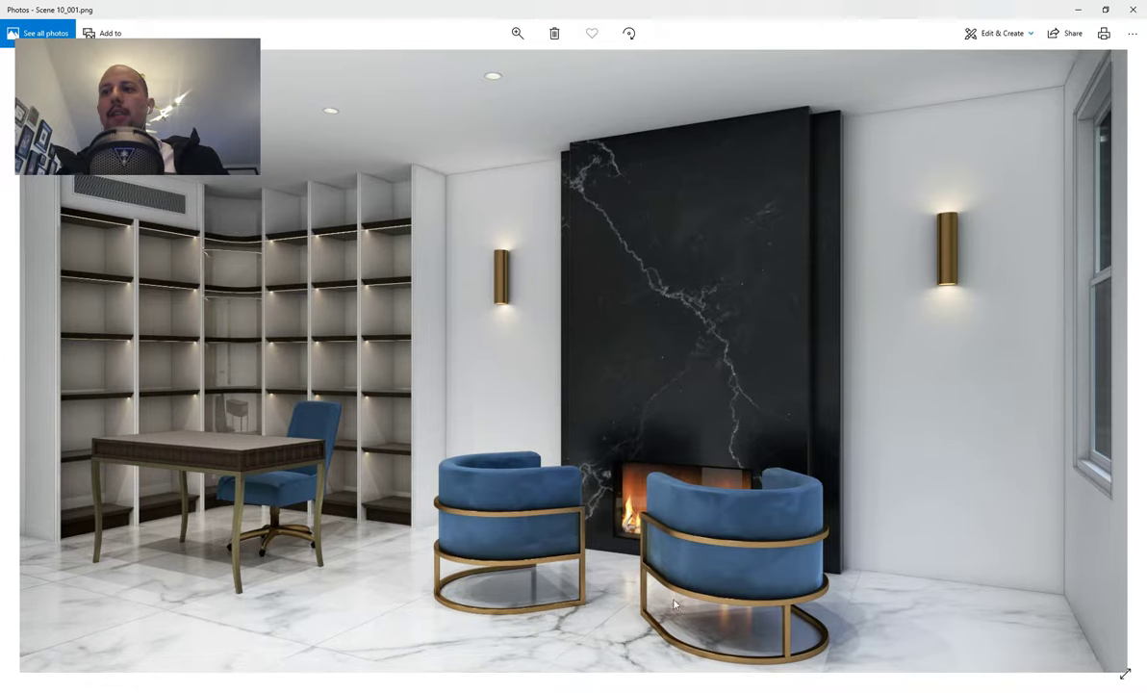
- Bring up the Magnolia Chair, Navy/Gold Base product page and enlarge its front-view photo
{"action": "left_click", "coordinate": [1079, 9]}
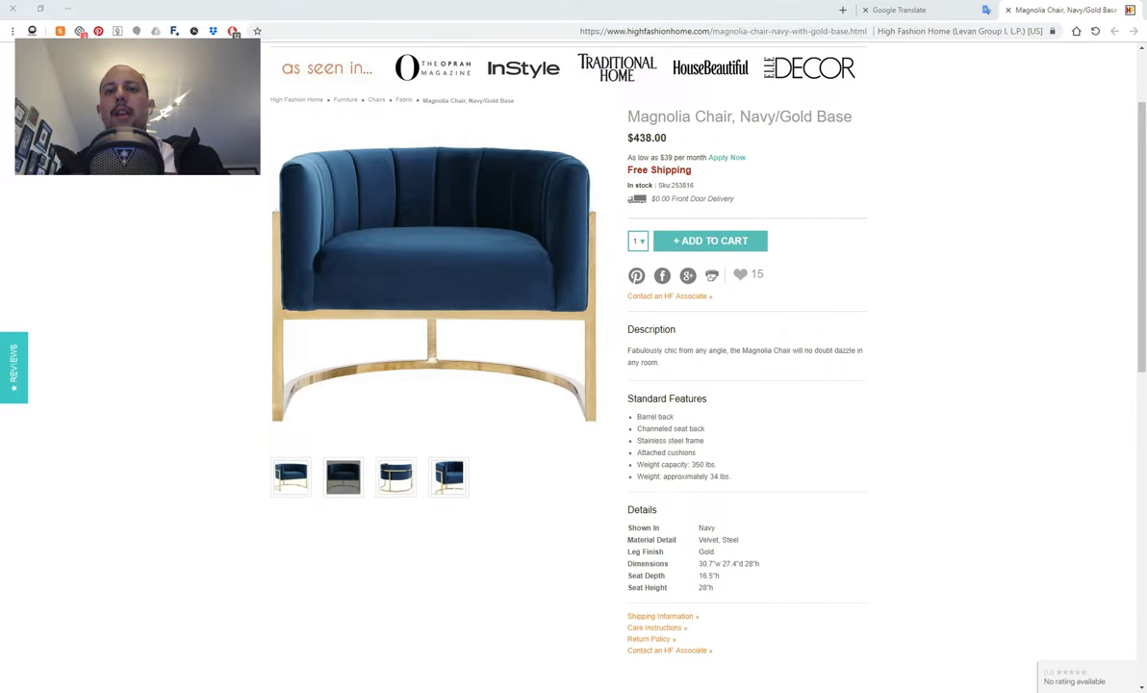
{"action": "left_click", "coordinate": [485, 666]}
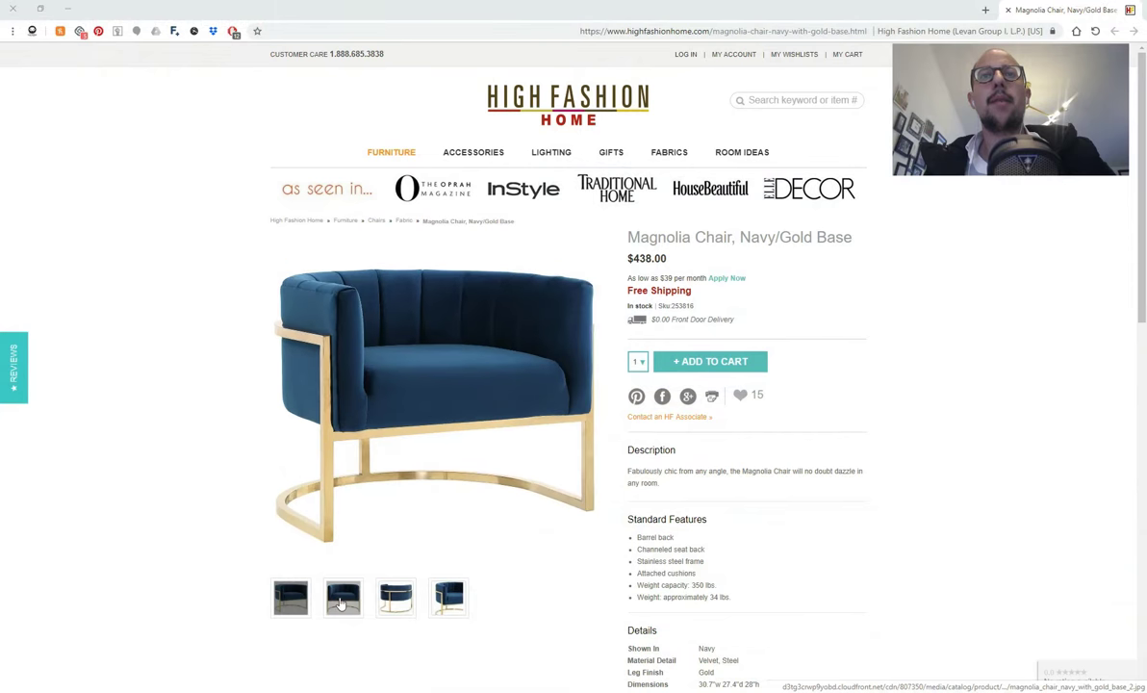
{"action": "left_click", "coordinate": [342, 605]}
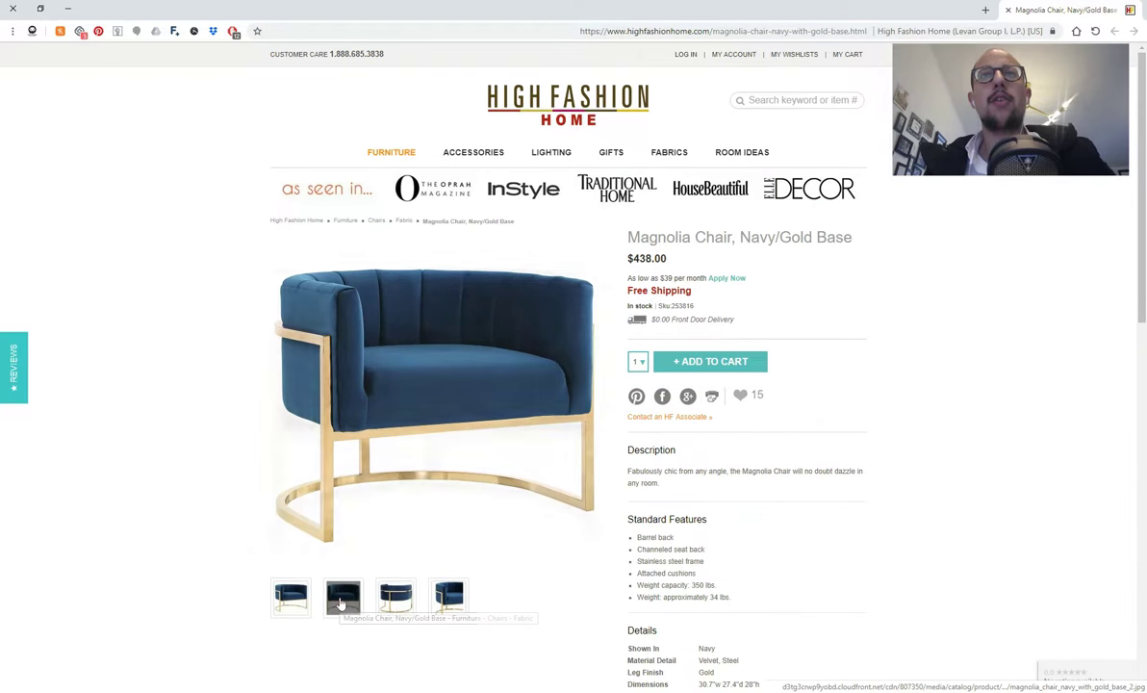
{"action": "left_click", "coordinate": [373, 461]}
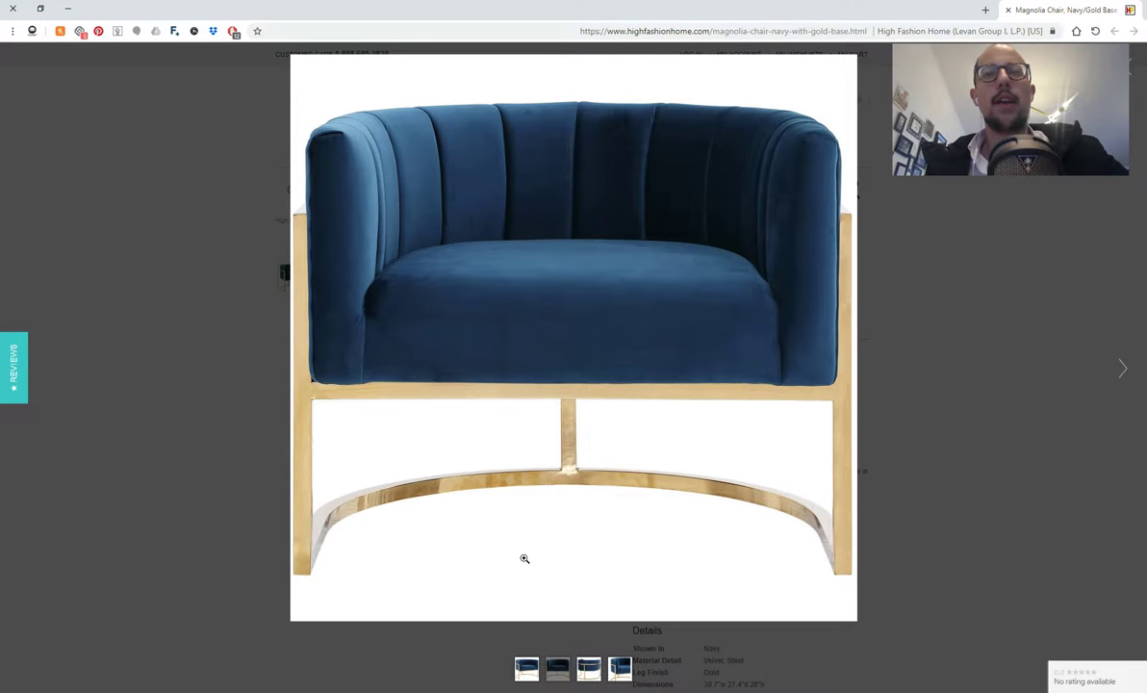
- Paste the captured screen into Paint and crop it to the front-view chair photo, about 949 × 835 px
{"action": "left_click", "coordinate": [514, 691]}
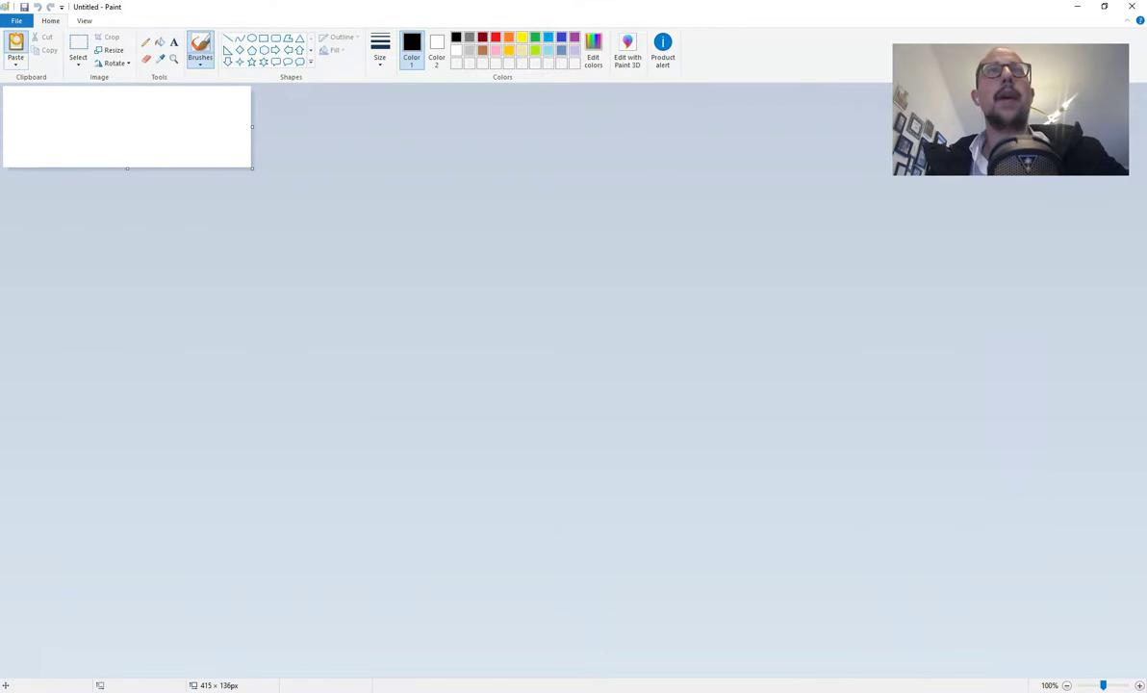
{"action": "left_click", "coordinate": [16, 45]}
{"action": "mouse_move", "coordinate": [478, 678]}
{"action": "left_mouse_down"}
{"action": "mouse_move", "coordinate": [786, 664]}
{"action": "mouse_move", "coordinate": [1006, 671]}
{"action": "left_mouse_up"}
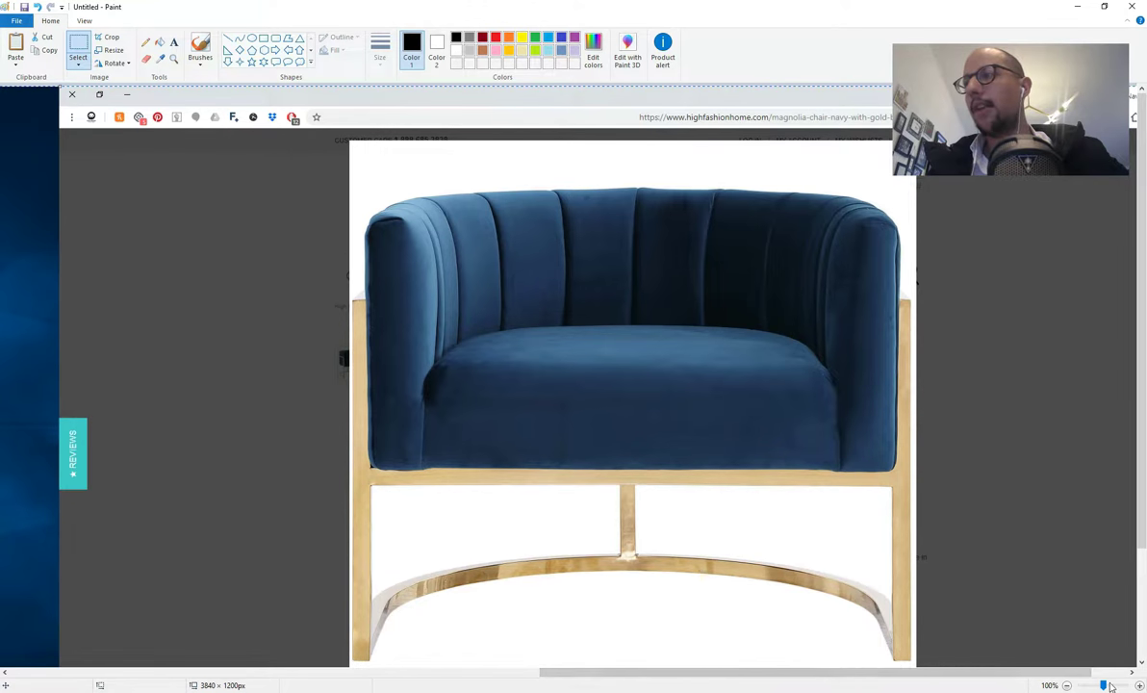
{"action": "left_click", "coordinate": [83, 43]}
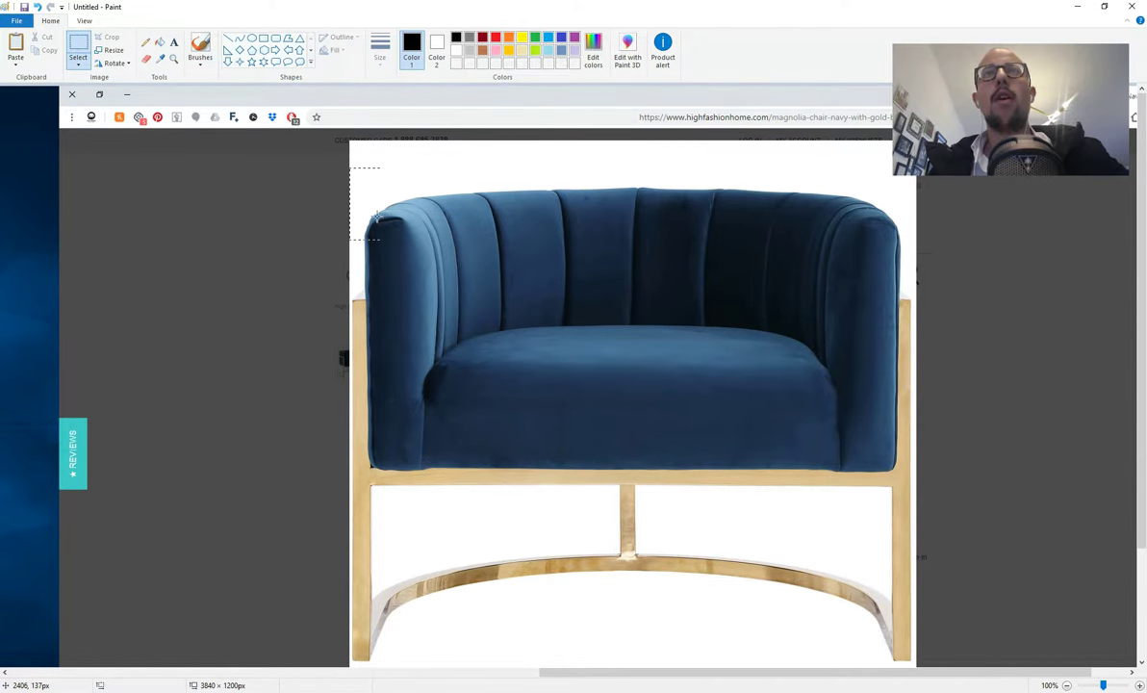
{"action": "left_click_drag", "start_coordinate": [348, 167], "coordinate": [915, 664]}
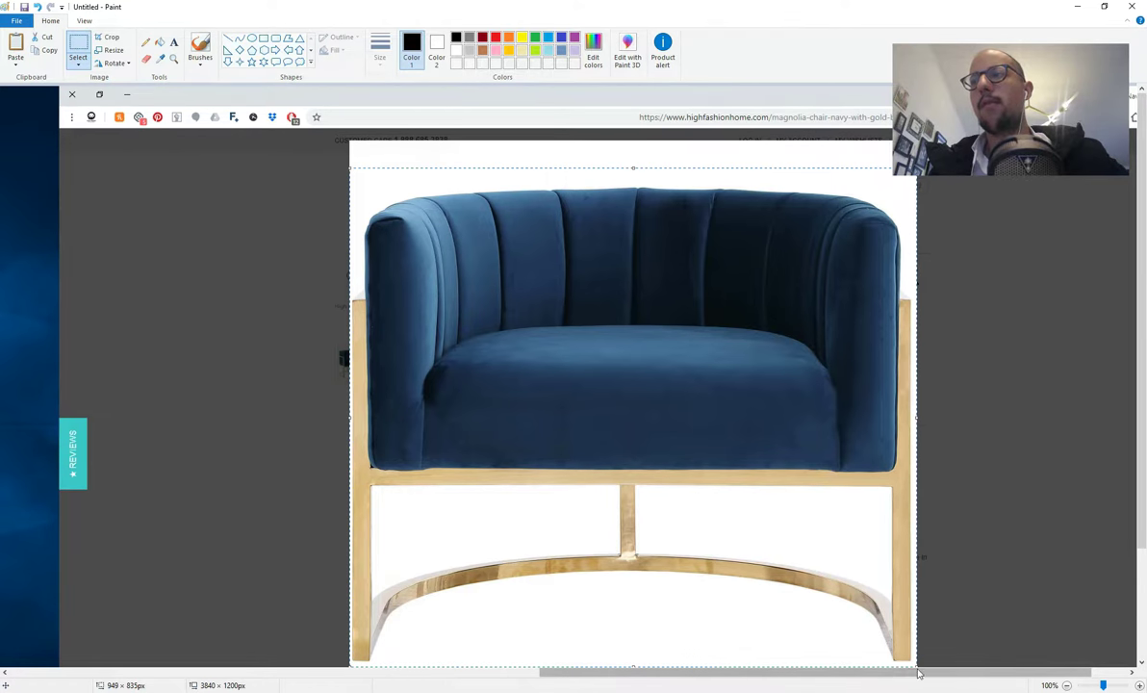
{"action": "left_click", "coordinate": [104, 38]}
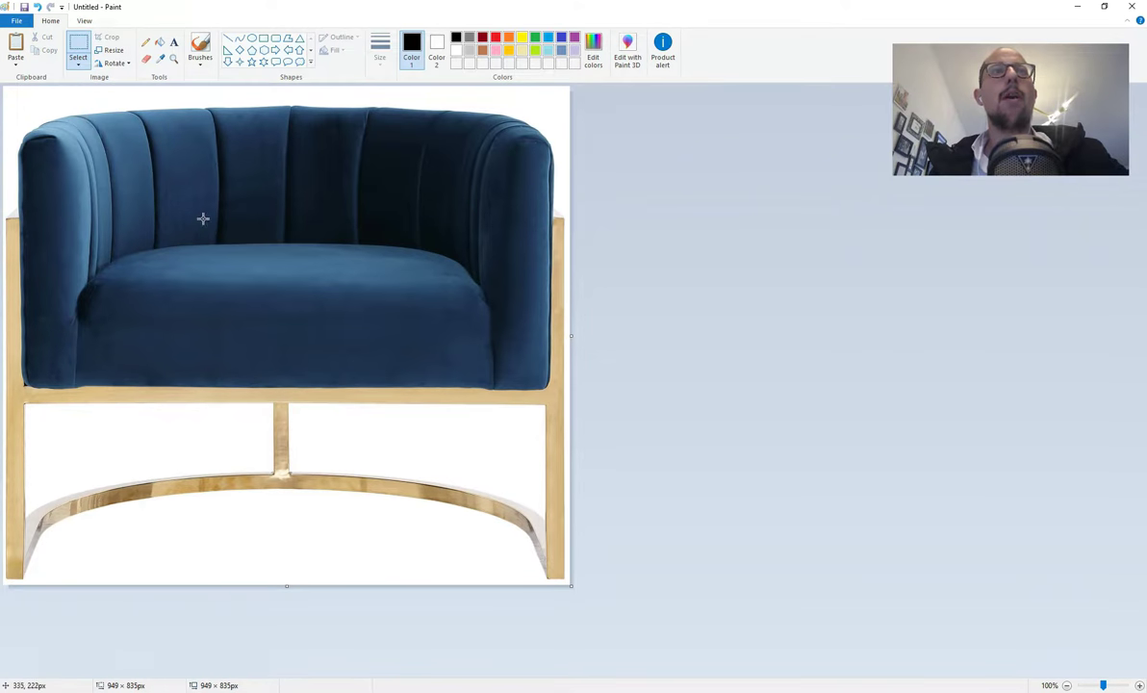
{"action": "left_click", "coordinate": [17, 21]}
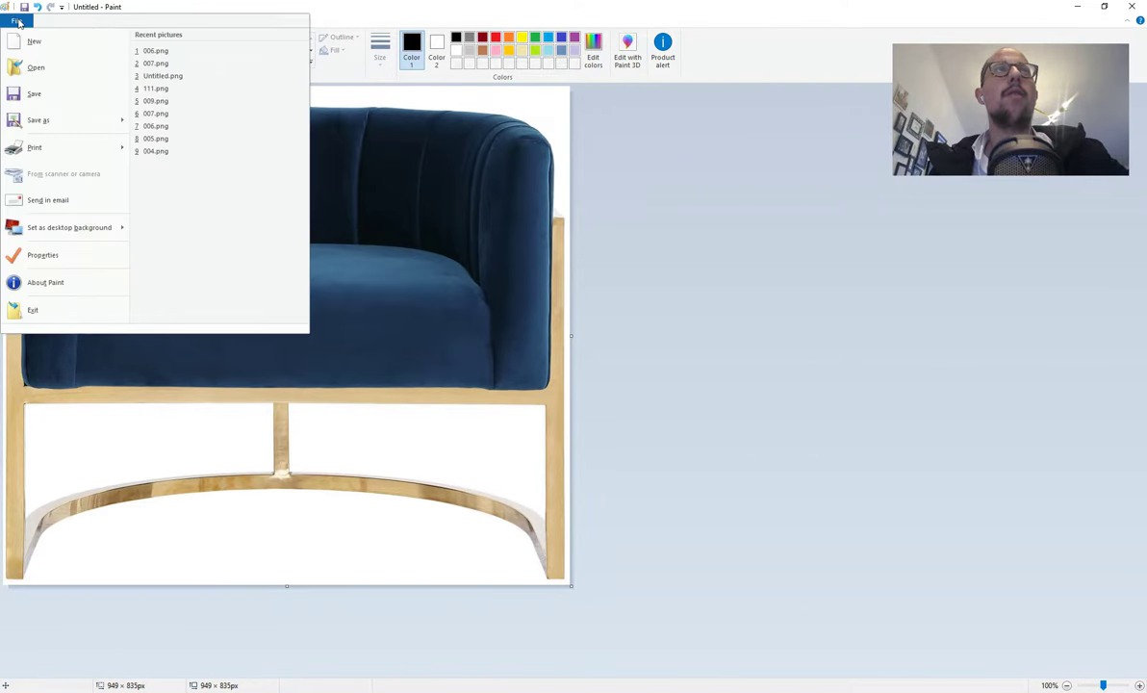
{"action": "left_click", "coordinate": [24, 6]}
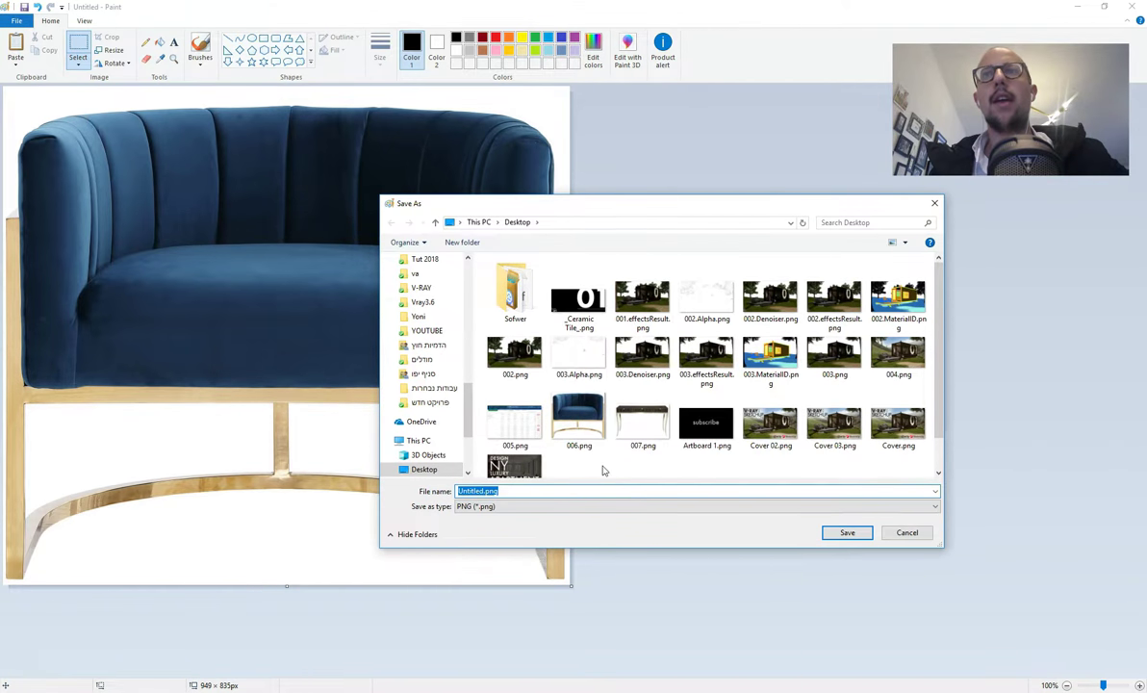
{"action": "scroll", "coordinate": [594, 426], "scroll_direction": "down", "scroll_amount": 1}
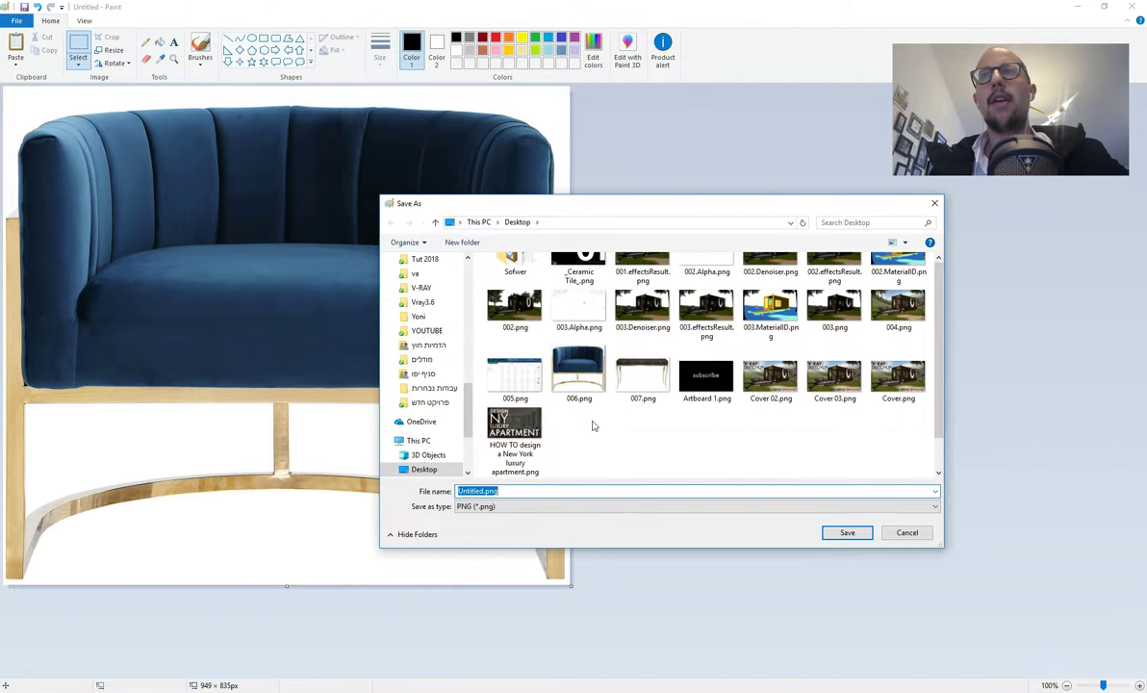
{"action": "left_click", "coordinate": [907, 533]}
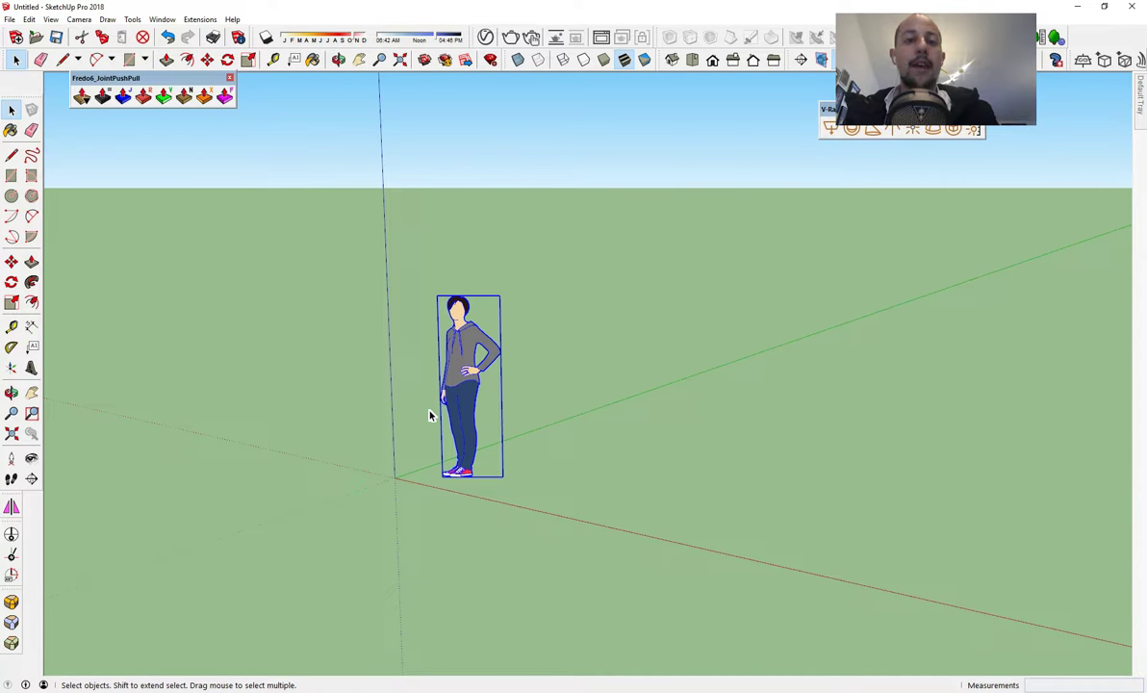
- In SketchUp, import 006.png from the Desktop as an image and place it flat on the ground, starting at the origin
{"action": "left_click", "coordinate": [14, 15]}
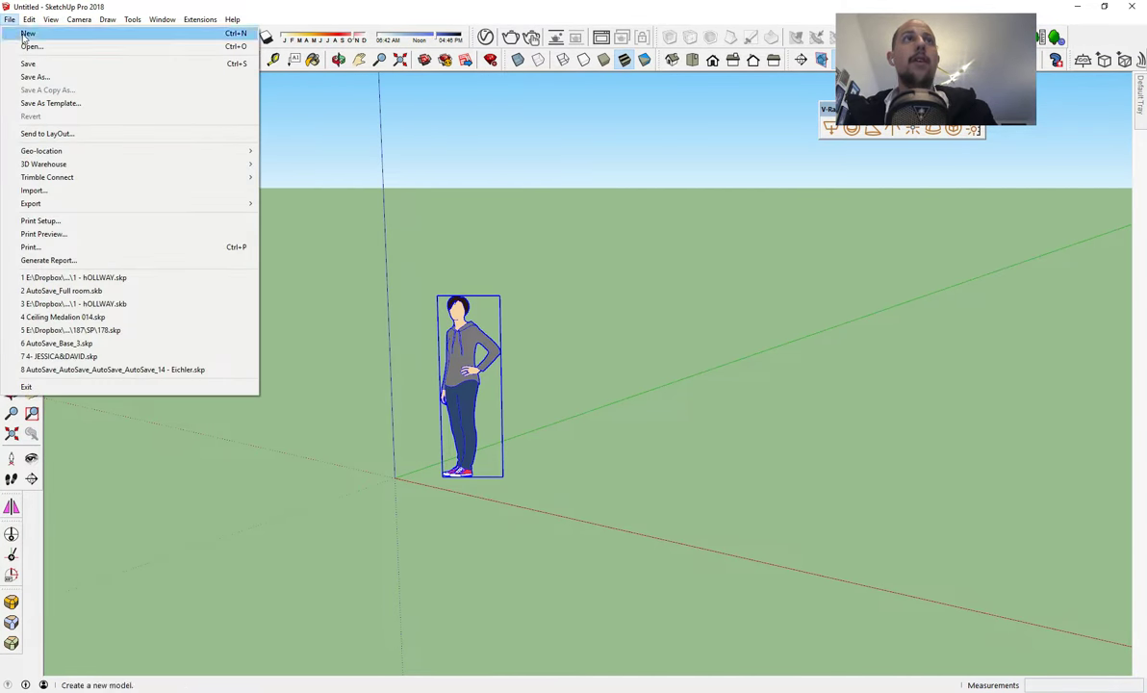
{"action": "left_click", "coordinate": [136, 192]}
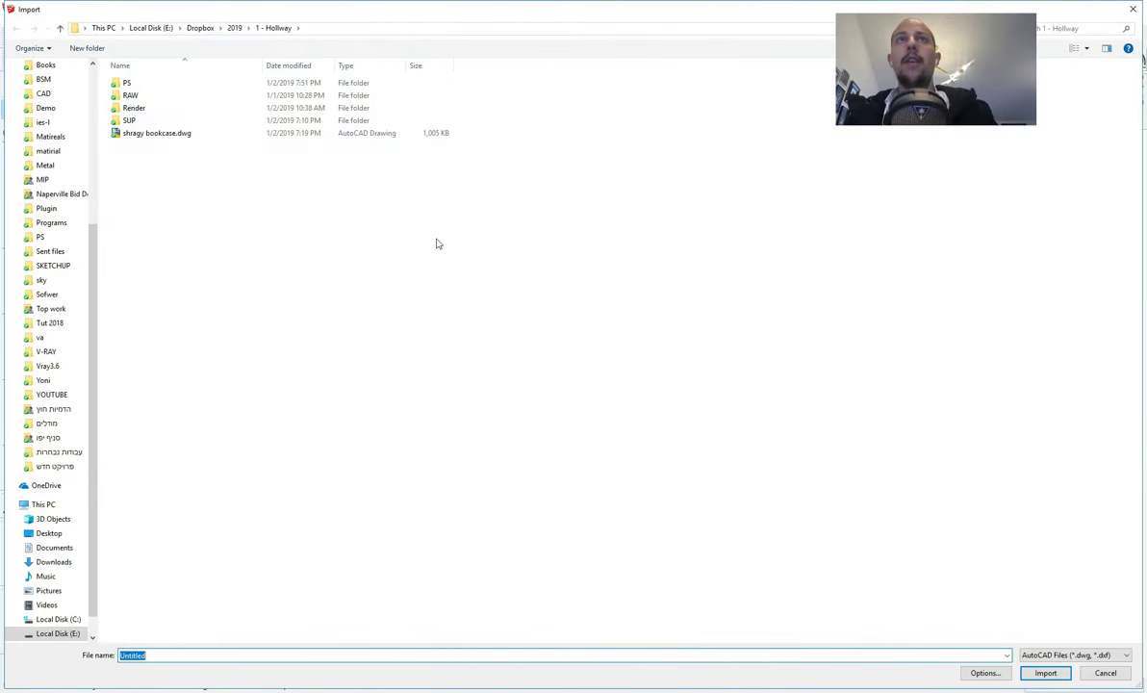
{"action": "left_click", "coordinate": [1106, 655]}
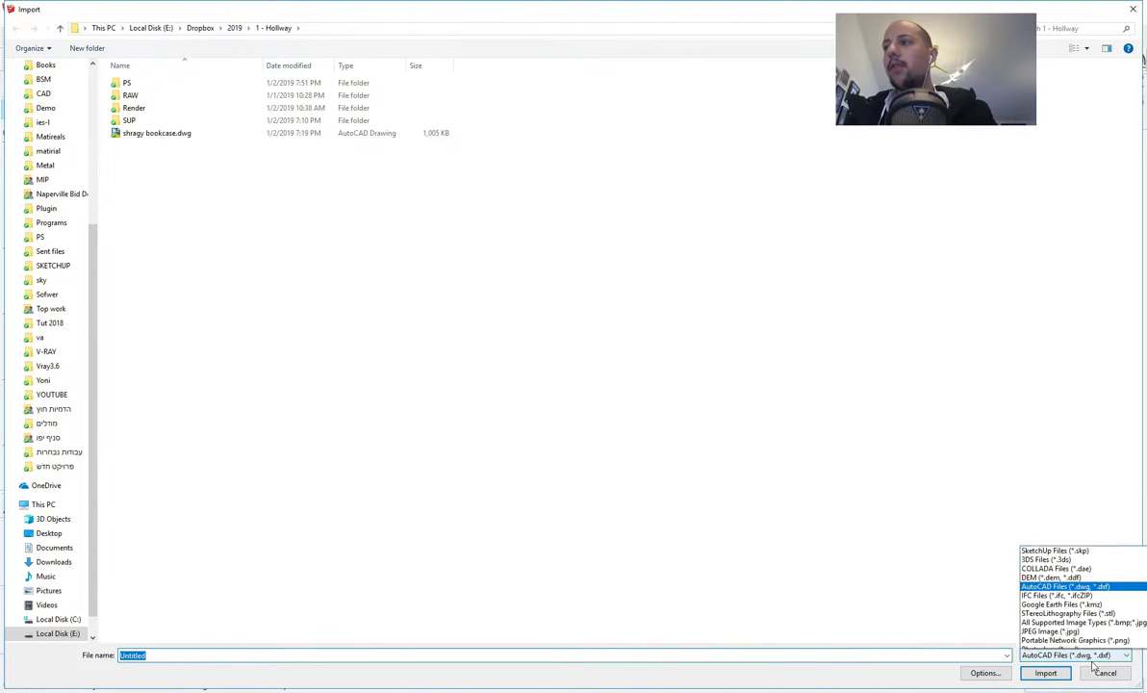
{"action": "left_click", "coordinate": [1034, 568]}
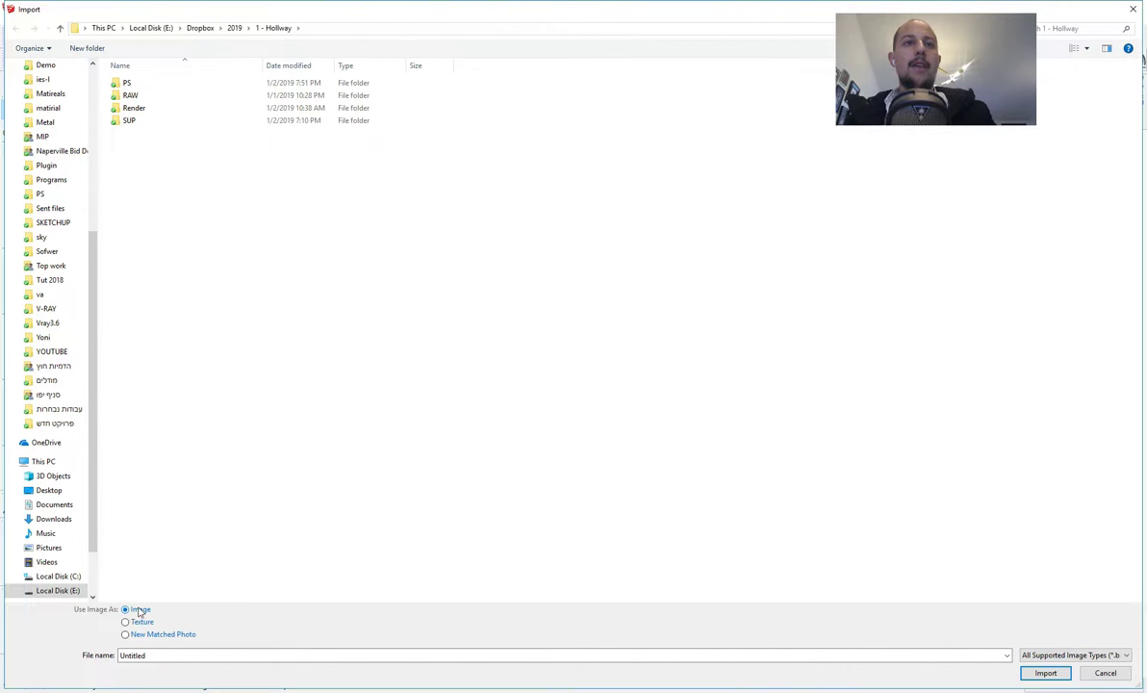
{"action": "left_click", "coordinate": [48, 489]}
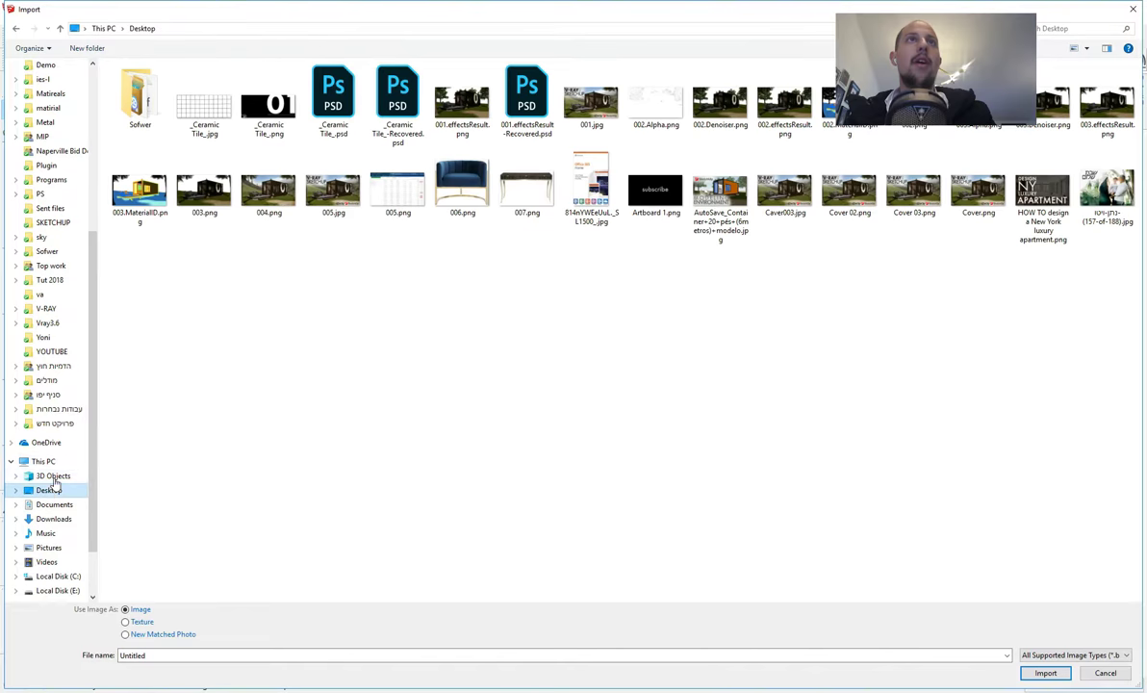
{"action": "double_click", "coordinate": [465, 192]}
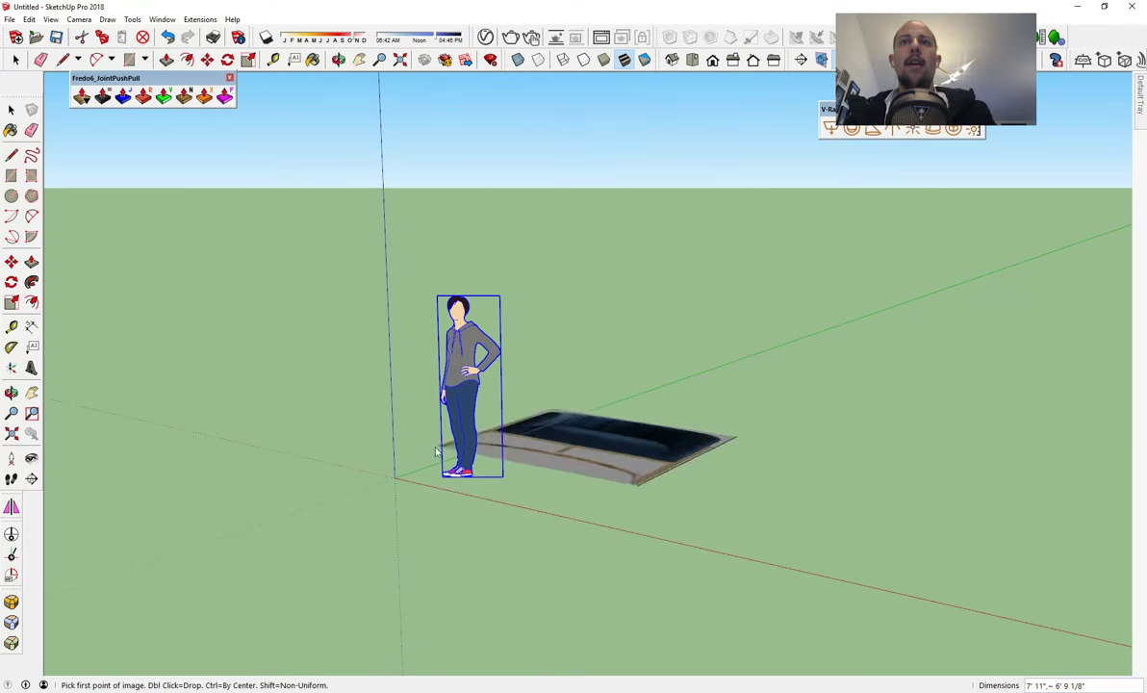
{"action": "left_click", "coordinate": [395, 478]}
{"action": "left_click", "coordinate": [624, 471]}
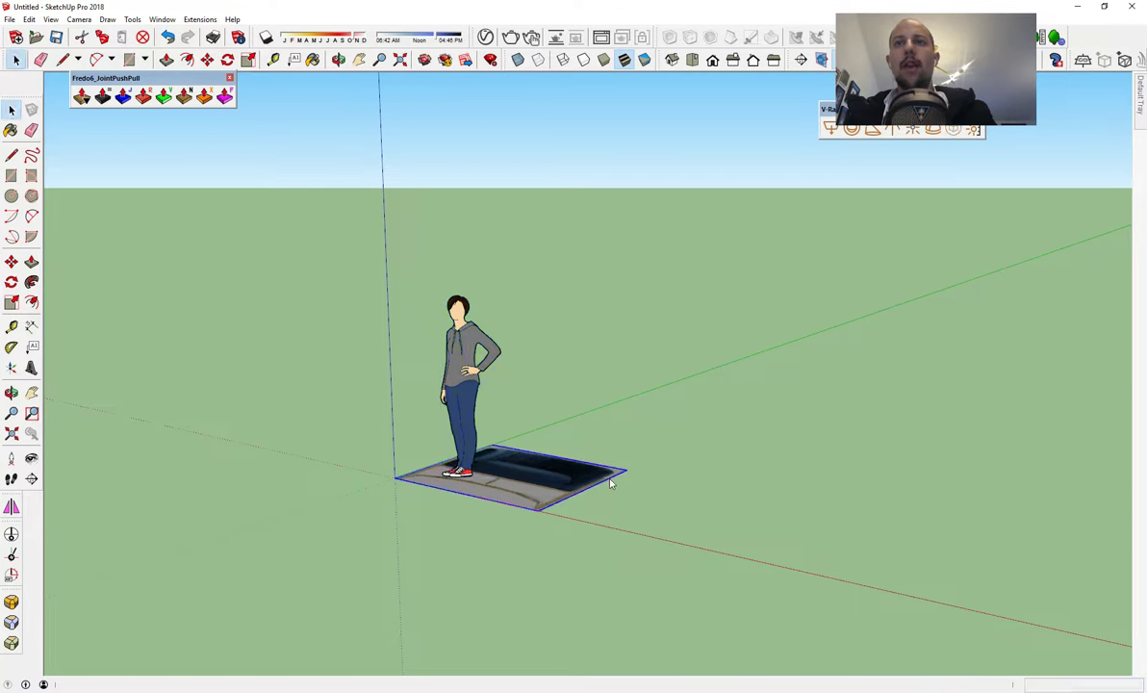
- Look up the chair's dimensions in the details of the High Fashion Home product page
{"action": "middle_click_drag", "start_coordinate": [664, 460], "coordinate": [613, 532]}
{"action": "scroll", "coordinate": [499, 507], "scroll_direction": "up", "scroll_amount": 4}
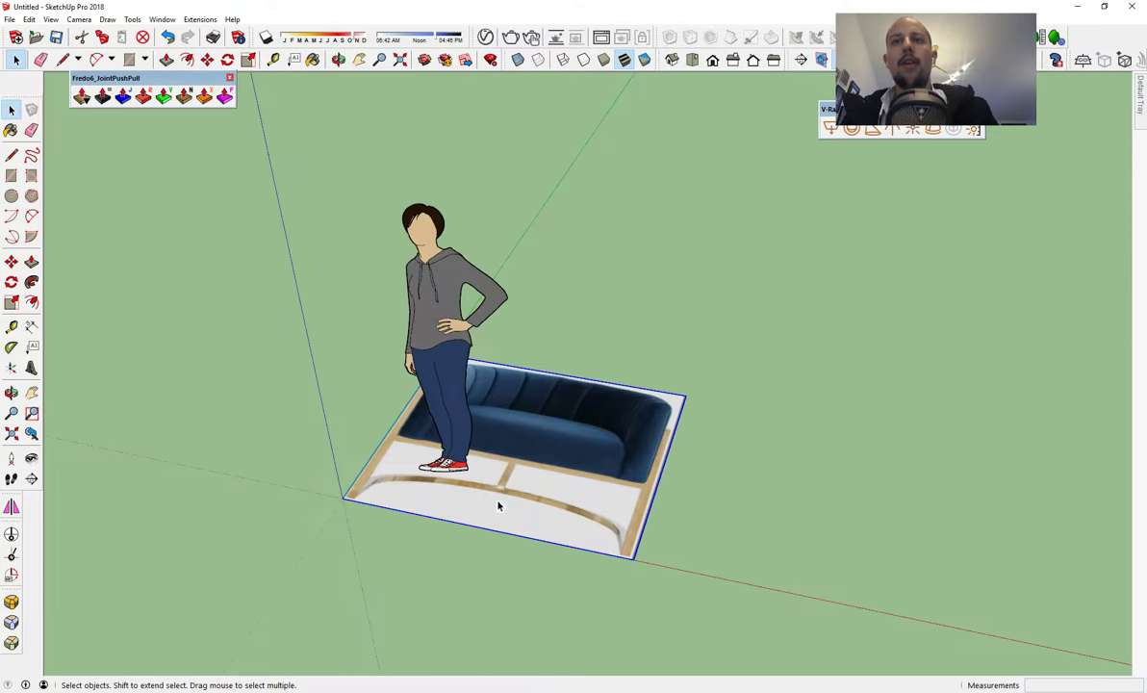
{"action": "scroll", "coordinate": [464, 471], "scroll_direction": "up", "scroll_amount": 1}
{"action": "middle_click_drag", "start_coordinate": [464, 472], "coordinate": [464, 471]}
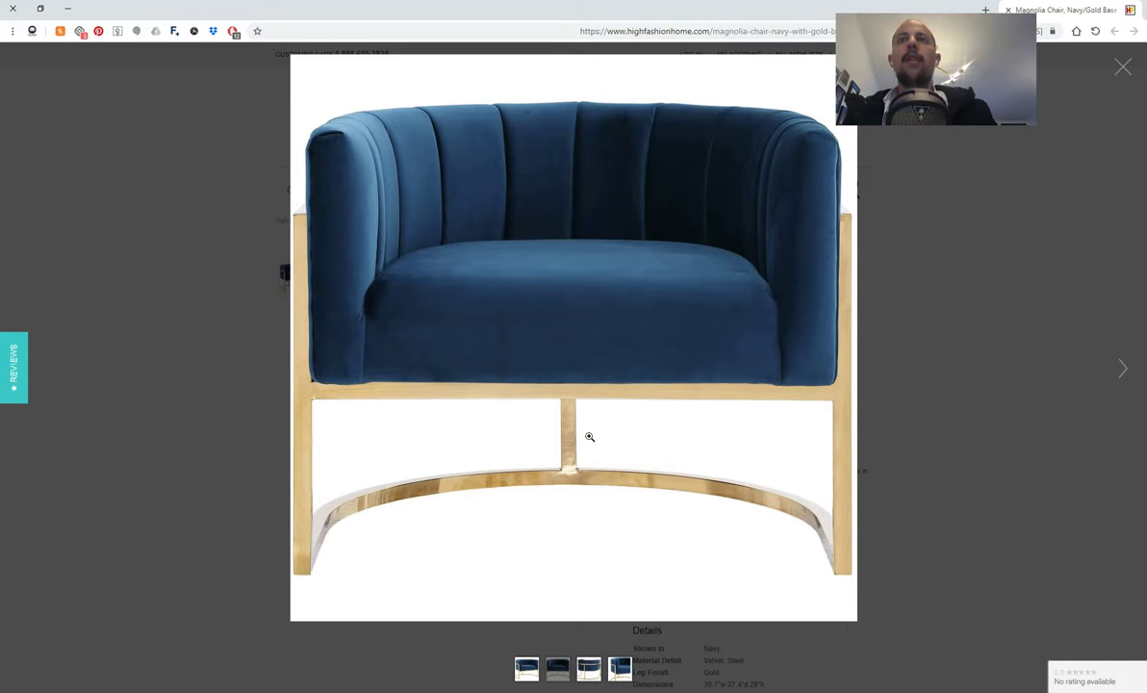
{"action": "left_click", "coordinate": [1001, 378]}
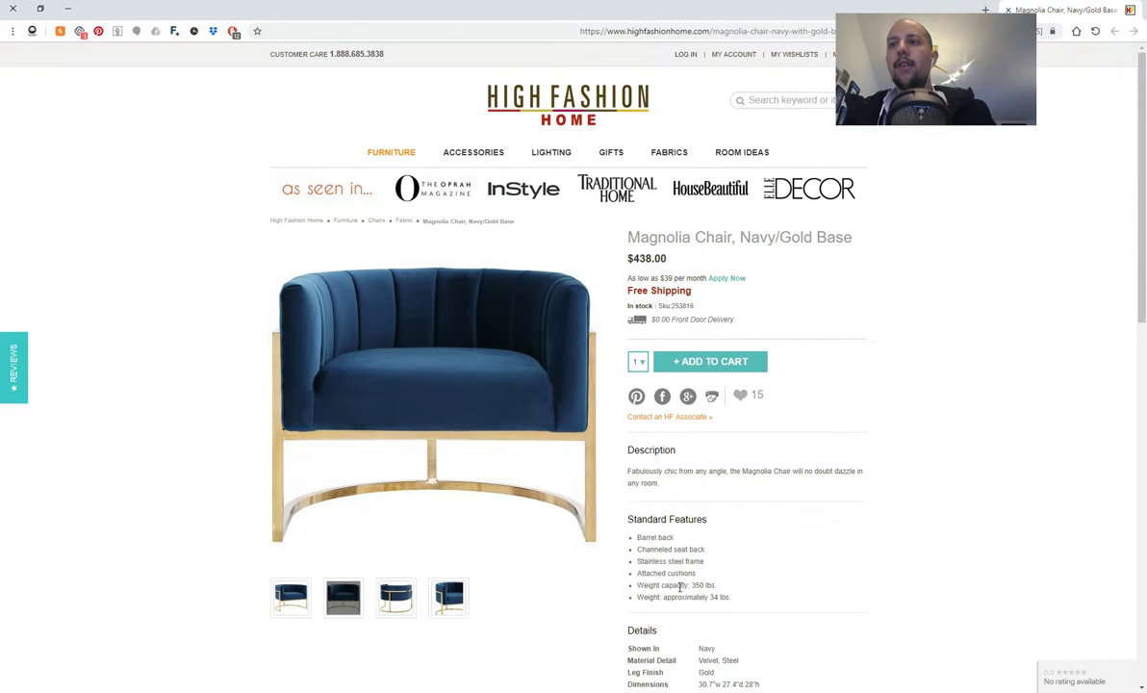
{"action": "scroll", "coordinate": [680, 587], "scroll_direction": "down", "scroll_amount": 2}
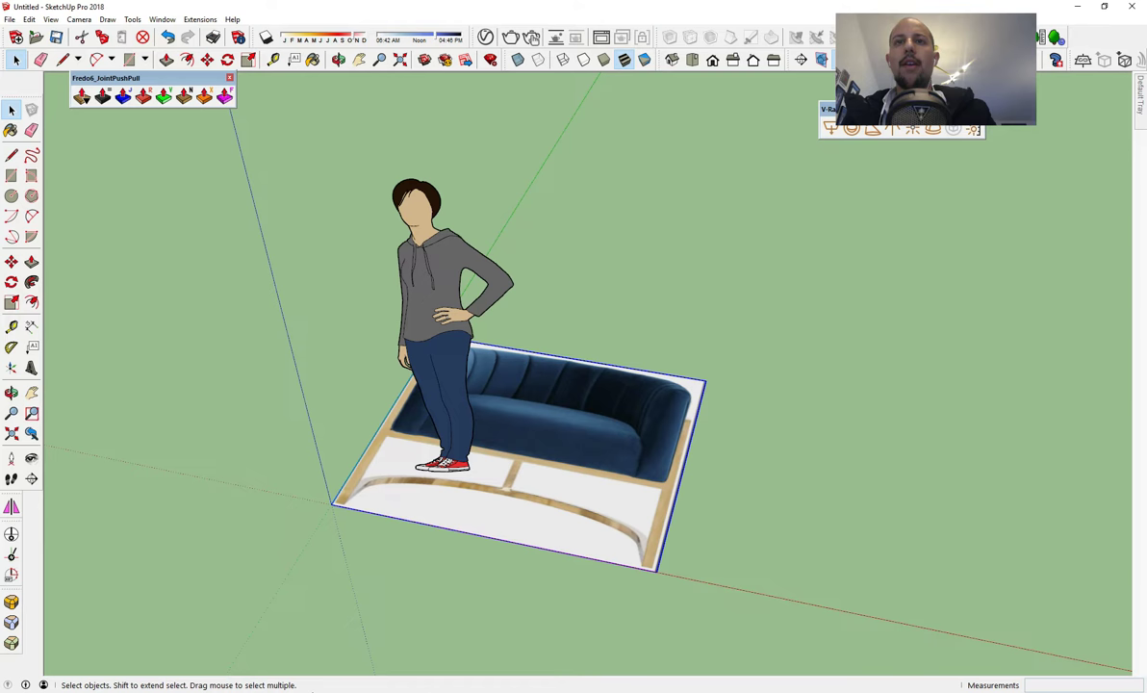
- In SketchUp, measure the chair's overall width on the image between the outer edges of its two front gold legs
{"action": "scroll", "coordinate": [444, 404], "scroll_direction": "up", "scroll_amount": 3}
{"action": "left_click", "coordinate": [10, 326]}
{"action": "scroll", "coordinate": [318, 527], "scroll_direction": "up", "scroll_amount": 2}
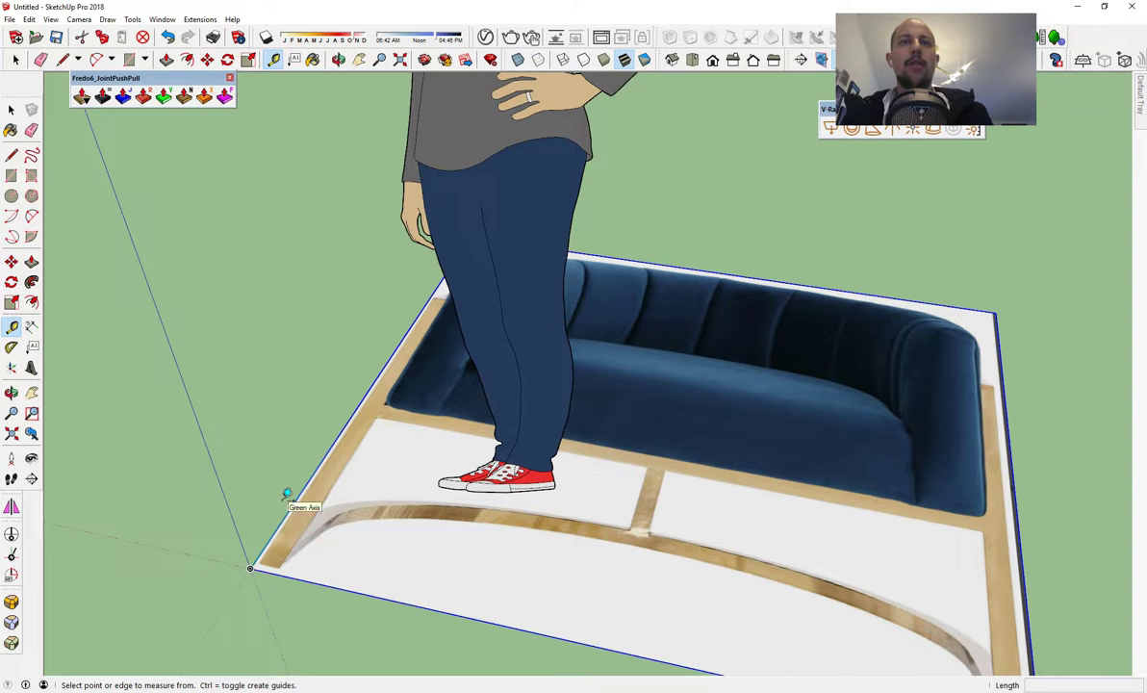
{"action": "scroll", "coordinate": [273, 552], "scroll_direction": "up", "scroll_amount": 2}
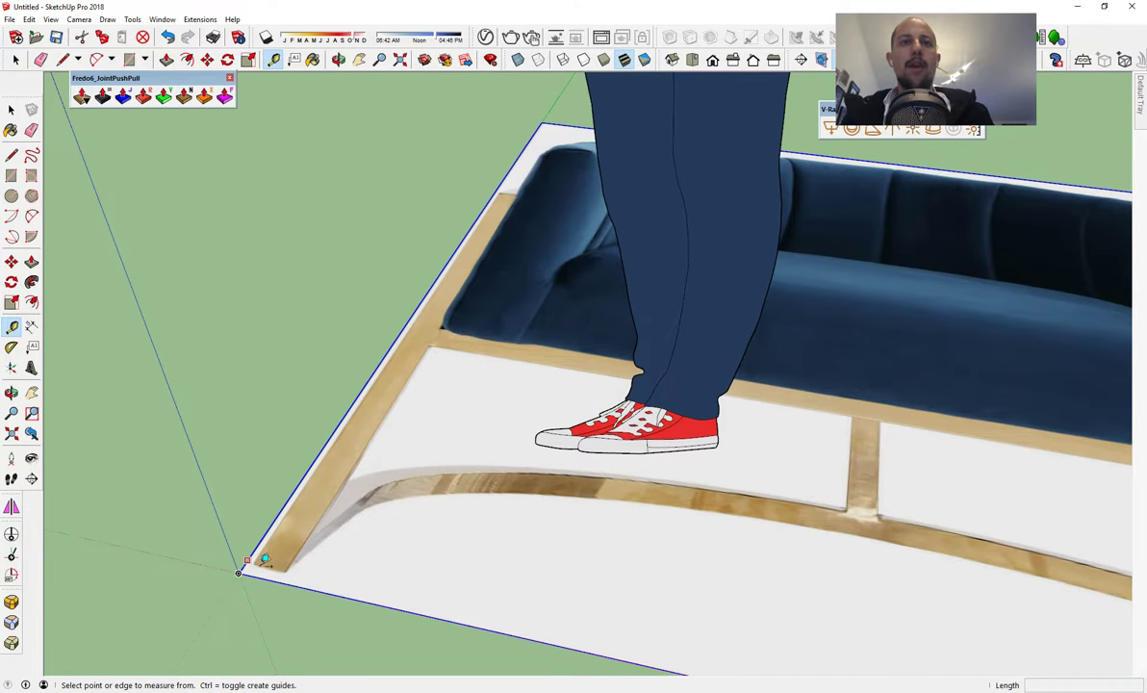
{"action": "middle_click_drag", "start_coordinate": [255, 567], "coordinate": [435, 504]}
{"action": "scroll", "coordinate": [336, 667], "scroll_direction": "up", "scroll_amount": 2}
{"action": "left_click", "coordinate": [388, 496]}
{"action": "scroll", "coordinate": [713, 506], "scroll_direction": "down", "scroll_amount": 5}
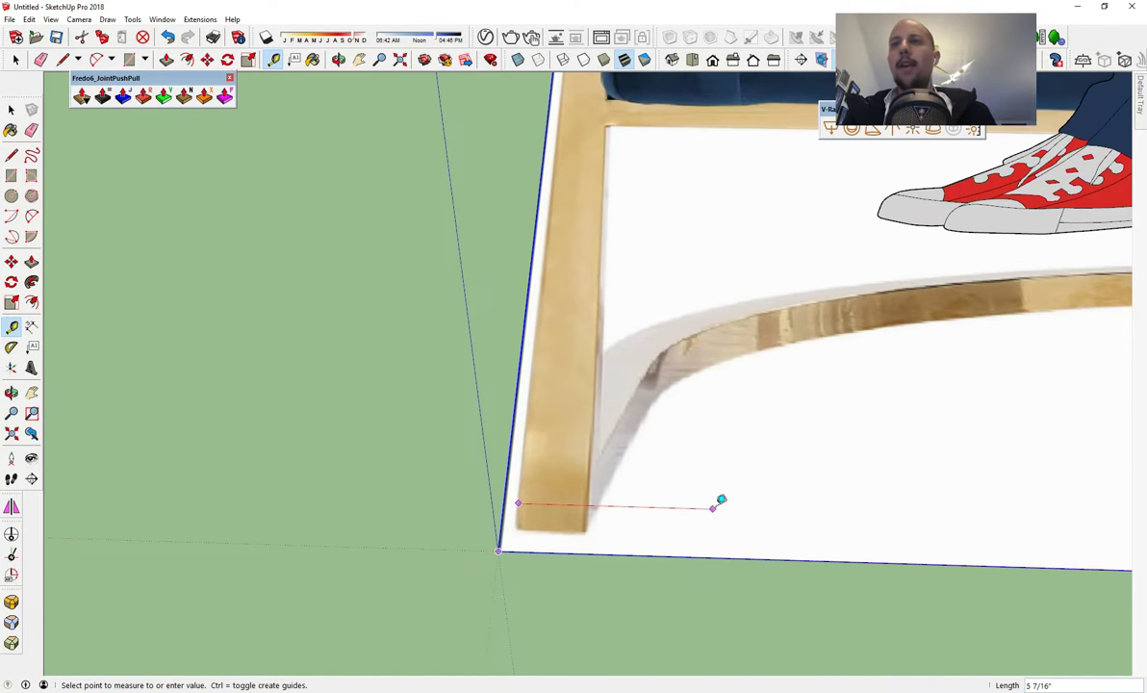
{"action": "middle_click_drag", "start_coordinate": [855, 496], "coordinate": [686, 392]}
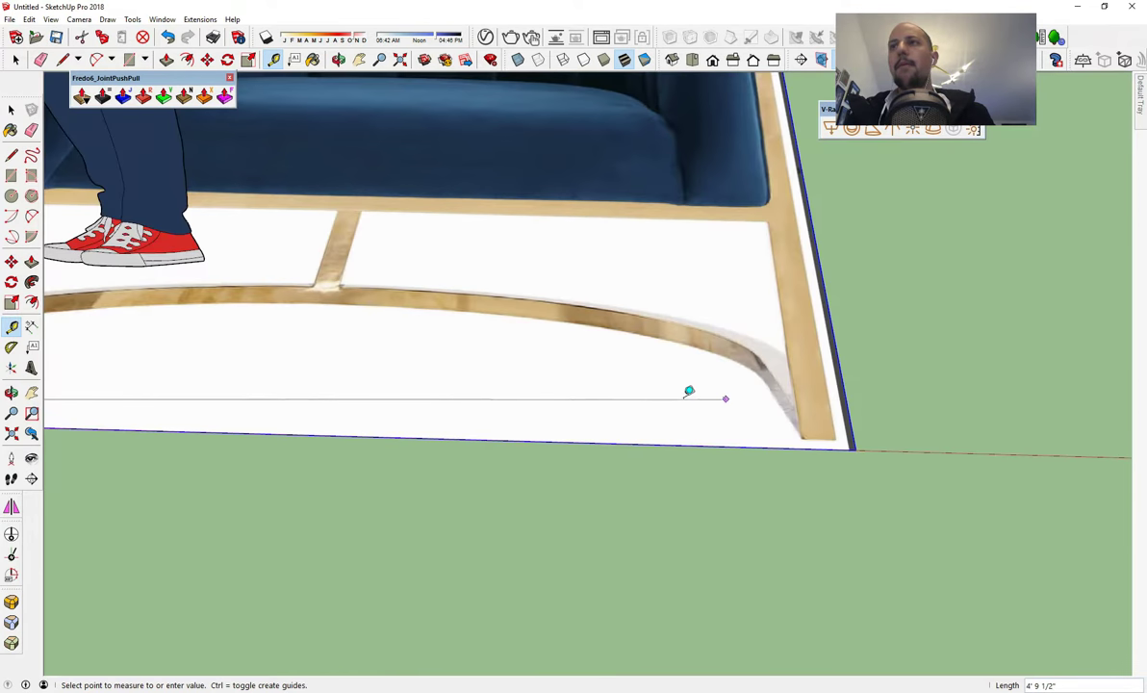
{"action": "left_click", "coordinate": [840, 423]}
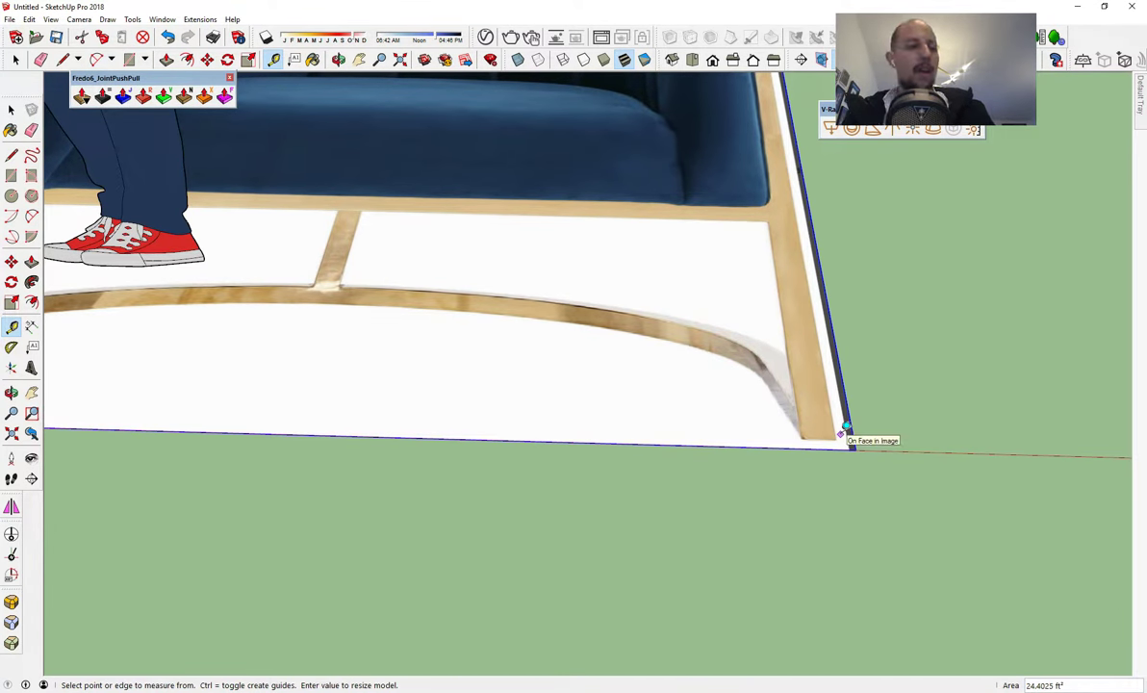
- Resize the whole model so that the measured chair width becomes 30.7 inches
{"action": "type", "text": "30.7"}
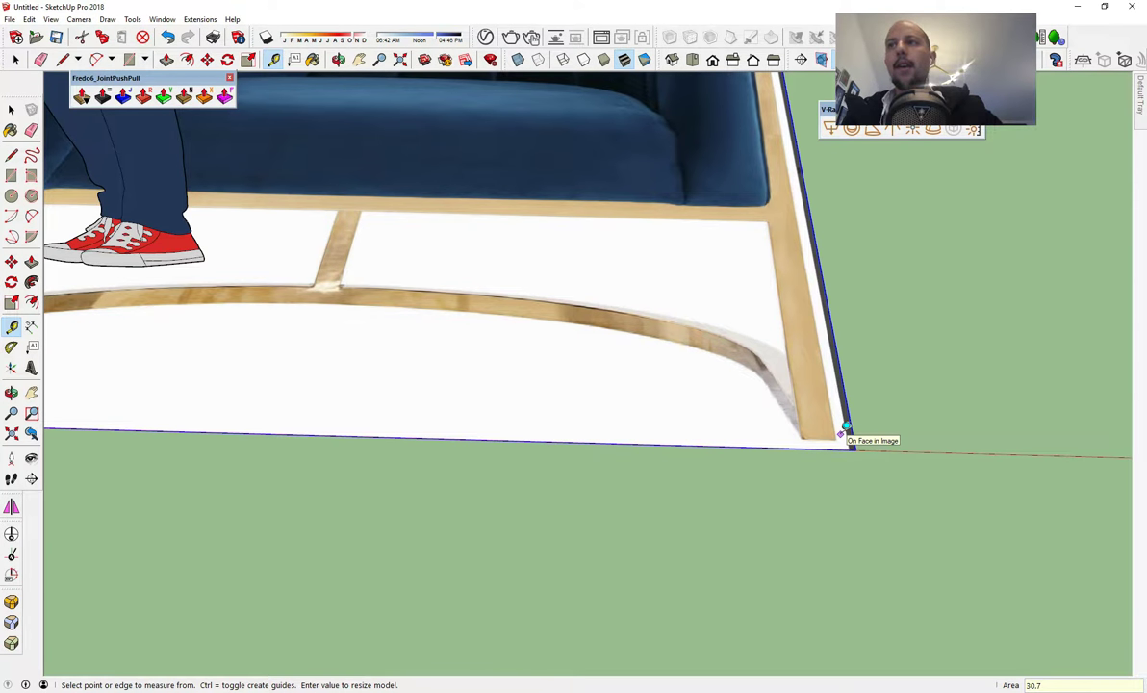
{"action": "key", "text": "Return"}
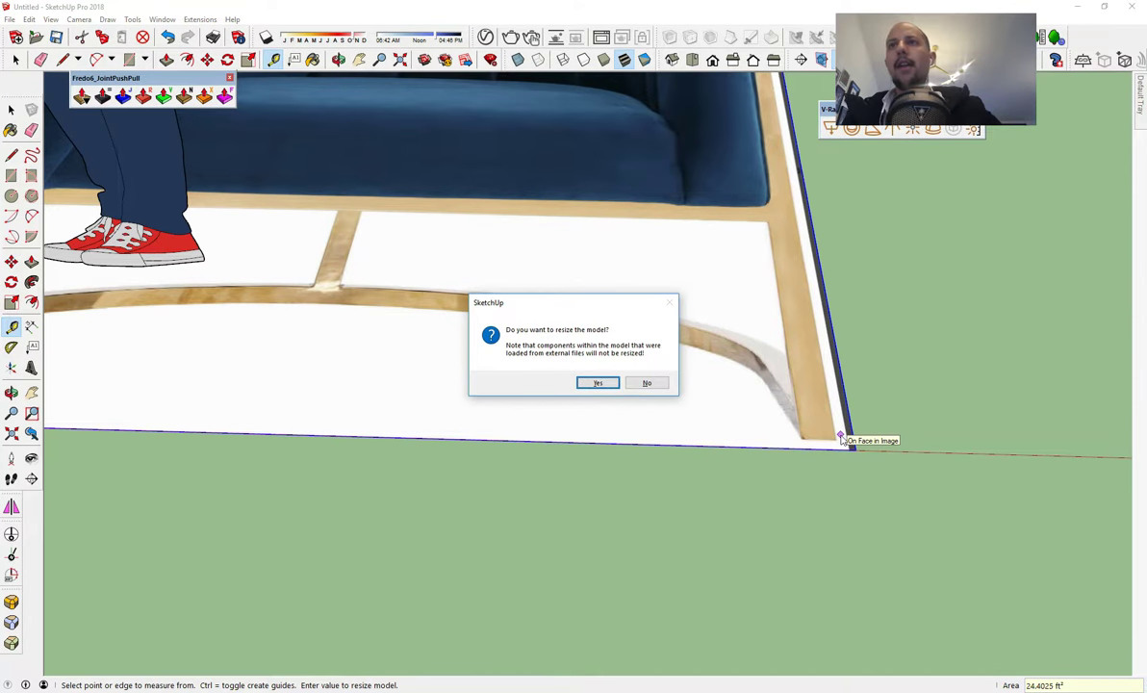
{"action": "left_click", "coordinate": [589, 386]}
- Move the chair image so the bottom outer corner of its left gold leg sits on the origin
{"action": "scroll", "coordinate": [589, 387], "scroll_direction": "down", "scroll_amount": 2}
{"action": "middle_click_drag", "start_coordinate": [302, 279], "coordinate": [489, 325], "text": "shift"}
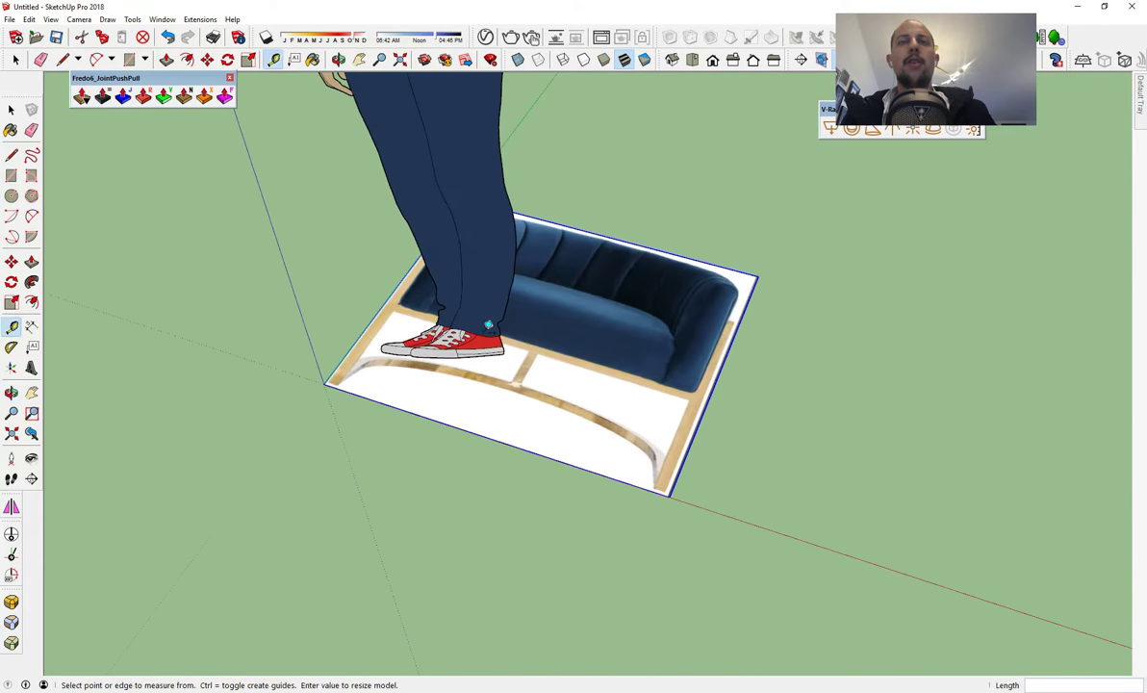
{"action": "key", "text": "space"}
{"action": "left_click", "coordinate": [11, 260]}
{"action": "scroll", "coordinate": [330, 377], "scroll_direction": "up", "scroll_amount": 2}
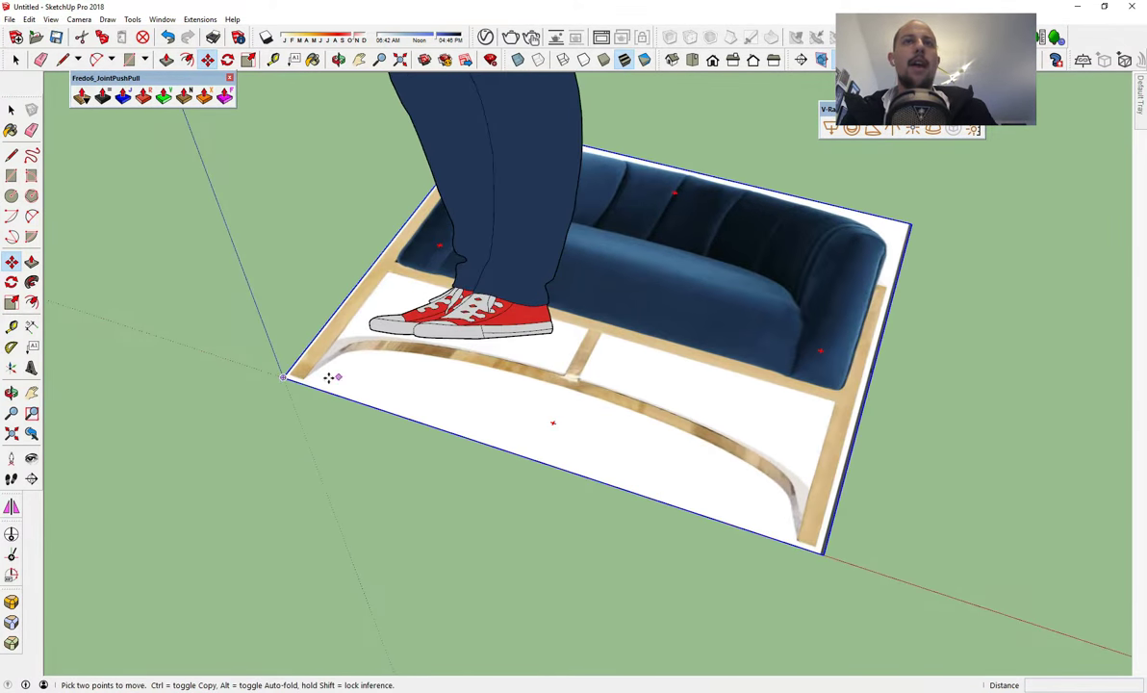
{"action": "scroll", "coordinate": [303, 373], "scroll_direction": "up", "scroll_amount": 4}
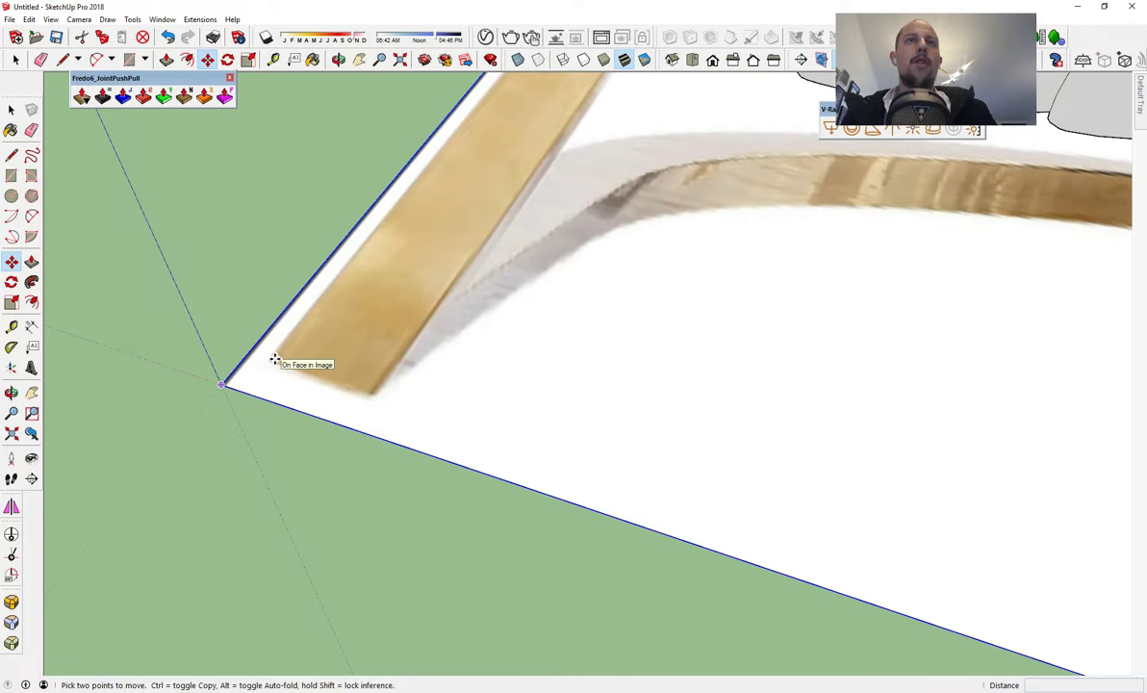
{"action": "left_click", "coordinate": [276, 359]}
{"action": "left_click", "coordinate": [221, 385]}
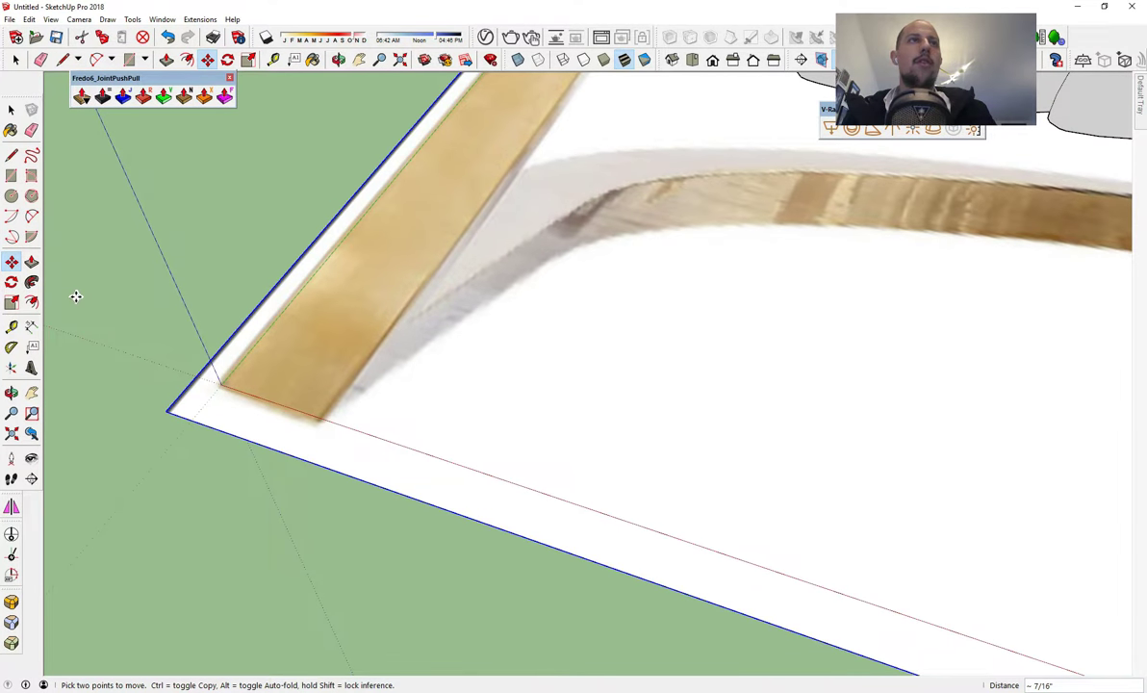
- Rotate the chair image 90 degrees about the red axis at the origin so it stands upright
{"action": "left_click", "coordinate": [11, 281]}
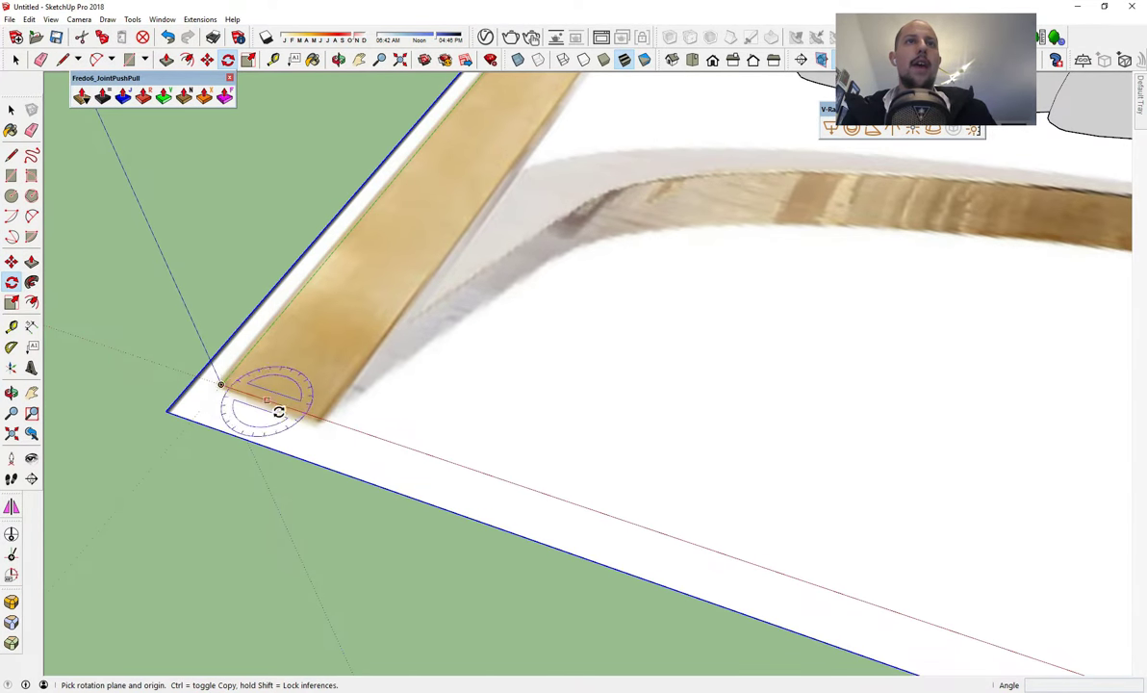
{"action": "left_click", "coordinate": [220, 384]}
{"action": "left_click", "coordinate": [253, 346]}
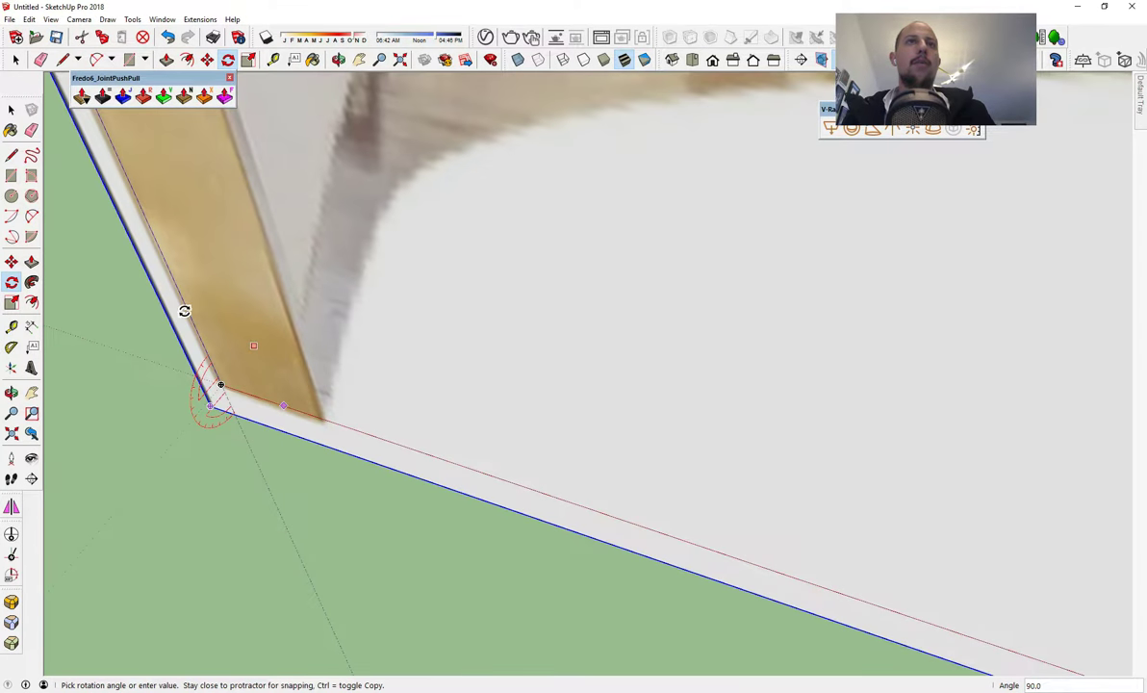
{"action": "left_click", "coordinate": [185, 310]}
{"action": "middle_click_drag", "start_coordinate": [245, 374], "coordinate": [528, 310]}
{"action": "scroll", "coordinate": [527, 310], "scroll_direction": "down", "scroll_amount": 3}
{"action": "middle_click_drag", "start_coordinate": [678, 267], "coordinate": [313, 461]}
{"action": "scroll", "coordinate": [678, 318], "scroll_direction": "down", "scroll_amount": 2}
{"action": "scroll", "coordinate": [313, 461], "scroll_direction": "down", "scroll_amount": 6}
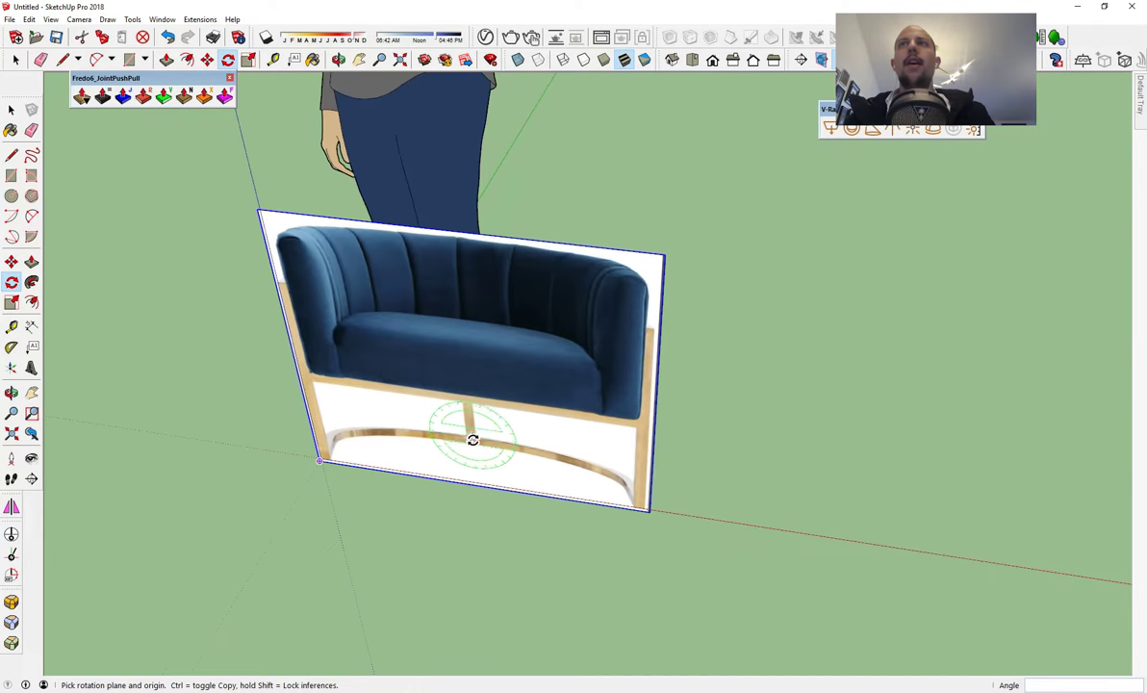
{"action": "middle_click_drag", "start_coordinate": [473, 440], "coordinate": [484, 261]}
- Delete the human scale figure standing behind the chair image
{"action": "key", "text": "space"}
{"action": "left_click", "coordinate": [395, 179]}
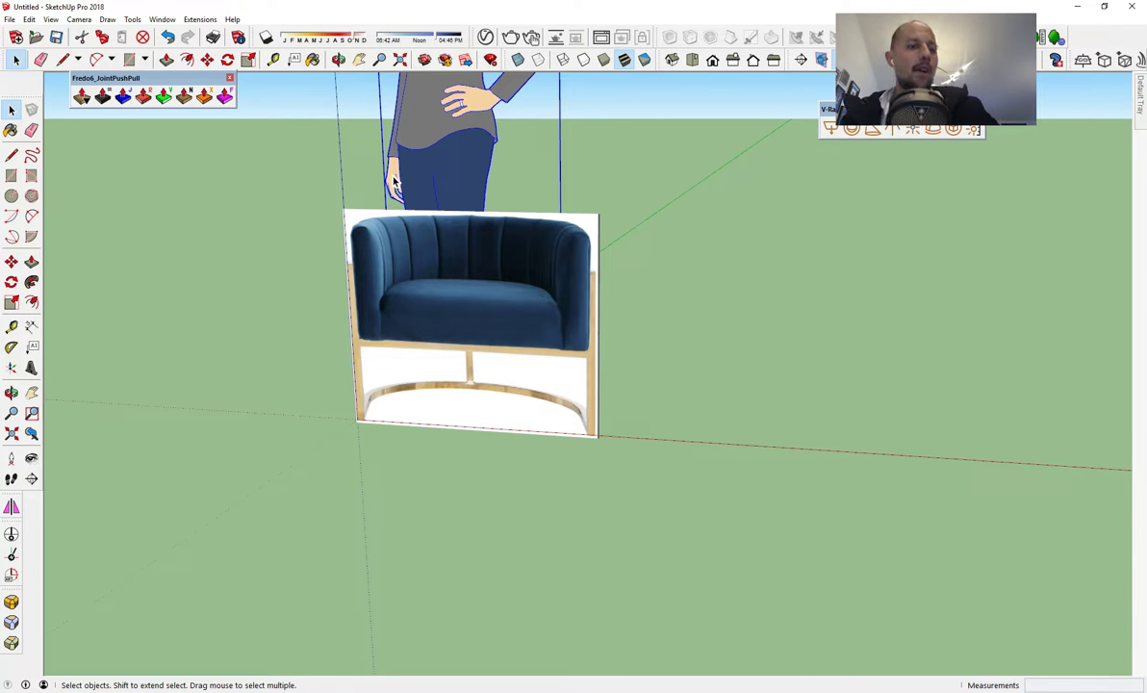
{"action": "key", "text": "Delete"}
{"action": "scroll", "coordinate": [510, 269], "scroll_direction": "down", "scroll_amount": 2}
{"action": "middle_click_drag", "start_coordinate": [532, 299], "coordinate": [460, 307]}
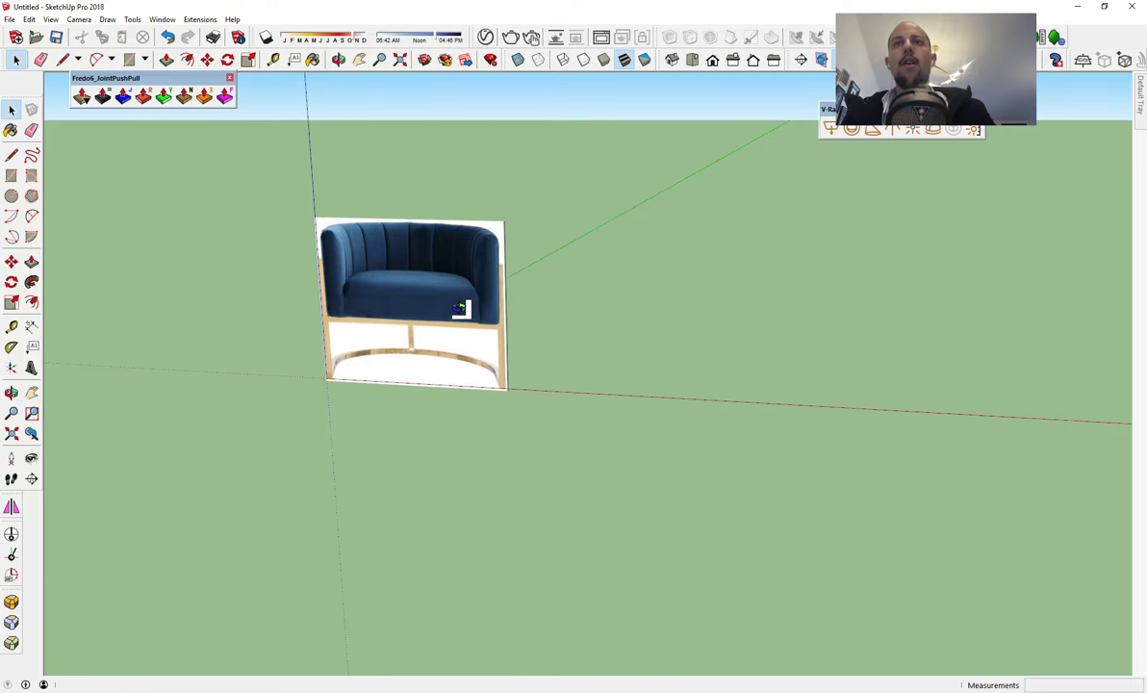
{"action": "scroll", "coordinate": [463, 311], "scroll_direction": "up", "scroll_amount": 1}
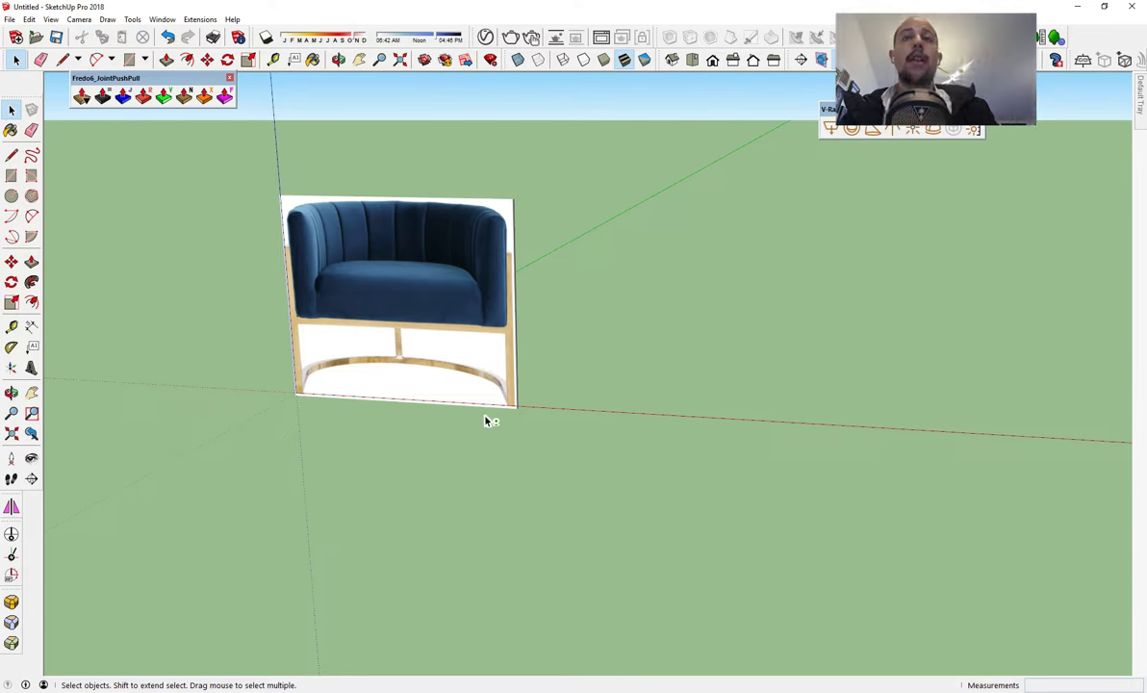
- Draw a 30.7-inch line from the origin along the red axis, under the base of the chair image
{"action": "left_click", "coordinate": [11, 155]}
{"action": "scroll", "coordinate": [293, 404], "scroll_direction": "up", "scroll_amount": 5}
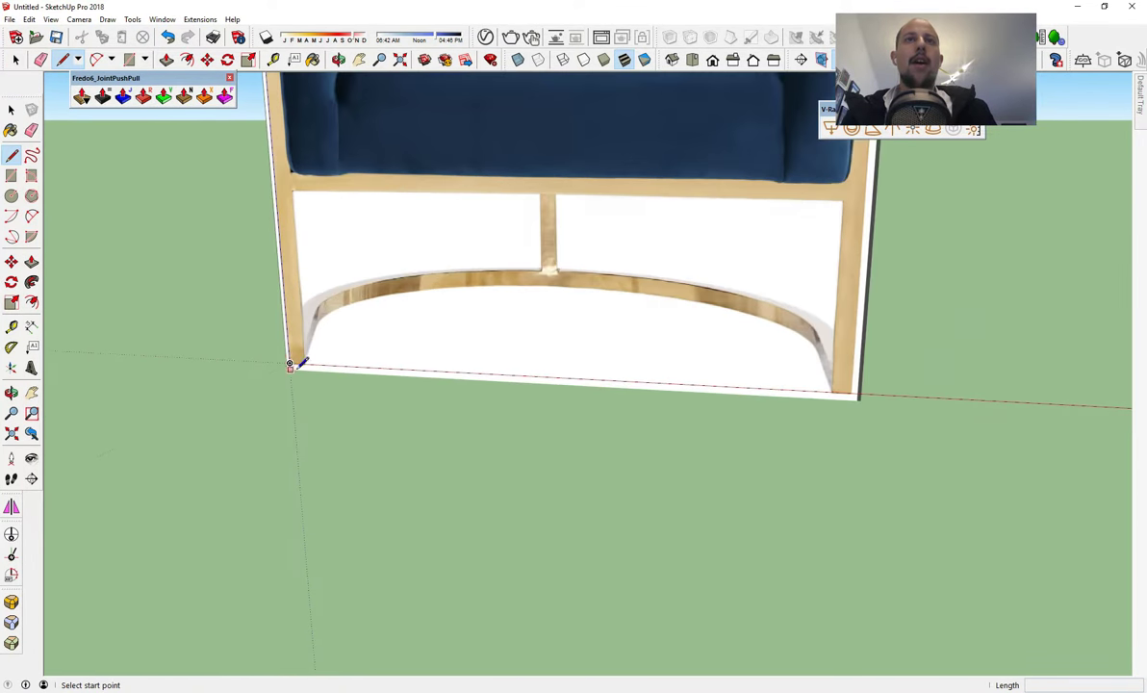
{"action": "left_click", "coordinate": [285, 367]}
{"action": "middle_click_drag", "start_coordinate": [838, 438], "coordinate": [503, 390]}
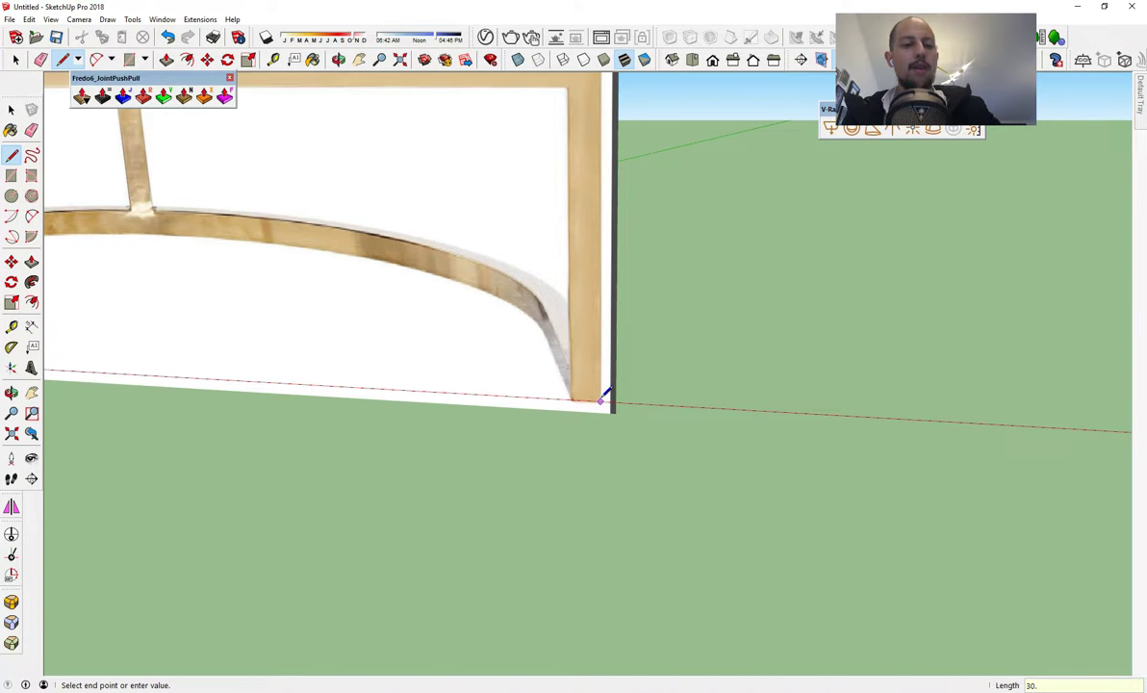
{"action": "key", "text": "Return"}
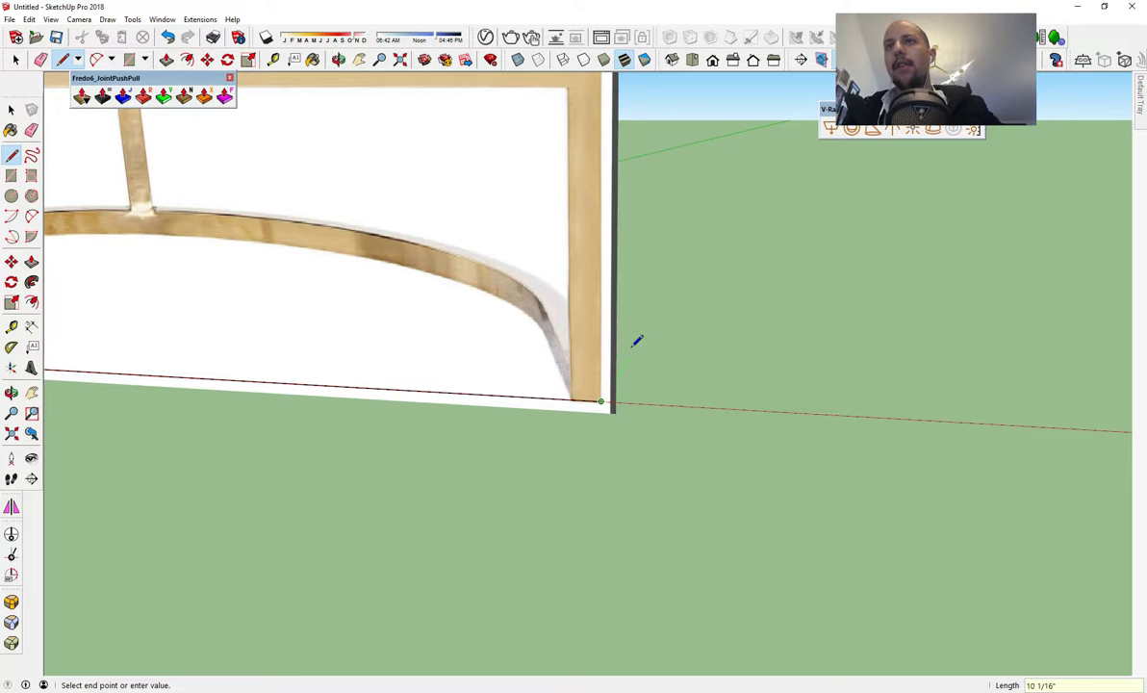
- Look up the chair's depth on the product page and draw a 27.4-inch line along the green axis from the width line's end
{"action": "middle_click_drag", "start_coordinate": [636, 335], "coordinate": [114, 482]}
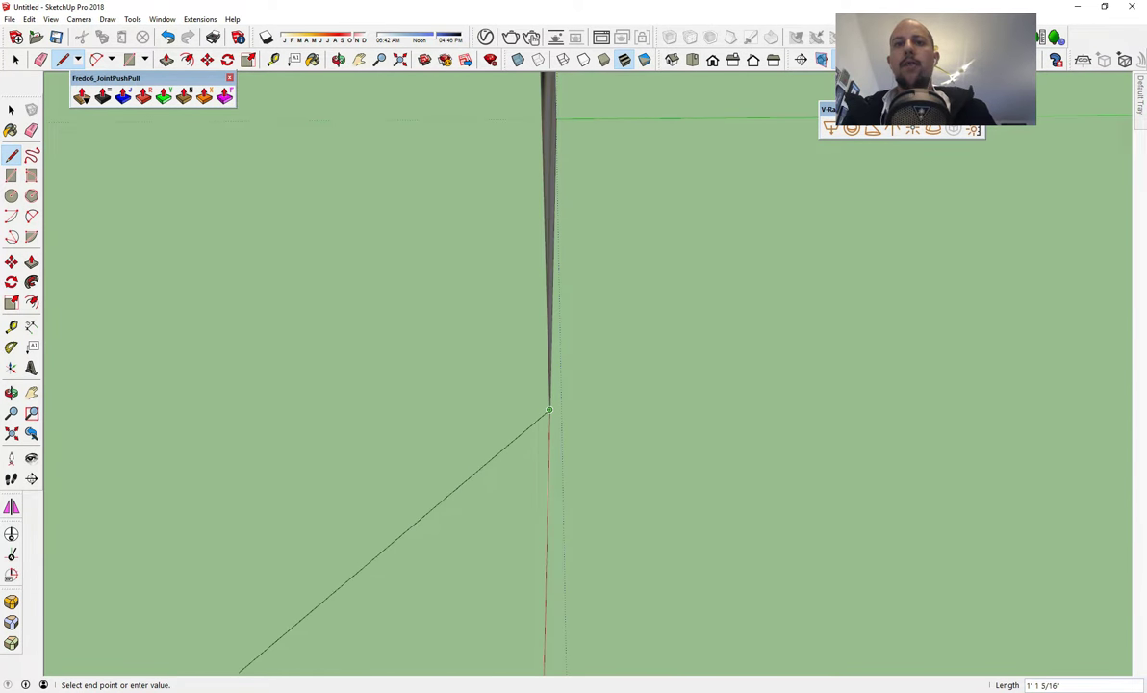
{"action": "left_click", "coordinate": [335, 686]}
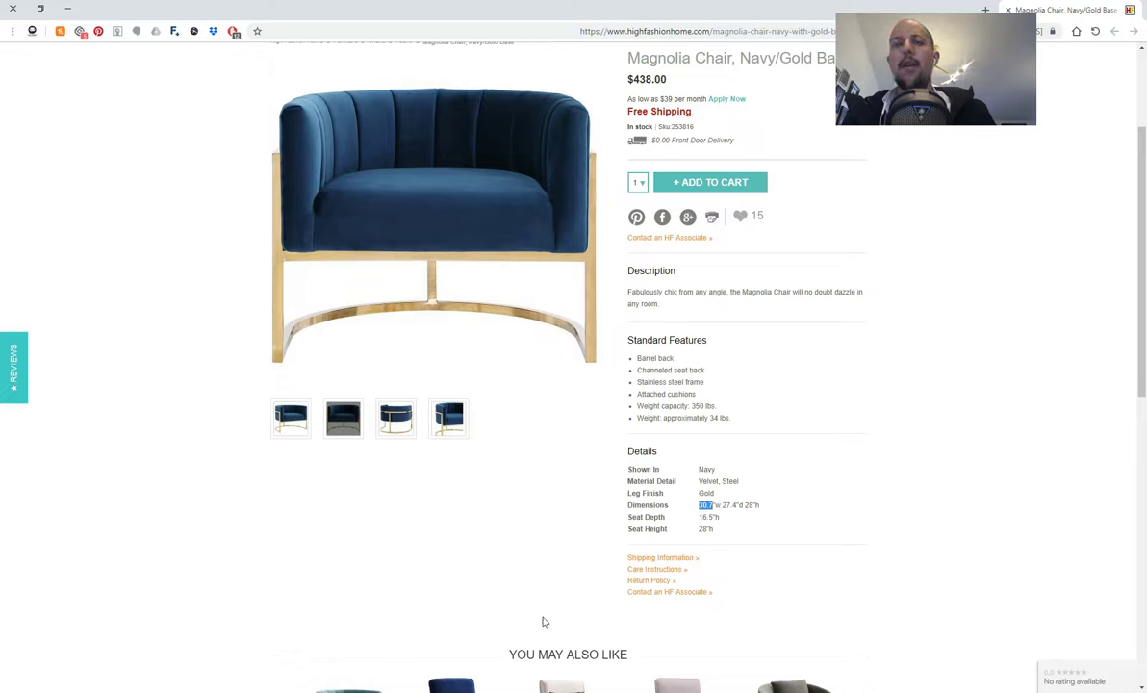
{"action": "left_click", "coordinate": [491, 691]}
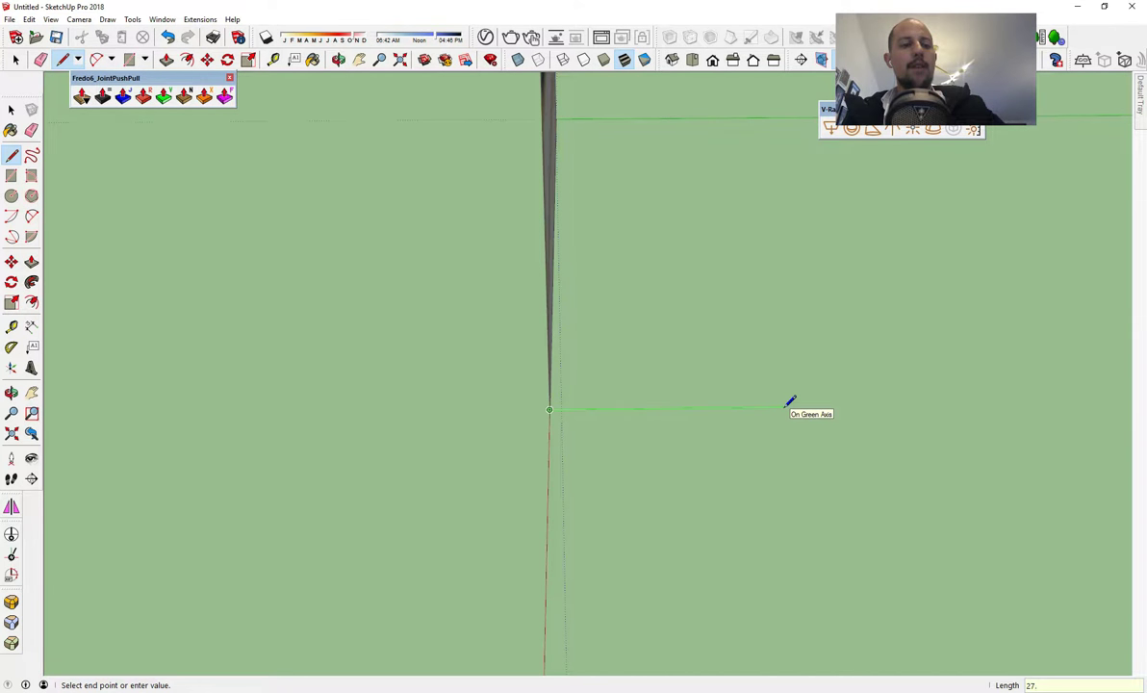
{"action": "key", "text": "Return"}
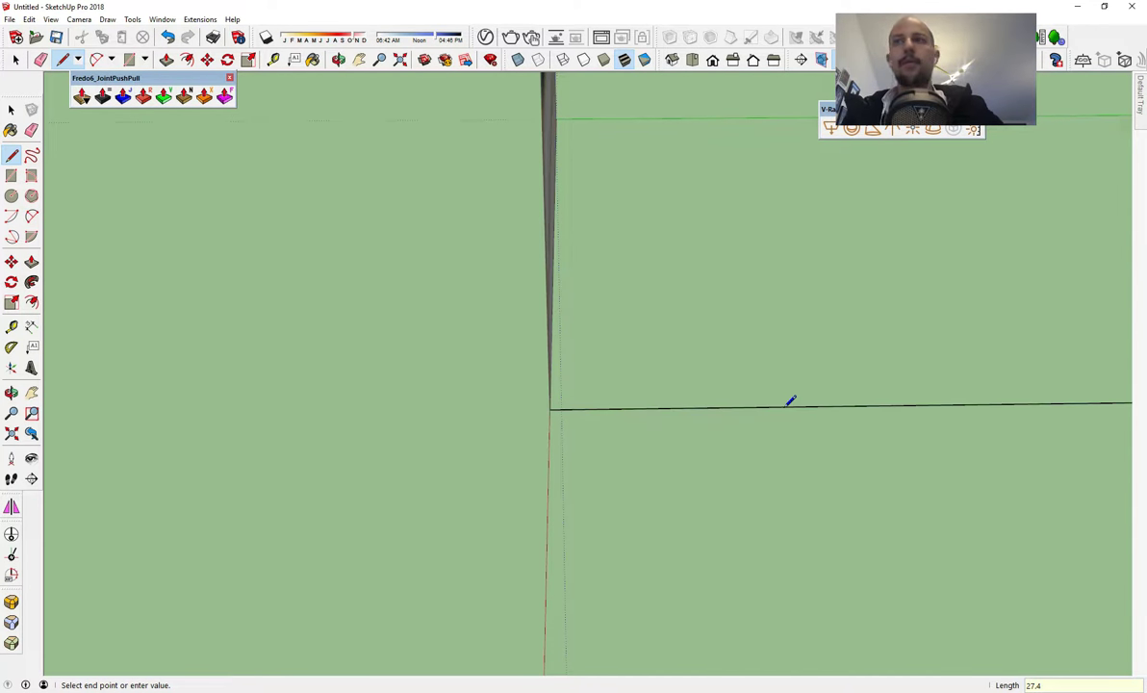
- Draw the back edge parallel to the width line and the remaining side back to the origin, closing the footprint rectangle
{"action": "scroll", "coordinate": [759, 407], "scroll_direction": "down", "scroll_amount": 5}
{"action": "middle_click_drag", "start_coordinate": [829, 380], "coordinate": [833, 423]}
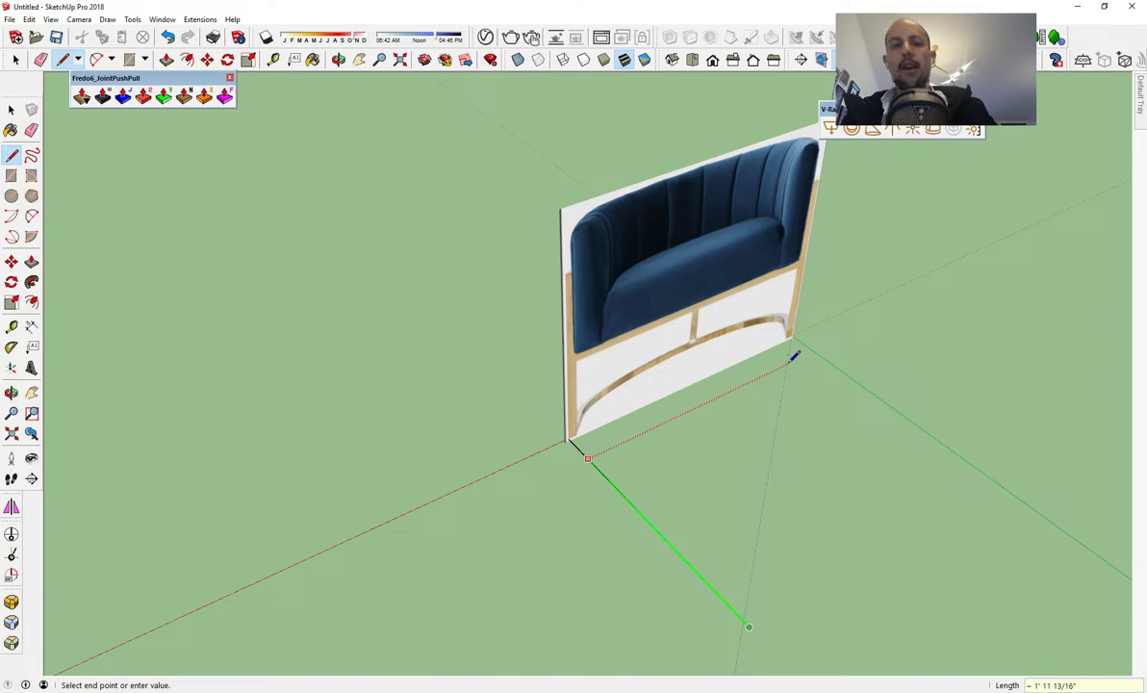
{"action": "left_click", "coordinate": [795, 331]}
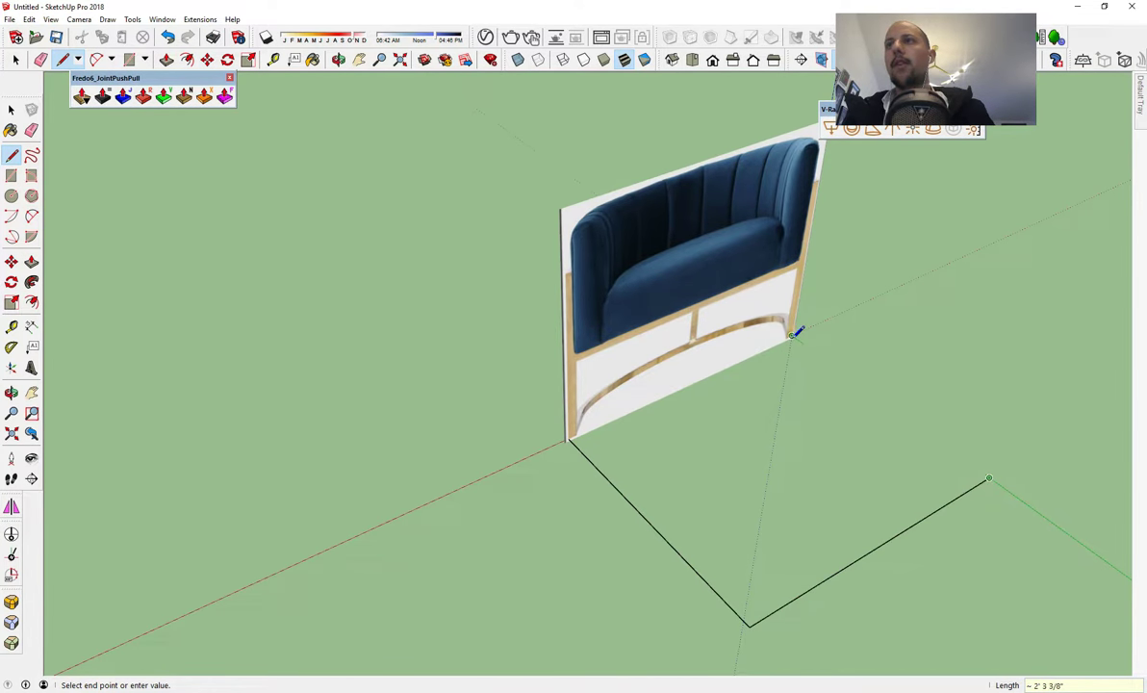
{"action": "left_click", "coordinate": [792, 336]}
{"action": "middle_click_drag", "start_coordinate": [792, 336], "coordinate": [1054, 539]}
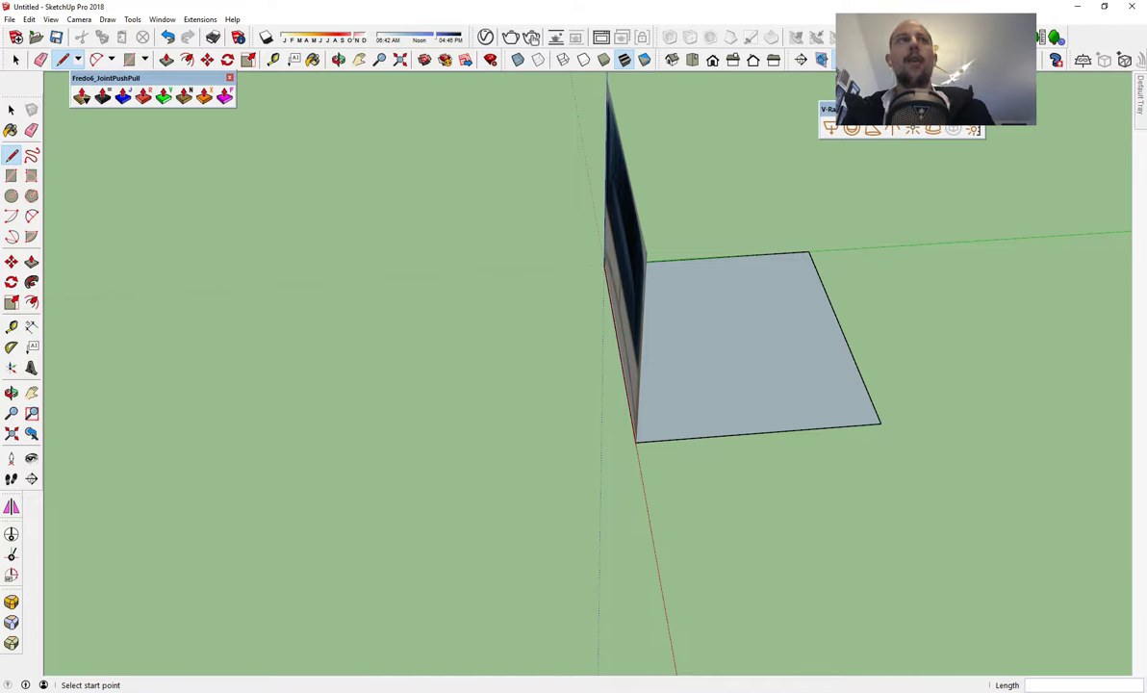
- Try a two-point arc between midway points on the rectangle's two side edges, bulging toward the back by 15.35 inches
{"action": "left_click", "coordinate": [32, 217]}
{"action": "middle_click_drag", "start_coordinate": [905, 395], "coordinate": [618, 411], "text": "shift"}
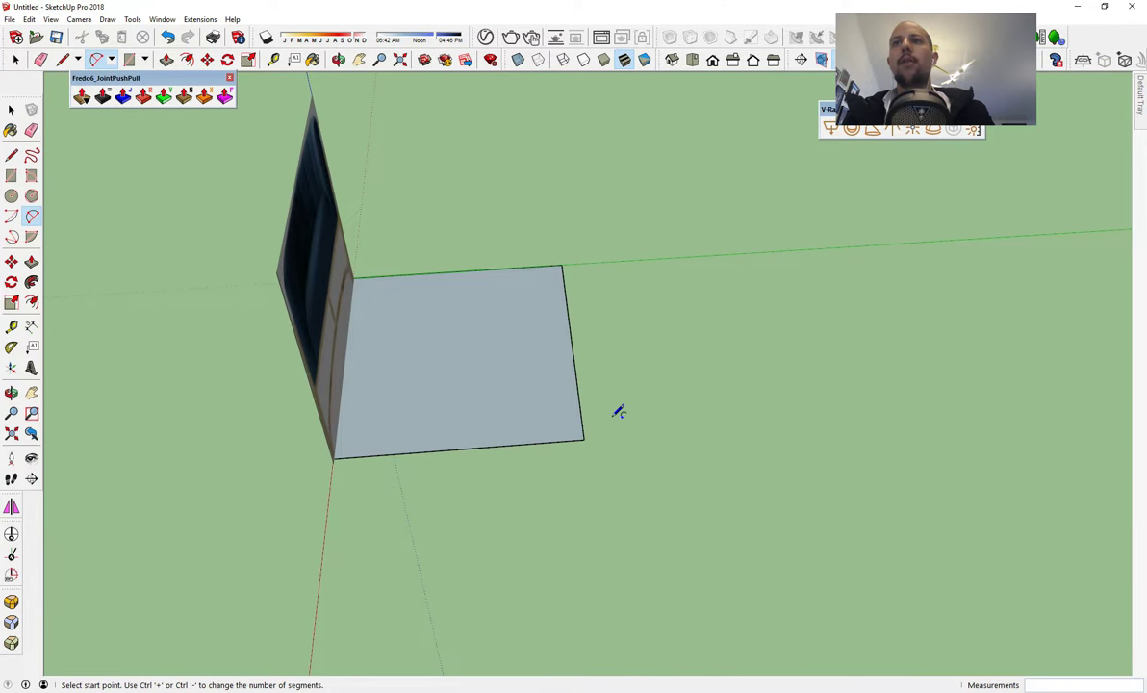
{"action": "middle_click_drag", "start_coordinate": [456, 423], "coordinate": [1025, 252]}
{"action": "scroll", "coordinate": [440, 450], "scroll_direction": "up", "scroll_amount": 3}
{"action": "scroll", "coordinate": [443, 443], "scroll_direction": "up", "scroll_amount": 2}
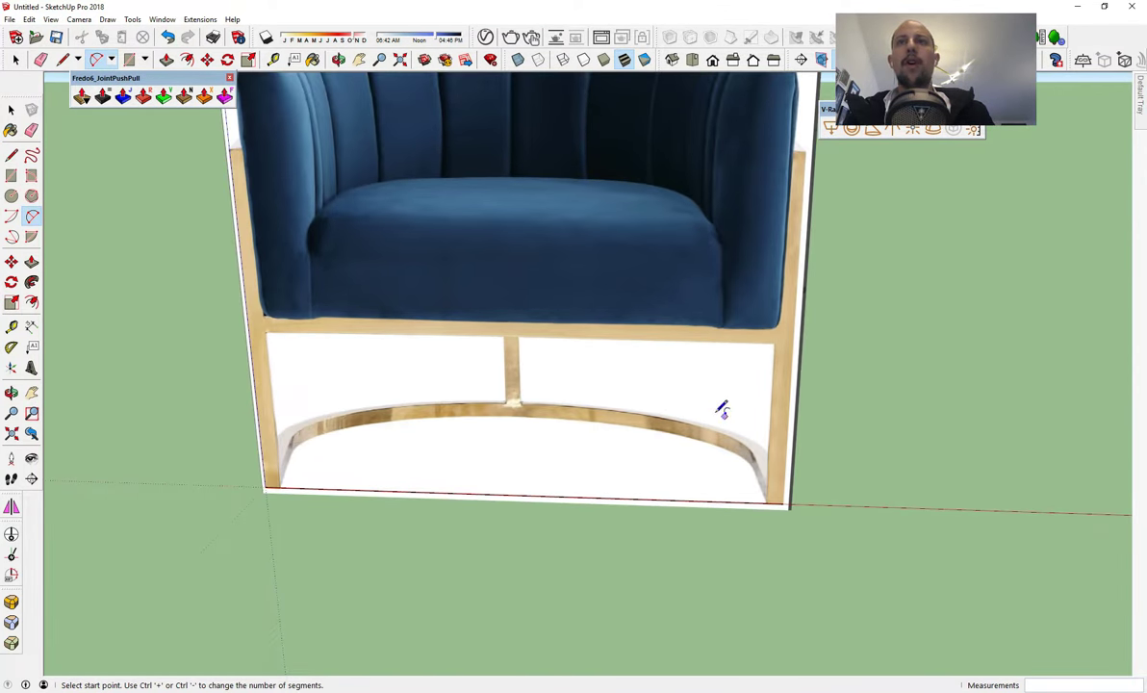
{"action": "middle_click_drag", "start_coordinate": [690, 395], "coordinate": [456, 578]}
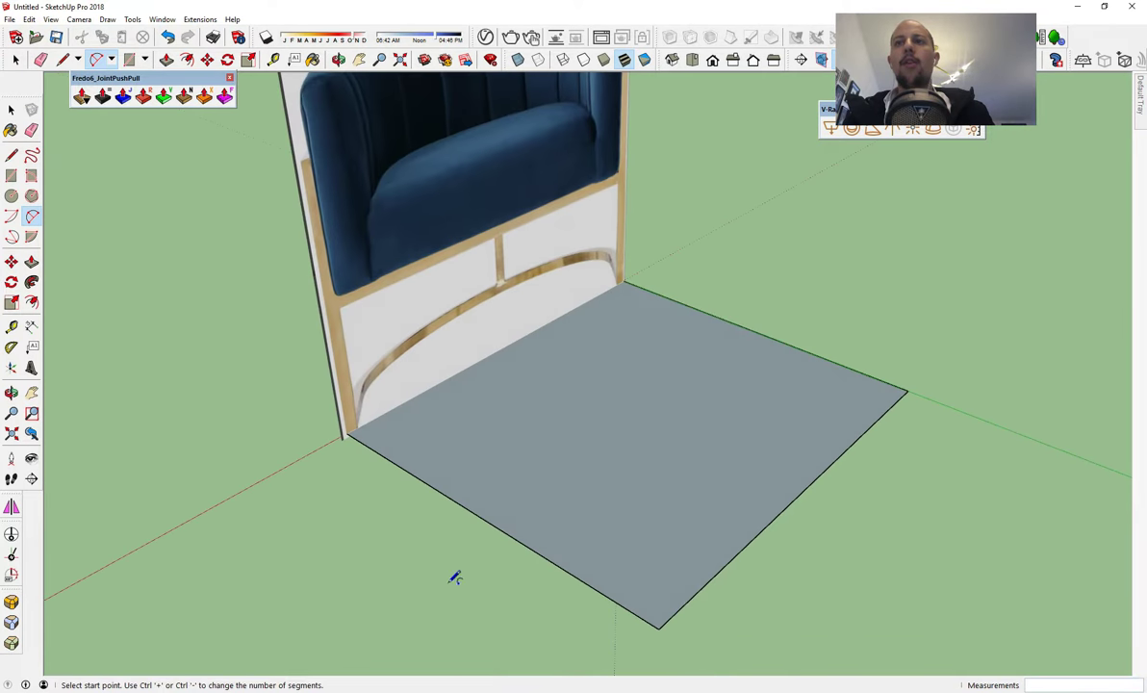
{"action": "left_click", "coordinate": [482, 520]}
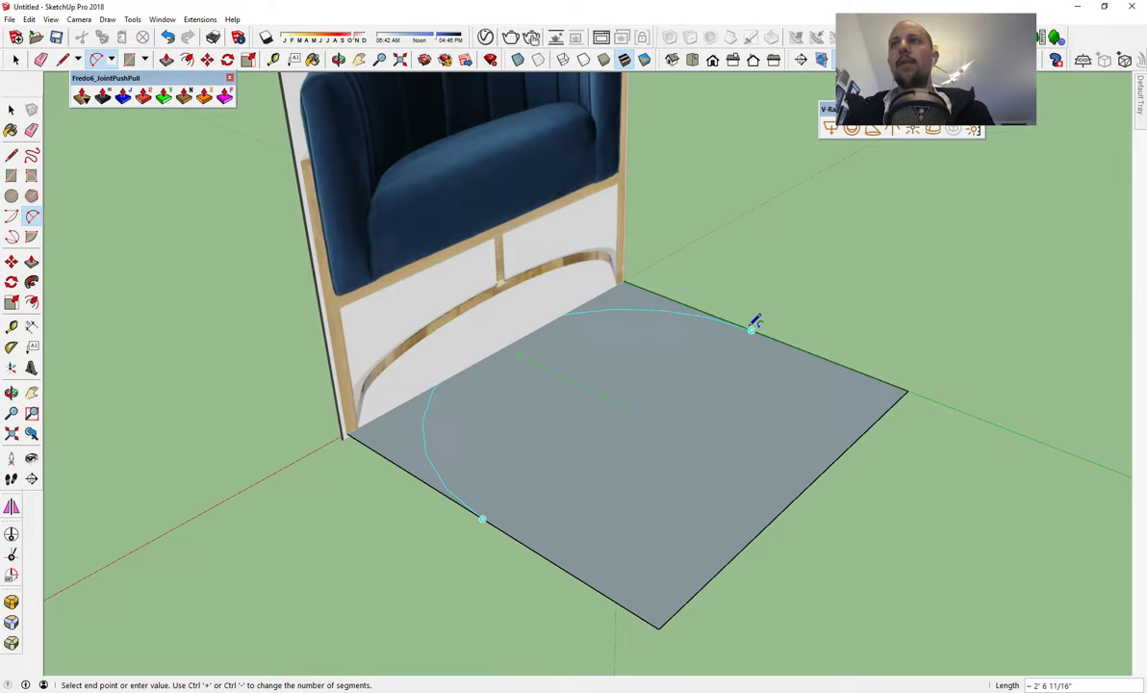
{"action": "left_click", "coordinate": [751, 331]}
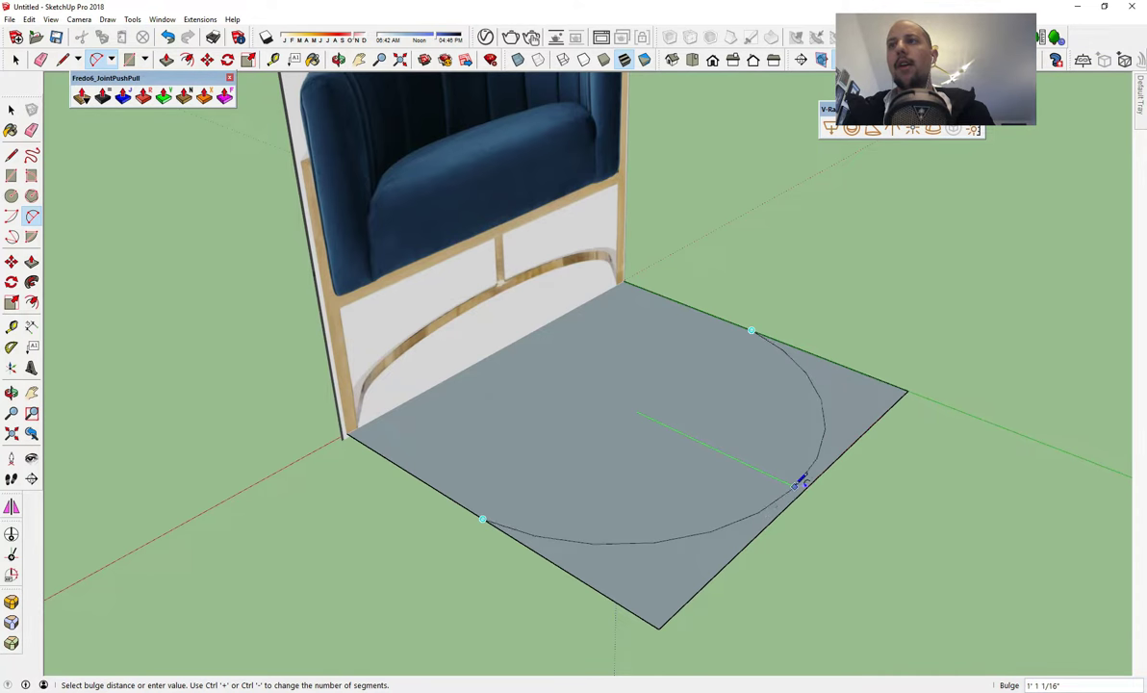
{"action": "middle_click_drag", "start_coordinate": [791, 481], "coordinate": [810, 538]}
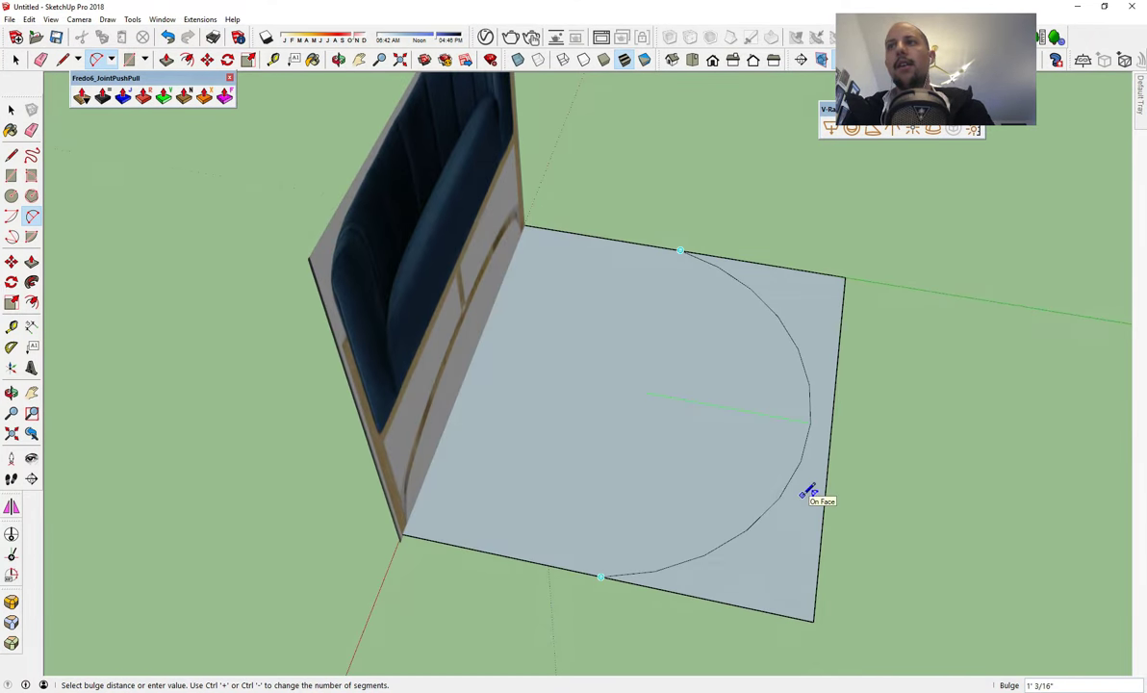
{"action": "middle_click_drag", "start_coordinate": [550, 443], "coordinate": [780, 469]}
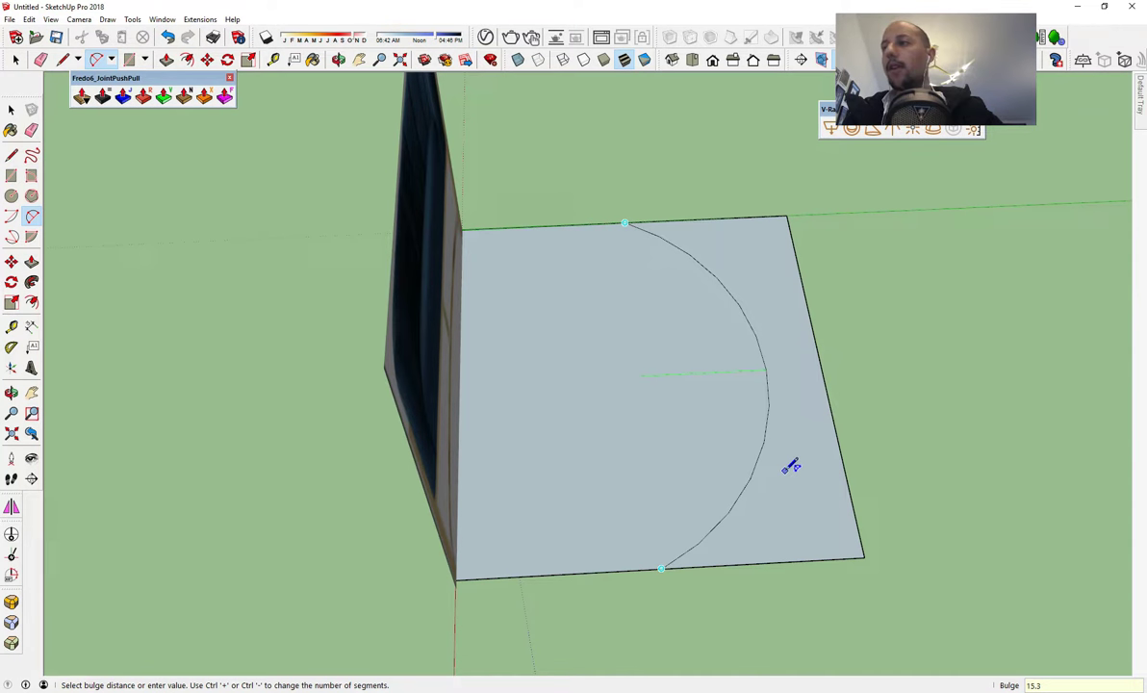
{"action": "left_click", "coordinate": [789, 466]}
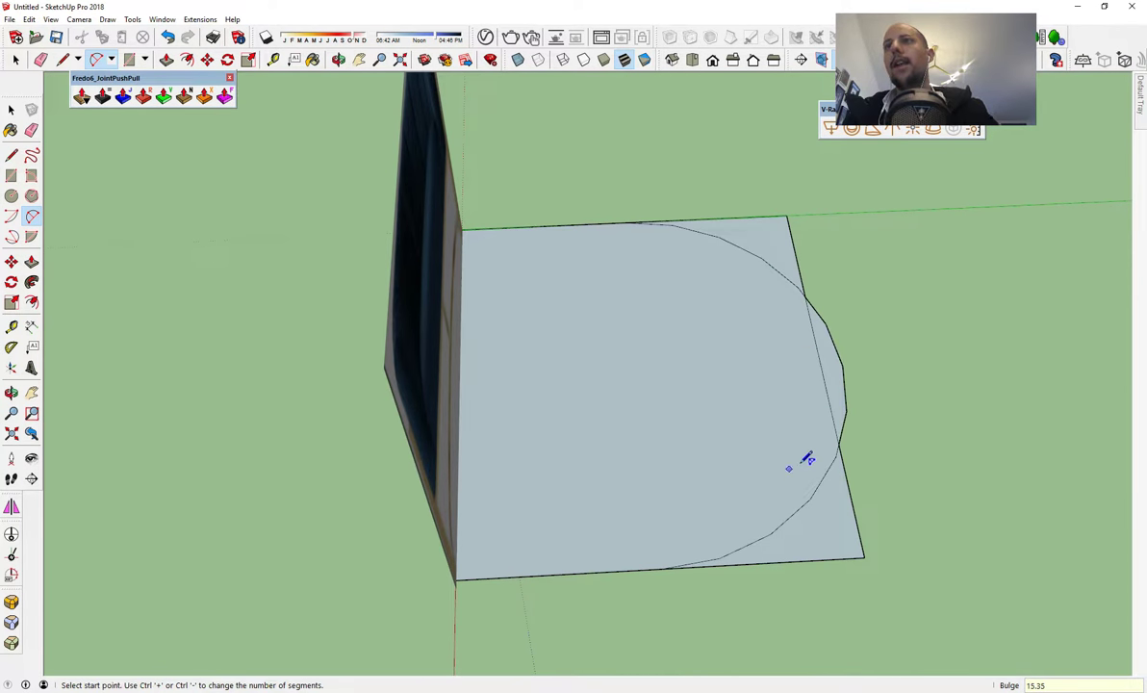
- Try to move the entire arc forward inside the rectangle, and undo both the move and the arc
{"action": "key", "text": "space"}
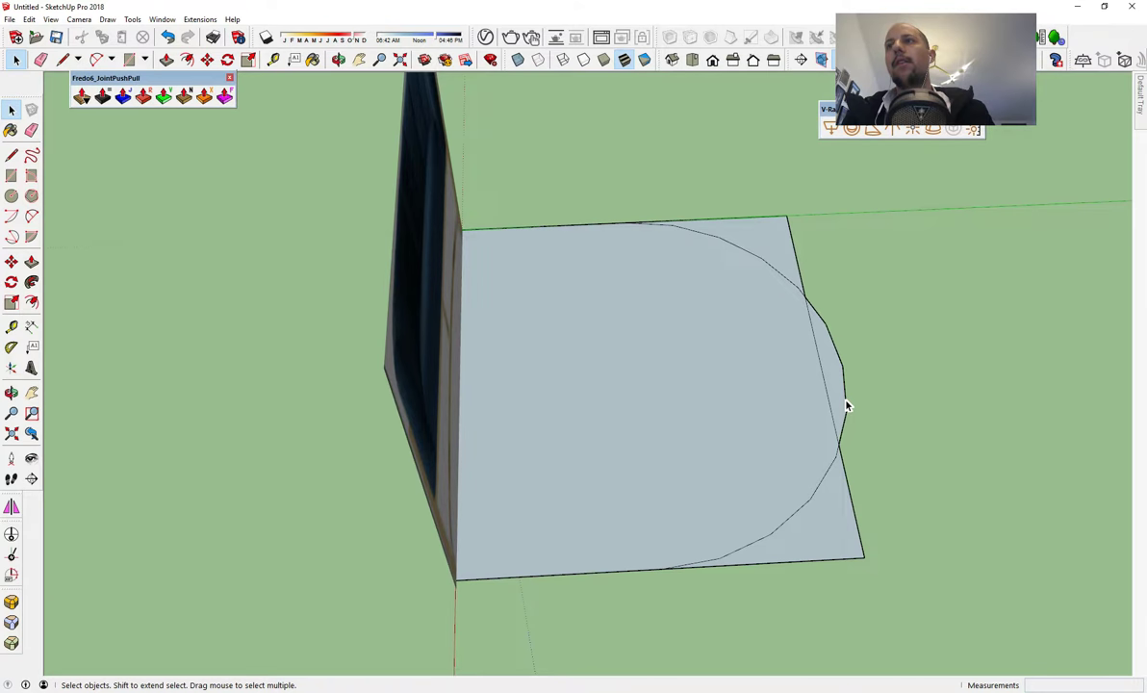
{"action": "left_click", "coordinate": [817, 488]}
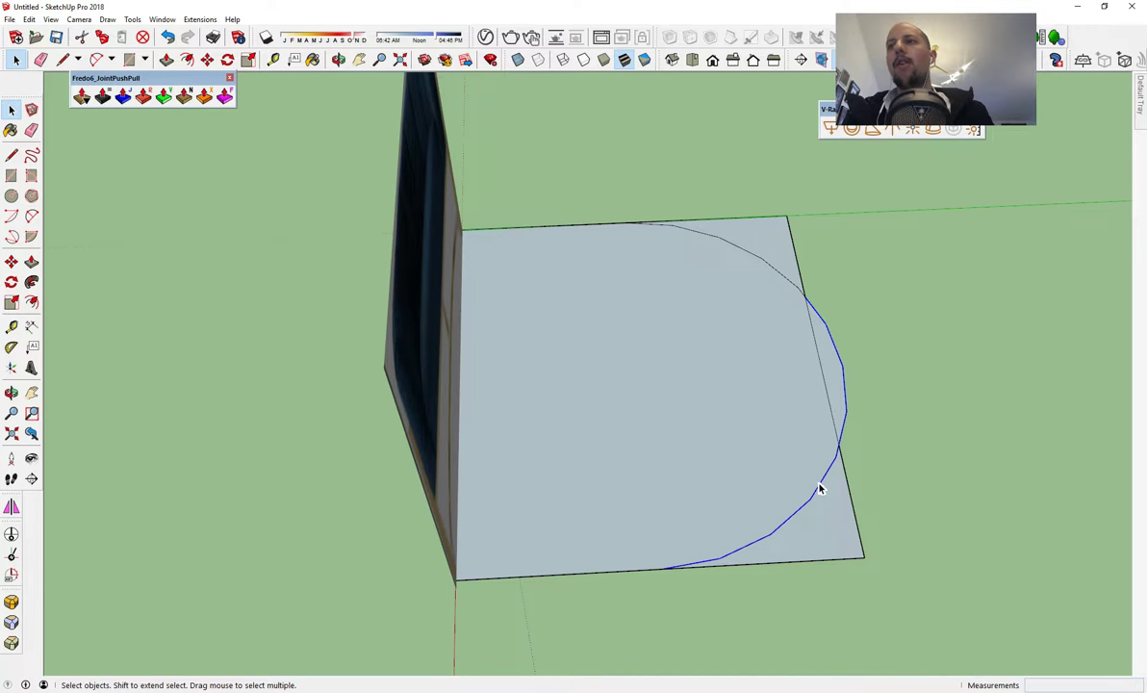
{"action": "left_click", "coordinate": [770, 265], "text": "shift"}
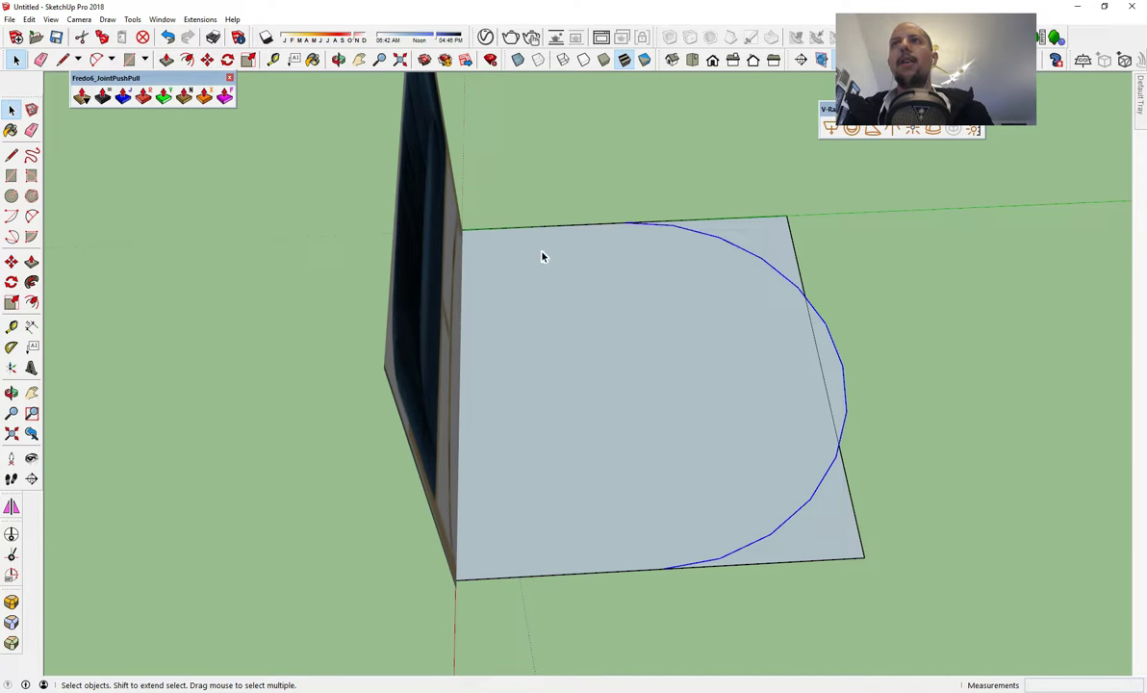
{"action": "left_click", "coordinate": [10, 261]}
{"action": "left_click", "coordinate": [844, 368]}
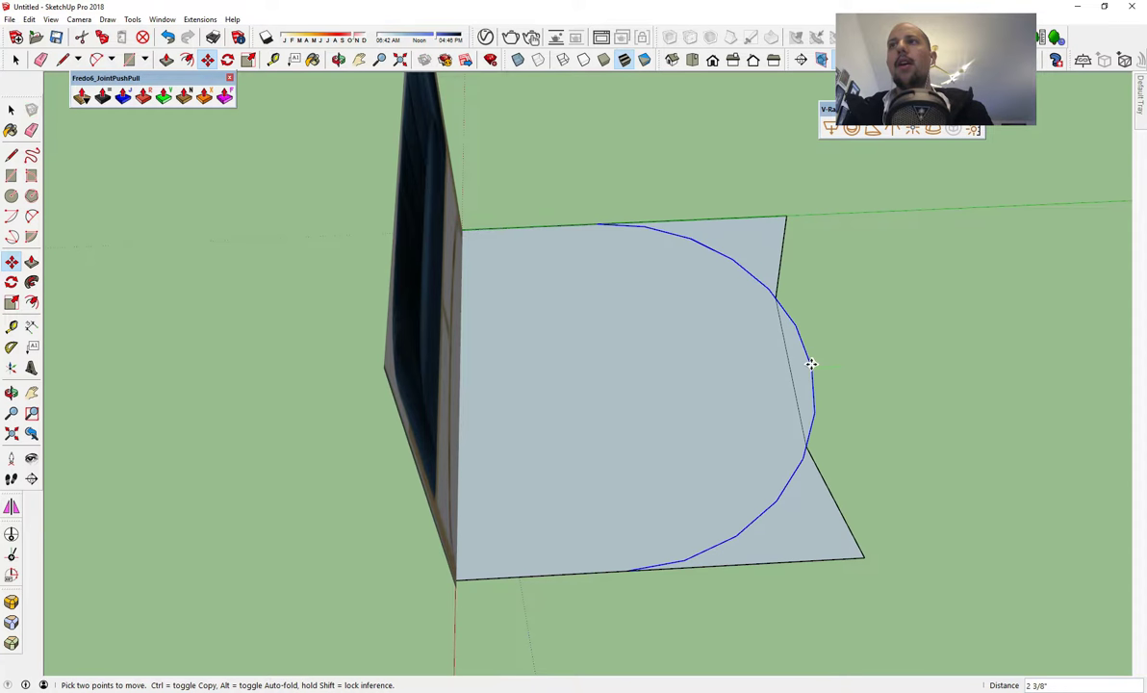
{"action": "key", "text": "space"}
{"action": "key", "text": "ctrl+z"}
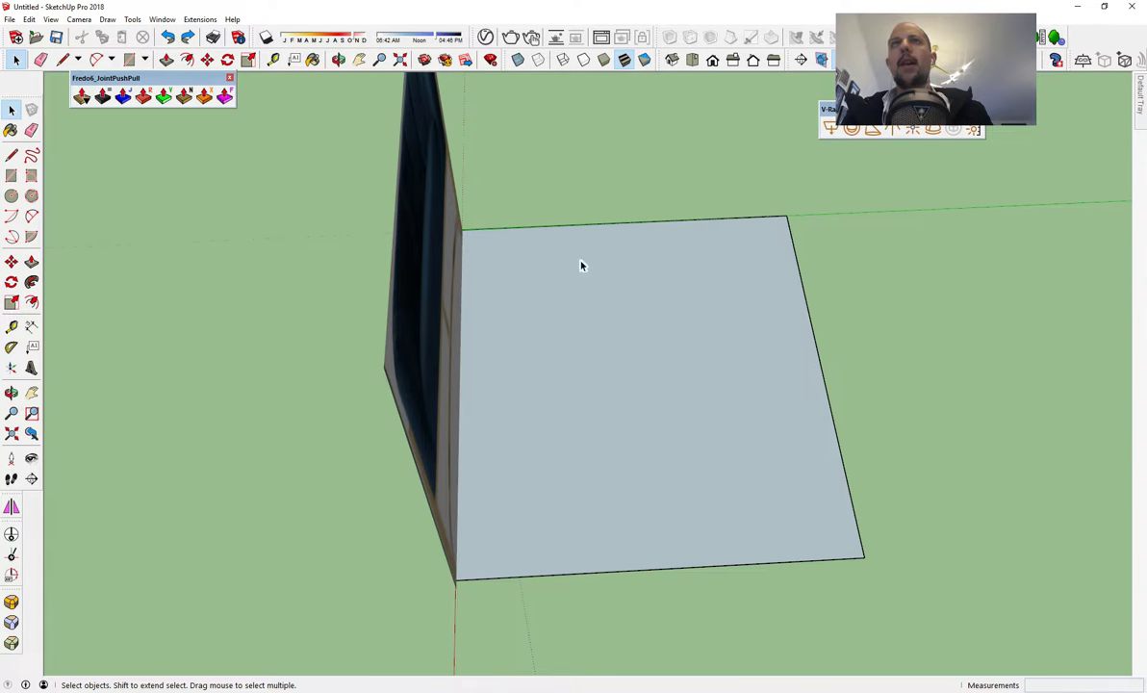
- Draw a two-point arc between the two side edges near the chair image, with a bulge of 15.35 inches toward the back
{"action": "left_click", "coordinate": [32, 216]}
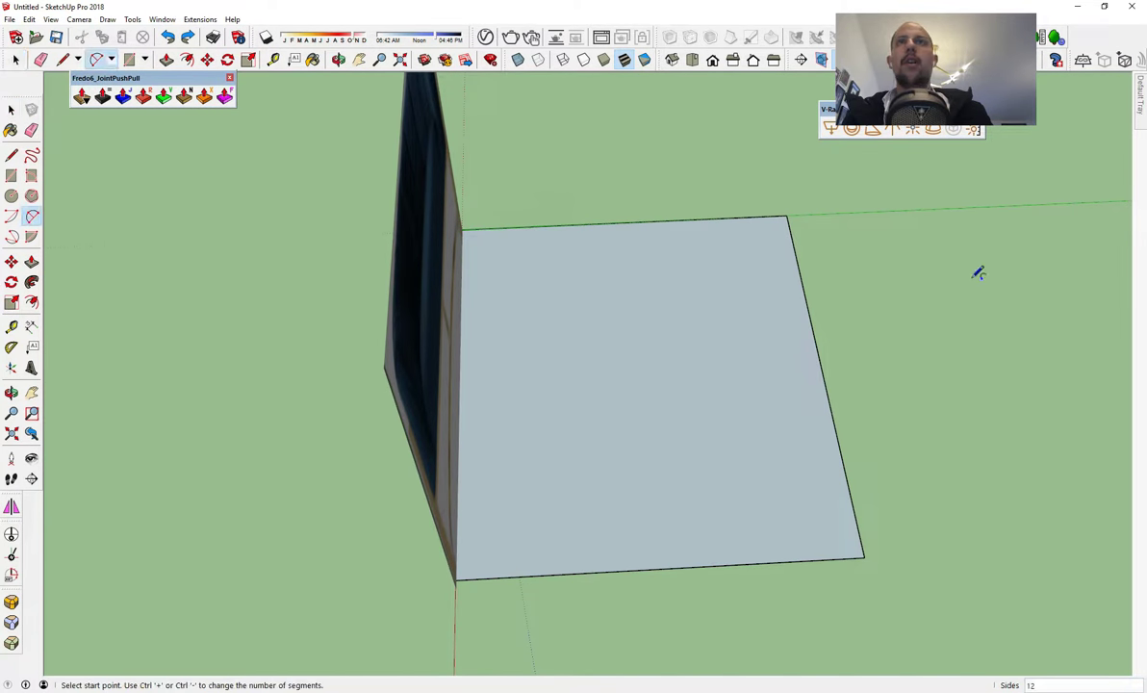
{"action": "left_click", "coordinate": [503, 228]}
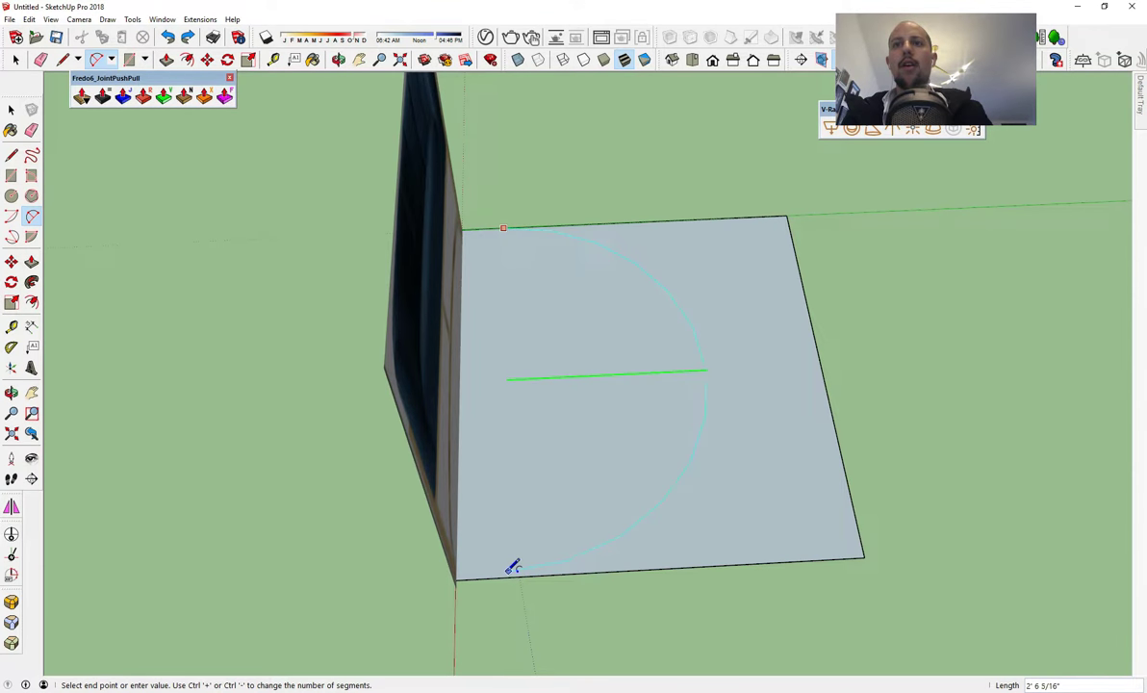
{"action": "left_click", "coordinate": [505, 577]}
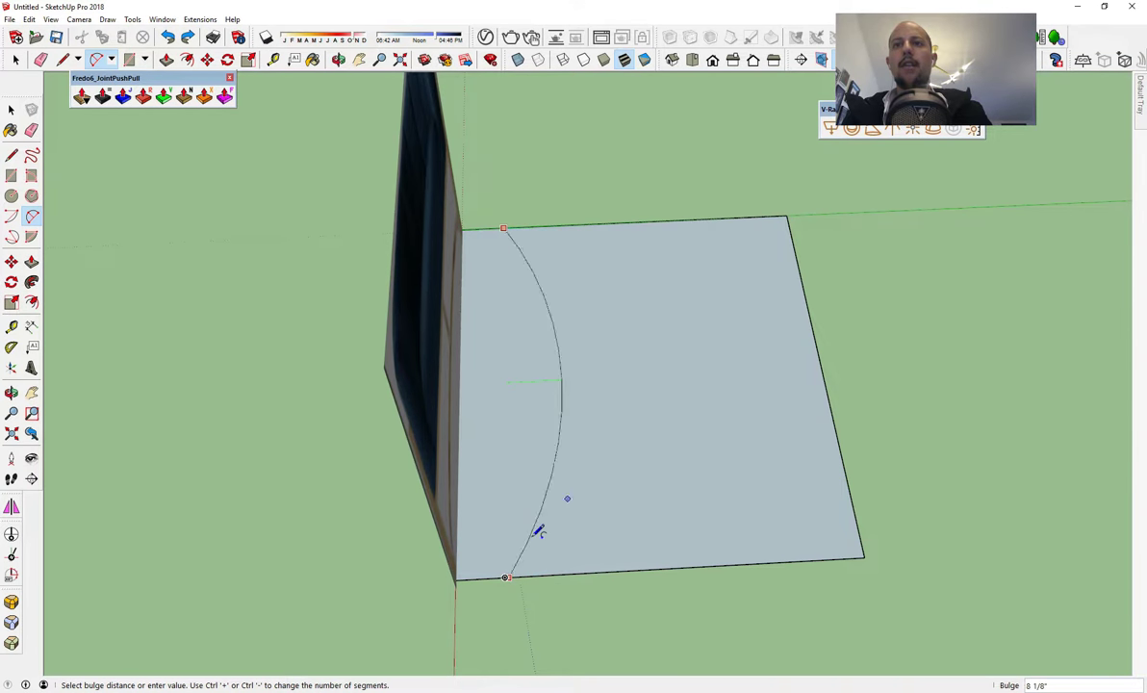
{"action": "left_click", "coordinate": [737, 372]}
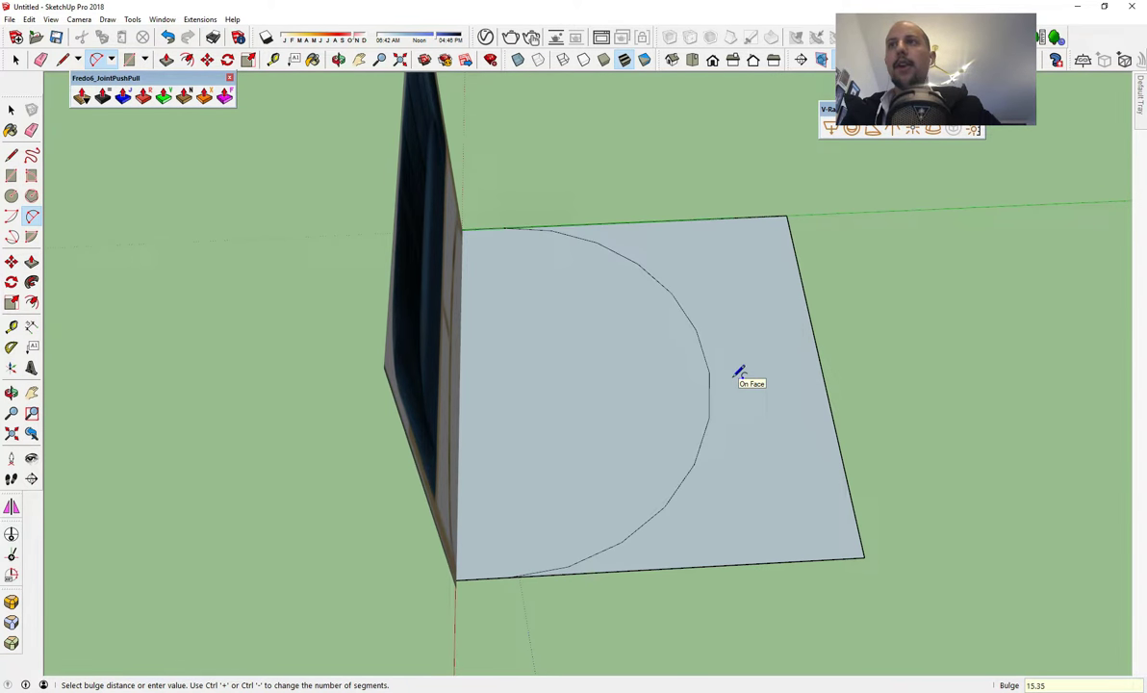
- Delete the back edge of the footprint rectangle, leaving the arc as its rear boundary
{"action": "middle_click_drag", "start_coordinate": [737, 376], "coordinate": [720, 423]}
{"action": "key", "text": "space"}
{"action": "left_click", "coordinate": [713, 393]}
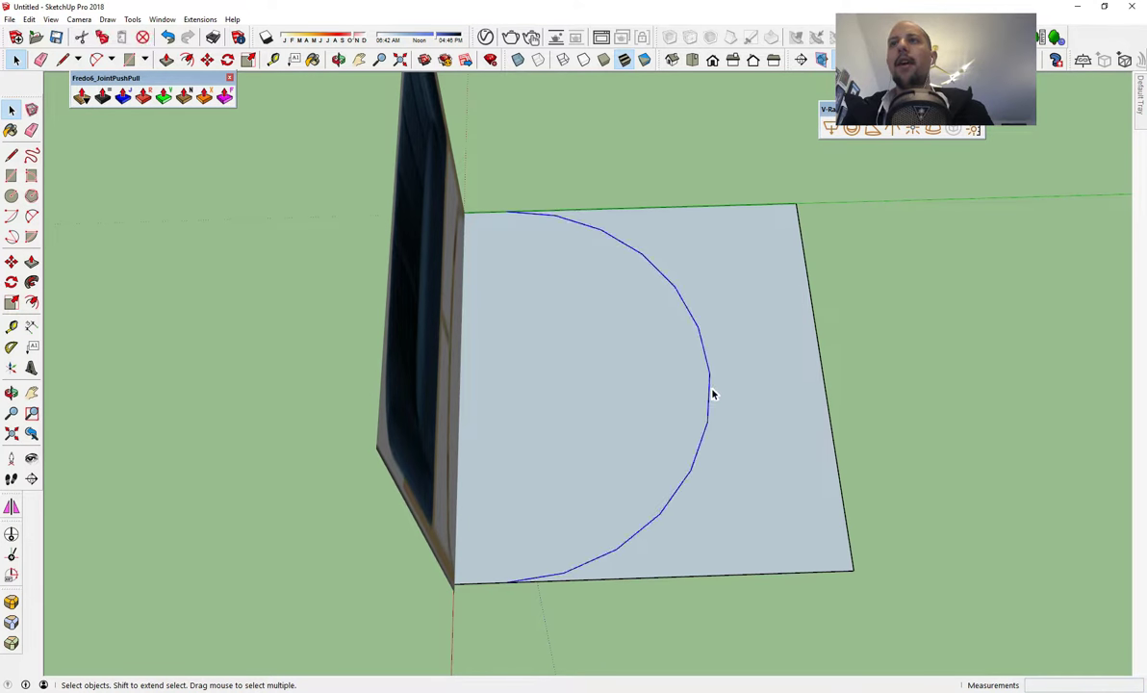
{"action": "left_click", "coordinate": [10, 260]}
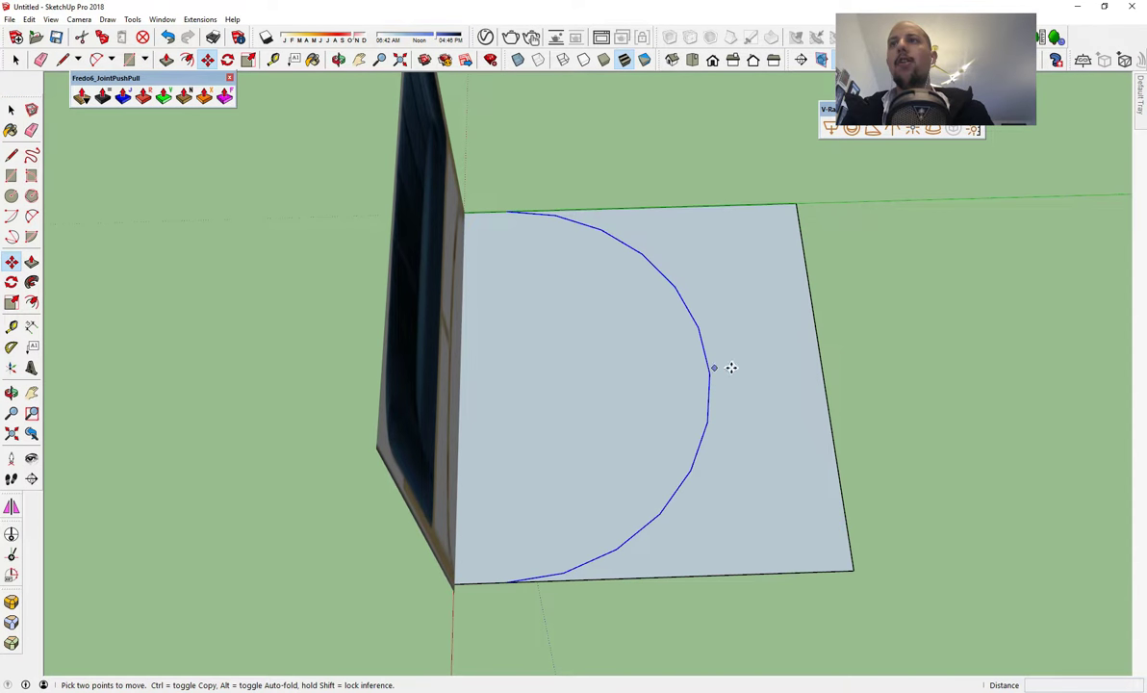
{"action": "key", "text": "space"}
{"action": "left_click", "coordinate": [818, 356]}
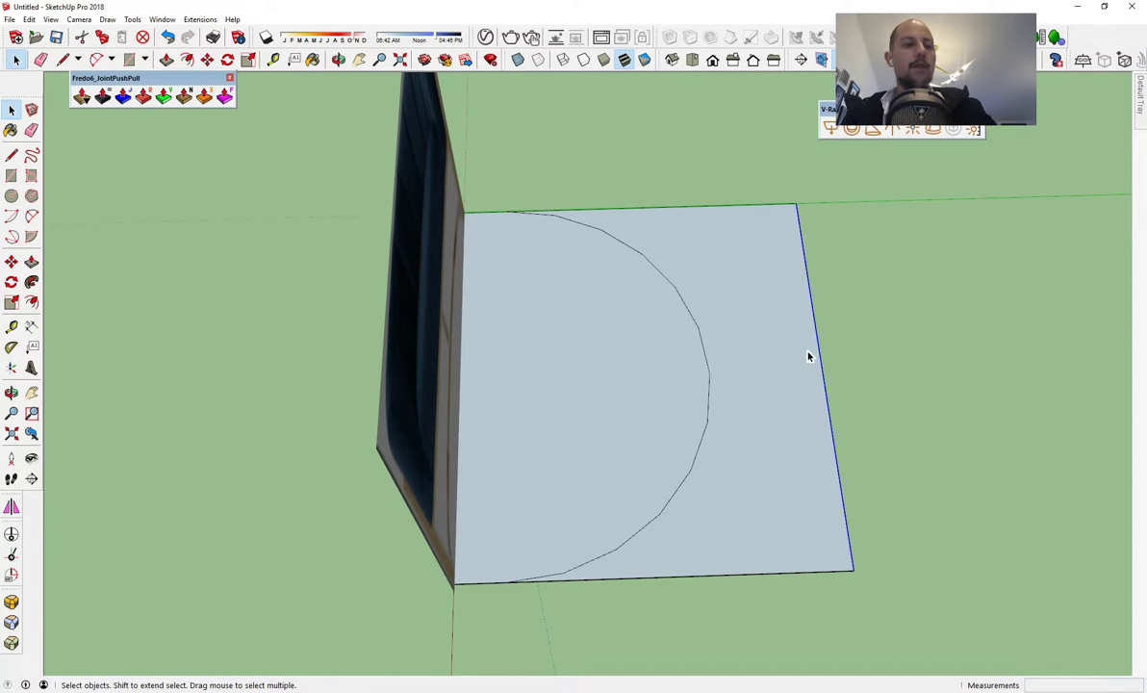
{"action": "key", "text": "Delete"}
- Move the arc about 8 3/8 inches toward the back along the green axis
{"action": "left_click", "coordinate": [676, 398]}
{"action": "left_click", "coordinate": [710, 374]}
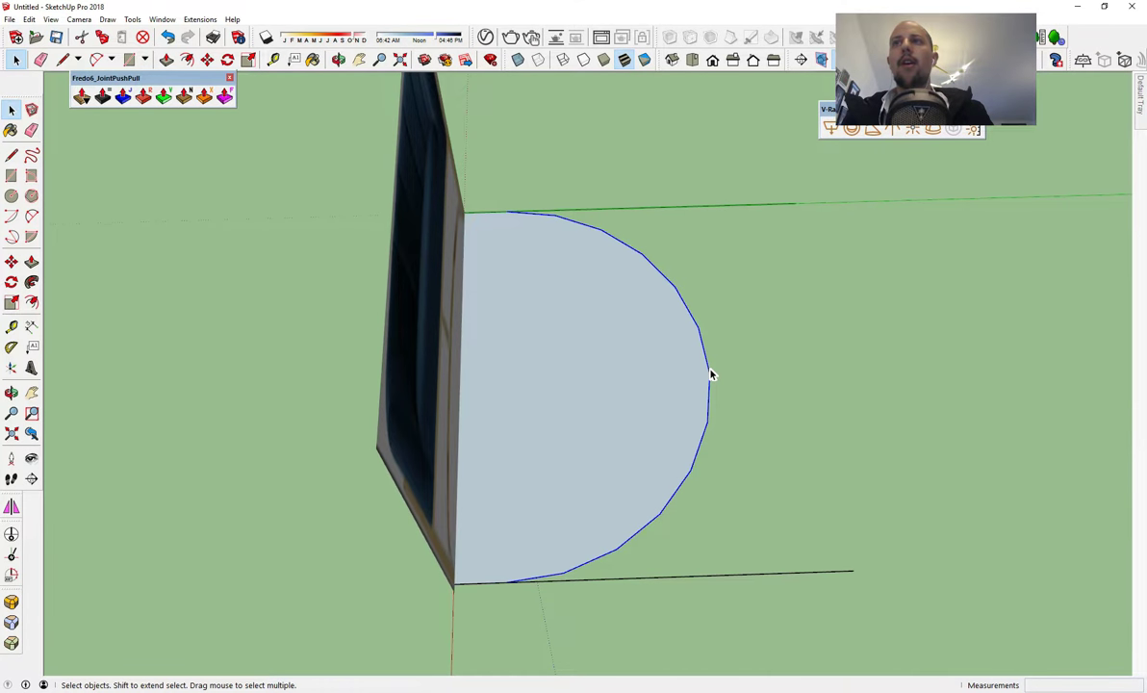
{"action": "left_click", "coordinate": [11, 261]}
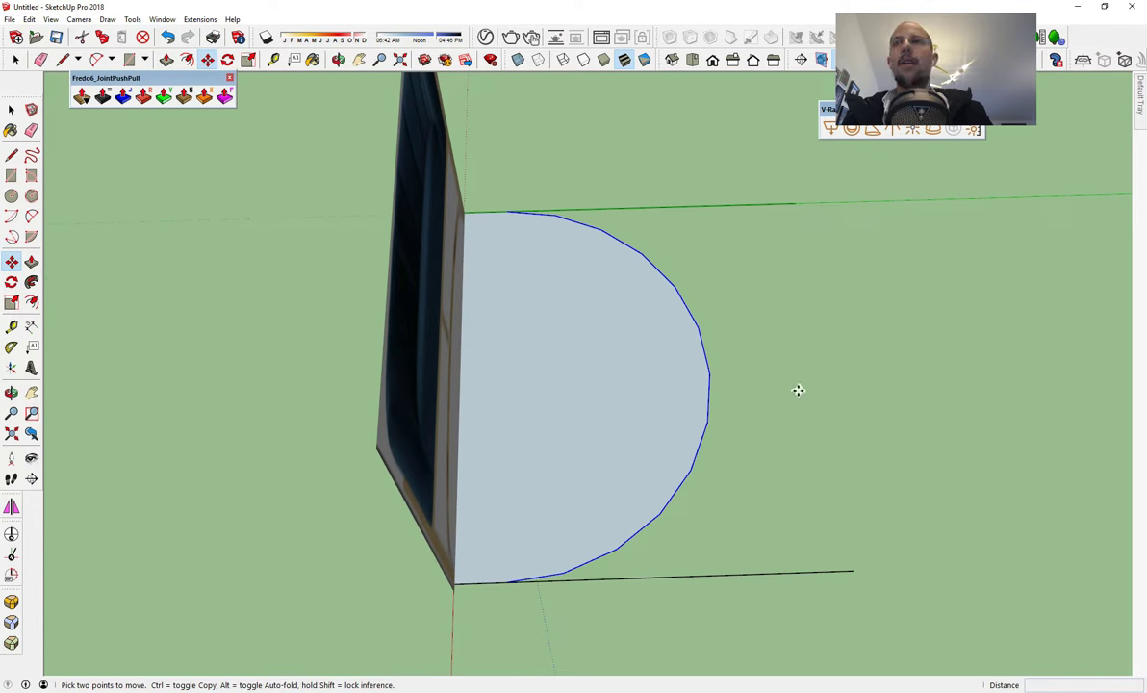
{"action": "left_click", "coordinate": [710, 376]}
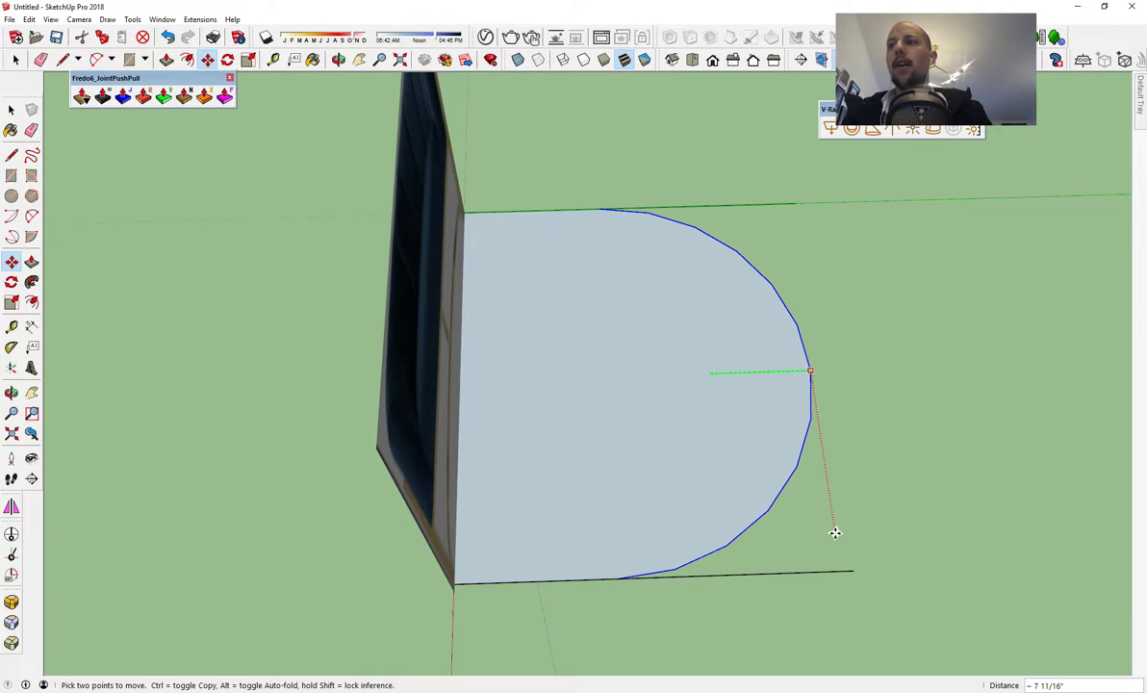
{"action": "left_click", "coordinate": [853, 569]}
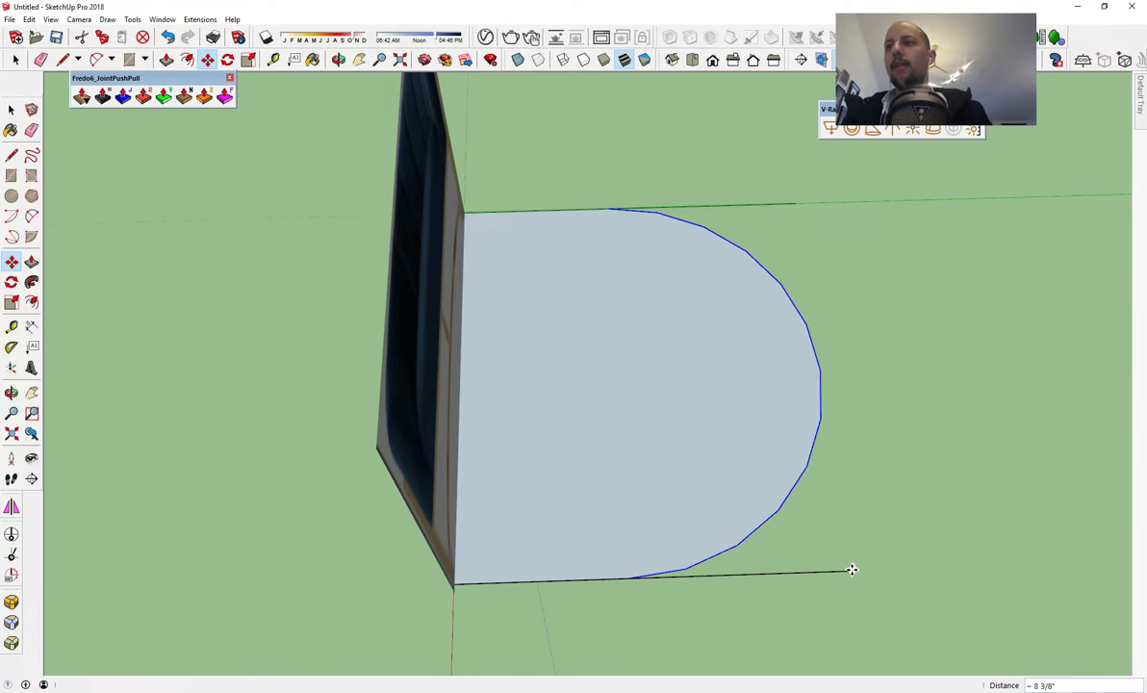
{"action": "left_click", "coordinate": [817, 367]}
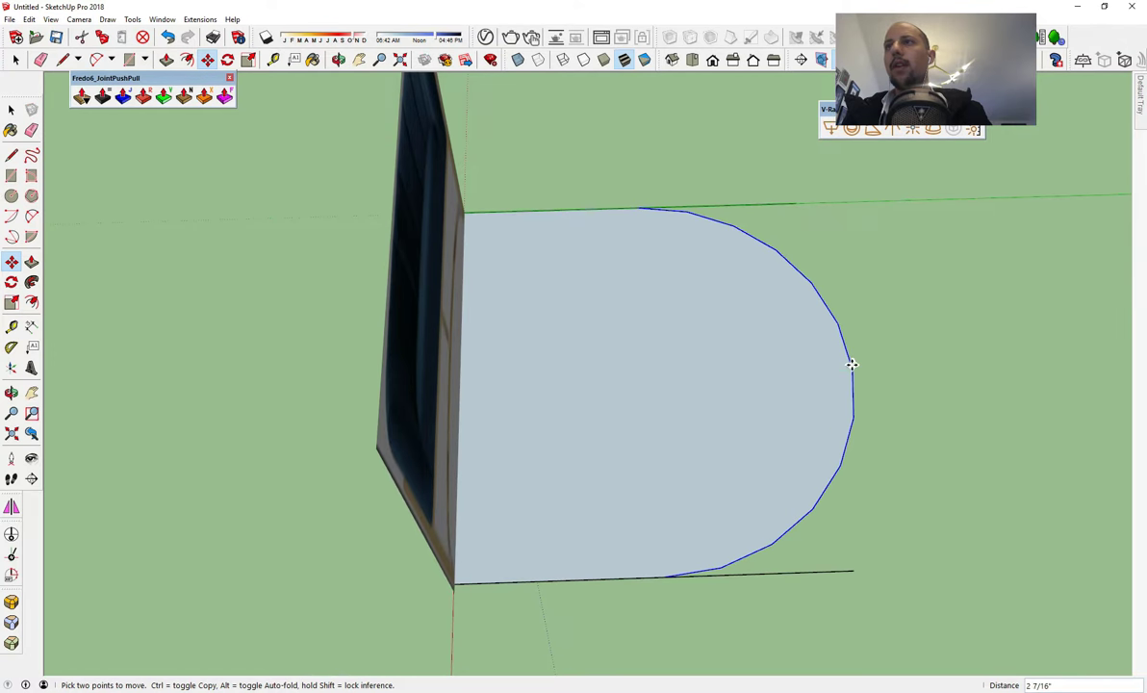
{"action": "left_click", "coordinate": [837, 556]}
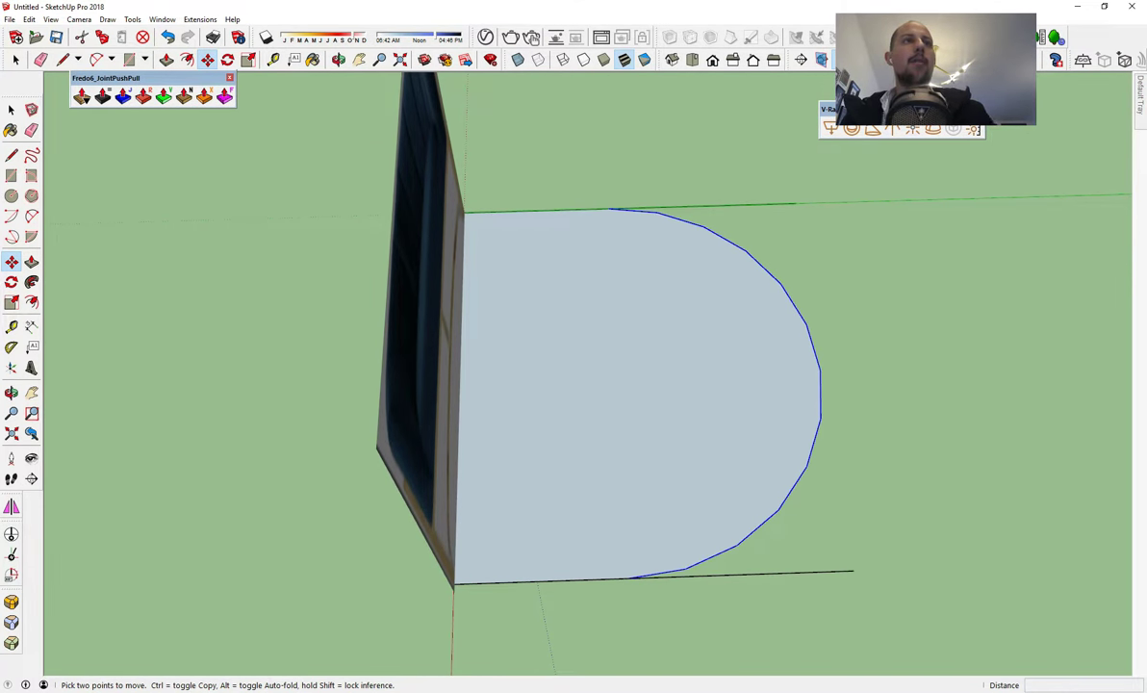
- Create a guide line parallel to the front edge through the far endpoint of the side edge
{"action": "left_click", "coordinate": [10, 326]}
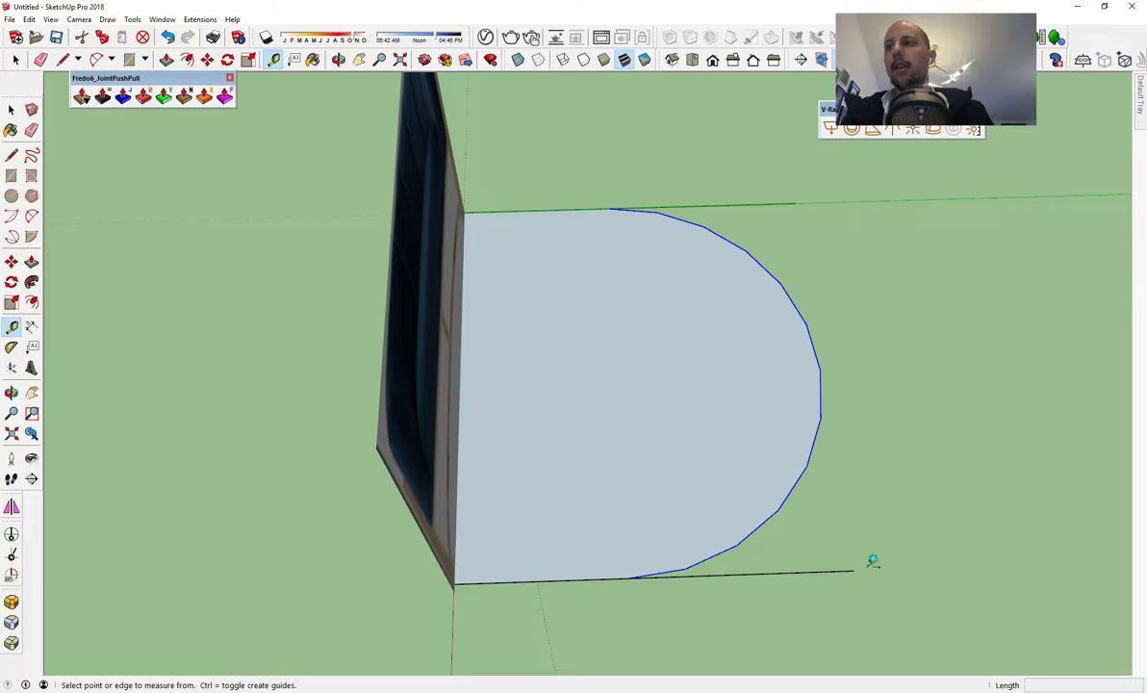
{"action": "left_click", "coordinate": [853, 570]}
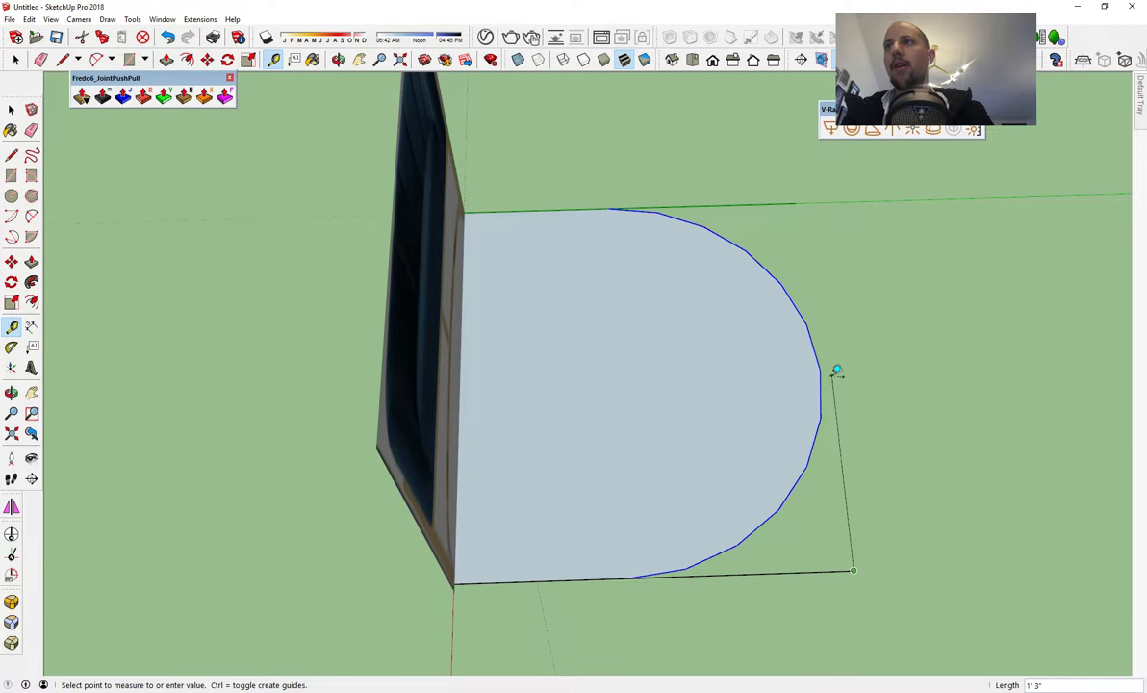
{"action": "key", "text": "Escape"}
{"action": "middle_click_drag", "start_coordinate": [664, 553], "coordinate": [789, 425]}
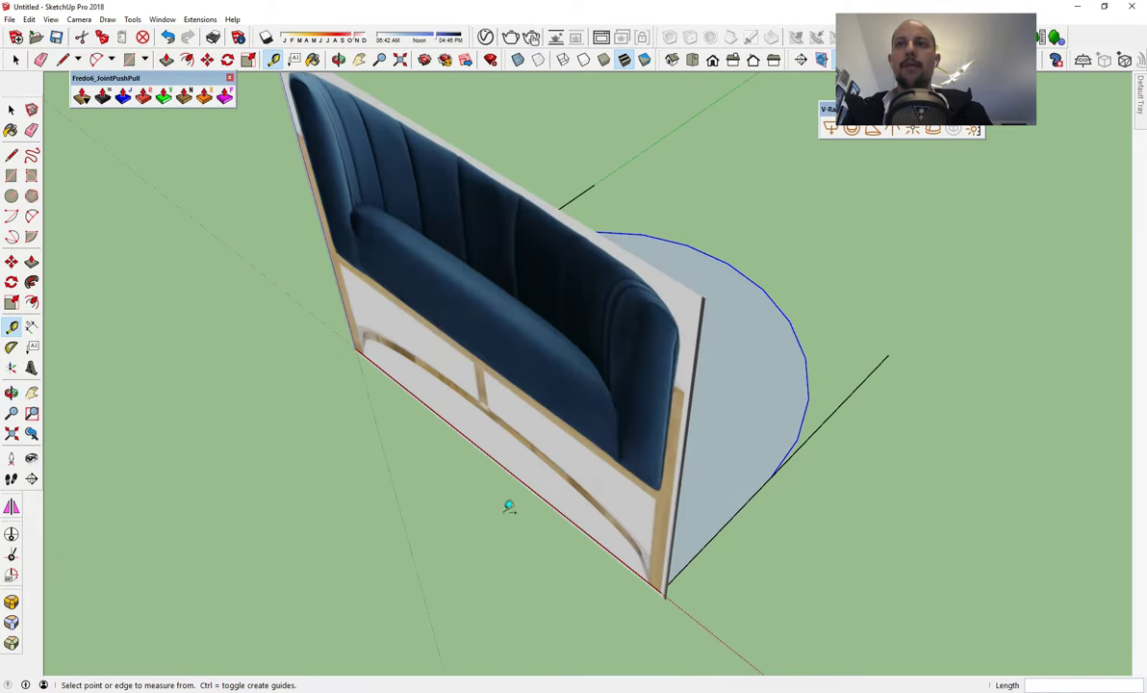
{"action": "left_click", "coordinate": [538, 491]}
{"action": "left_click", "coordinate": [889, 350]}
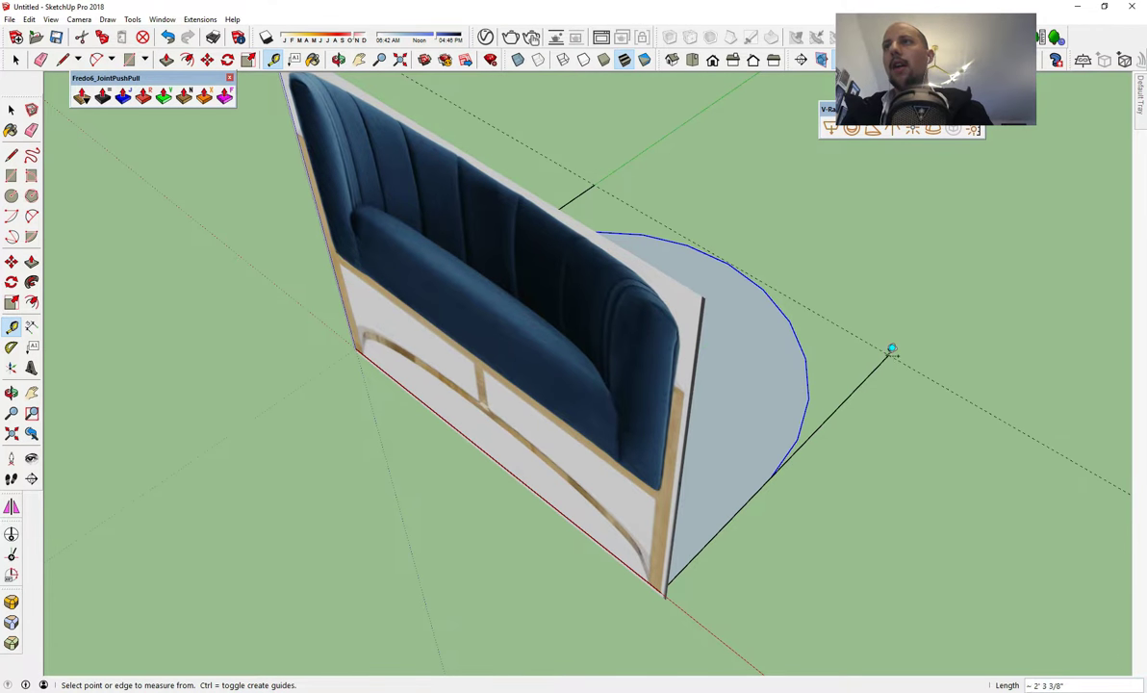
- Move the arc along the green axis to bring its rearmost point onto the guide line
{"action": "middle_click_drag", "start_coordinate": [893, 350], "coordinate": [489, 500]}
{"action": "key", "text": "space"}
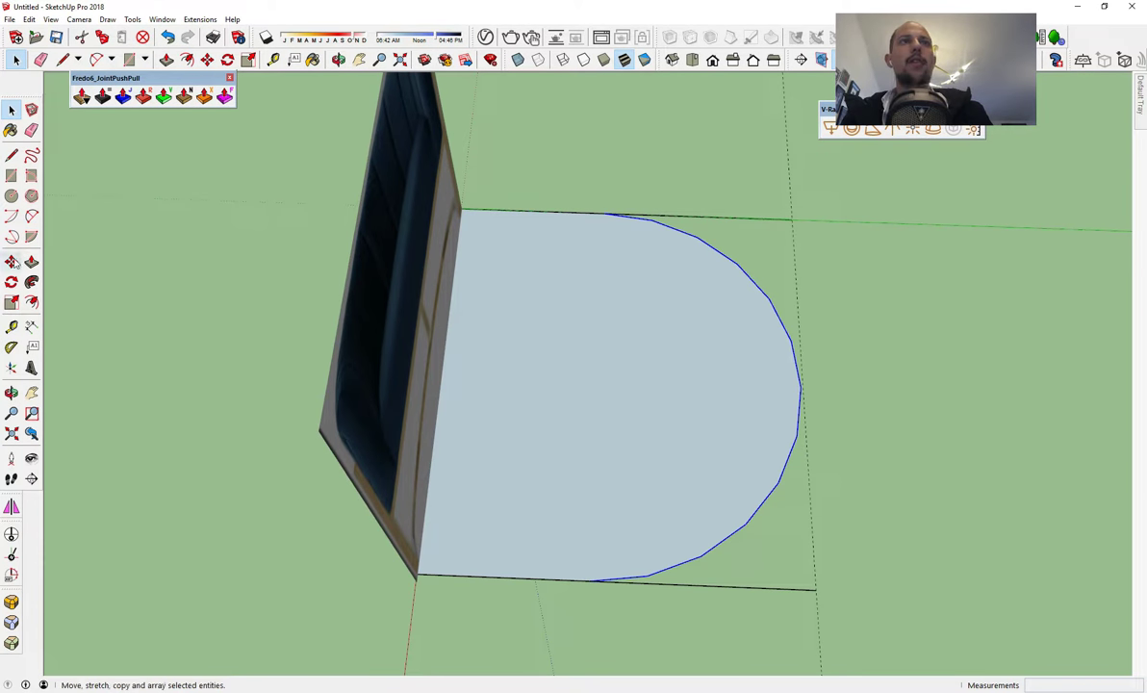
{"action": "key", "text": "m"}
{"action": "scroll", "coordinate": [671, 417], "scroll_direction": "up", "scroll_amount": 4}
{"action": "left_click", "coordinate": [829, 376]}
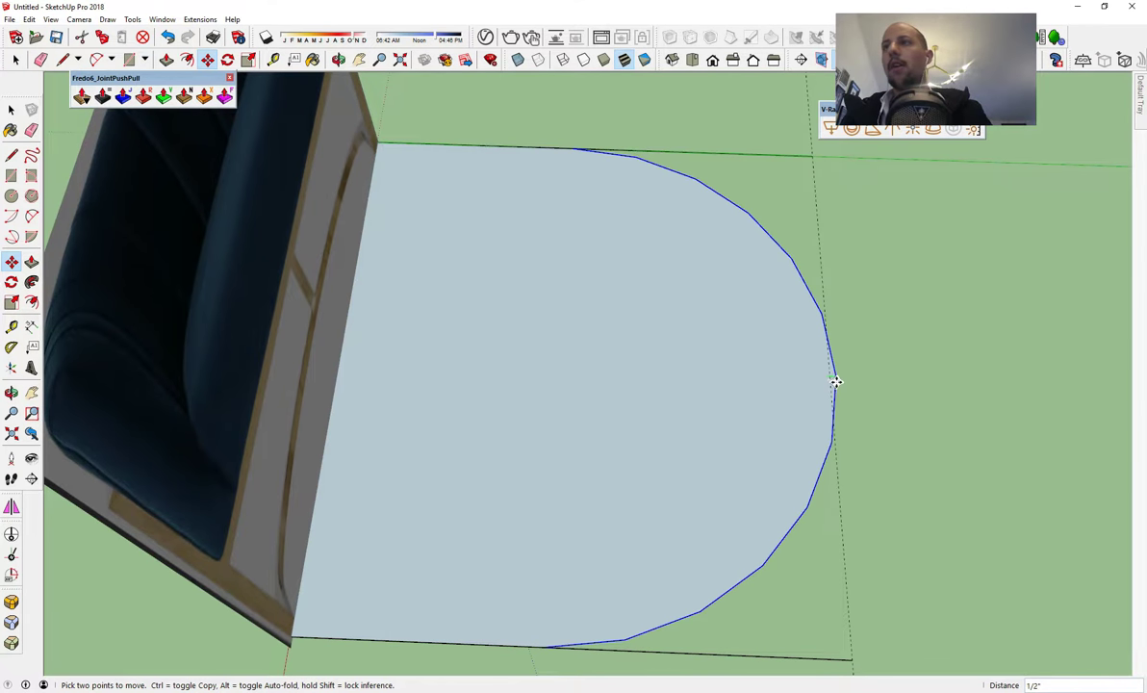
{"action": "left_click", "coordinate": [829, 377]}
{"action": "scroll", "coordinate": [812, 461], "scroll_direction": "down", "scroll_amount": 3}
{"action": "key", "text": "space"}
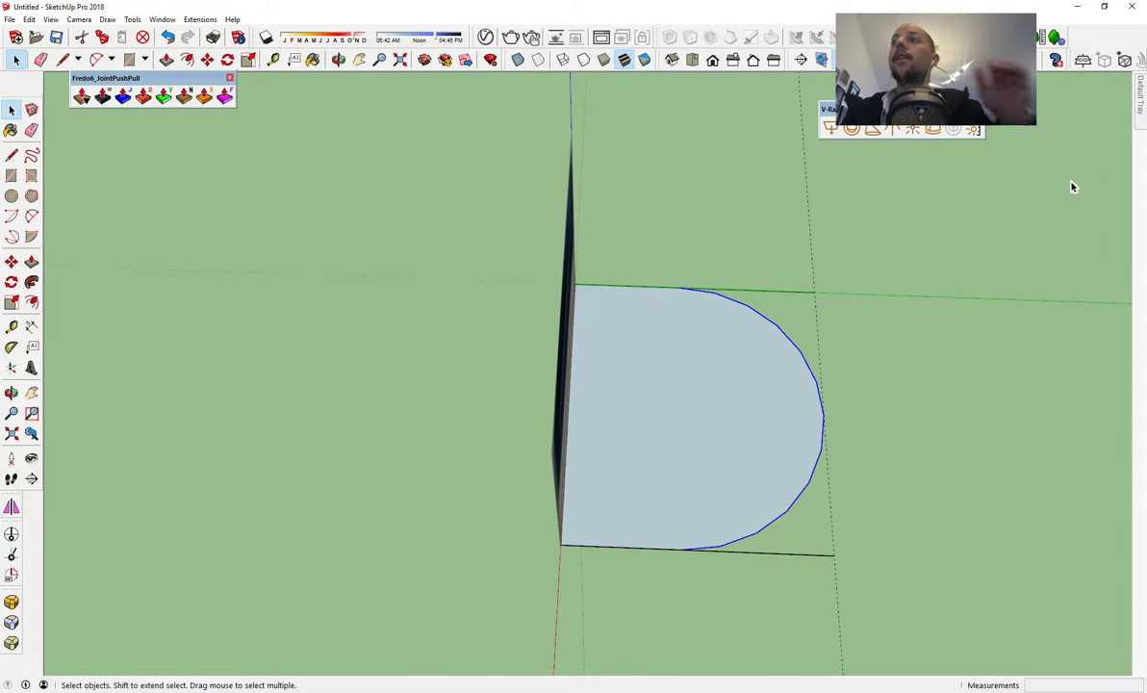
- Set the arc's number of segments to 50
{"action": "mouse_move", "coordinate": [1140, 100]}
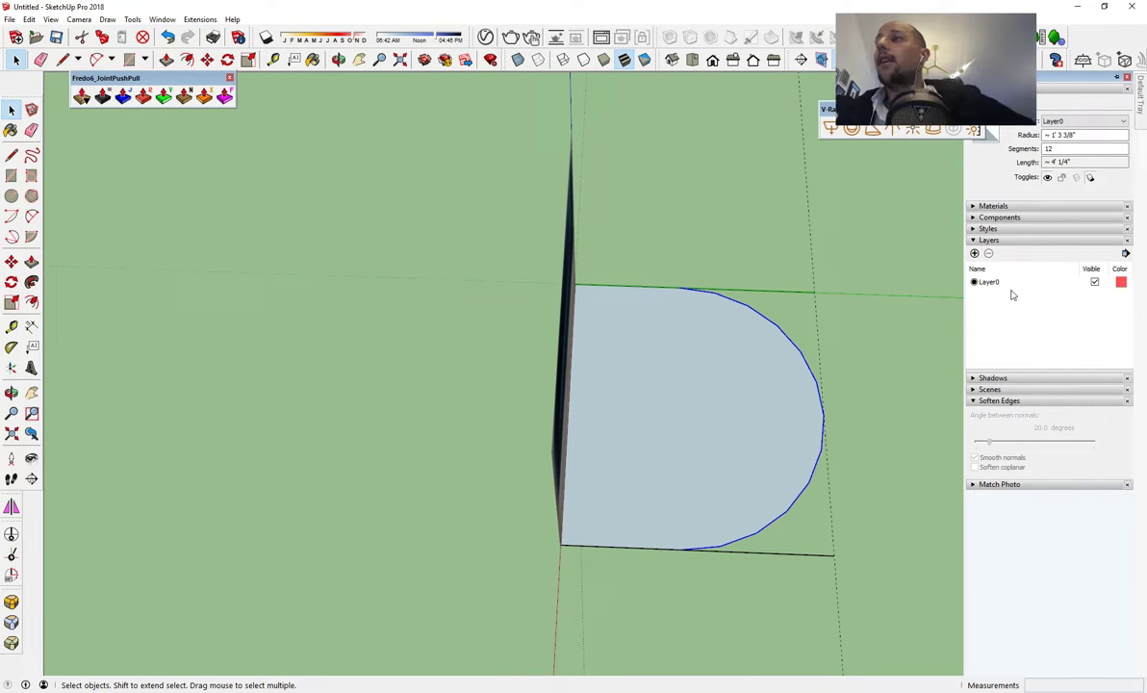
{"action": "left_click", "coordinate": [1058, 149]}
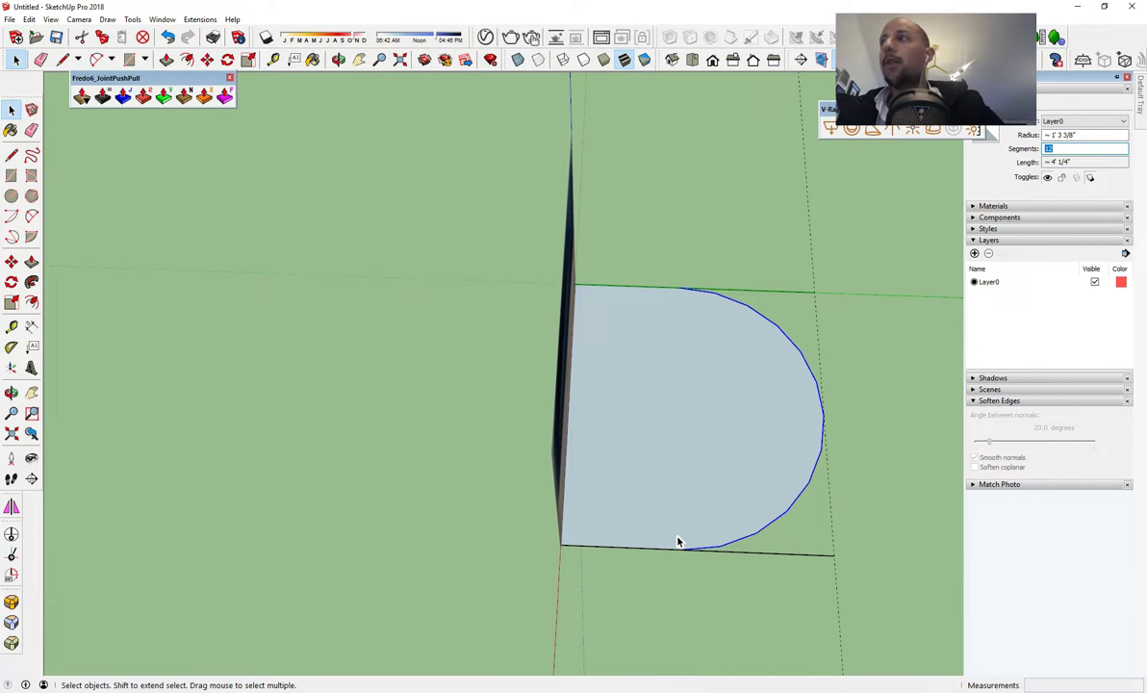
{"action": "type", "text": "50"}
{"action": "key", "text": "Return"}
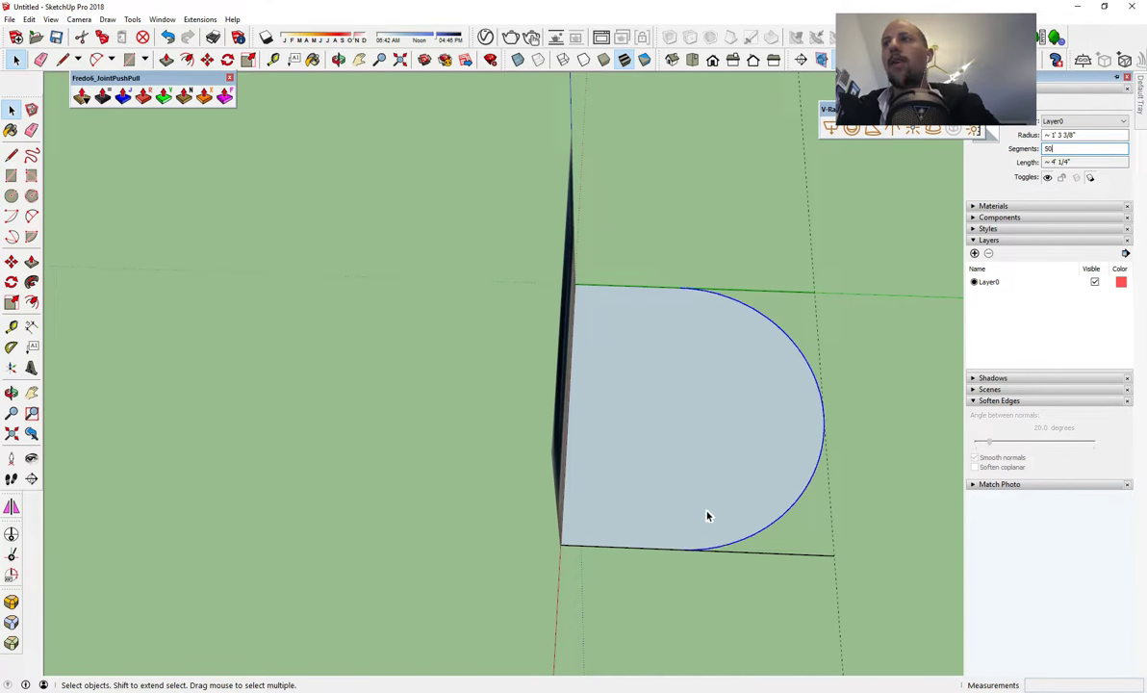
- Delete the footprint's face, keeping only its outline
{"action": "middle_click_drag", "start_coordinate": [706, 517], "coordinate": [680, 396]}
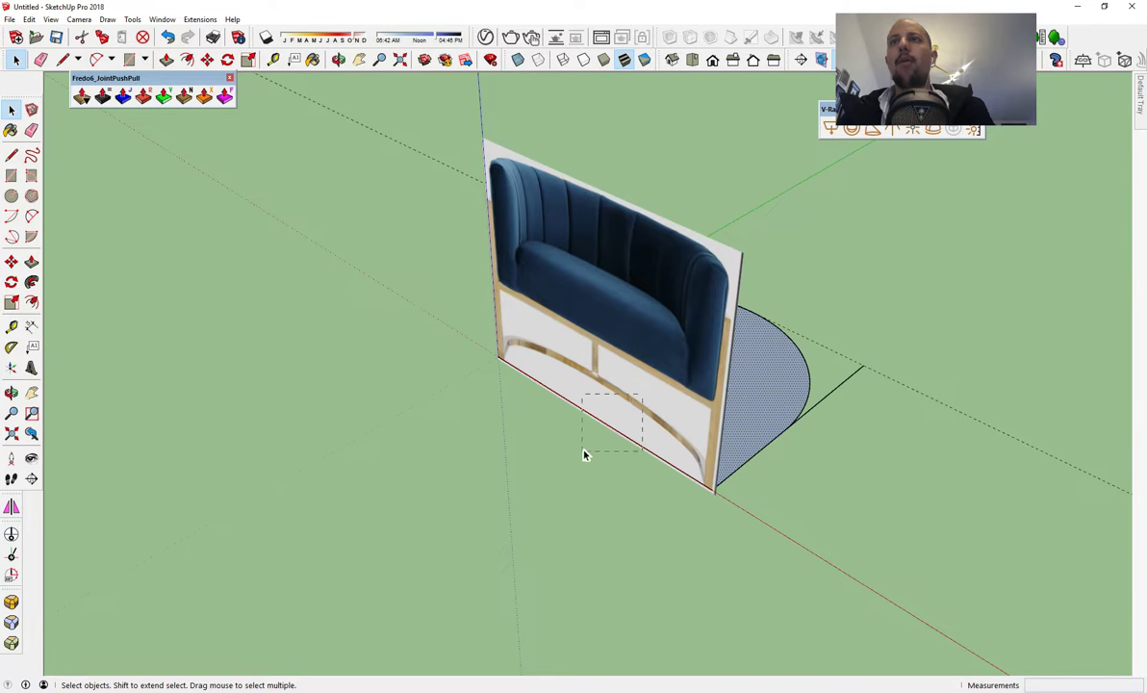
{"action": "left_click_drag", "start_coordinate": [583, 451], "coordinate": [581, 454]}
{"action": "middle_click_drag", "start_coordinate": [656, 441], "coordinate": [560, 435]}
{"action": "scroll", "coordinate": [628, 421], "scroll_direction": "up", "scroll_amount": 2}
{"action": "left_click", "coordinate": [663, 423]}
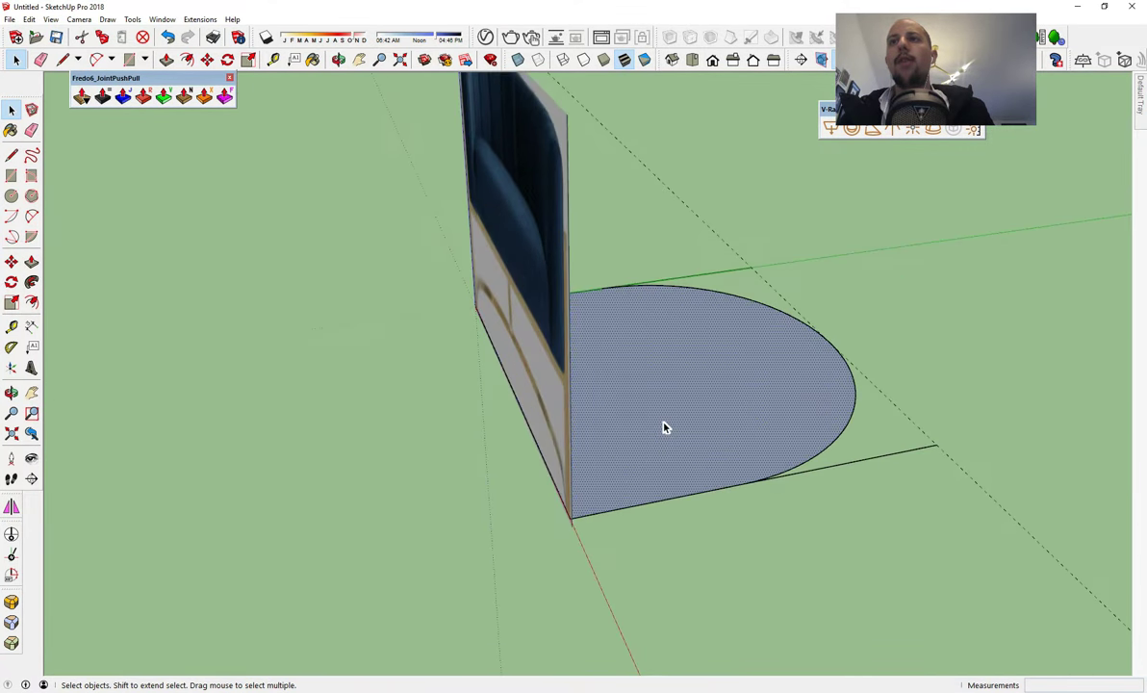
- Hide the upright chair image
{"action": "left_click", "coordinate": [544, 459]}
{"action": "left_click", "coordinate": [540, 469]}
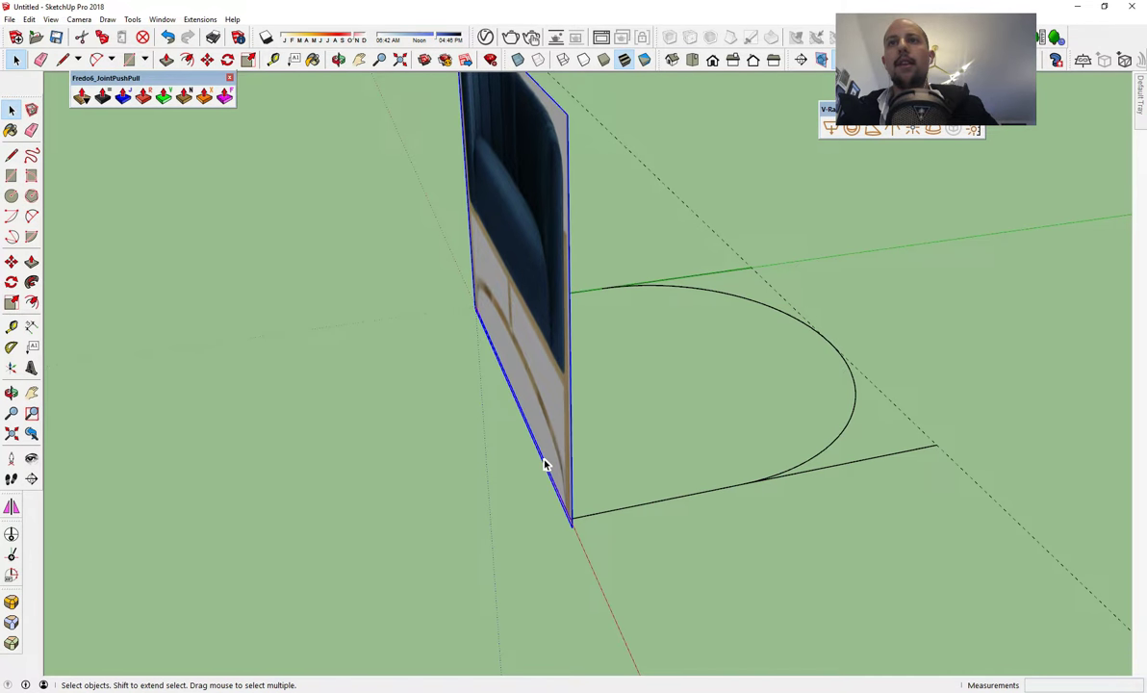
{"action": "right_click", "coordinate": [550, 414]}
{"action": "left_click", "coordinate": [576, 453]}
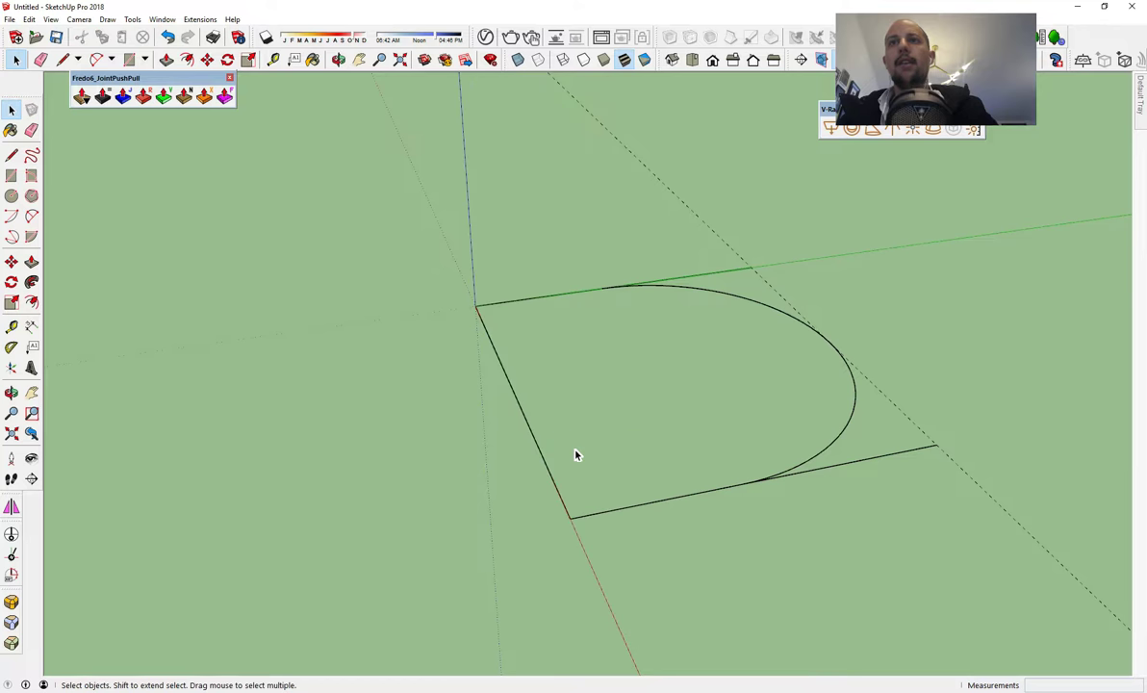
- Delete the footprint's front edge, the guide line and the excess side segments beyond the arc
{"action": "middle_click_drag", "start_coordinate": [575, 456], "coordinate": [540, 418]}
{"action": "key", "text": "Delete"}
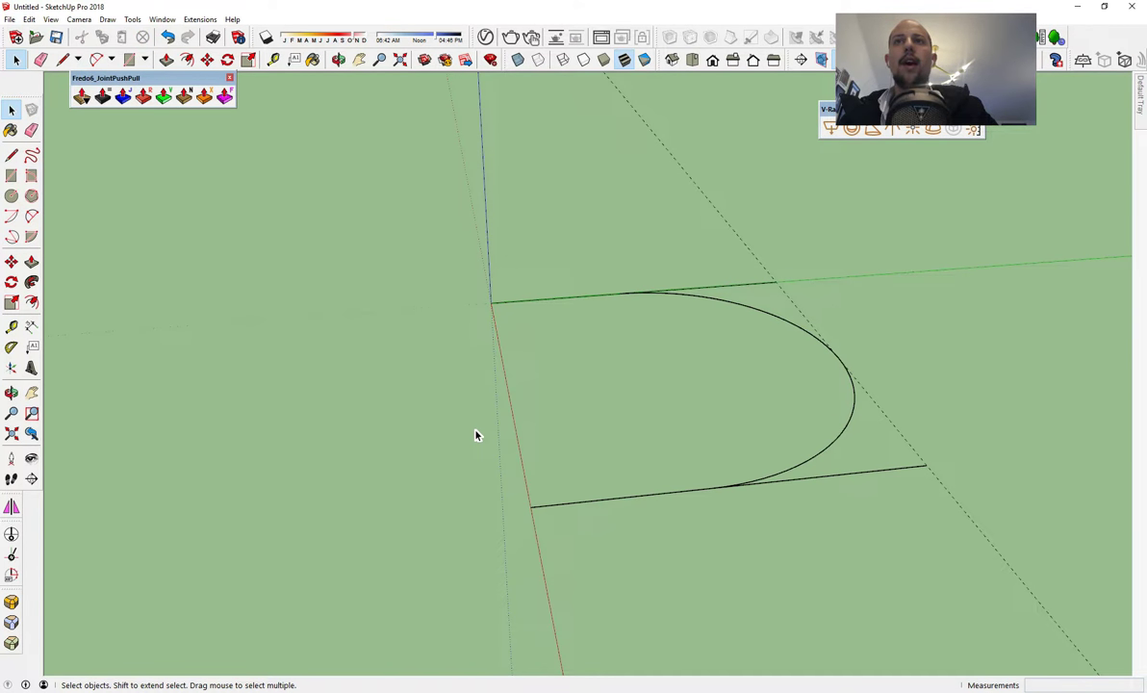
{"action": "left_click_drag", "start_coordinate": [947, 442], "coordinate": [887, 492]}
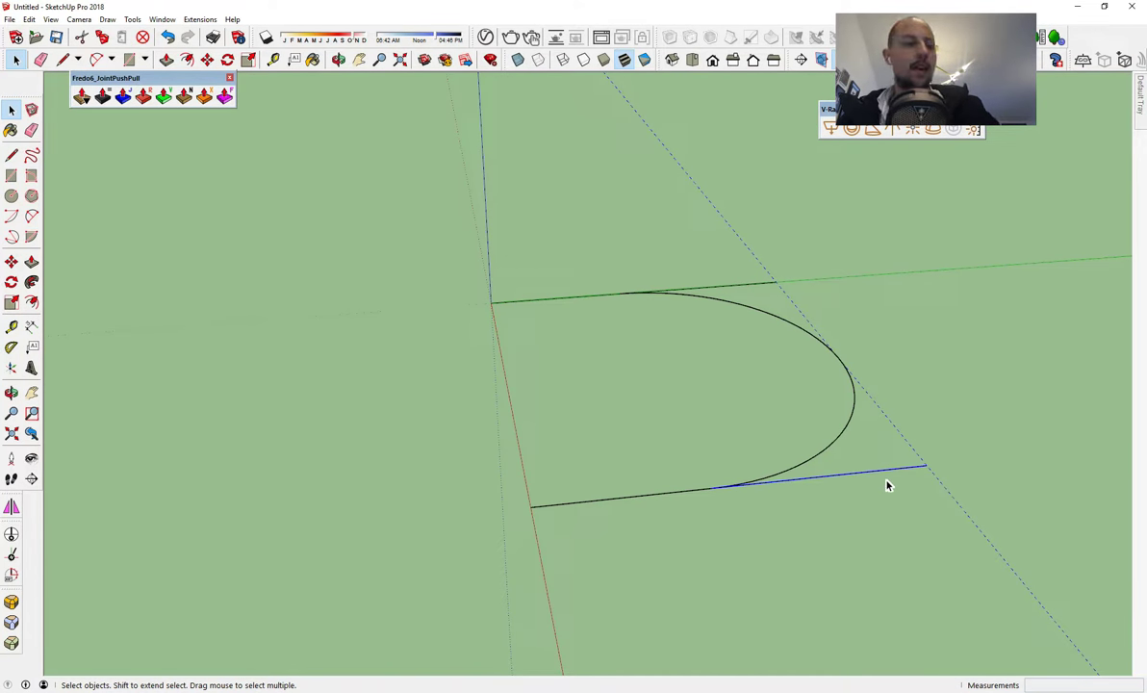
{"action": "key", "text": "Delete"}
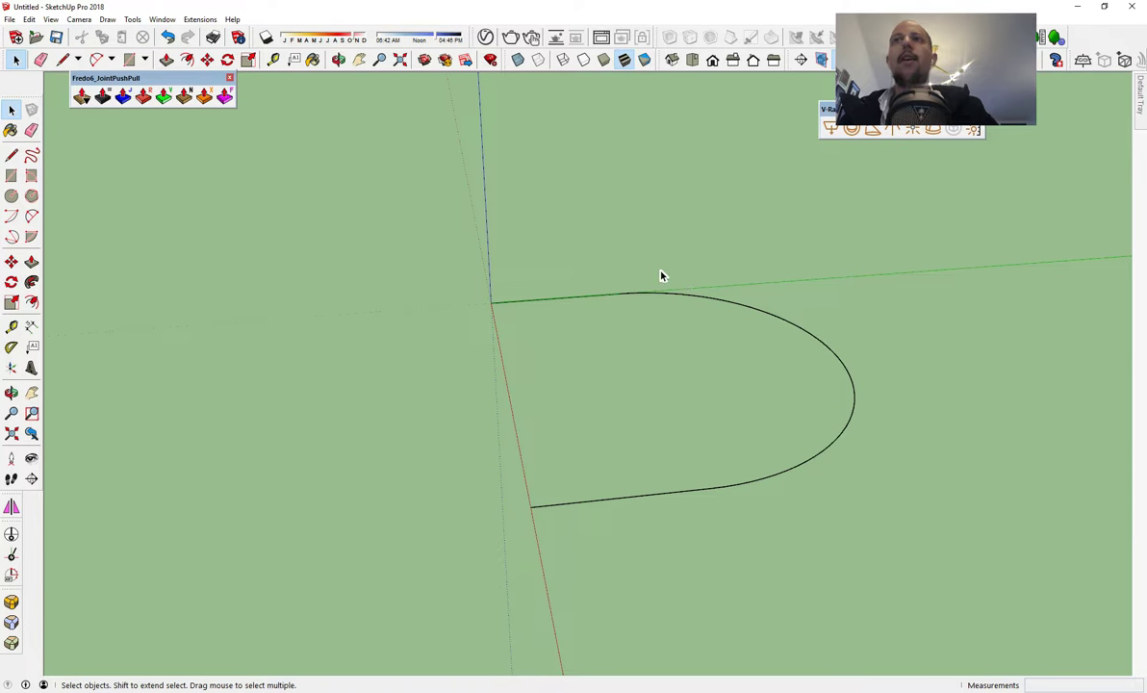
- Unhide the chair image that was hidden last
{"action": "left_click", "coordinate": [29, 19]}
{"action": "mouse_move", "coordinate": [53, 24]}
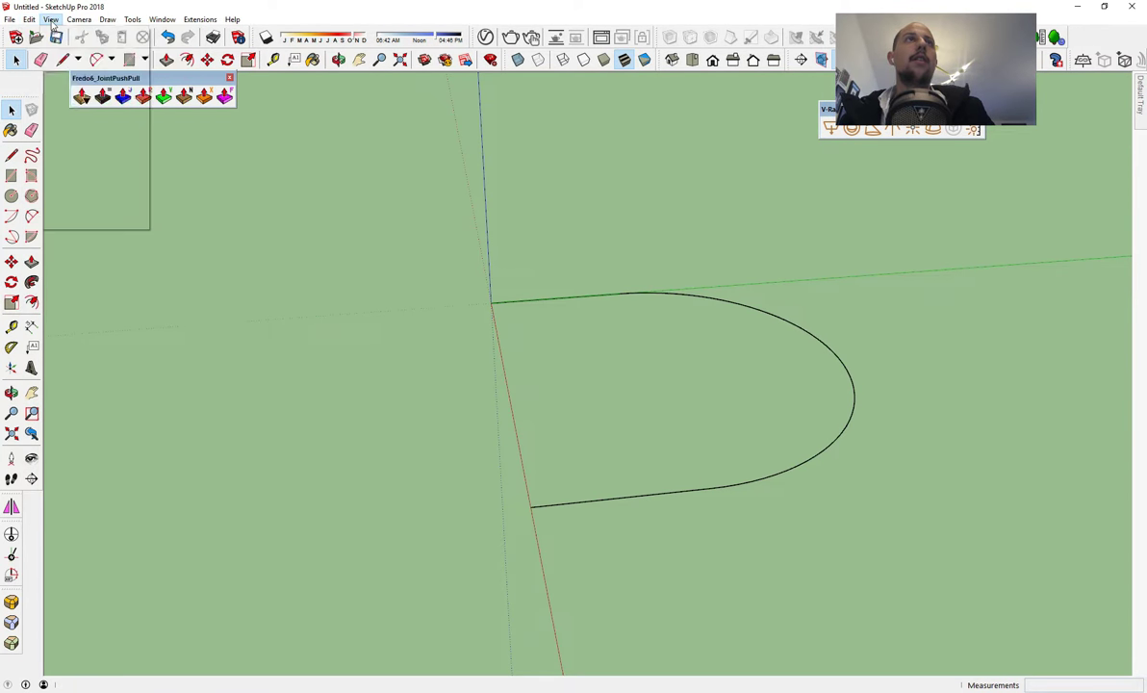
{"action": "mouse_move", "coordinate": [154, 197]}
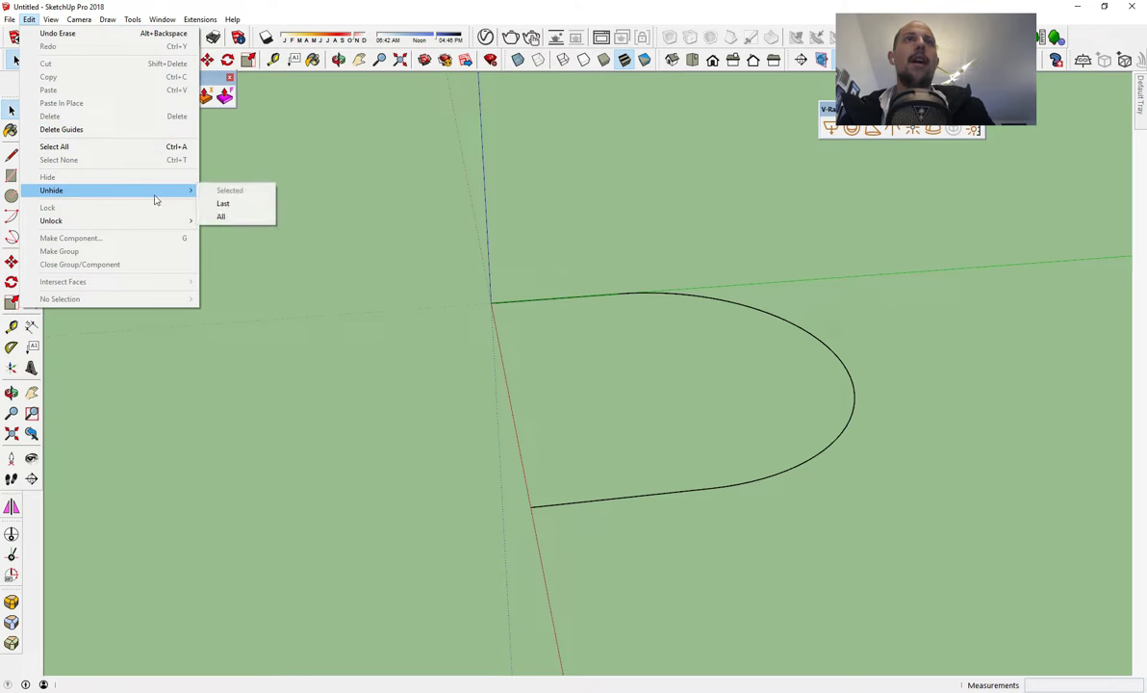
{"action": "left_click", "coordinate": [223, 203]}
- Copy the U-shaped outline 19.5 inches straight up from the image's base corner, near the top of the gold side frame
{"action": "middle_click_drag", "start_coordinate": [426, 358], "coordinate": [643, 305]}
{"action": "left_click", "coordinate": [686, 479]}
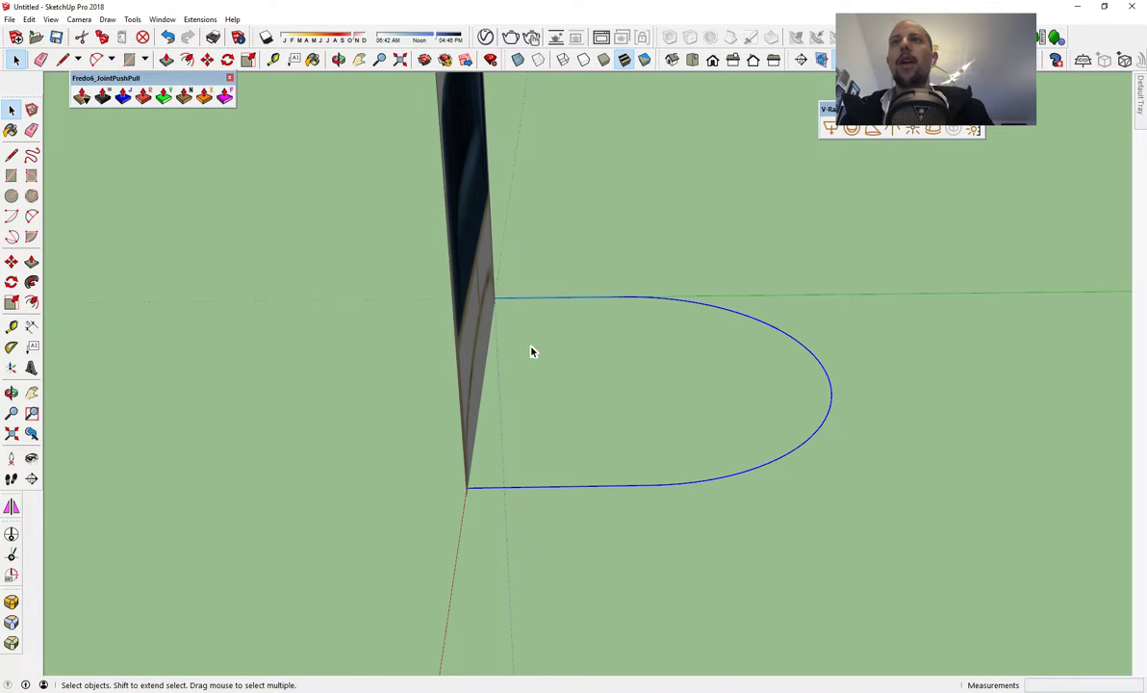
{"action": "middle_click_drag", "start_coordinate": [531, 352], "coordinate": [692, 304]}
{"action": "left_click", "coordinate": [11, 262]}
{"action": "middle_click_drag", "start_coordinate": [635, 491], "coordinate": [1030, 433]}
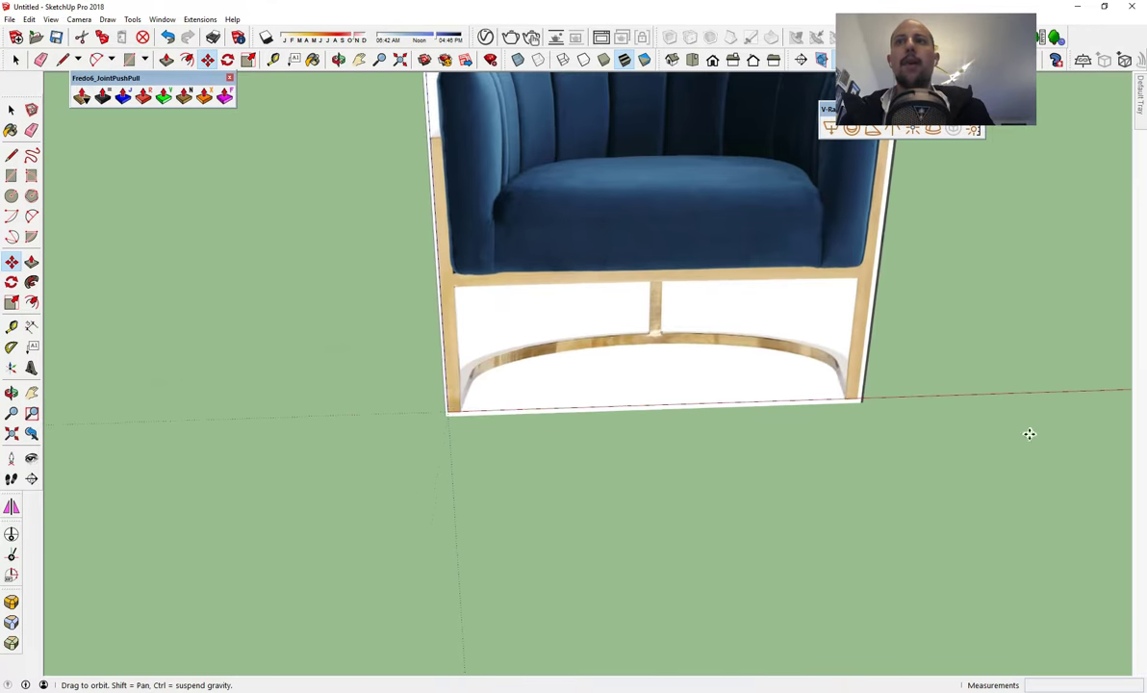
{"action": "scroll", "coordinate": [276, 427], "scroll_direction": "up", "scroll_amount": 1}
{"action": "scroll", "coordinate": [527, 414], "scroll_direction": "up", "scroll_amount": 1}
{"action": "left_click", "coordinate": [501, 397]}
{"action": "scroll", "coordinate": [488, 347], "scroll_direction": "down", "scroll_amount": 5}
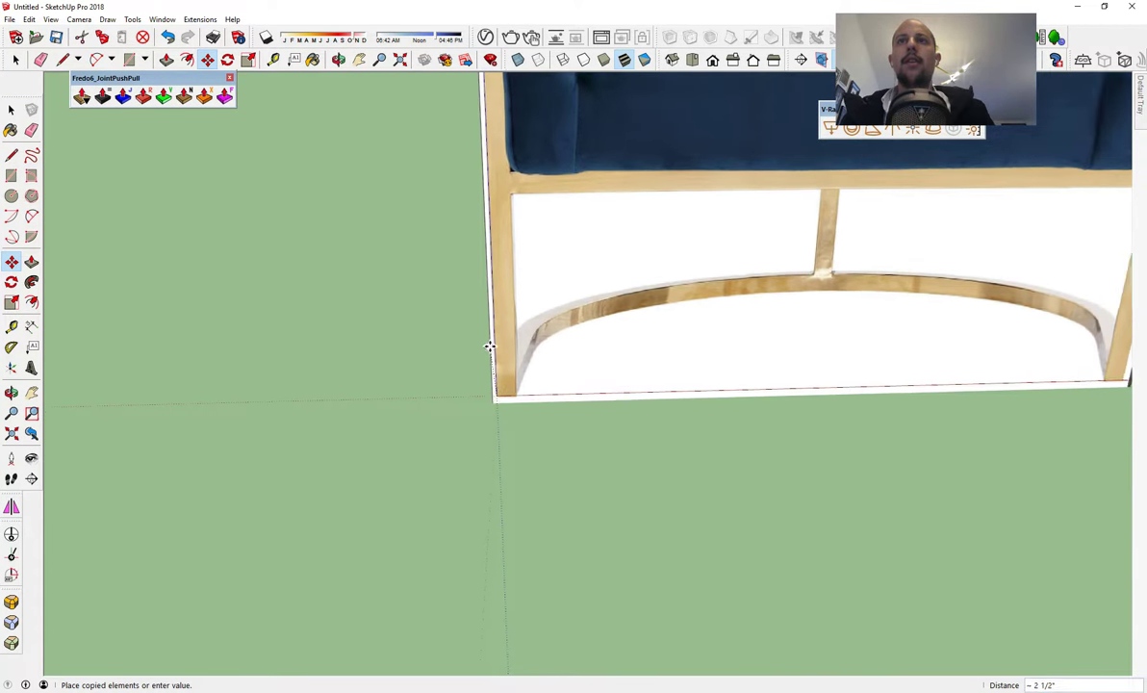
{"action": "key", "text": "ctrl"}
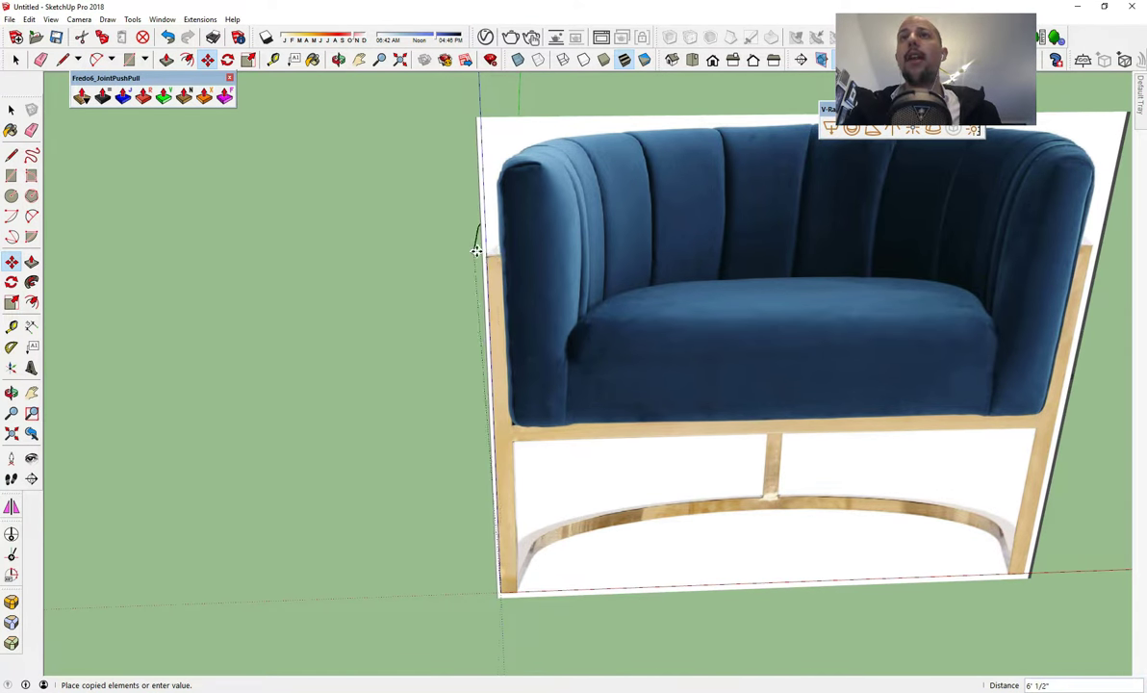
{"action": "scroll", "coordinate": [502, 260], "scroll_direction": "up", "scroll_amount": 3}
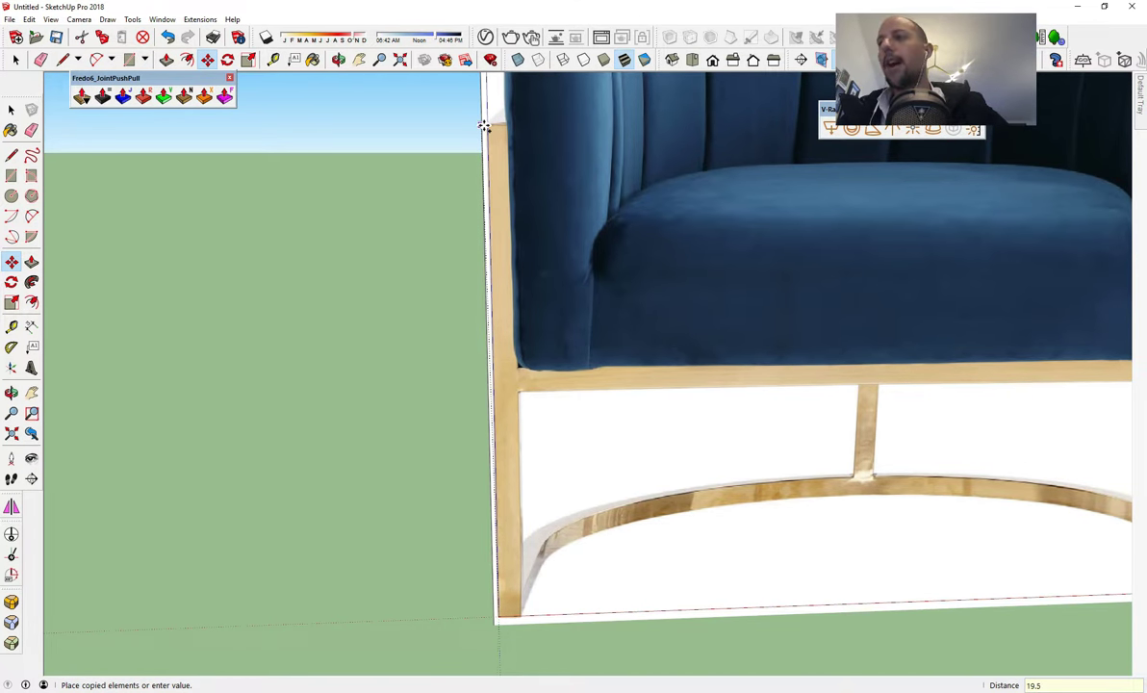
{"action": "left_click", "coordinate": [485, 126]}
{"action": "middle_click_drag", "start_coordinate": [440, 279], "coordinate": [689, 457]}
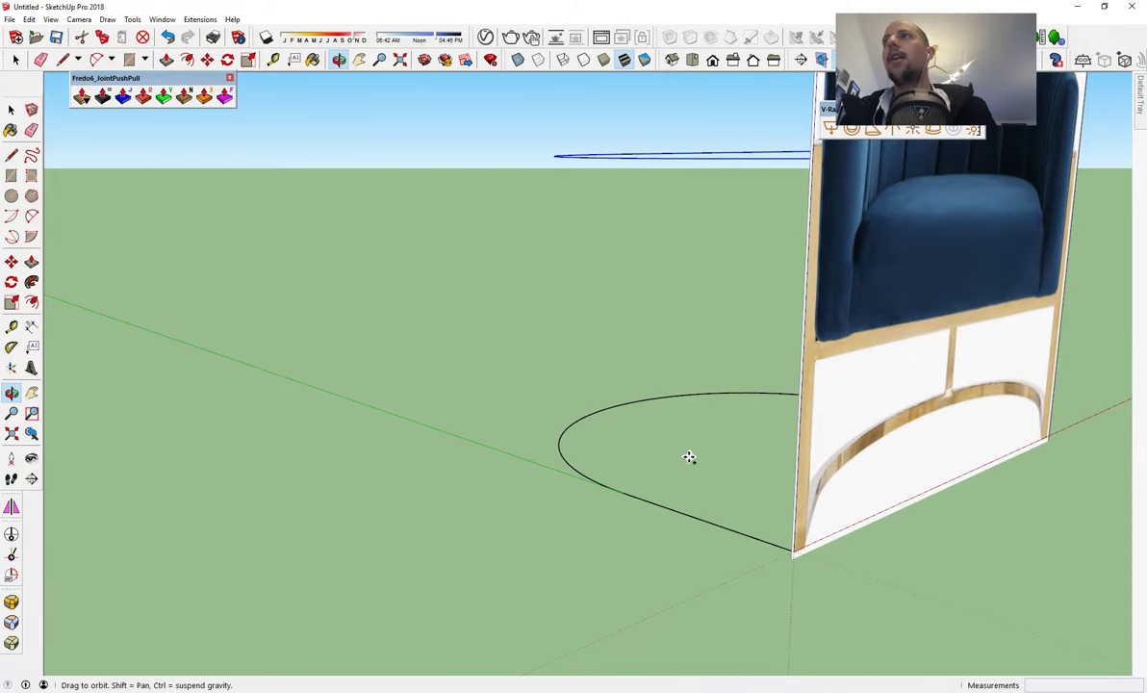
{"action": "middle_click_drag", "start_coordinate": [705, 404], "coordinate": [833, 187]}
{"action": "scroll", "coordinate": [645, 318], "scroll_direction": "up", "scroll_amount": 6}
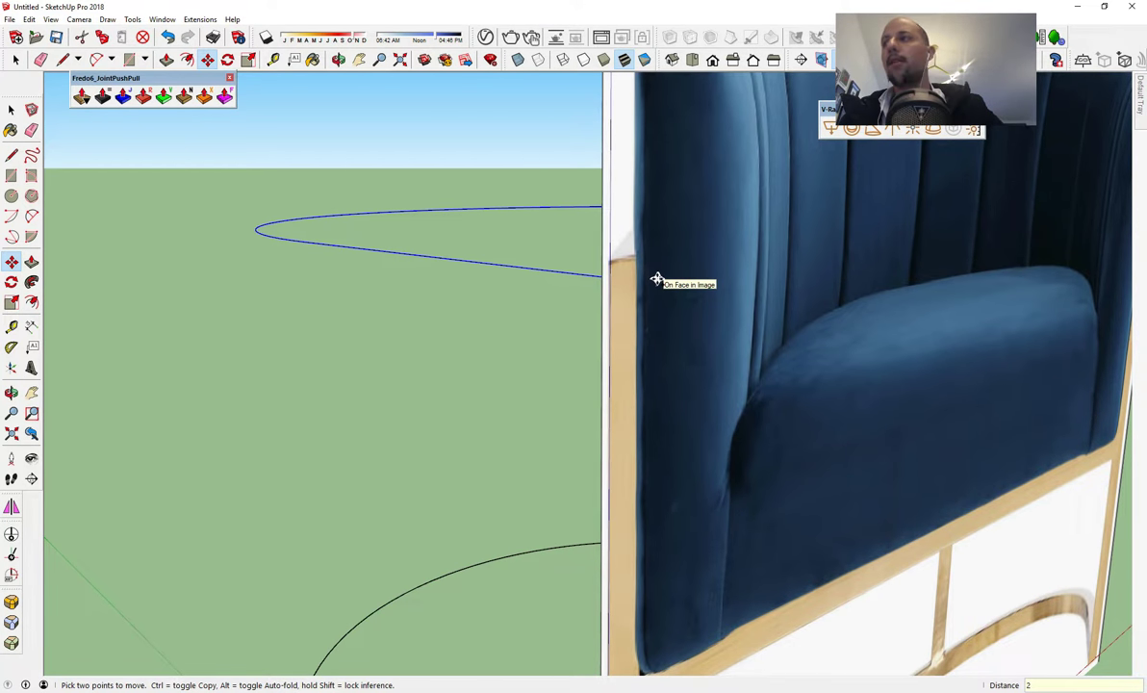
{"action": "key", "text": "Return"}
{"action": "middle_click_drag", "start_coordinate": [656, 279], "coordinate": [325, 300]}
{"action": "key", "text": "ctrl+z"}
- Draw two vertical 19.5-inch lines joining the open ends of the base outline to the raised copy
{"action": "left_click", "coordinate": [11, 155]}
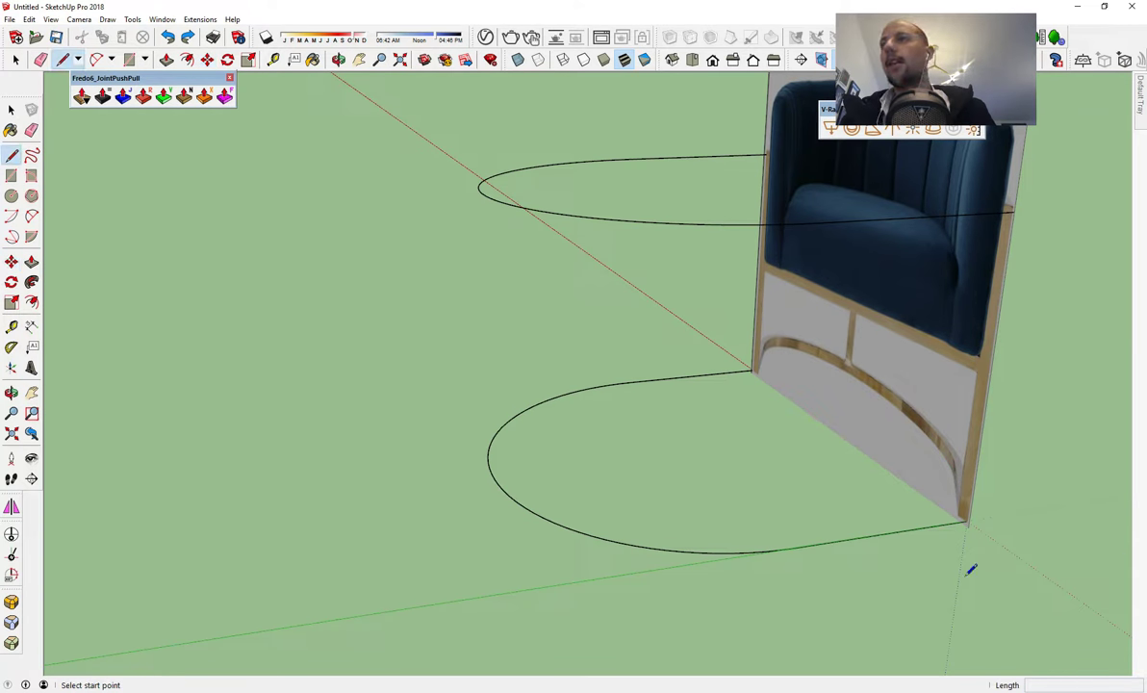
{"action": "left_click", "coordinate": [967, 520]}
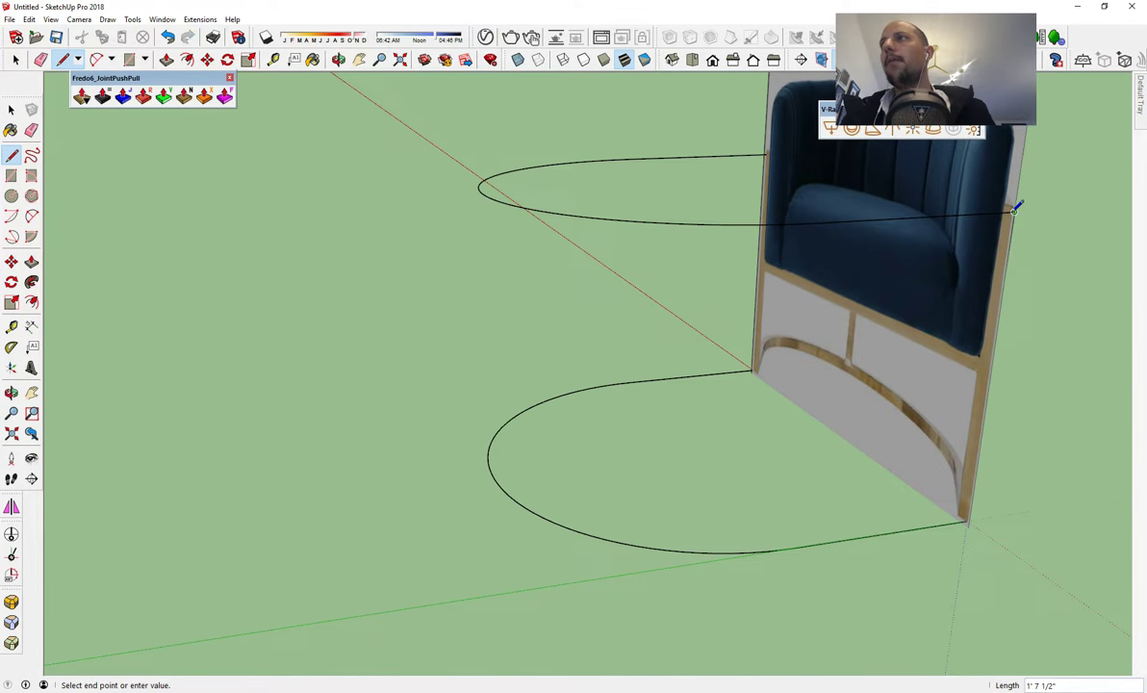
{"action": "left_click", "coordinate": [752, 371]}
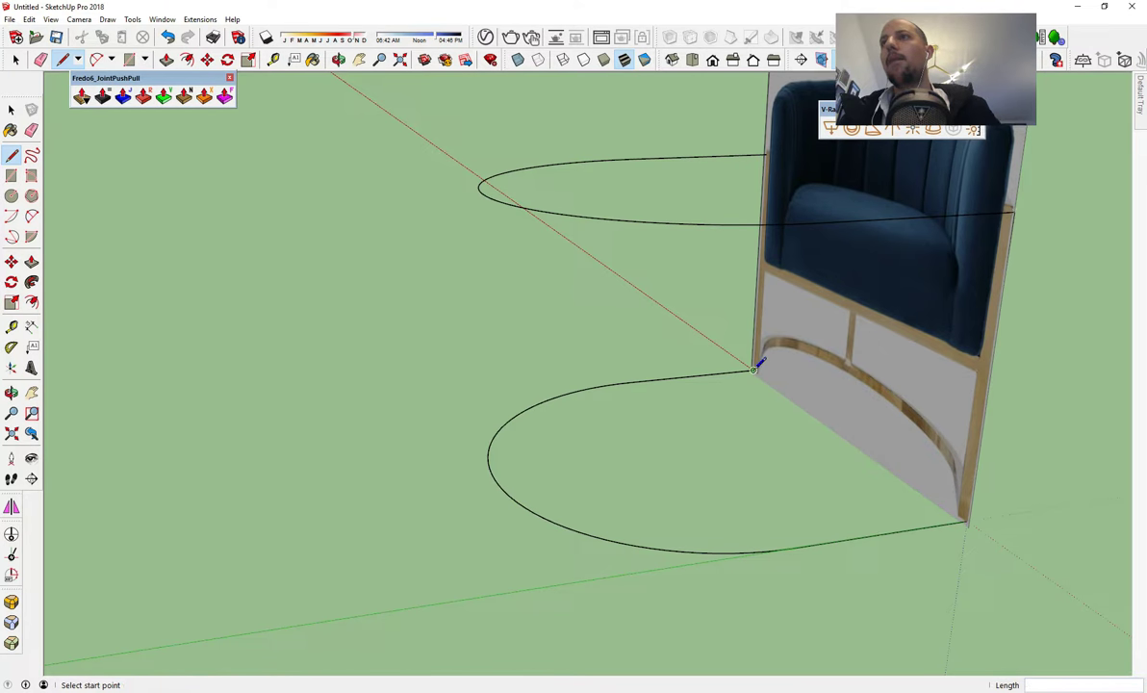
{"action": "left_click", "coordinate": [753, 370]}
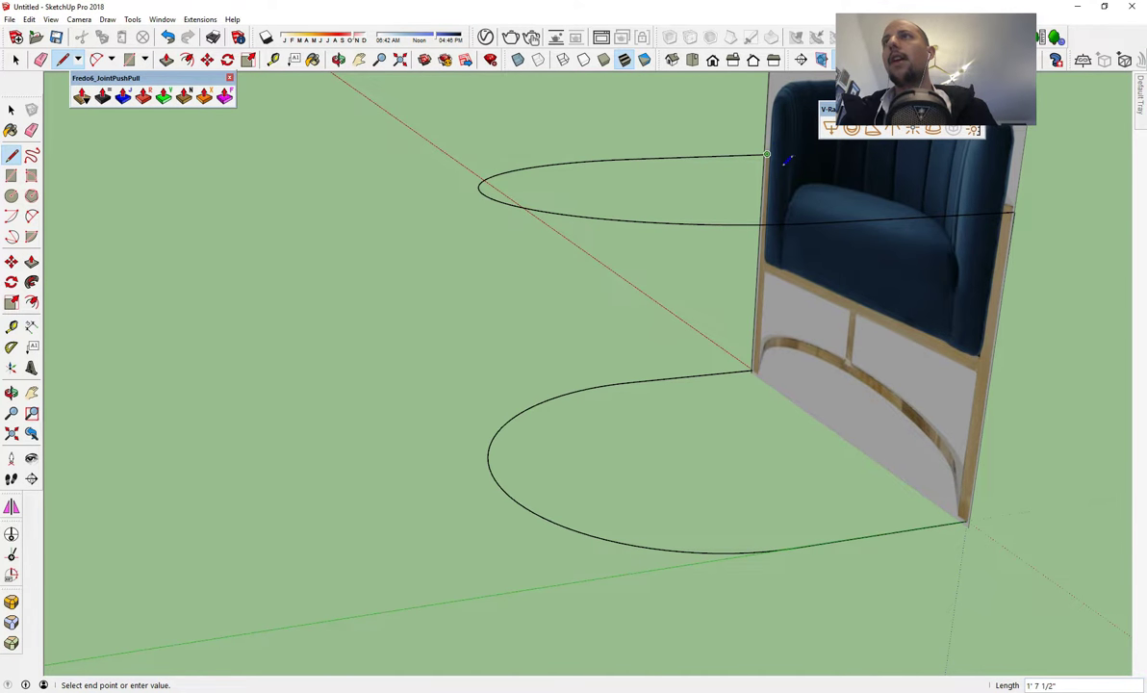
- Hide the chair image to check the connected outlines, and undo the hiding
{"action": "mouse_move", "coordinate": [812, 280]}
{"action": "middle_mouse_down"}
{"action": "mouse_move", "coordinate": [827, 371]}
{"action": "mouse_move", "coordinate": [903, 414]}
{"action": "middle_mouse_up"}
{"action": "key", "text": "space"}
{"action": "right_click", "coordinate": [914, 414]}
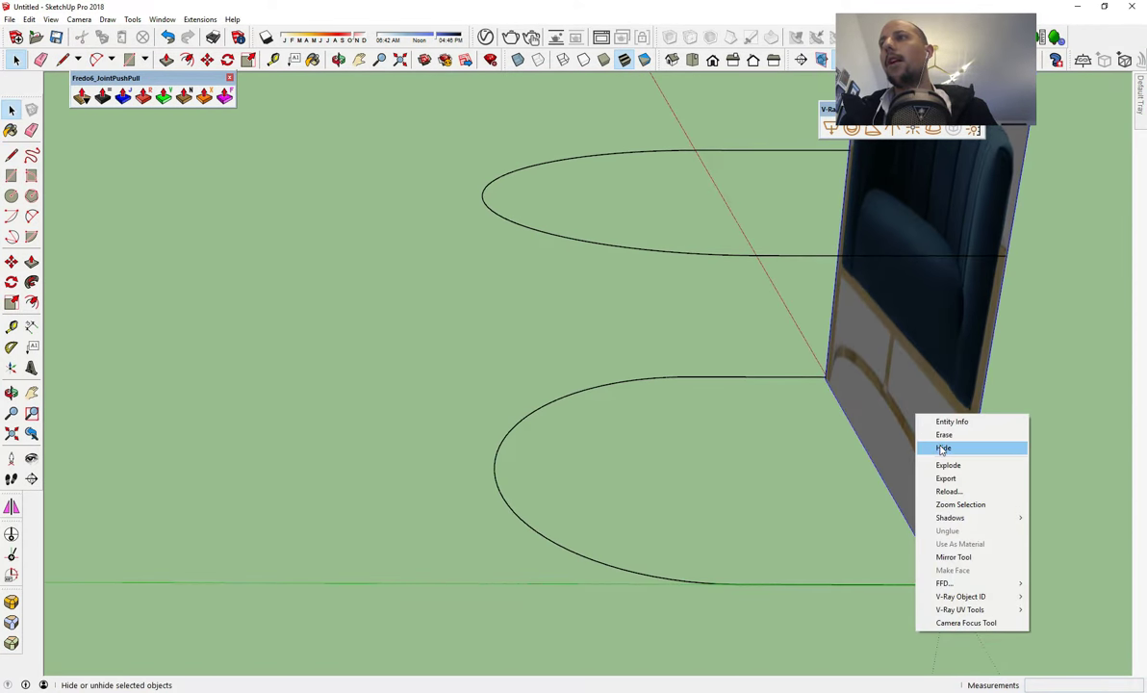
{"action": "left_click", "coordinate": [943, 450]}
{"action": "middle_click_drag", "start_coordinate": [894, 459], "coordinate": [516, 387]}
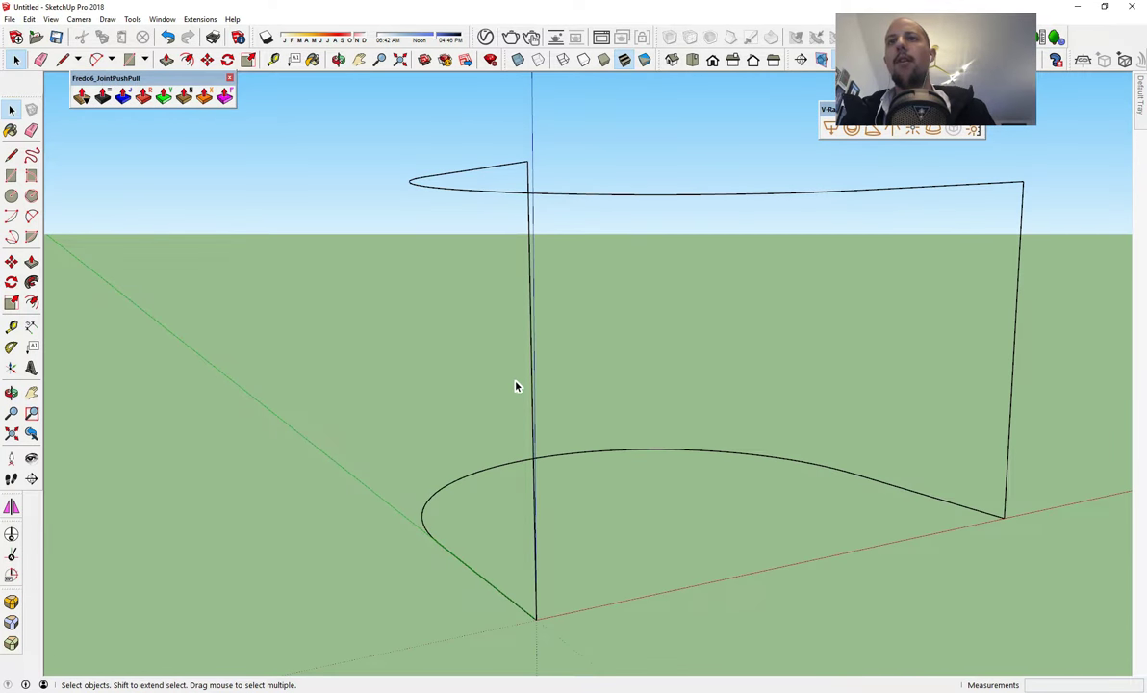
{"action": "key", "text": "ctrl+z"}
- Measure the width of the gold frame leg at its foot in the chair image
{"action": "middle_click_drag", "start_coordinate": [636, 456], "coordinate": [578, 454]}
{"action": "scroll", "coordinate": [472, 534], "scroll_direction": "up", "scroll_amount": 3}
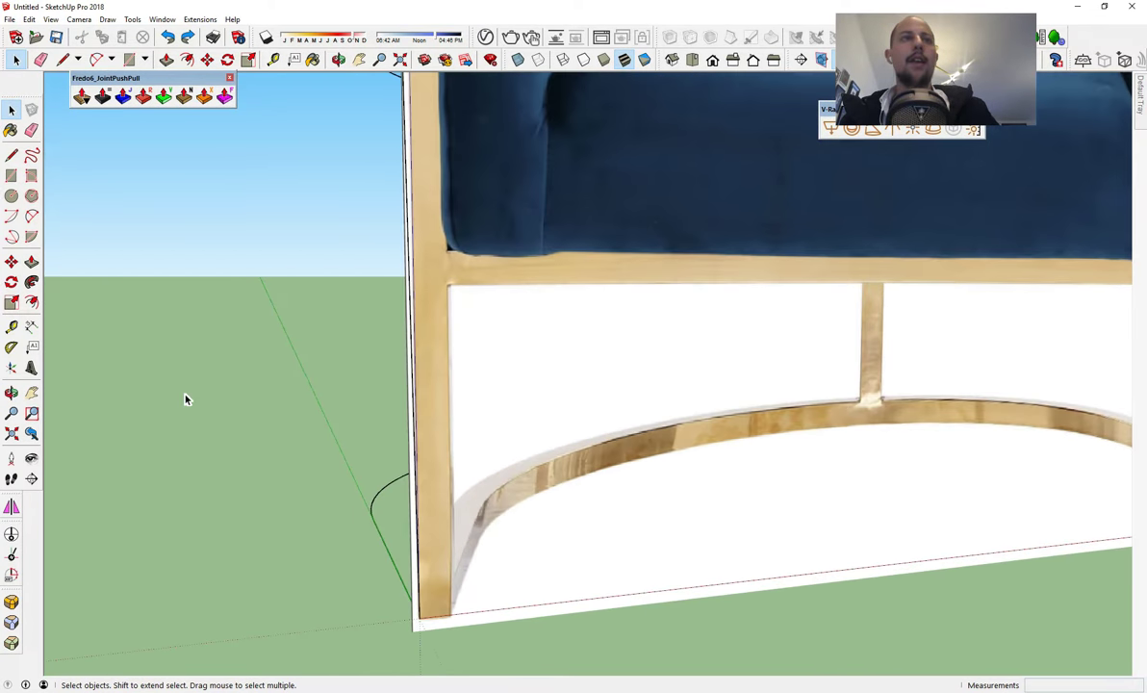
{"action": "left_click", "coordinate": [12, 327]}
{"action": "scroll", "coordinate": [306, 396], "scroll_direction": "up", "scroll_amount": 1}
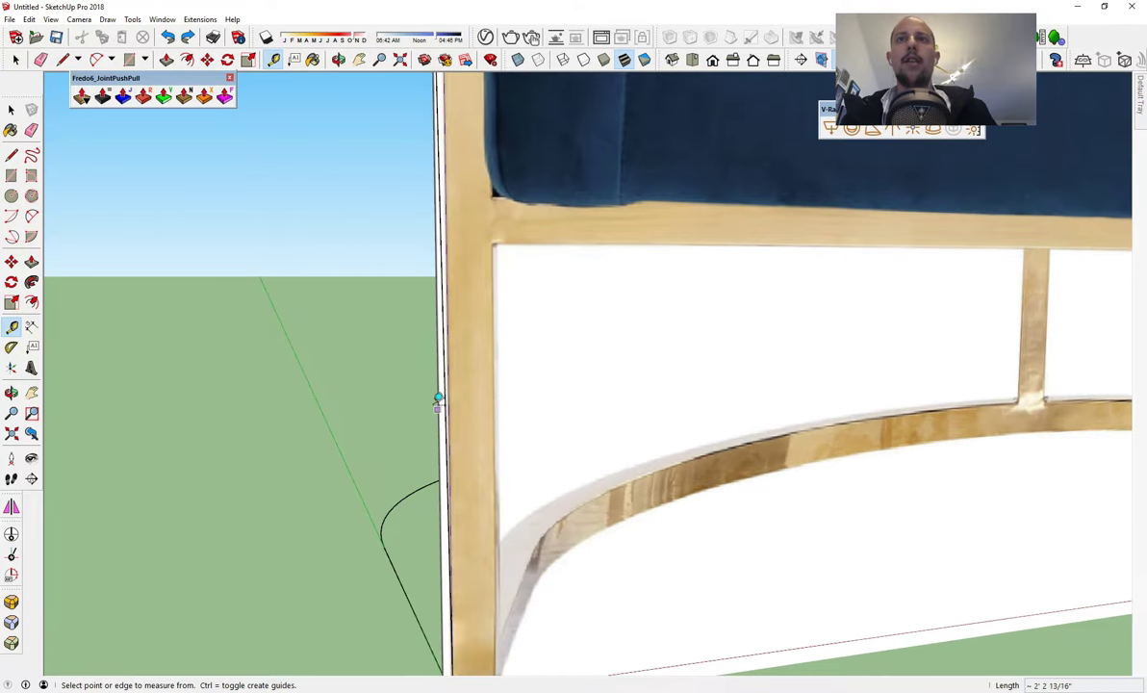
{"action": "scroll", "coordinate": [484, 299], "scroll_direction": "down", "scroll_amount": 3}
{"action": "scroll", "coordinate": [474, 440], "scroll_direction": "up", "scroll_amount": 4}
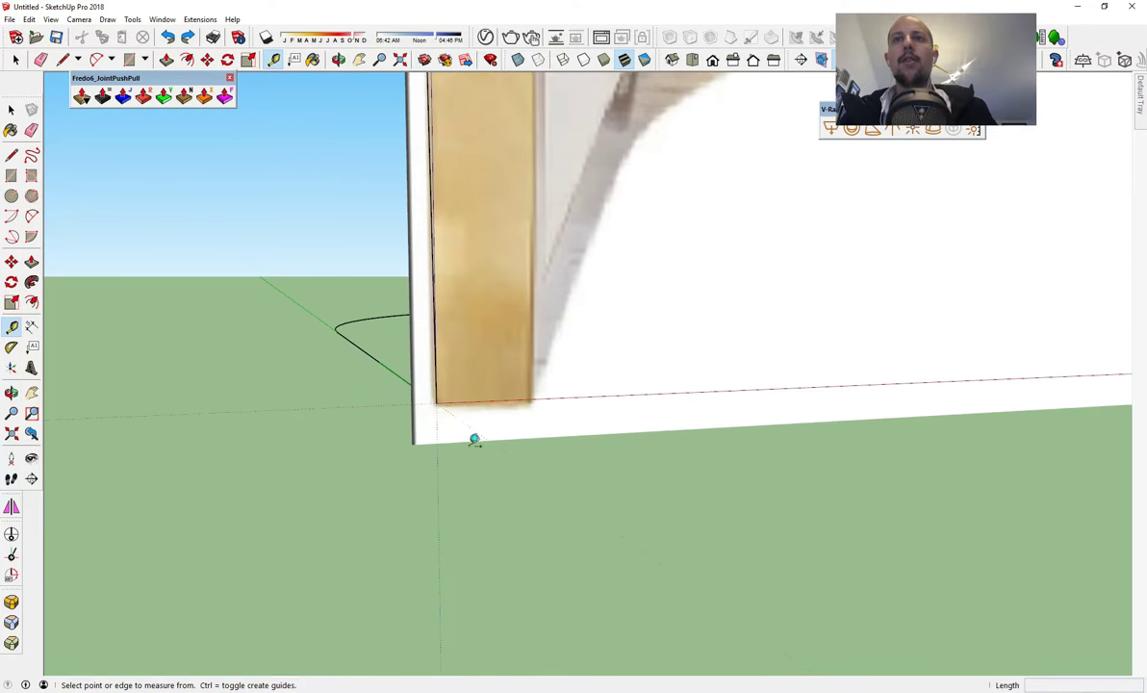
{"action": "left_click", "coordinate": [437, 399]}
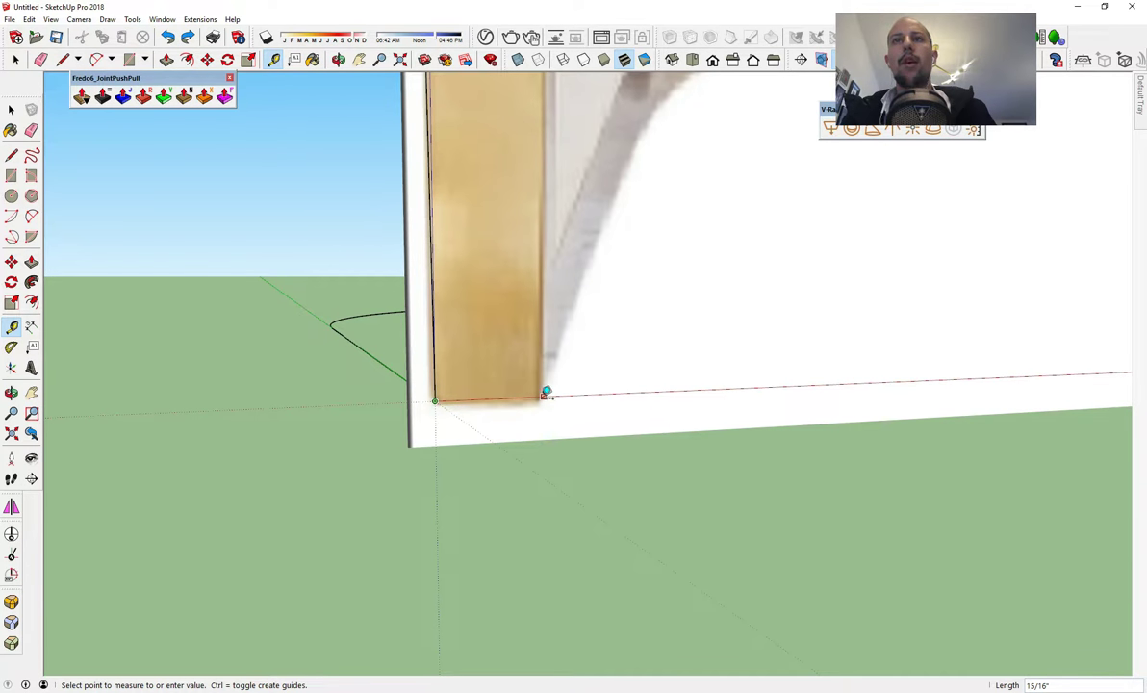
{"action": "key", "text": "space"}
- Hide the upright chair image
{"action": "scroll", "coordinate": [532, 425], "scroll_direction": "down", "scroll_amount": 3}
{"action": "right_click", "coordinate": [570, 350]}
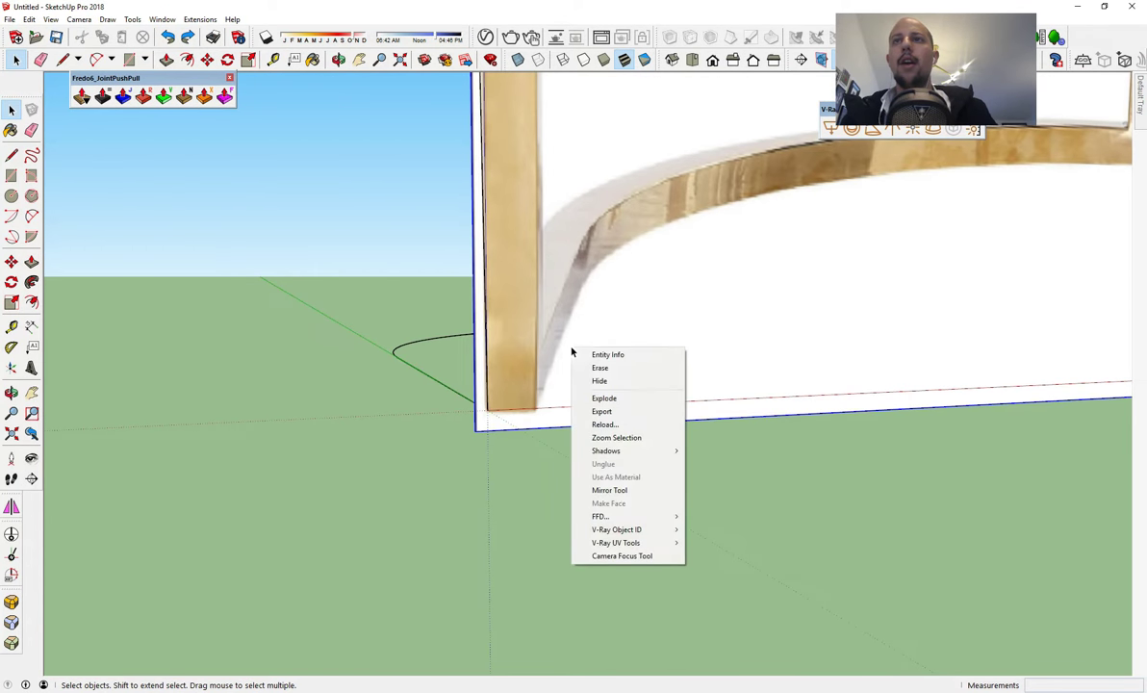
{"action": "left_click", "coordinate": [582, 382]}
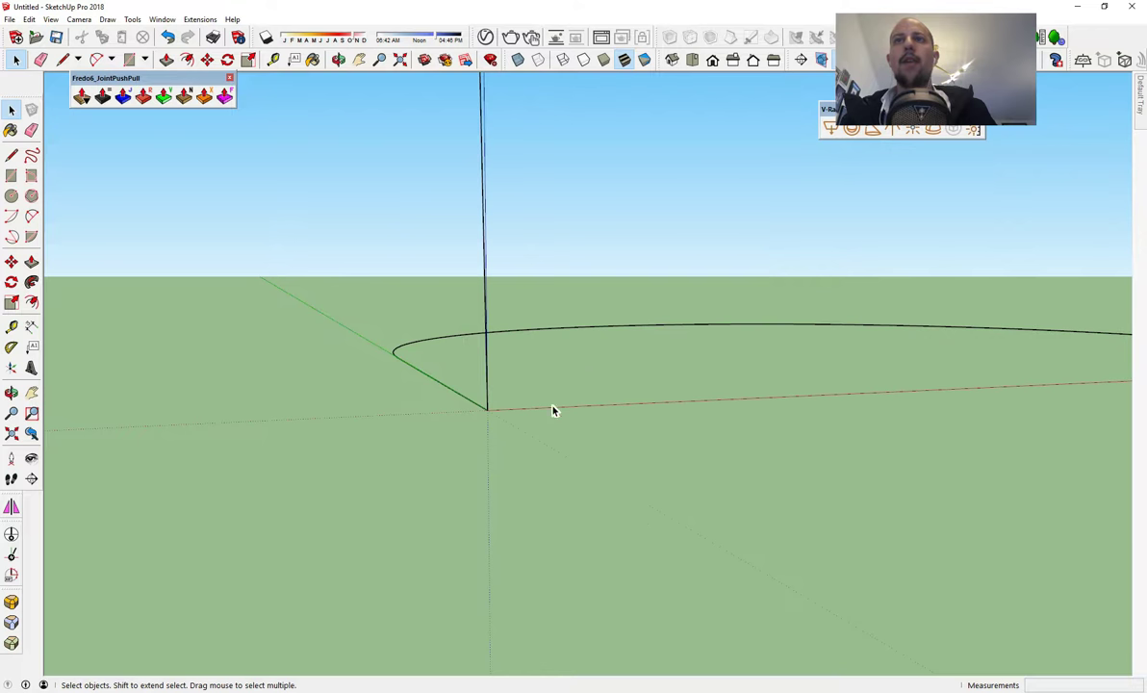
- Draw a 1-inch square upright profile inward from the midpoint of the base outline's straight side on the green axis
{"action": "scroll", "coordinate": [744, 528], "scroll_direction": "up", "scroll_amount": 5}
{"action": "middle_click_drag", "start_coordinate": [691, 502], "coordinate": [534, 366]}
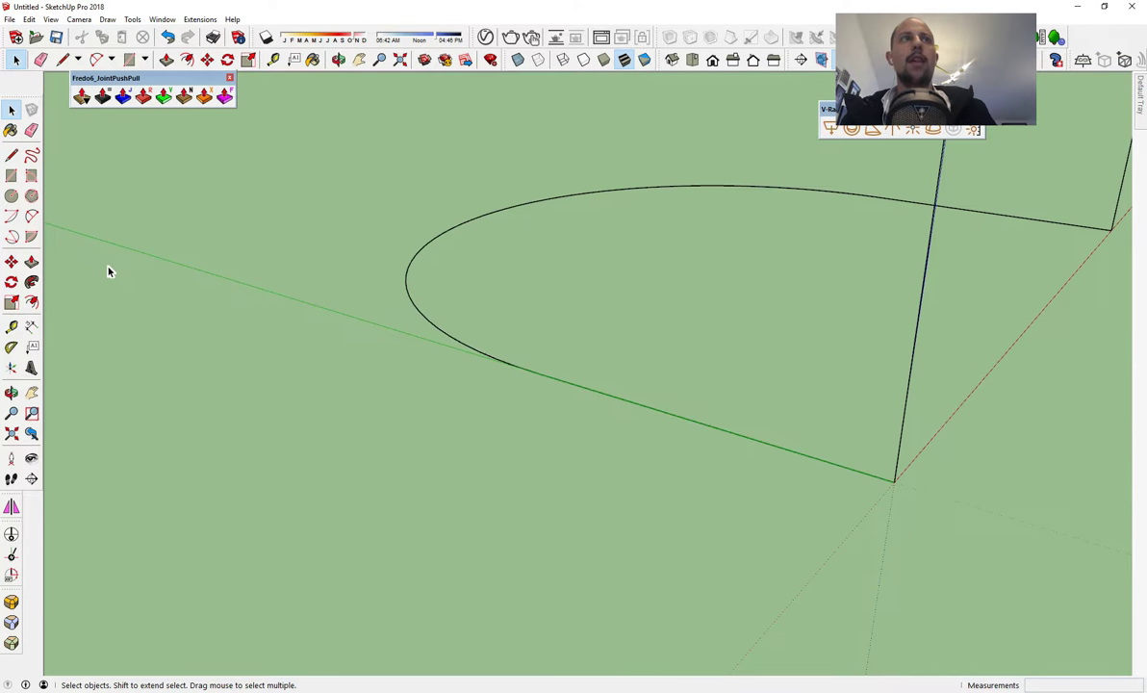
{"action": "key", "text": "l"}
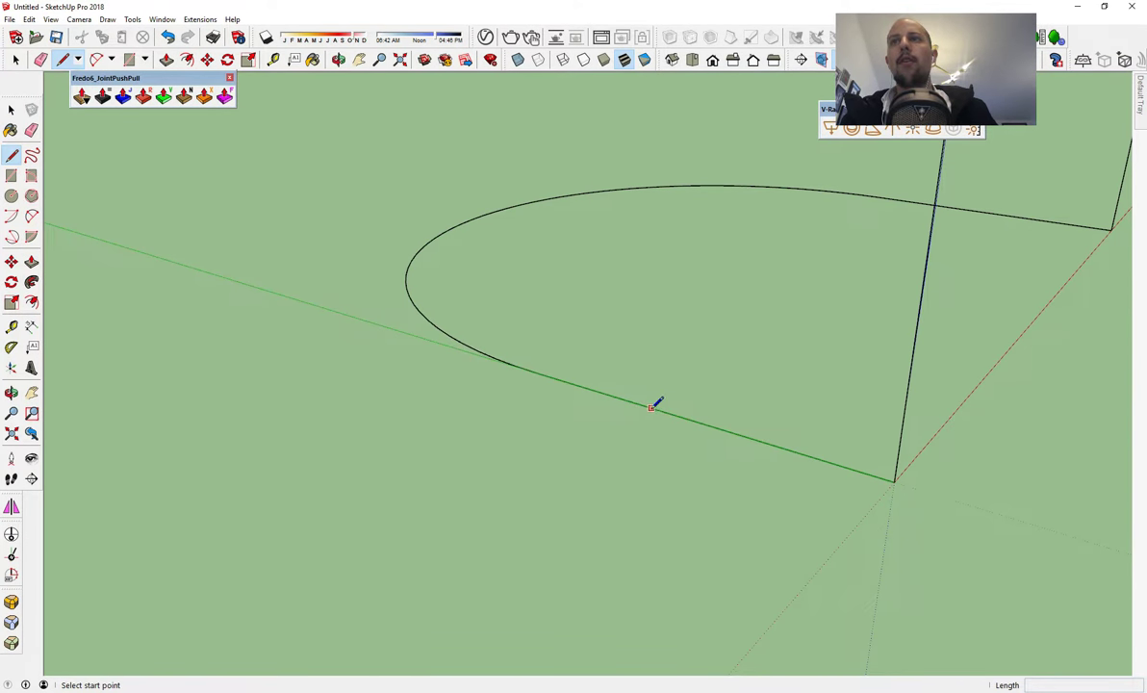
{"action": "left_click", "coordinate": [652, 407]}
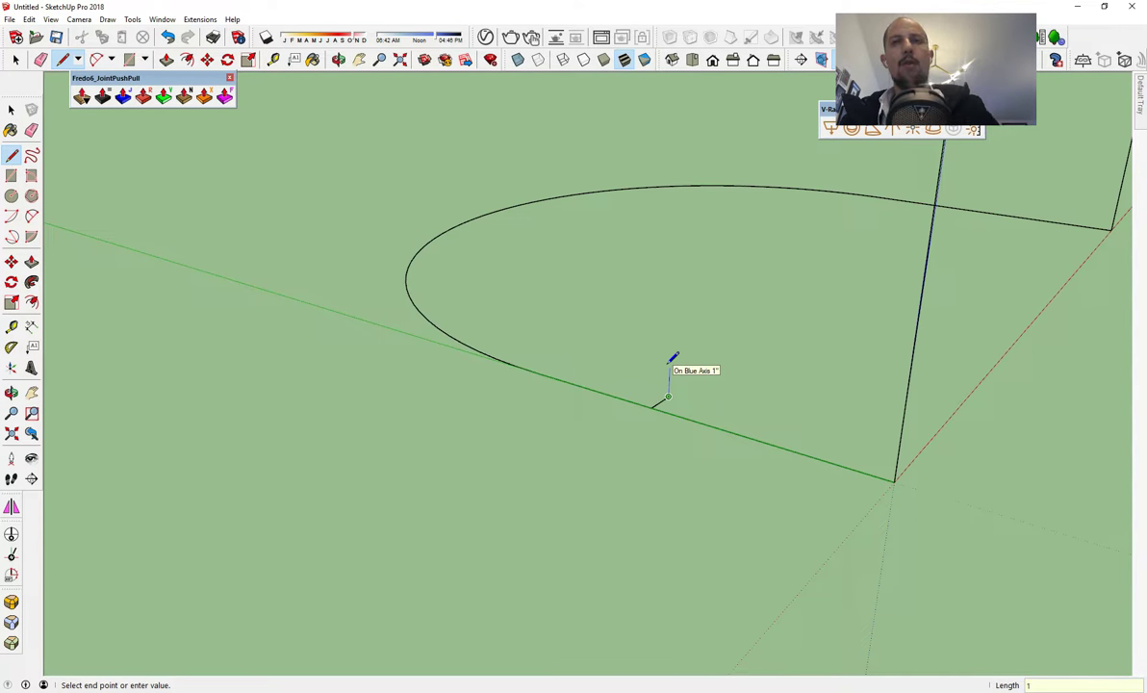
{"action": "type", "text": "\""}
{"action": "key", "text": "Return"}
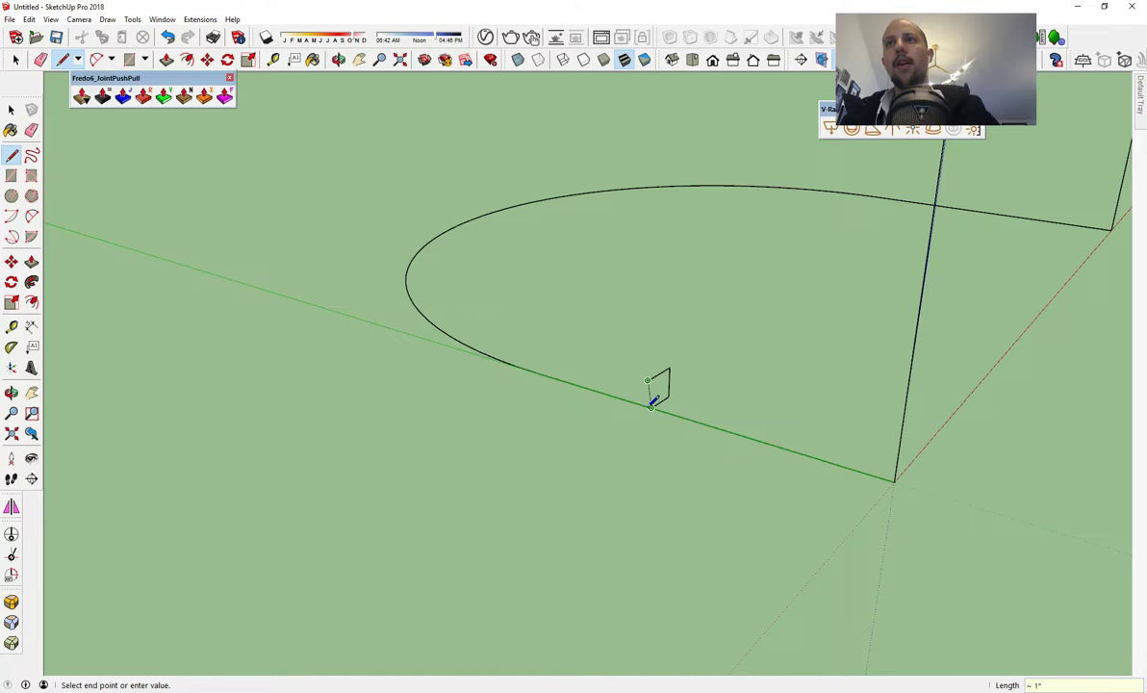
{"action": "key", "text": "Escape"}
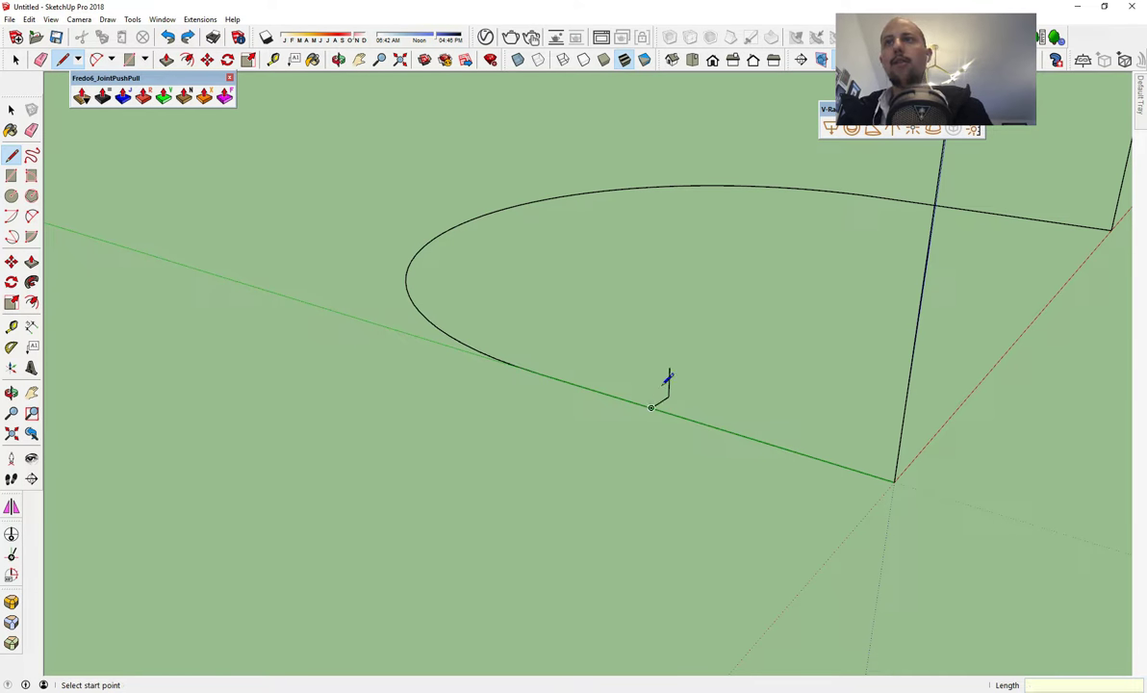
{"action": "left_click", "coordinate": [669, 367]}
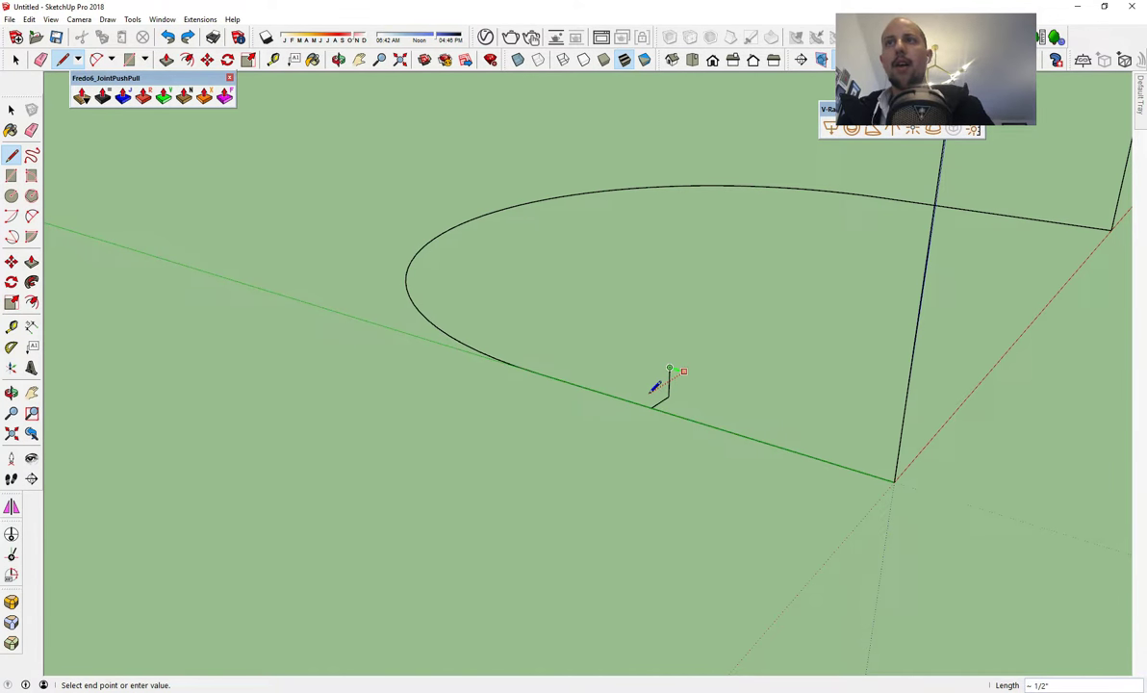
{"action": "left_click", "coordinate": [651, 407]}
{"action": "middle_click_drag", "start_coordinate": [653, 407], "coordinate": [599, 400]}
{"action": "key", "text": "space"}
- Try to sweep the square profile along the connected outlines and vertical lines with Follow Me, and undo the attempt
{"action": "scroll", "coordinate": [584, 495], "scroll_direction": "down", "scroll_amount": 4}
{"action": "middle_click_drag", "start_coordinate": [585, 497], "coordinate": [868, 437]}
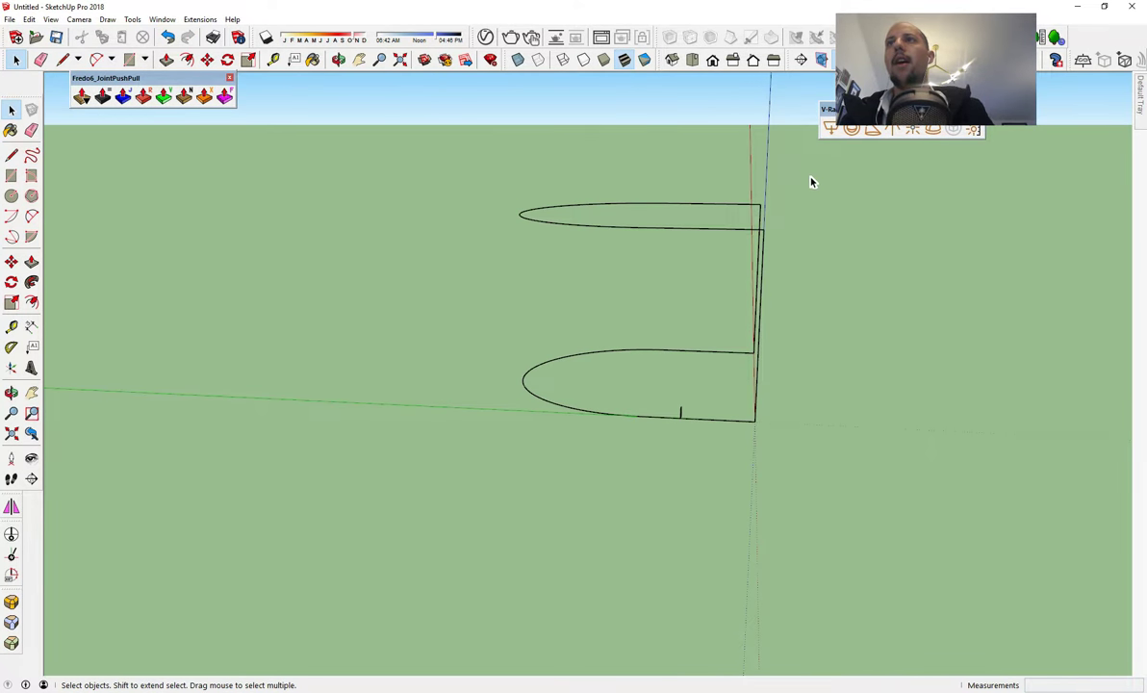
{"action": "left_click_drag", "start_coordinate": [733, 480], "coordinate": [733, 480]}
{"action": "left_click_drag", "start_coordinate": [500, 406], "coordinate": [496, 412], "text": "shift"}
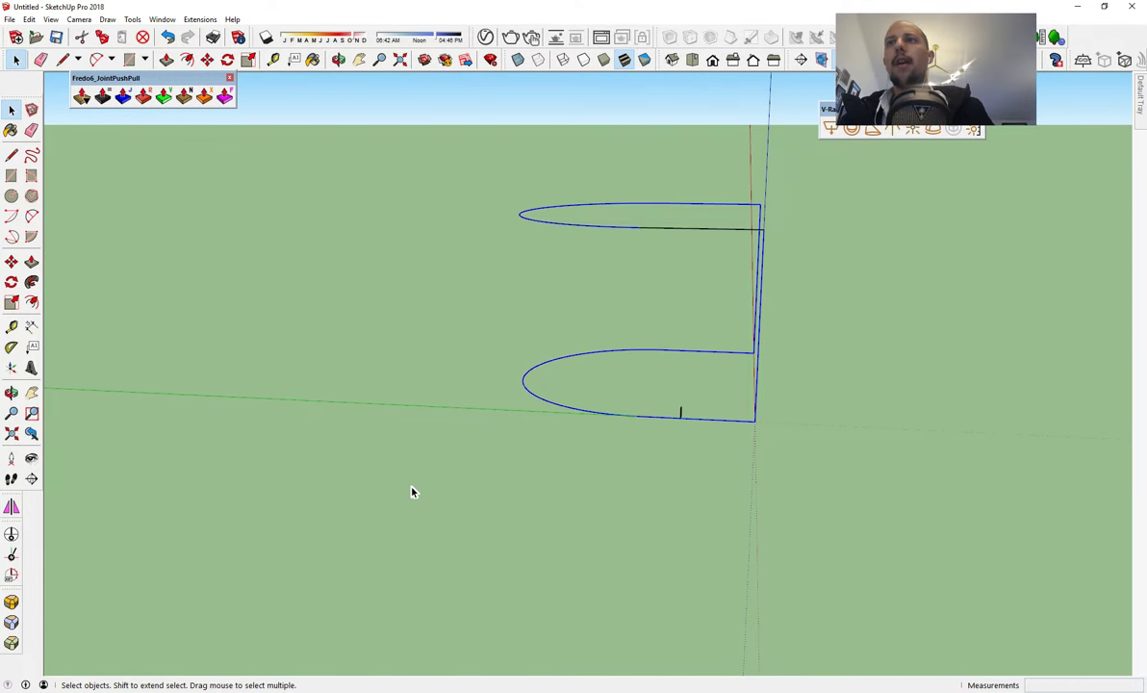
{"action": "left_click", "coordinate": [32, 282]}
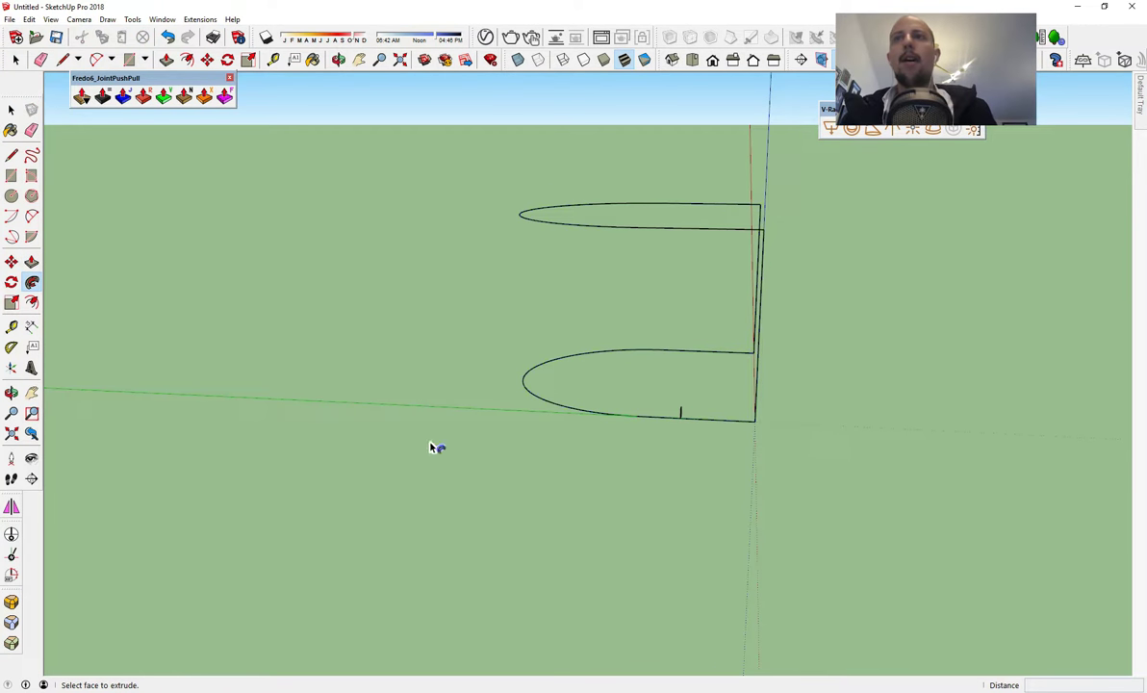
{"action": "scroll", "coordinate": [732, 413], "scroll_direction": "up", "scroll_amount": 5}
{"action": "scroll", "coordinate": [674, 400], "scroll_direction": "down", "scroll_amount": 4}
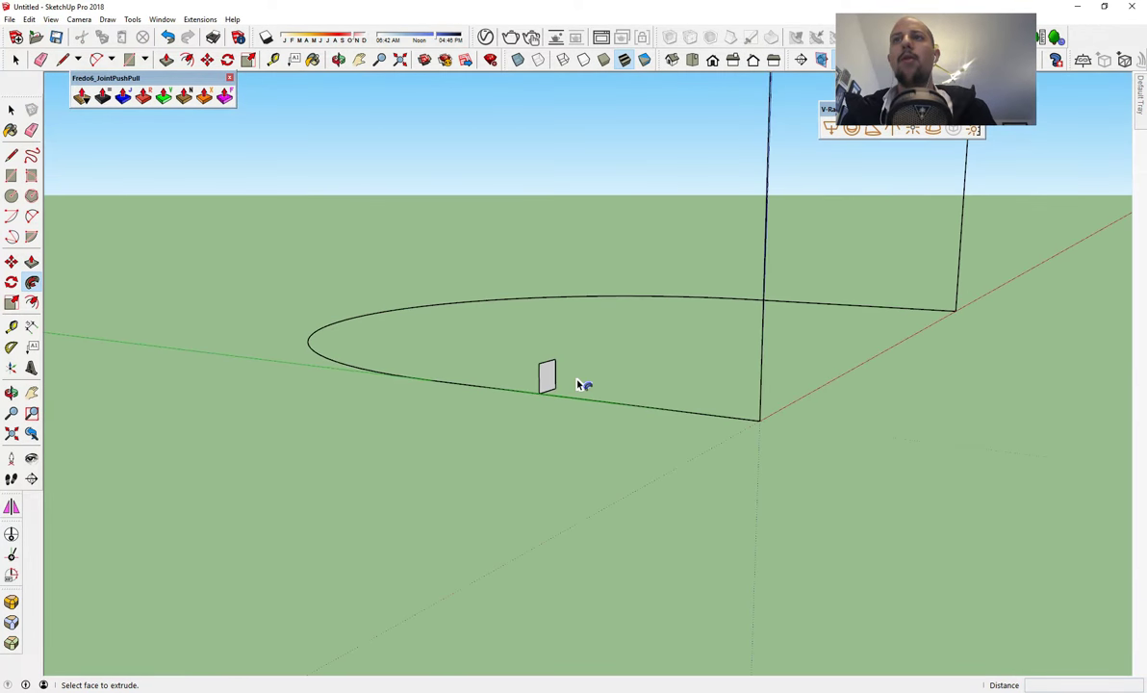
{"action": "left_click", "coordinate": [548, 378]}
{"action": "middle_click_drag", "start_coordinate": [510, 395], "coordinate": [671, 456]}
{"action": "key", "text": "ctrl+z"}
{"action": "key", "text": "space"}
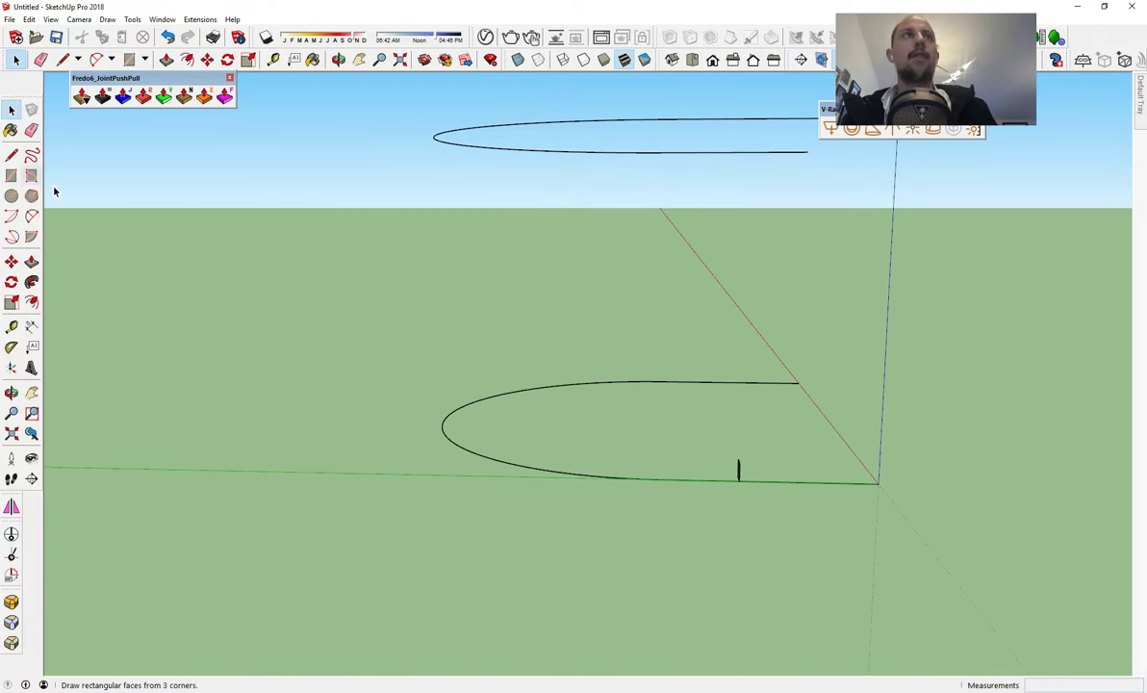
- Redraw the vertical lines connecting the ends of the raised outline to the ends of the base outline
{"action": "left_click", "coordinate": [12, 155]}
{"action": "left_click", "coordinate": [780, 314]}
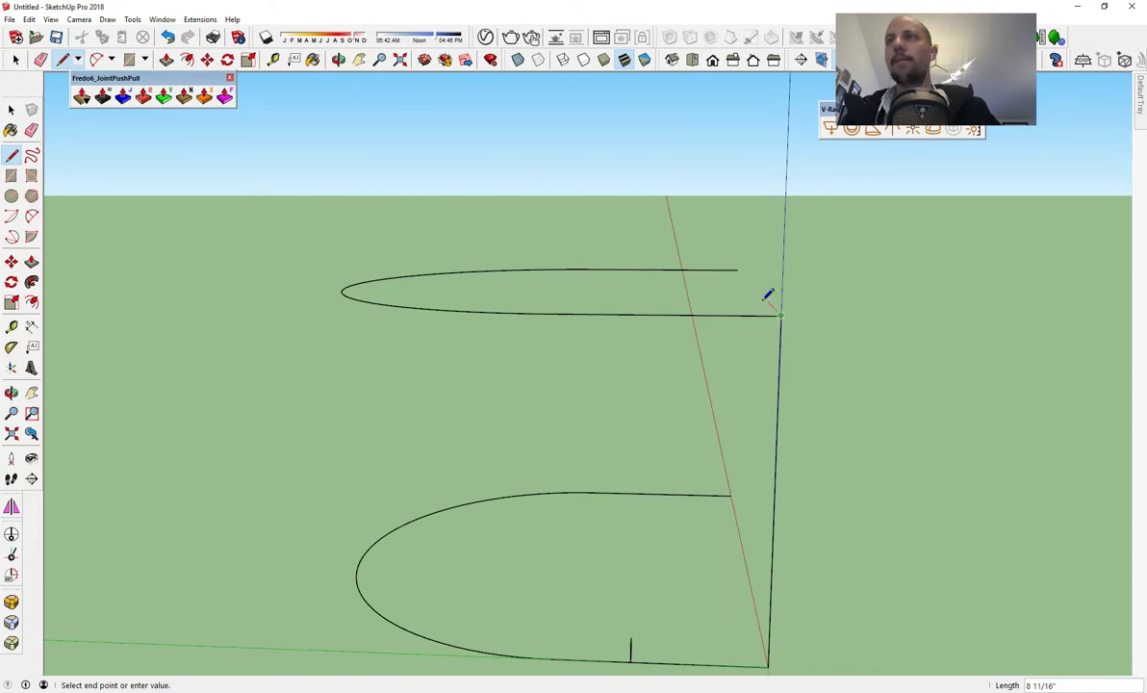
{"action": "left_click", "coordinate": [737, 270]}
{"action": "left_click", "coordinate": [729, 495]}
{"action": "key", "text": "space"}
- Try Follow Me with the square profile along the selected, reconnected frame path, and undo the extrusion
{"action": "scroll", "coordinate": [707, 510], "scroll_direction": "down", "scroll_amount": 3}
{"action": "left_click_drag", "start_coordinate": [818, 279], "coordinate": [687, 668]}
{"action": "left_click_drag", "start_coordinate": [750, 309], "coordinate": [424, 577]}
{"action": "left_click", "coordinate": [32, 282]}
{"action": "left_click", "coordinate": [538, 593]}
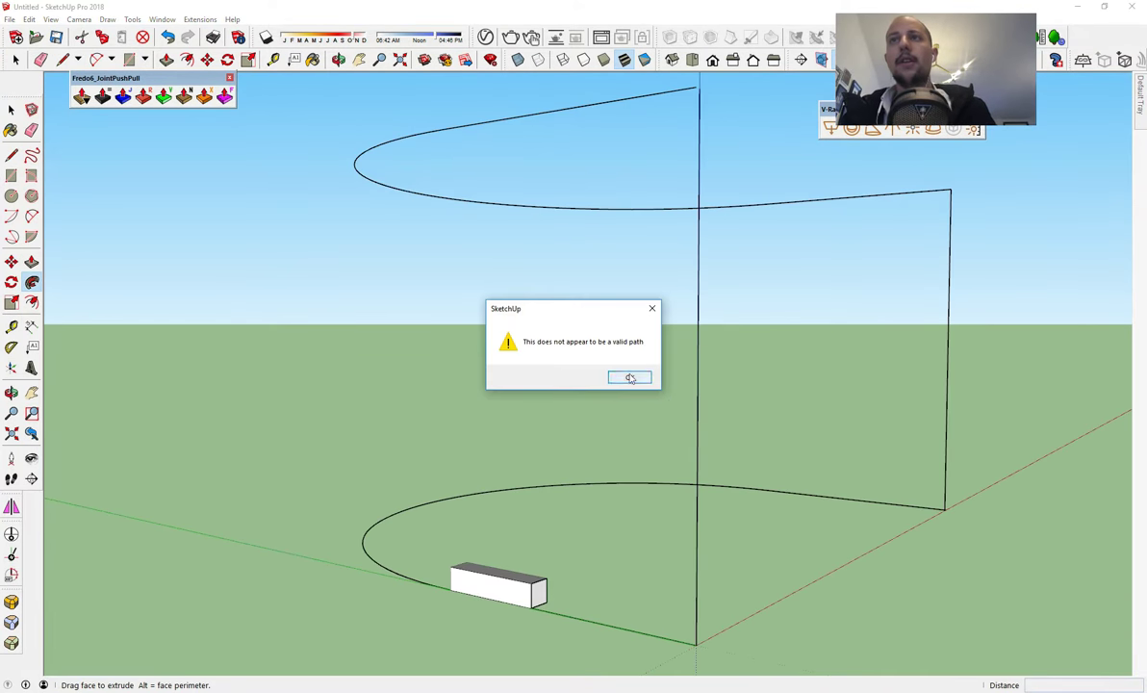
{"action": "left_click", "coordinate": [631, 376]}
{"action": "key", "text": "ctrl+z"}
- Retry the Follow Me sweep of the square profile around the frame outline, and undo it
{"action": "key", "text": "space"}
{"action": "left_click", "coordinate": [32, 282]}
{"action": "middle_click_drag", "start_coordinate": [515, 546], "coordinate": [831, 440]}
{"action": "left_click", "coordinate": [836, 424]}
{"action": "middle_click_drag", "start_coordinate": [770, 174], "coordinate": [462, 154]}
{"action": "scroll", "coordinate": [1103, 139], "scroll_direction": "down", "scroll_amount": 3}
{"action": "middle_click_drag", "start_coordinate": [1040, 289], "coordinate": [1078, 250]}
{"action": "left_click", "coordinate": [1068, 397]}
{"action": "middle_click_drag", "start_coordinate": [1039, 375], "coordinate": [532, 407]}
{"action": "key", "text": "space"}
{"action": "key", "text": "ctrl+z"}
{"action": "key", "text": "ctrl+z"}
- Try redrawing the vertical line from the raised outline's end opposite the origin down to the base outline
{"action": "key", "text": "l"}
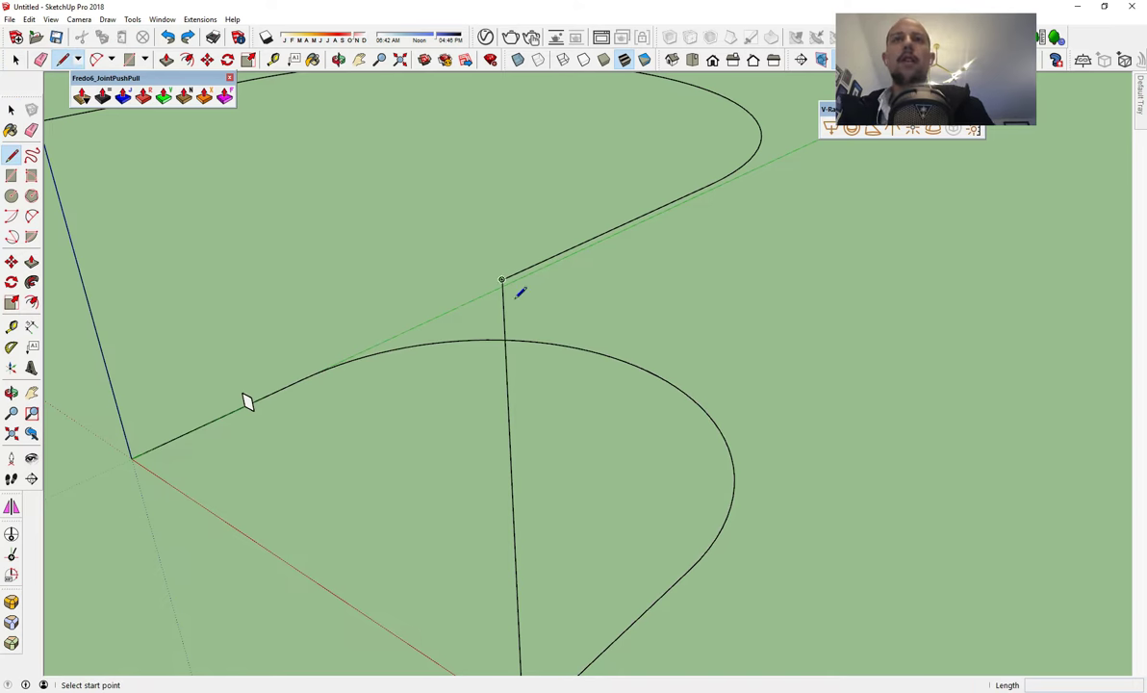
{"action": "key", "text": "Delete"}
{"action": "left_click", "coordinate": [501, 279]}
{"action": "middle_click_drag", "start_coordinate": [508, 568], "coordinate": [499, 422], "text": "shift"}
{"action": "left_click", "coordinate": [512, 516]}
{"action": "scroll", "coordinate": [525, 509], "scroll_direction": "up", "scroll_amount": 4}
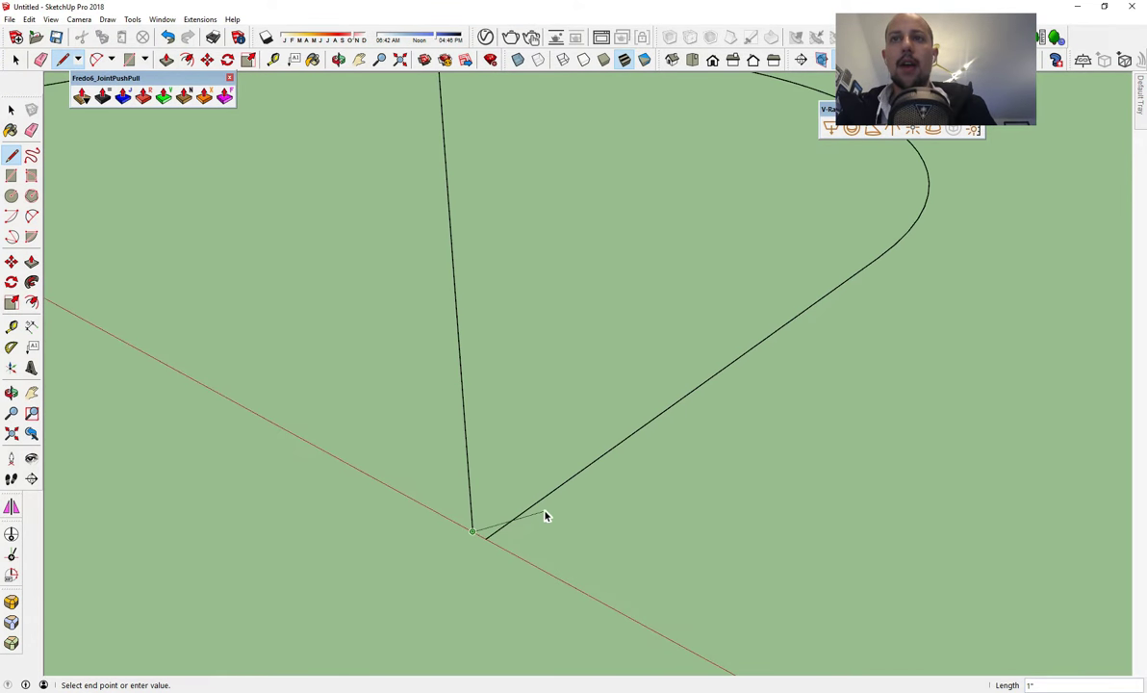
{"action": "key", "text": "space"}
- Delete the raised outline and the misaligned vertical line, keeping the base outline and the vertical at the origin
{"action": "scroll", "coordinate": [552, 513], "scroll_direction": "down", "scroll_amount": 4}
{"action": "middle_click_drag", "start_coordinate": [552, 513], "coordinate": [313, 261]}
{"action": "left_click_drag", "start_coordinate": [786, 103], "coordinate": [479, 201]}
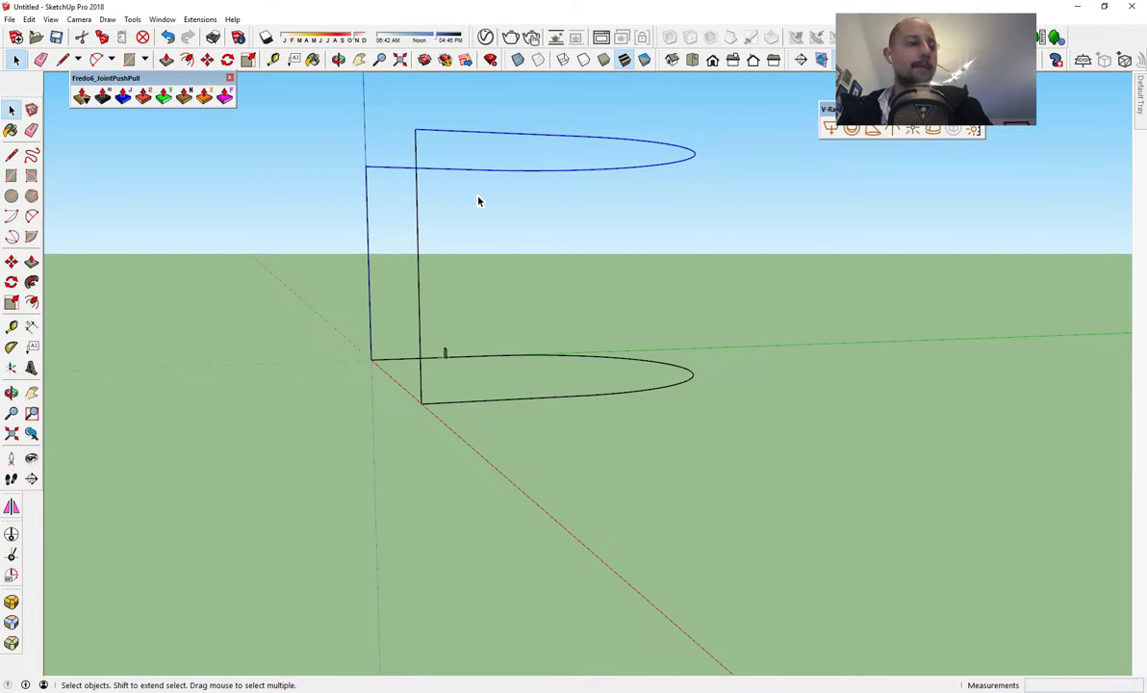
{"action": "key", "text": "Delete"}
{"action": "left_click_drag", "start_coordinate": [590, 398], "coordinate": [577, 408]}
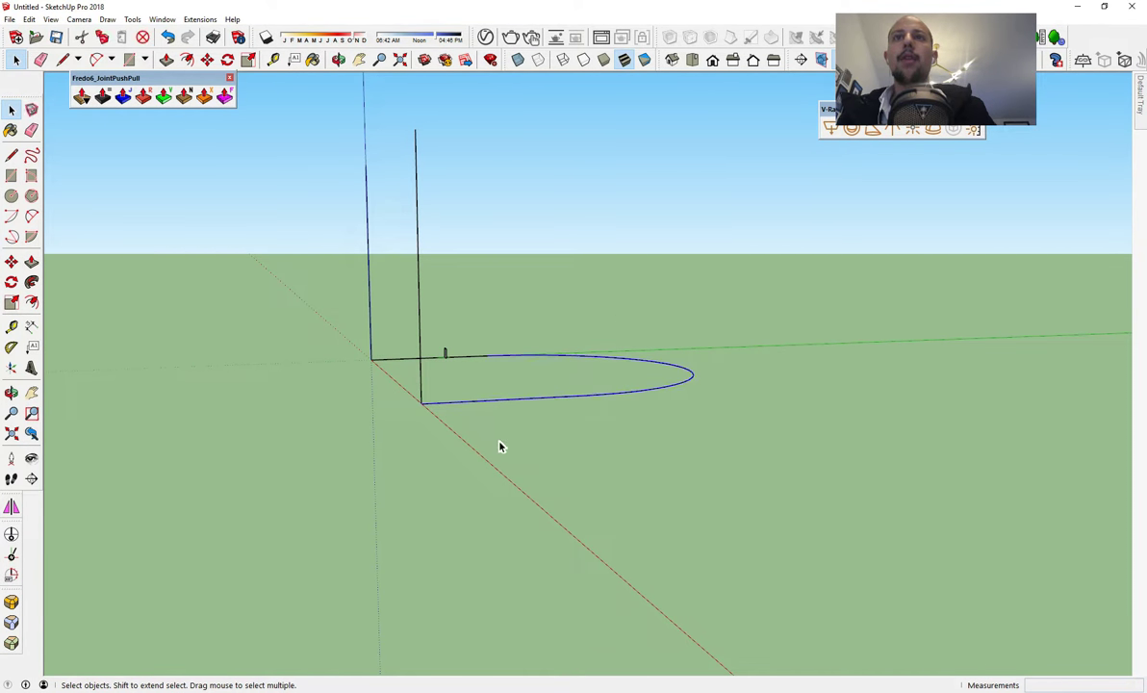
{"action": "key", "text": "Delete"}
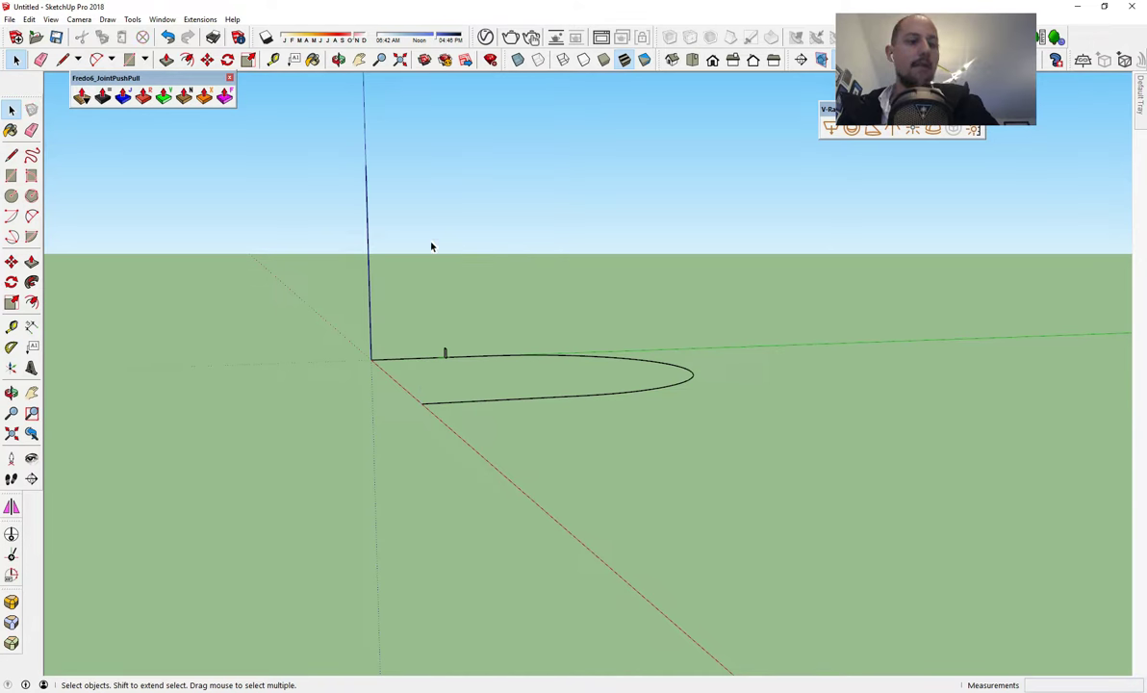
- Copy the whole base outline from the origin corner up 19.5 inches to the top end of the remaining vertical line
{"action": "left_click", "coordinate": [638, 377]}
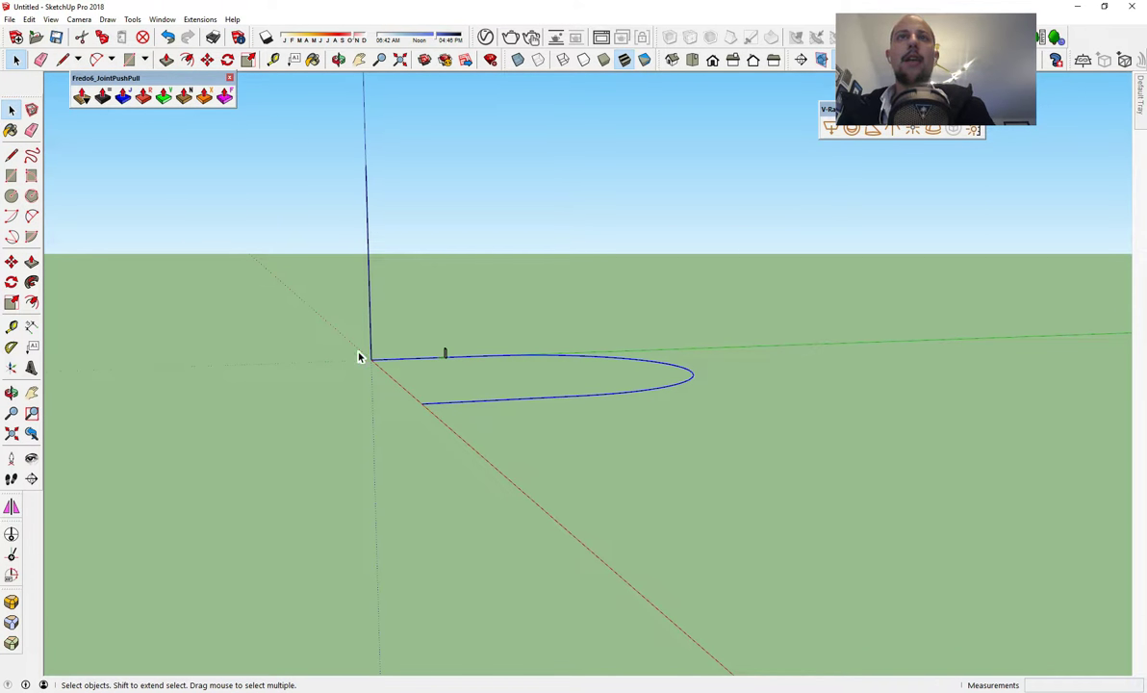
{"action": "left_click", "coordinate": [11, 261]}
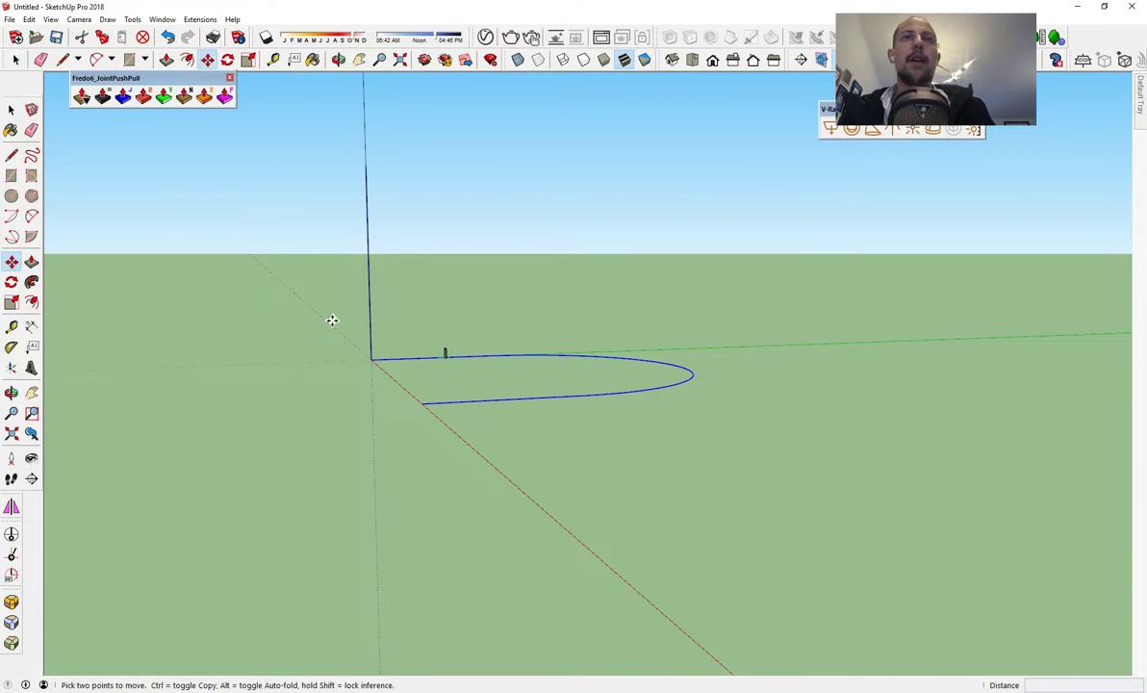
{"action": "left_click", "coordinate": [372, 360]}
{"action": "key", "text": "ctrl"}
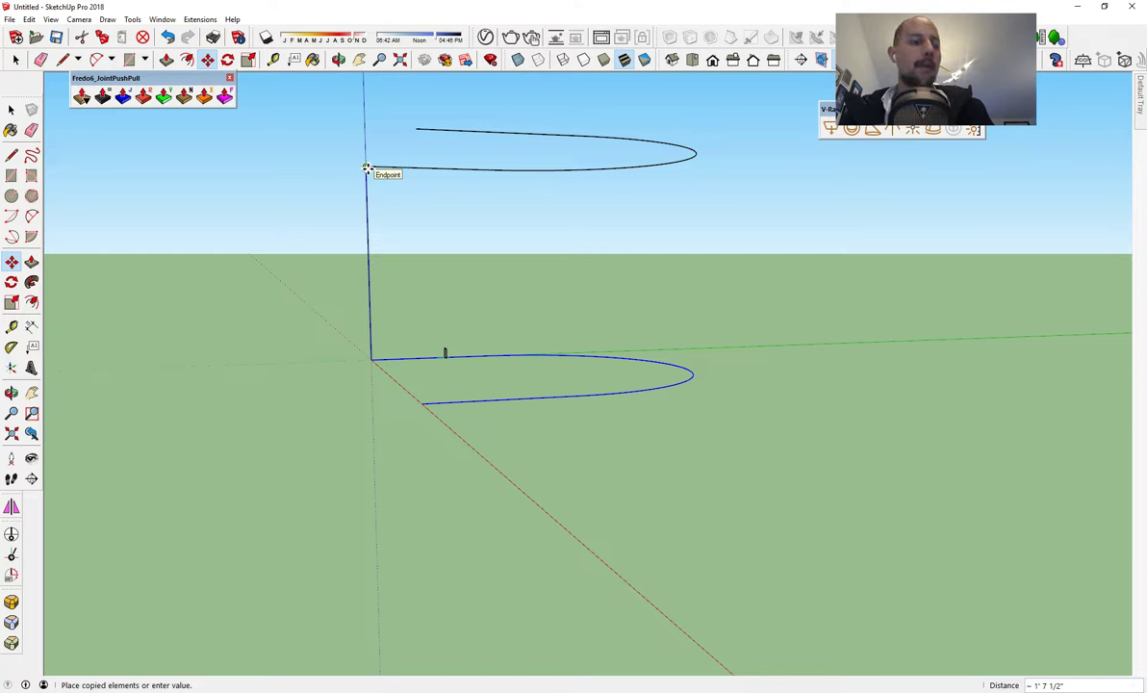
{"action": "left_click", "coordinate": [367, 168]}
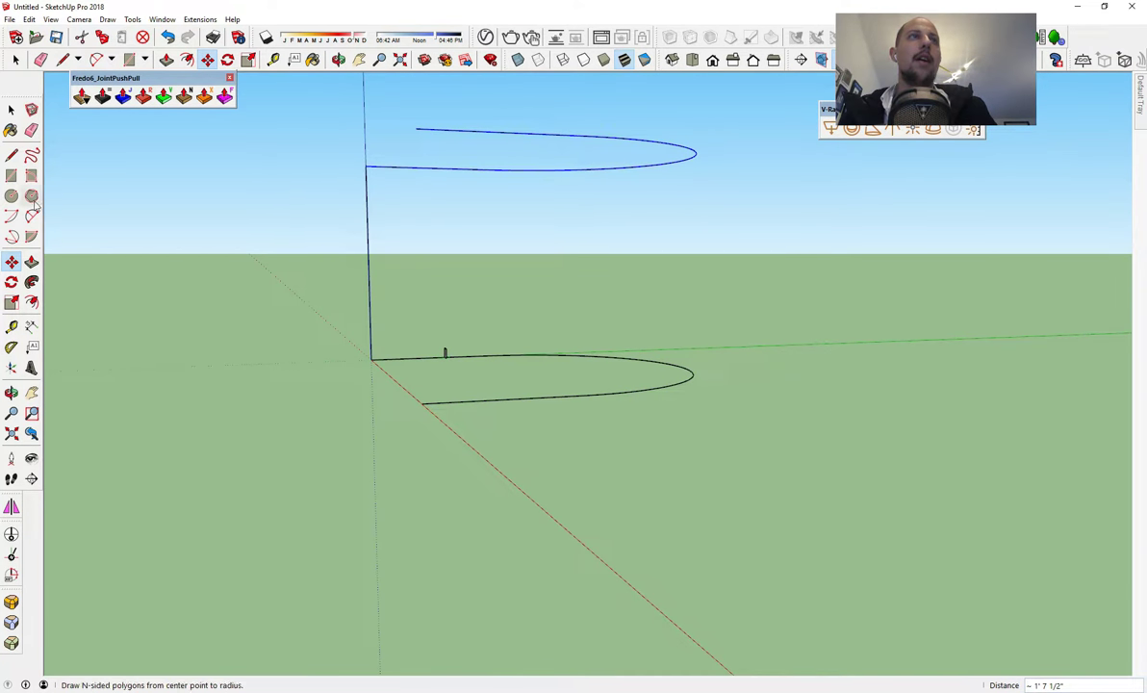
- Draw a vertical line from the raised outline's free end down to the matching free end of the base outline
{"action": "left_click", "coordinate": [10, 155]}
{"action": "left_click", "coordinate": [416, 128]}
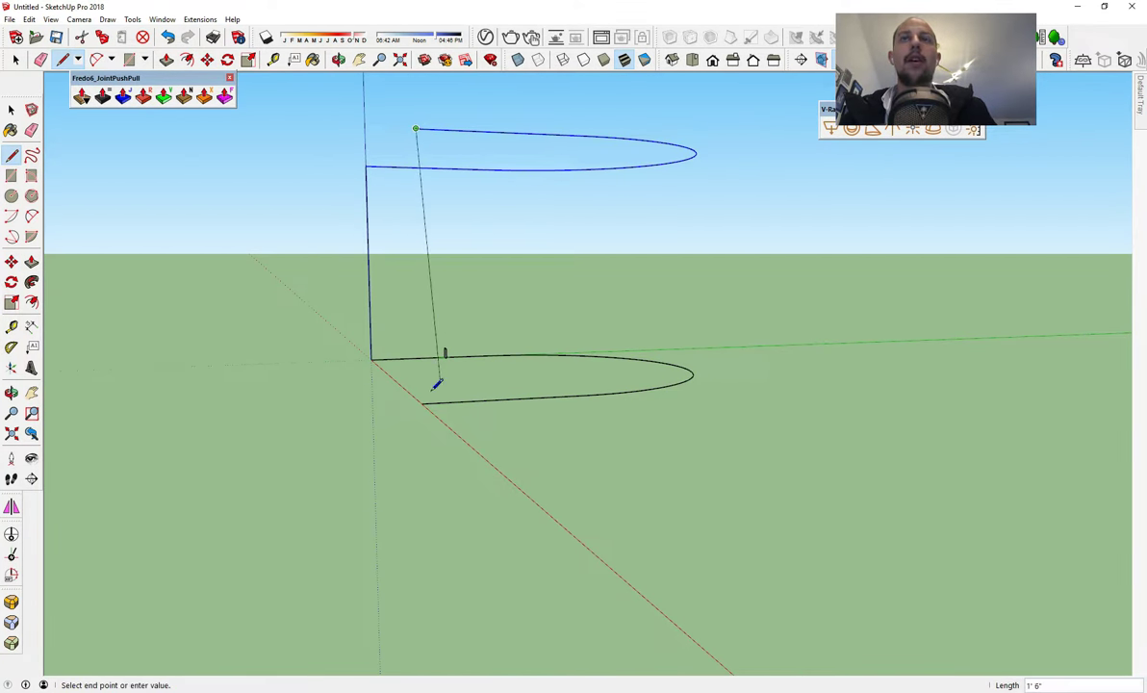
{"action": "left_click", "coordinate": [422, 402]}
- Sweep the 1-inch square profile along the closed frame path with Follow Me
{"action": "key", "text": "space"}
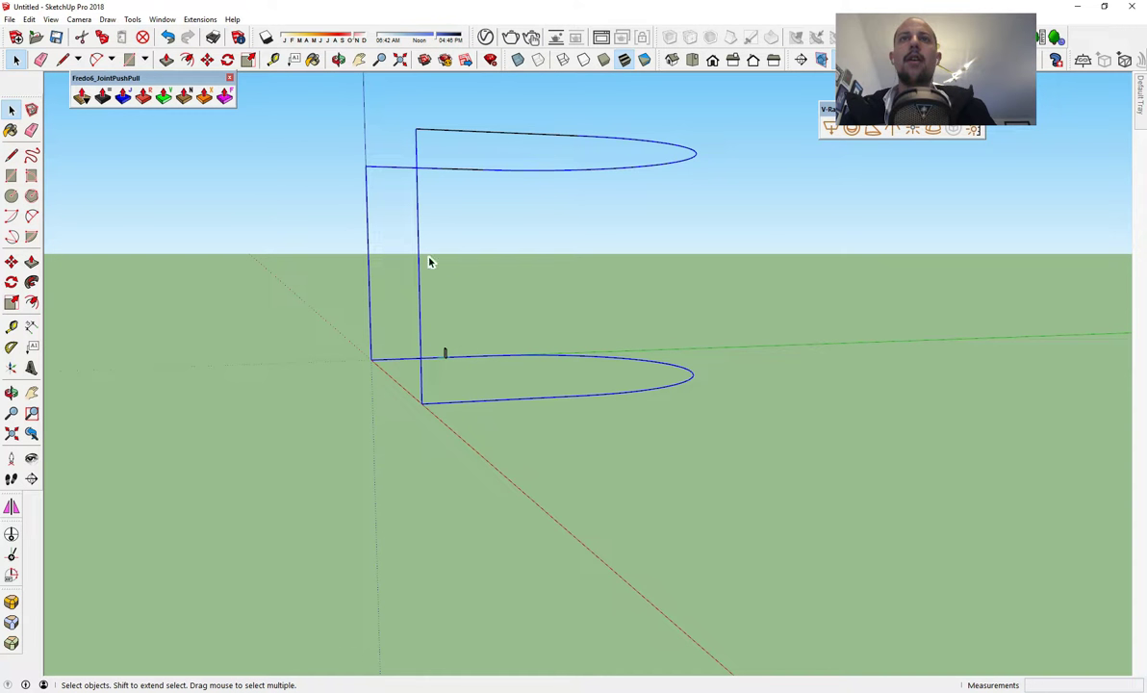
{"action": "left_click", "coordinate": [32, 281]}
{"action": "middle_click_drag", "start_coordinate": [317, 325], "coordinate": [753, 398]}
{"action": "left_click", "coordinate": [404, 359]}
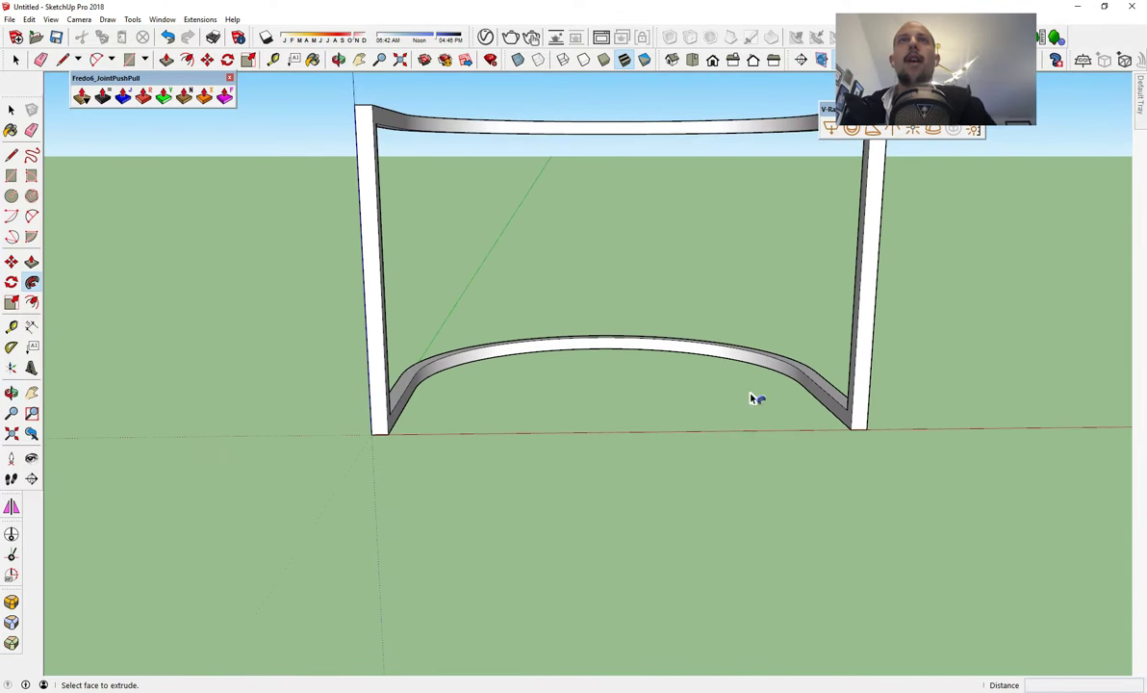
{"action": "middle_click_drag", "start_coordinate": [552, 240], "coordinate": [486, 438]}
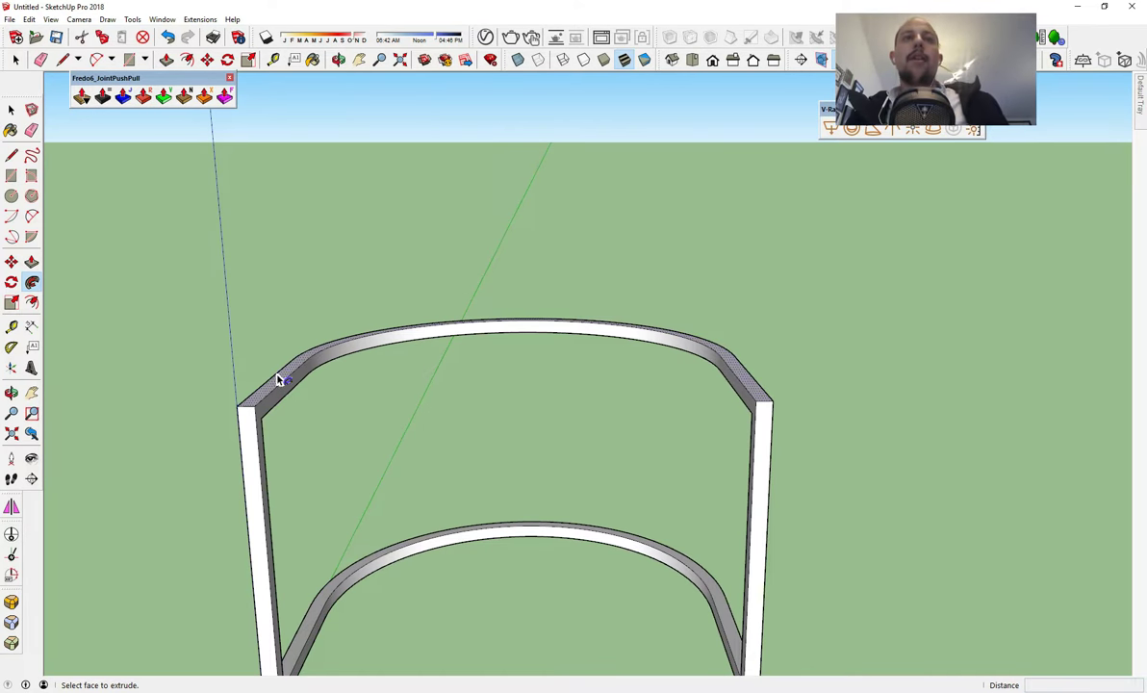
- Draw edges across the top rail's faces at the origin-side corner to separate the rail from the post
{"action": "key", "text": "l"}
{"action": "scroll", "coordinate": [258, 389], "scroll_direction": "up", "scroll_amount": 2}
{"action": "scroll", "coordinate": [254, 394], "scroll_direction": "up", "scroll_amount": 1}
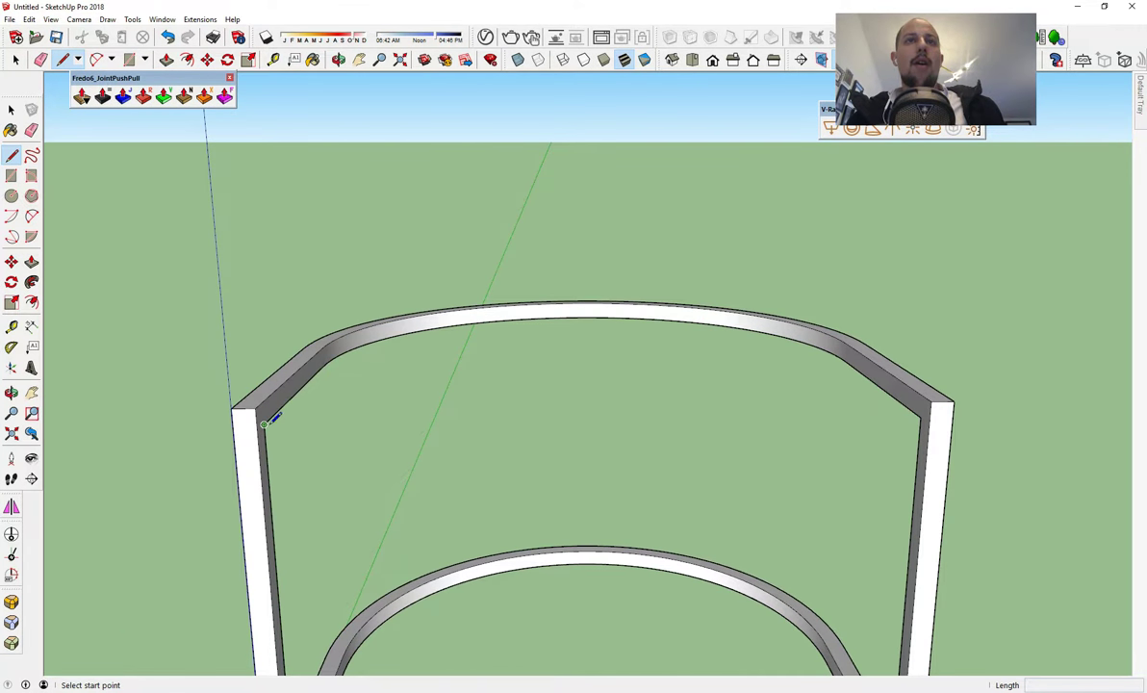
{"action": "left_click", "coordinate": [263, 423]}
{"action": "left_click", "coordinate": [262, 402]}
{"action": "left_click", "coordinate": [263, 402]}
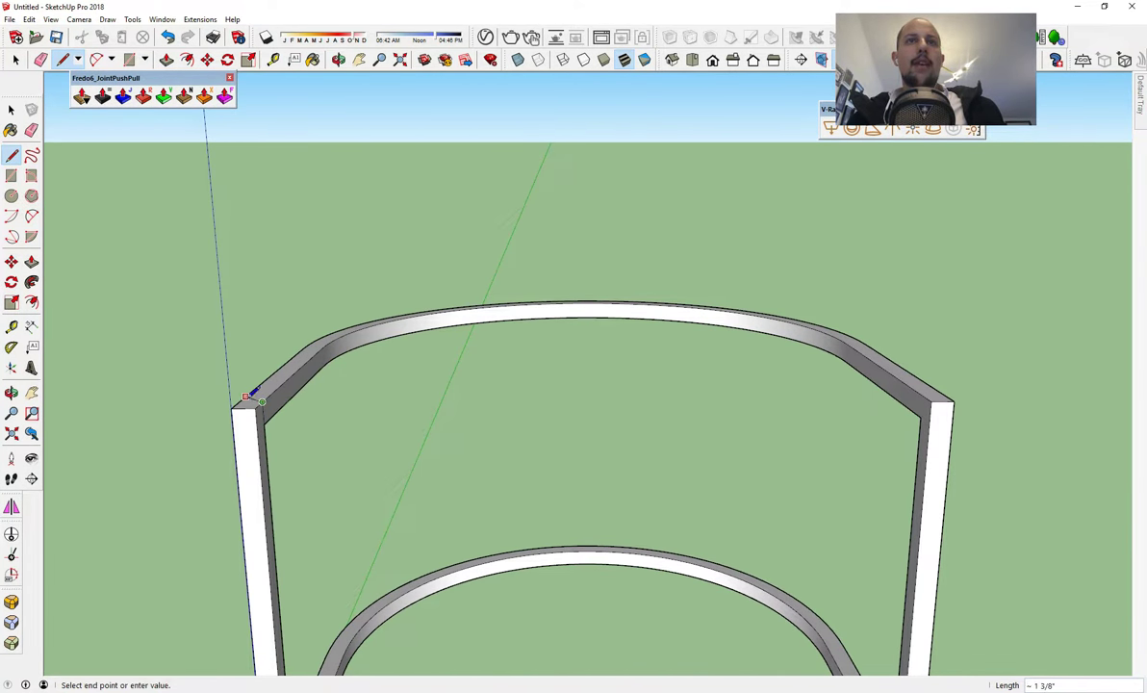
{"action": "key", "text": "Escape"}
{"action": "middle_click_drag", "start_coordinate": [292, 343], "coordinate": [796, 344]}
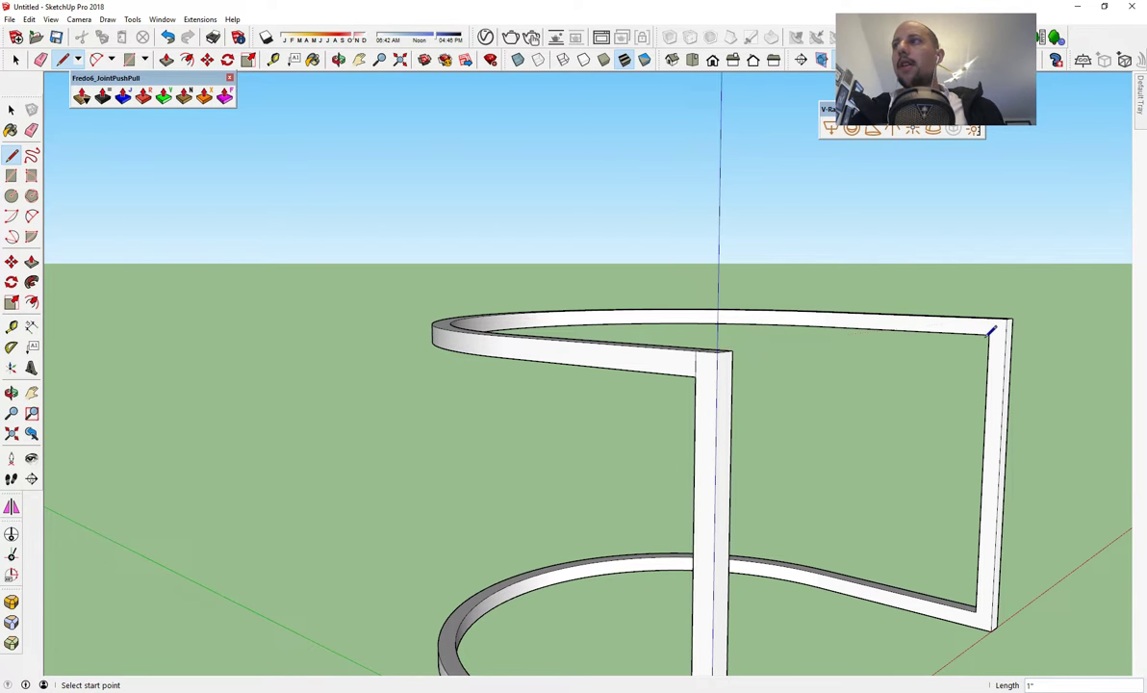
- Draw matching separating edges across the top rail where it meets the post opposite the origin
{"action": "left_click", "coordinate": [991, 331]}
{"action": "key", "text": "Escape"}
{"action": "middle_click_drag", "start_coordinate": [993, 321], "coordinate": [589, 419]}
{"action": "left_click", "coordinate": [685, 398]}
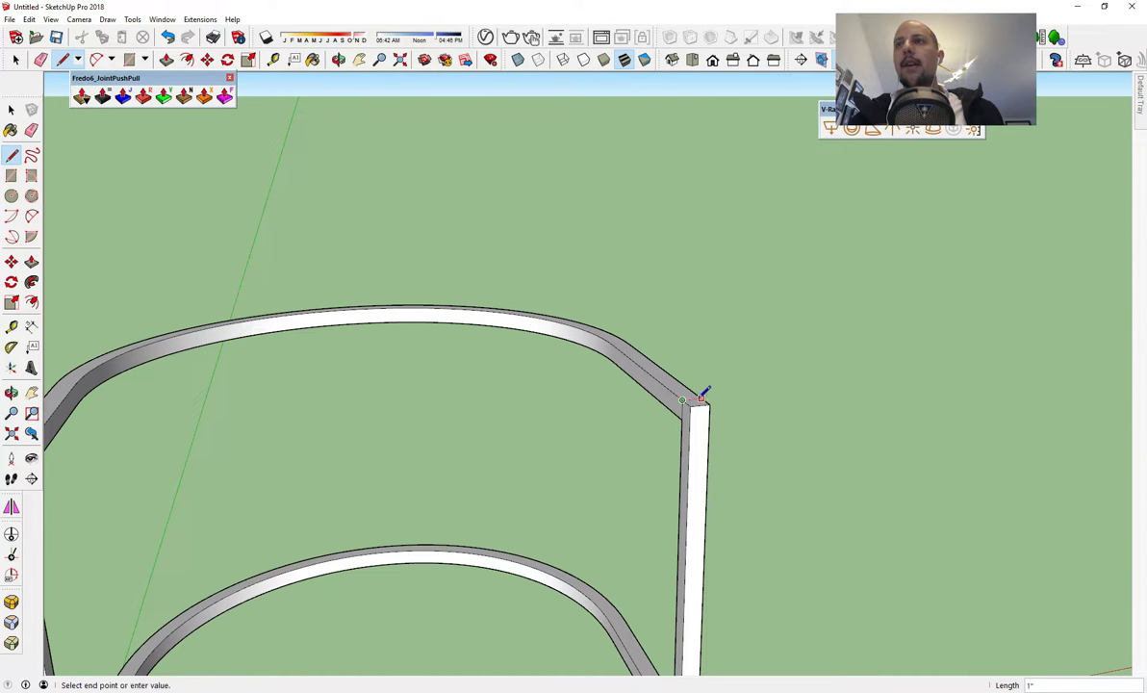
{"action": "key", "text": "Escape"}
{"action": "middle_click_drag", "start_coordinate": [717, 404], "coordinate": [264, 352]}
{"action": "left_click", "coordinate": [477, 392]}
{"action": "key", "text": "space"}
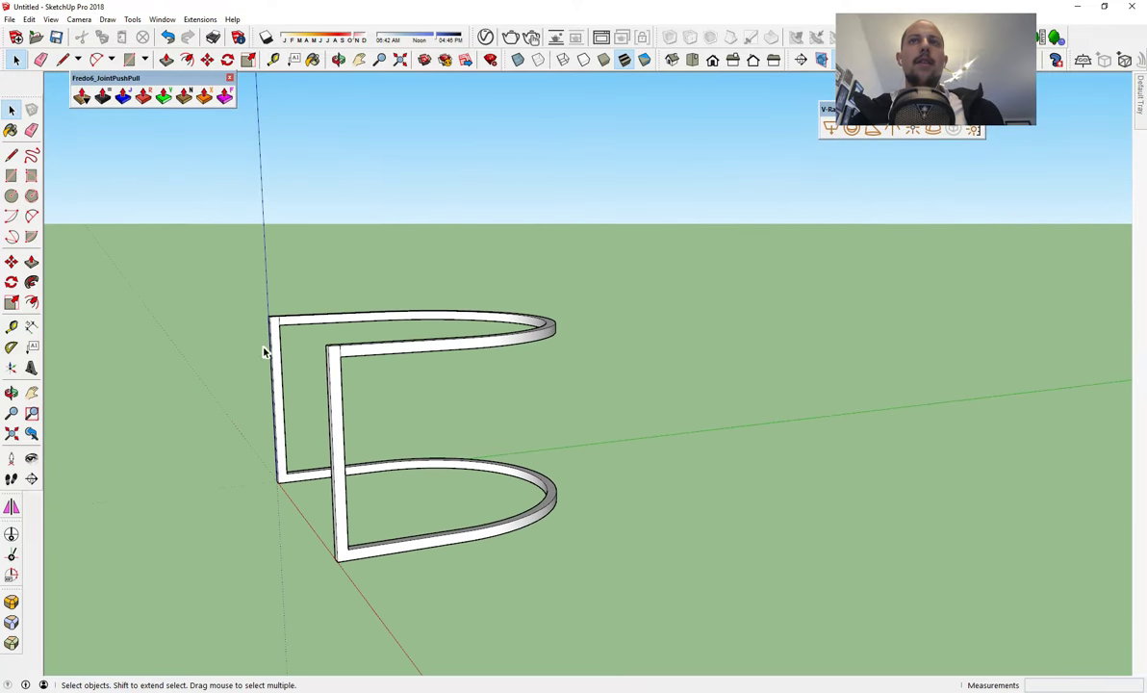
- Display hidden geometry and unhide the reference photo of the chair
{"action": "left_click_drag", "start_coordinate": [441, 365], "coordinate": [397, 380]}
{"action": "middle_click_drag", "start_coordinate": [397, 379], "coordinate": [274, 395]}
{"action": "scroll", "coordinate": [489, 342], "scroll_direction": "up", "scroll_amount": 3}
{"action": "left_click", "coordinate": [476, 358]}
{"action": "scroll", "coordinate": [477, 359], "scroll_direction": "up", "scroll_amount": 2}
{"action": "middle_click_drag", "start_coordinate": [477, 358], "coordinate": [289, 254]}
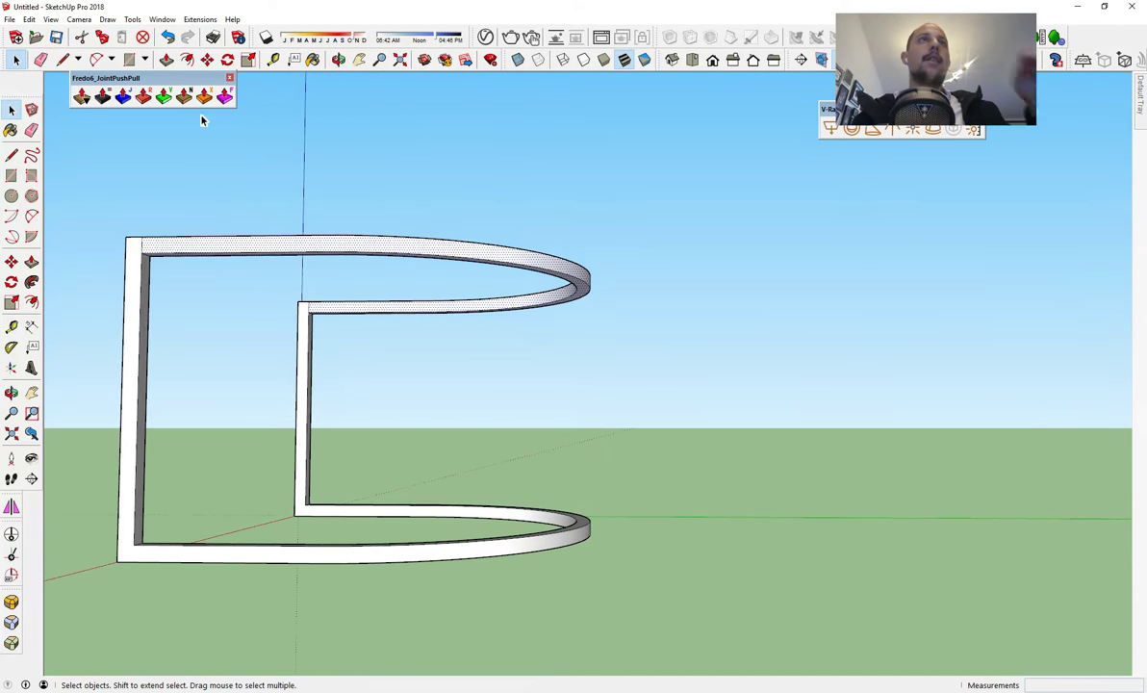
{"action": "left_click", "coordinate": [53, 19]}
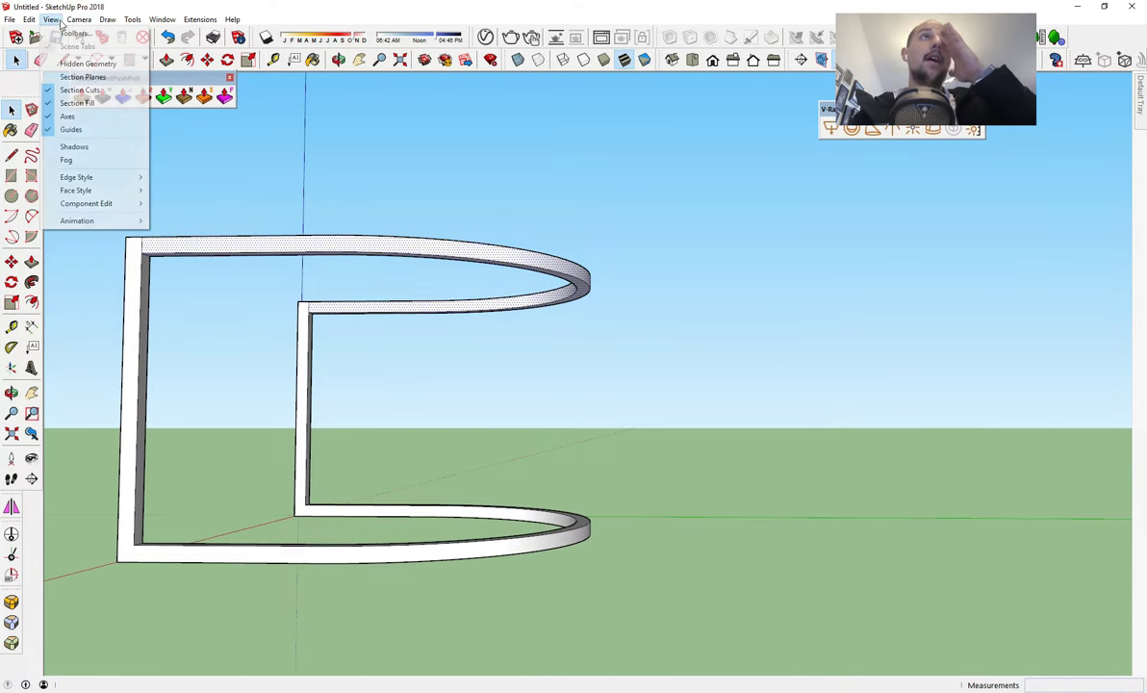
{"action": "left_click", "coordinate": [87, 64]}
{"action": "right_click", "coordinate": [186, 221]}
{"action": "left_click", "coordinate": [208, 248]}
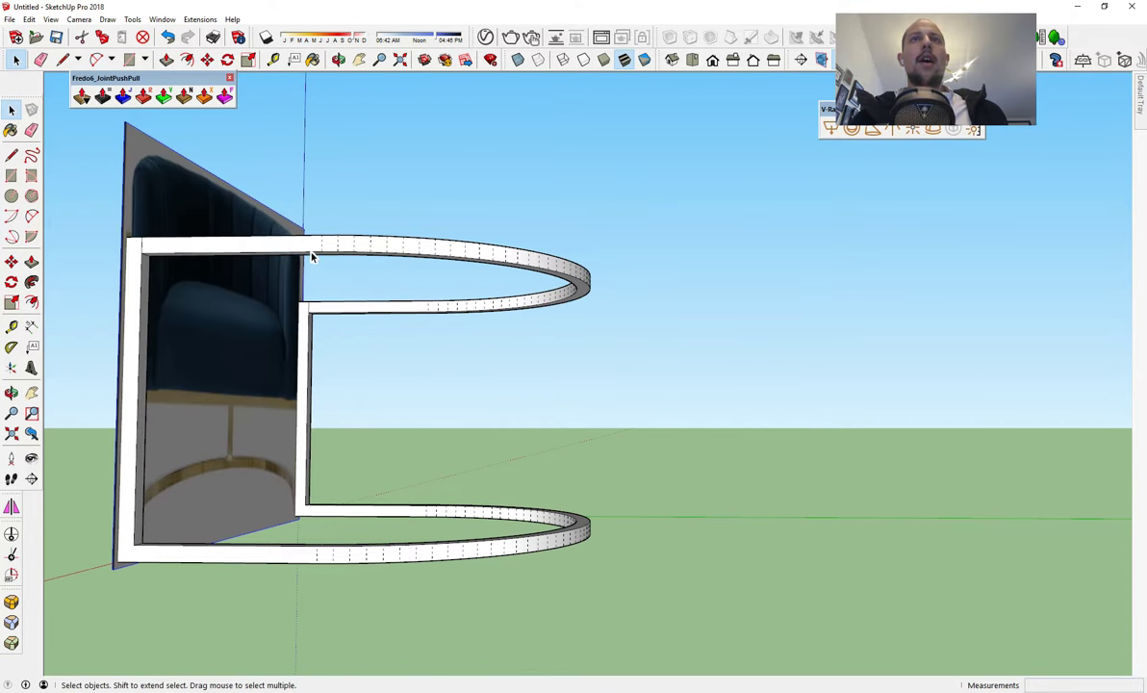
- Copy the whole curved top rail straight down 9 inches to the gold band below the seat in the photo
{"action": "middle_click_drag", "start_coordinate": [309, 256], "coordinate": [415, 273]}
{"action": "left_click_drag", "start_coordinate": [300, 334], "coordinate": [307, 333]}
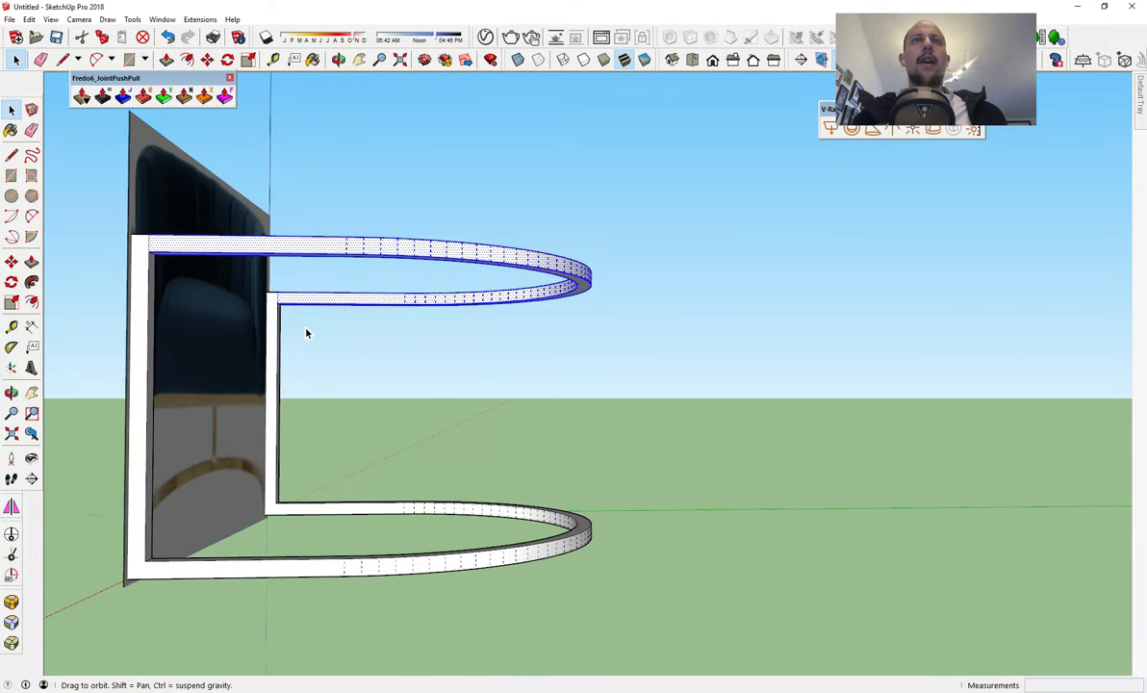
{"action": "middle_click_drag", "start_coordinate": [307, 333], "coordinate": [433, 339]}
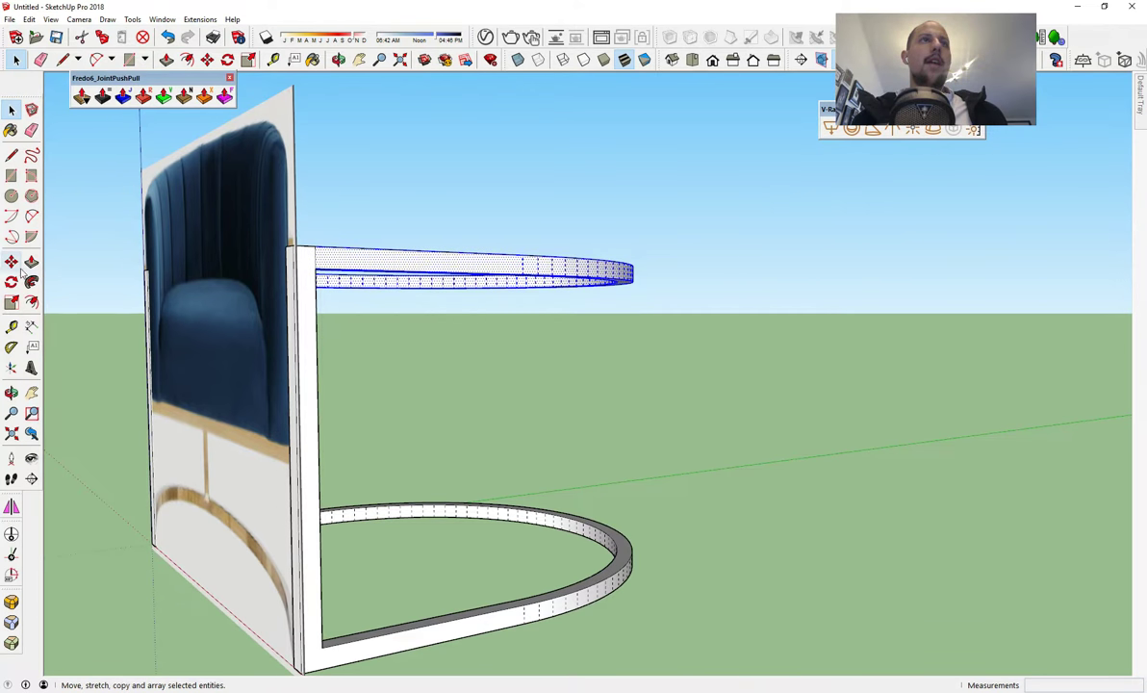
{"action": "left_click", "coordinate": [11, 261]}
{"action": "left_click", "coordinate": [319, 245]}
{"action": "key", "text": "ctrl"}
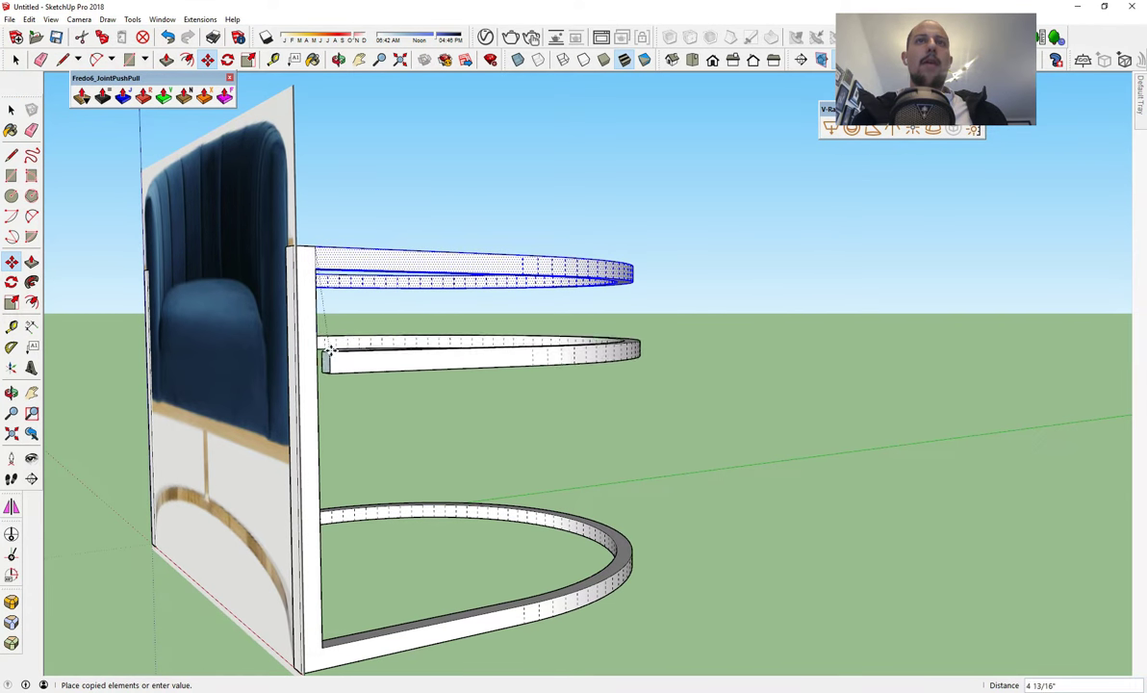
{"action": "middle_click_drag", "start_coordinate": [302, 467], "coordinate": [385, 426]}
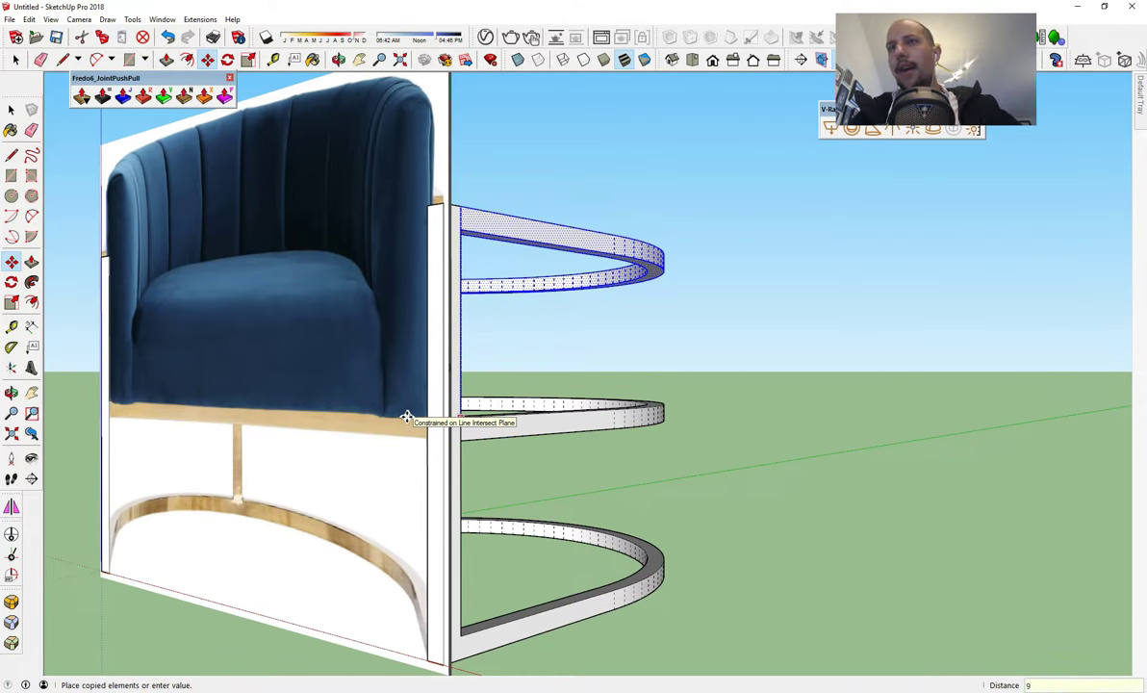
{"action": "left_click", "coordinate": [406, 416]}
{"action": "middle_click_drag", "start_coordinate": [422, 415], "coordinate": [396, 413]}
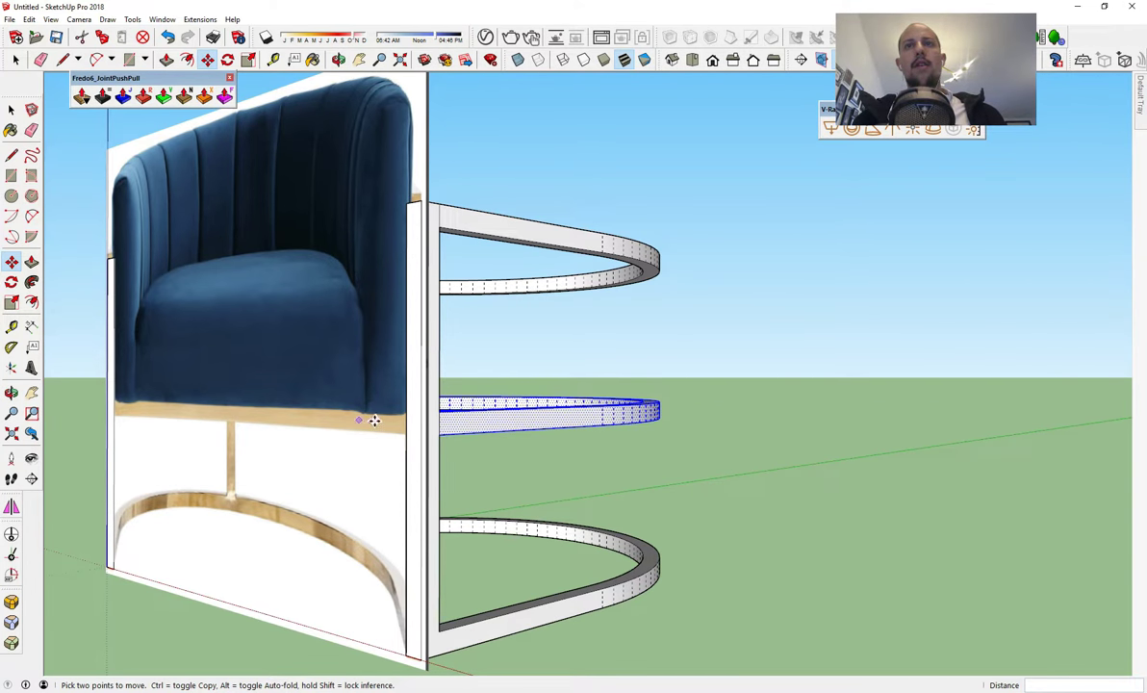
- Examine the copied middle rail against the posts, the other rails and the chair photo from several sides
{"action": "middle_click_drag", "start_coordinate": [374, 420], "coordinate": [196, 516]}
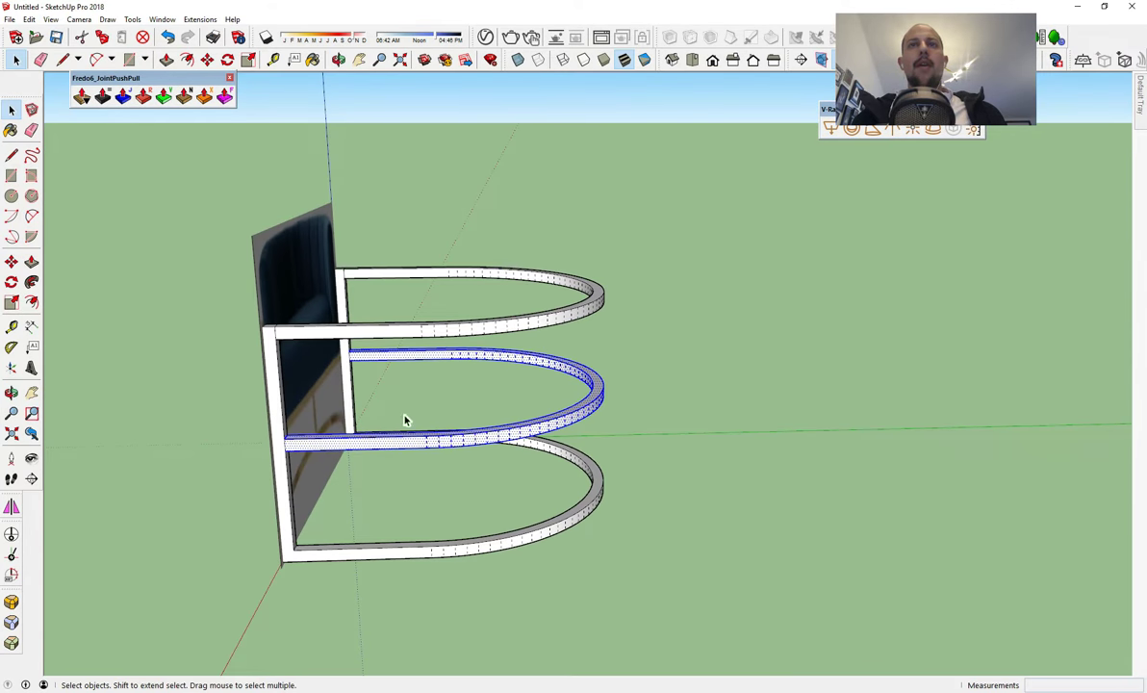
{"action": "middle_click_drag", "start_coordinate": [405, 420], "coordinate": [197, 427]}
{"action": "scroll", "coordinate": [343, 371], "scroll_direction": "up", "scroll_amount": 6}
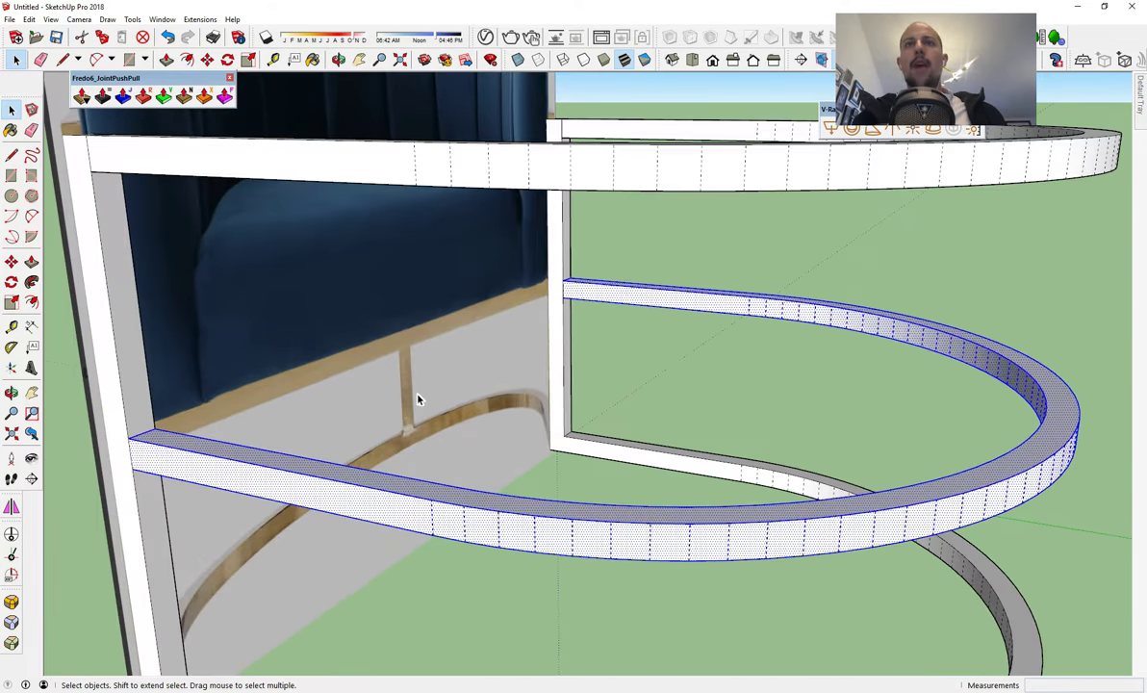
{"action": "middle_click_drag", "start_coordinate": [471, 424], "coordinate": [478, 538]}
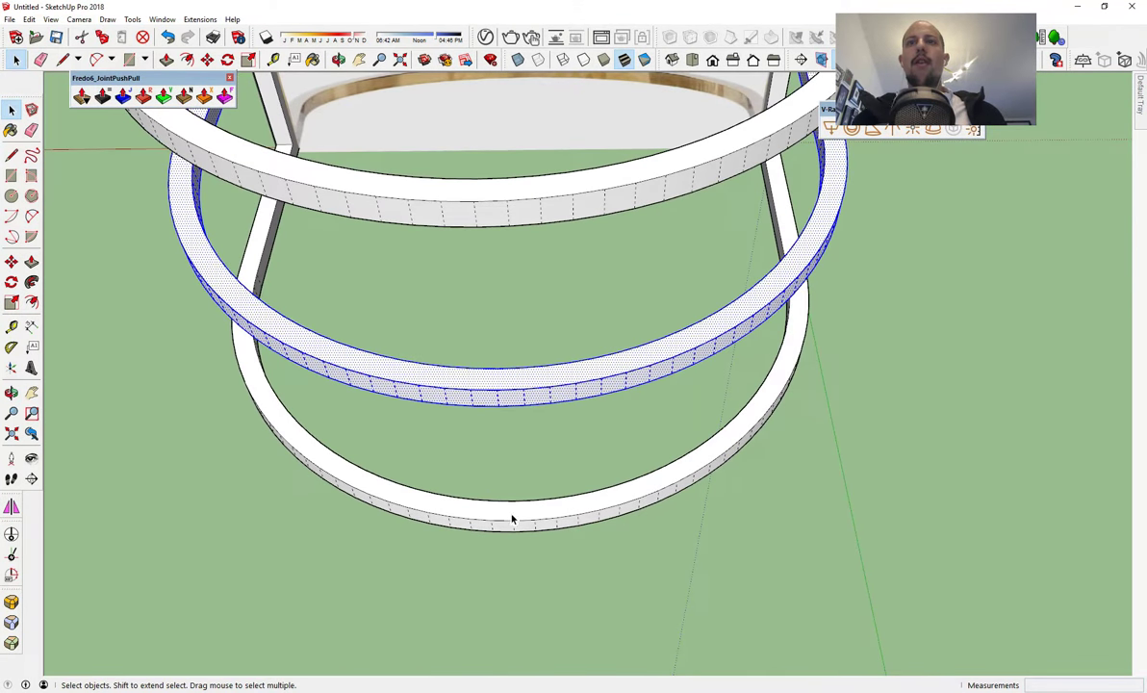
{"action": "middle_click_drag", "start_coordinate": [479, 377], "coordinate": [490, 151]}
{"action": "middle_click_drag", "start_coordinate": [528, 301], "coordinate": [298, 399]}
{"action": "scroll", "coordinate": [342, 387], "scroll_direction": "down", "scroll_amount": 3}
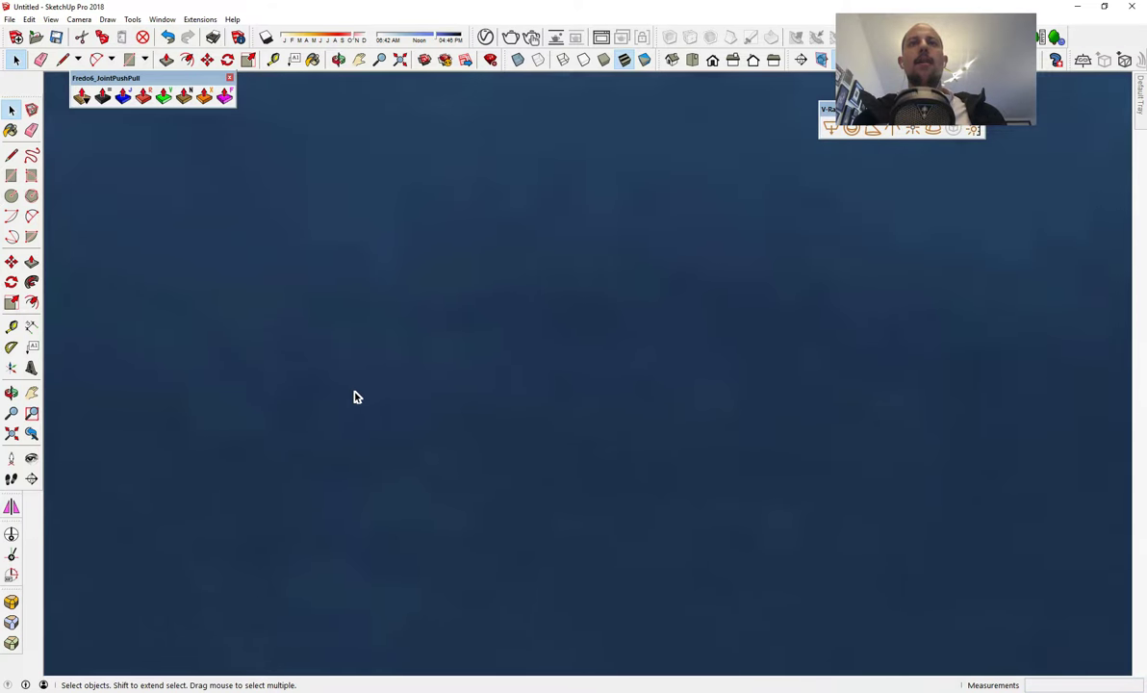
- Hide the reference photo and turn off the display of hidden geometry
{"action": "right_click", "coordinate": [356, 393]}
{"action": "left_click", "coordinate": [384, 427]}
{"action": "scroll", "coordinate": [395, 425], "scroll_direction": "down", "scroll_amount": 5}
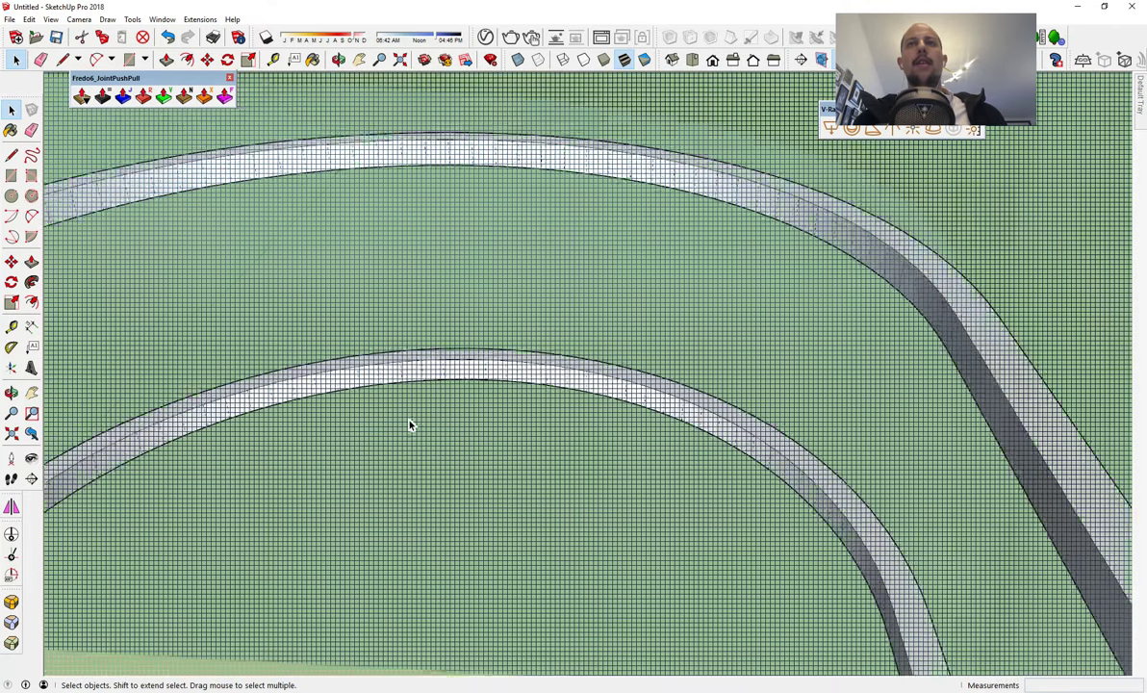
{"action": "left_click", "coordinate": [50, 20]}
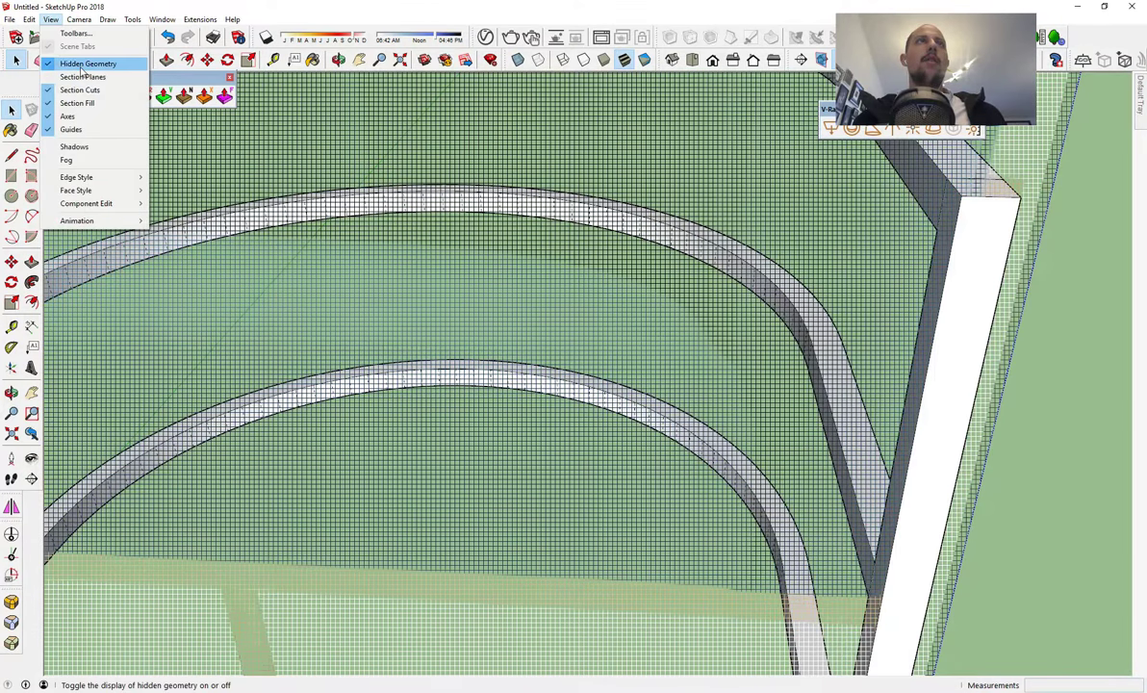
{"action": "left_click", "coordinate": [87, 61]}
{"action": "scroll", "coordinate": [478, 376], "scroll_direction": "down", "scroll_amount": 5}
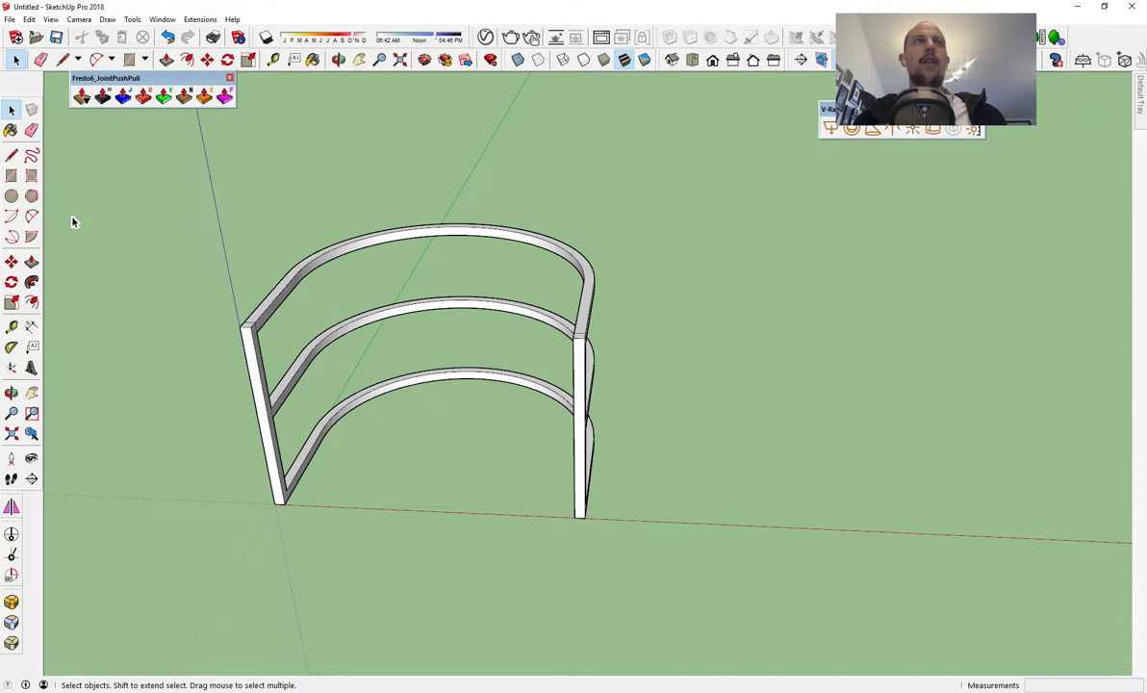
- Close the base outline with a line between the inner bottom corners of the two front posts
{"action": "left_click", "coordinate": [10, 155]}
{"action": "left_click", "coordinate": [285, 501]}
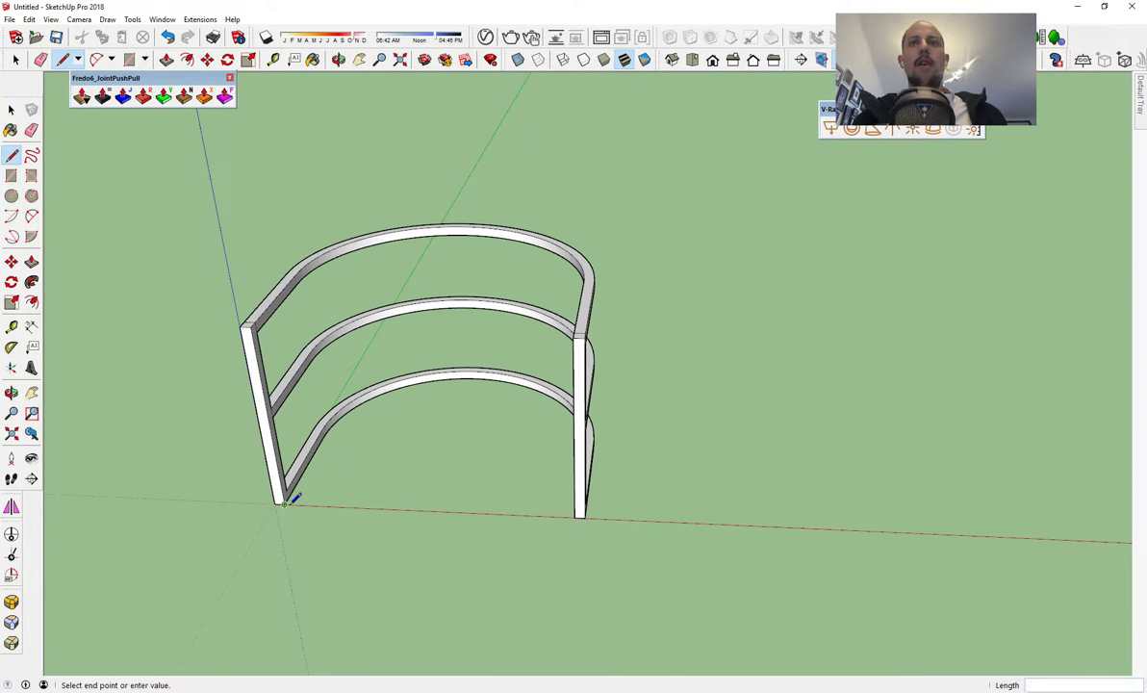
{"action": "left_click", "coordinate": [577, 514]}
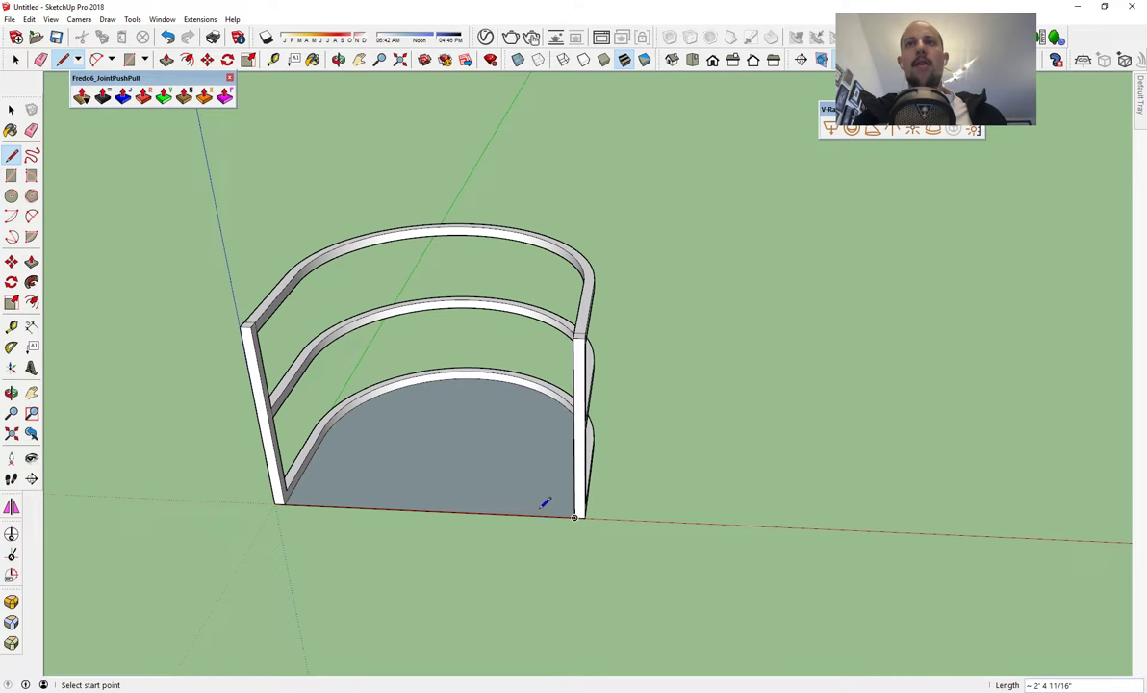
- Draw a centre line across the inner and top faces of the base rail at the middle of its back curve
{"action": "left_click", "coordinate": [428, 510]}
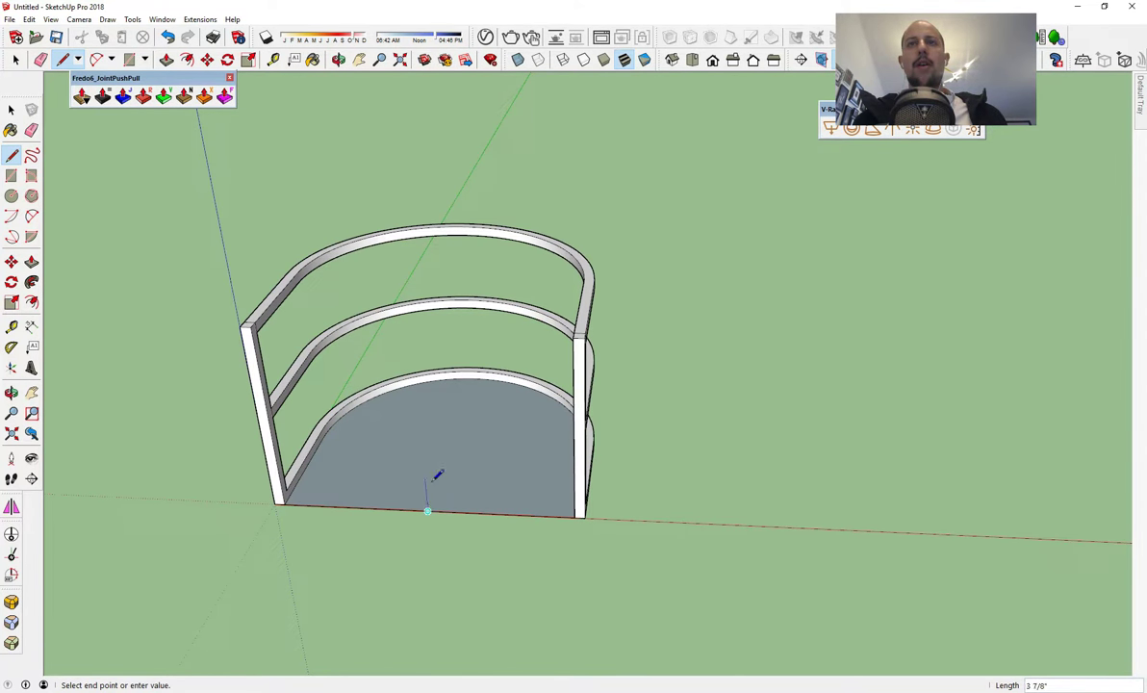
{"action": "left_click", "coordinate": [475, 377]}
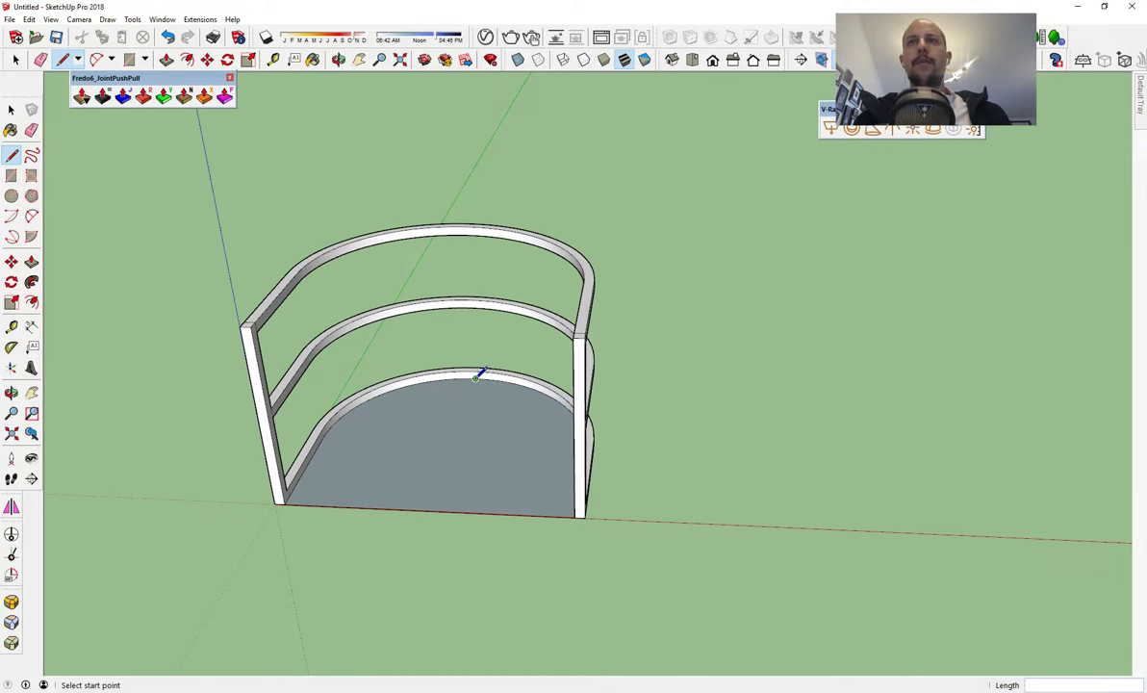
{"action": "left_click", "coordinate": [475, 374]}
{"action": "left_click", "coordinate": [475, 369]}
{"action": "middle_click_drag", "start_coordinate": [488, 378], "coordinate": [507, 561]}
{"action": "scroll", "coordinate": [452, 386], "scroll_direction": "up", "scroll_amount": 5}
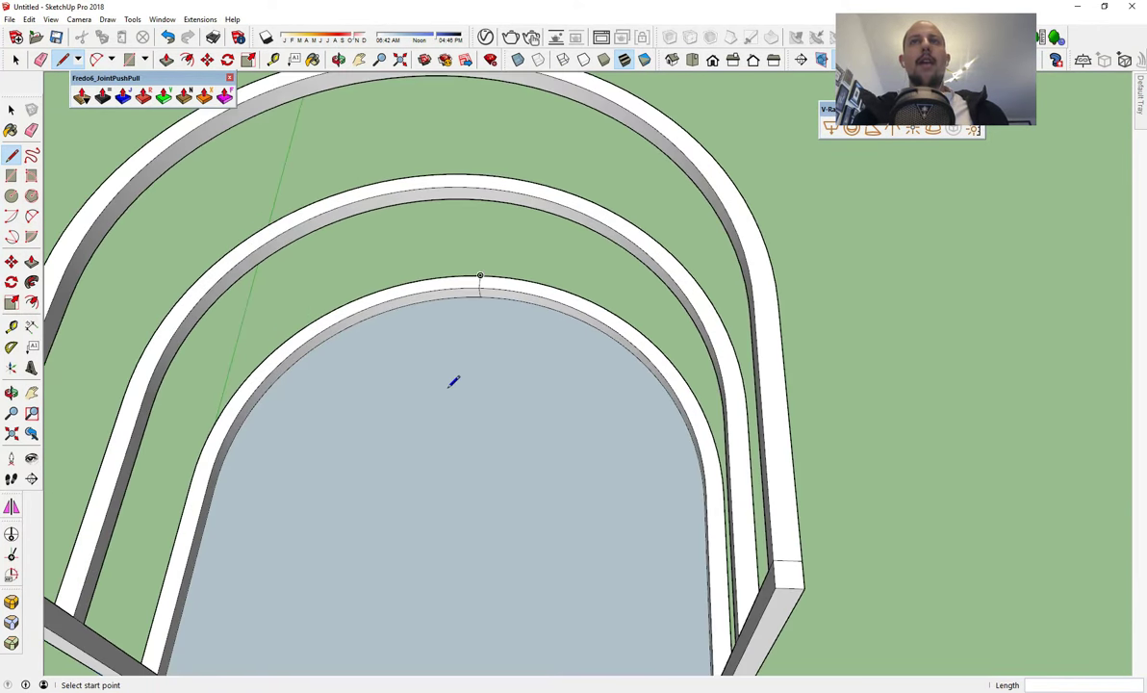
{"action": "scroll", "coordinate": [472, 226], "scroll_direction": "up", "scroll_amount": 1}
{"action": "scroll", "coordinate": [489, 265], "scroll_direction": "up", "scroll_amount": 3}
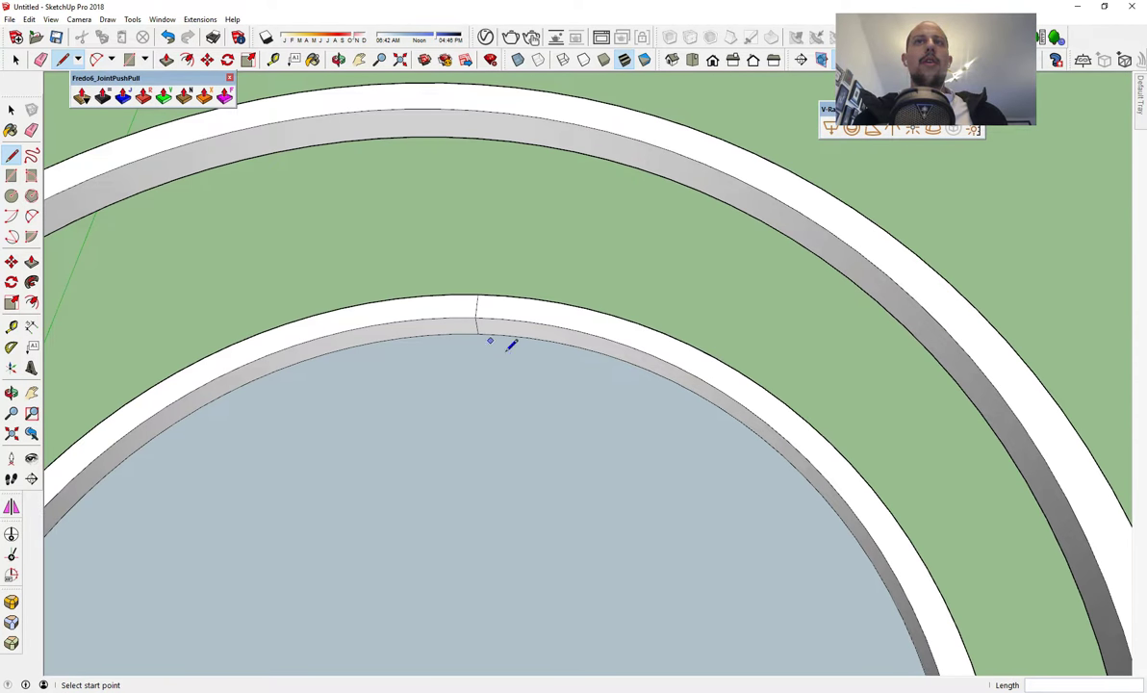
- Place parallel guides 0.5 inch to each side of the centre line on the base rail with the Tape Measure
{"action": "left_click", "coordinate": [11, 326]}
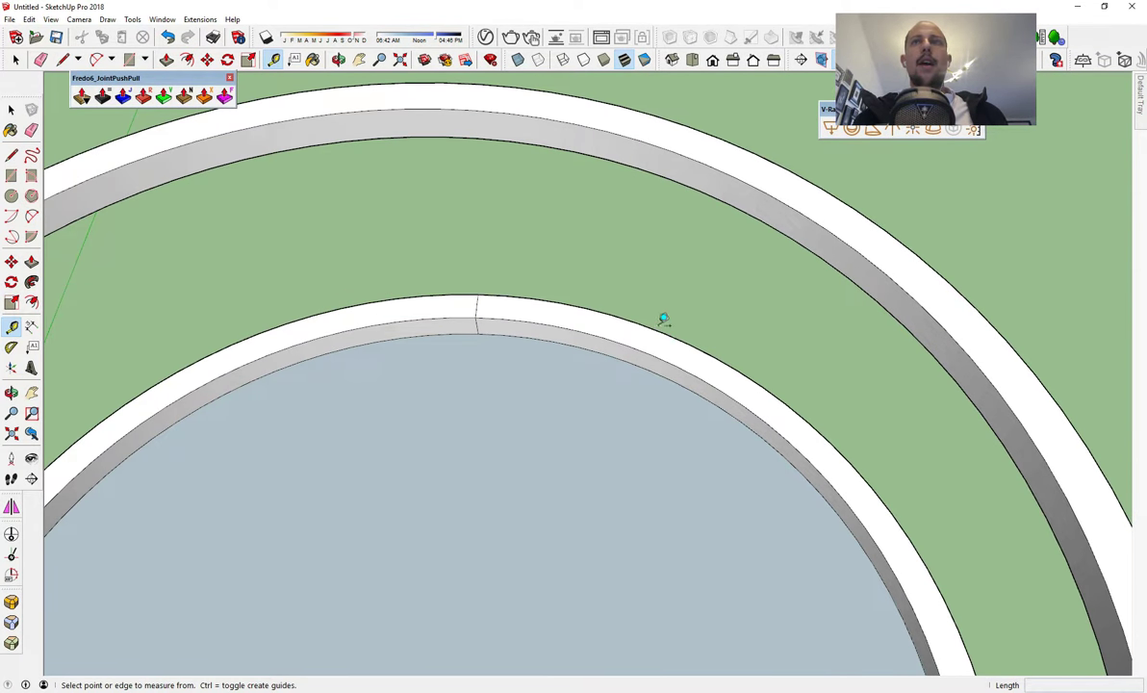
{"action": "left_click", "coordinate": [477, 305]}
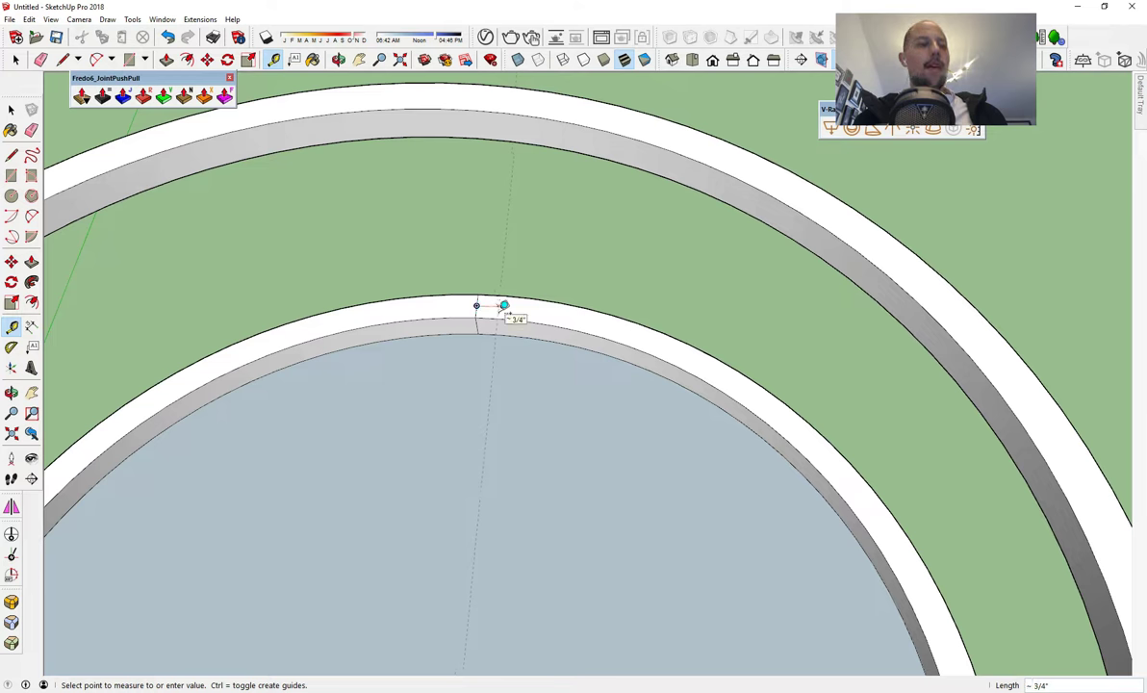
{"action": "type", "text": ".5"}
{"action": "key", "text": "Return"}
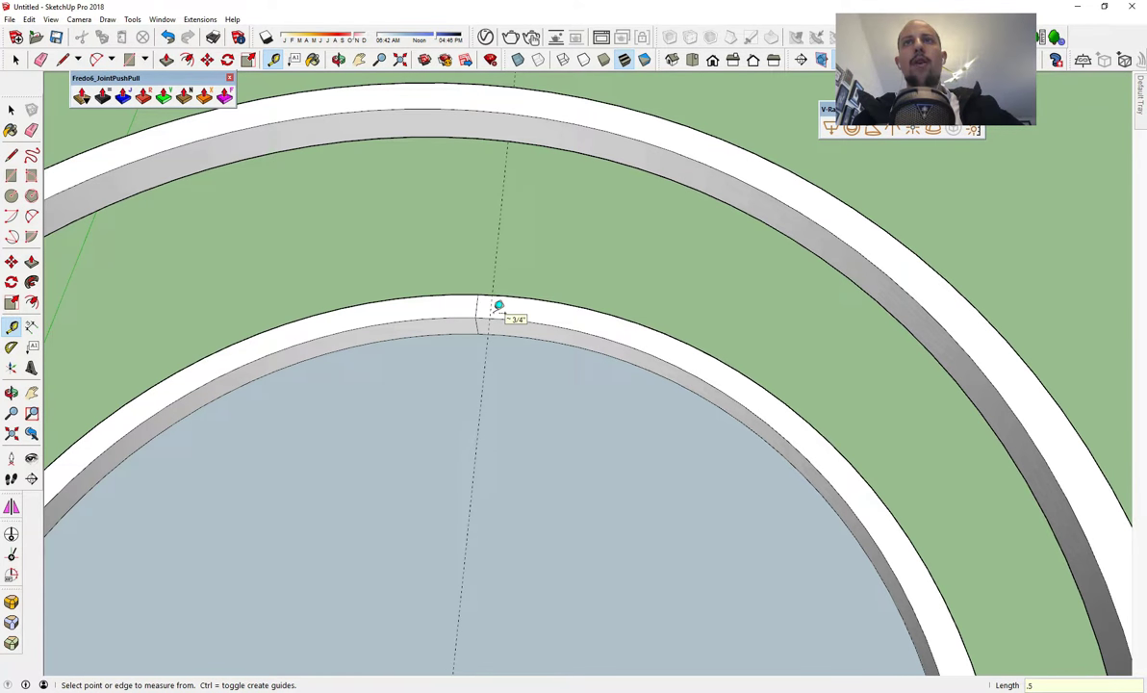
{"action": "left_click", "coordinate": [478, 304]}
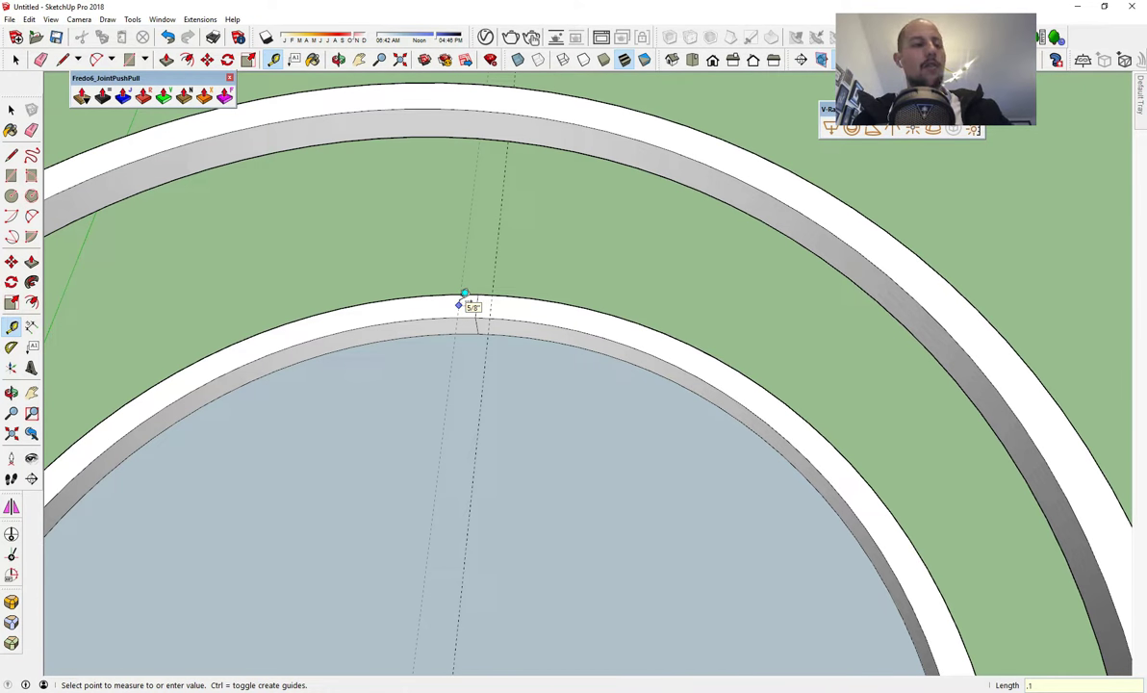
{"action": "type", "text": ".5"}
{"action": "key", "text": "Return"}
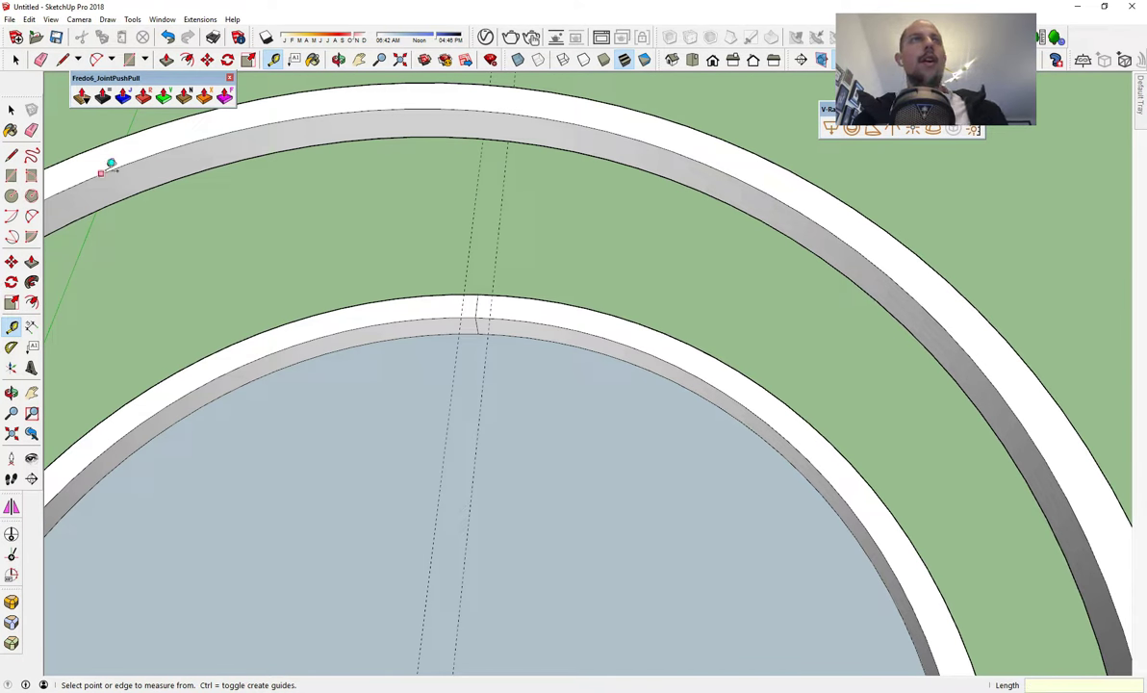
- Draw lines along both guides across the top face of the base rail to outline the central support
{"action": "left_click", "coordinate": [10, 154]}
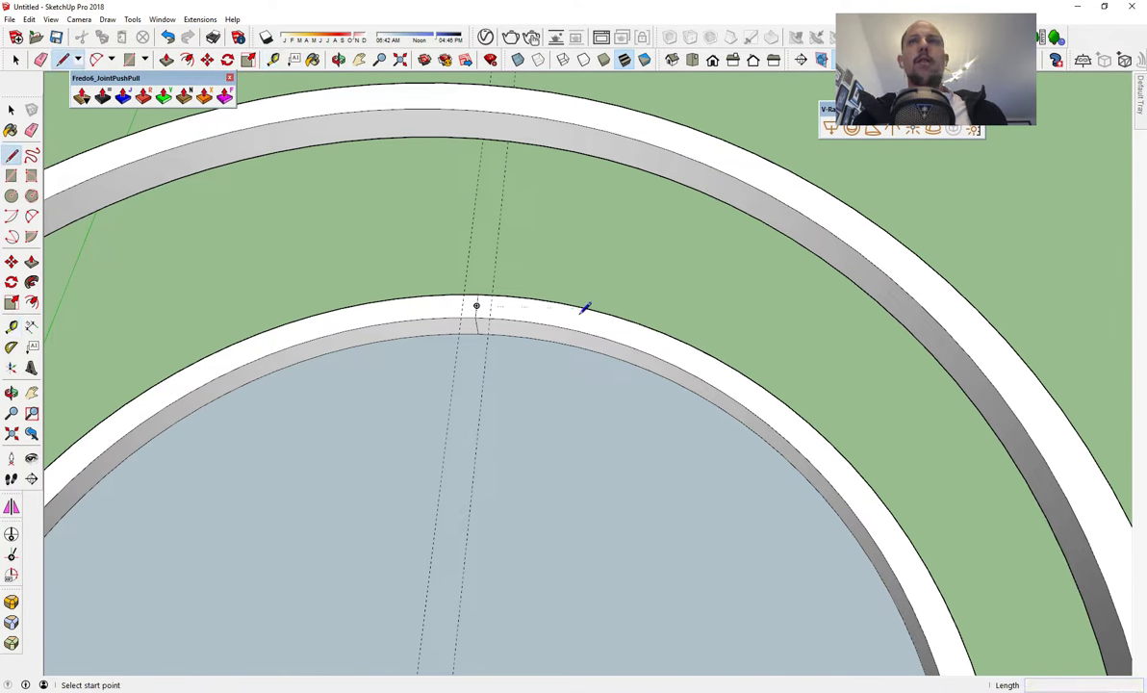
{"action": "left_click", "coordinate": [490, 314]}
{"action": "left_click", "coordinate": [491, 293]}
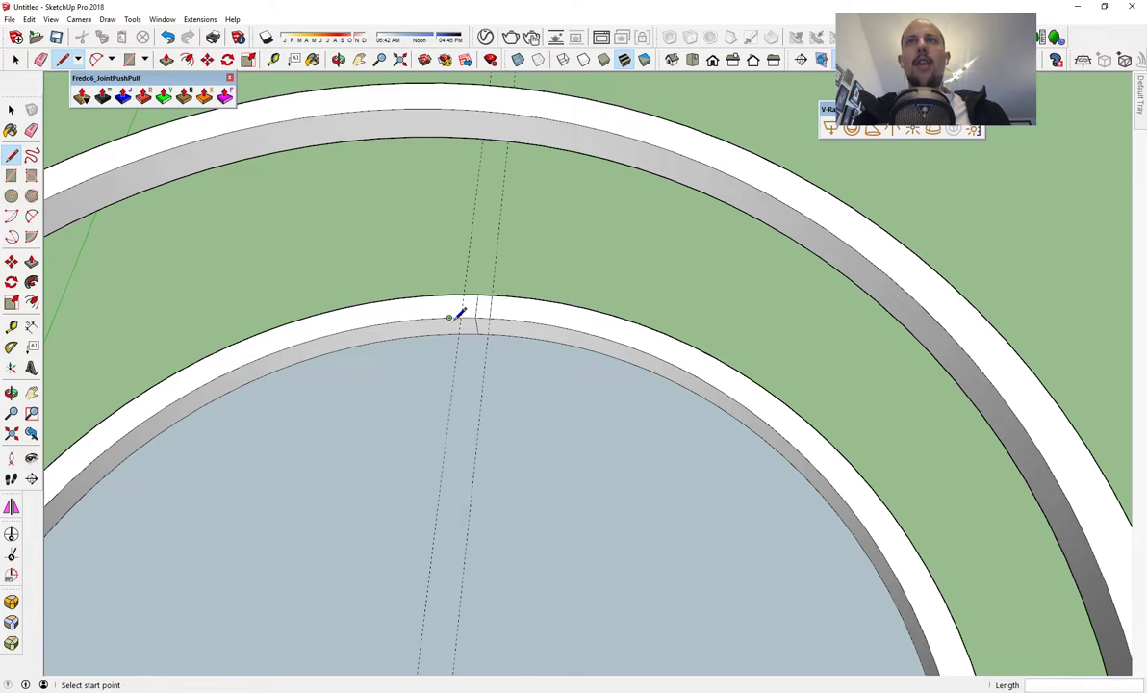
{"action": "key", "text": "space"}
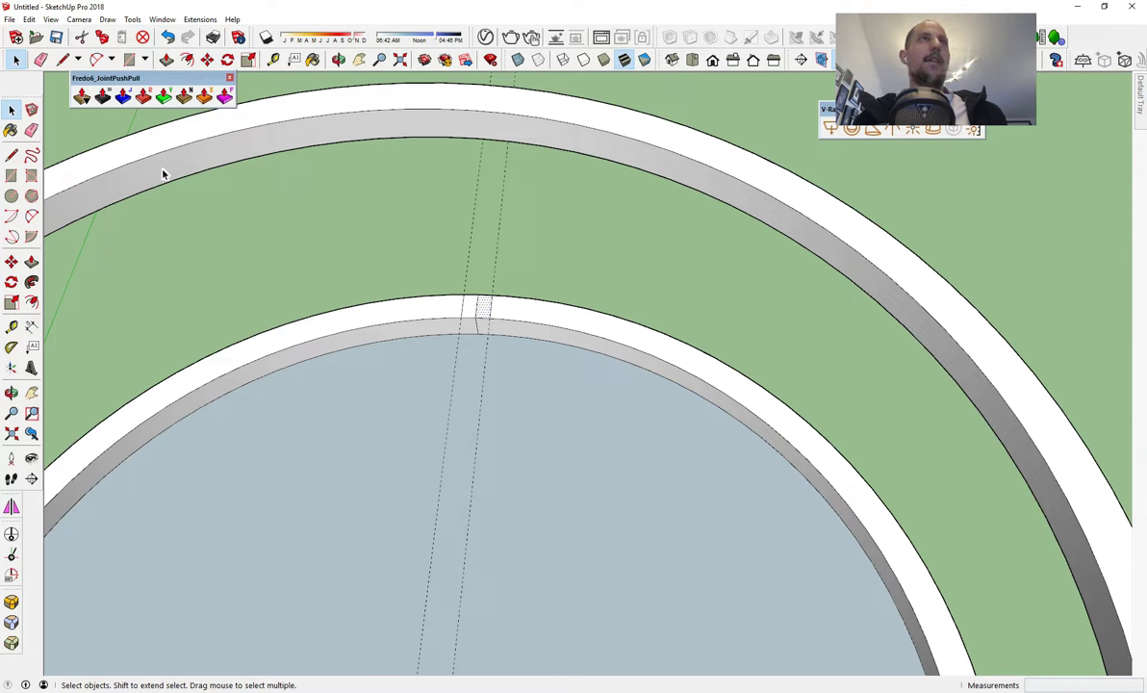
- Erase the centre line on the base rail's top face and the two guides beside it
{"action": "left_click", "coordinate": [31, 129]}
{"action": "scroll", "coordinate": [568, 324], "scroll_direction": "up", "scroll_amount": 2}
{"action": "left_click", "coordinate": [451, 301]}
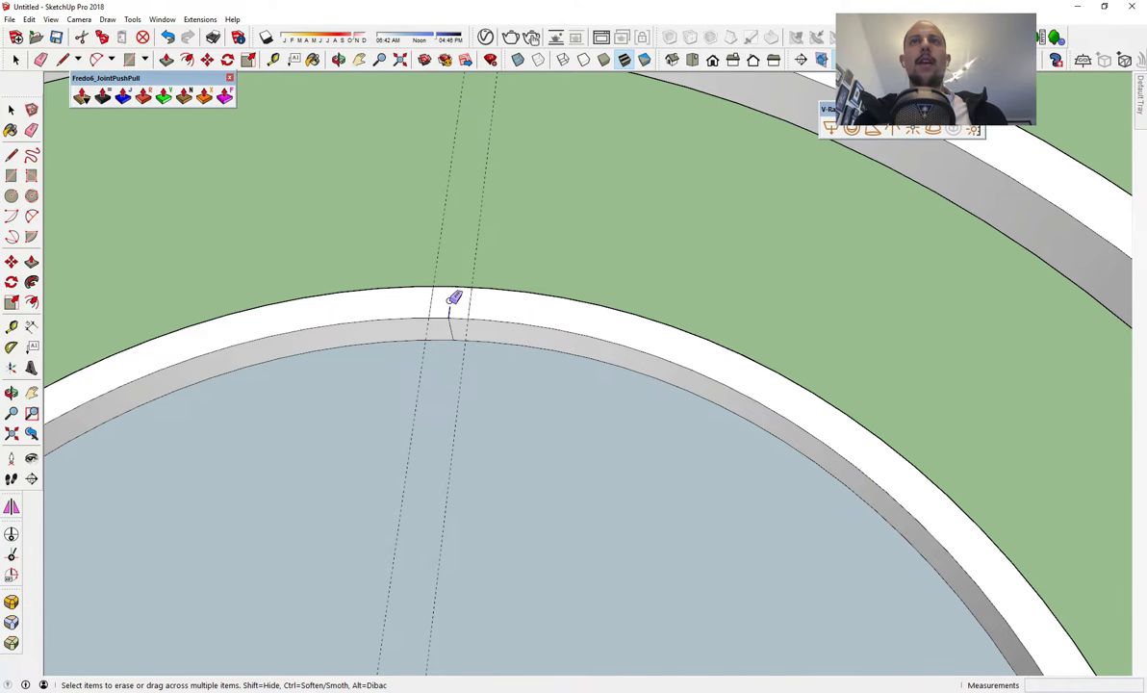
{"action": "left_click", "coordinate": [451, 329]}
{"action": "mouse_move", "coordinate": [466, 306]}
{"action": "left_mouse_down"}
{"action": "mouse_move", "coordinate": [461, 365]}
{"action": "mouse_move", "coordinate": [435, 387]}
{"action": "left_mouse_up"}
{"action": "scroll", "coordinate": [483, 316], "scroll_direction": "down", "scroll_amount": 3}
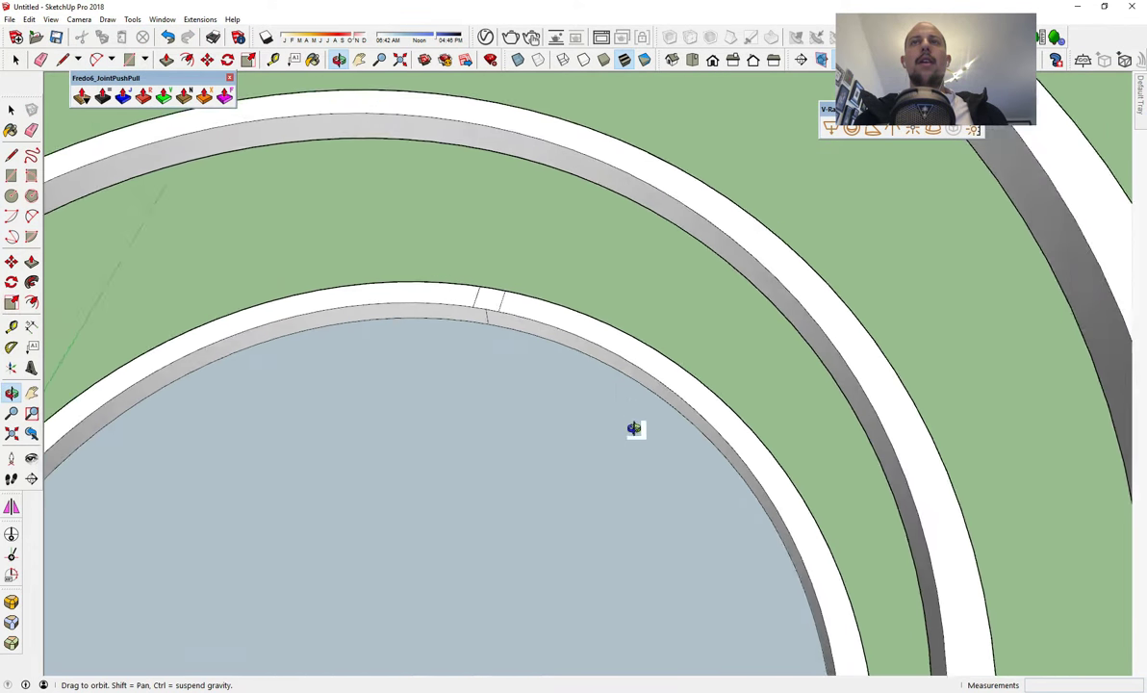
- Push/Pull the outlined strip on the base rail up to the underside of the middle rail, about 8 1/2"
{"action": "mouse_move", "coordinate": [633, 426]}
{"action": "middle_mouse_down"}
{"action": "mouse_move", "coordinate": [635, 365]}
{"action": "mouse_move", "coordinate": [461, 566]}
{"action": "middle_mouse_up"}
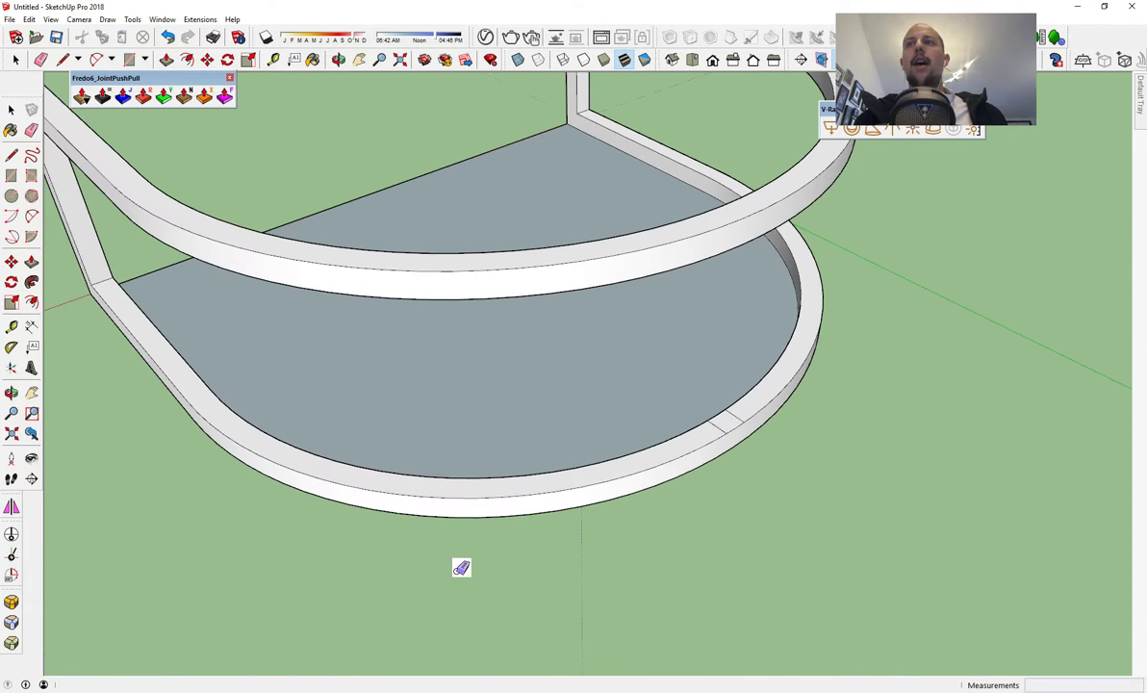
{"action": "left_click", "coordinate": [31, 262]}
{"action": "left_click", "coordinate": [715, 411]}
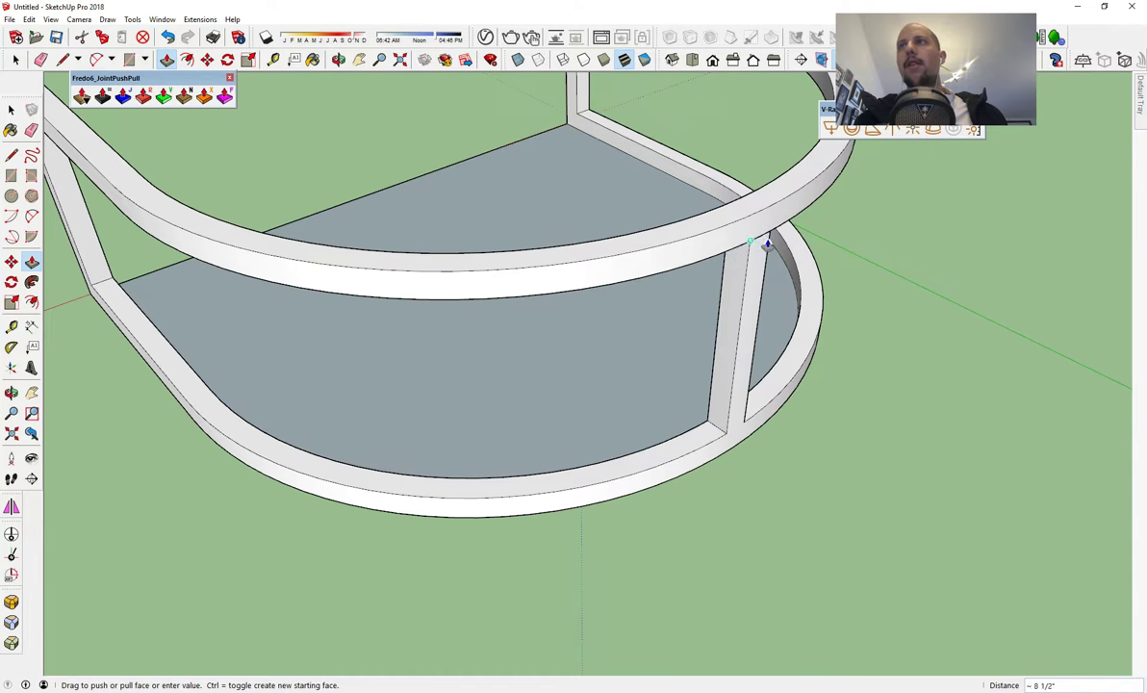
{"action": "left_click", "coordinate": [761, 238]}
{"action": "mouse_move", "coordinate": [761, 238]}
{"action": "middle_mouse_down"}
{"action": "mouse_move", "coordinate": [759, 295]}
{"action": "mouse_move", "coordinate": [423, 184]}
{"action": "middle_mouse_up"}
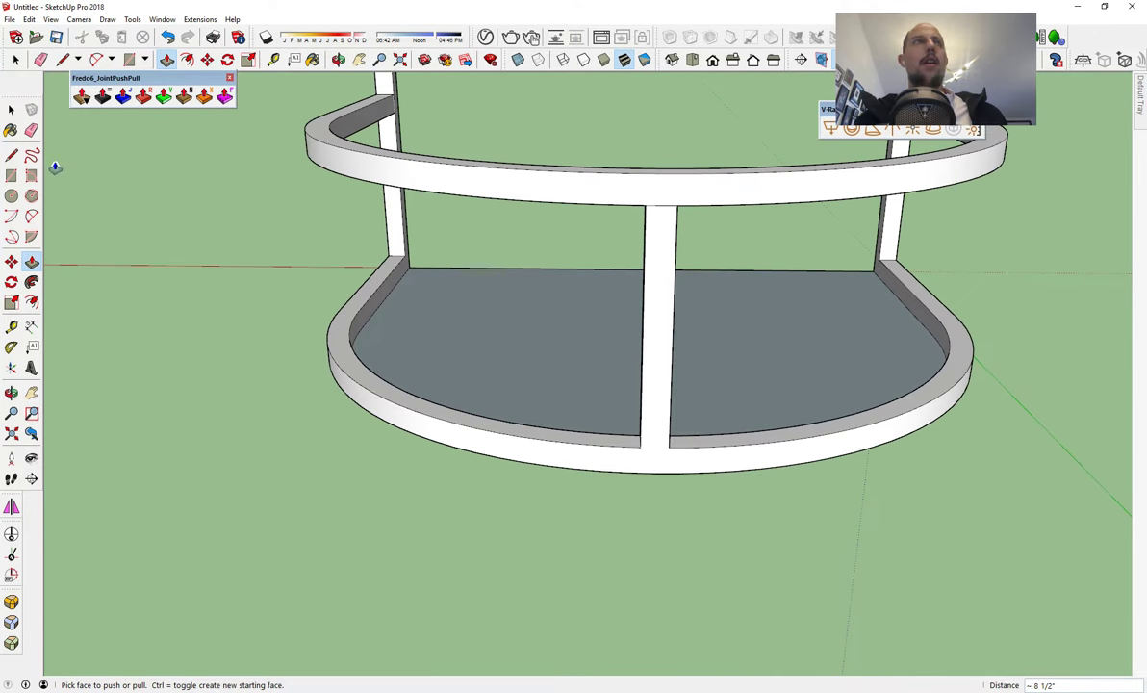
- Erase the leftover edges where the central support meets the middle rail, on its outer and inner sides
{"action": "left_click", "coordinate": [32, 130]}
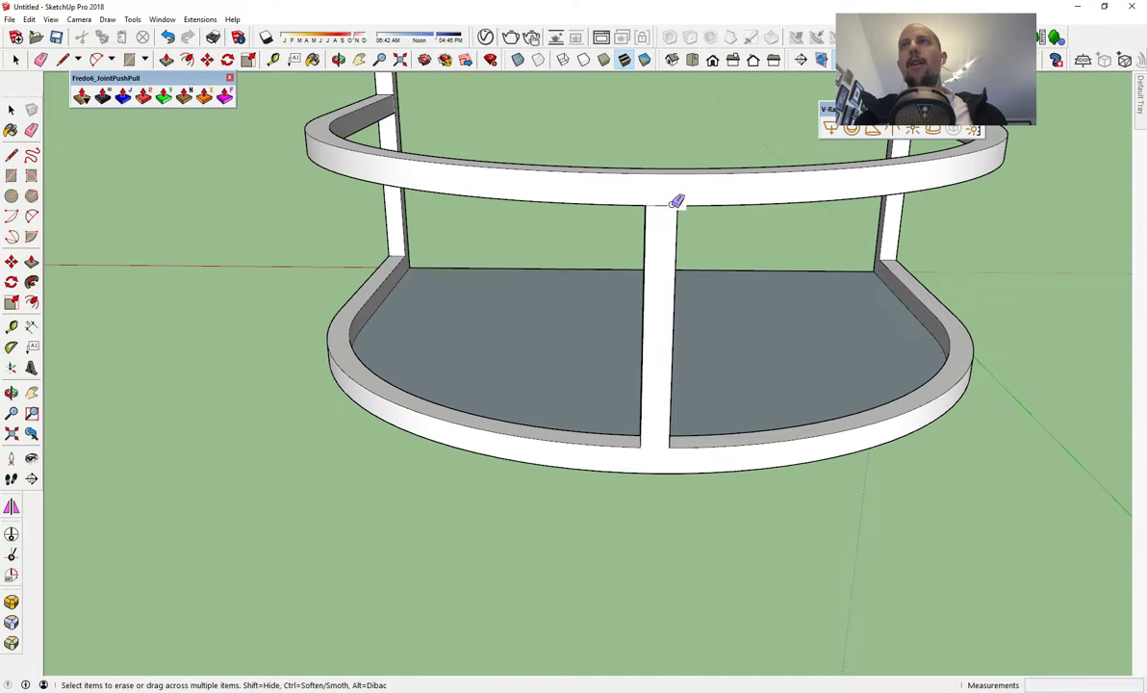
{"action": "middle_click_drag", "start_coordinate": [302, 257], "coordinate": [1127, 404]}
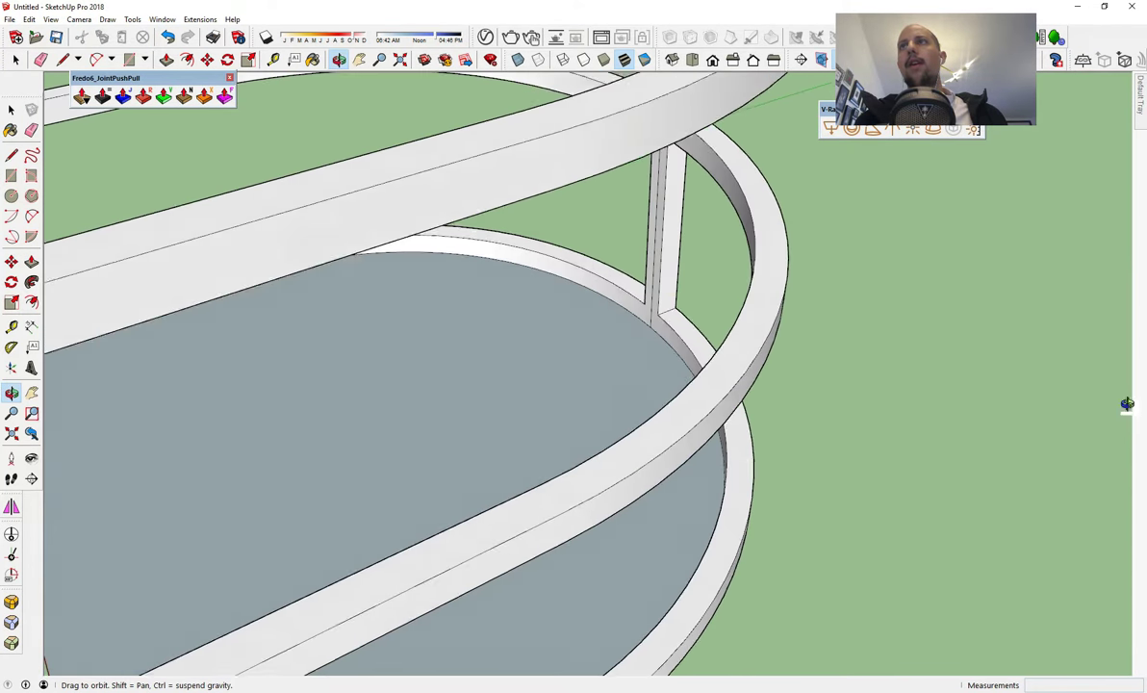
{"action": "middle_click_drag", "start_coordinate": [677, 246], "coordinate": [913, 197]}
{"action": "middle_click_drag", "start_coordinate": [568, 180], "coordinate": [576, 126]}
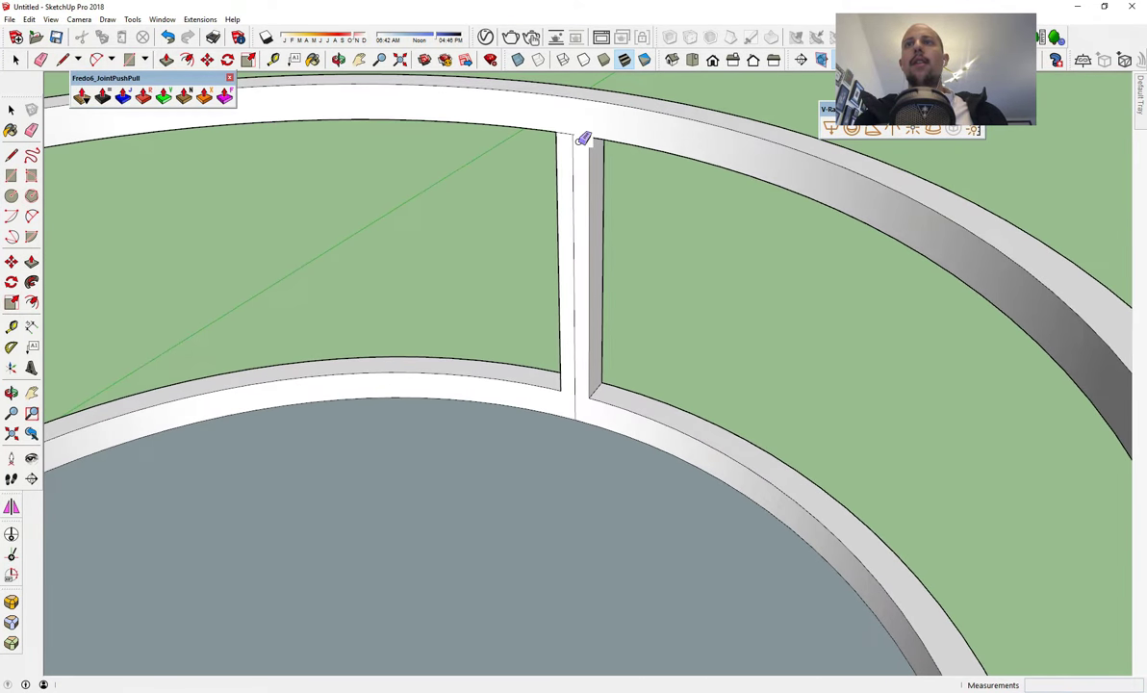
{"action": "left_click_drag", "start_coordinate": [566, 135], "coordinate": [576, 138]}
{"action": "scroll", "coordinate": [585, 149], "scroll_direction": "down", "scroll_amount": 3}
{"action": "key", "text": "space"}
{"action": "mouse_move", "coordinate": [603, 214]}
{"action": "middle_mouse_down"}
{"action": "mouse_move", "coordinate": [657, 207]}
{"action": "mouse_move", "coordinate": [660, 335]}
{"action": "mouse_move", "coordinate": [622, 290]}
{"action": "middle_mouse_up"}
{"action": "scroll", "coordinate": [657, 210], "scroll_direction": "down", "scroll_amount": 5}
{"action": "scroll", "coordinate": [630, 296], "scroll_direction": "down", "scroll_amount": 5}
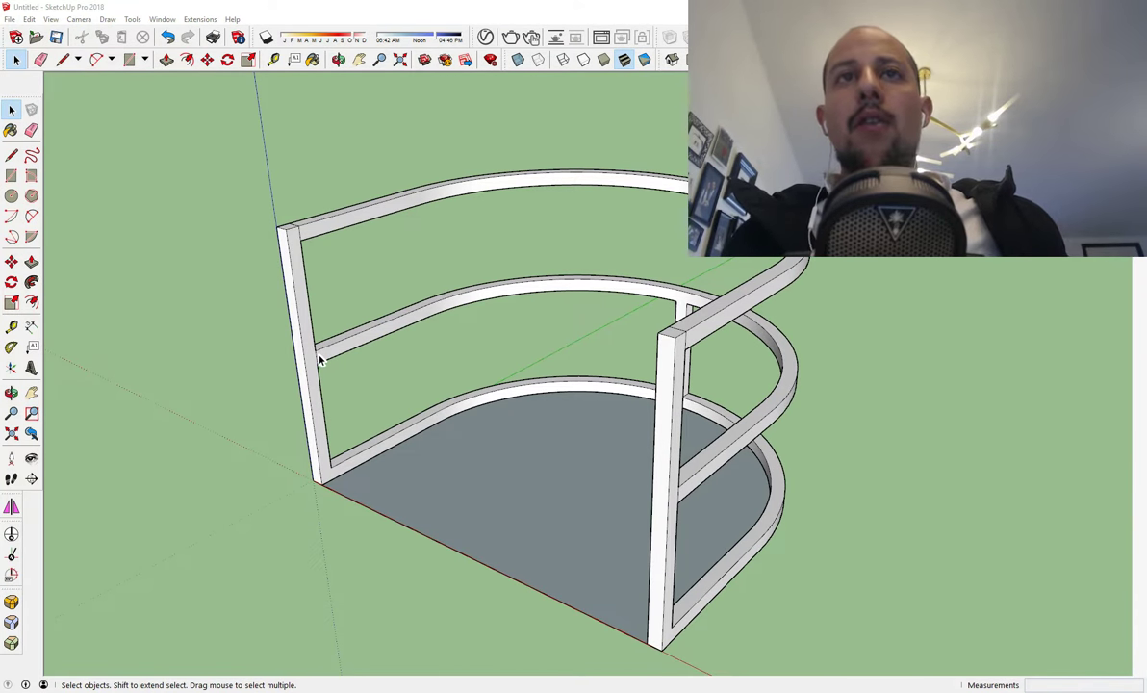
- Check the chair photo in the browser, and draw two 1" lines across the front post's inner face at the middle rail's upper and lower edges
{"action": "middle_click_drag", "start_coordinate": [311, 353], "coordinate": [302, 330]}
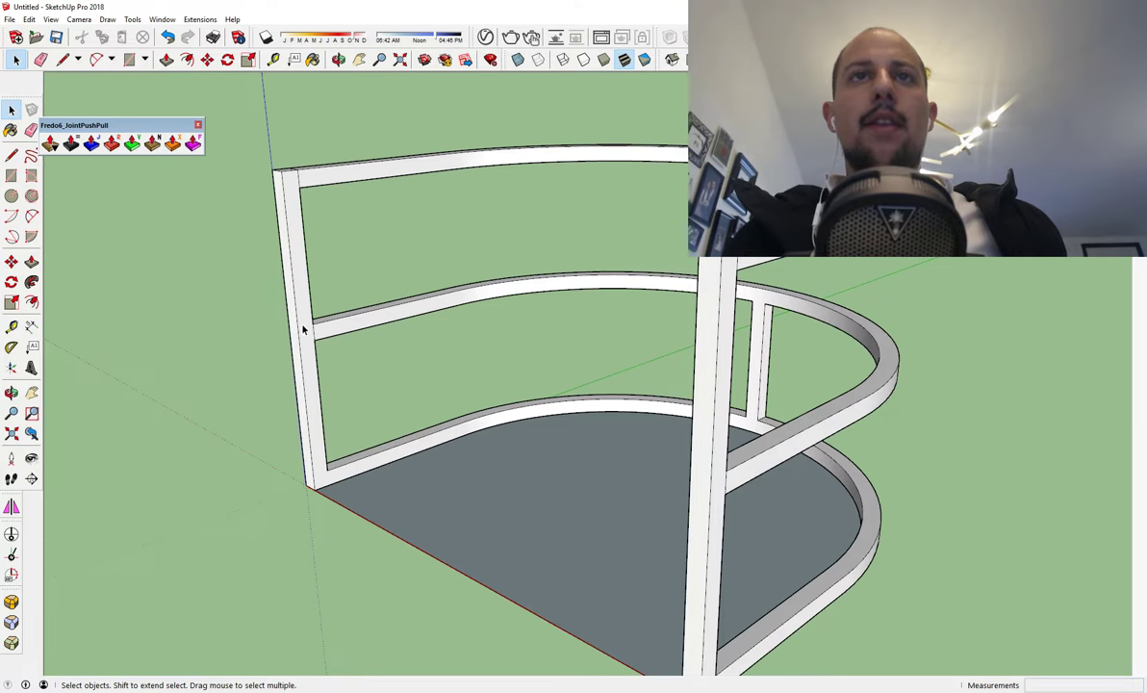
{"action": "key", "text": "alt+Tab"}
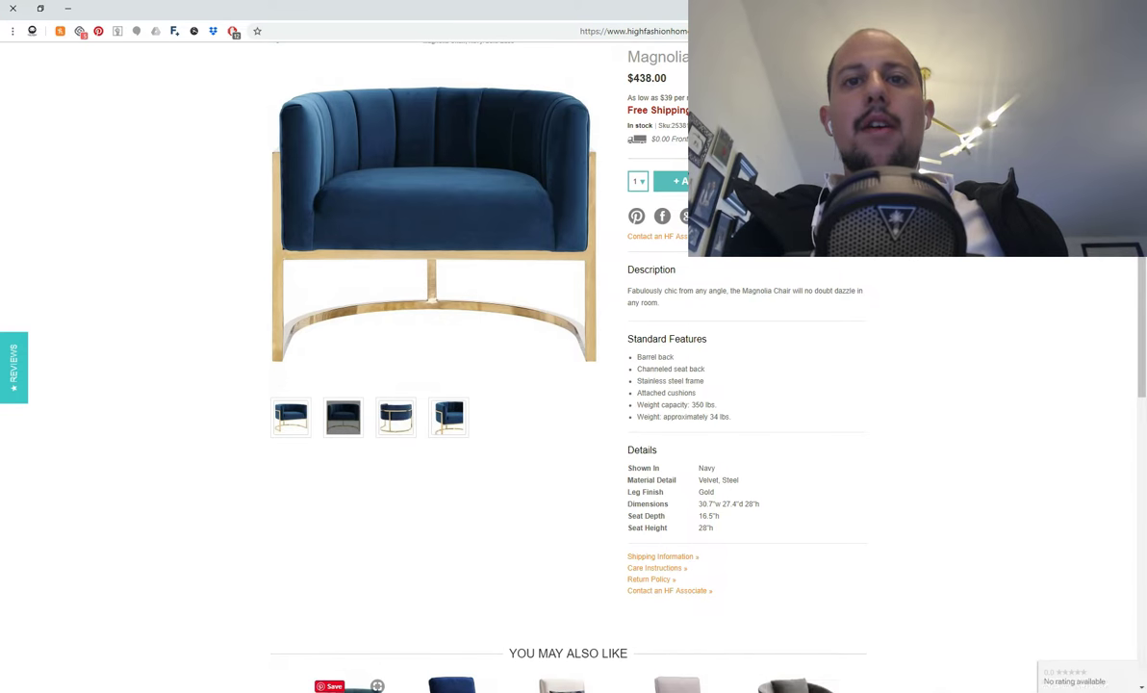
{"action": "key", "text": "alt+Tab"}
{"action": "double_click", "coordinate": [292, 290]}
{"action": "scroll", "coordinate": [311, 343], "scroll_direction": "up", "scroll_amount": 3}
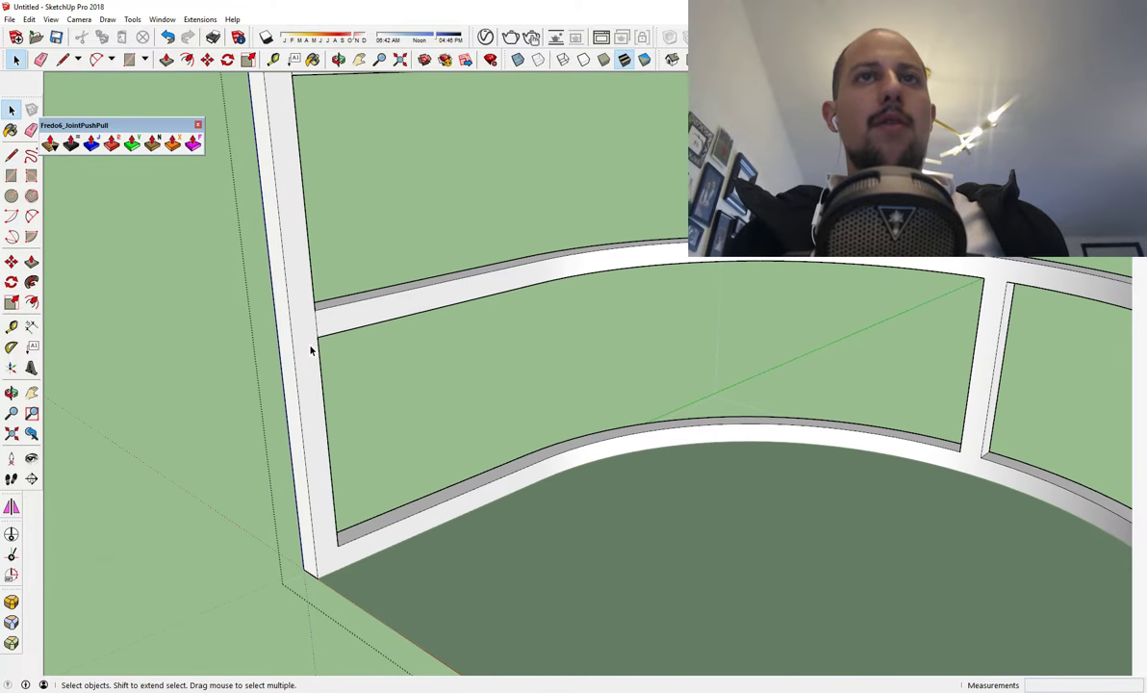
{"action": "left_click", "coordinate": [10, 155]}
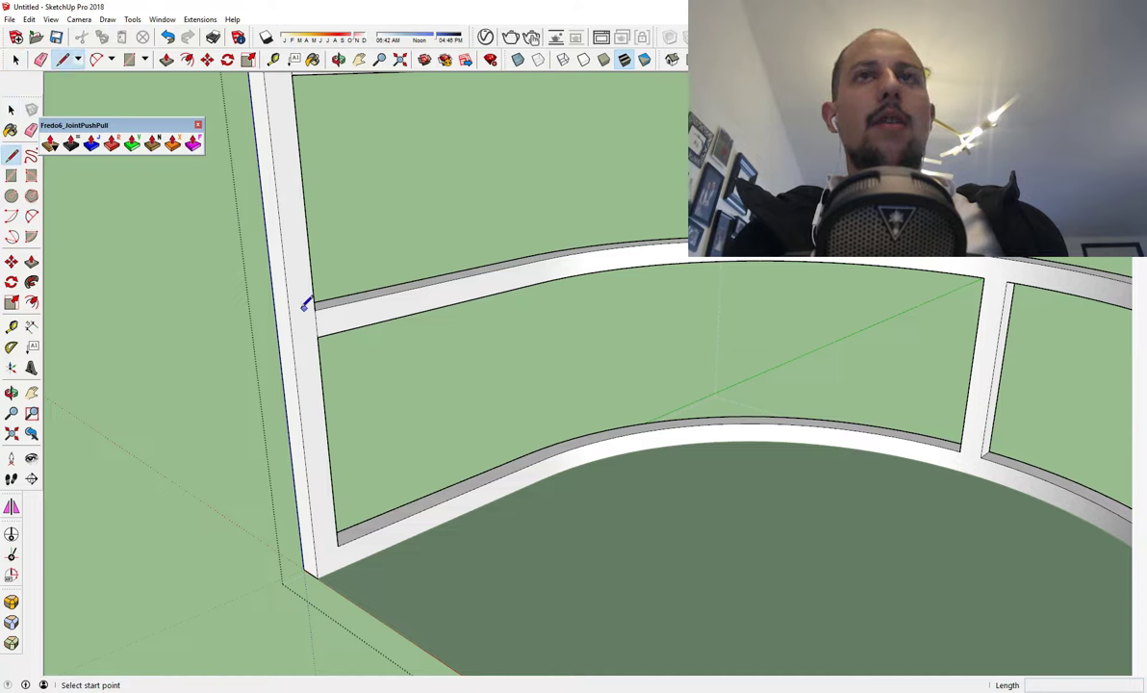
{"action": "left_click", "coordinate": [315, 309]}
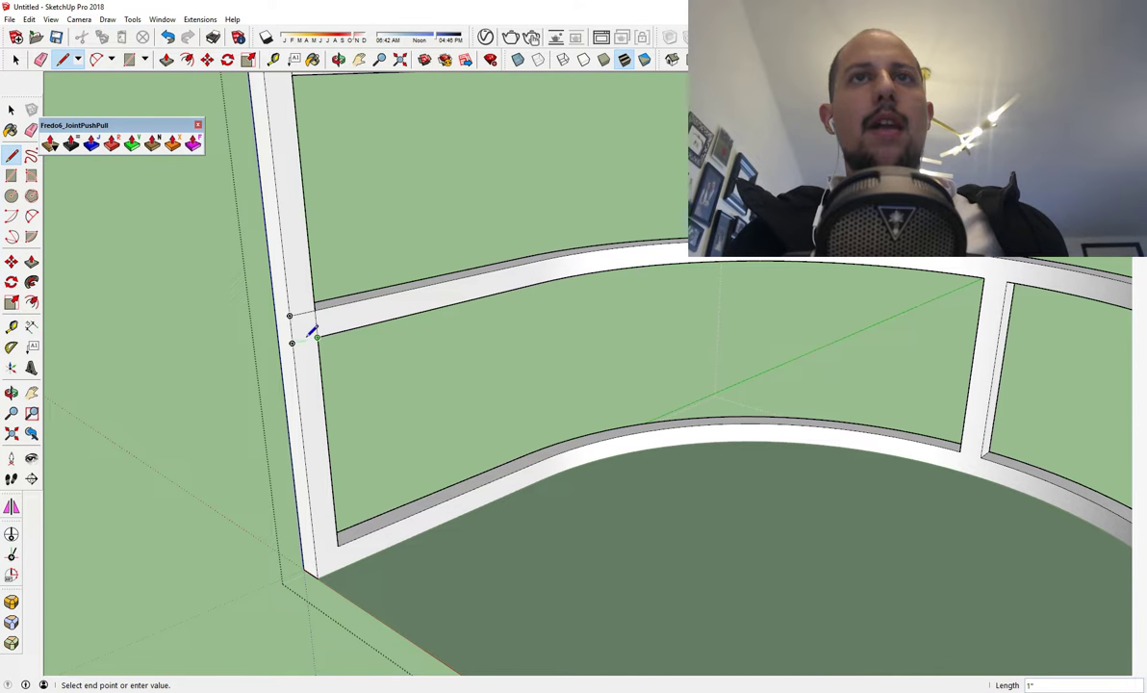
{"action": "key", "text": "space"}
{"action": "left_click", "coordinate": [361, 219]}
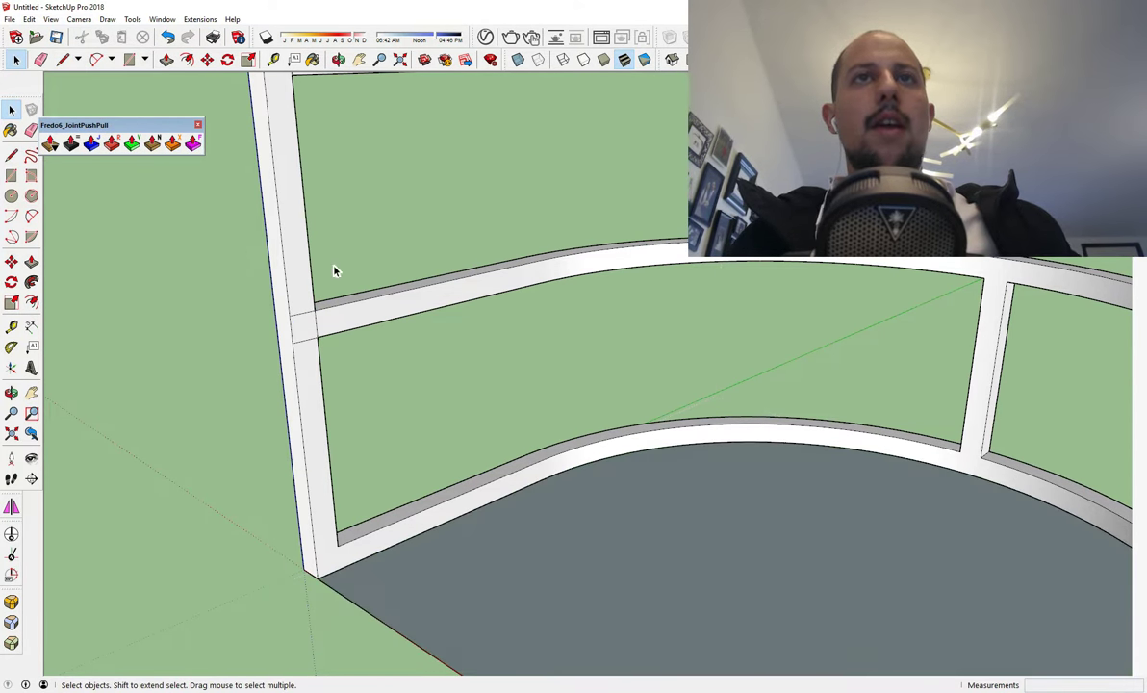
- Draw a rectangle between the two lines on the post's inner face and turn it into a group
{"action": "left_click", "coordinate": [10, 175]}
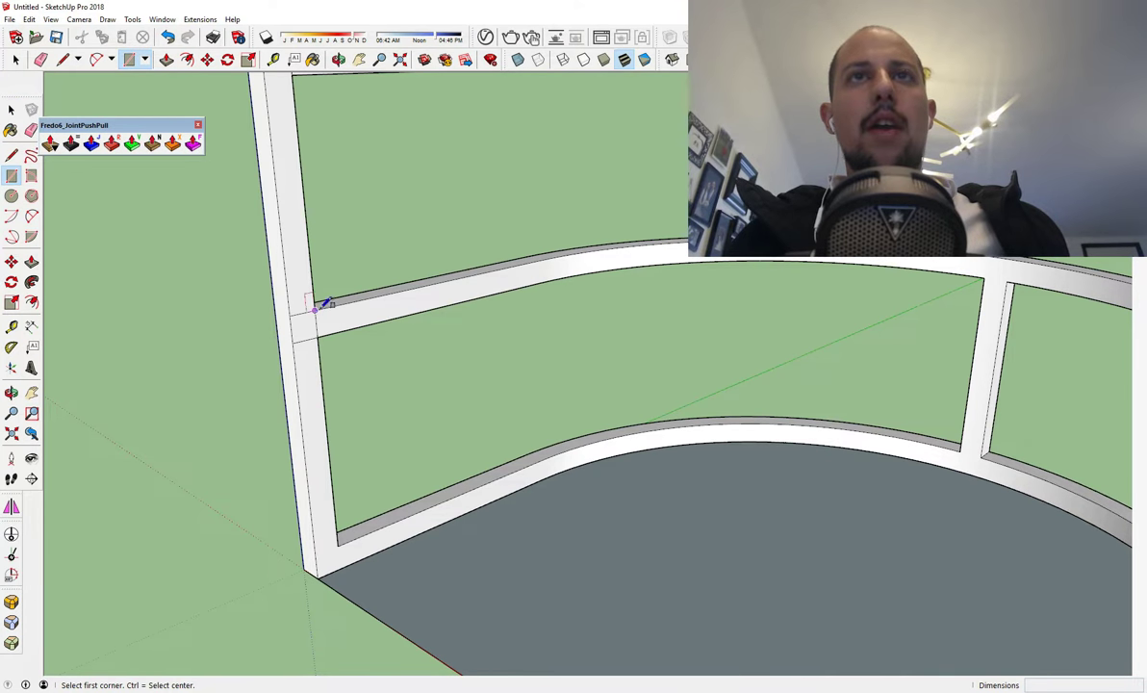
{"action": "left_click", "coordinate": [316, 309]}
{"action": "left_click", "coordinate": [293, 343]}
{"action": "key", "text": "space"}
{"action": "scroll", "coordinate": [318, 375], "scroll_direction": "down", "scroll_amount": 4}
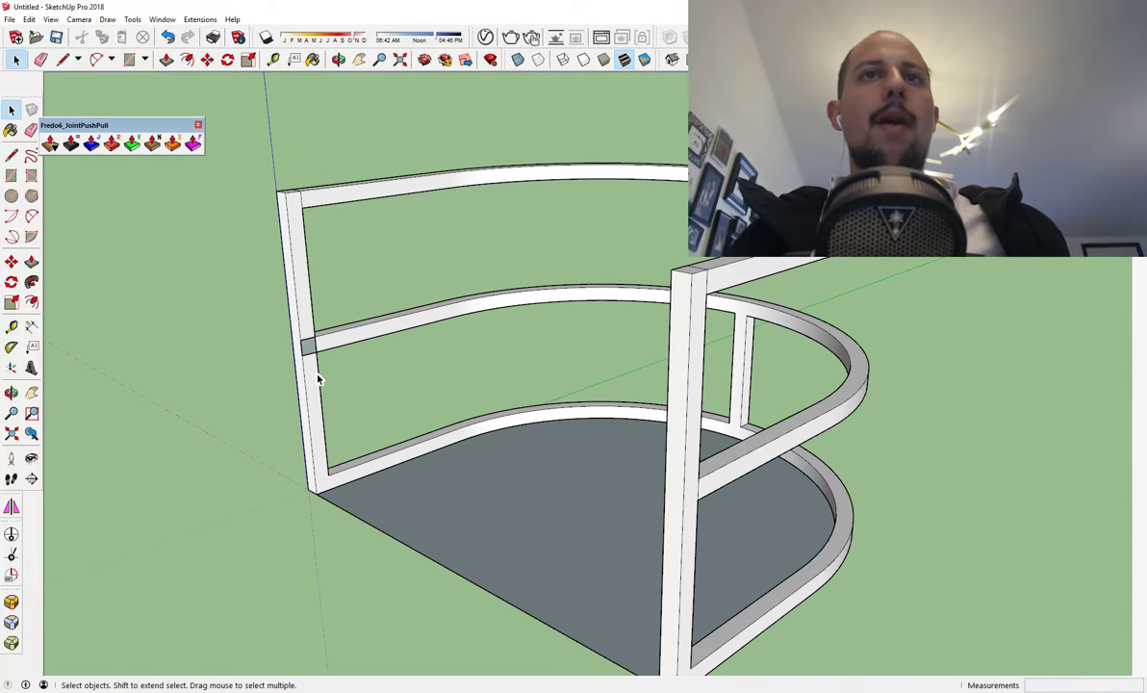
{"action": "left_click", "coordinate": [334, 339]}
{"action": "left_click", "coordinate": [308, 347]}
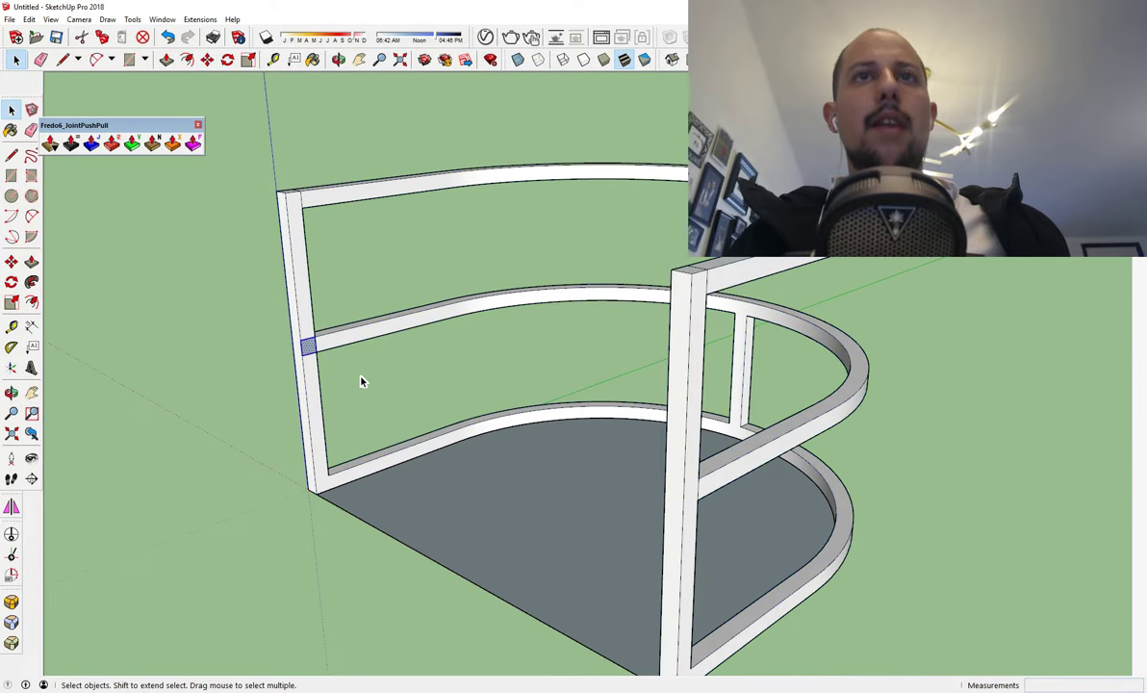
{"action": "right_click", "coordinate": [308, 353]}
{"action": "left_click", "coordinate": [383, 455]}
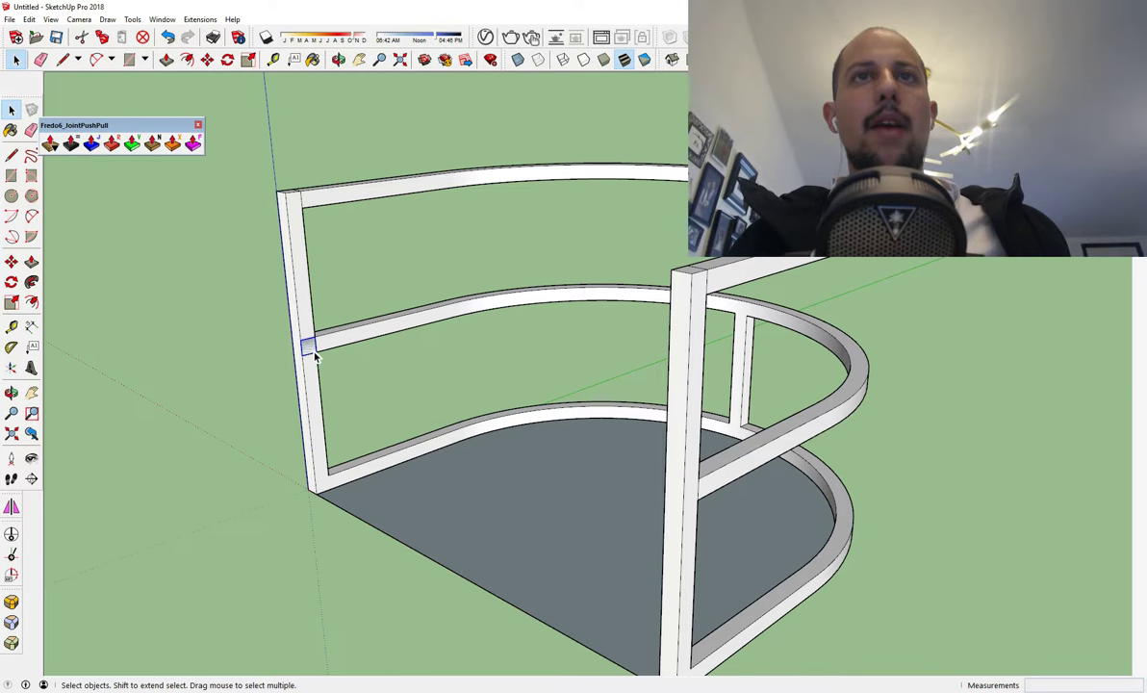
- Push/Pull the grouped rectangle across to the opposite front post, about 2' 4 11/16", to form the front rail
{"action": "scroll", "coordinate": [306, 344], "scroll_direction": "up", "scroll_amount": 3}
{"action": "double_click", "coordinate": [306, 346]}
{"action": "left_click", "coordinate": [32, 282]}
{"action": "left_click", "coordinate": [32, 261]}
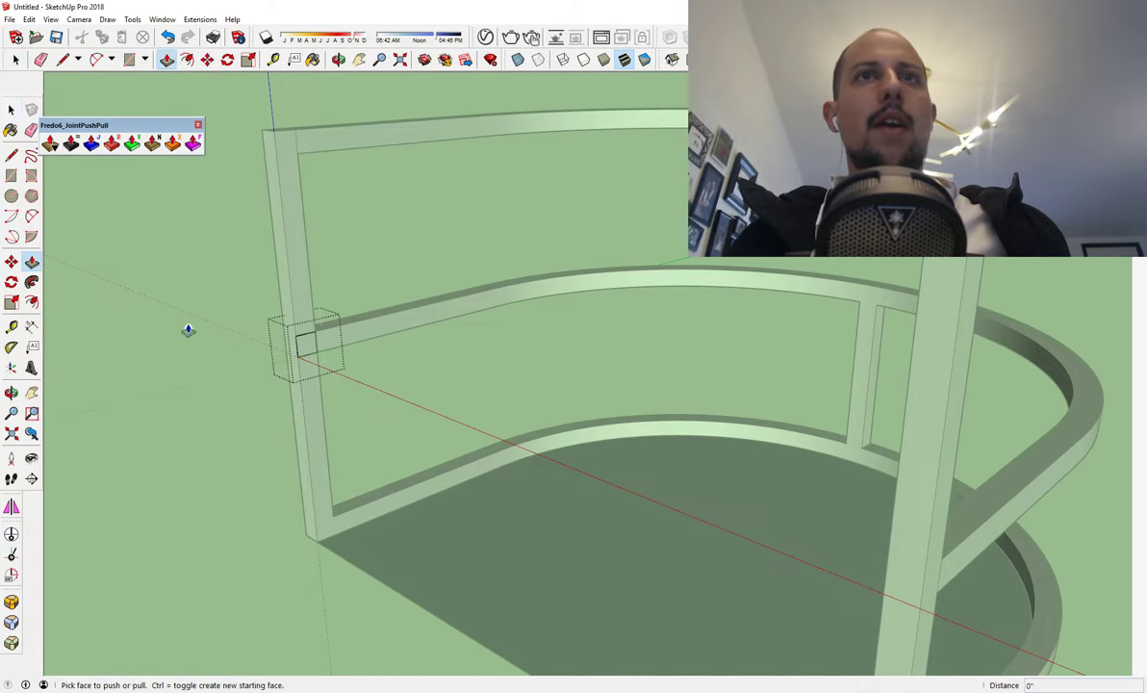
{"action": "left_click", "coordinate": [307, 347]}
{"action": "left_click", "coordinate": [887, 556]}
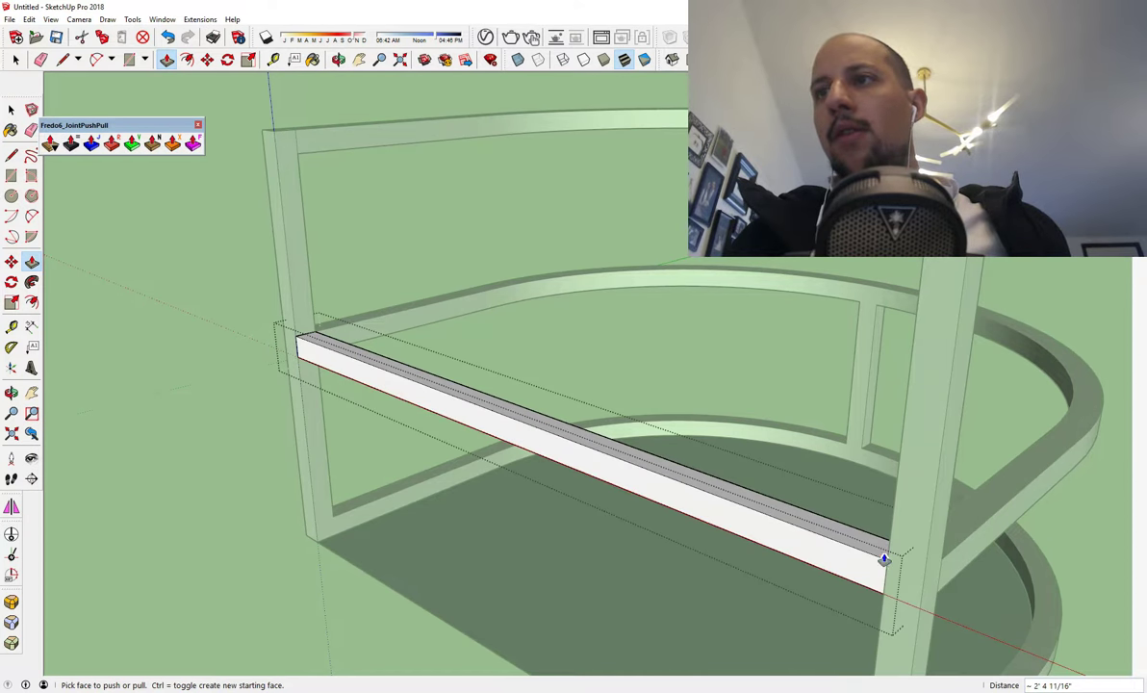
{"action": "key", "text": "space"}
- Round all edges of the main frame with the 3D Round Corner tool, declining to abort the geometry generation
{"action": "middle_click_drag", "start_coordinate": [883, 558], "coordinate": [978, 481]}
{"action": "left_click", "coordinate": [978, 481]}
{"action": "scroll", "coordinate": [953, 478], "scroll_direction": "down", "scroll_amount": 1}
{"action": "triple_click", "coordinate": [454, 359]}
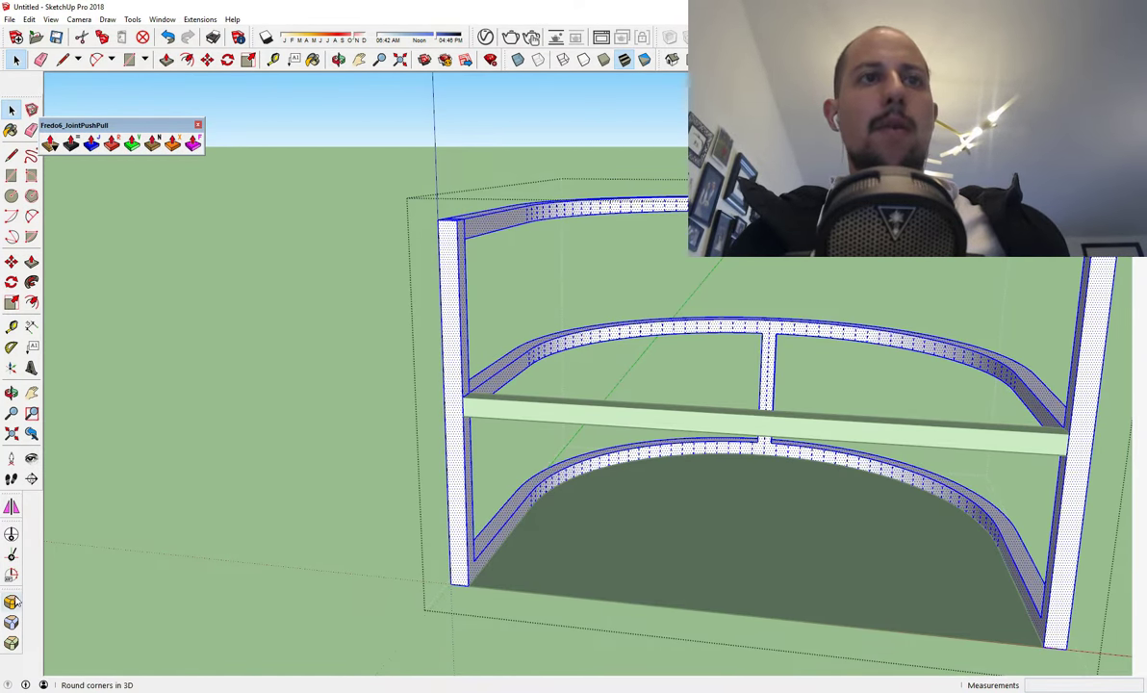
{"action": "left_click", "coordinate": [334, 408]}
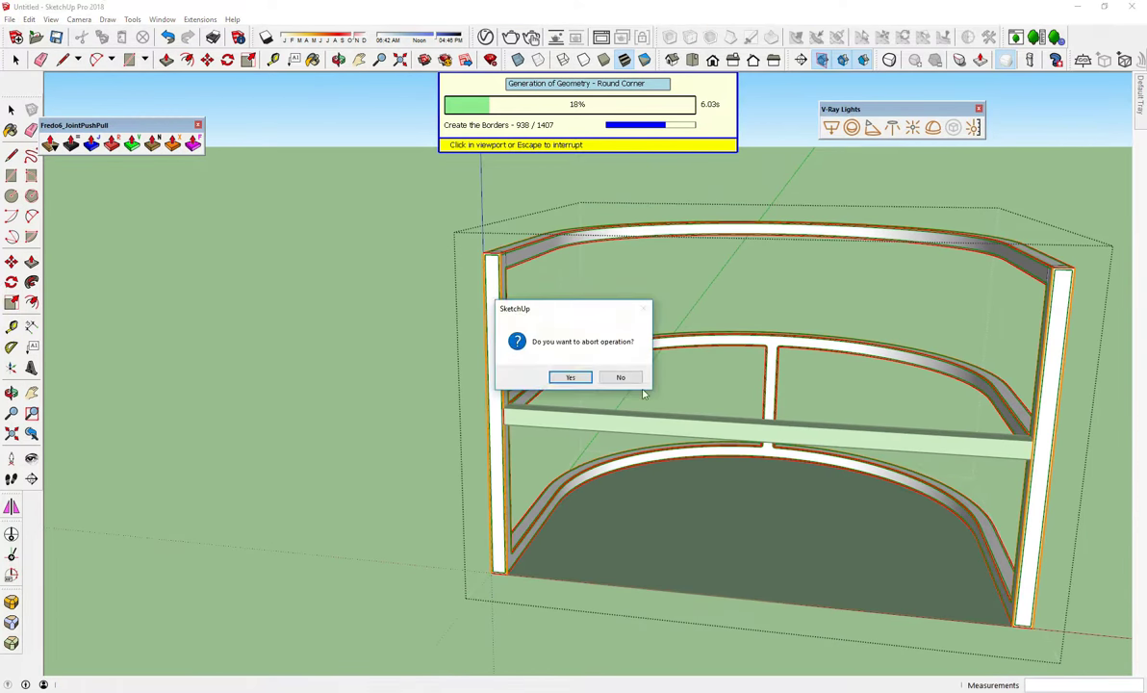
{"action": "left_click", "coordinate": [617, 376]}
{"action": "left_click", "coordinate": [618, 377]}
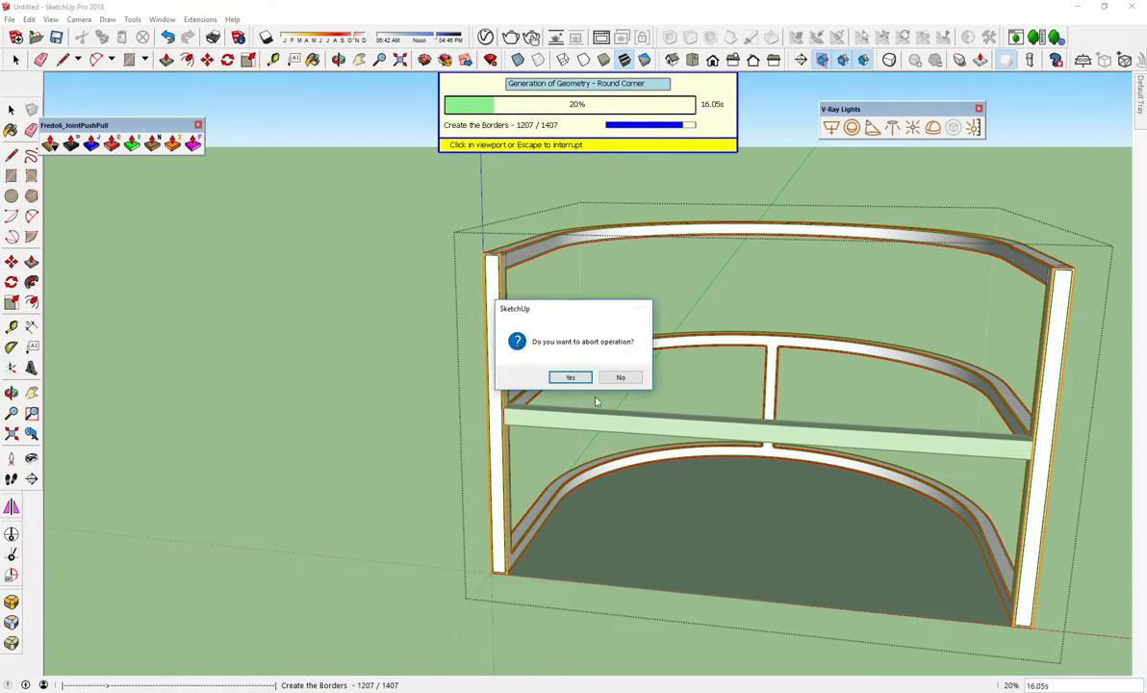
{"action": "left_click", "coordinate": [619, 378]}
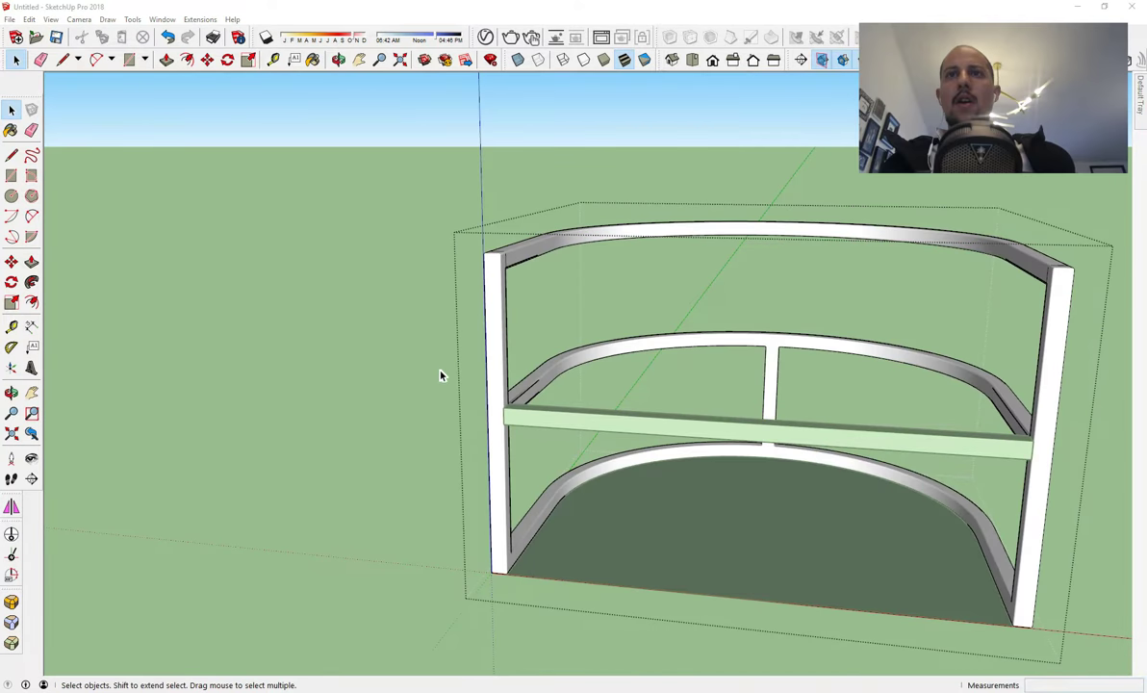
- Examine the rounded edges of the frame where the rails join the front post
{"action": "middle_click_drag", "start_coordinate": [440, 377], "coordinate": [276, 379]}
{"action": "scroll", "coordinate": [409, 361], "scroll_direction": "up", "scroll_amount": 3}
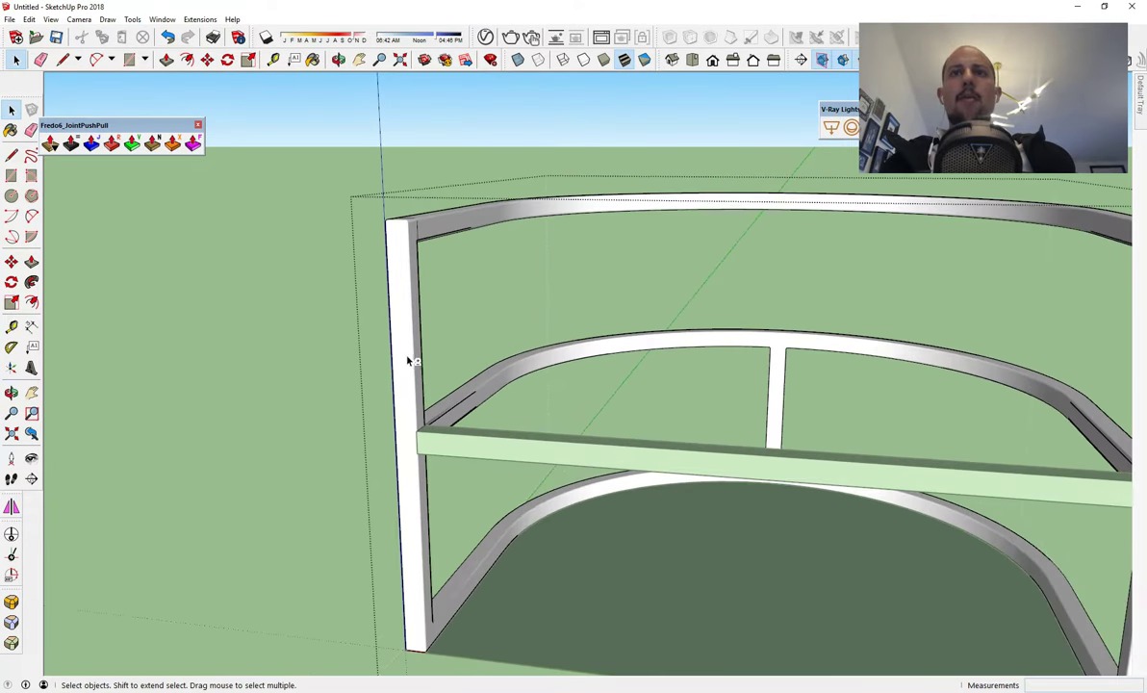
{"action": "middle_click_drag", "start_coordinate": [479, 423], "coordinate": [214, 503]}
{"action": "scroll", "coordinate": [470, 515], "scroll_direction": "up", "scroll_amount": 3}
{"action": "scroll", "coordinate": [120, 441], "scroll_direction": "up", "scroll_amount": 2}
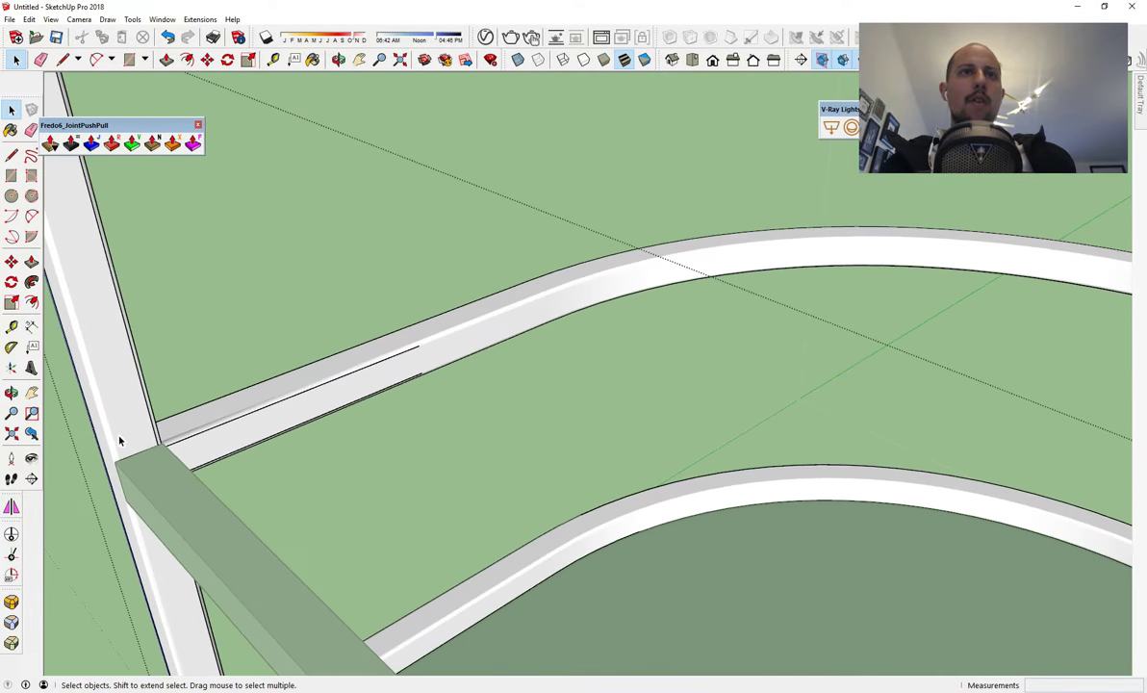
{"action": "mouse_move", "coordinate": [120, 441]}
{"action": "middle_mouse_down"}
{"action": "mouse_move", "coordinate": [379, 435]}
{"action": "mouse_move", "coordinate": [197, 348]}
{"action": "mouse_move", "coordinate": [461, 440]}
{"action": "mouse_move", "coordinate": [317, 335]}
{"action": "mouse_move", "coordinate": [353, 384]}
{"action": "mouse_move", "coordinate": [177, 197]}
{"action": "mouse_move", "coordinate": [510, 410]}
{"action": "mouse_move", "coordinate": [380, 310]}
{"action": "mouse_move", "coordinate": [351, 307]}
{"action": "mouse_move", "coordinate": [348, 330]}
{"action": "mouse_move", "coordinate": [491, 402]}
{"action": "mouse_move", "coordinate": [387, 390]}
{"action": "mouse_move", "coordinate": [712, 395]}
{"action": "middle_mouse_up"}
{"action": "scroll", "coordinate": [353, 364], "scroll_direction": "up", "scroll_amount": 2}
{"action": "scroll", "coordinate": [336, 453], "scroll_direction": "down", "scroll_amount": 2}
{"action": "mouse_move", "coordinate": [336, 453]}
{"action": "middle_mouse_down"}
{"action": "mouse_move", "coordinate": [739, 462]}
{"action": "mouse_move", "coordinate": [497, 350]}
{"action": "mouse_move", "coordinate": [541, 338]}
{"action": "mouse_move", "coordinate": [507, 264]}
{"action": "middle_mouse_up"}
{"action": "left_click", "coordinate": [510, 349]}
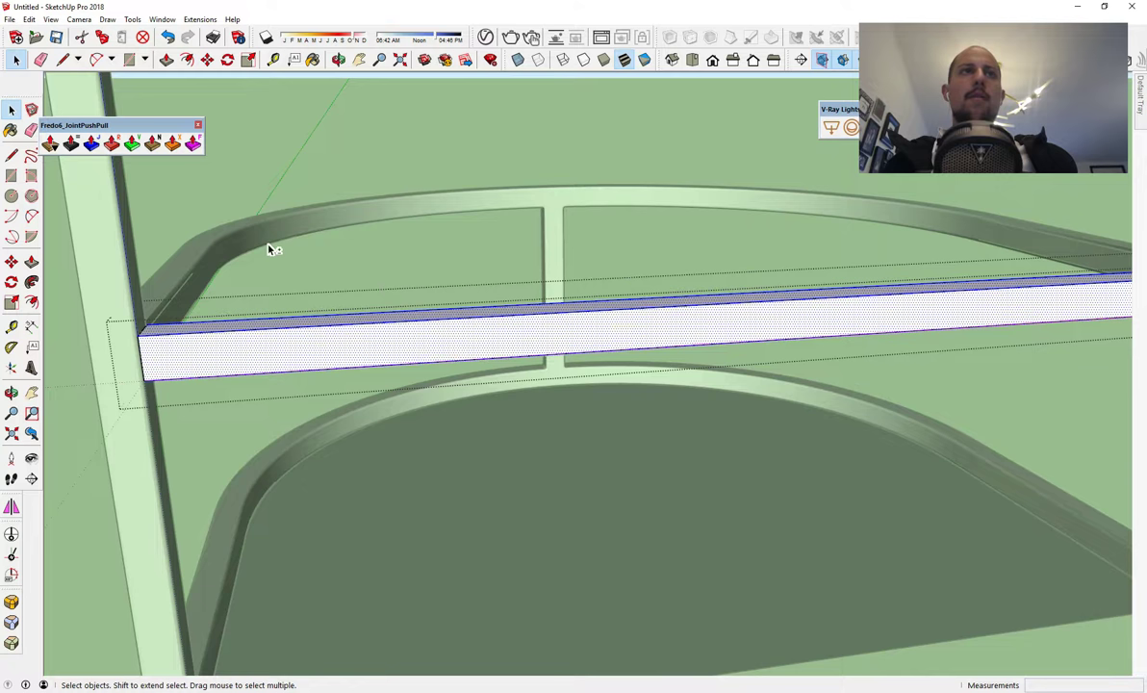
{"action": "left_click", "coordinate": [12, 602]}
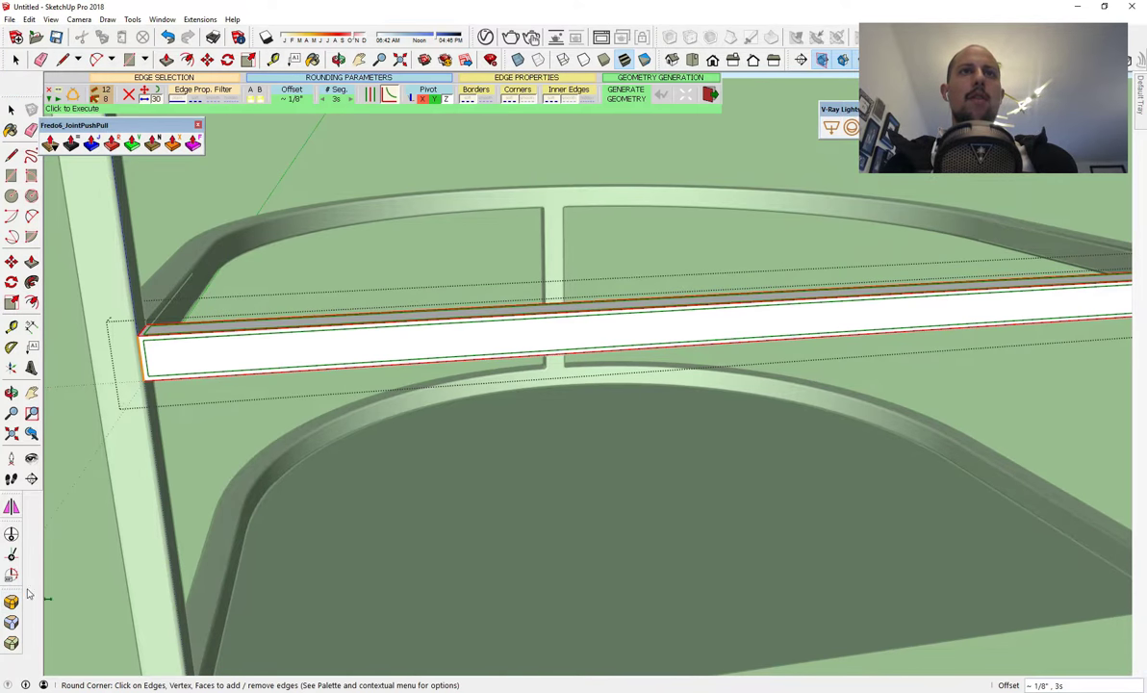
{"action": "key", "text": "space"}
- Delete the front rail's end faces where the rail meets the two front posts
{"action": "middle_click_drag", "start_coordinate": [157, 334], "coordinate": [190, 444]}
{"action": "scroll", "coordinate": [191, 444], "scroll_direction": "up", "scroll_amount": 2}
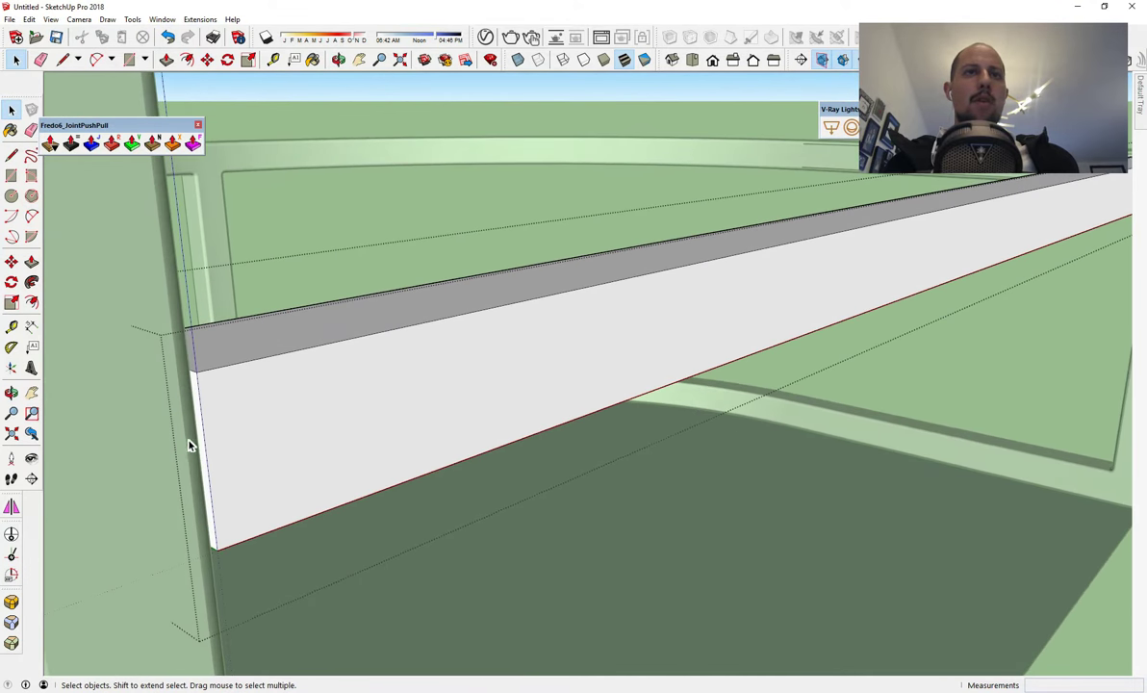
{"action": "key", "text": "Delete"}
{"action": "scroll", "coordinate": [200, 439], "scroll_direction": "down", "scroll_amount": 5}
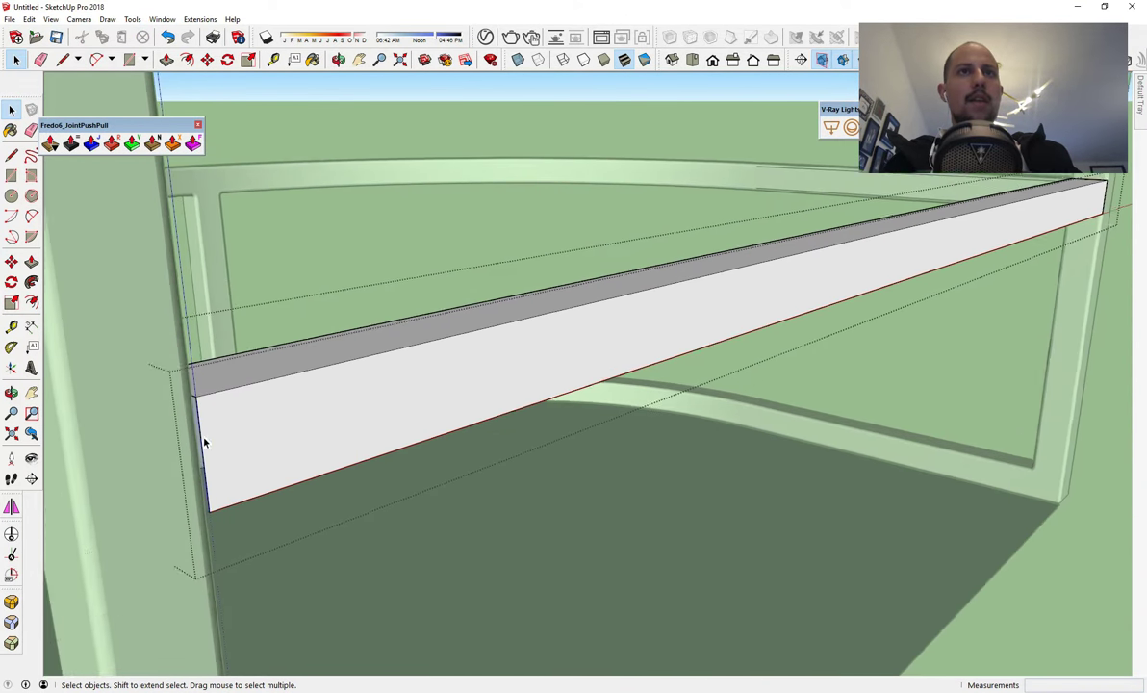
{"action": "middle_click_drag", "start_coordinate": [565, 422], "coordinate": [235, 381]}
{"action": "scroll", "coordinate": [390, 316], "scroll_direction": "up", "scroll_amount": 3}
{"action": "scroll", "coordinate": [553, 257], "scroll_direction": "up", "scroll_amount": 2}
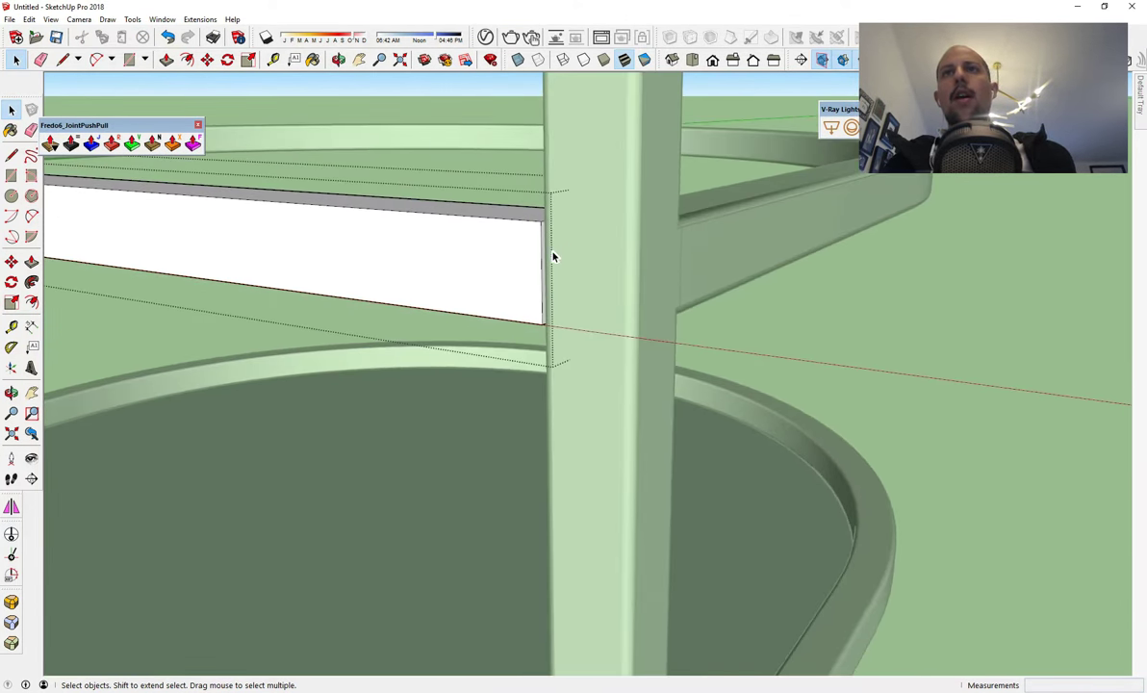
{"action": "scroll", "coordinate": [544, 289], "scroll_direction": "down", "scroll_amount": 3}
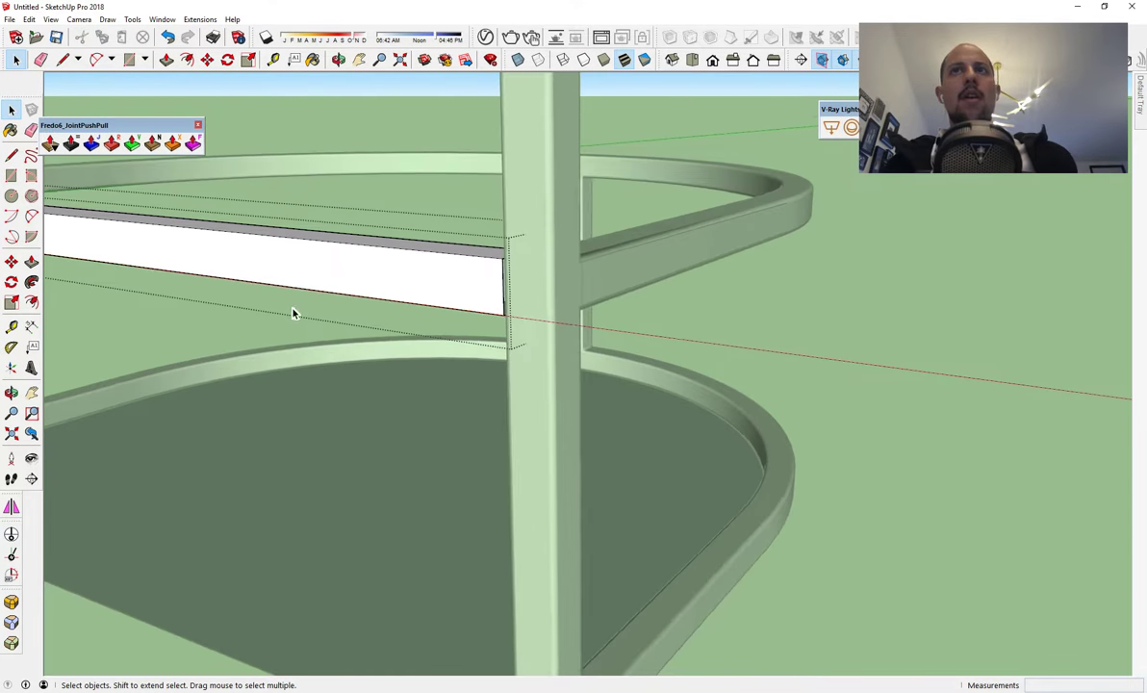
- Round the front rail's four long edges with the 3D Round Corner tool, using a 1/8" offset and 3 segments
{"action": "middle_click_drag", "start_coordinate": [295, 313], "coordinate": [499, 253]}
{"action": "left_click", "coordinate": [501, 256]}
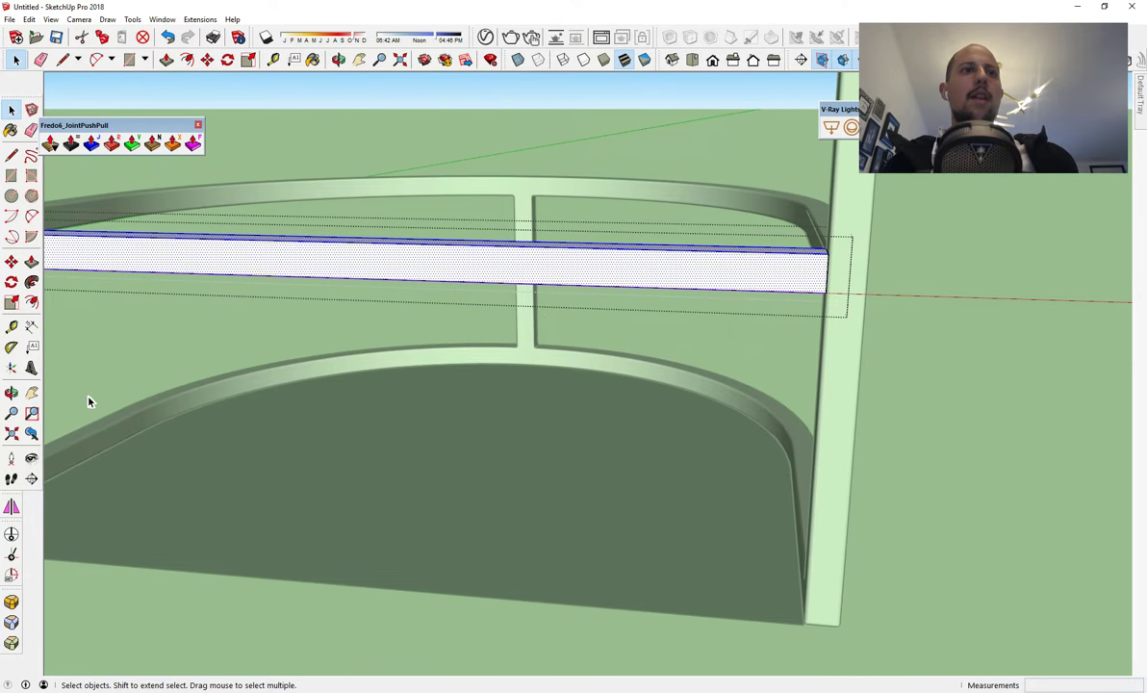
{"action": "left_click", "coordinate": [10, 604]}
{"action": "scroll", "coordinate": [424, 447], "scroll_direction": "down", "scroll_amount": 2}
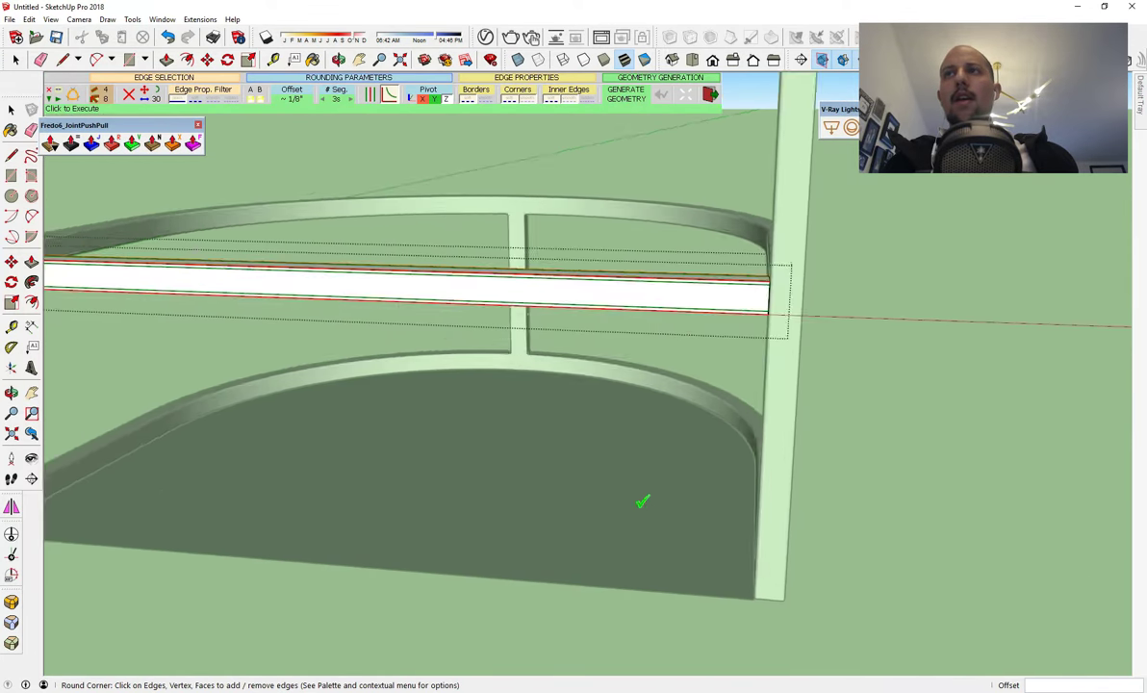
{"action": "scroll", "coordinate": [596, 452], "scroll_direction": "down", "scroll_amount": 2}
{"action": "key", "text": "Return"}
{"action": "scroll", "coordinate": [155, 334], "scroll_direction": "up", "scroll_amount": 3}
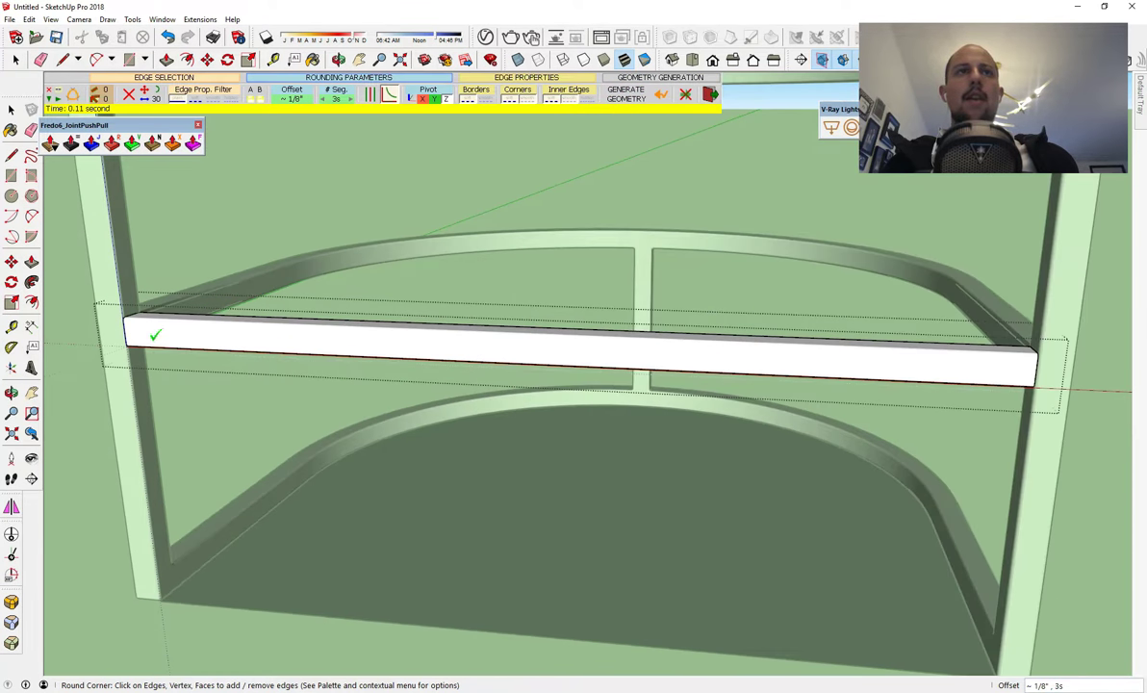
{"action": "scroll", "coordinate": [325, 302], "scroll_direction": "up", "scroll_amount": 3}
{"action": "key", "text": "space"}
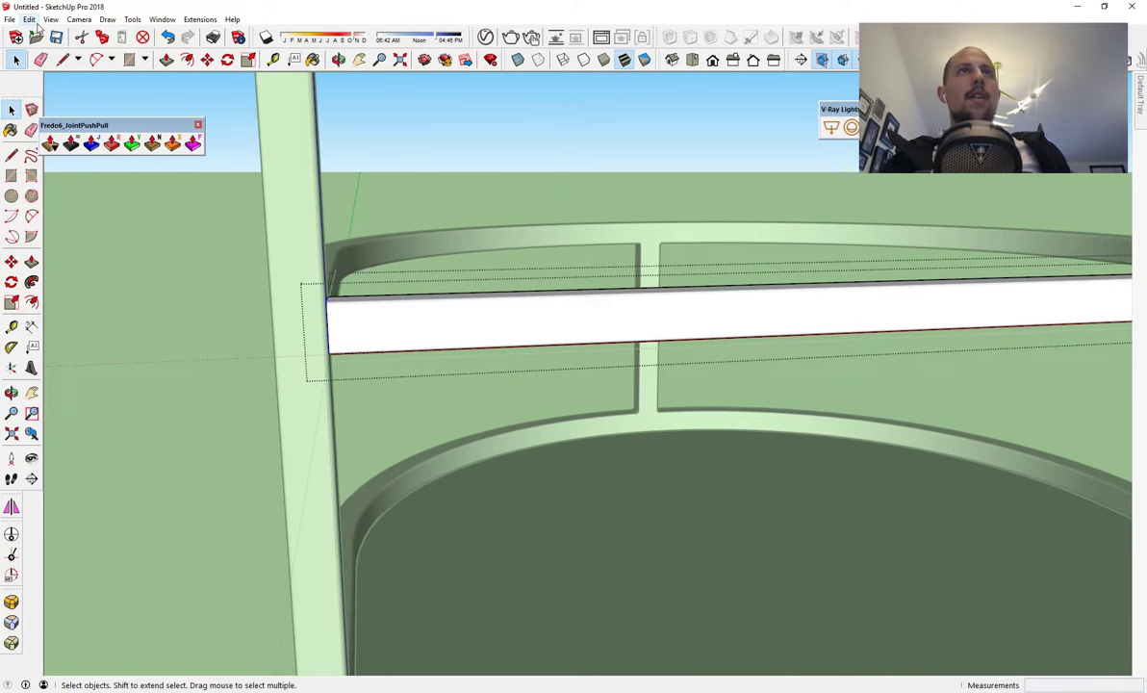
- Show hidden geometry and move the rail's end vertices slightly into the front post beside the origin
{"action": "left_click", "coordinate": [161, 19]}
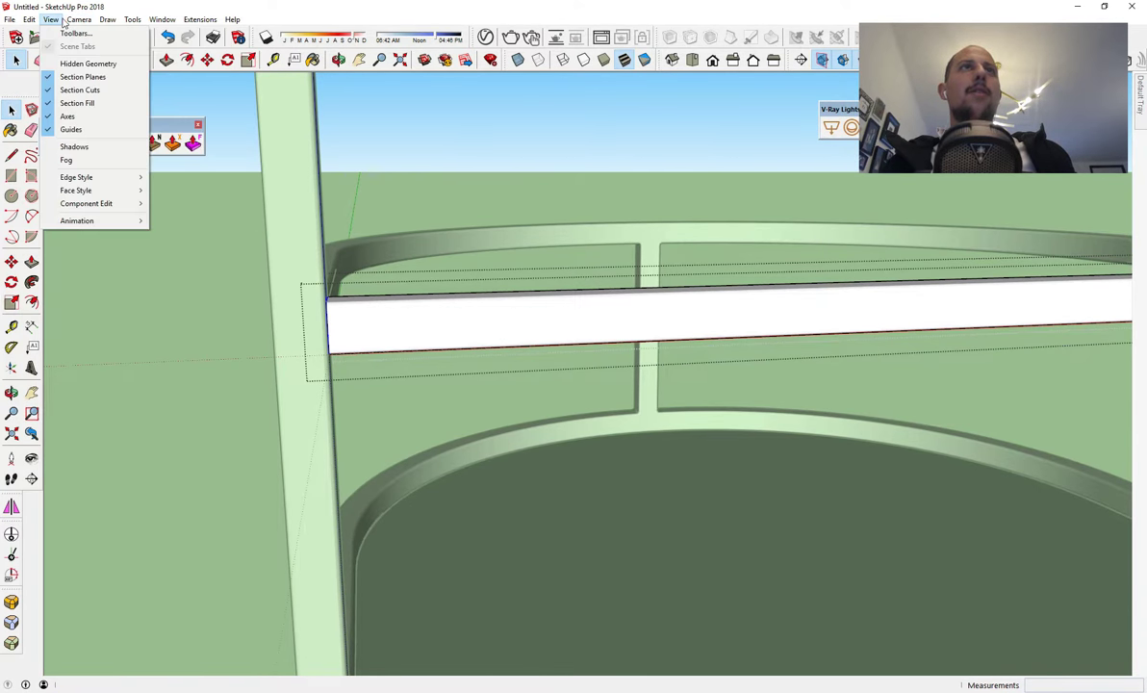
{"action": "left_click", "coordinate": [97, 62]}
{"action": "scroll", "coordinate": [313, 269], "scroll_direction": "up", "scroll_amount": 1}
{"action": "left_click_drag", "start_coordinate": [252, 243], "coordinate": [462, 463]}
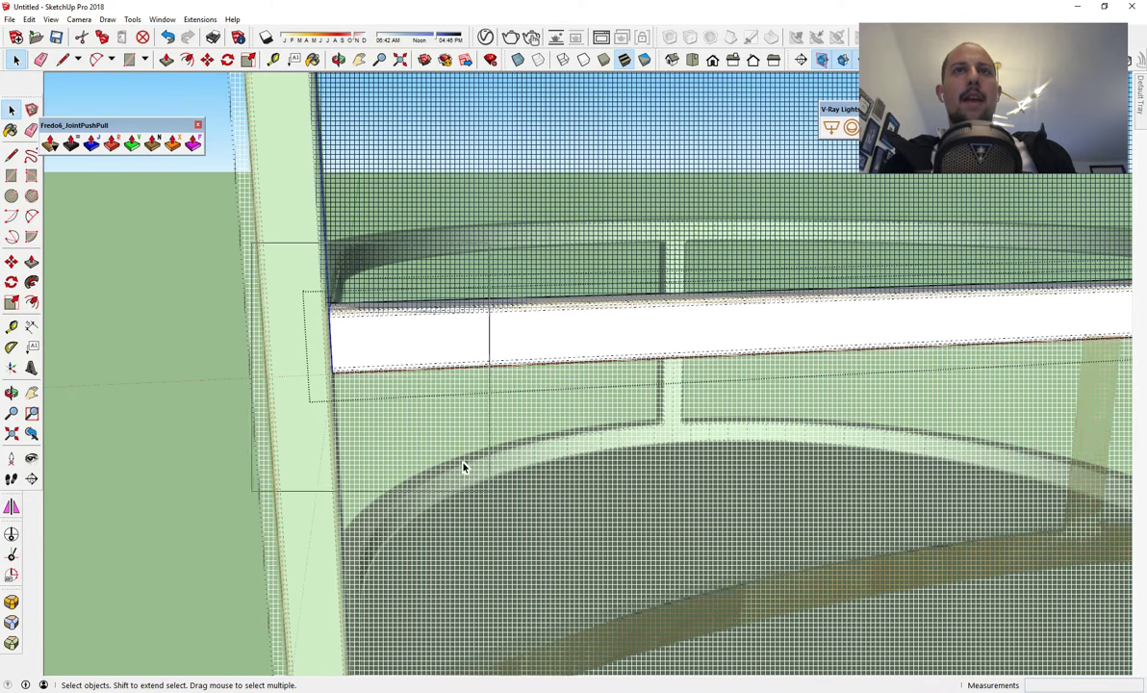
{"action": "left_click", "coordinate": [11, 261]}
{"action": "scroll", "coordinate": [334, 344], "scroll_direction": "up", "scroll_amount": 1}
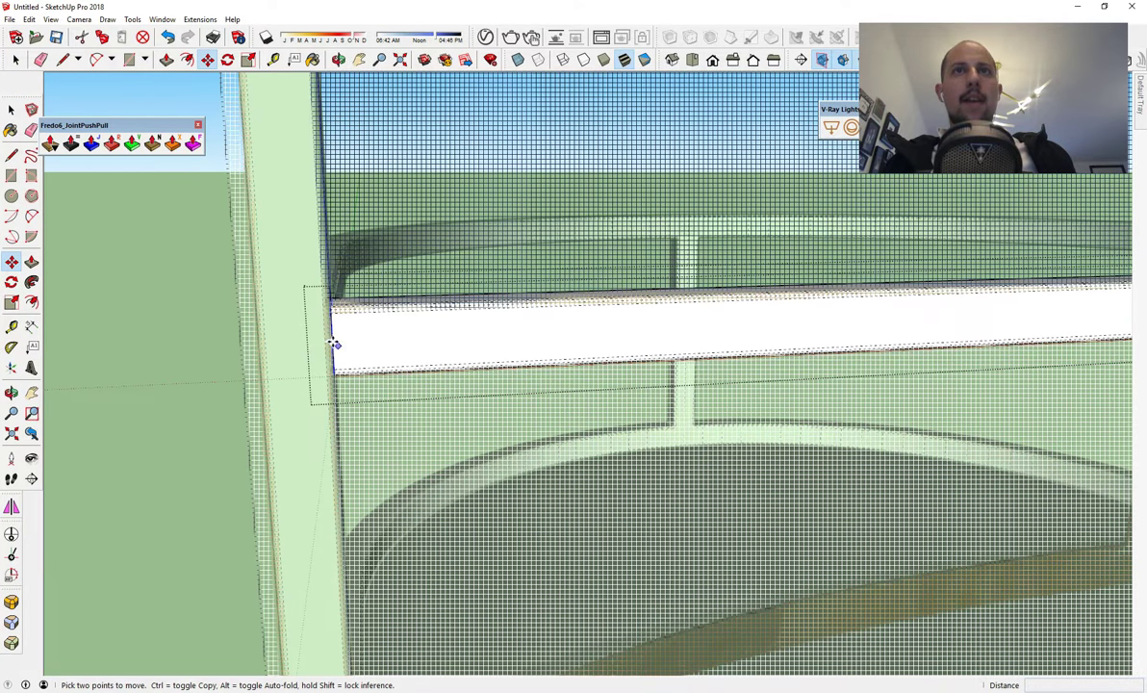
{"action": "left_click", "coordinate": [332, 341]}
{"action": "left_click", "coordinate": [325, 341]}
{"action": "scroll", "coordinate": [340, 401], "scroll_direction": "down", "scroll_amount": 4}
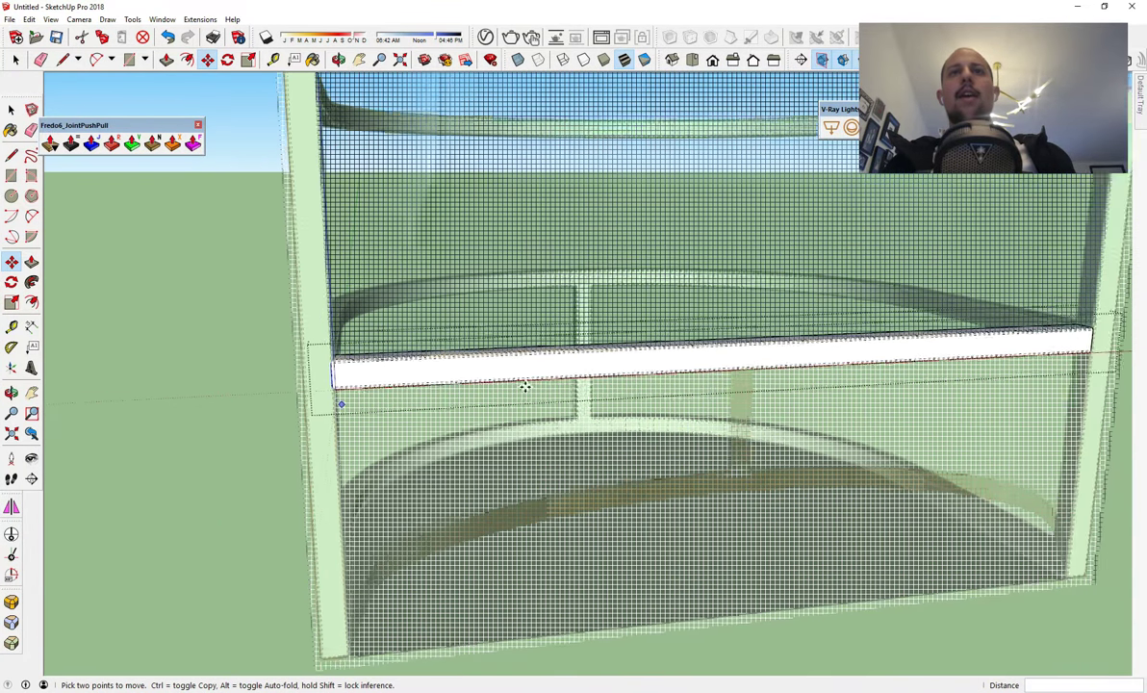
- Move the rail's other end into the opposite front post and turn off the hidden geometry display
{"action": "middle_click_drag", "start_coordinate": [606, 373], "coordinate": [395, 341], "text": "shift"}
{"action": "key", "text": "space"}
{"action": "scroll", "coordinate": [589, 312], "scroll_direction": "up", "scroll_amount": 2}
{"action": "left_click_drag", "start_coordinate": [552, 274], "coordinate": [589, 360]}
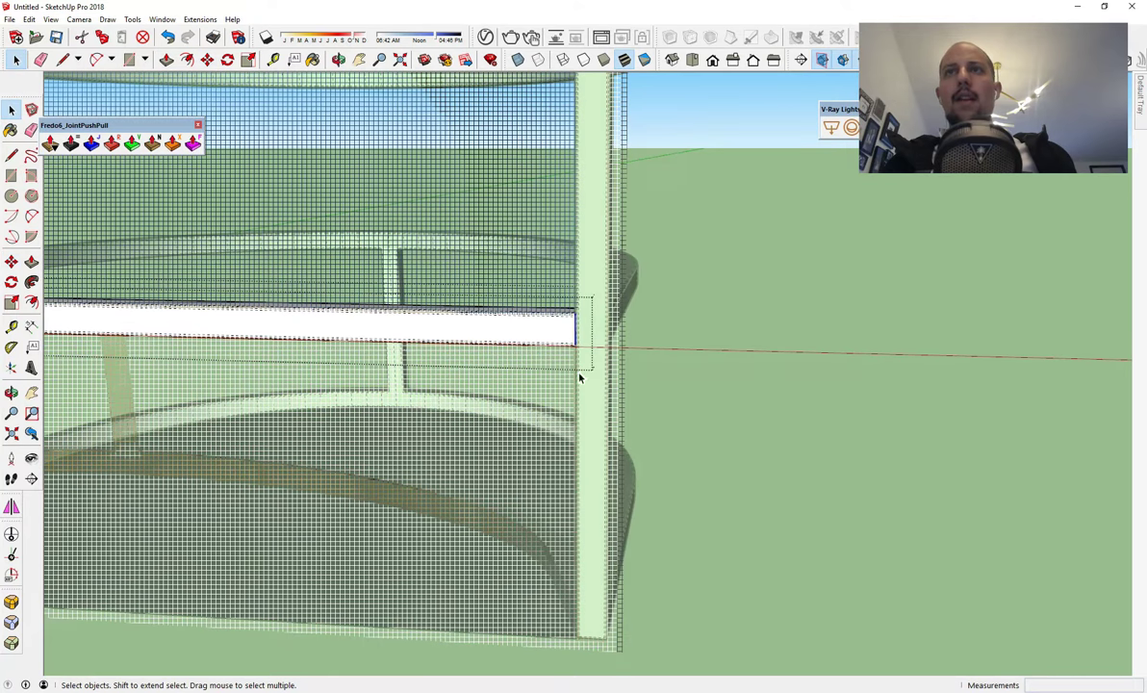
{"action": "left_click", "coordinate": [11, 261]}
{"action": "scroll", "coordinate": [512, 300], "scroll_direction": "up", "scroll_amount": 2}
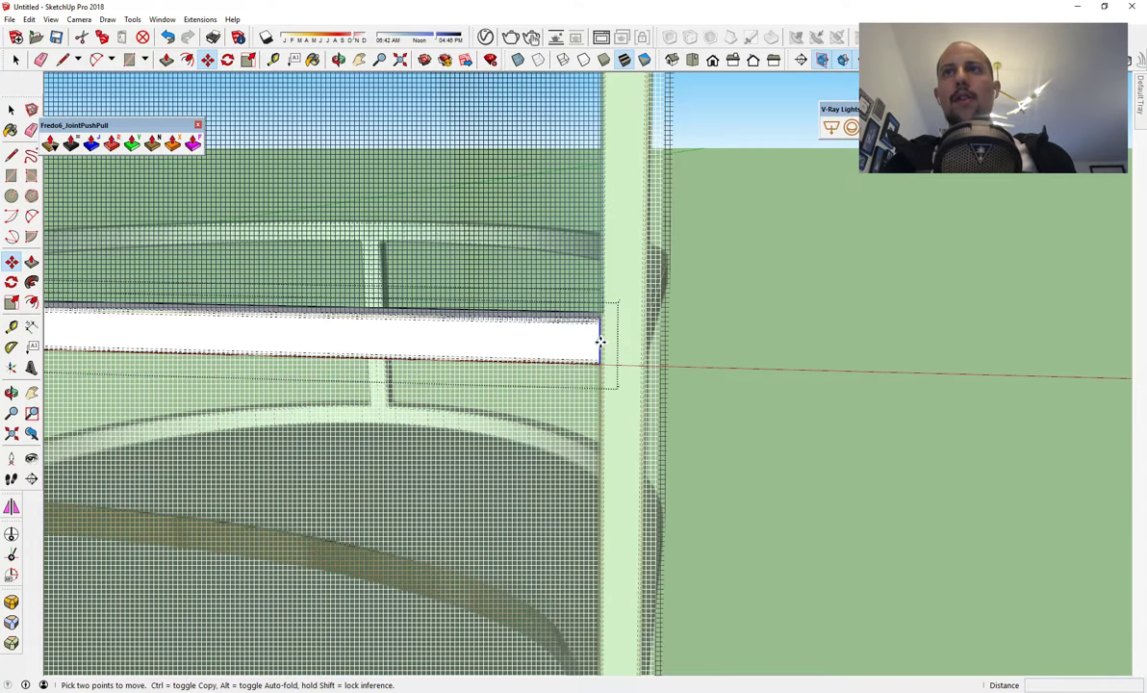
{"action": "key", "text": "space"}
{"action": "scroll", "coordinate": [840, 365], "scroll_direction": "down", "scroll_amount": 2}
{"action": "middle_click_drag", "start_coordinate": [840, 366], "coordinate": [481, 362]}
{"action": "left_click", "coordinate": [50, 19]}
{"action": "left_click", "coordinate": [76, 65]}
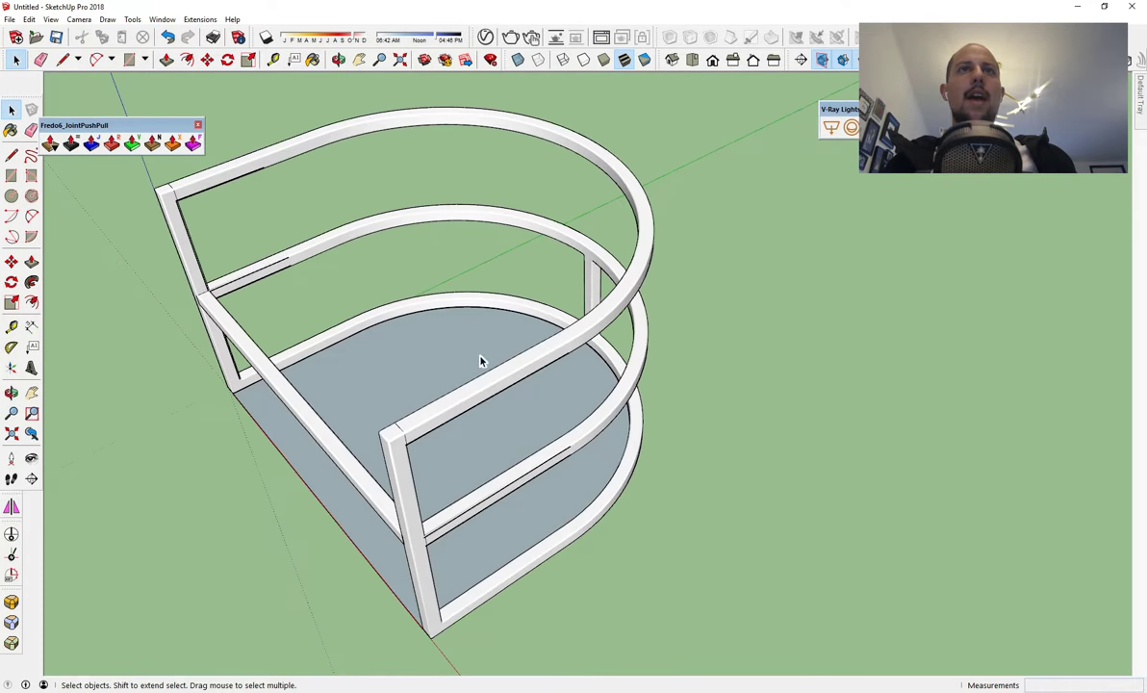
- Move the floor-level face with its edges straight up about 10 1/2" onto the top of the front rail
{"action": "middle_click_drag", "start_coordinate": [284, 328], "coordinate": [329, 488]}
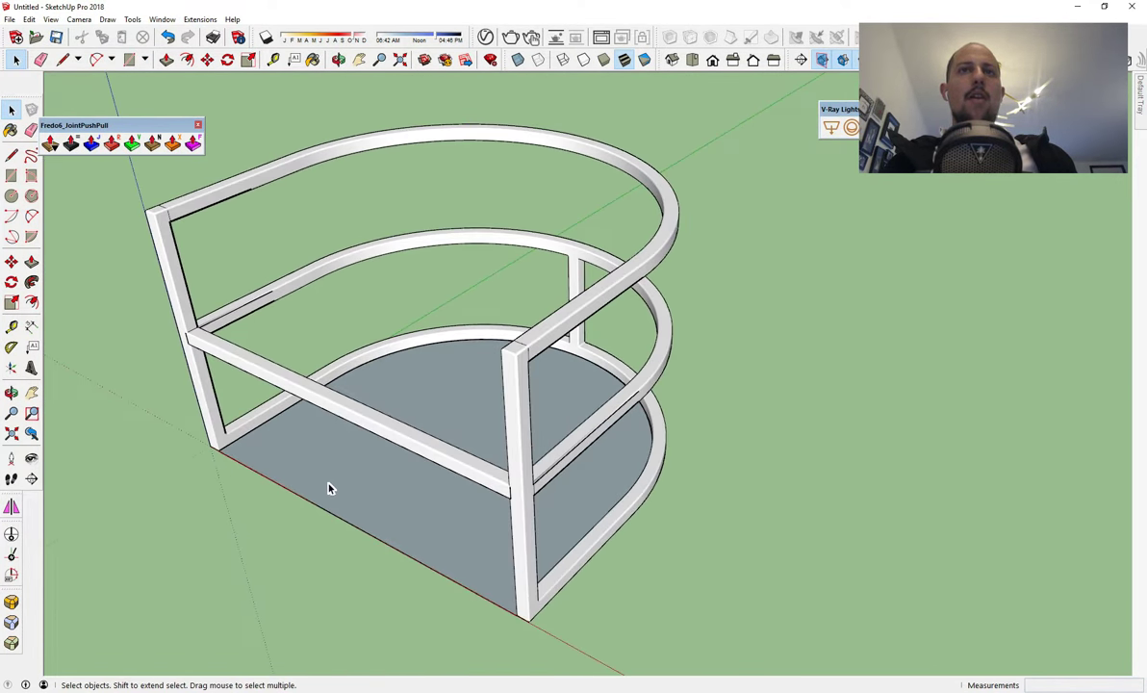
{"action": "left_click", "coordinate": [328, 488]}
{"action": "left_click", "coordinate": [328, 488]}
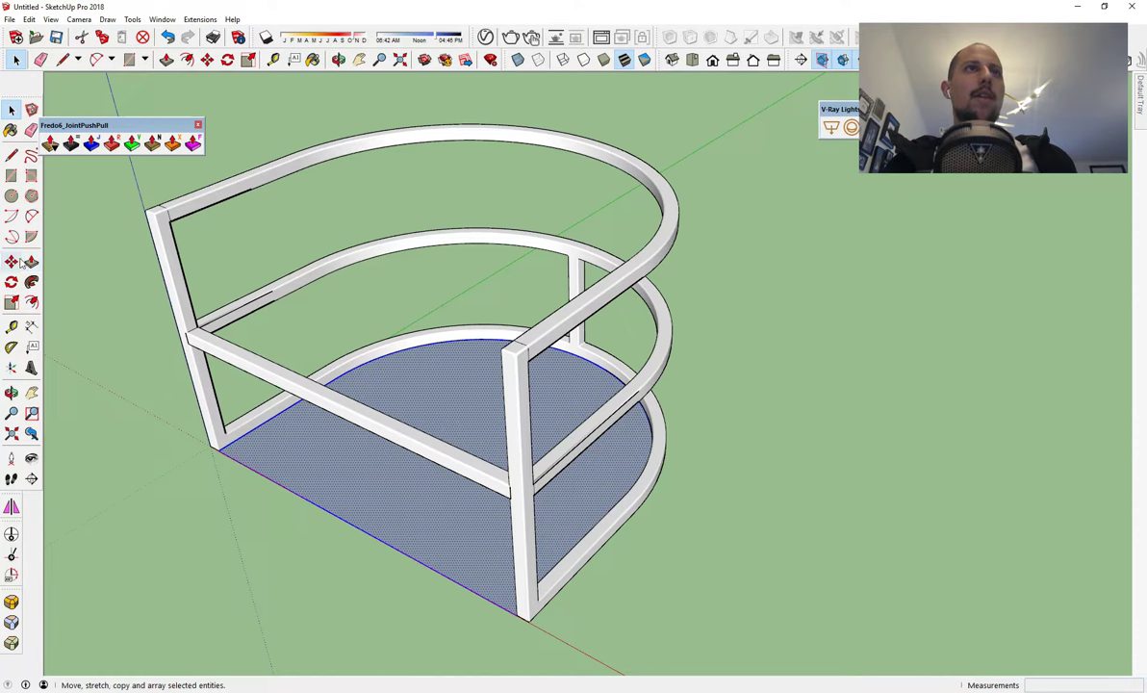
{"action": "left_click", "coordinate": [11, 262]}
{"action": "scroll", "coordinate": [298, 452], "scroll_direction": "up", "scroll_amount": 3}
{"action": "left_click", "coordinate": [349, 461]}
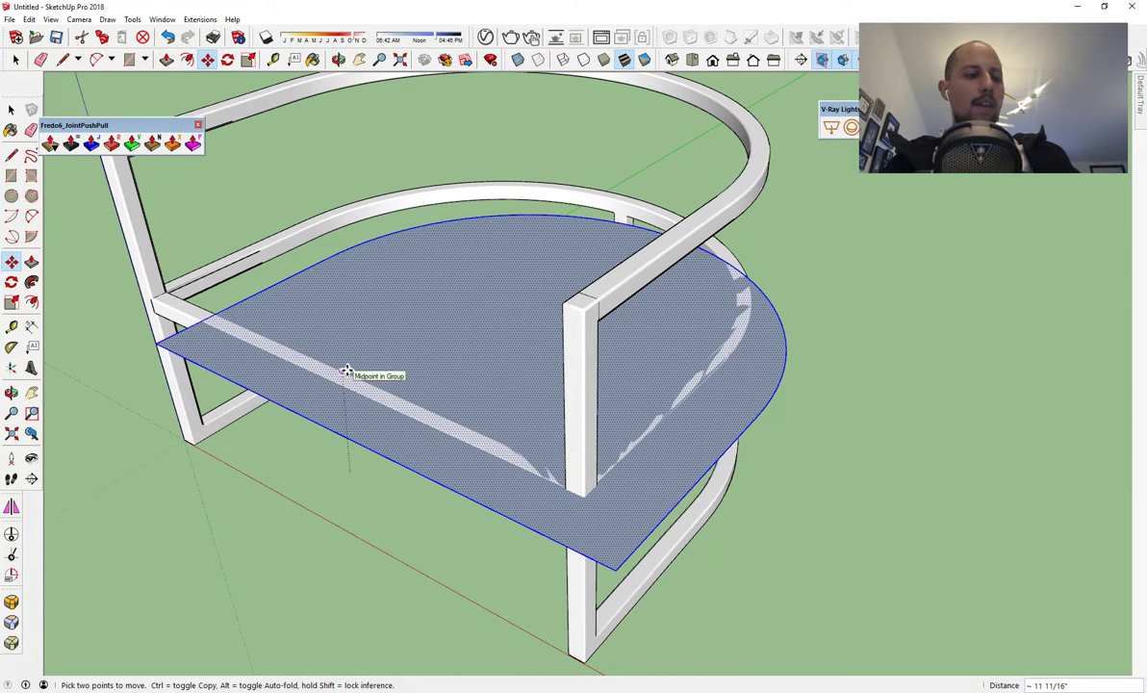
{"action": "key", "text": "Up"}
{"action": "scroll", "coordinate": [159, 295], "scroll_direction": "up", "scroll_amount": 4}
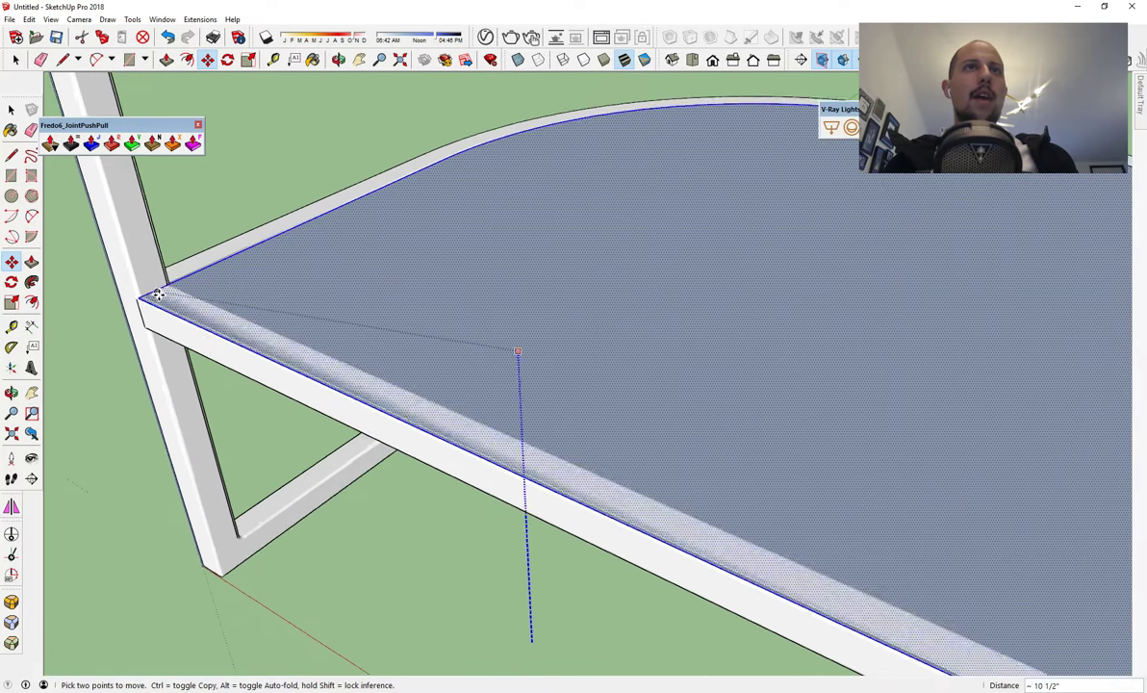
{"action": "left_click", "coordinate": [159, 294]}
{"action": "key", "text": "space"}
{"action": "scroll", "coordinate": [385, 312], "scroll_direction": "down", "scroll_amount": 5}
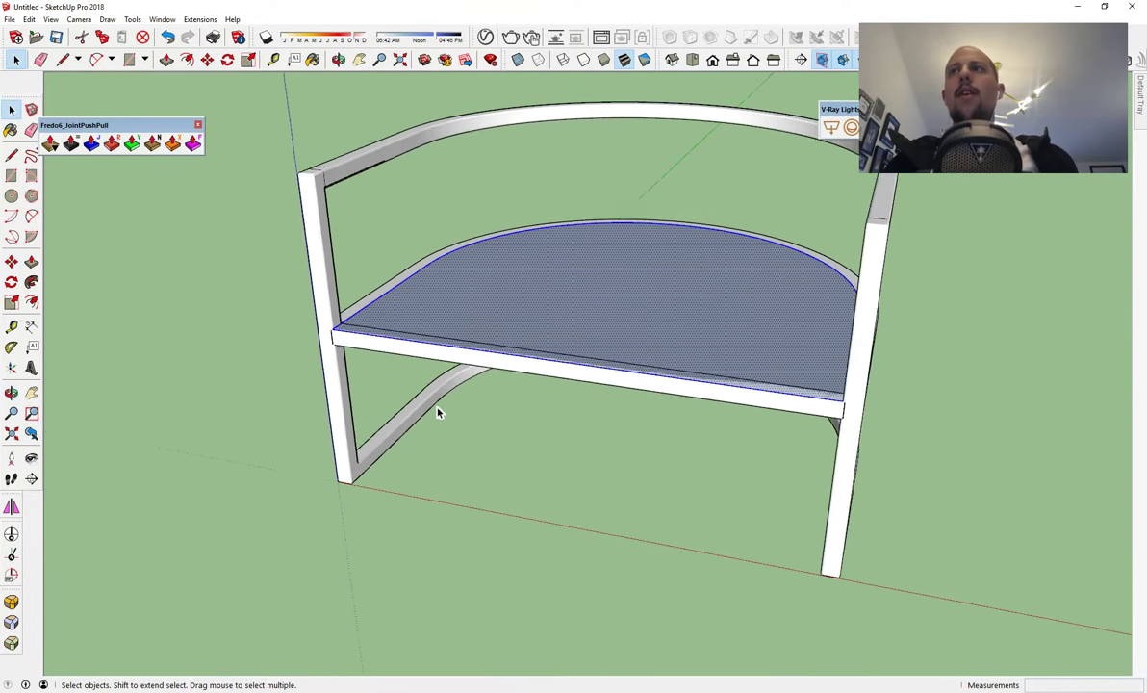
- Switch to the browser and examine the seat and back in the Magnolia Chair product photo
{"action": "middle_click_drag", "start_coordinate": [438, 412], "coordinate": [346, 576]}
{"action": "key", "text": "alt+Tab"}
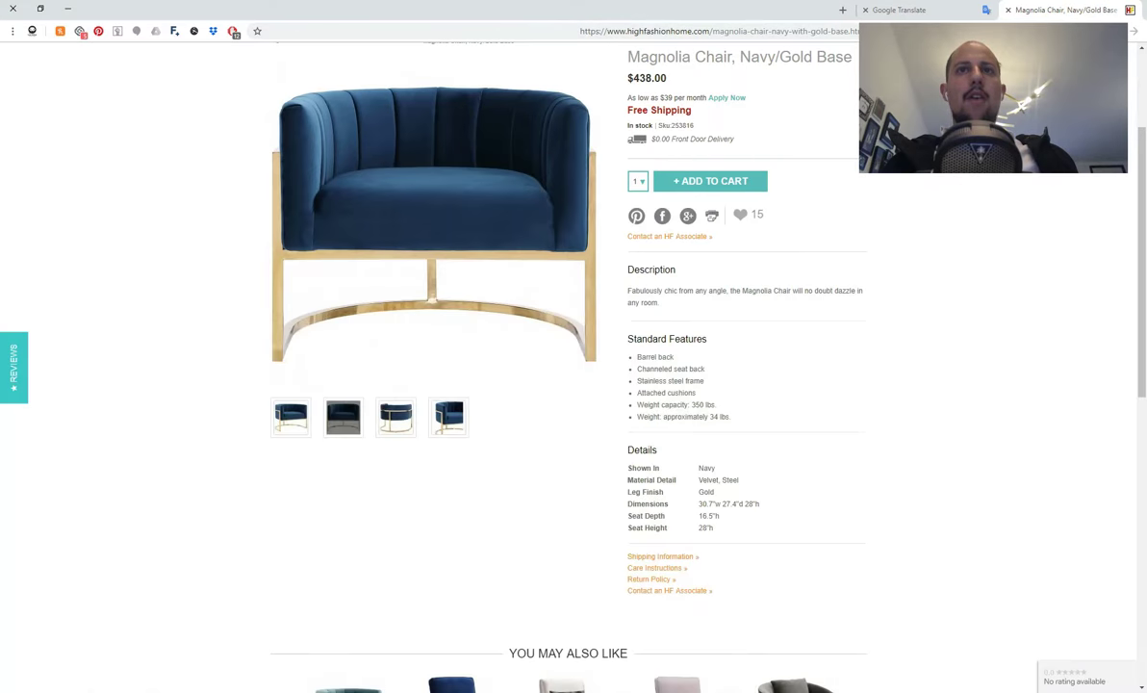
{"action": "scroll", "coordinate": [332, 231], "scroll_direction": "down", "scroll_amount": 1}
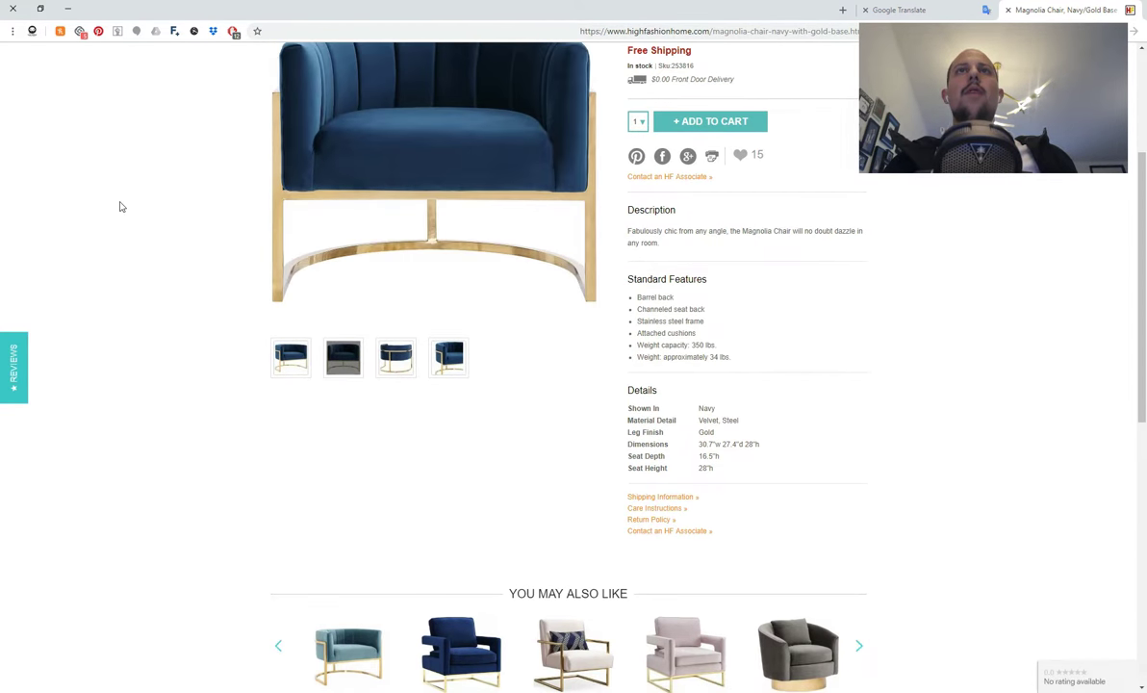
{"action": "scroll", "coordinate": [193, 157], "scroll_direction": "up", "scroll_amount": 2}
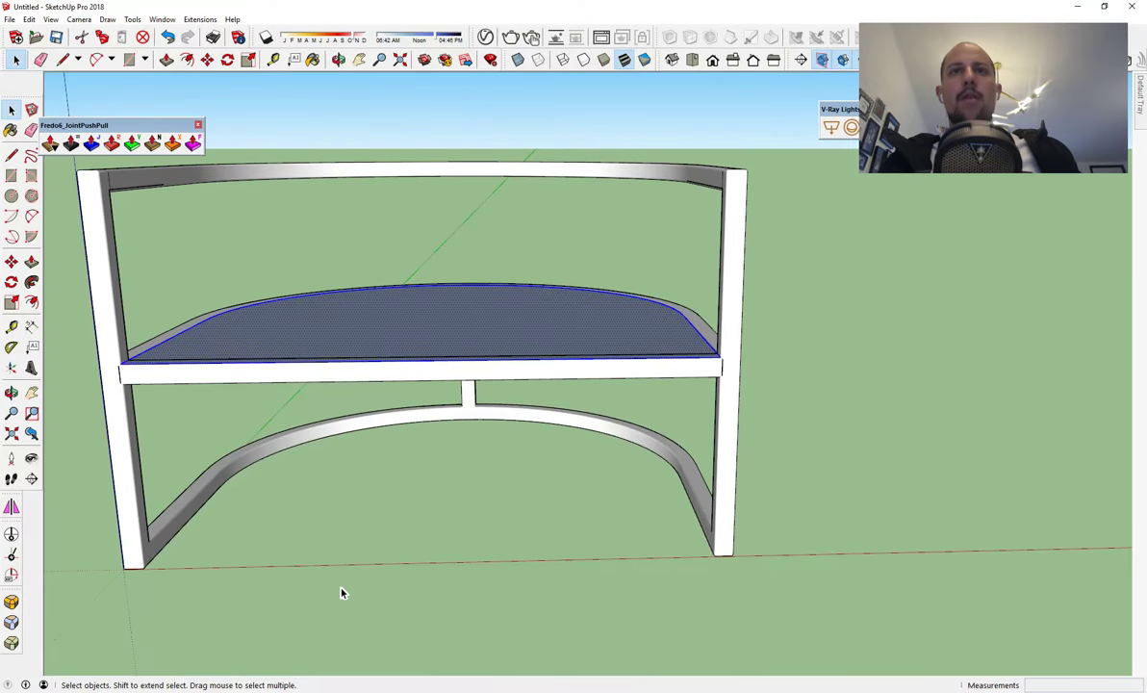
- Show hidden geometry and unhide the chair reference photo in the SketchUp model
{"action": "mouse_move", "coordinate": [338, 591]}
{"action": "middle_mouse_down"}
{"action": "mouse_move", "coordinate": [340, 391]}
{"action": "mouse_move", "coordinate": [331, 420]}
{"action": "middle_mouse_up"}
{"action": "left_click", "coordinate": [54, 18]}
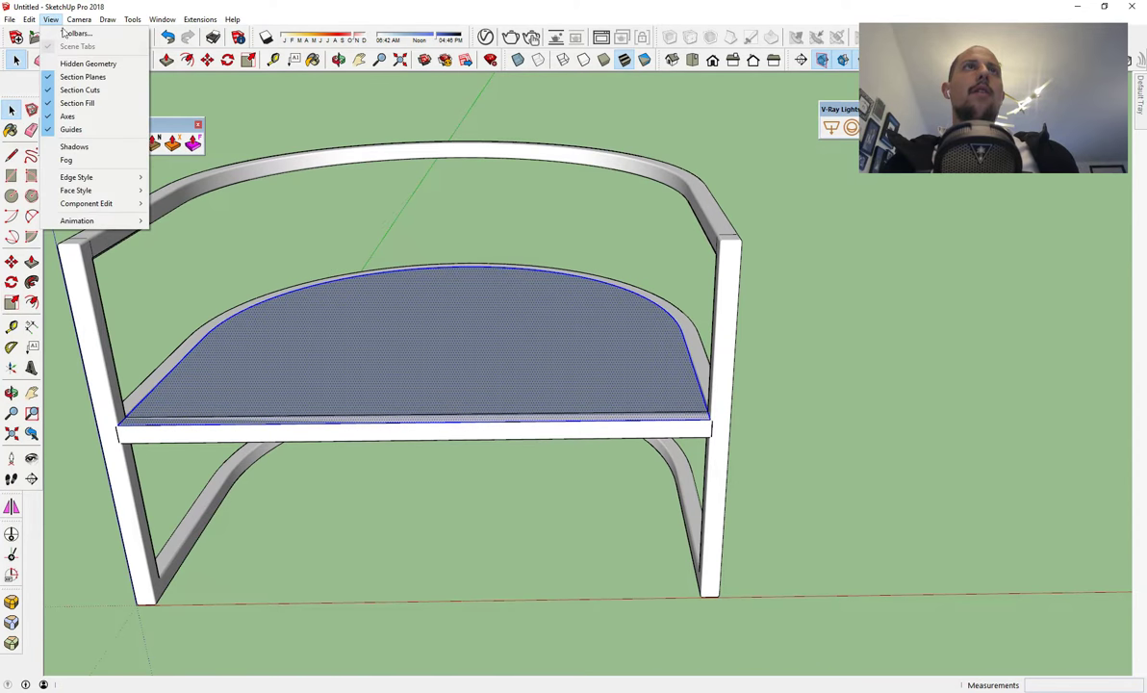
{"action": "left_click", "coordinate": [77, 60]}
{"action": "right_click", "coordinate": [287, 236]}
{"action": "left_click", "coordinate": [319, 264]}
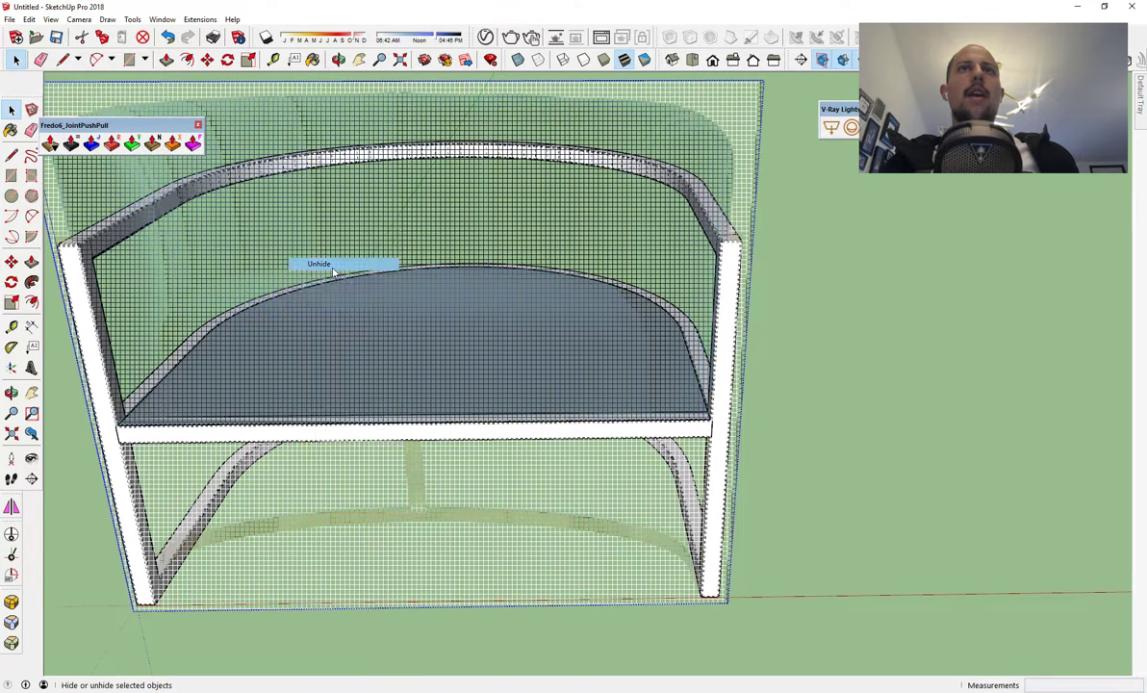
- Select the seat's curved back edge and its two side edges, leaving out the face and the front edge
{"action": "middle_click_drag", "start_coordinate": [338, 274], "coordinate": [586, 435]}
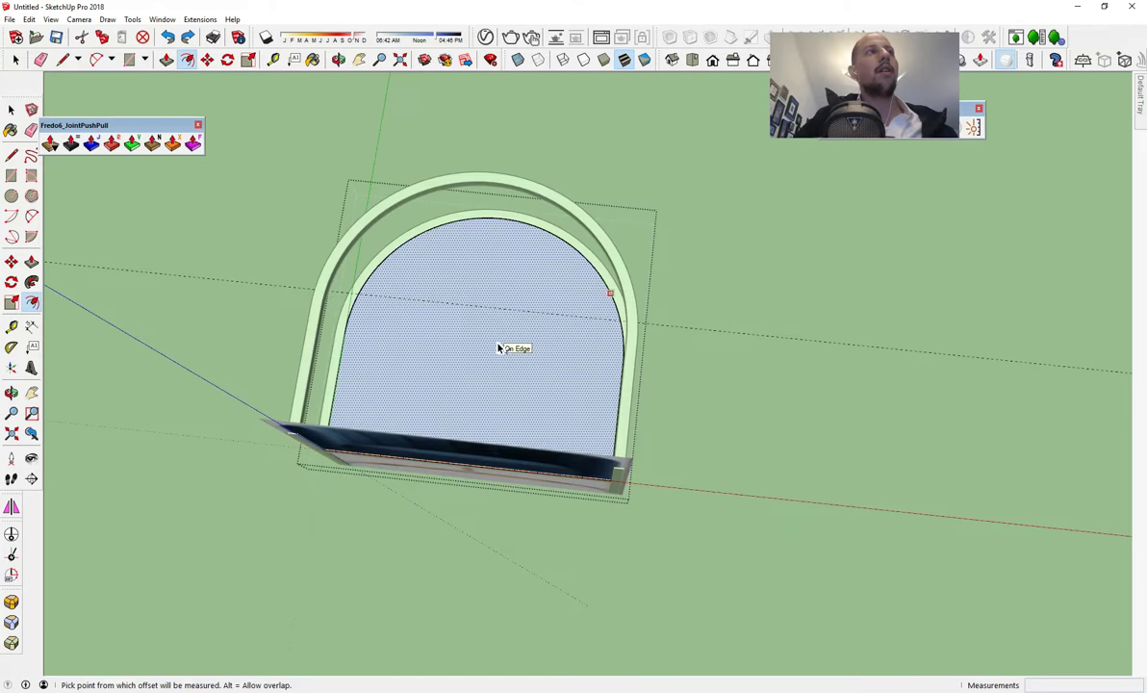
{"action": "middle_click_drag", "start_coordinate": [507, 311], "coordinate": [533, 305]}
{"action": "key", "text": "space"}
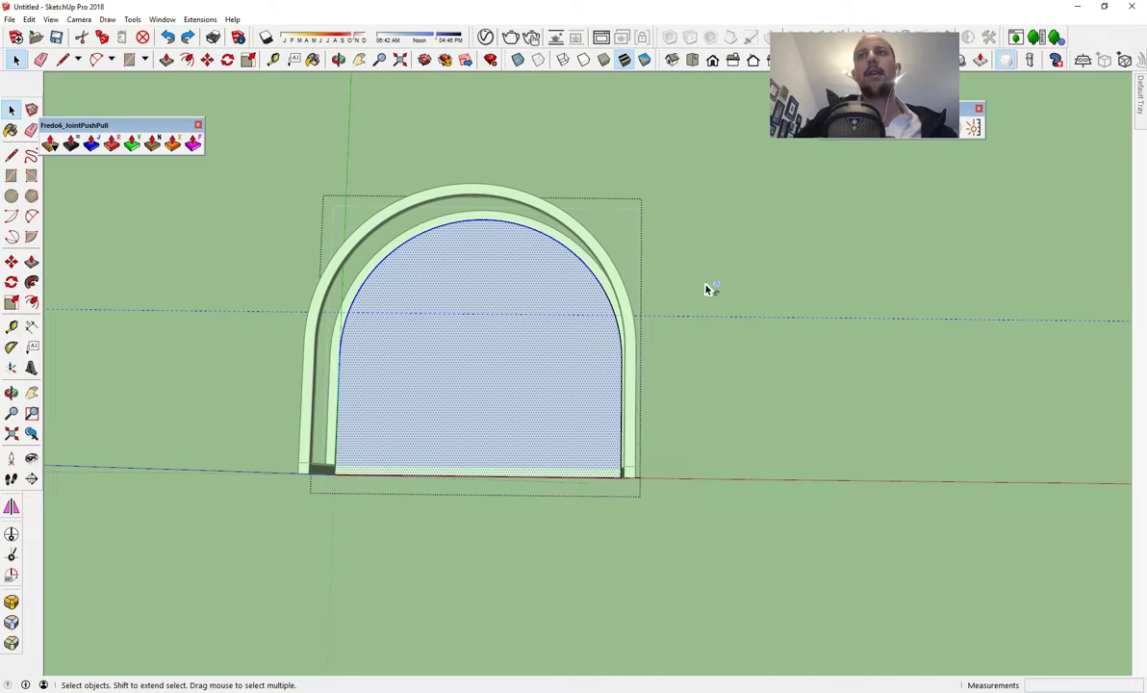
{"action": "left_click", "coordinate": [741, 348]}
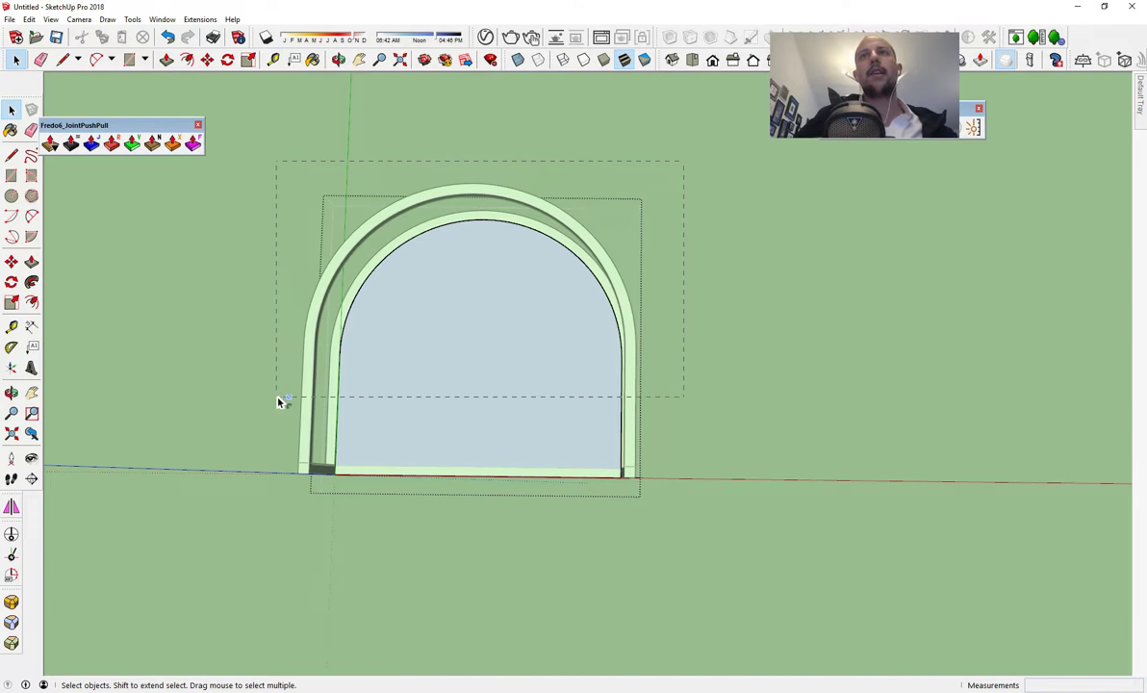
{"action": "left_click_drag", "start_coordinate": [277, 396], "coordinate": [273, 396]}
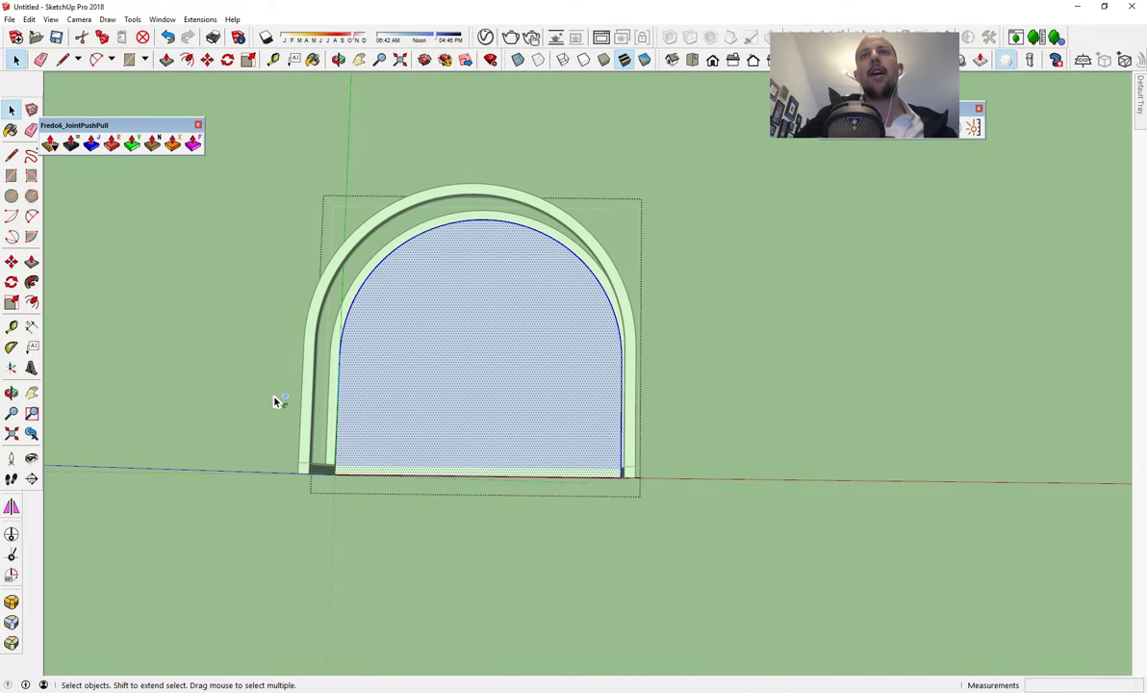
{"action": "left_click", "coordinate": [391, 349], "text": "shift"}
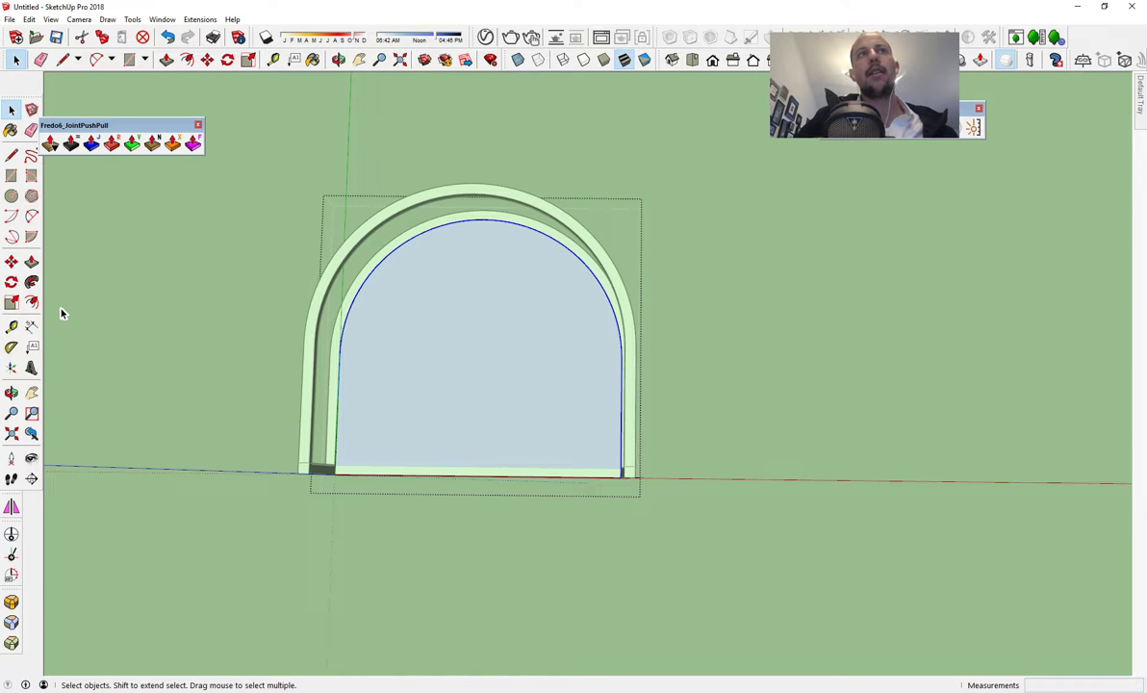
- Try to offset the seat's U-shaped outline inward by about 5 1/16"
{"action": "key", "text": "f"}
{"action": "left_click", "coordinate": [371, 387]}
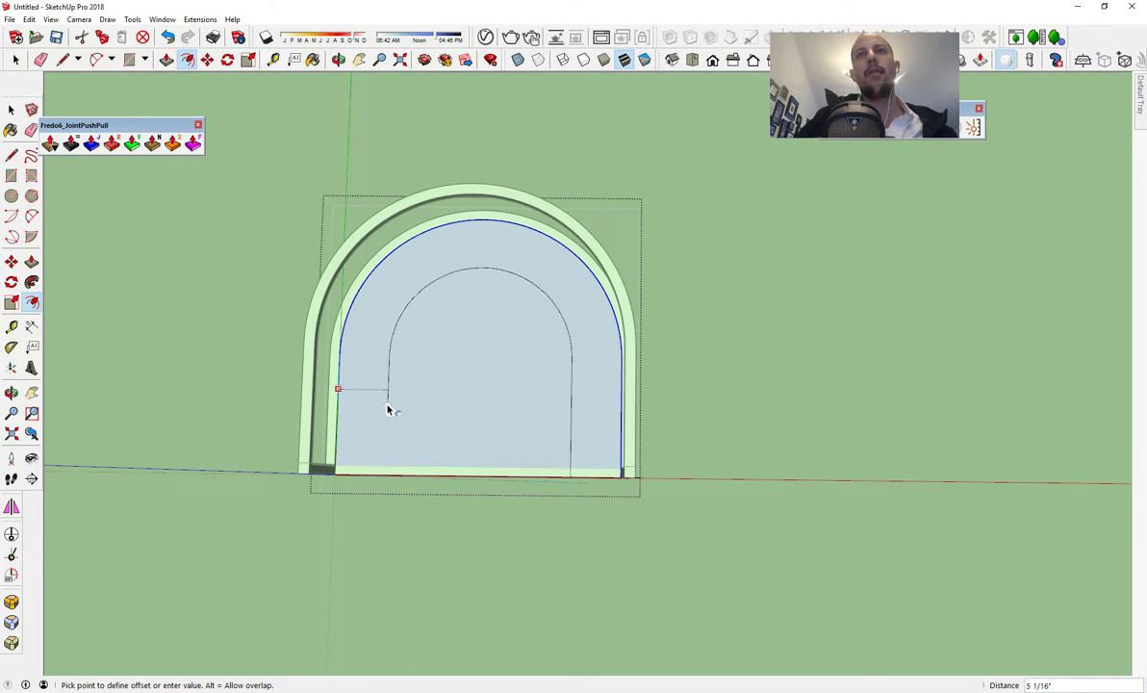
{"action": "left_click", "coordinate": [388, 405]}
{"action": "key", "text": "ctrl+z"}
{"action": "left_click", "coordinate": [481, 345]}
{"action": "key", "text": "Escape"}
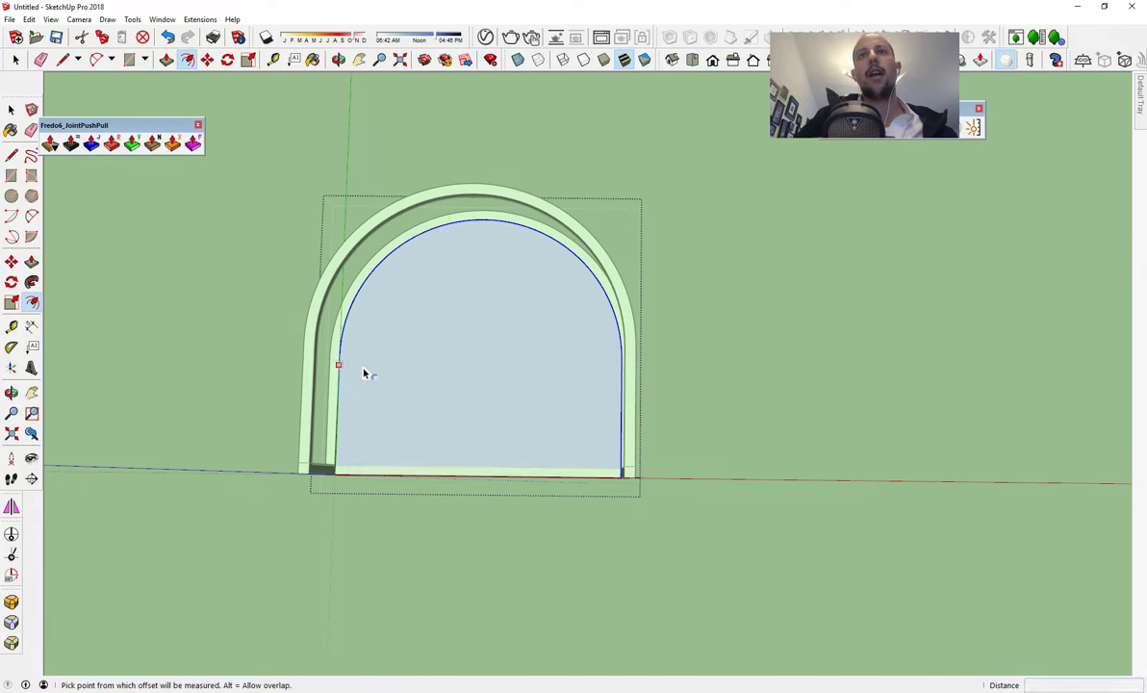
- Try to offset the seat's U-shaped outline inward by about 4 15/16"
{"action": "left_click", "coordinate": [12, 109]}
{"action": "left_click_drag", "start_coordinate": [784, 256], "coordinate": [889, 200]}
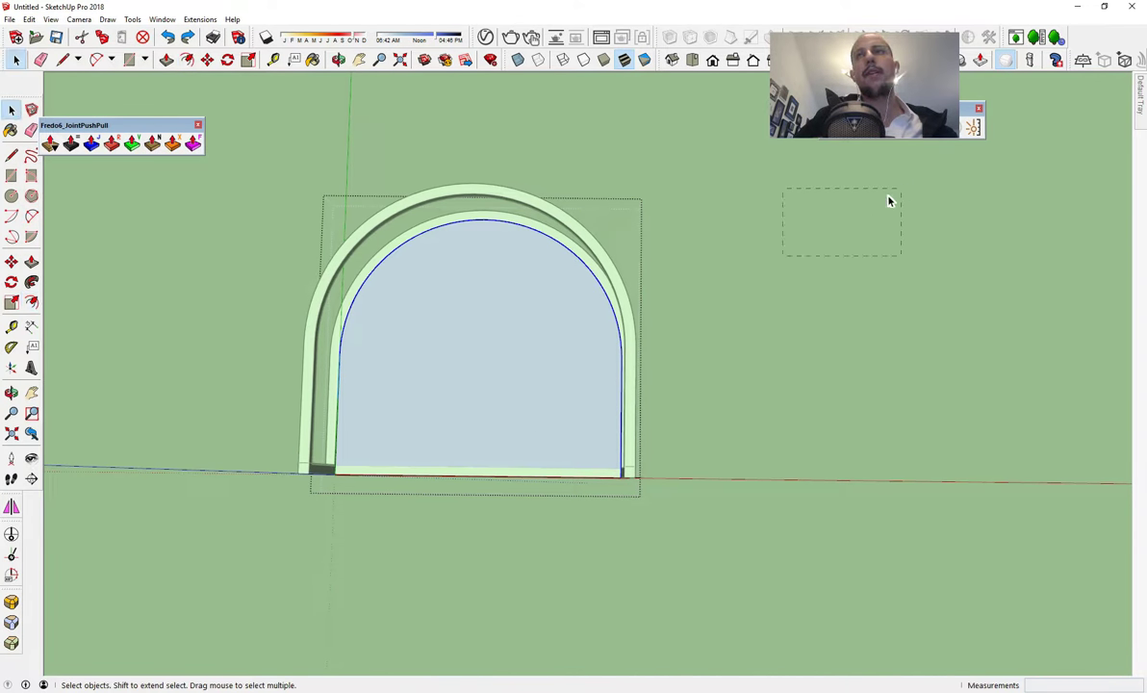
{"action": "left_click_drag", "start_coordinate": [274, 443], "coordinate": [173, 390]}
{"action": "left_click", "coordinate": [491, 348], "text": "shift"}
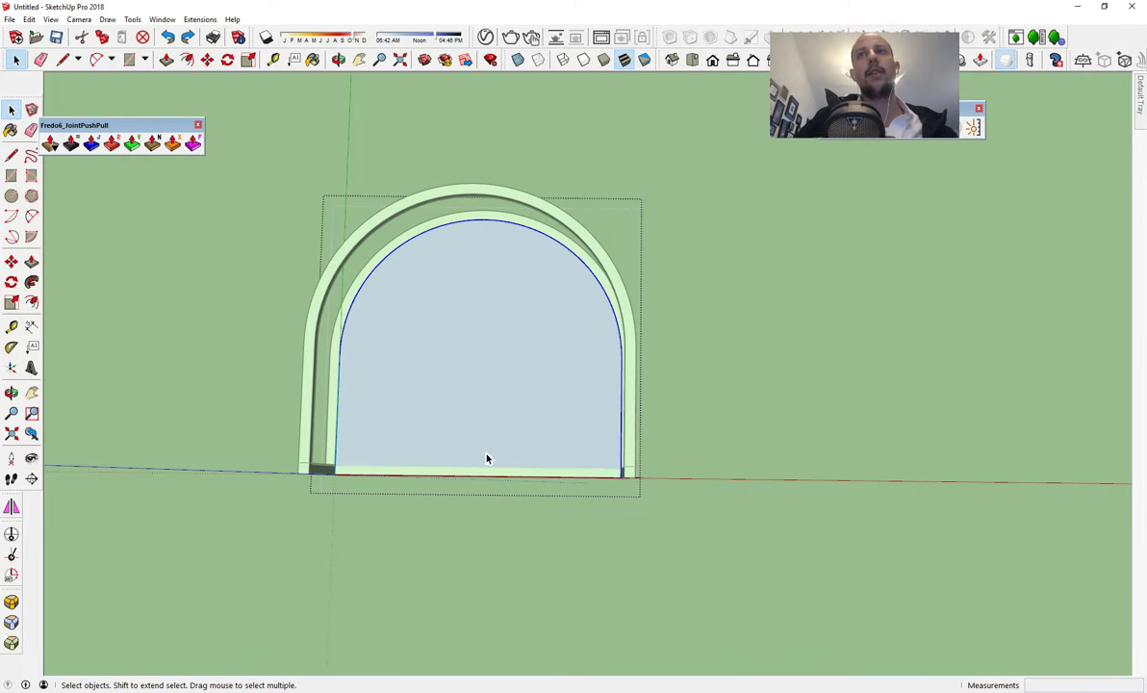
{"action": "left_click", "coordinate": [31, 302]}
{"action": "left_click", "coordinate": [405, 403]}
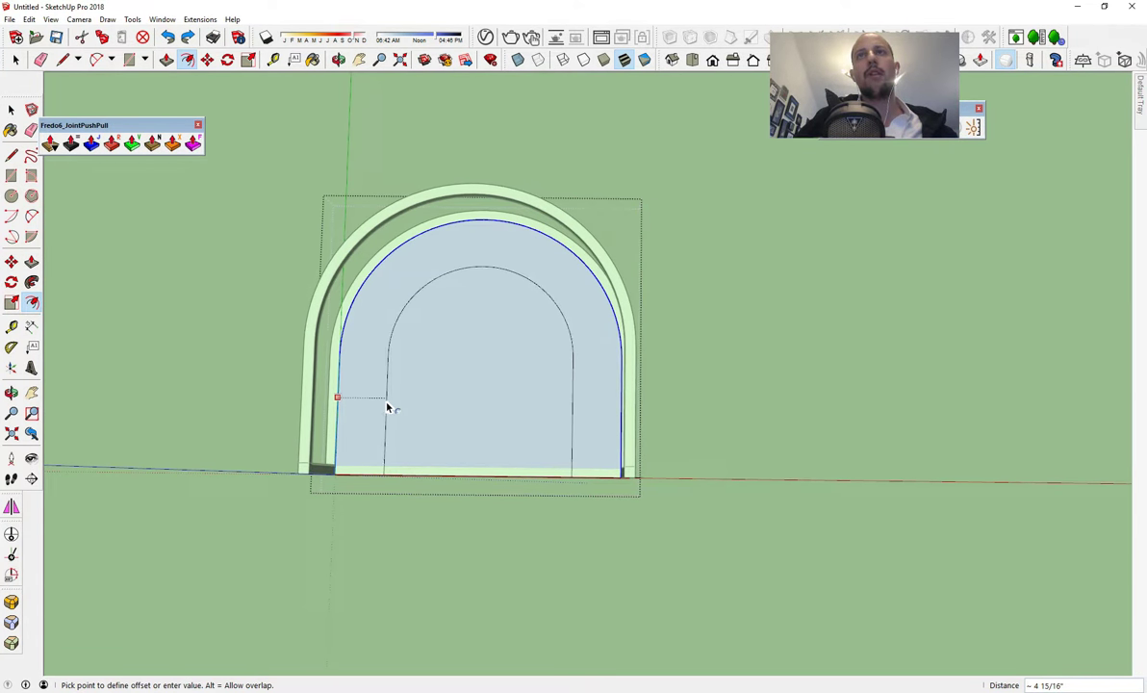
{"action": "left_click", "coordinate": [386, 408]}
{"action": "middle_click_drag", "start_coordinate": [386, 408], "coordinate": [438, 671]}
{"action": "scroll", "coordinate": [349, 434], "scroll_direction": "up", "scroll_amount": 2}
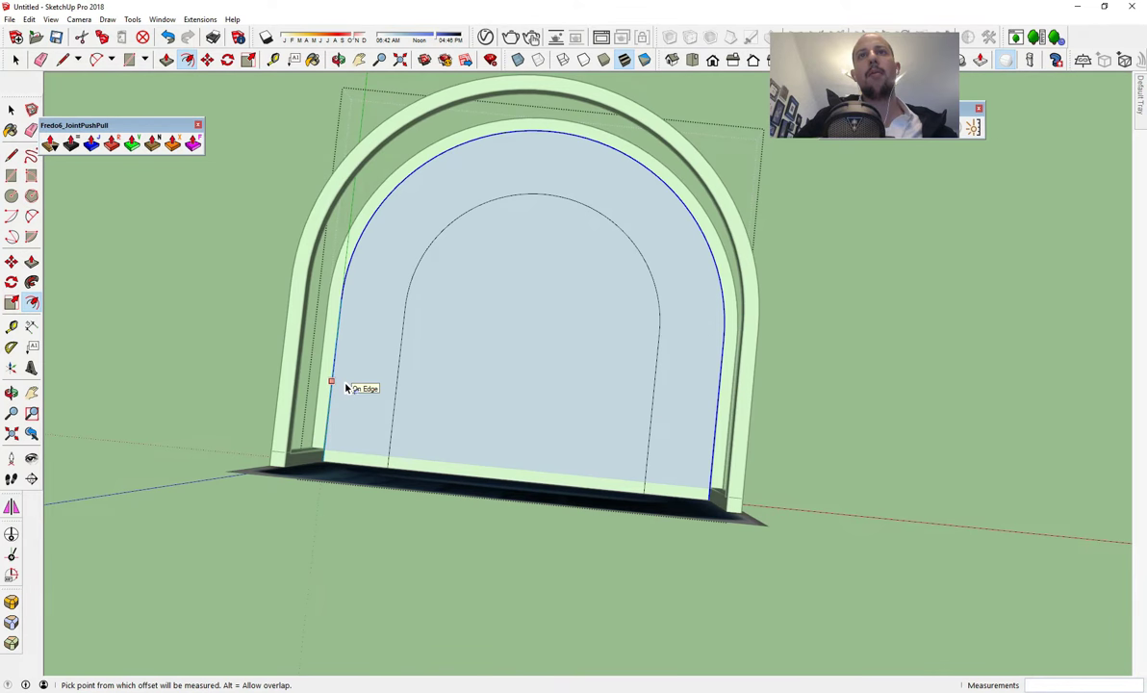
- Offset the seat's curved back and side edges inward by about 5 1/16", leaving the front edge open
{"action": "left_click", "coordinate": [349, 389]}
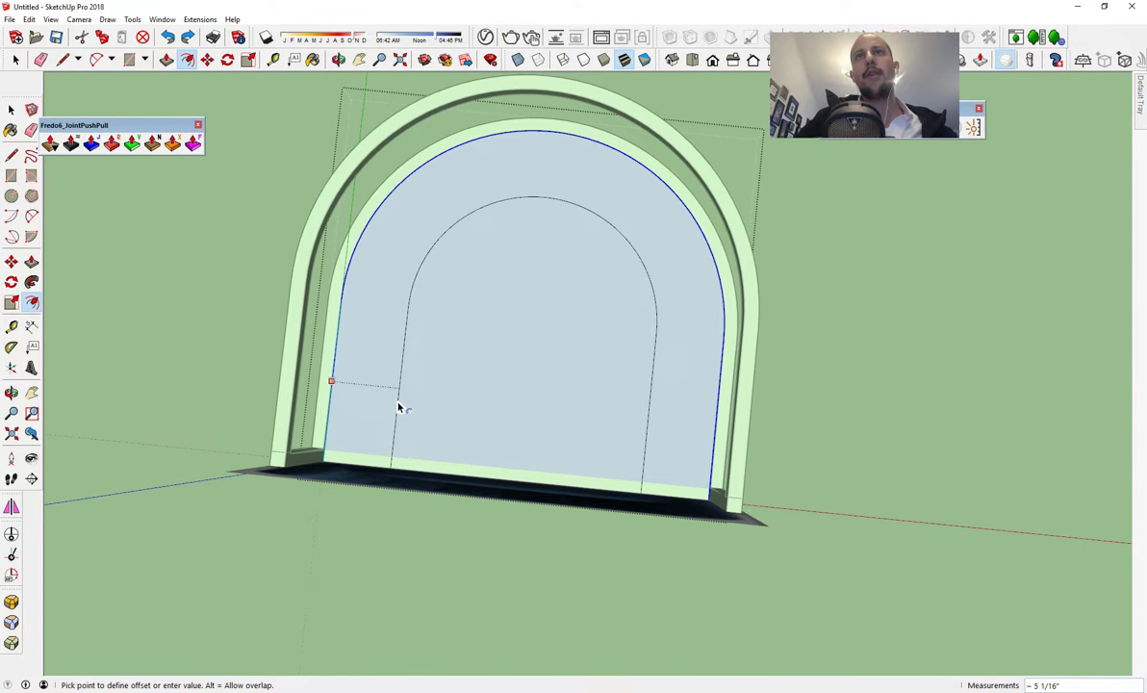
{"action": "left_click", "coordinate": [399, 408]}
{"action": "middle_click_drag", "start_coordinate": [402, 407], "coordinate": [443, 356]}
{"action": "key", "text": "space"}
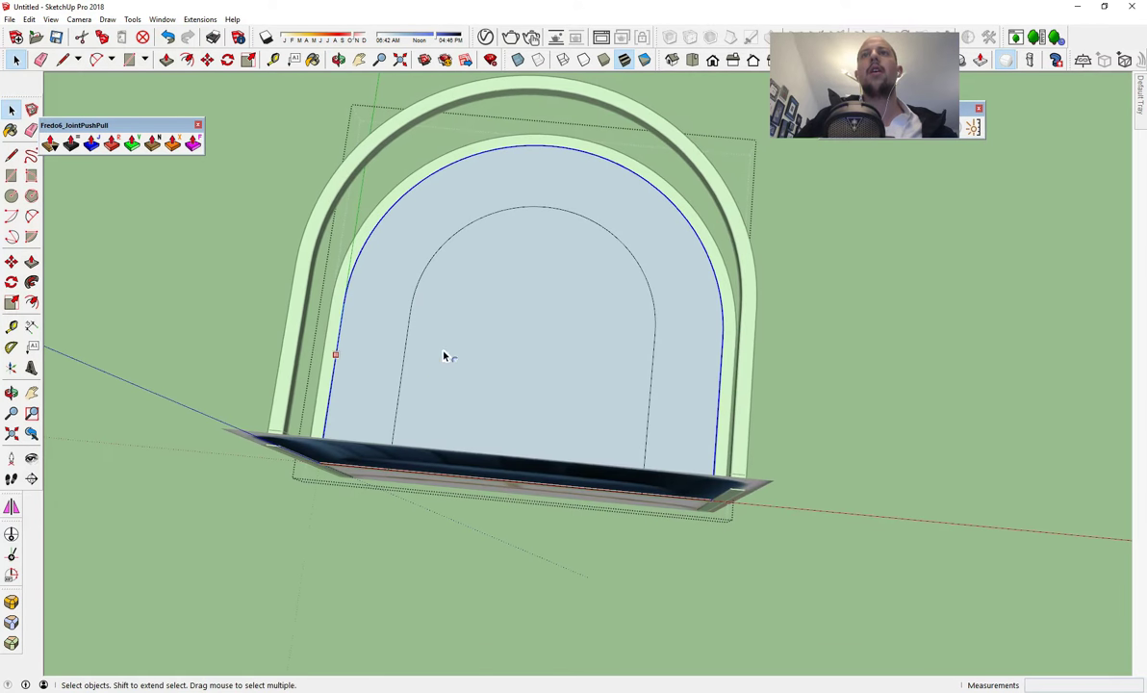
- Make the outer U-shaped band and the inner seat face two separate groups, each including its bounding edges
{"action": "left_click", "coordinate": [395, 305]}
{"action": "double_click", "coordinate": [395, 305]}
{"action": "right_click", "coordinate": [395, 305]}
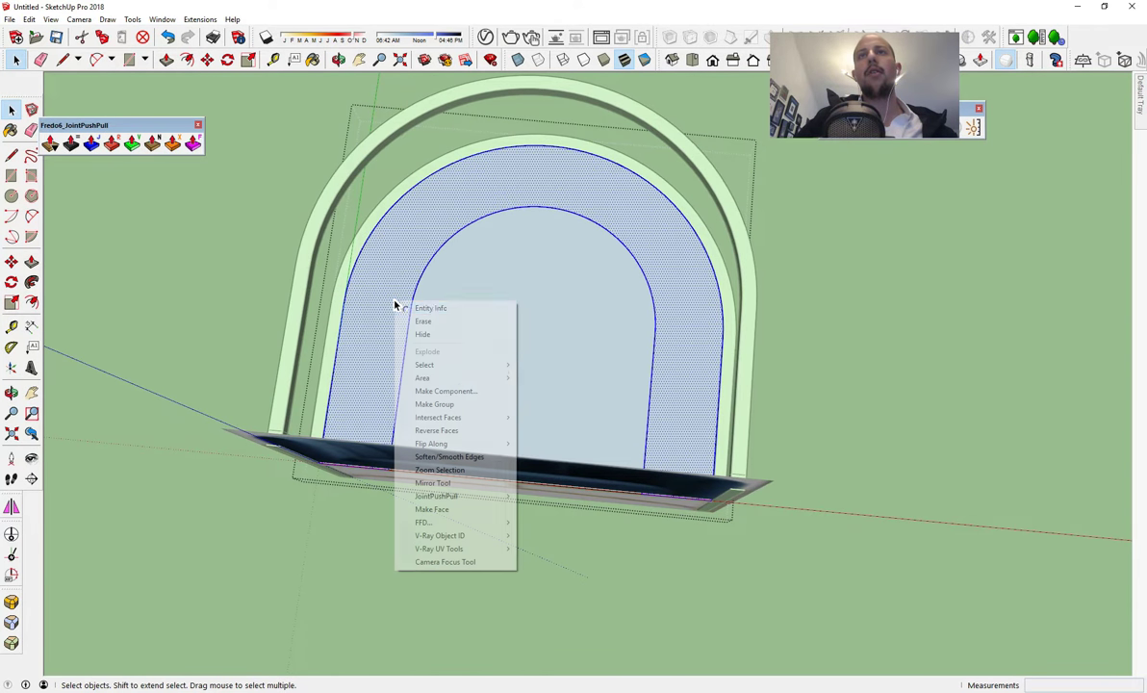
{"action": "left_click", "coordinate": [466, 405]}
{"action": "scroll", "coordinate": [469, 412], "scroll_direction": "down", "scroll_amount": 5}
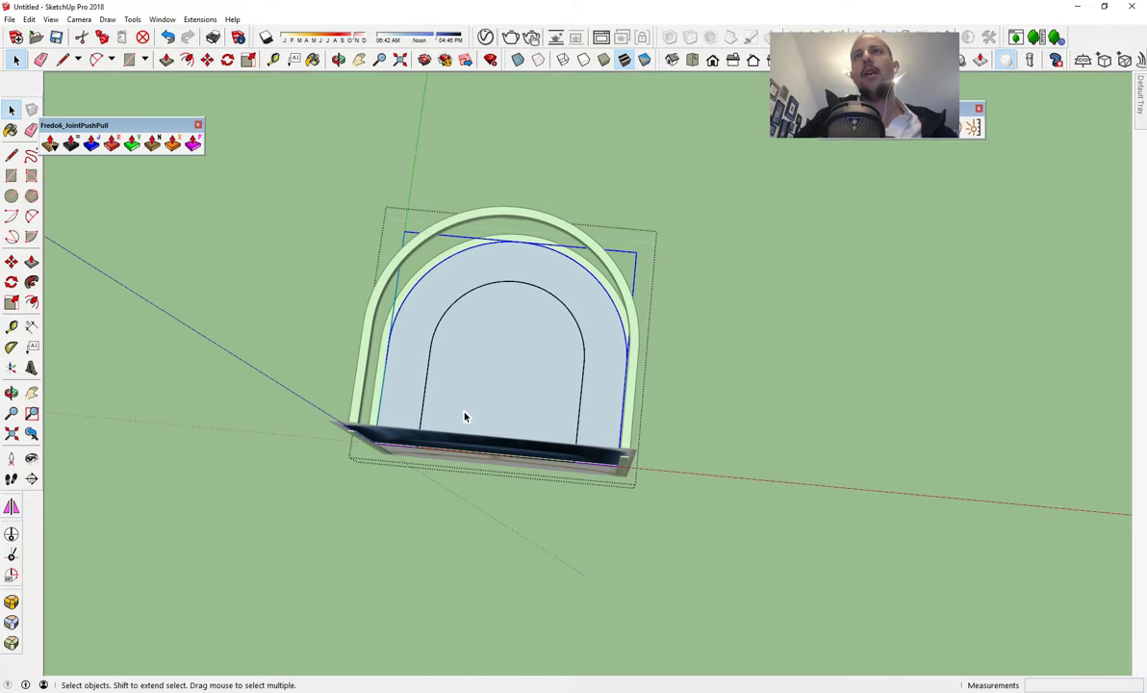
{"action": "middle_click_drag", "start_coordinate": [477, 410], "coordinate": [497, 376]}
{"action": "double_click", "coordinate": [496, 376]}
{"action": "right_click", "coordinate": [496, 376]}
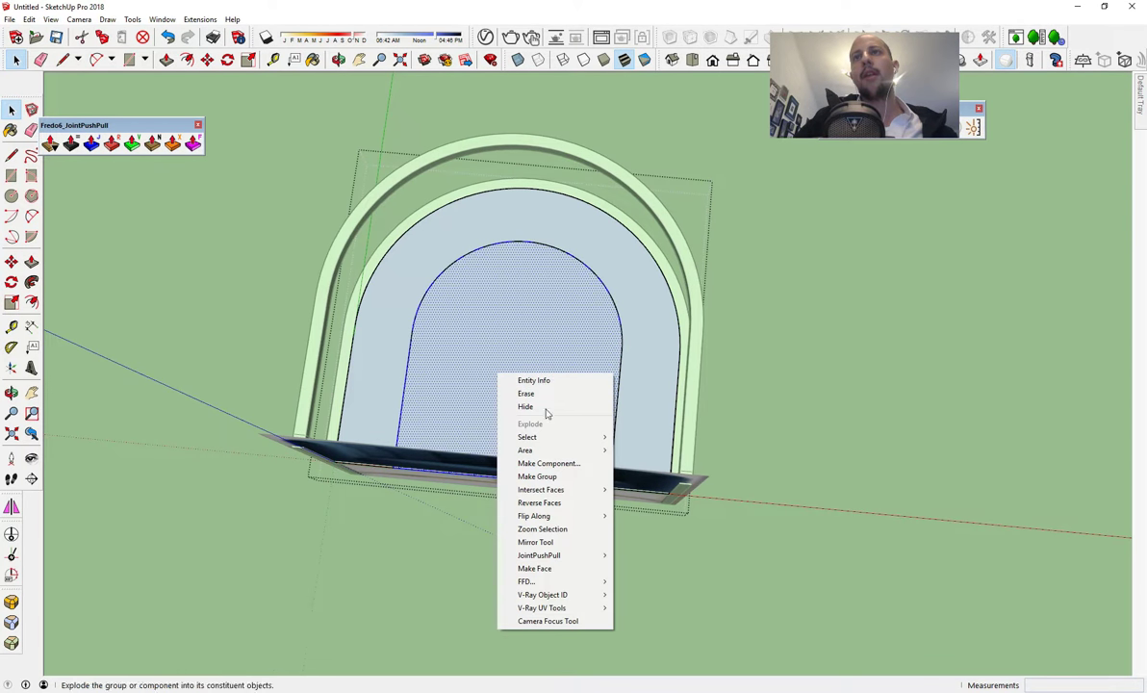
{"action": "left_click", "coordinate": [567, 479]}
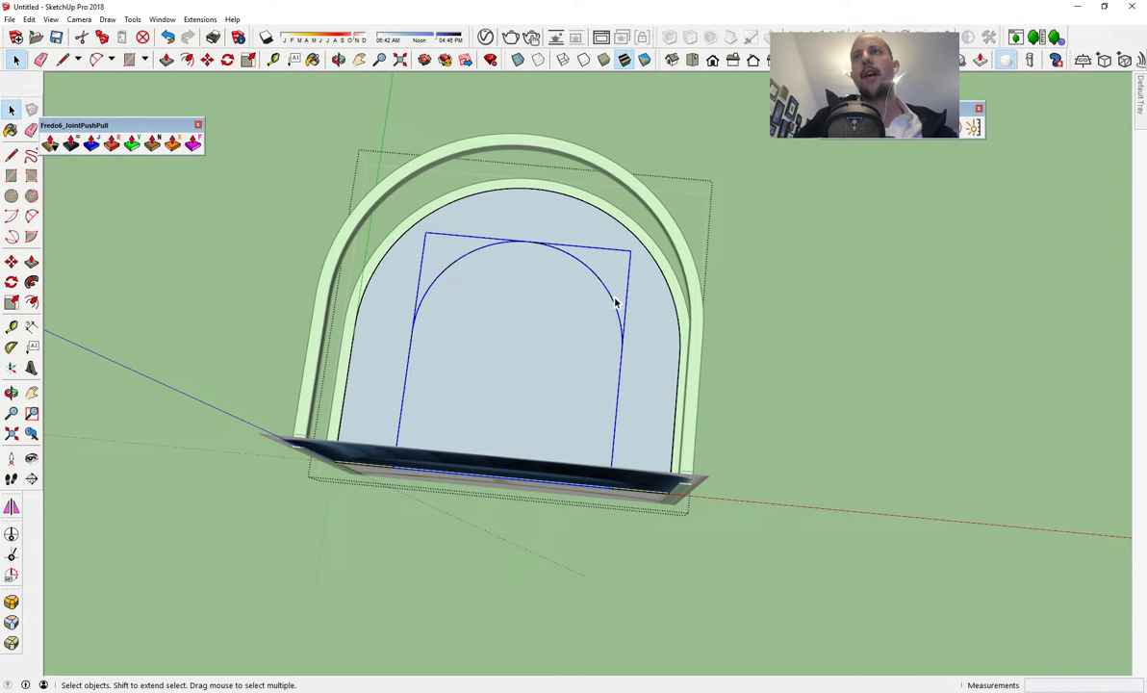
{"action": "left_click", "coordinate": [773, 287]}
- Copy the group holding the seat and band about 3' 9" along the red axis, beside the chair frame
{"action": "left_click", "coordinate": [520, 303]}
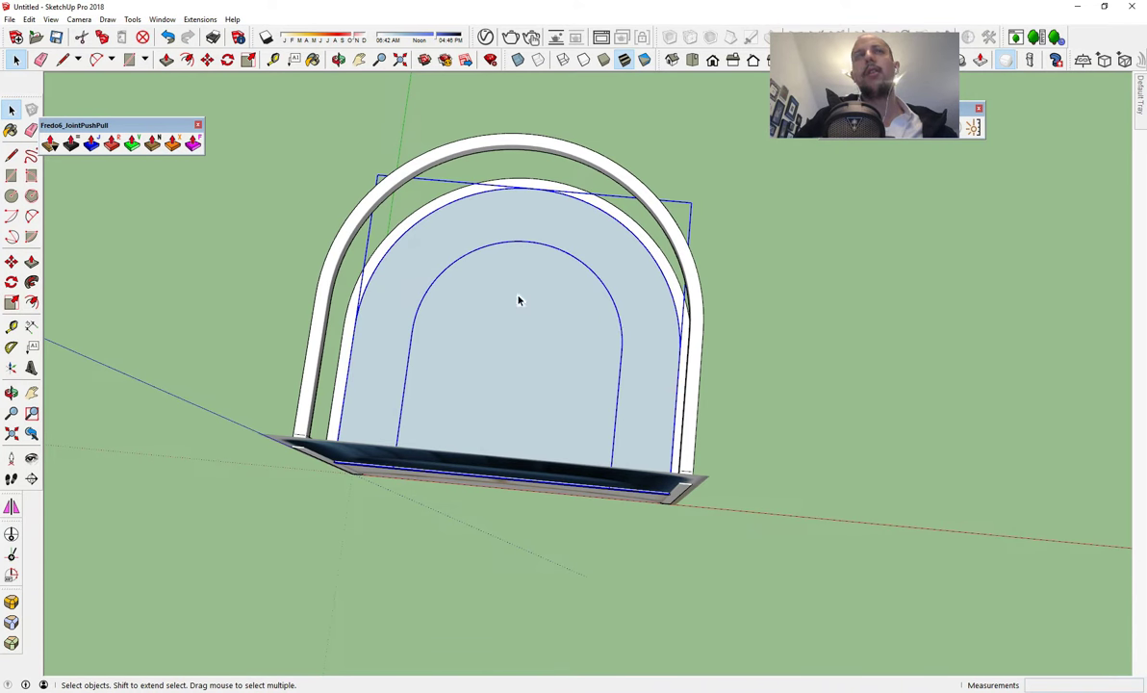
{"action": "left_click", "coordinate": [11, 260]}
{"action": "key", "text": "ctrl"}
{"action": "left_click", "coordinate": [530, 359]}
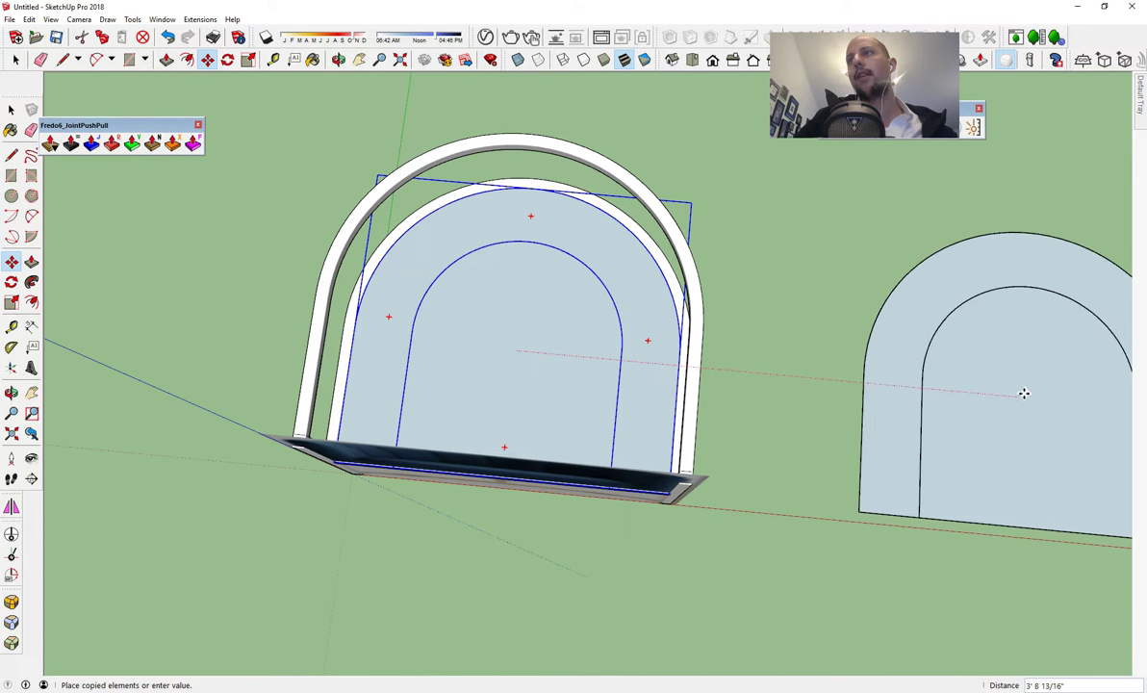
{"action": "left_click", "coordinate": [1043, 393]}
{"action": "key", "text": "space"}
- Switch to the browser and check the seat height in the Magnolia Chair product details
{"action": "middle_click_drag", "start_coordinate": [686, 364], "coordinate": [809, 376]}
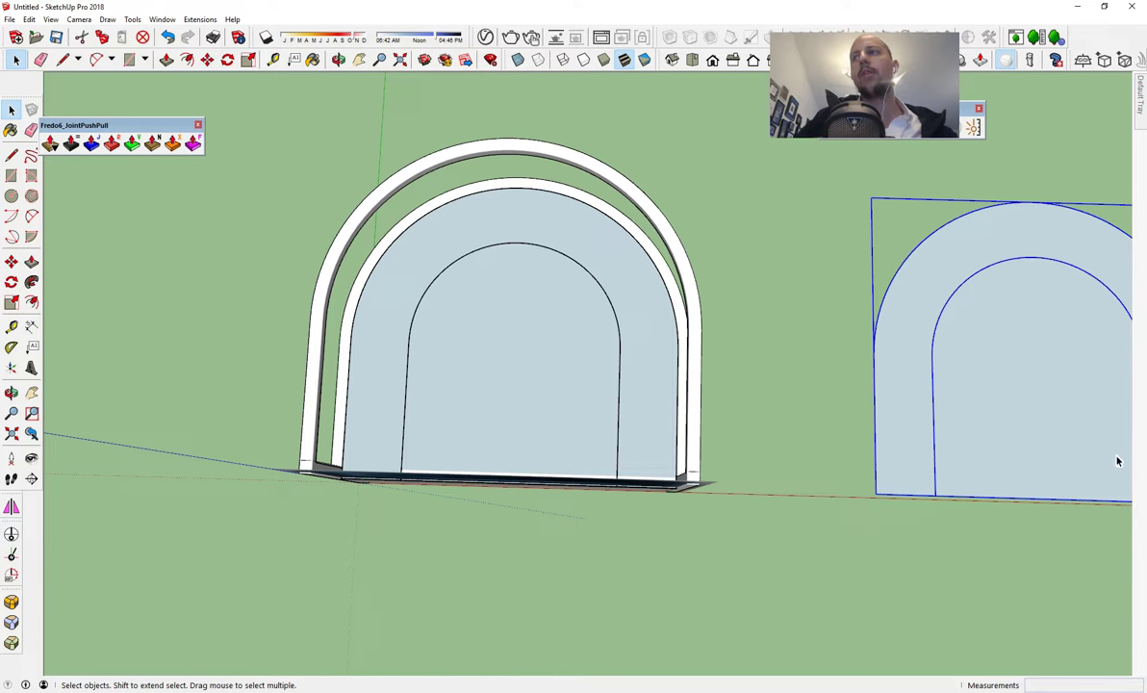
{"action": "middle_click_drag", "start_coordinate": [824, 415], "coordinate": [1027, 349]}
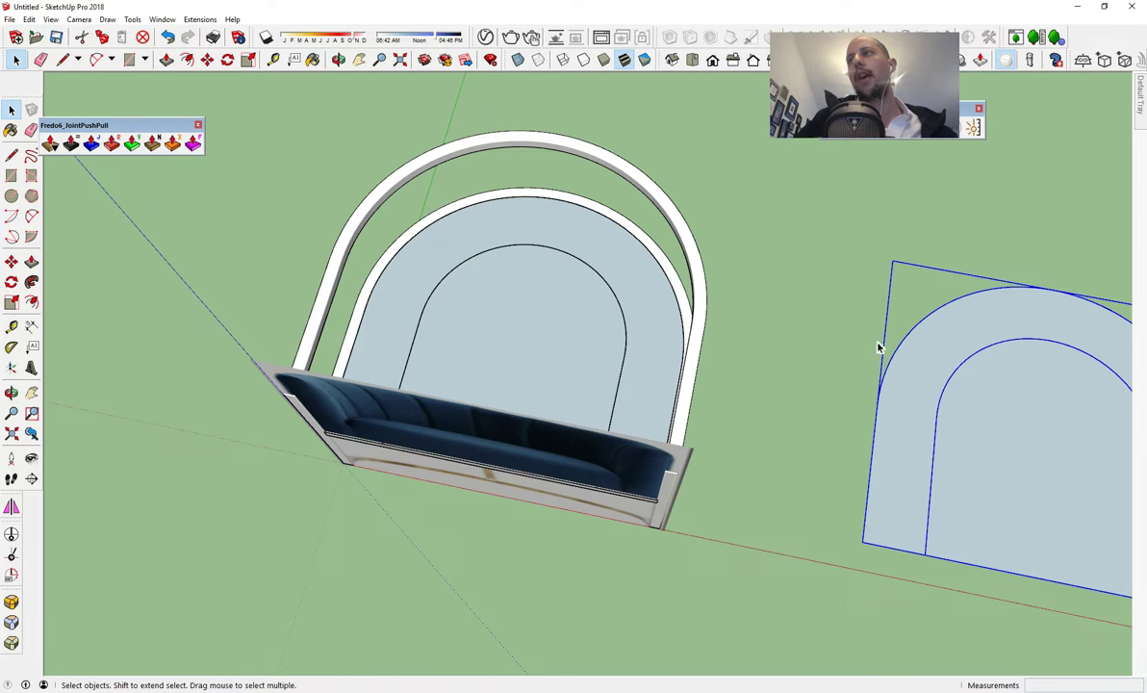
{"action": "middle_click_drag", "start_coordinate": [875, 358], "coordinate": [878, 384]}
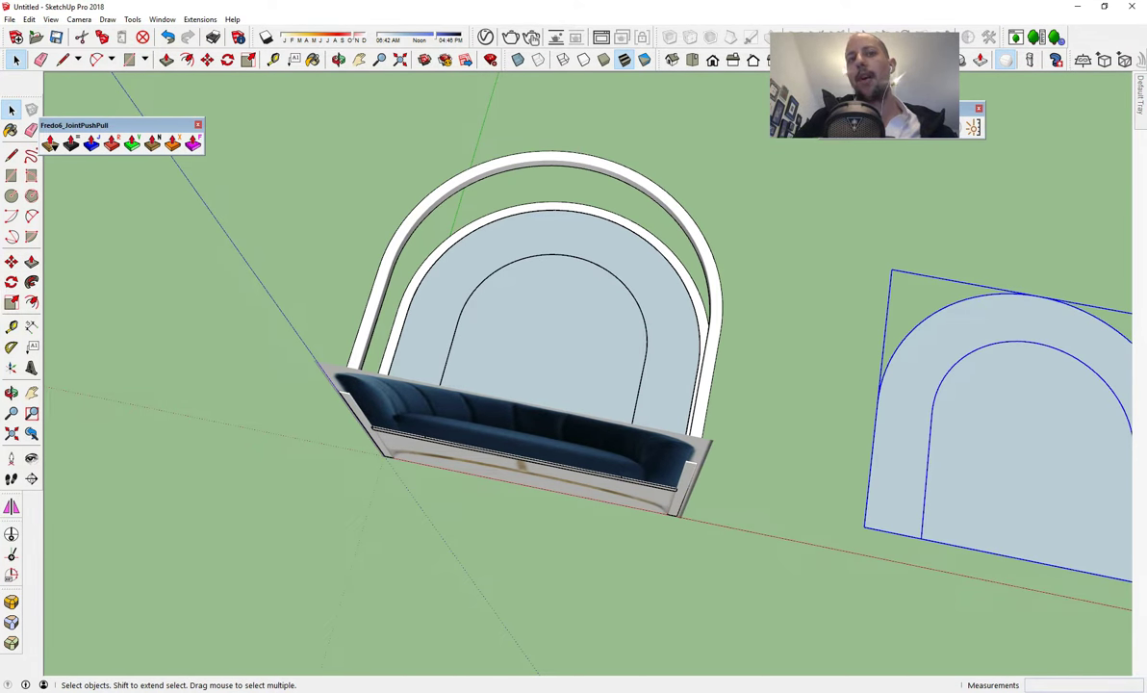
{"action": "left_click", "coordinate": [338, 692]}
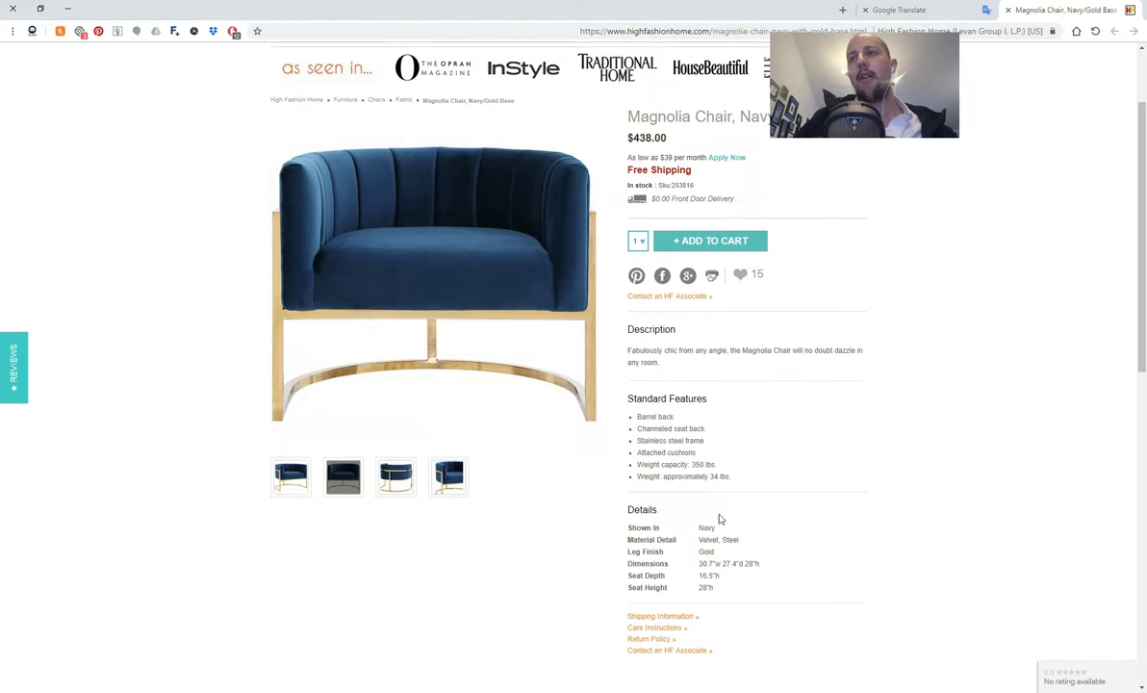
{"action": "left_click_drag", "start_coordinate": [712, 588], "coordinate": [699, 593]}
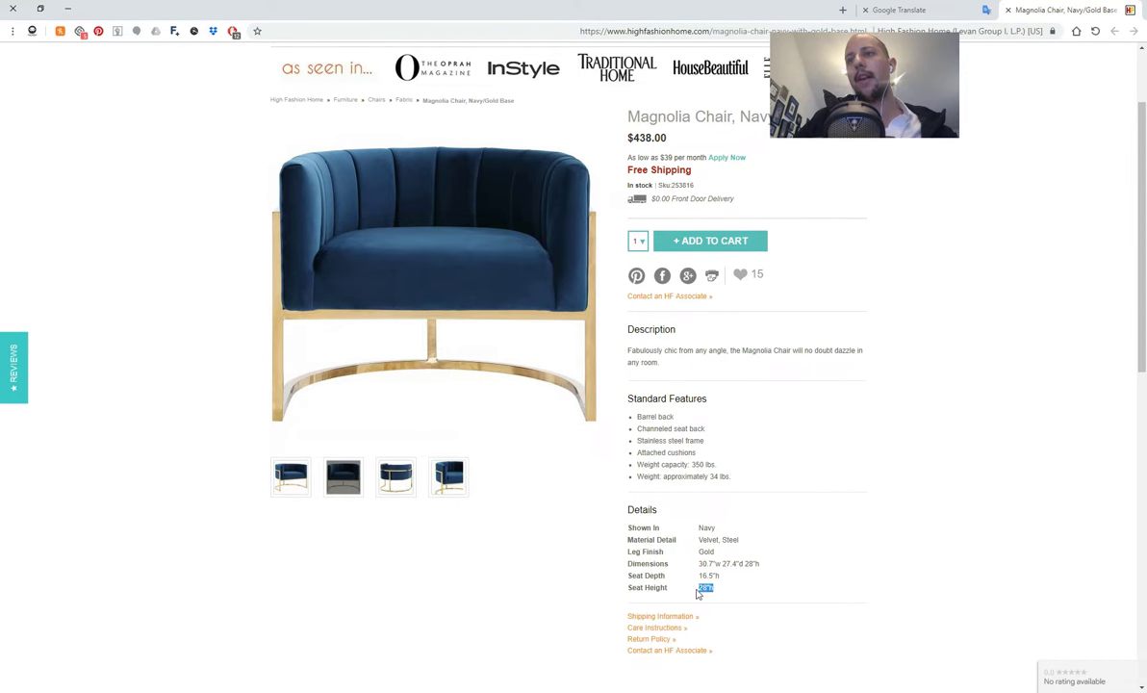
- Return to SketchUp and place a horizontal guide 28" above the bottom edge of the chair reference photo
{"action": "left_click", "coordinate": [353, 691]}
{"action": "mouse_move", "coordinate": [563, 423]}
{"action": "middle_mouse_down"}
{"action": "mouse_move", "coordinate": [592, 251]}
{"action": "mouse_move", "coordinate": [582, 207]}
{"action": "middle_mouse_up"}
{"action": "middle_click_drag", "start_coordinate": [524, 424], "coordinate": [486, 357]}
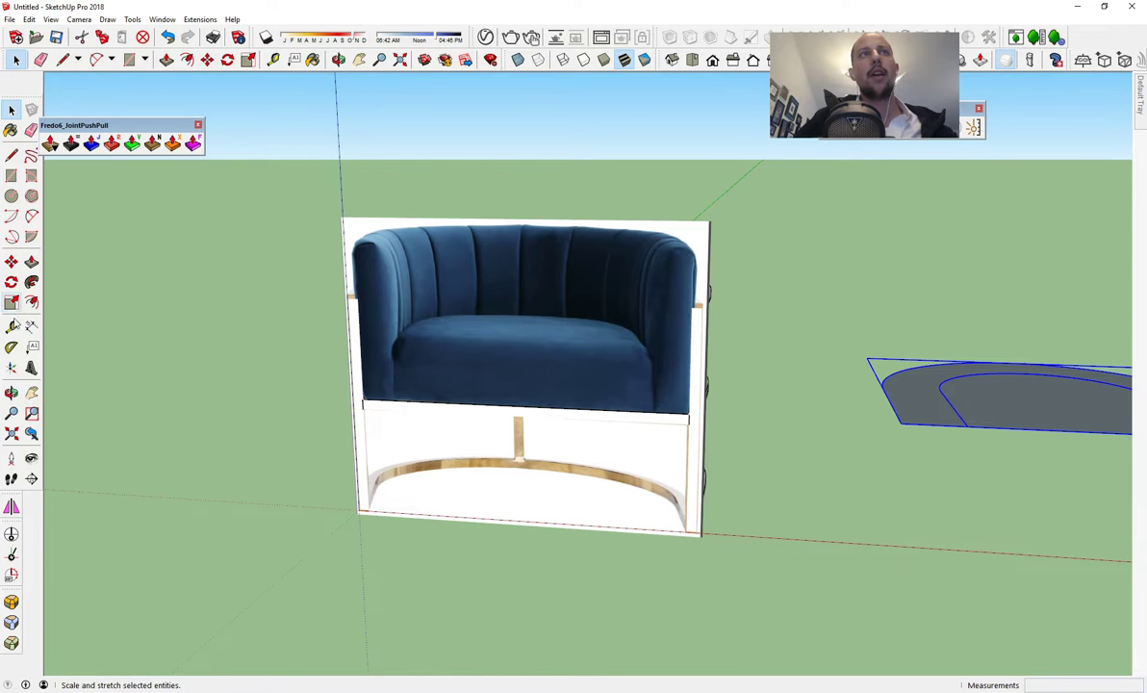
{"action": "left_click", "coordinate": [11, 327]}
{"action": "left_click", "coordinate": [558, 521]}
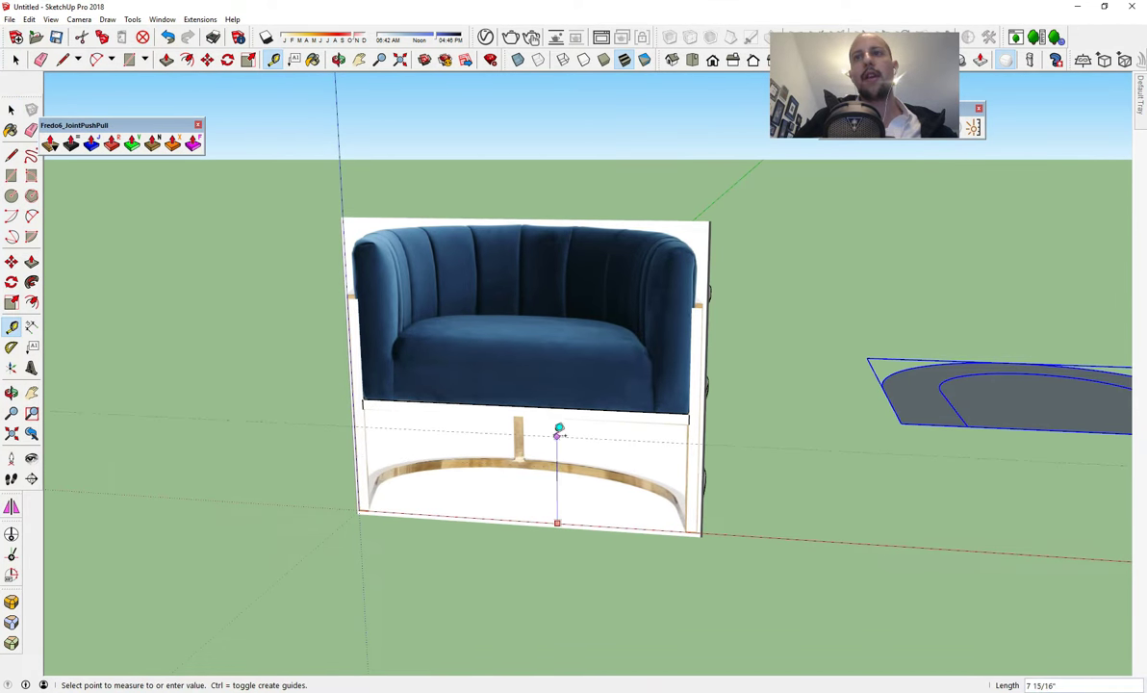
{"action": "left_click", "coordinate": [559, 428]}
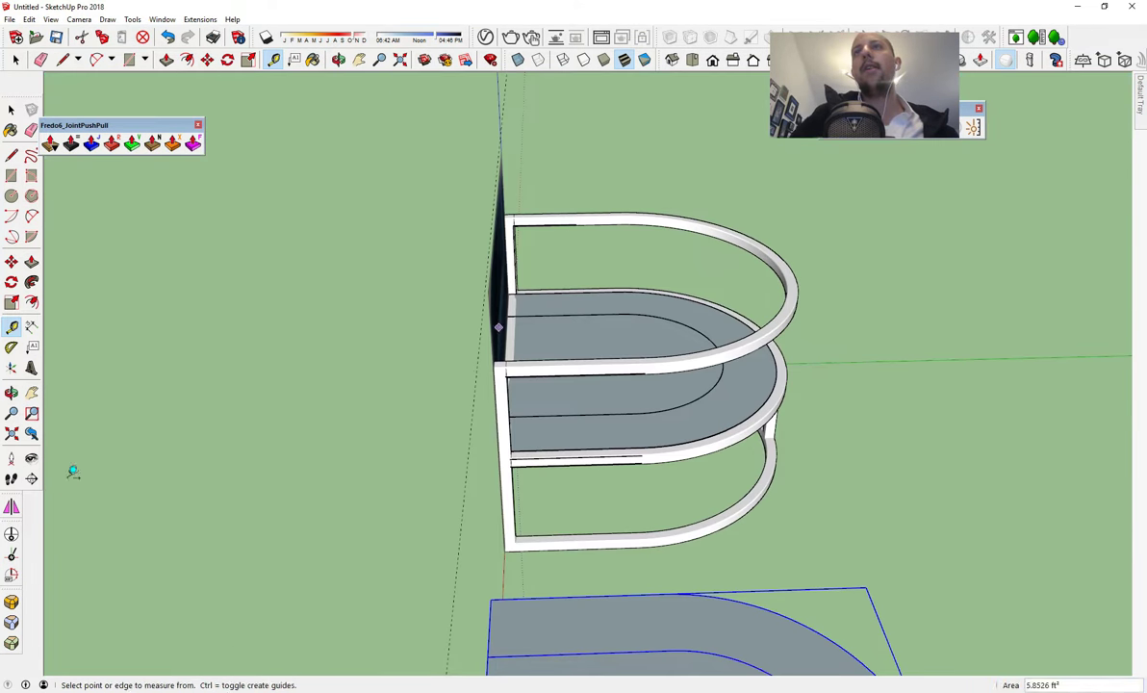
- Open the U-shaped band's group on the chair frame and extrude its face upward about 1' 5 1/2" to the guide
{"action": "key", "text": "space"}
{"action": "middle_click_drag", "start_coordinate": [714, 313], "coordinate": [574, 456]}
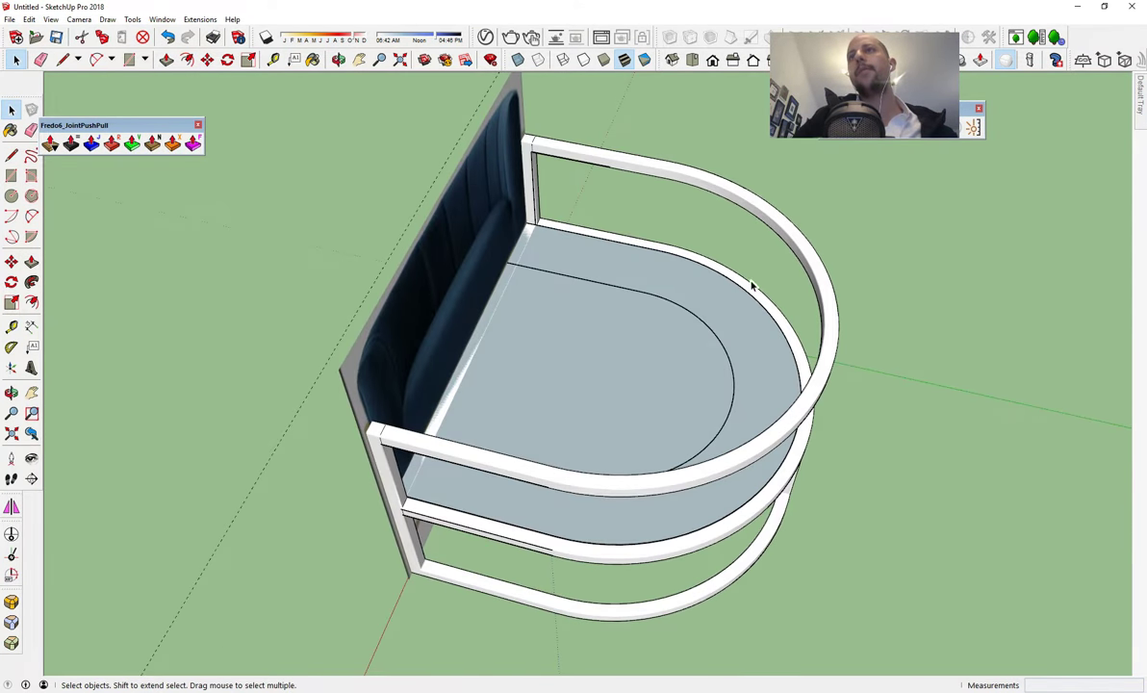
{"action": "double_click", "coordinate": [706, 306]}
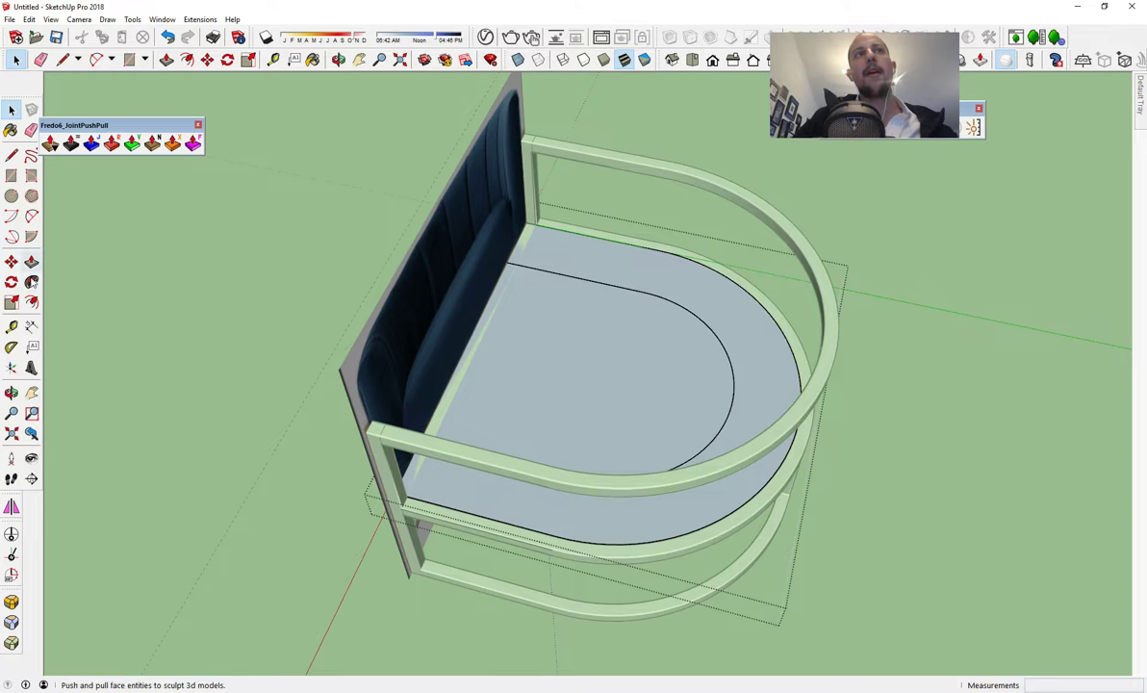
{"action": "left_click", "coordinate": [32, 262]}
{"action": "key", "text": "space"}
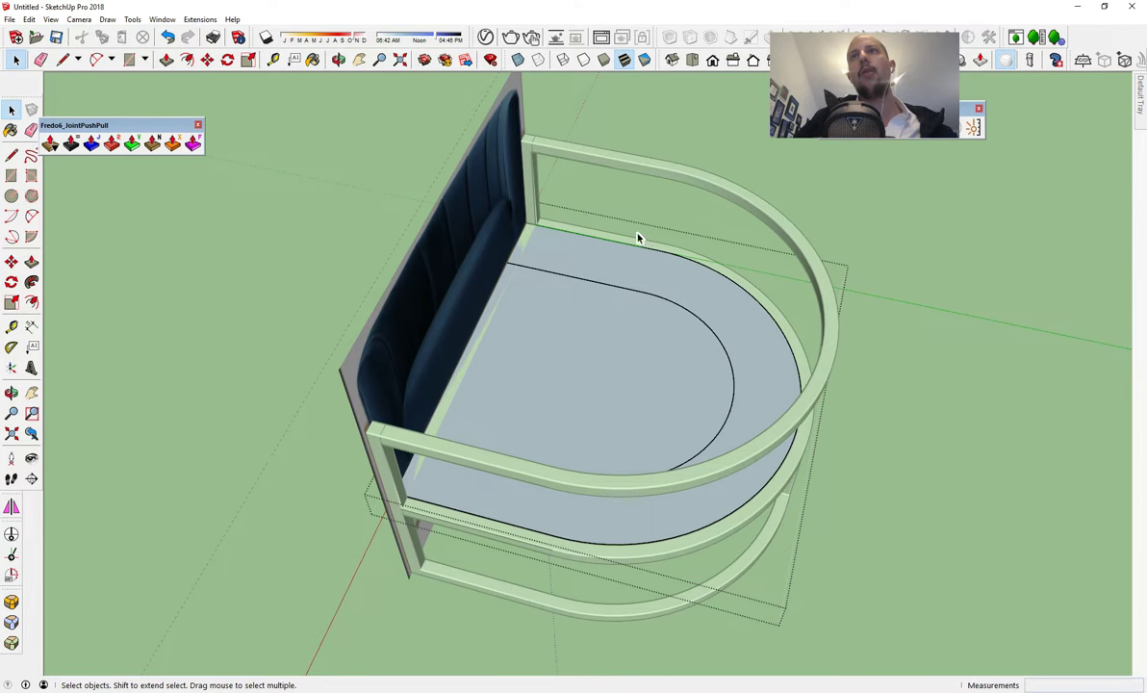
{"action": "left_click", "coordinate": [596, 265]}
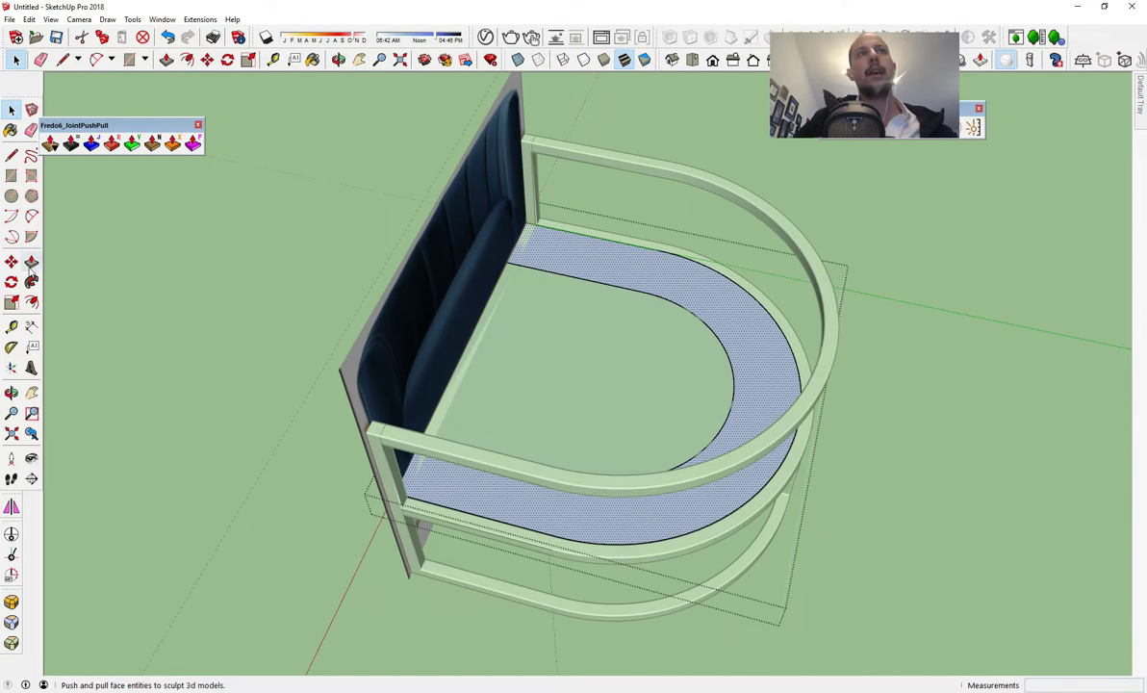
{"action": "left_click", "coordinate": [31, 261]}
{"action": "left_click_drag", "start_coordinate": [398, 443], "coordinate": [323, 367]}
{"action": "left_click", "coordinate": [325, 367]}
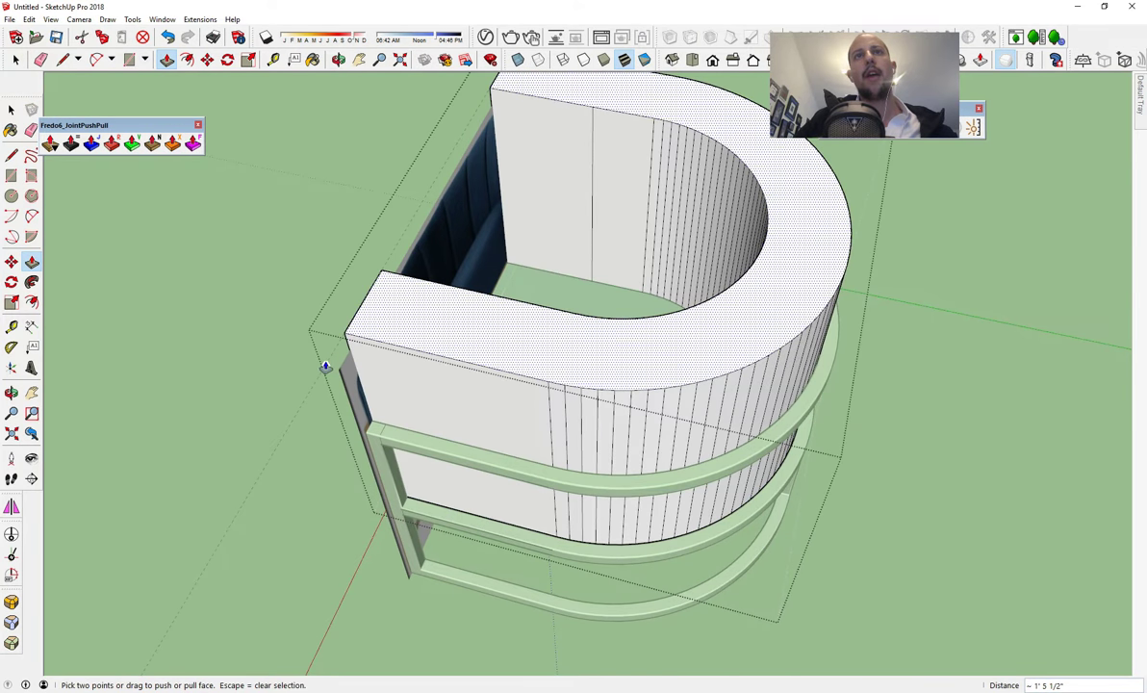
- Soften all edges of the extruded U-shaped backrest at 20 degrees between normals, with smooth normals
{"action": "middle_click_drag", "start_coordinate": [328, 369], "coordinate": [1086, 387]}
{"action": "scroll", "coordinate": [1086, 387], "scroll_direction": "down", "scroll_amount": 2}
{"action": "key", "text": "space"}
{"action": "middle_click_drag", "start_coordinate": [717, 310], "coordinate": [691, 299]}
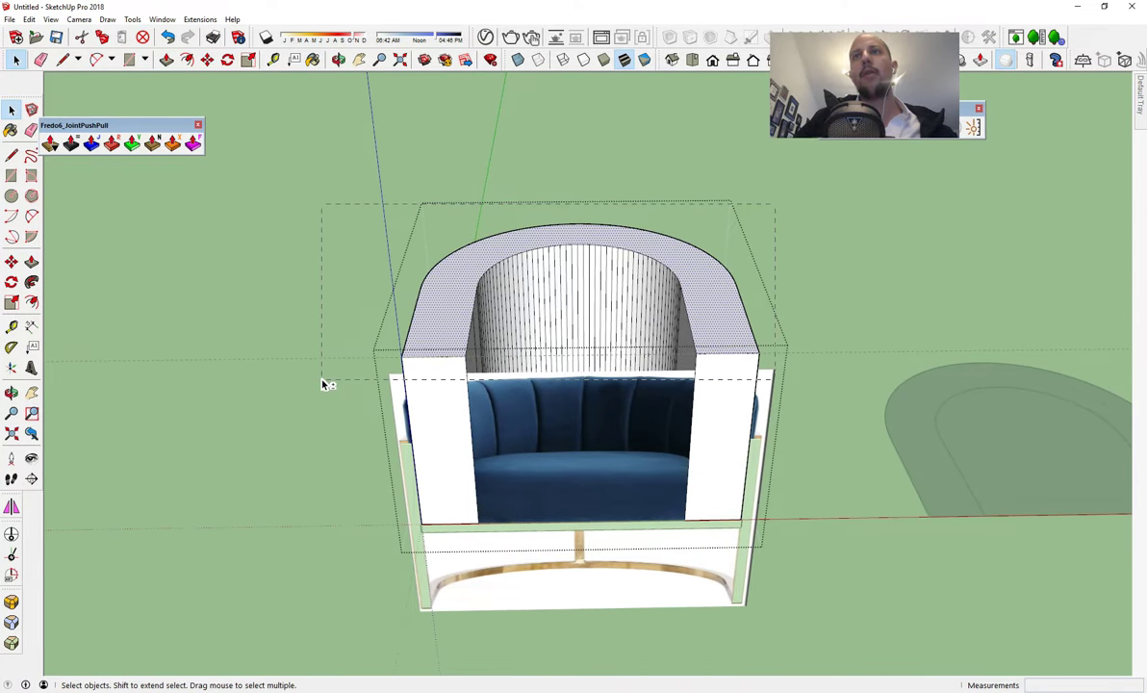
{"action": "key", "text": "ctrl+a"}
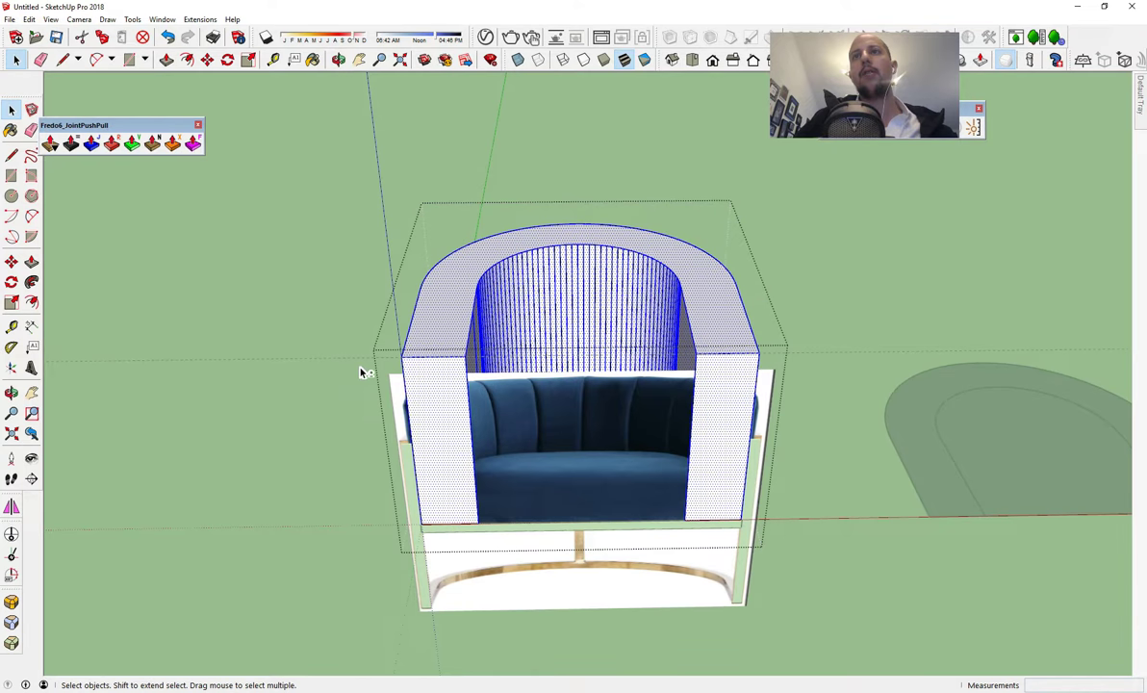
{"action": "right_click", "coordinate": [576, 304]}
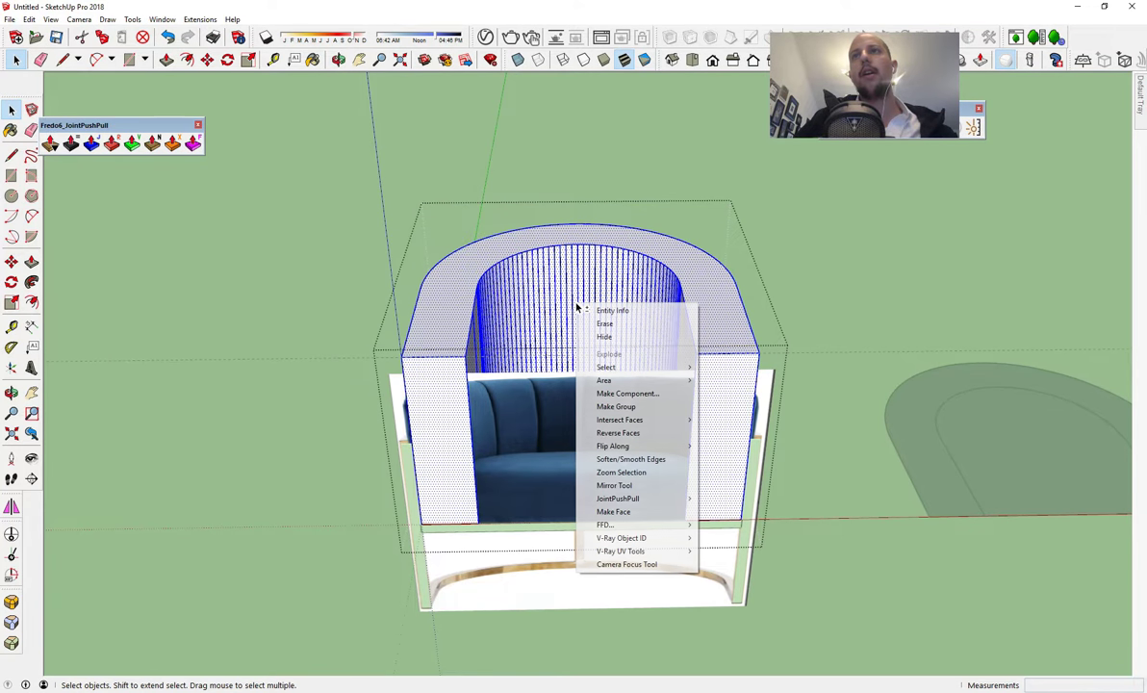
{"action": "left_click", "coordinate": [631, 459]}
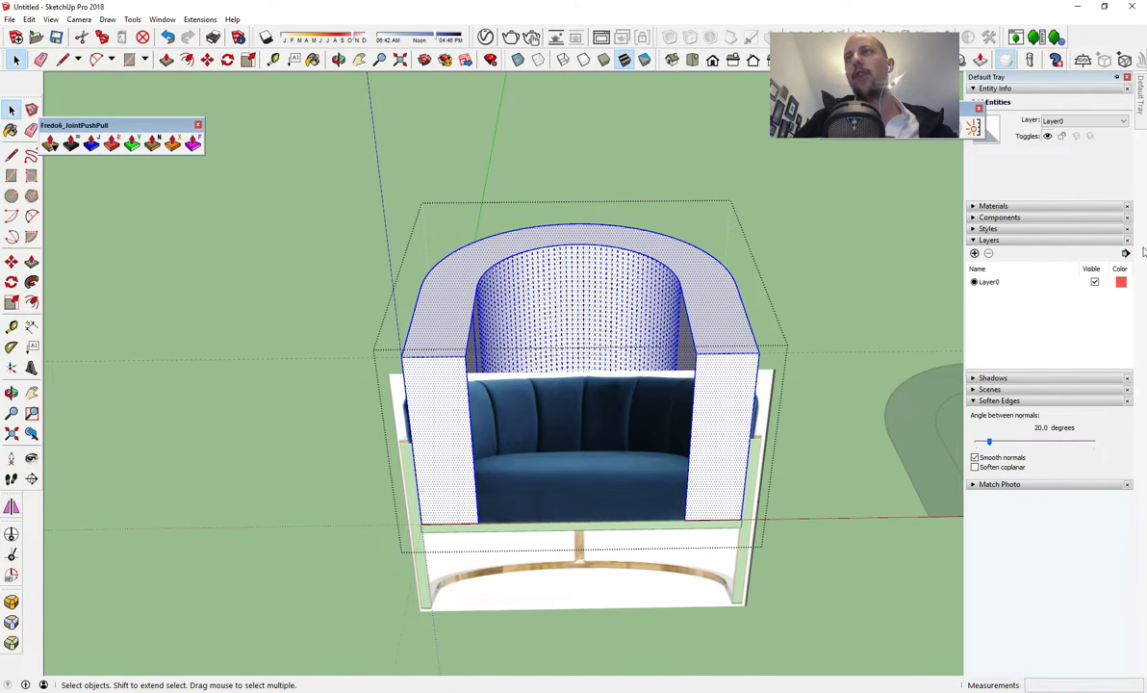
{"action": "left_click", "coordinate": [834, 227]}
{"action": "middle_click_drag", "start_coordinate": [833, 312], "coordinate": [581, 284]}
{"action": "scroll", "coordinate": [581, 284], "scroll_direction": "down", "scroll_amount": 2}
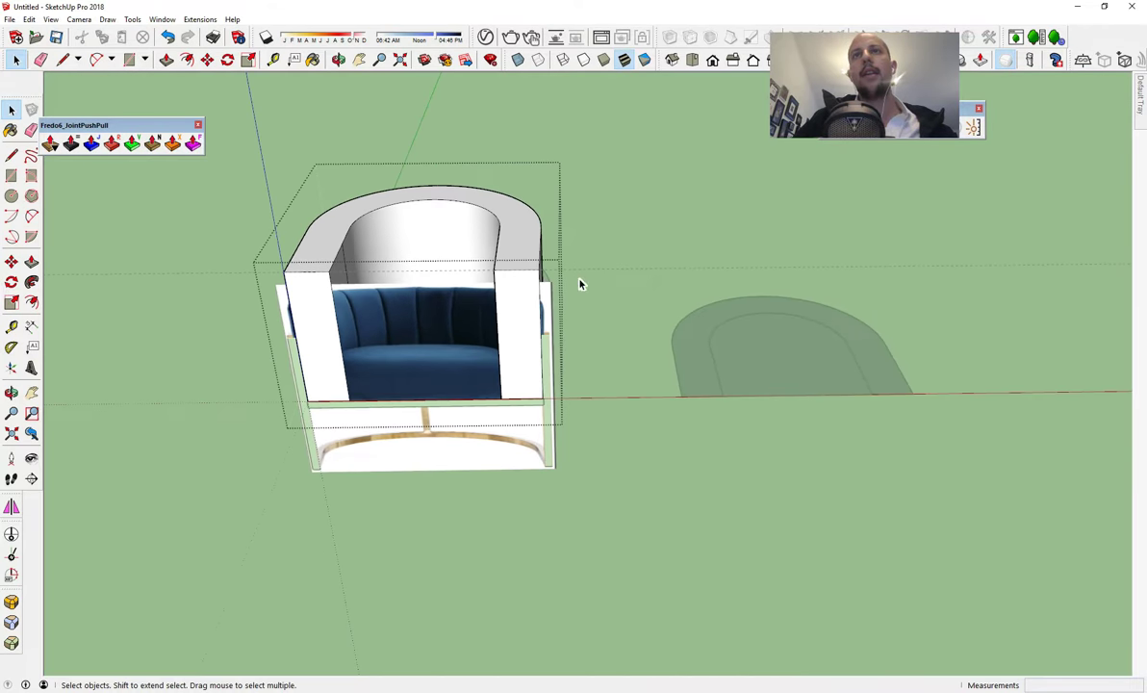
- Leave the backrest group, select the chair reference photo and start moving it
{"action": "left_click", "coordinate": [450, 370]}
{"action": "left_click", "coordinate": [432, 349]}
{"action": "middle_click_drag", "start_coordinate": [435, 338], "coordinate": [425, 187]}
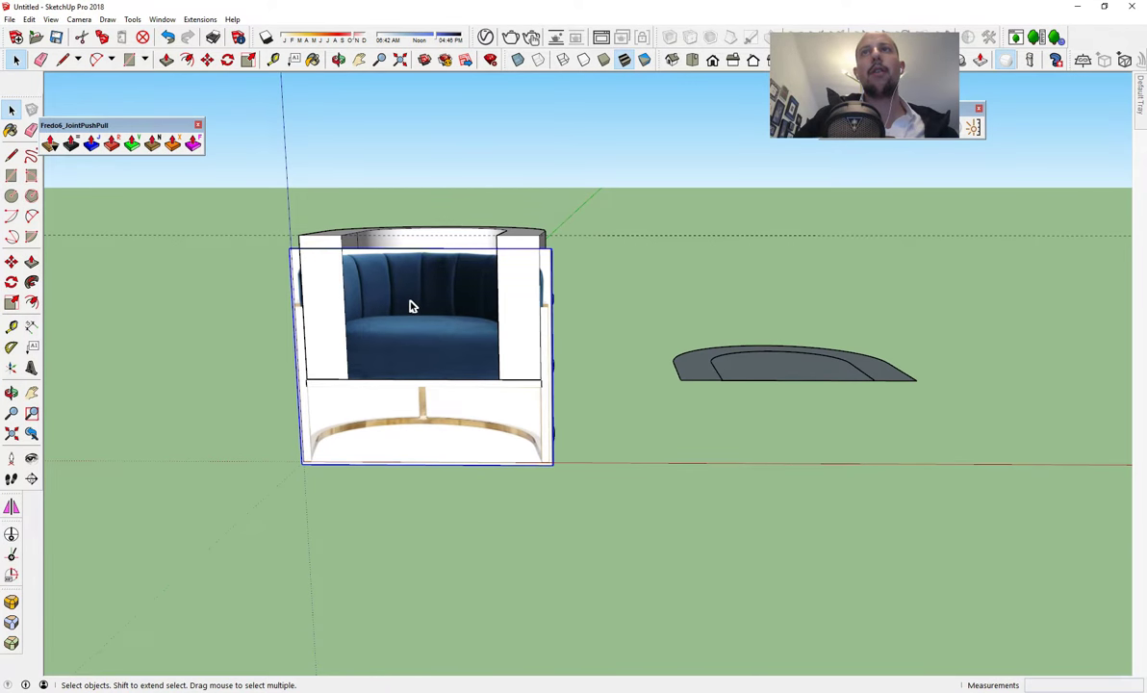
{"action": "key", "text": "m"}
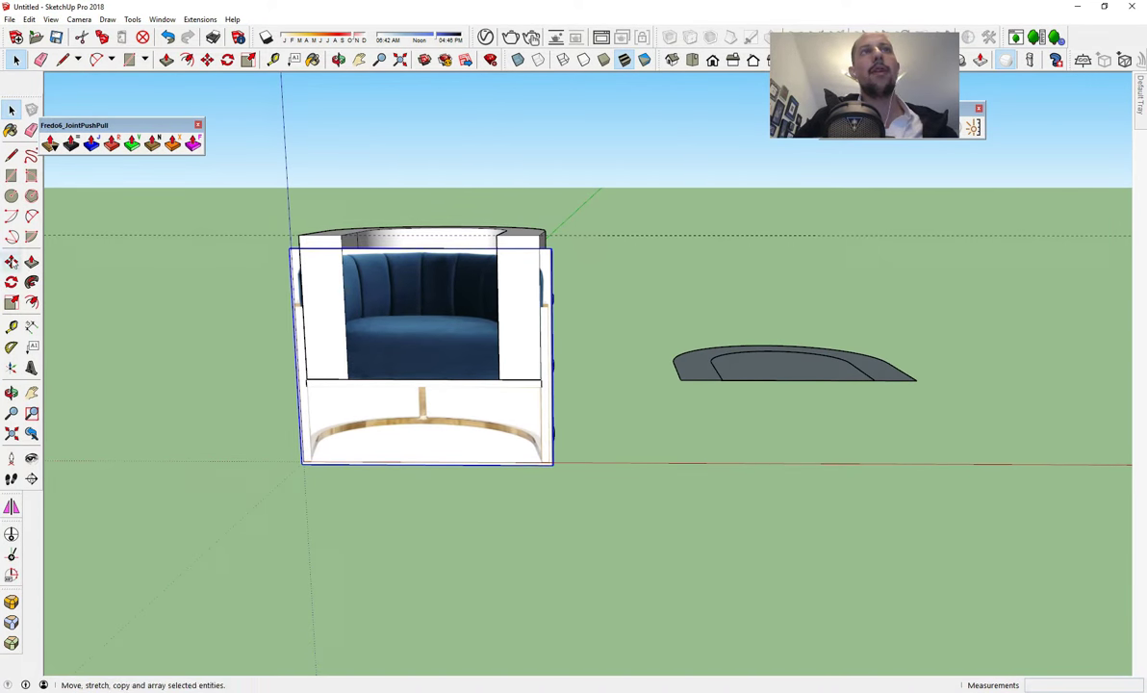
- Move the reference photo off the chair model along the red axis so it stands beside the chair
{"action": "left_click", "coordinate": [397, 379]}
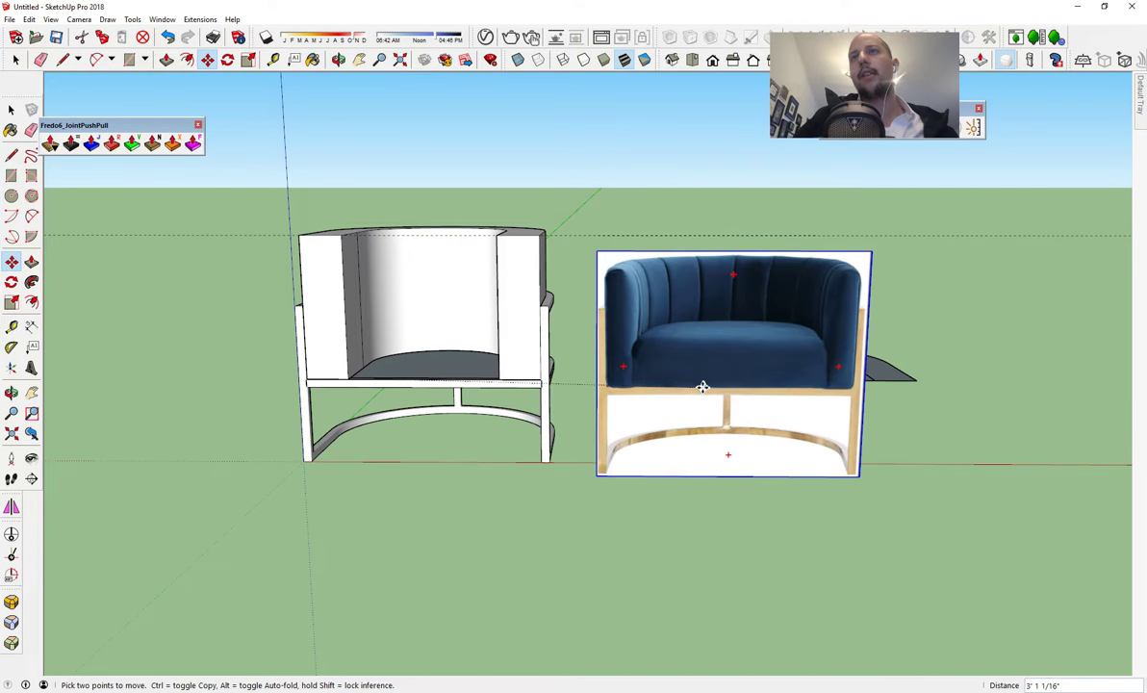
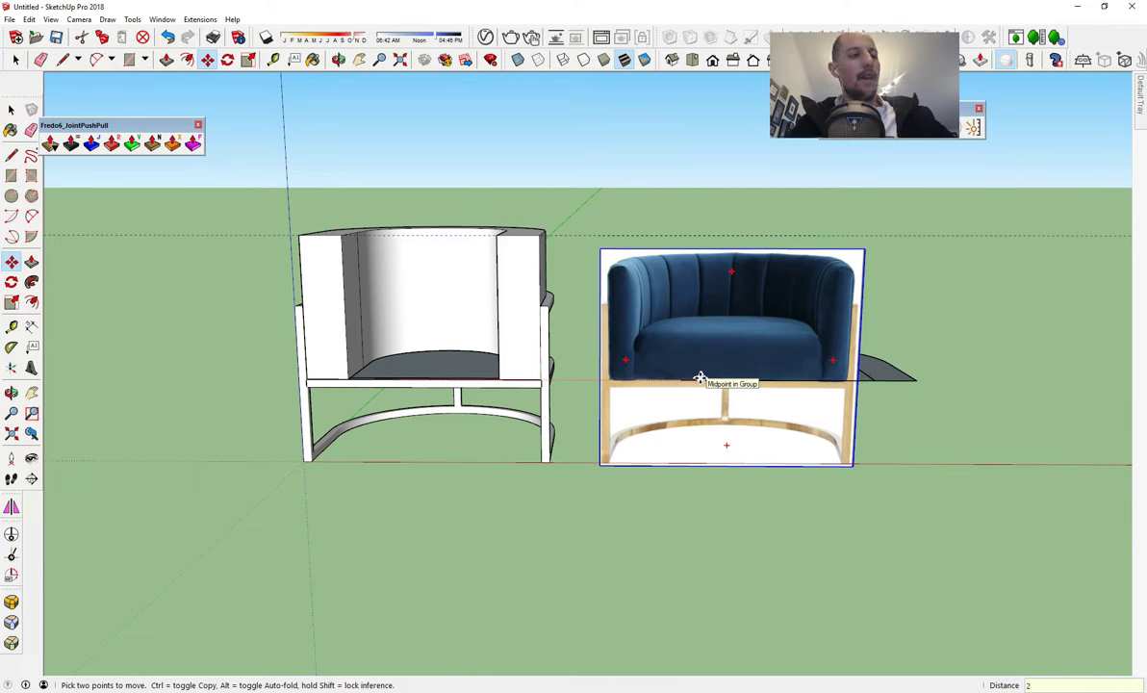
{"action": "left_click", "coordinate": [701, 378]}
{"action": "key", "text": "space"}
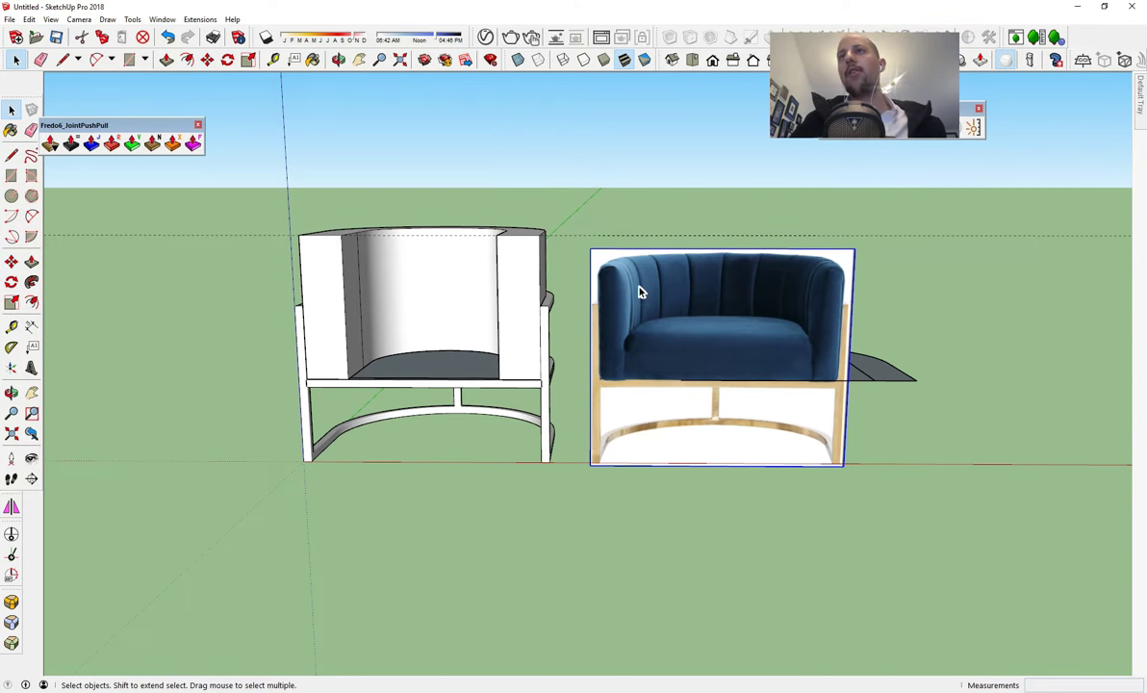
- Open the chair's upholstery group for editing and delete the vertical seam edges on the arm's inner and outer faces
{"action": "scroll", "coordinate": [603, 282], "scroll_direction": "up", "scroll_amount": 2}
{"action": "middle_click_drag", "start_coordinate": [415, 279], "coordinate": [489, 343]}
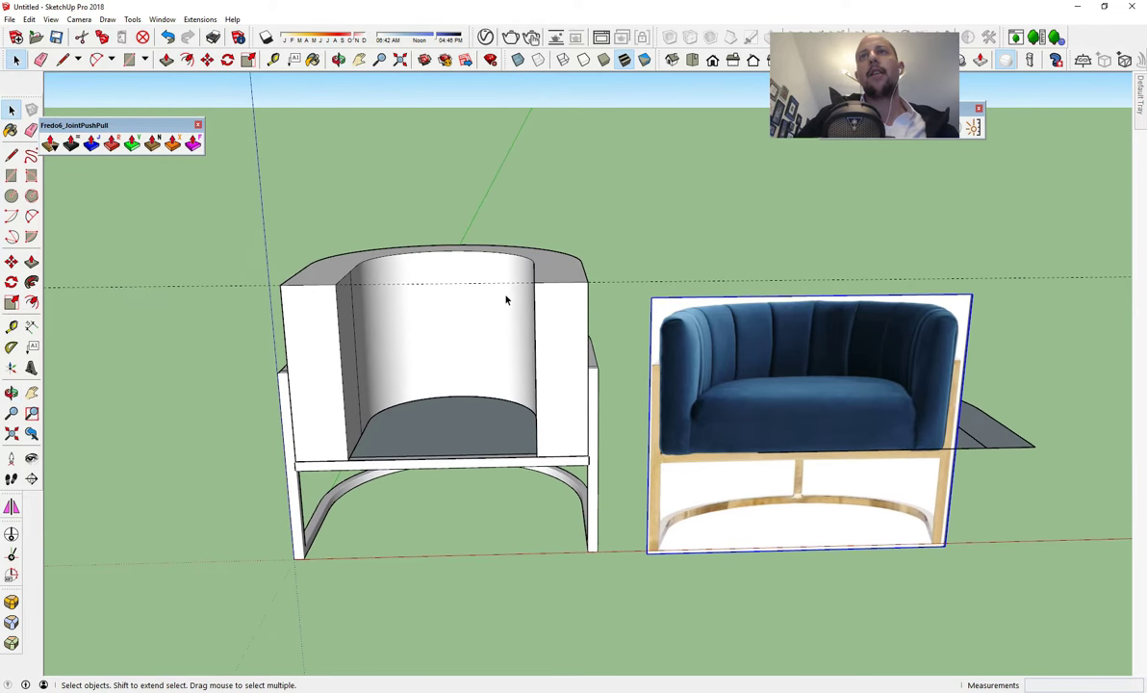
{"action": "middle_click_drag", "start_coordinate": [507, 299], "coordinate": [496, 400]}
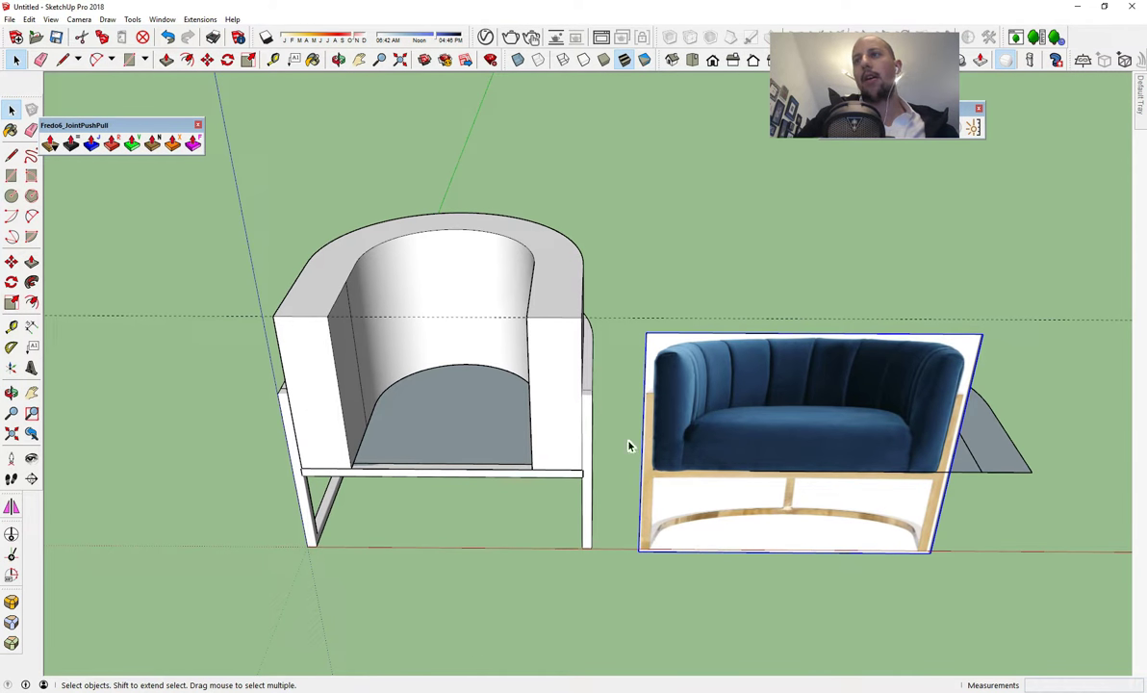
{"action": "middle_click_drag", "start_coordinate": [606, 485], "coordinate": [262, 327]}
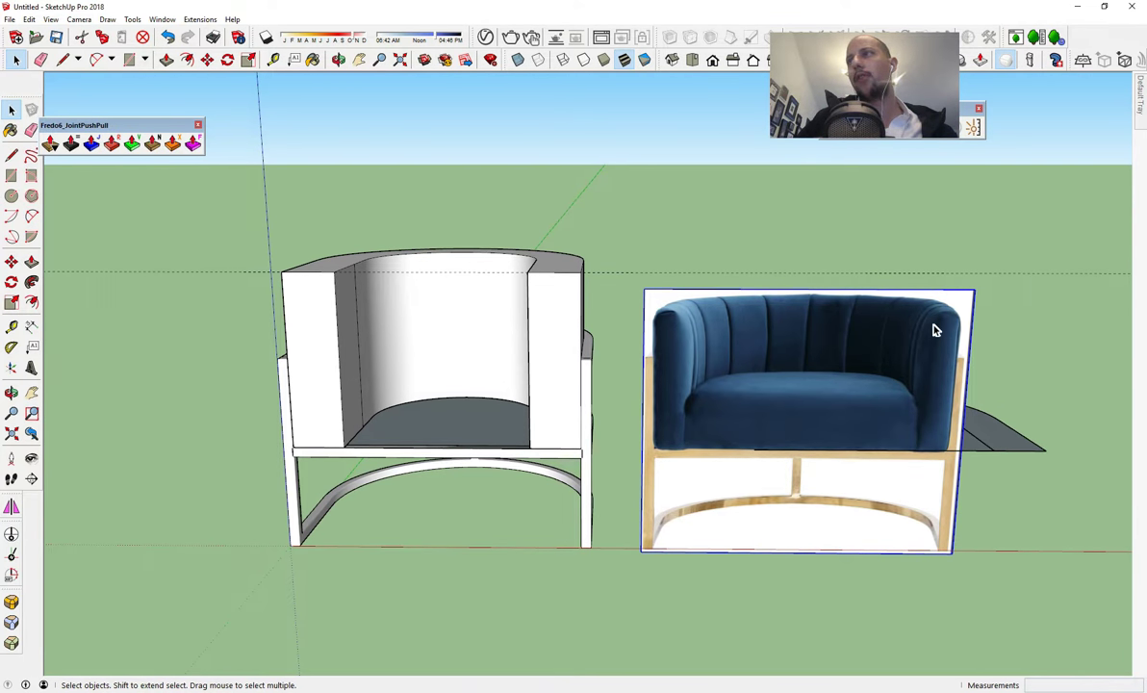
{"action": "middle_click_drag", "start_coordinate": [331, 277], "coordinate": [249, 475]}
{"action": "scroll", "coordinate": [344, 296], "scroll_direction": "up", "scroll_amount": 3}
{"action": "double_click", "coordinate": [344, 297]}
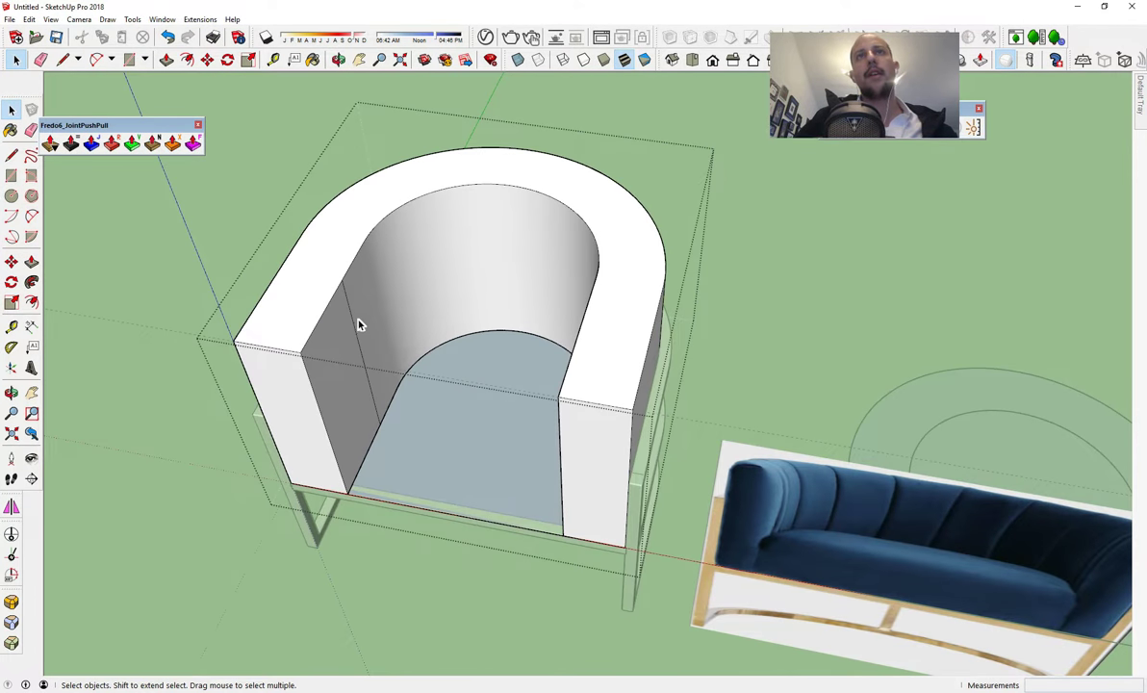
{"action": "left_click", "coordinate": [353, 325]}
{"action": "double_click", "coordinate": [352, 325]}
{"action": "left_click", "coordinate": [351, 320]}
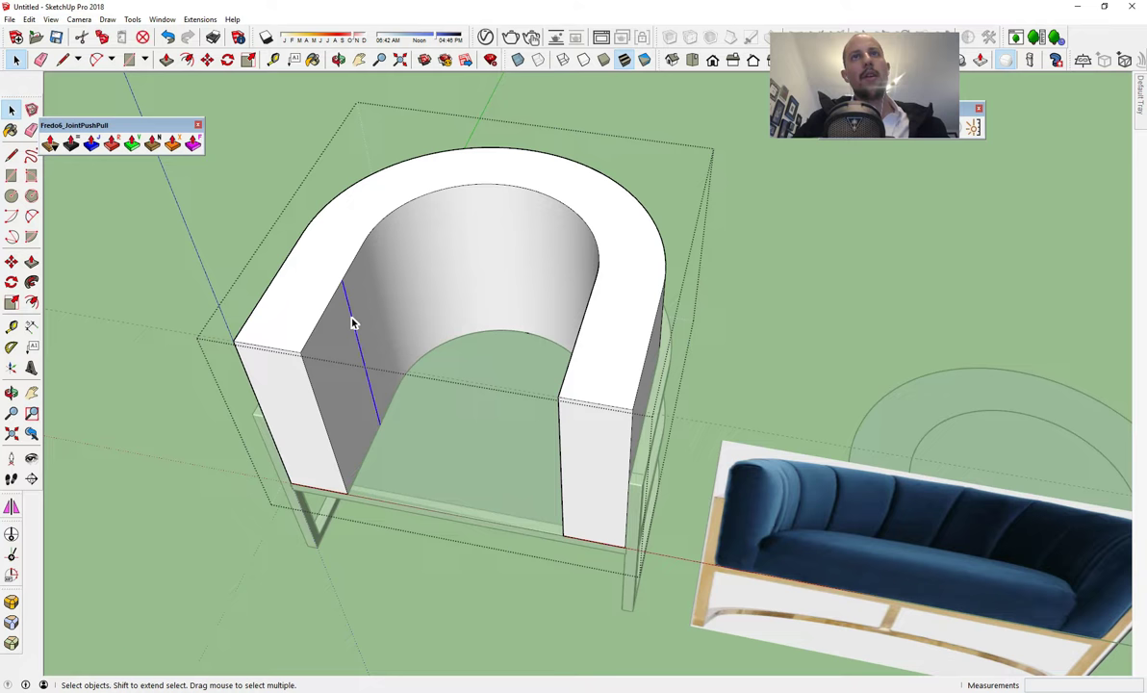
{"action": "middle_click_drag", "start_coordinate": [354, 325], "coordinate": [638, 339]}
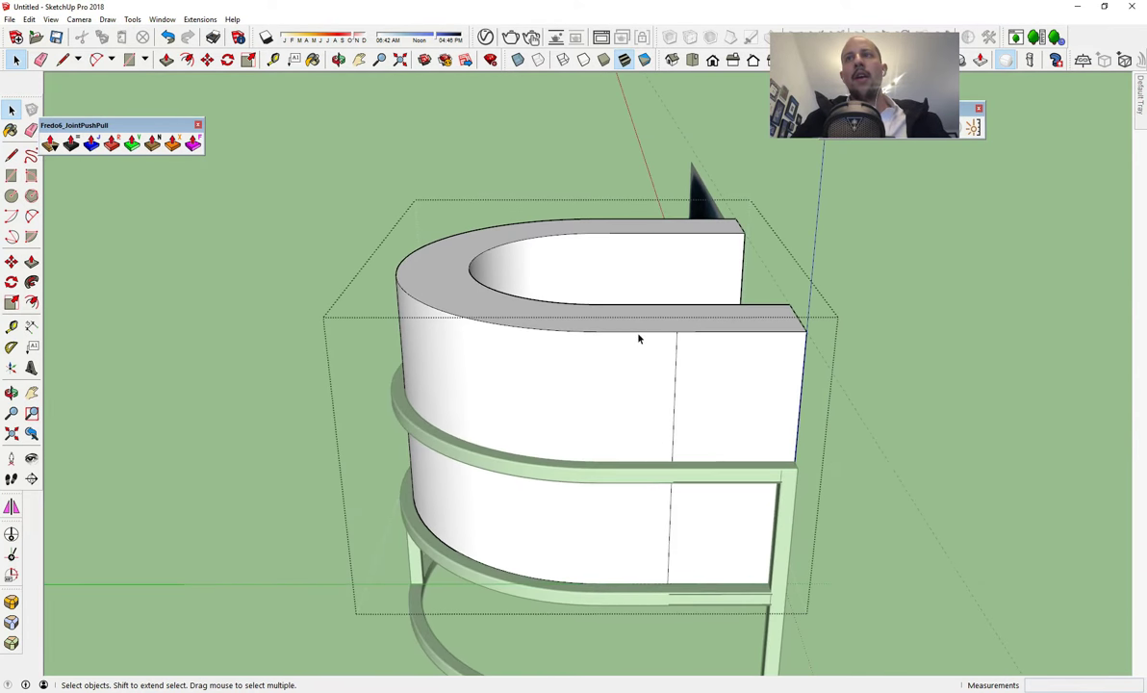
{"action": "left_click", "coordinate": [679, 420]}
{"action": "middle_click_drag", "start_coordinate": [675, 419], "coordinate": [470, 373]}
- Round the upholstery's inner top edge and both inner front vertical edges using Round Corner with a 3" offset
{"action": "left_click", "coordinate": [578, 309]}
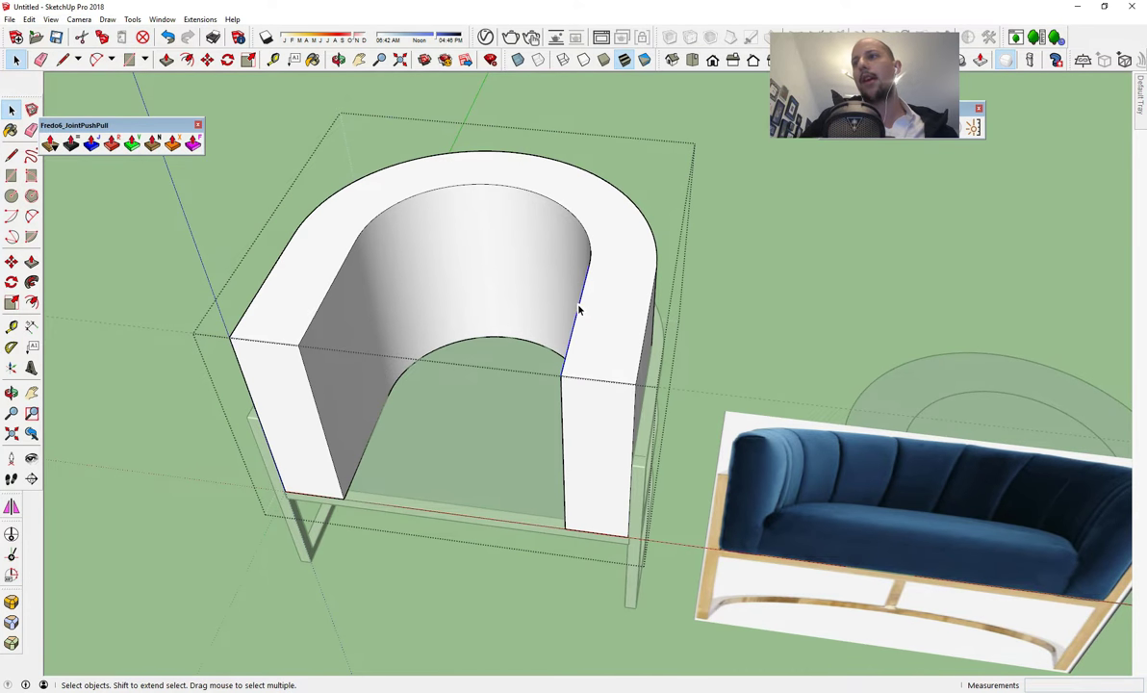
{"action": "middle_click_drag", "start_coordinate": [578, 309], "coordinate": [818, 376]}
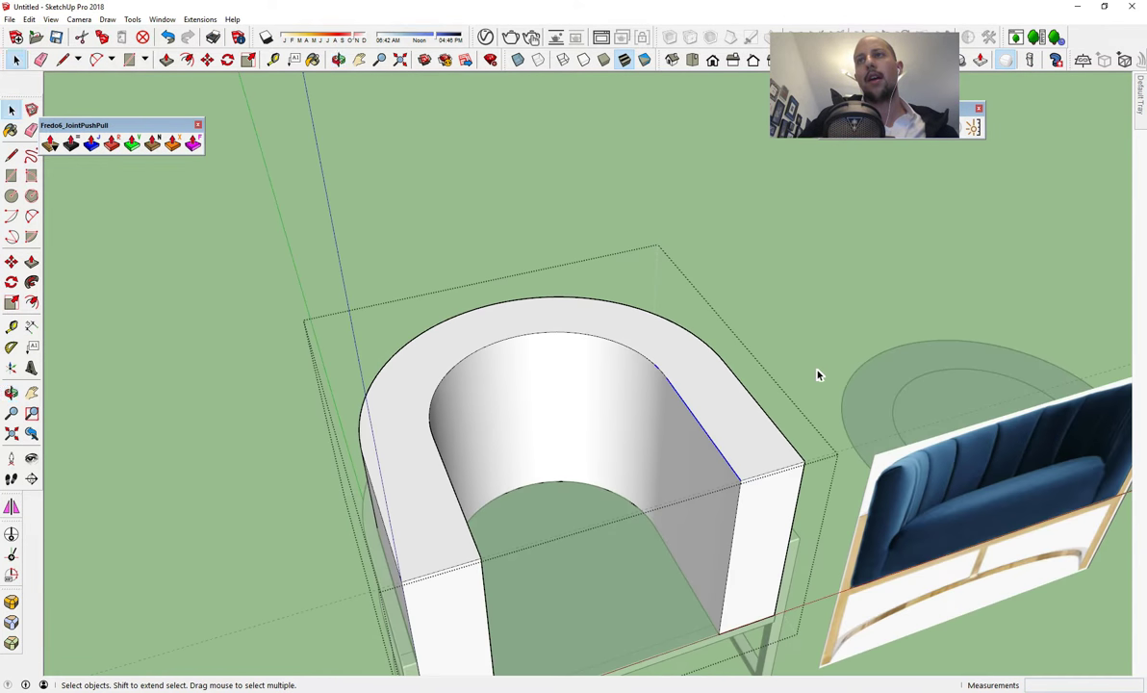
{"action": "left_click", "coordinate": [701, 420]}
{"action": "double_click", "coordinate": [700, 417]}
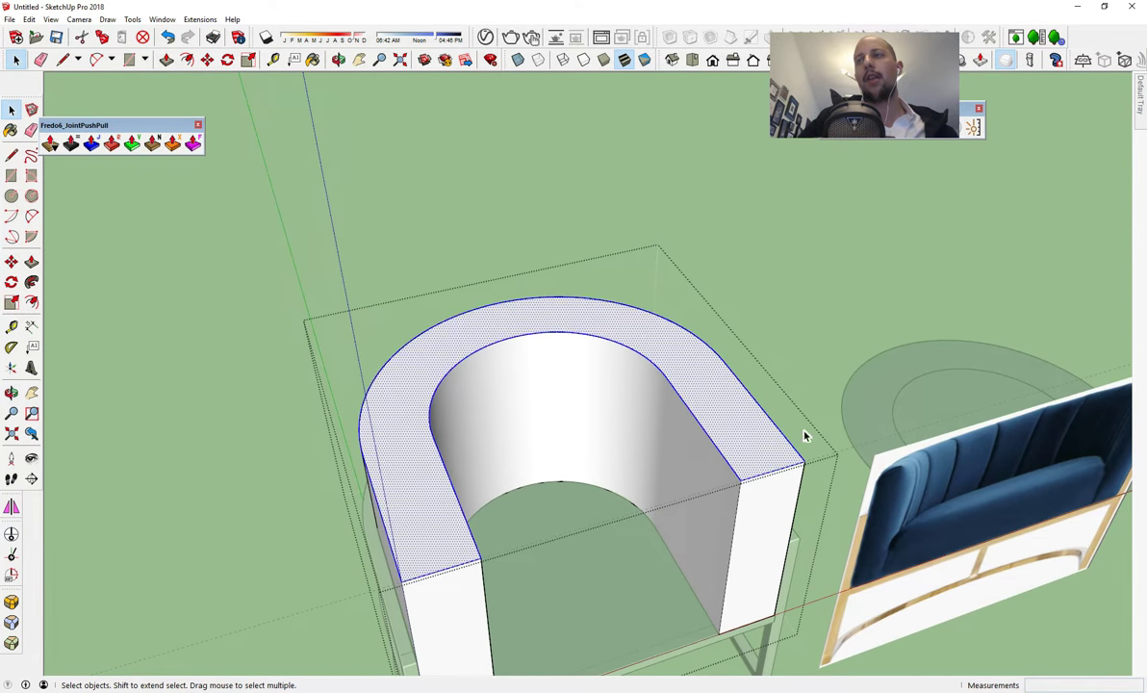
{"action": "left_click_drag", "start_coordinate": [832, 409], "coordinate": [764, 485]}
{"action": "left_click_drag", "start_coordinate": [685, 259], "coordinate": [724, 368], "text": "shift"}
{"action": "left_click_drag", "start_coordinate": [622, 325], "coordinate": [343, 445], "text": "shift"}
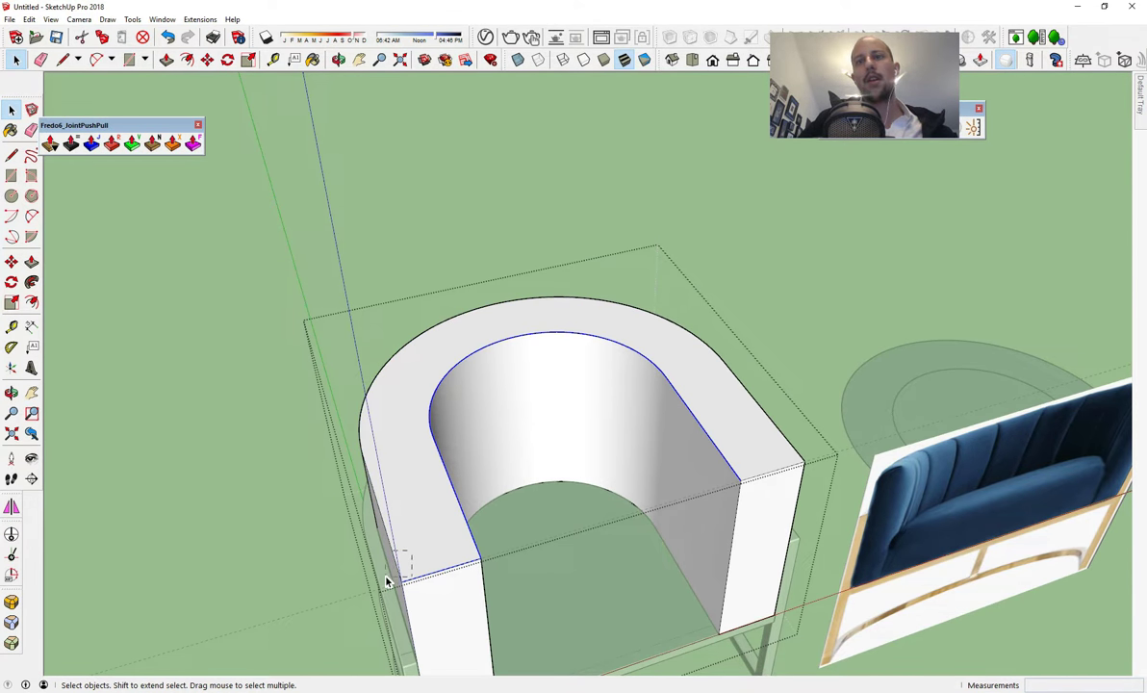
{"action": "middle_click_drag", "start_coordinate": [373, 593], "coordinate": [310, 418]}
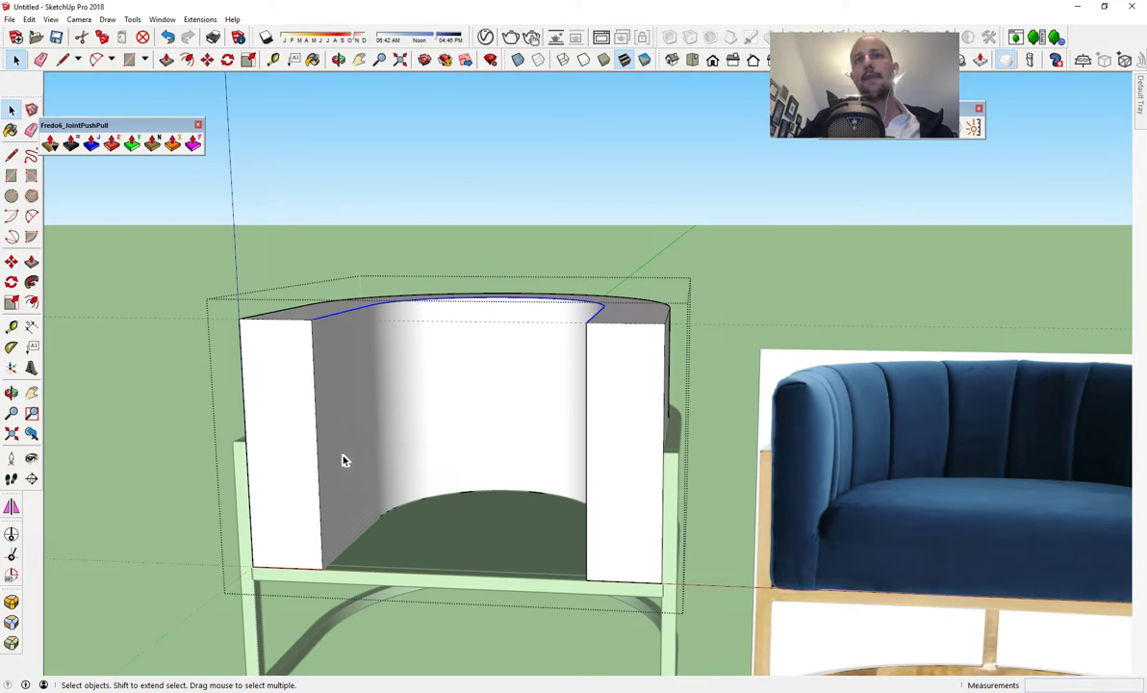
{"action": "left_click", "coordinate": [315, 451], "text": "shift"}
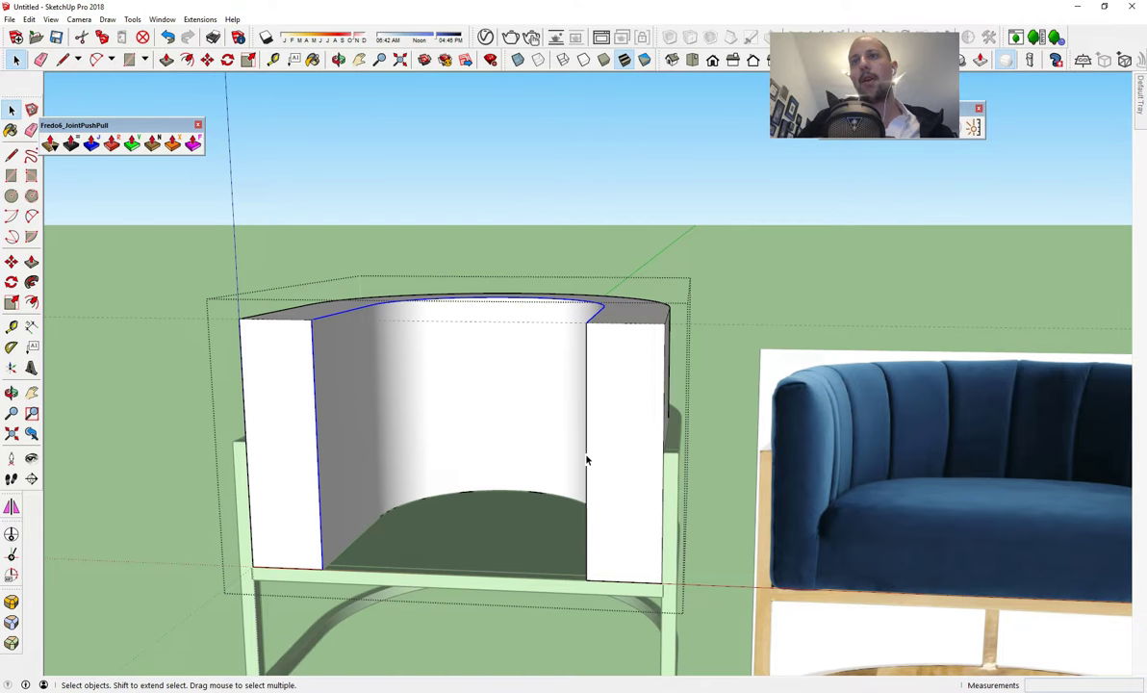
{"action": "left_click", "coordinate": [587, 460], "text": "shift"}
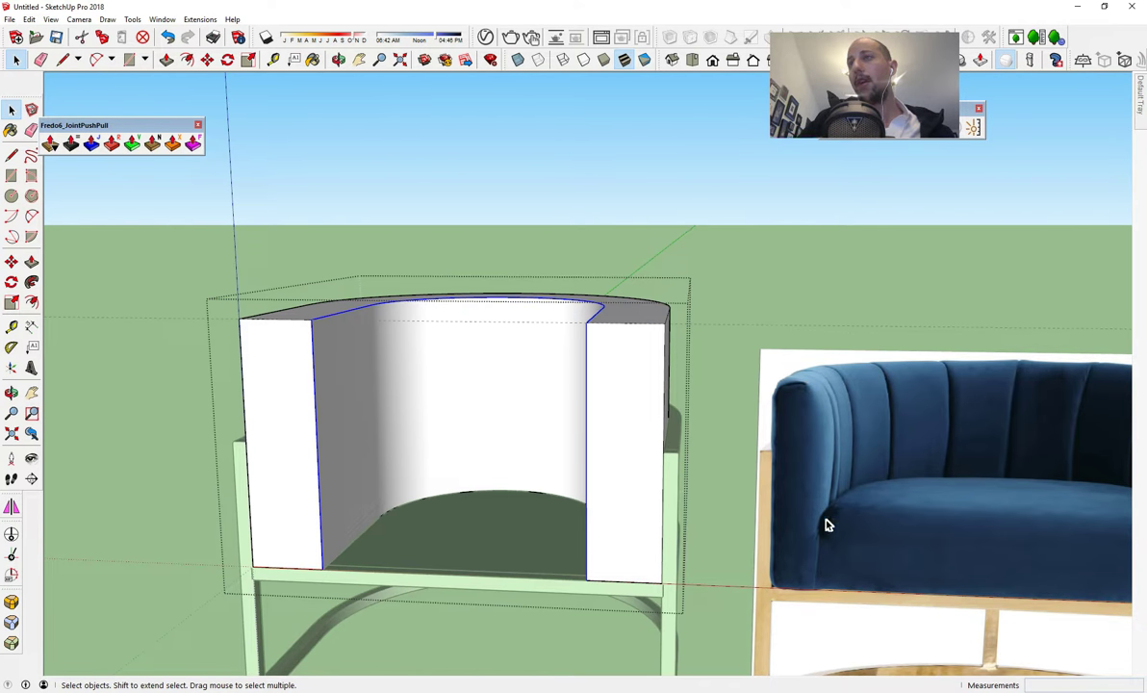
{"action": "middle_click_drag", "start_coordinate": [890, 390], "coordinate": [337, 427]}
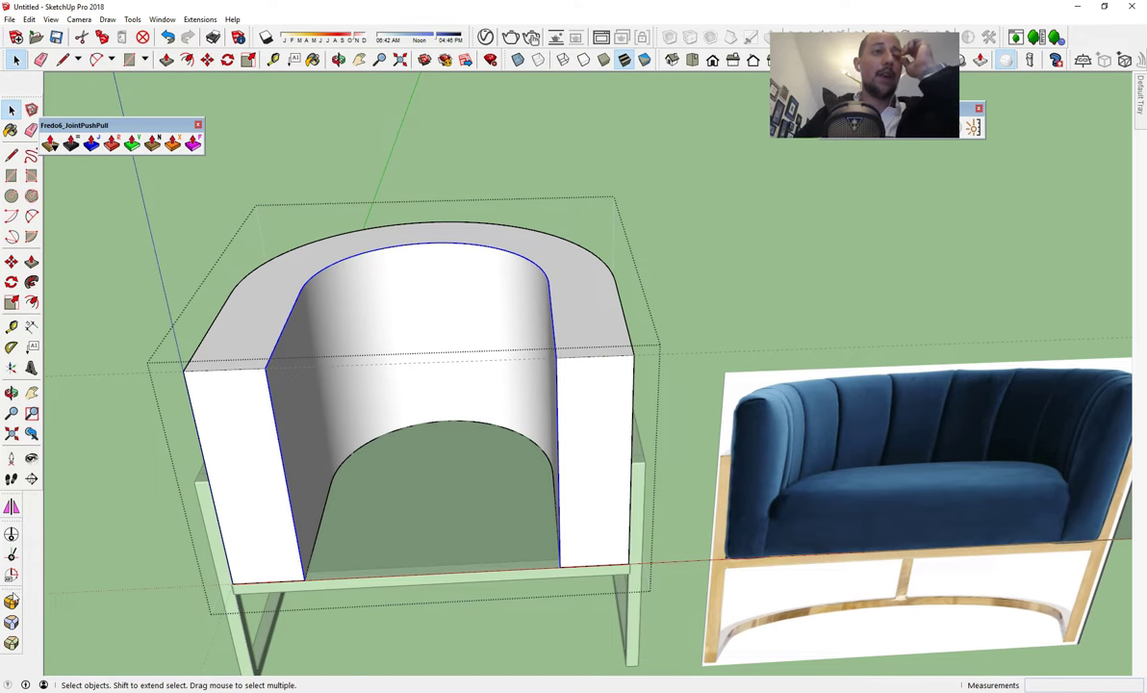
{"action": "left_click", "coordinate": [13, 602]}
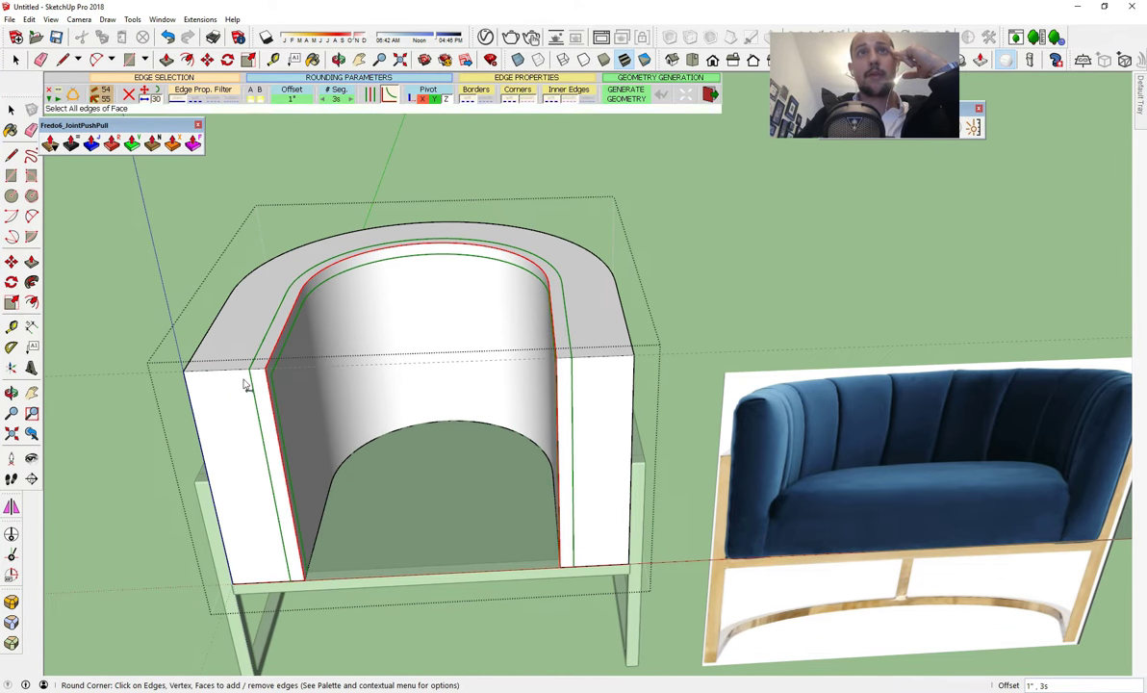
{"action": "left_click", "coordinate": [292, 99]}
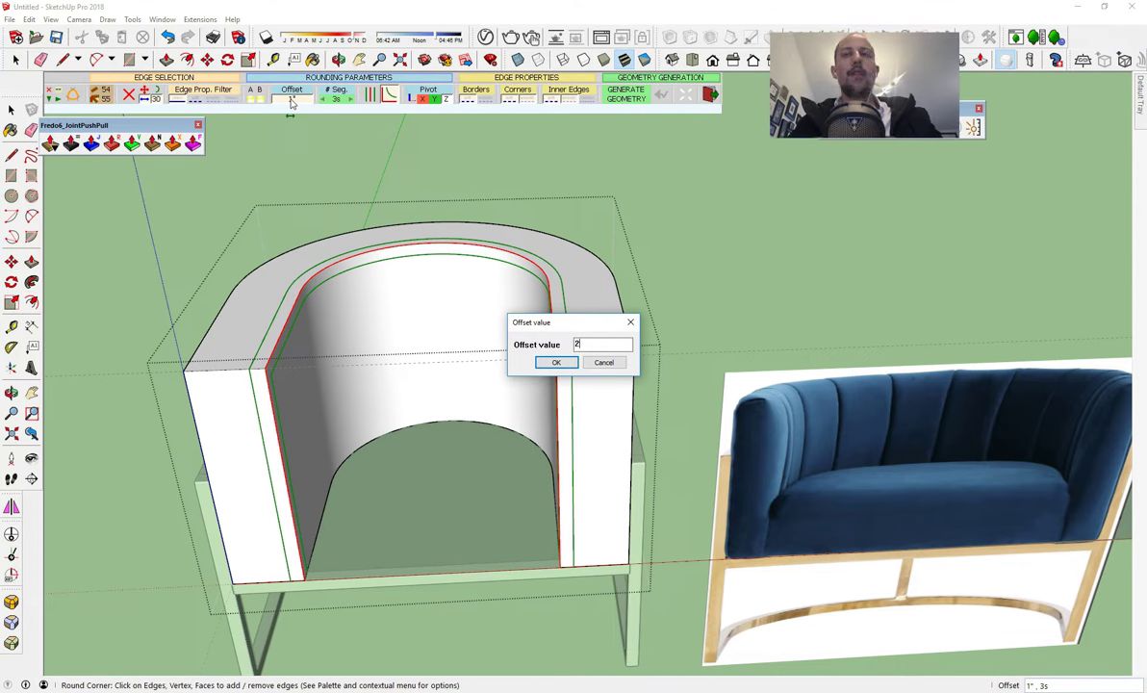
{"action": "type", "text": "2"}
{"action": "key", "text": "Return"}
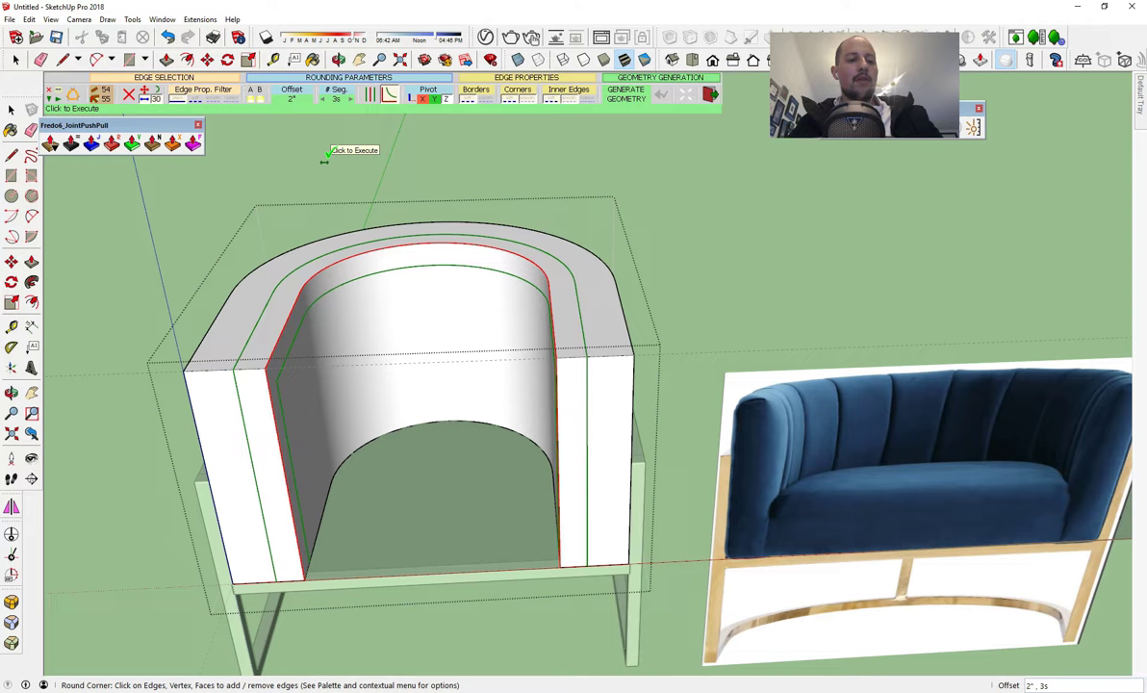
{"action": "type", "text": "3"}
{"action": "key", "text": "Return"}
{"action": "middle_click_drag", "start_coordinate": [447, 320], "coordinate": [438, 231]}
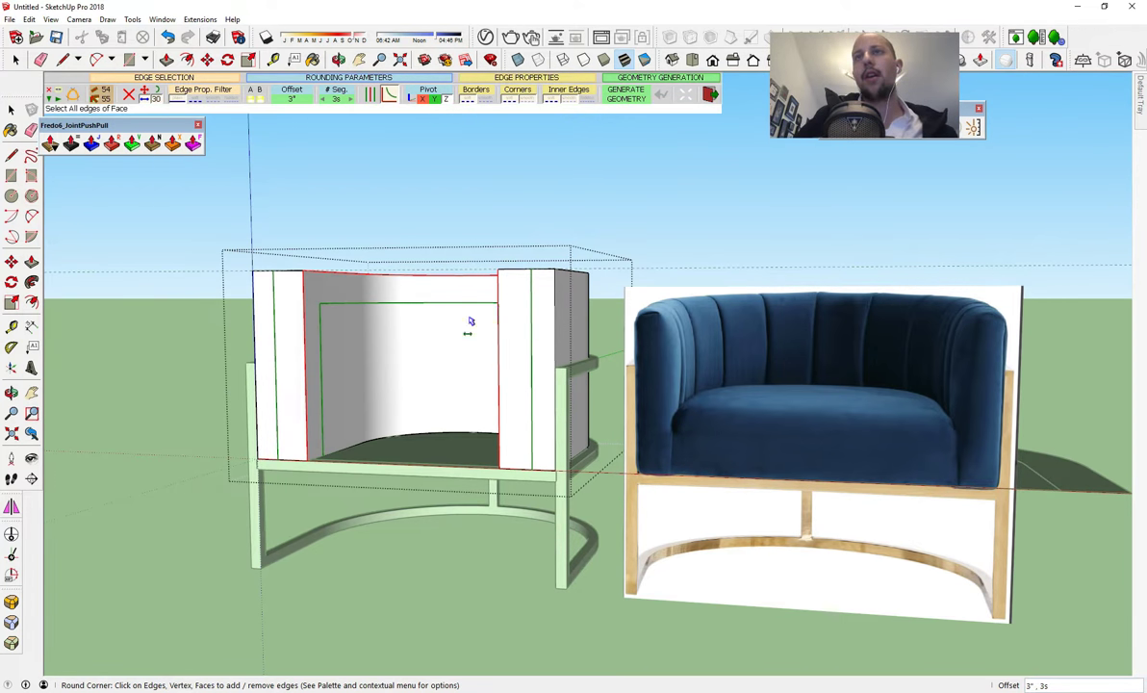
{"action": "middle_click_drag", "start_coordinate": [469, 322], "coordinate": [501, 373]}
{"action": "key", "text": "Return"}
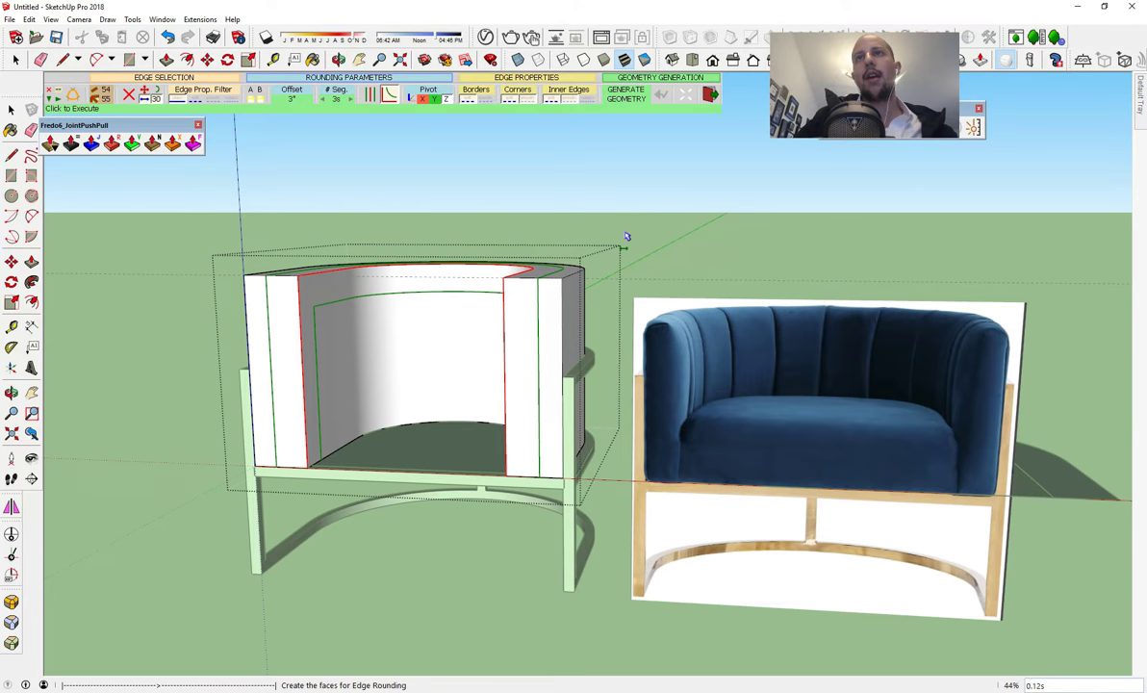
{"action": "middle_click_drag", "start_coordinate": [546, 303], "coordinate": [552, 378]}
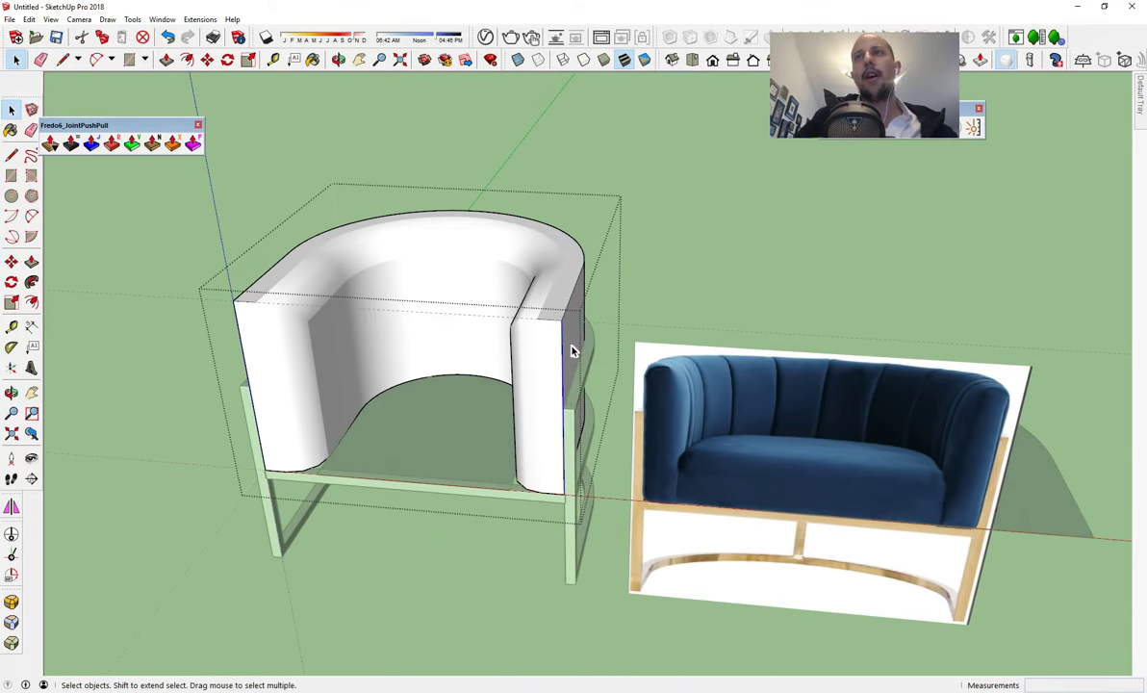
{"action": "triple_click", "coordinate": [569, 306]}
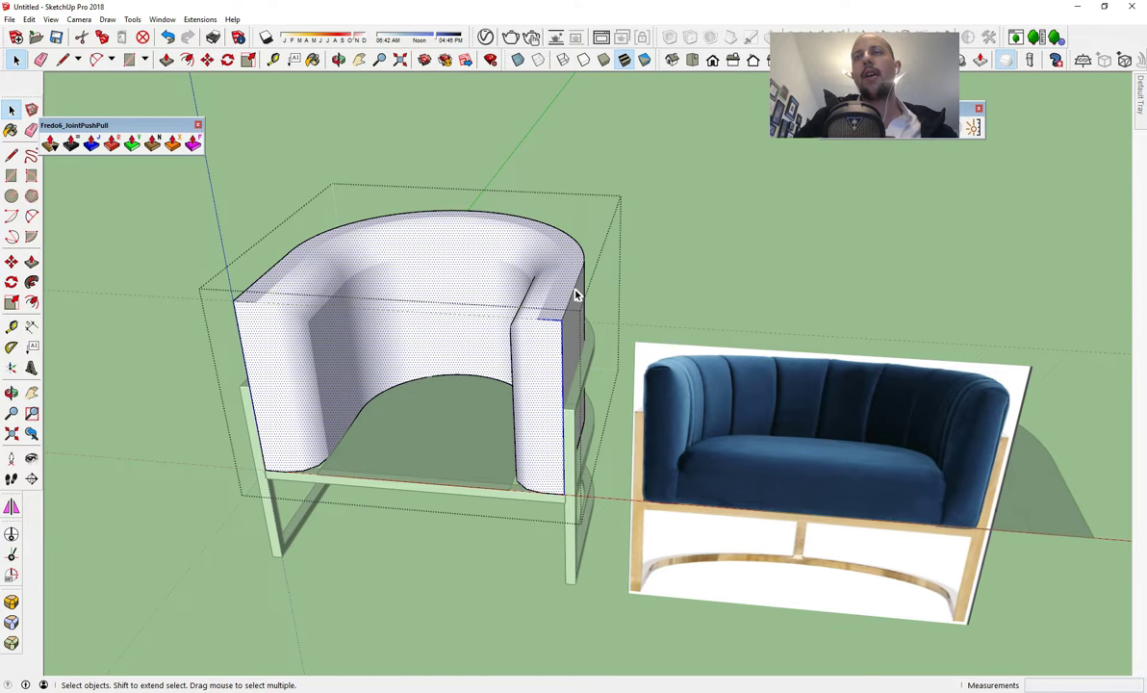
{"action": "left_click", "coordinate": [578, 271]}
{"action": "triple_click", "coordinate": [577, 272]}
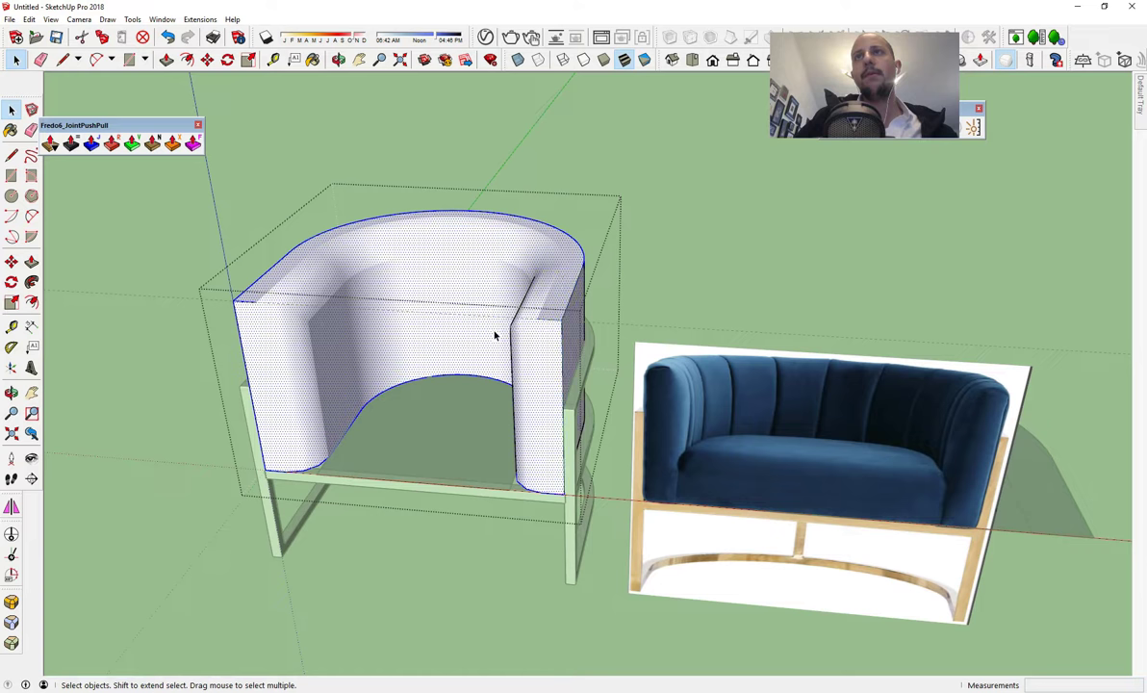
{"action": "middle_click_drag", "start_coordinate": [495, 333], "coordinate": [606, 352]}
{"action": "left_click", "coordinate": [564, 314], "text": "shift"}
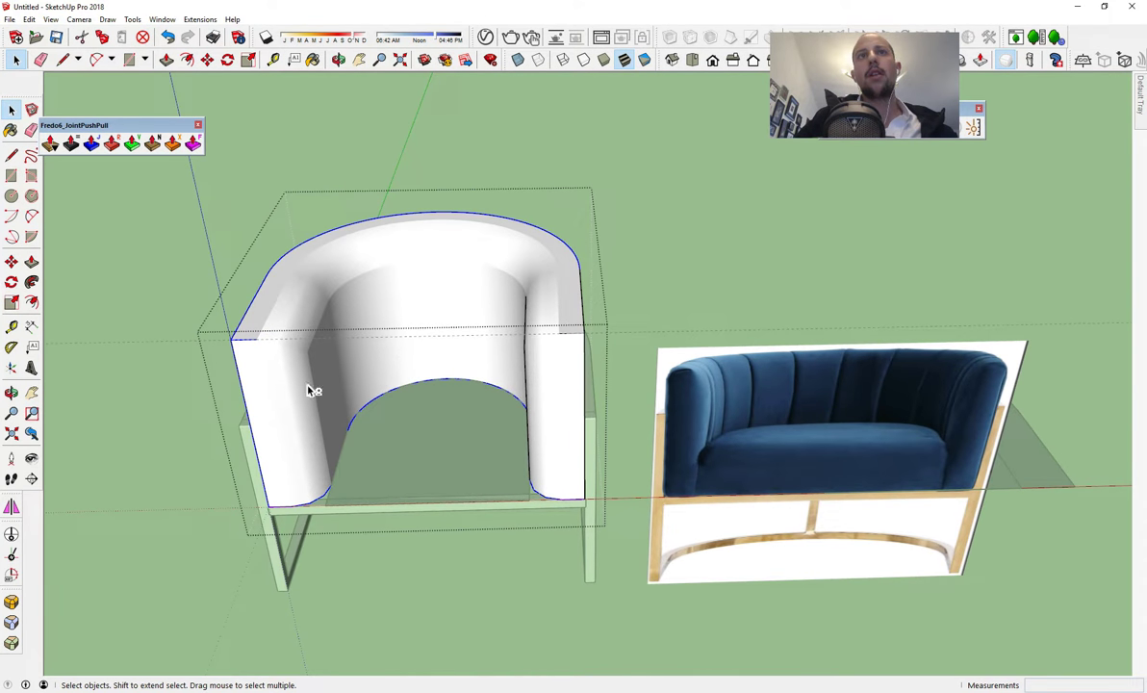
{"action": "left_click", "coordinate": [245, 327]}
{"action": "left_click", "coordinate": [306, 281], "text": "shift"}
{"action": "middle_click_drag", "start_coordinate": [308, 281], "coordinate": [327, 317]}
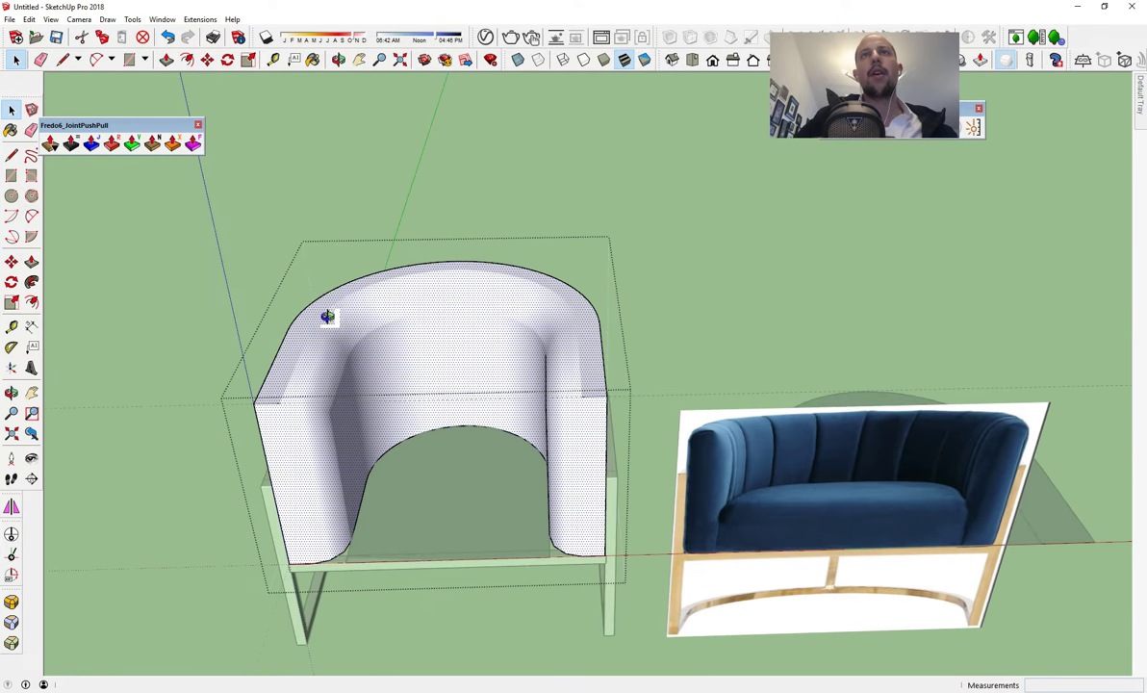
- Round the upholstery's outer top edge and both outer front vertical edges using Round Corner with a 1" offset
{"action": "mouse_move", "coordinate": [257, 243]}
{"action": "left_mouse_down"}
{"action": "mouse_move", "coordinate": [502, 309]}
{"action": "mouse_move", "coordinate": [726, 350]}
{"action": "left_mouse_up"}
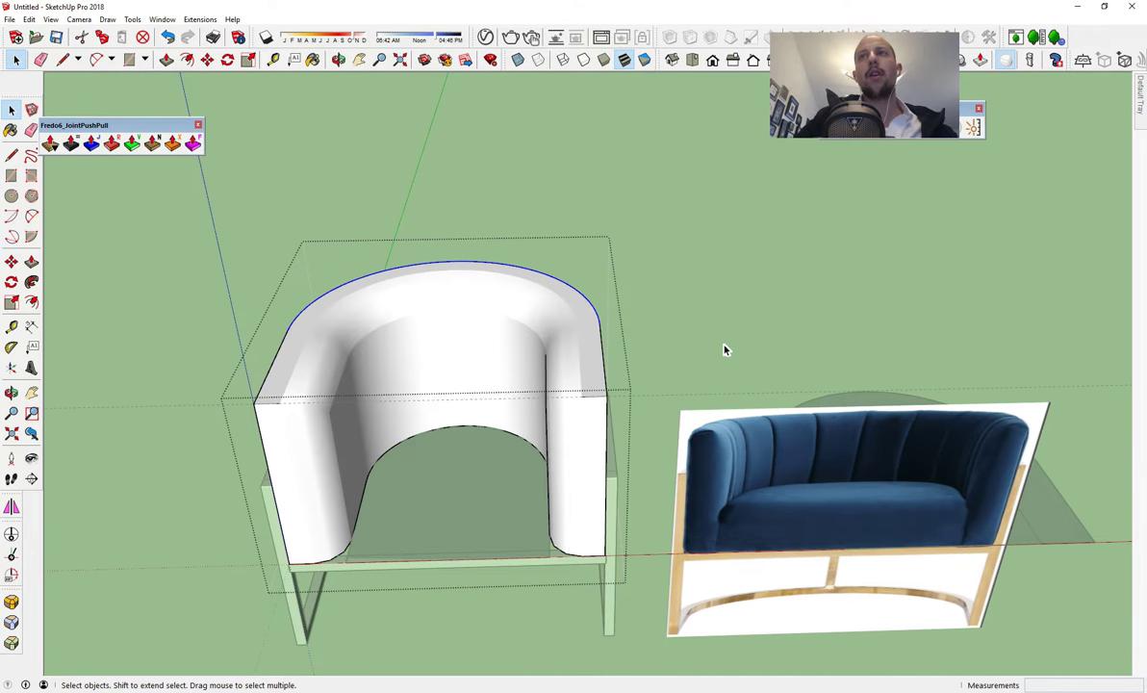
{"action": "left_click", "coordinate": [606, 377], "text": "shift"}
{"action": "left_click", "coordinate": [606, 431], "text": "shift"}
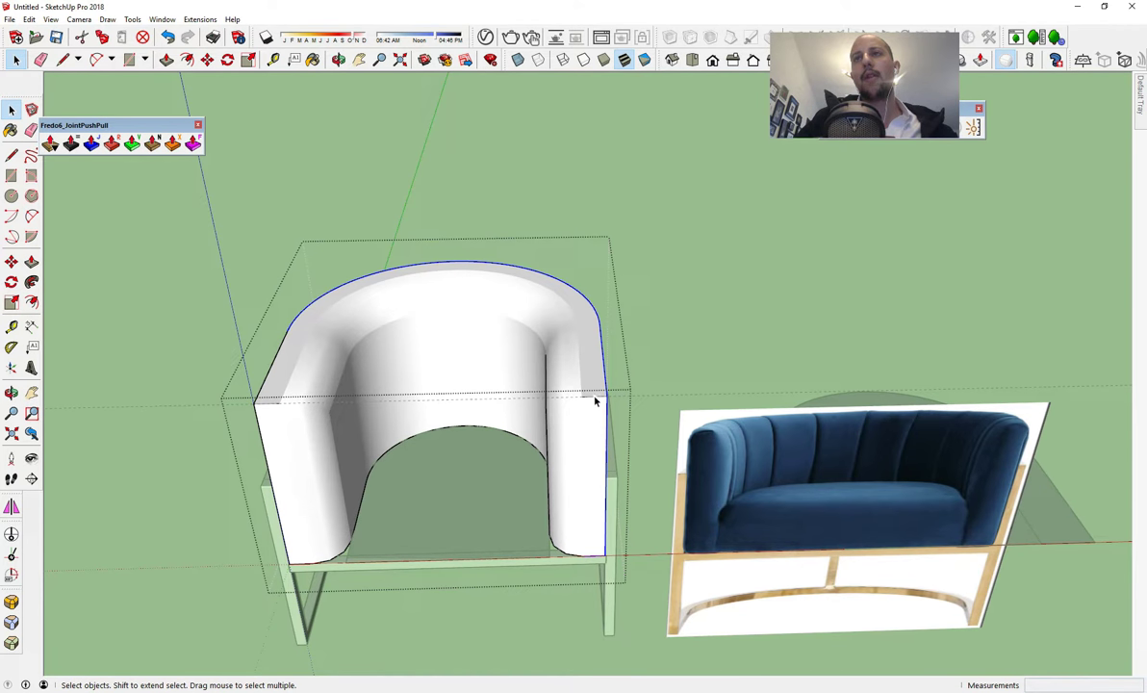
{"action": "left_click", "coordinate": [594, 401], "text": "shift"}
{"action": "left_click", "coordinate": [587, 433], "text": "shift"}
{"action": "scroll", "coordinate": [586, 438], "scroll_direction": "down", "scroll_amount": 2}
{"action": "left_click", "coordinate": [325, 448], "text": "shift"}
{"action": "scroll", "coordinate": [327, 429], "scroll_direction": "up", "scroll_amount": 3}
{"action": "left_click", "coordinate": [323, 418], "text": "shift"}
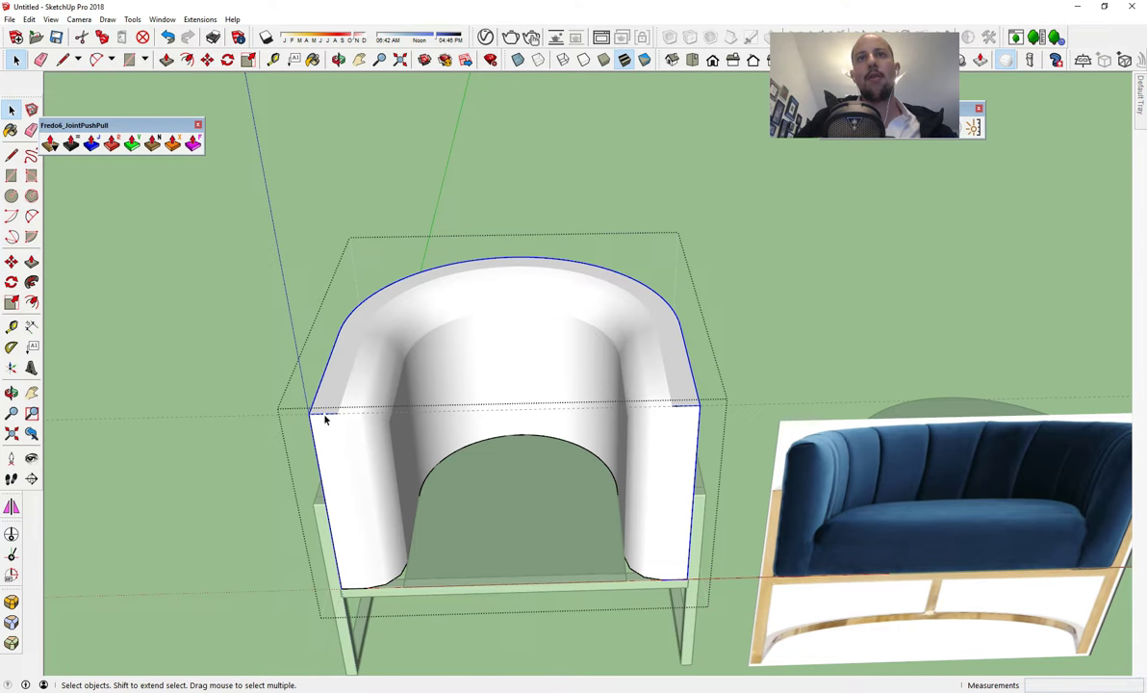
{"action": "middle_click_drag", "start_coordinate": [687, 418], "coordinate": [616, 306]}
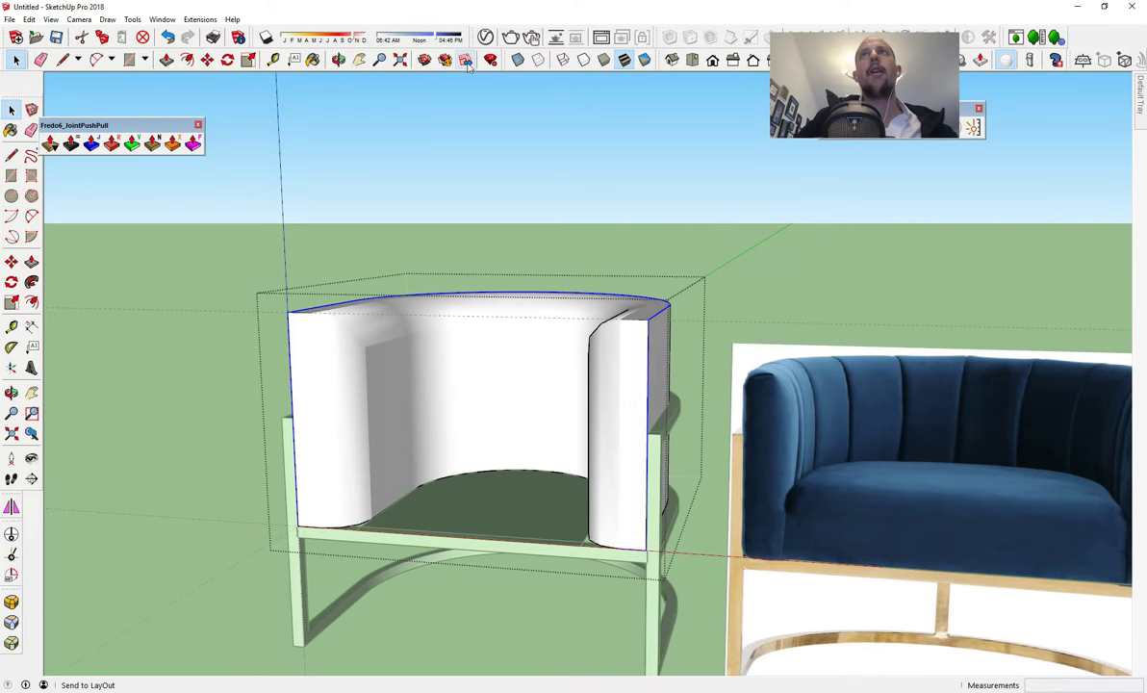
{"action": "left_click", "coordinate": [12, 603]}
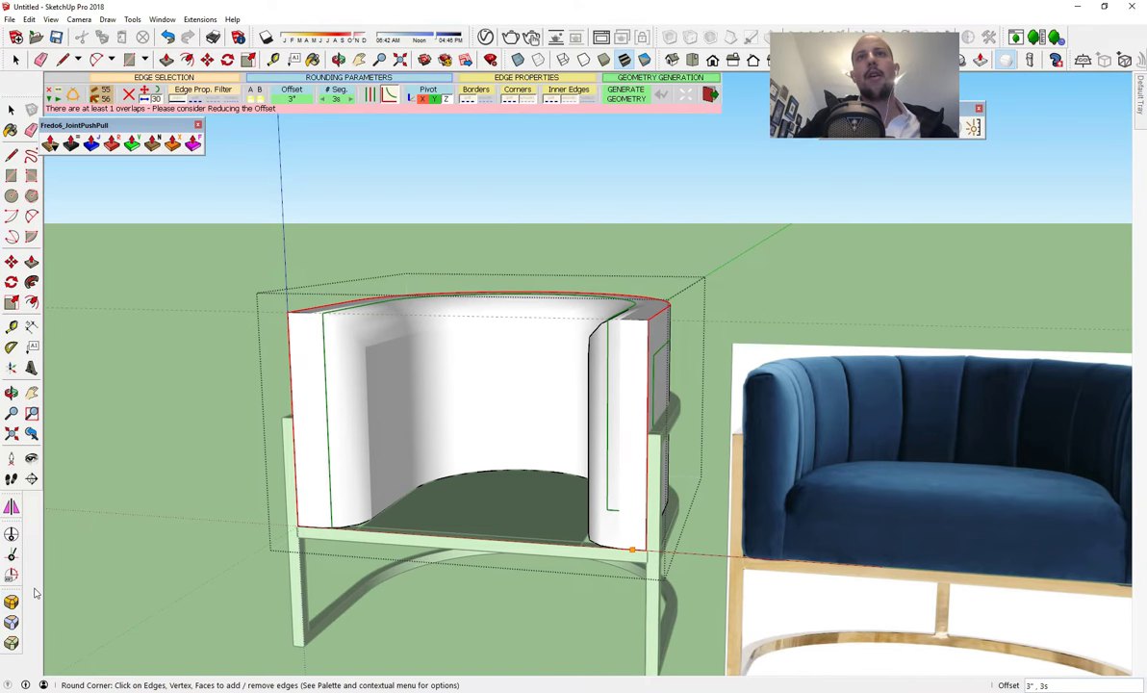
{"action": "middle_click_drag", "start_coordinate": [318, 404], "coordinate": [318, 346]}
{"action": "left_click", "coordinate": [295, 104]}
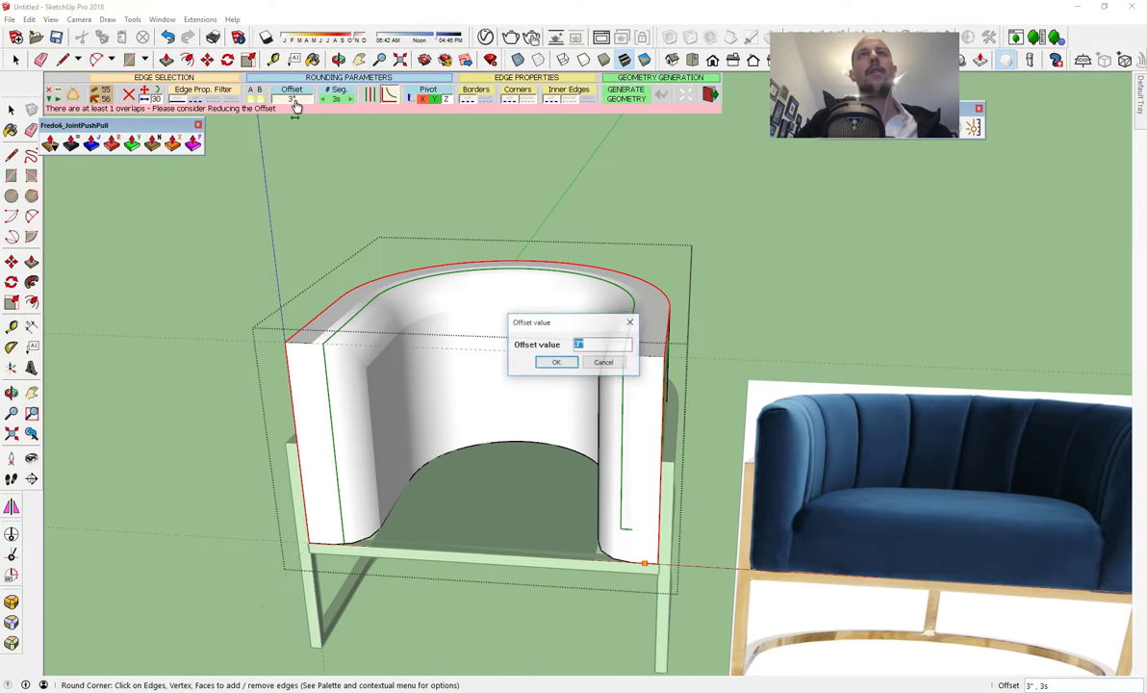
{"action": "key", "text": "Return"}
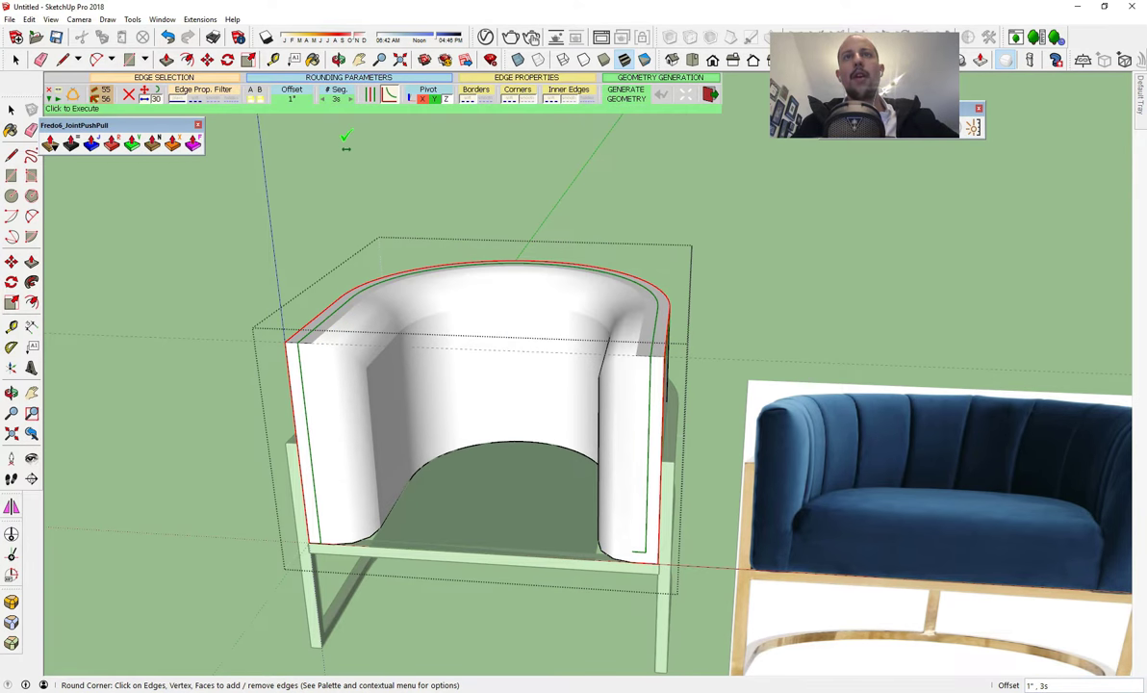
{"action": "left_click", "coordinate": [701, 169]}
{"action": "middle_click_drag", "start_coordinate": [700, 286], "coordinate": [597, 395]}
{"action": "scroll", "coordinate": [584, 578], "scroll_direction": "up", "scroll_amount": 8}
{"action": "key", "text": "space"}
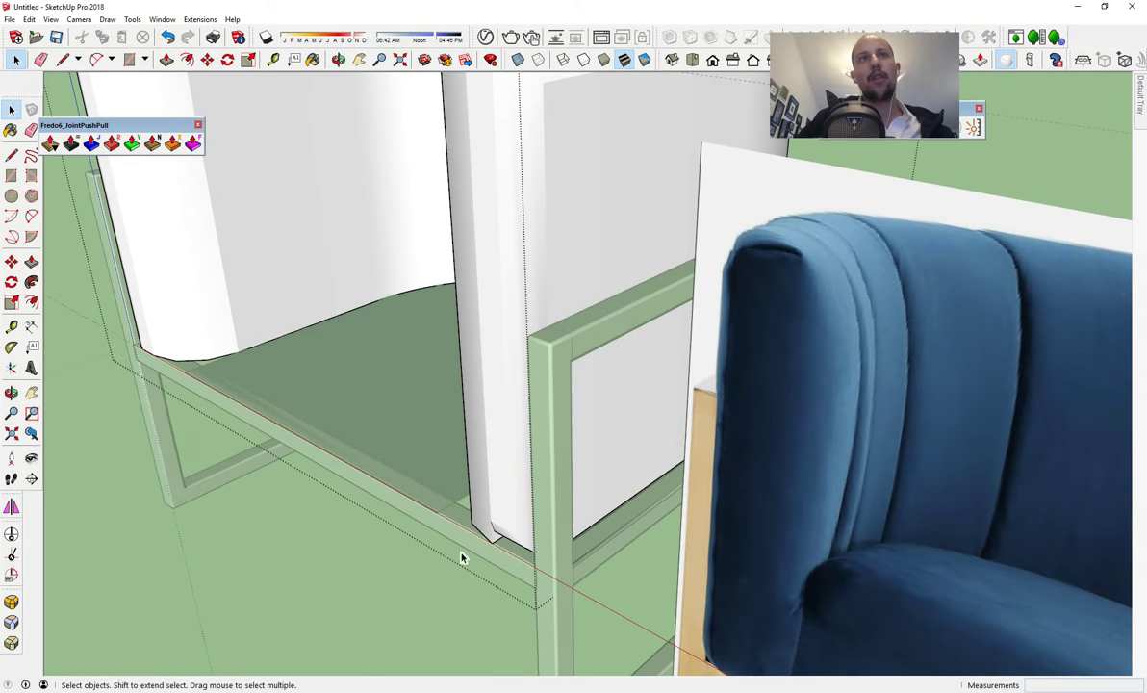
- Redo the 1" Round Corner on the upholstery's outer top edge and both outer front vertical edges, leaving out the short top edges across the arm fronts
{"action": "middle_click_drag", "start_coordinate": [486, 532], "coordinate": [615, 519]}
{"action": "left_click", "coordinate": [618, 522]}
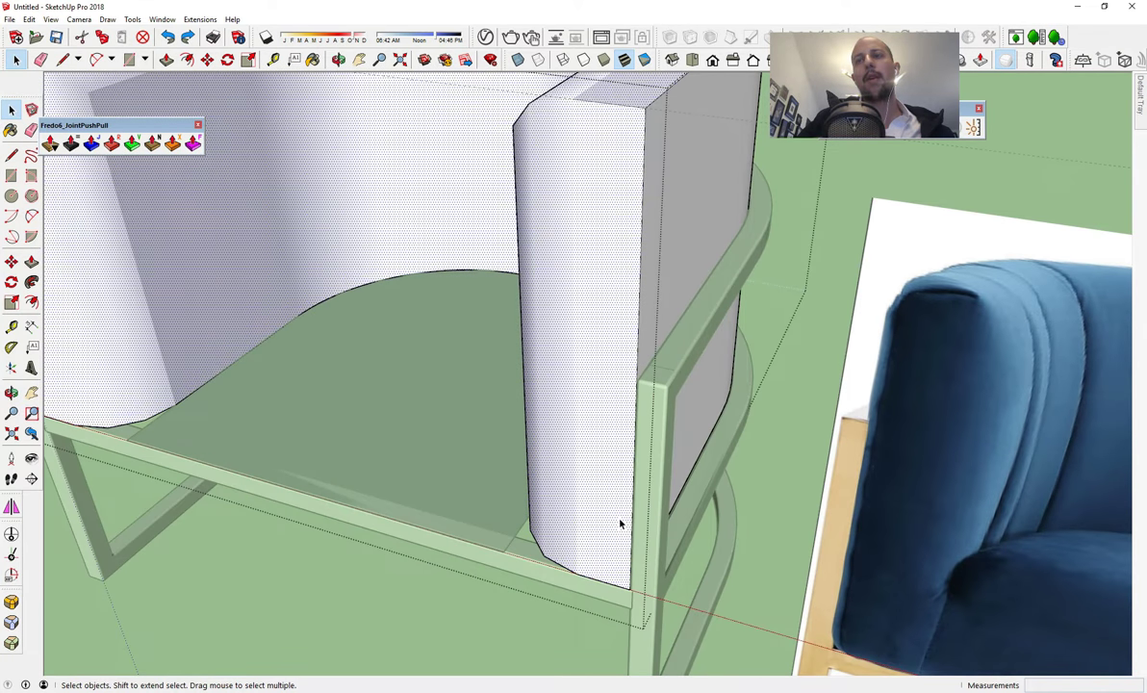
{"action": "double_click", "coordinate": [631, 530]}
{"action": "scroll", "coordinate": [625, 527], "scroll_direction": "down", "scroll_amount": 1}
{"action": "left_click", "coordinate": [633, 503]}
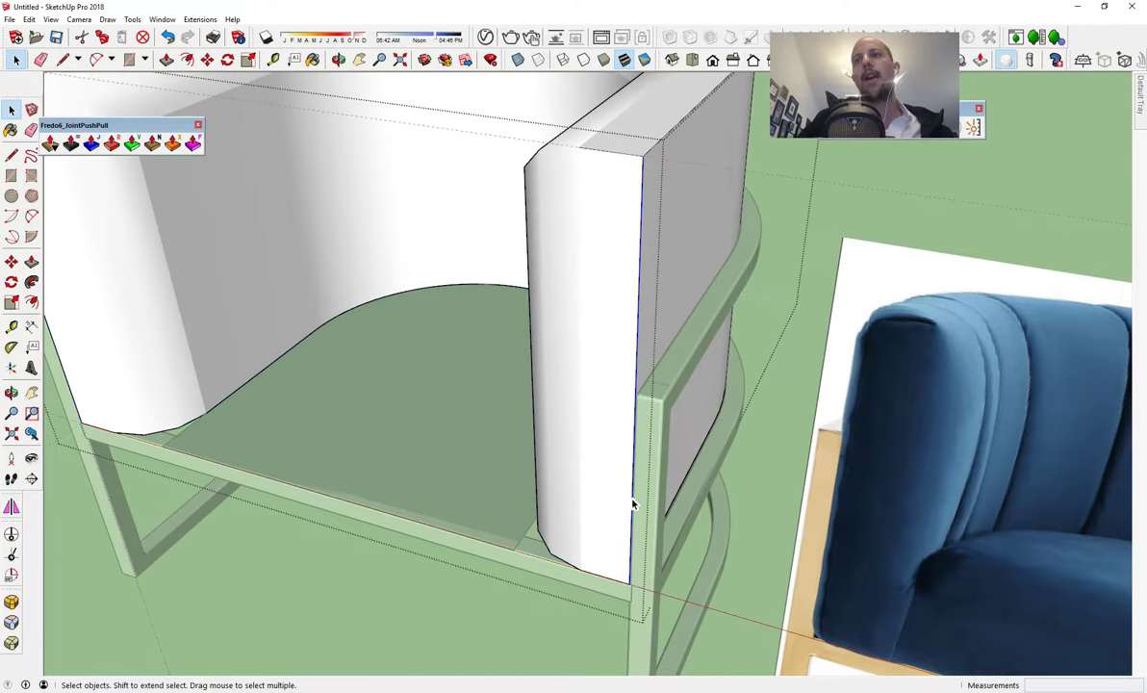
{"action": "scroll", "coordinate": [627, 513], "scroll_direction": "down", "scroll_amount": 4}
{"action": "middle_click_drag", "start_coordinate": [572, 549], "coordinate": [665, 440]}
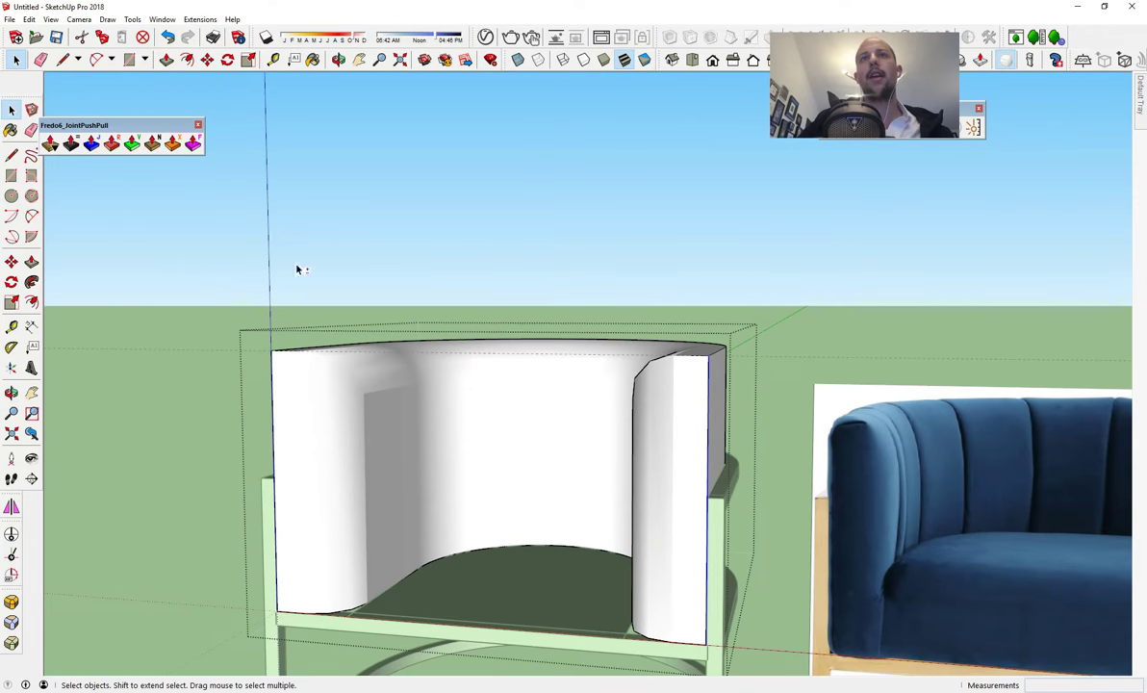
{"action": "left_click_drag", "start_coordinate": [174, 232], "coordinate": [734, 372], "text": "shift"}
{"action": "middle_click_drag", "start_coordinate": [734, 371], "coordinate": [720, 438]}
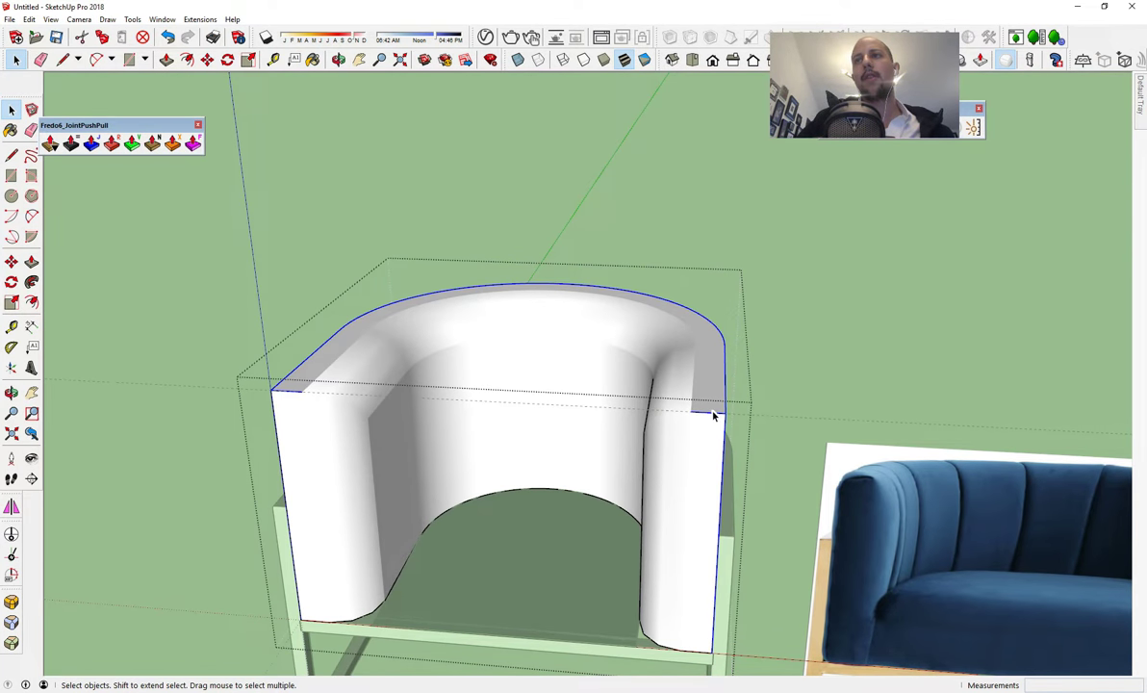
{"action": "left_click", "coordinate": [713, 411], "text": "shift"}
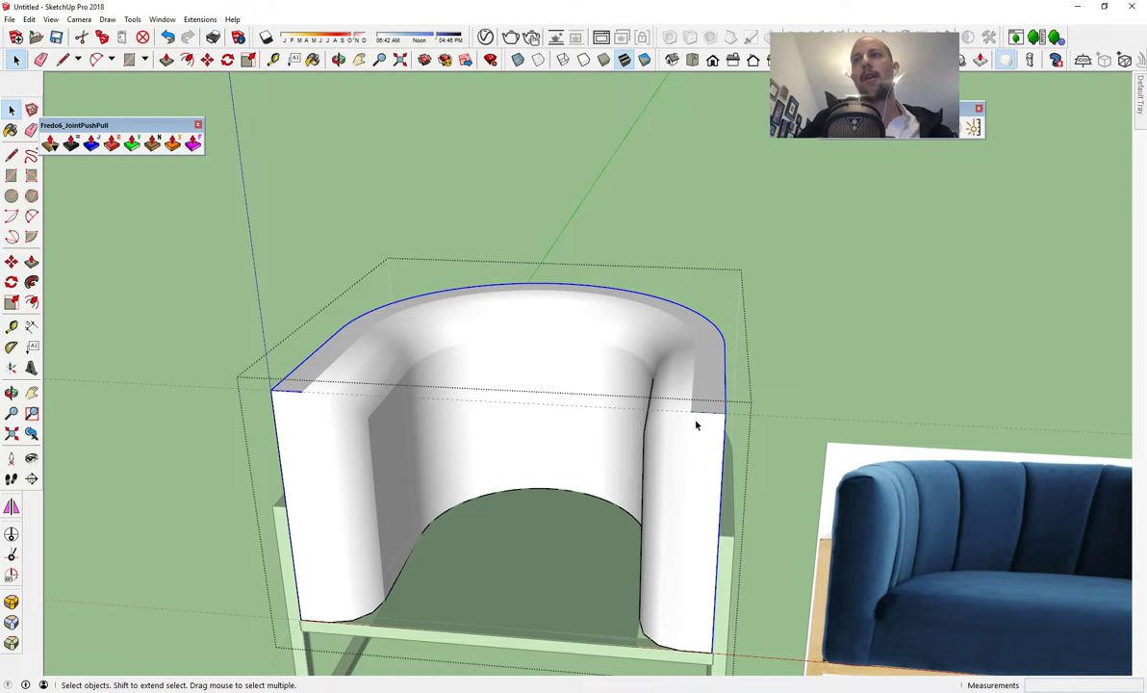
{"action": "left_click", "coordinate": [270, 391], "text": "shift"}
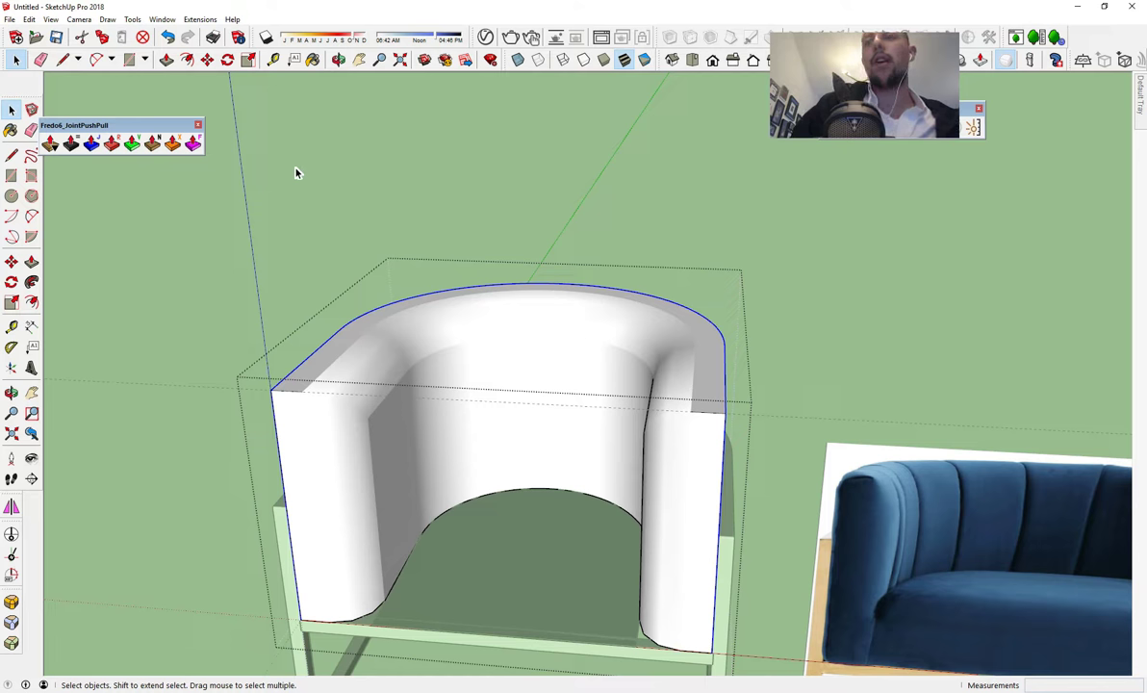
{"action": "left_click", "coordinate": [11, 602]}
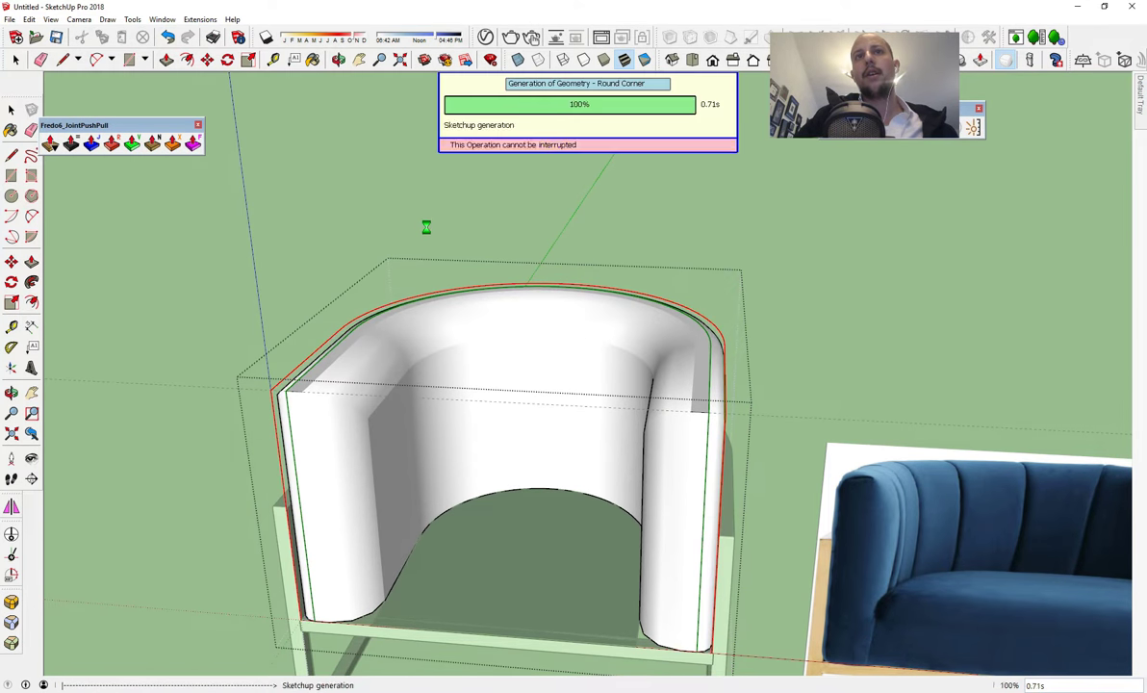
{"action": "middle_click_drag", "start_coordinate": [425, 225], "coordinate": [384, 272]}
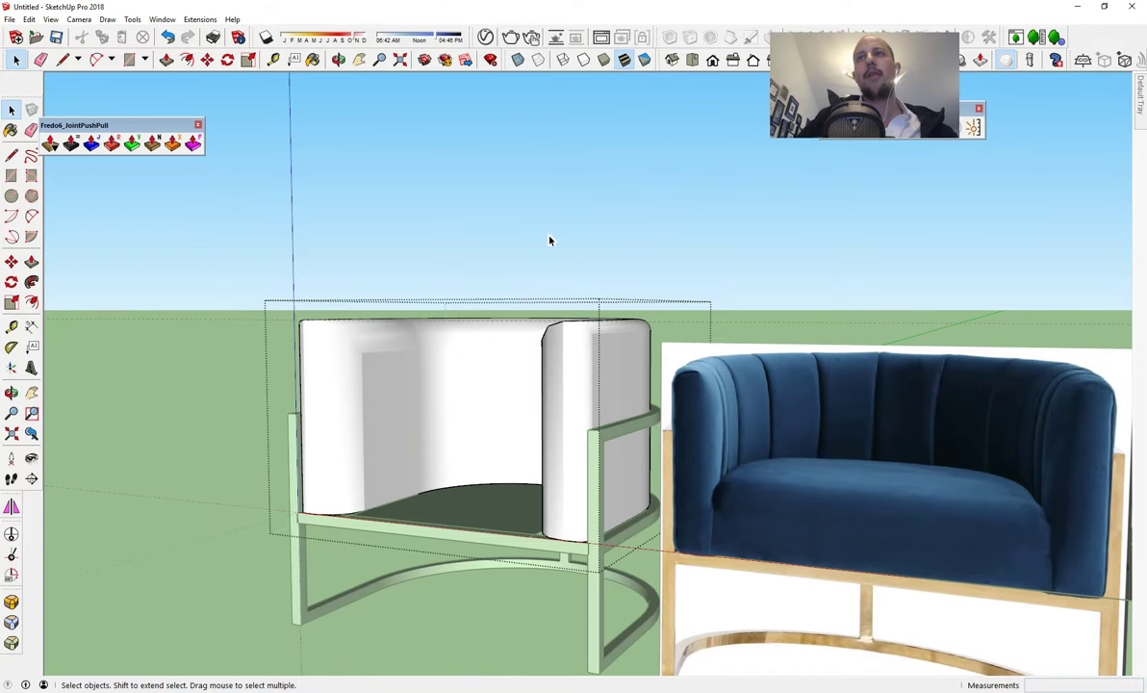
- Open the seat group for editing and extrude its face upward about 6 3/16" to form the cushion, matching the reference photo
{"action": "middle_click_drag", "start_coordinate": [551, 240], "coordinate": [474, 535]}
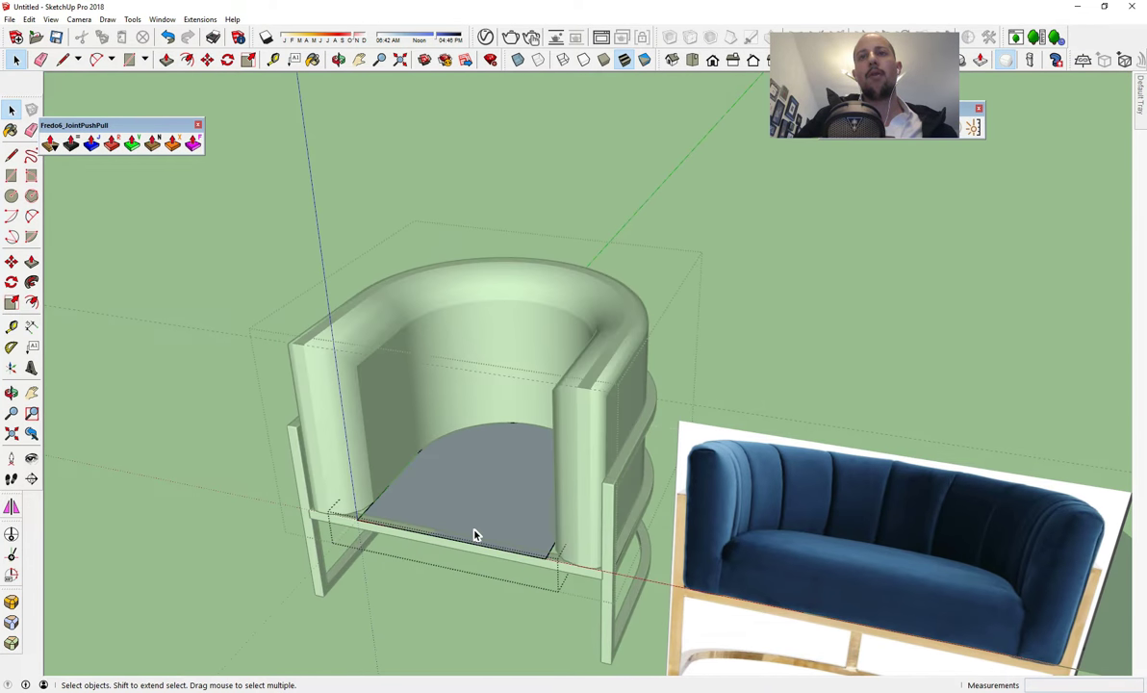
{"action": "left_click", "coordinate": [32, 282]}
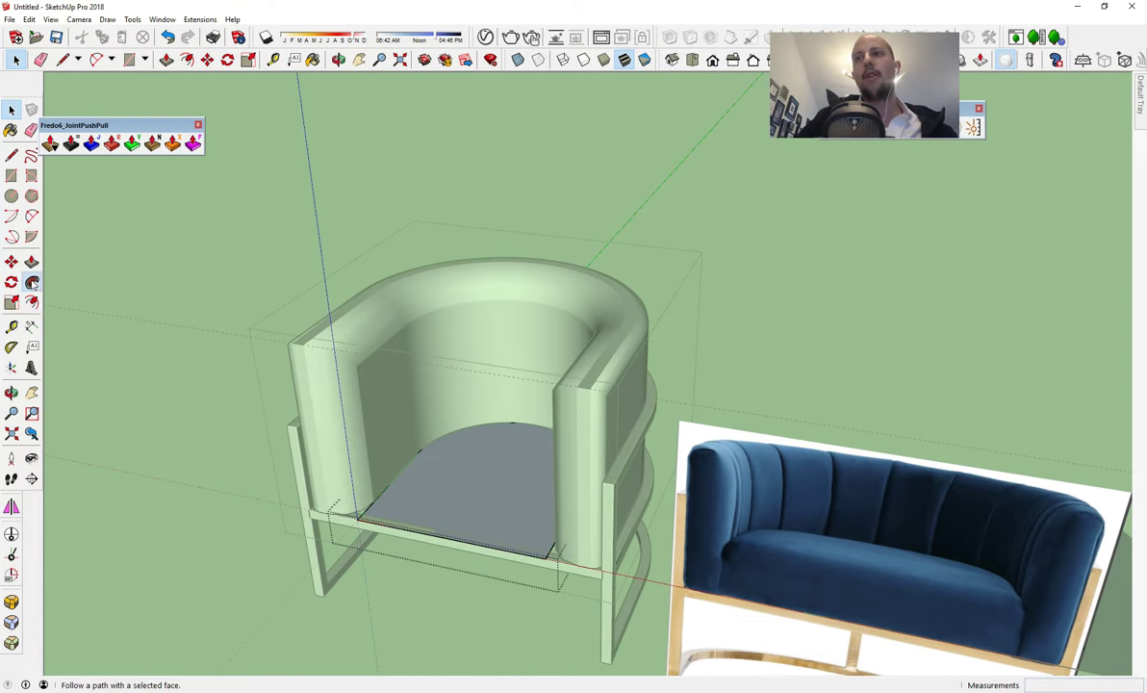
{"action": "left_click", "coordinate": [32, 262]}
{"action": "left_click_drag", "start_coordinate": [507, 541], "coordinate": [490, 460]}
{"action": "middle_click_drag", "start_coordinate": [489, 460], "coordinate": [607, 354]}
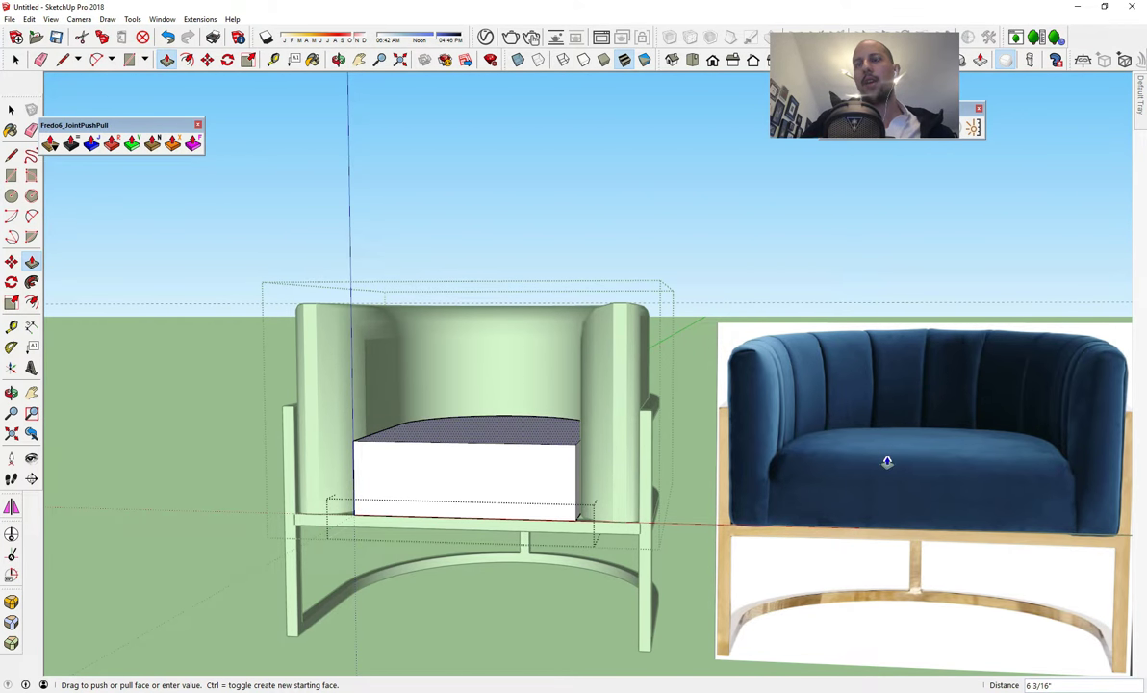
{"action": "left_click", "coordinate": [887, 463]}
- Round all edges of the seat cushion's top face using Round Corner with a 3" offset
{"action": "middle_click_drag", "start_coordinate": [887, 463], "coordinate": [415, 617]}
{"action": "key", "text": "space"}
{"action": "left_click", "coordinate": [536, 462]}
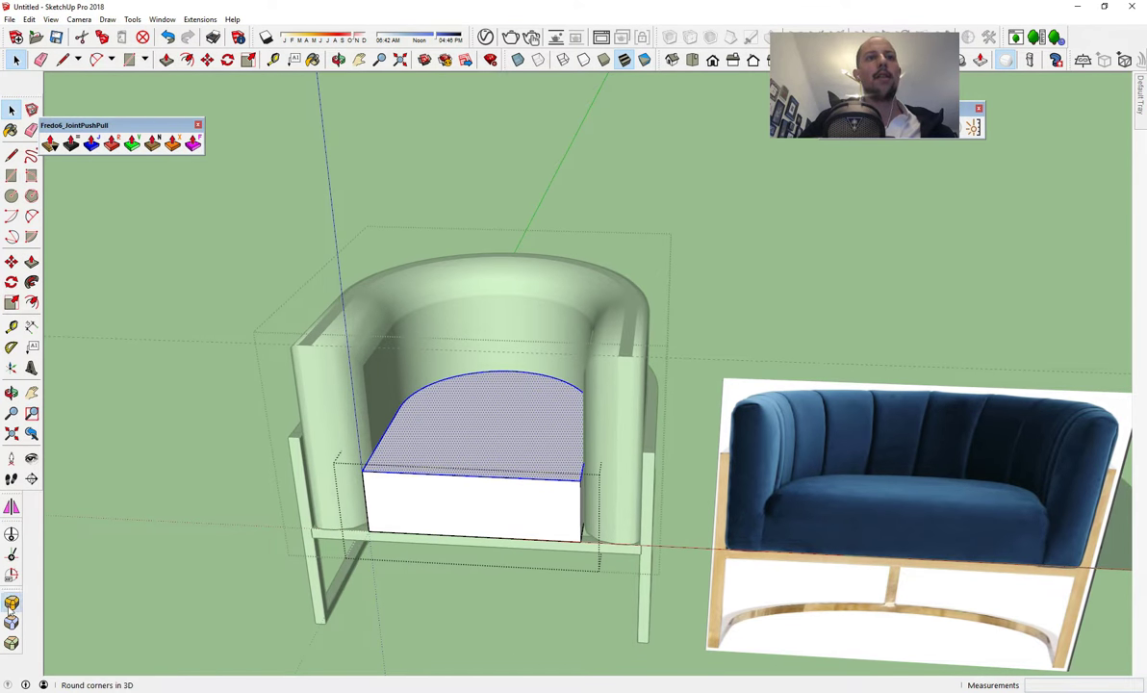
{"action": "left_click", "coordinate": [11, 554]}
{"action": "left_click", "coordinate": [304, 102]}
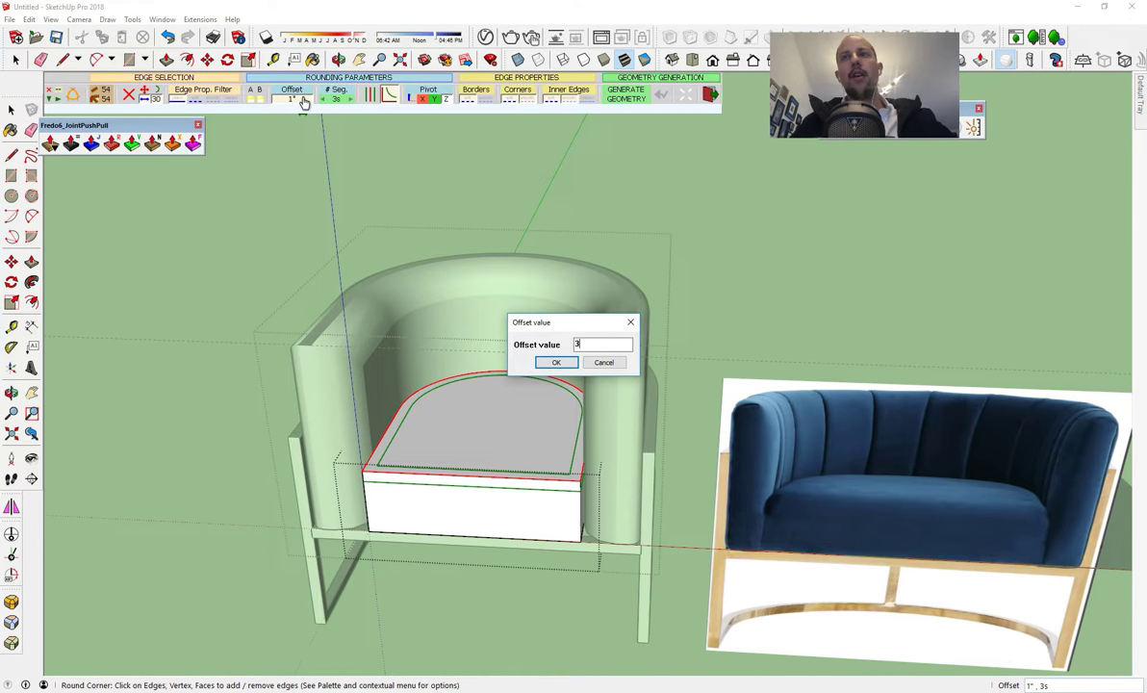
{"action": "key", "text": "Return"}
{"action": "key", "text": "Return"}
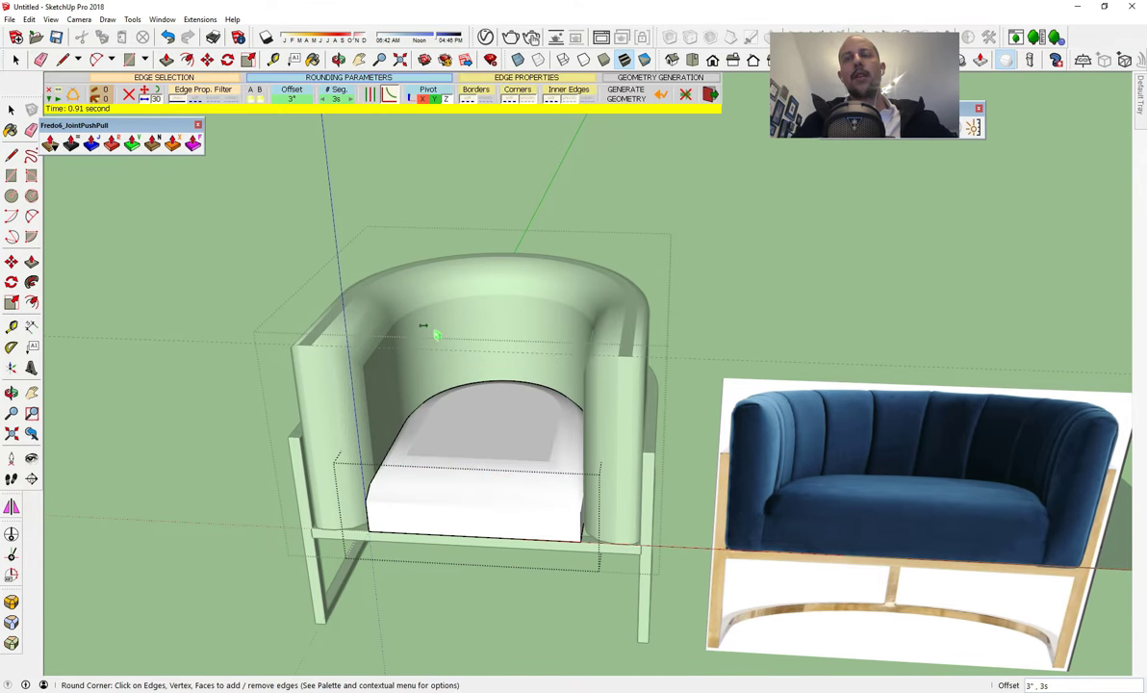
- Round the edges of the seat cushion's bottom face using Round Corner with a smaller offset than on the top
{"action": "middle_click_drag", "start_coordinate": [462, 370], "coordinate": [464, 193]}
{"action": "middle_click_drag", "start_coordinate": [515, 526], "coordinate": [497, 413]}
{"action": "key", "text": "space"}
{"action": "left_click", "coordinate": [485, 446]}
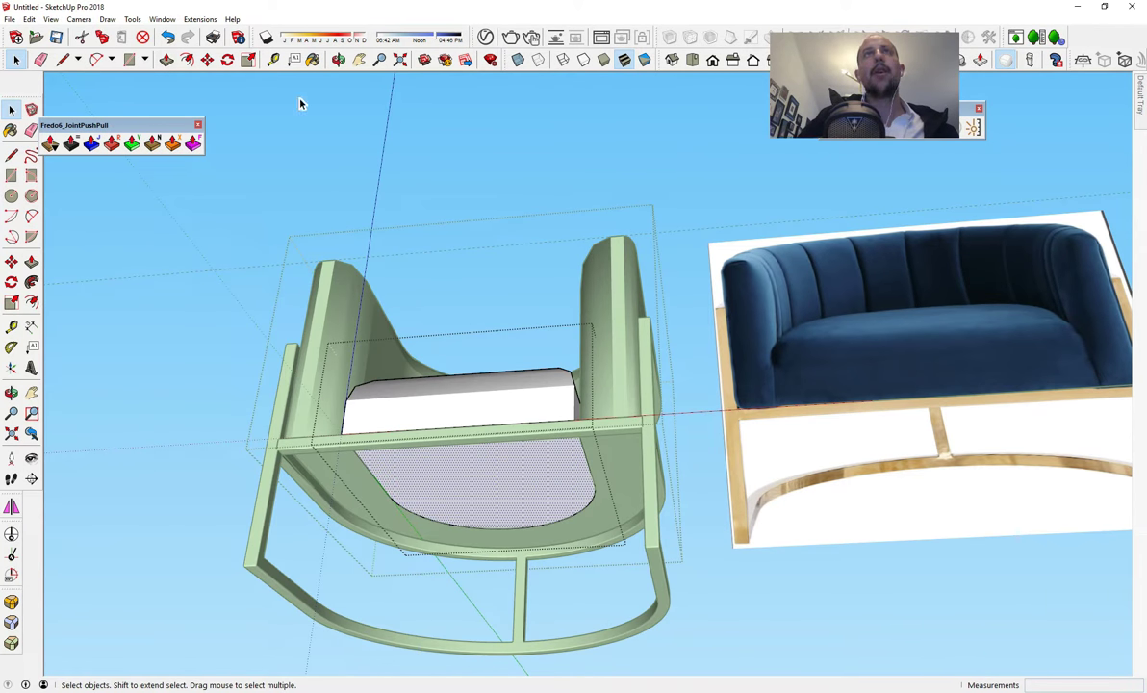
{"action": "left_click", "coordinate": [14, 554]}
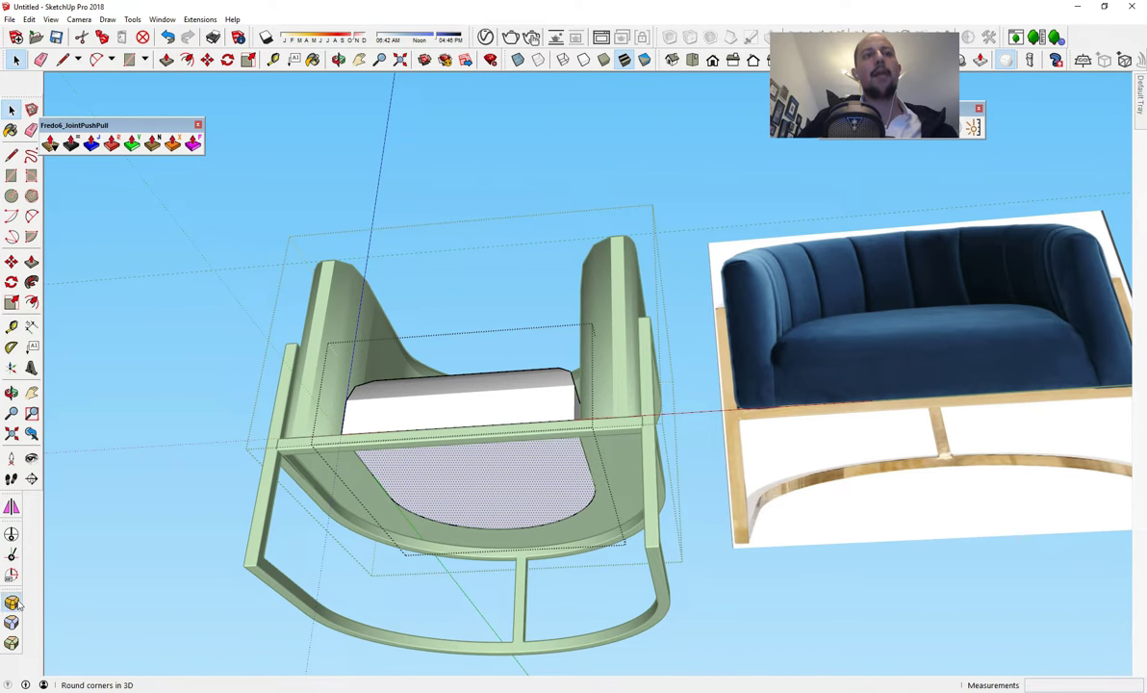
{"action": "left_click", "coordinate": [292, 97]}
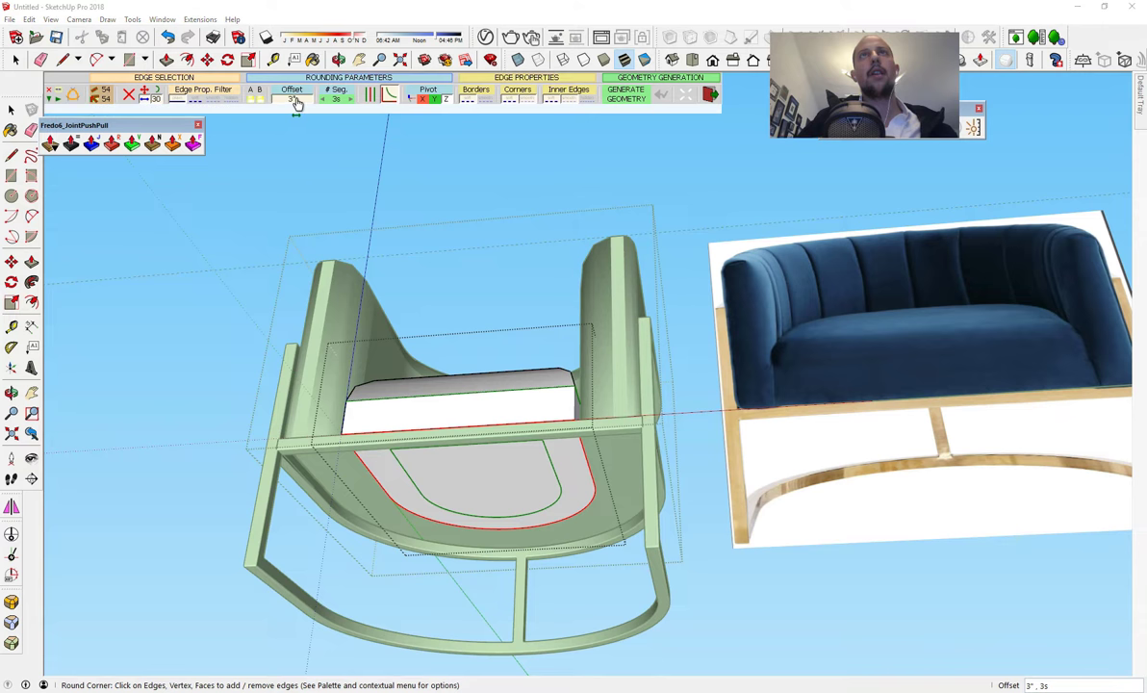
{"action": "key", "text": "Return"}
{"action": "middle_click_drag", "start_coordinate": [415, 289], "coordinate": [471, 346]}
{"action": "key", "text": "Return"}
{"action": "key", "text": "space"}
- Scale the seat cushion slightly in width and height so it fits snugly between the arms
{"action": "middle_click_drag", "start_coordinate": [542, 253], "coordinate": [405, 441]}
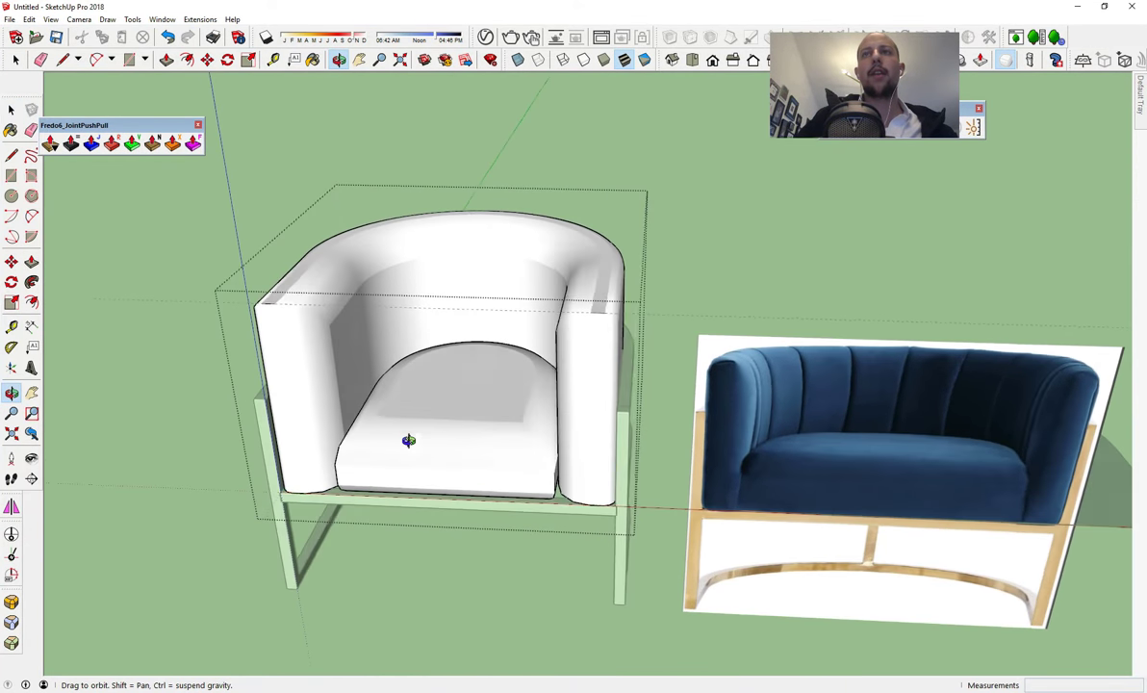
{"action": "left_click", "coordinate": [524, 424]}
{"action": "scroll", "coordinate": [479, 397], "scroll_direction": "up", "scroll_amount": 3}
{"action": "middle_click_drag", "start_coordinate": [479, 398], "coordinate": [430, 189]}
{"action": "middle_click_drag", "start_coordinate": [512, 313], "coordinate": [372, 410]}
{"action": "middle_click_drag", "start_coordinate": [279, 407], "coordinate": [257, 310]}
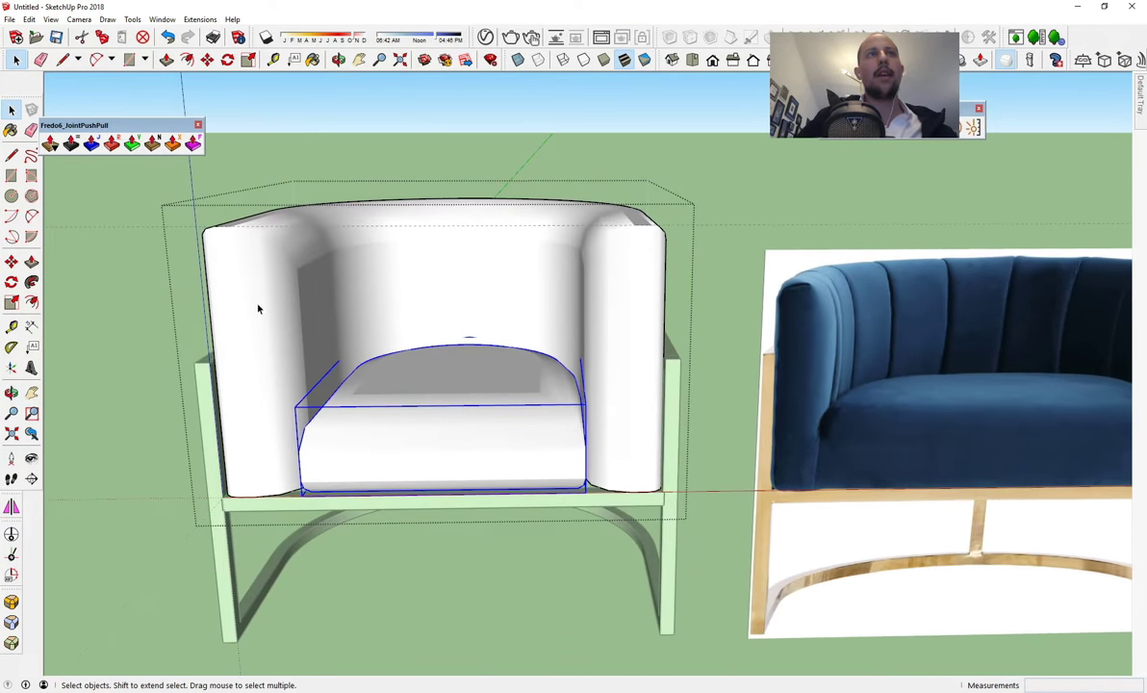
{"action": "left_click", "coordinate": [12, 303]}
{"action": "middle_click_drag", "start_coordinate": [420, 361], "coordinate": [649, 418]}
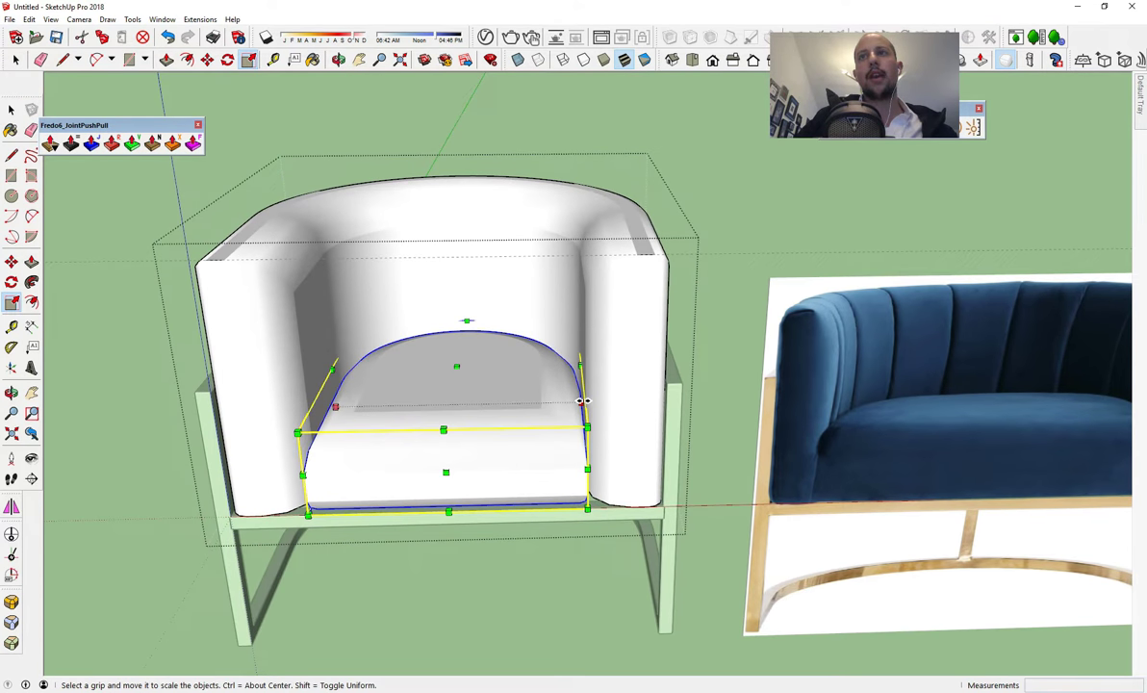
{"action": "left_click_drag", "start_coordinate": [585, 402], "coordinate": [589, 403]}
{"action": "left_click_drag", "start_coordinate": [458, 363], "coordinate": [457, 361]}
{"action": "key", "text": "space"}
- Open the chair group for editing, select the back and arm upholstery, and turn on the display of hidden geometry
{"action": "middle_click_drag", "start_coordinate": [457, 361], "coordinate": [436, 233]}
{"action": "scroll", "coordinate": [436, 233], "scroll_direction": "down", "scroll_amount": 2}
{"action": "left_click", "coordinate": [620, 146]}
{"action": "middle_click_drag", "start_coordinate": [534, 306], "coordinate": [496, 308]}
{"action": "left_click", "coordinate": [537, 281]}
{"action": "middle_click_drag", "start_coordinate": [478, 237], "coordinate": [471, 338], "text": "shift"}
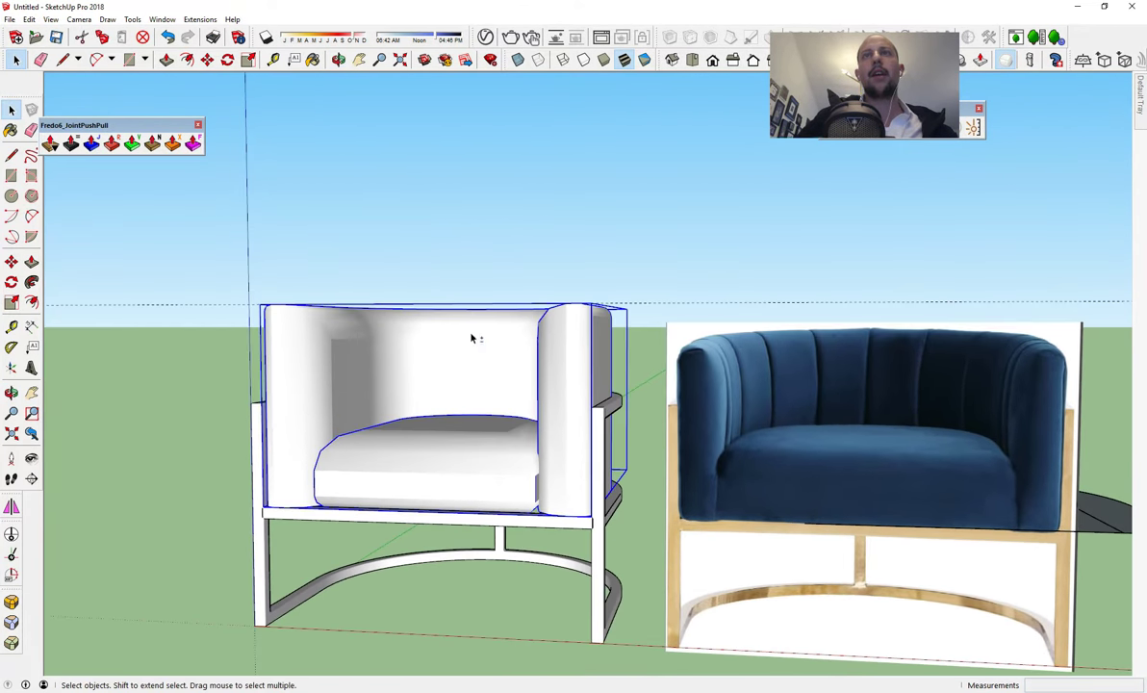
{"action": "double_click", "coordinate": [472, 338]}
{"action": "left_click", "coordinate": [463, 335]}
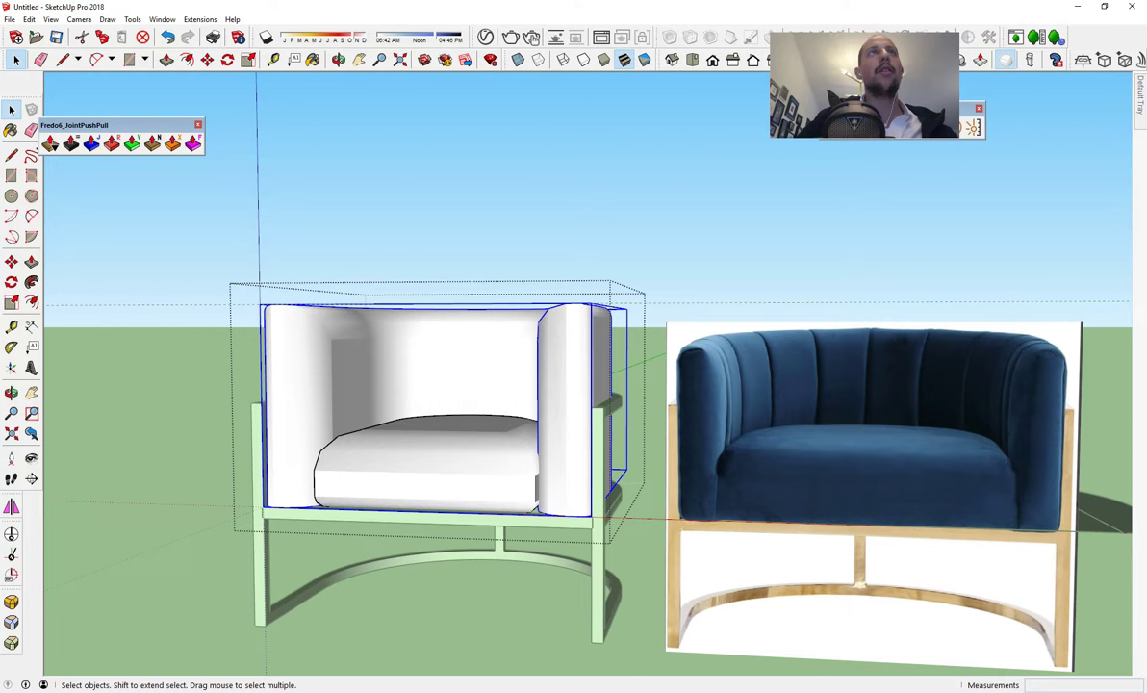
{"action": "left_click", "coordinate": [51, 20]}
{"action": "left_click", "coordinate": [75, 64]}
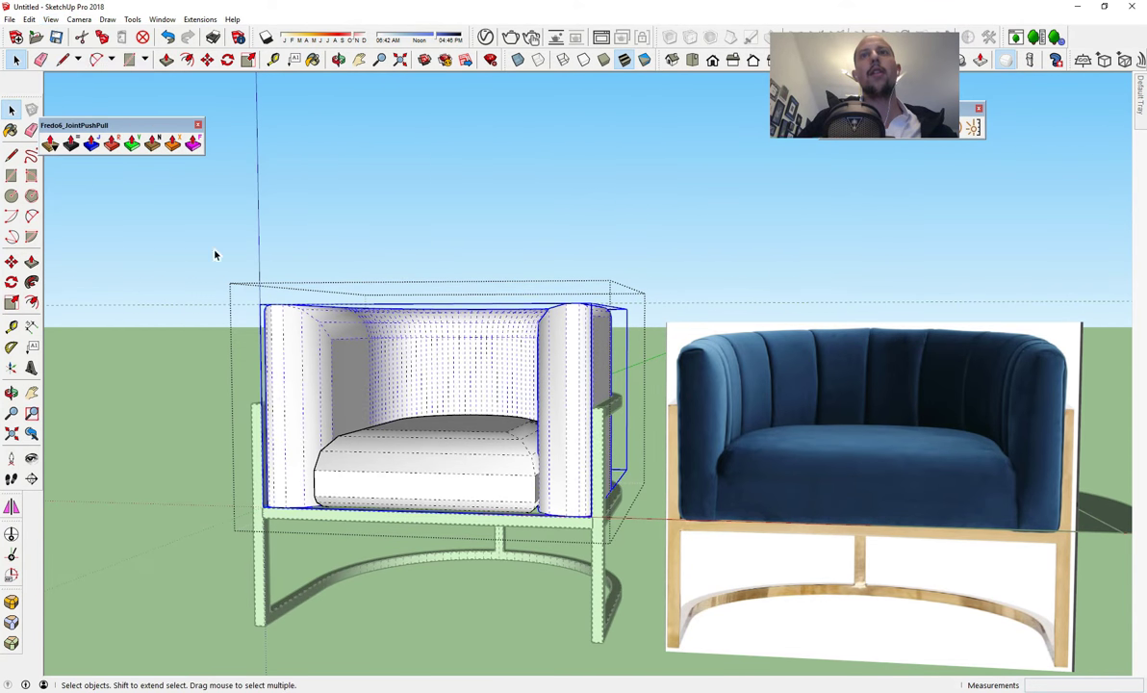
- Open the upholstery group, lower its entire rounded top band about 15/16" along the blue axis, and close the groups
{"action": "left_click_drag", "start_coordinate": [187, 253], "coordinate": [676, 374]}
{"action": "double_click", "coordinate": [559, 347]}
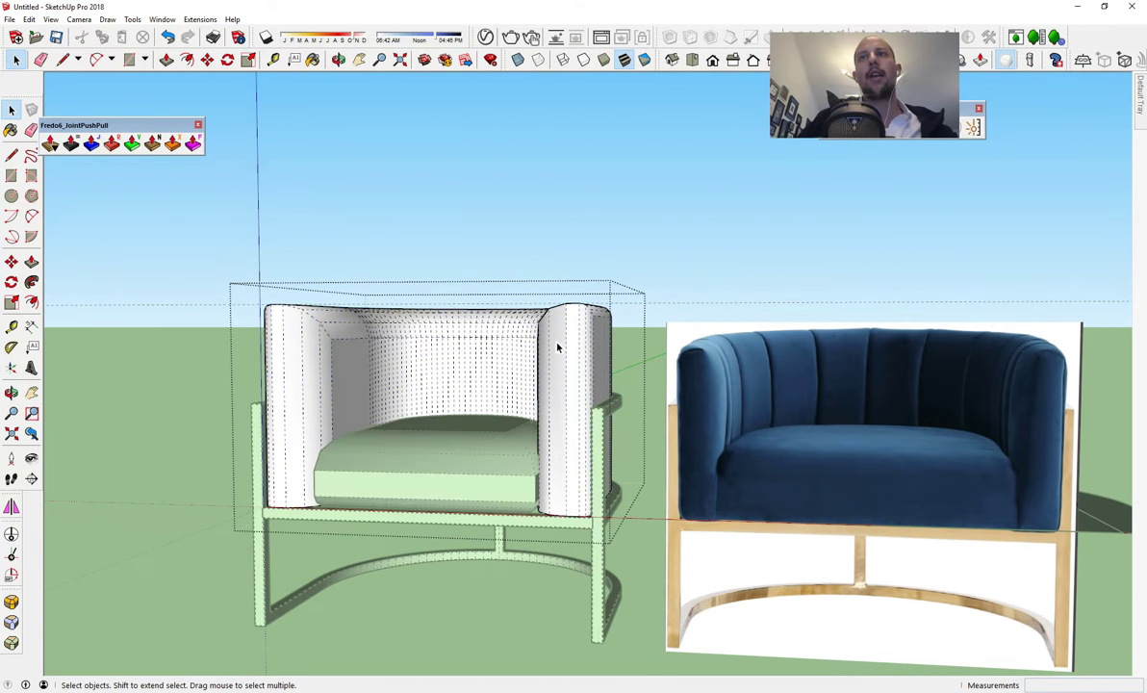
{"action": "left_click_drag", "start_coordinate": [173, 227], "coordinate": [673, 352]}
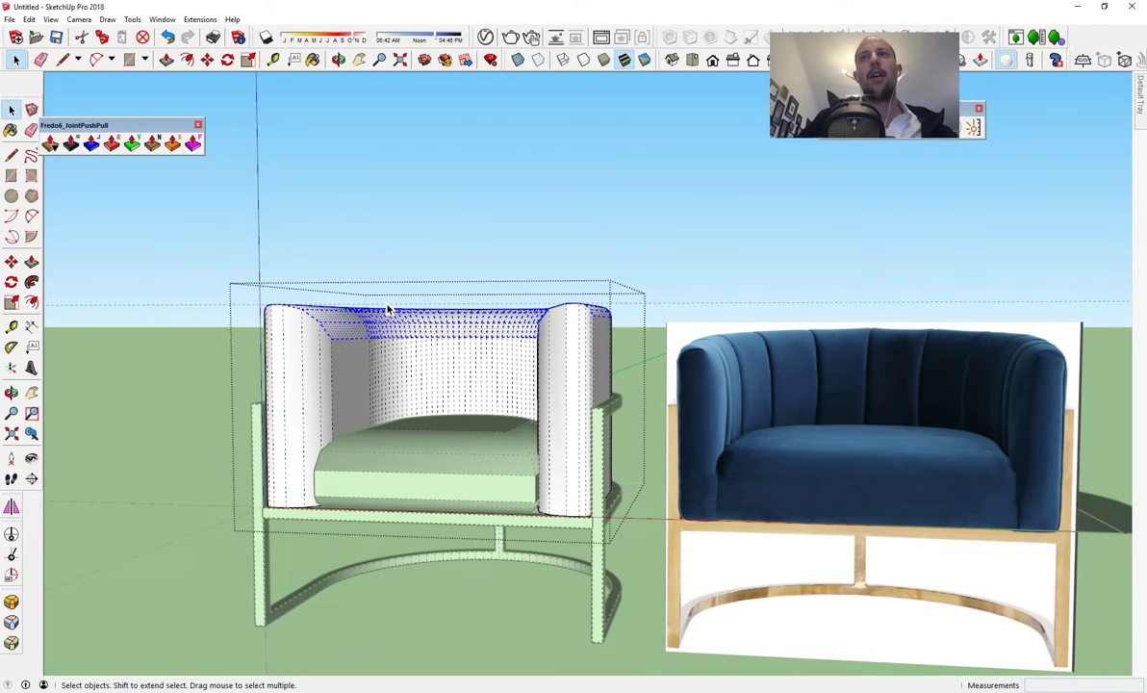
{"action": "left_click", "coordinate": [13, 262]}
{"action": "left_click", "coordinate": [304, 328]}
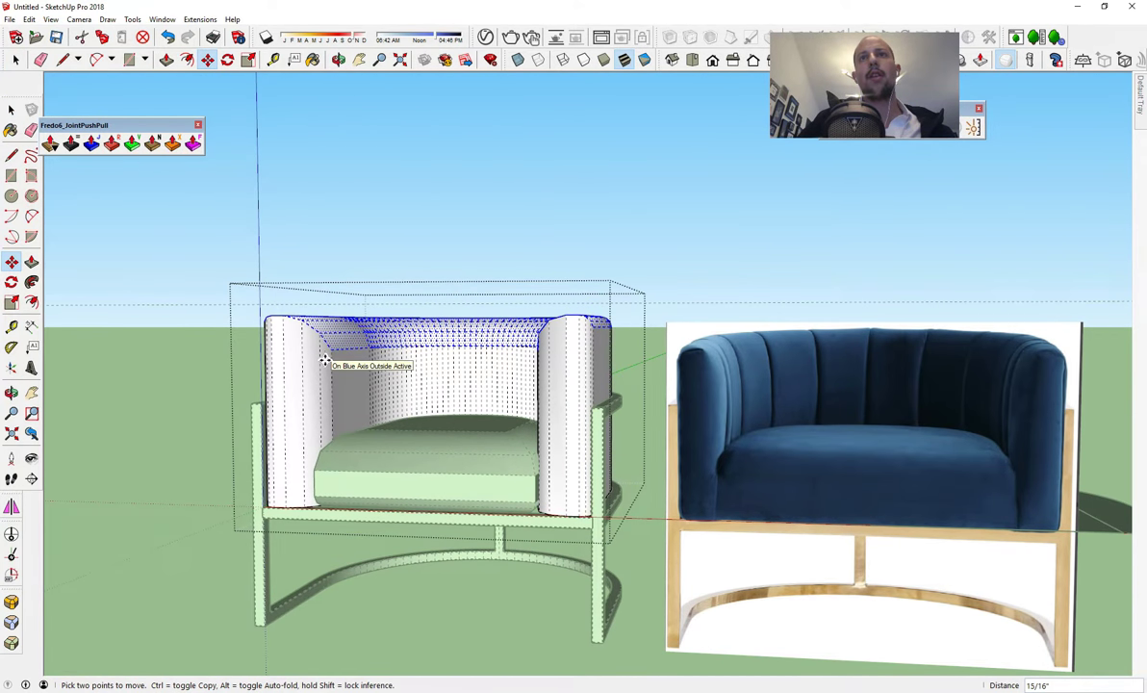
{"action": "left_click", "coordinate": [325, 359]}
{"action": "key", "text": "space"}
{"action": "left_click", "coordinate": [314, 270]}
{"action": "middle_click_drag", "start_coordinate": [424, 270], "coordinate": [646, 392]}
{"action": "scroll", "coordinate": [466, 279], "scroll_direction": "down", "scroll_amount": 3}
{"action": "left_click", "coordinate": [678, 272]}
- Delete the reference photo and the flat plan outline beside the chair
{"action": "middle_click_drag", "start_coordinate": [669, 327], "coordinate": [642, 420]}
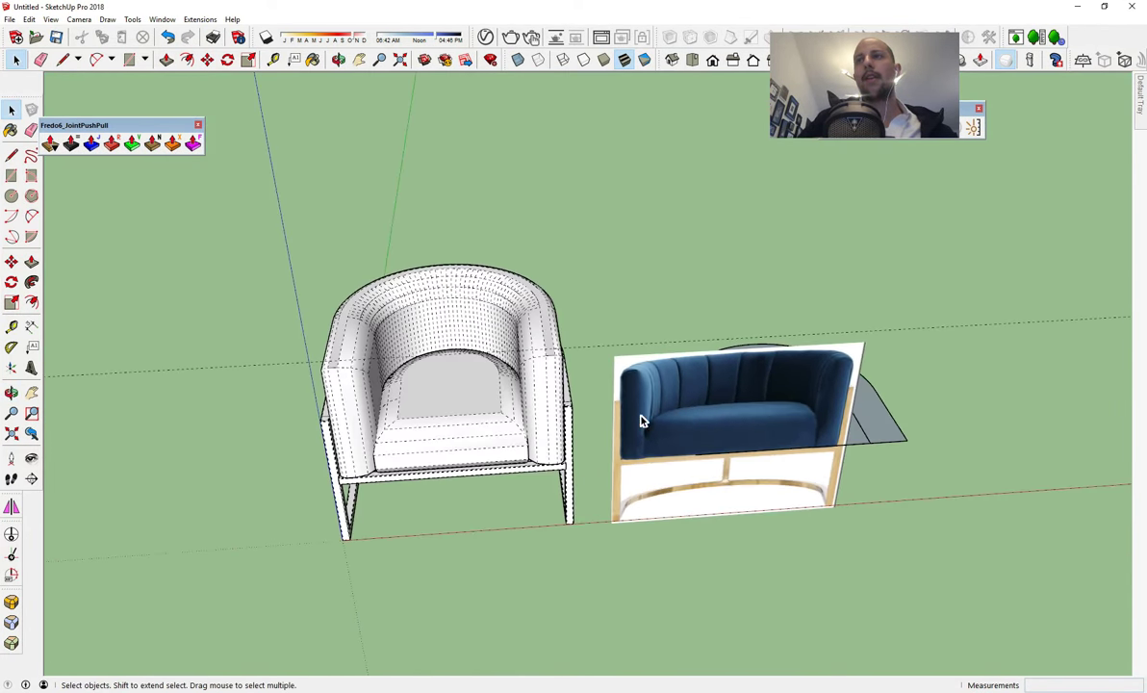
{"action": "left_click", "coordinate": [642, 421]}
{"action": "key", "text": "Delete"}
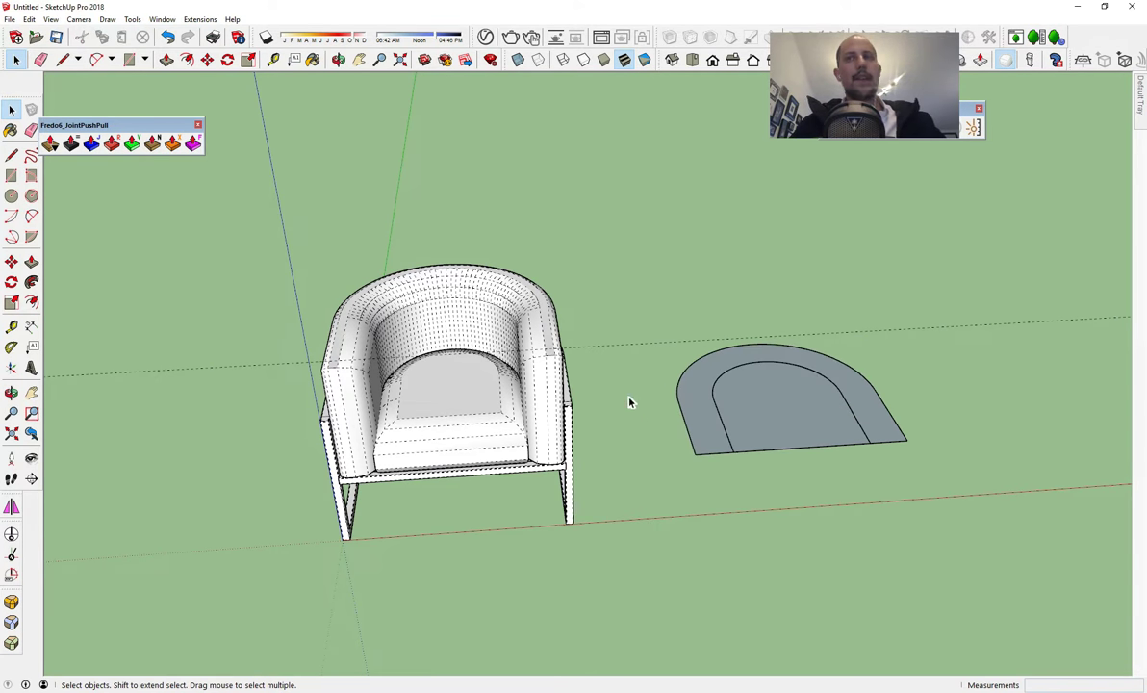
{"action": "double_click", "coordinate": [751, 389]}
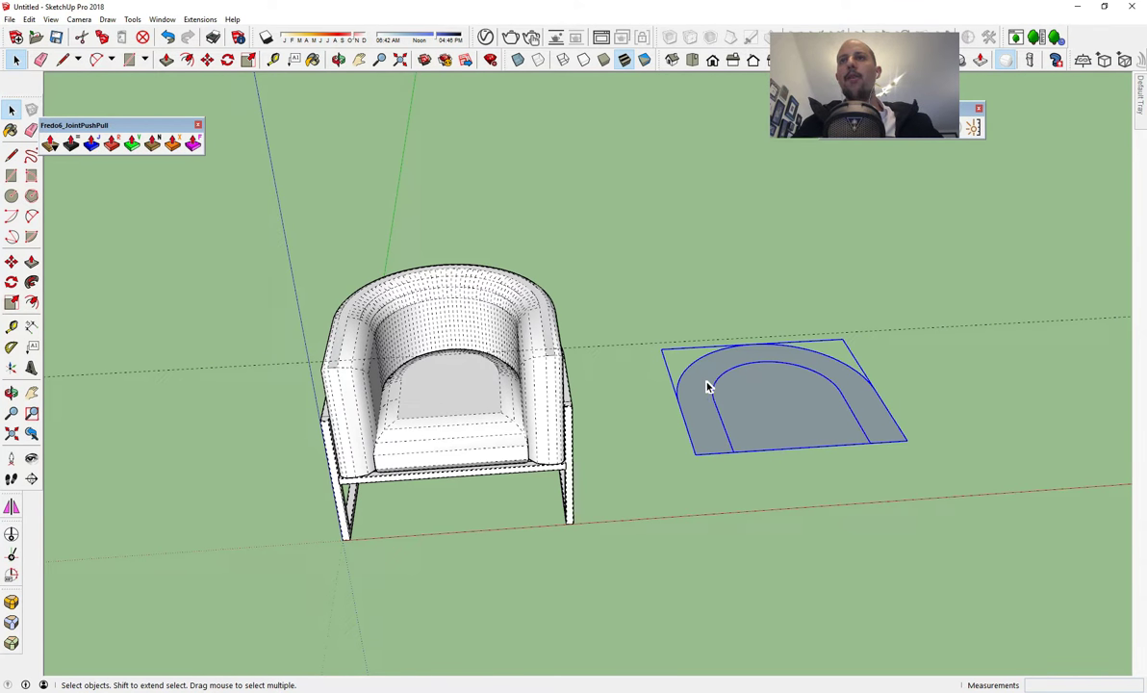
{"action": "key", "text": "Delete"}
- Open the V-Ray Asset Editor, expand its material library, and move the window away from most of the chair
{"action": "middle_click_drag", "start_coordinate": [658, 380], "coordinate": [321, 400]}
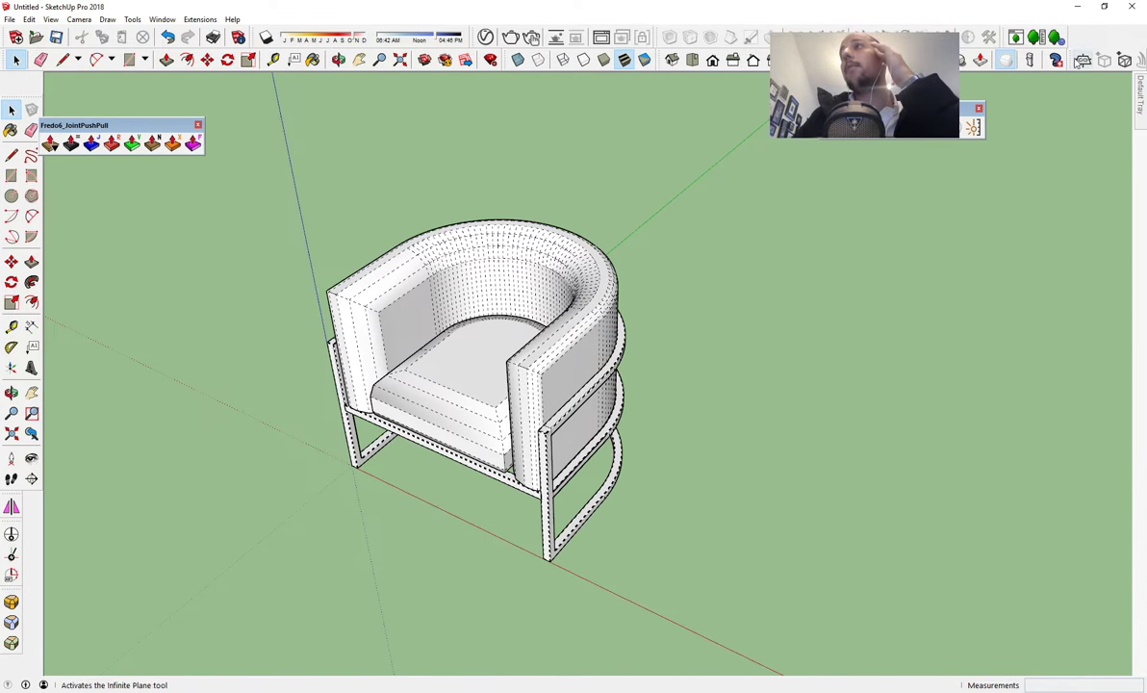
{"action": "left_click", "coordinate": [486, 36]}
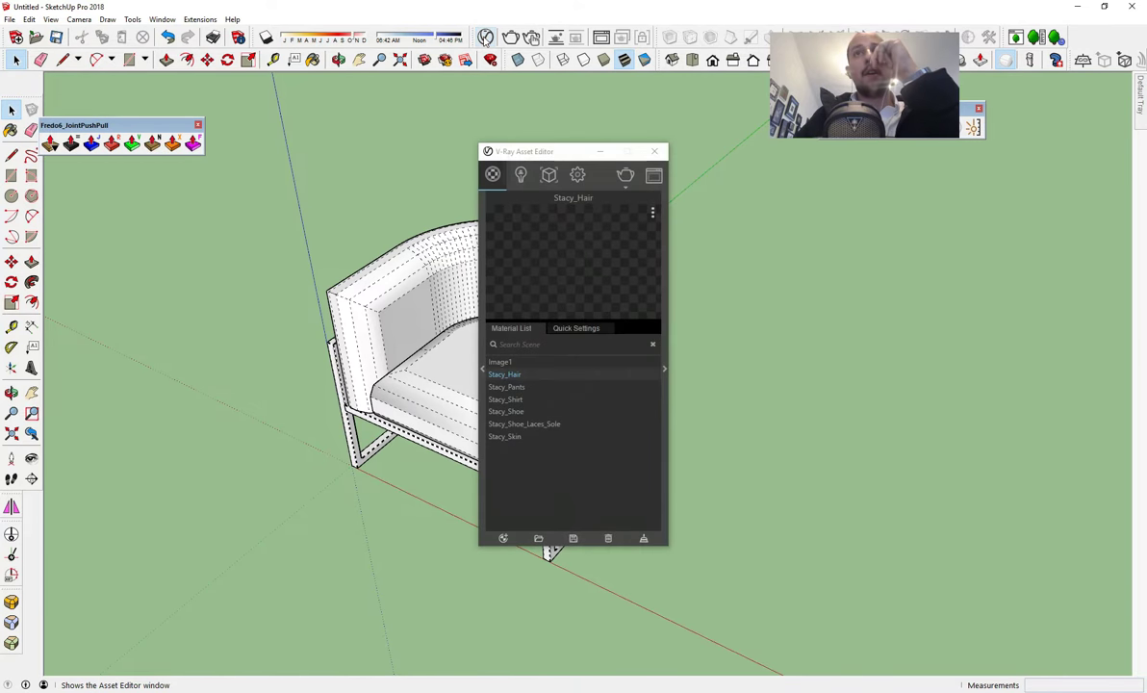
{"action": "left_click", "coordinate": [484, 301]}
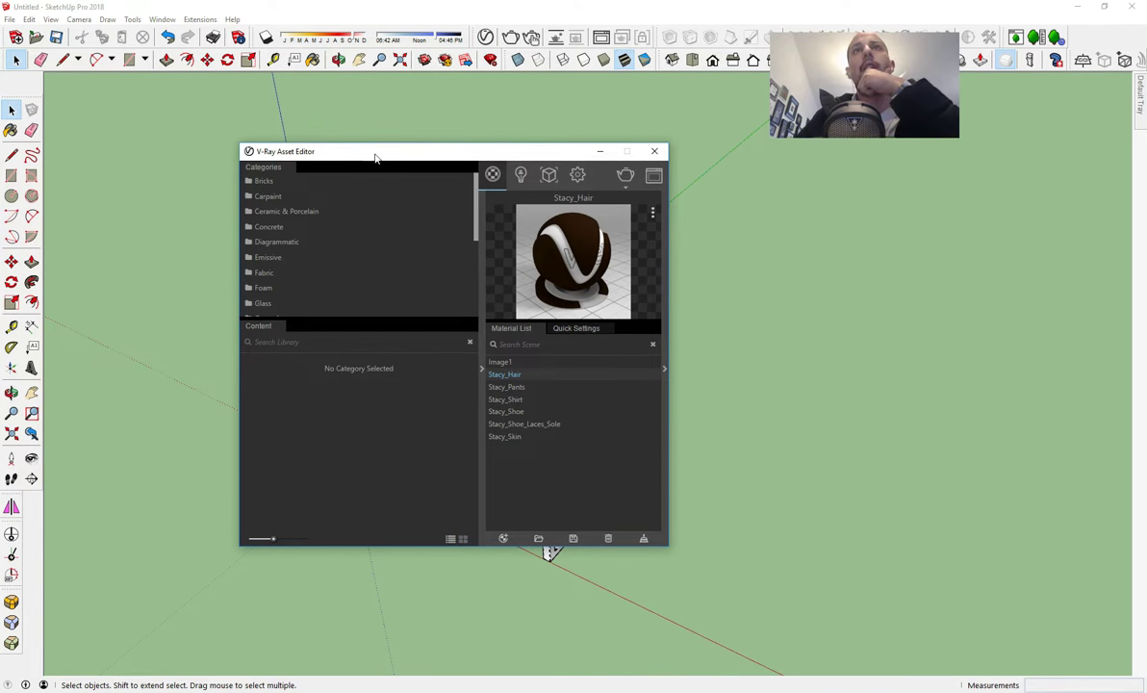
{"action": "left_click_drag", "start_coordinate": [376, 158], "coordinate": [679, 113]}
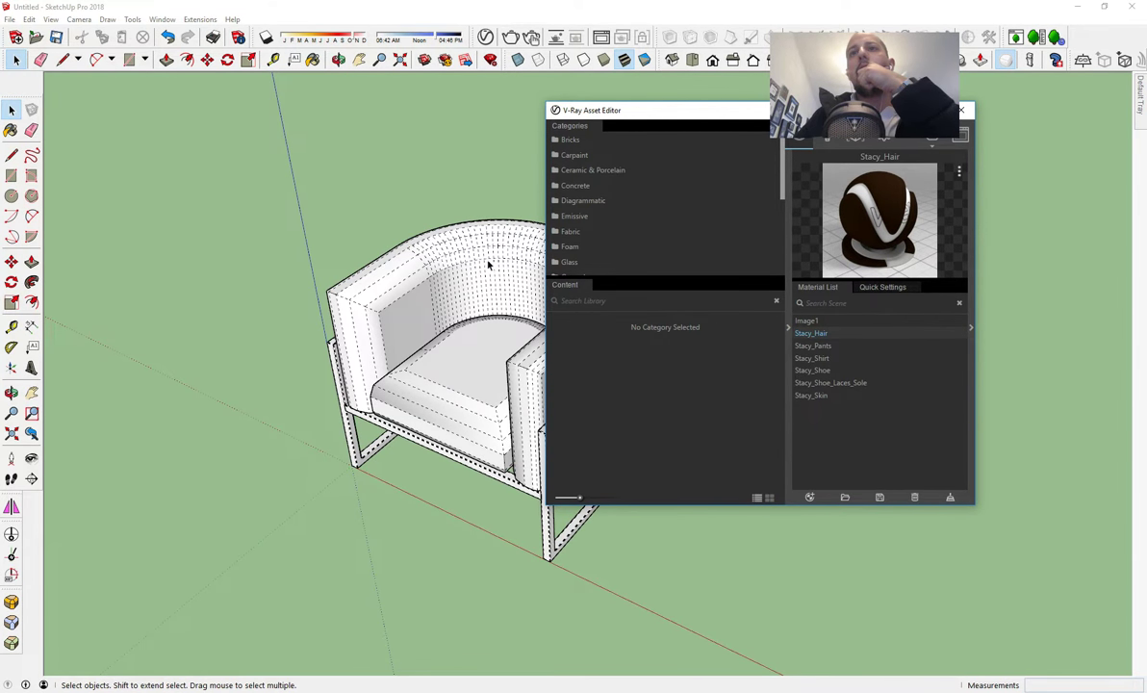
- Undo the deletion of the reference photo and plan outline, and move the V-Ray Asset Editor off the photo
{"action": "scroll", "coordinate": [487, 358], "scroll_direction": "down", "scroll_amount": 2}
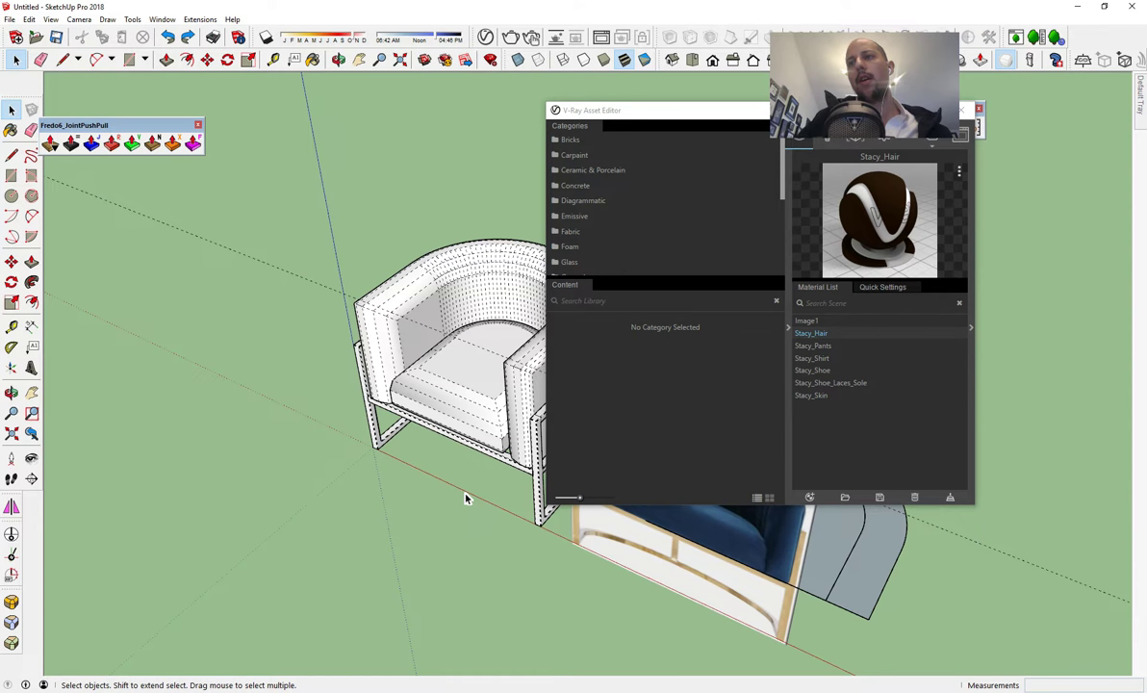
{"action": "middle_click_drag", "start_coordinate": [464, 498], "coordinate": [587, 370]}
{"action": "left_click_drag", "start_coordinate": [755, 116], "coordinate": [321, 115]}
{"action": "middle_click_drag", "start_coordinate": [906, 504], "coordinate": [825, 498]}
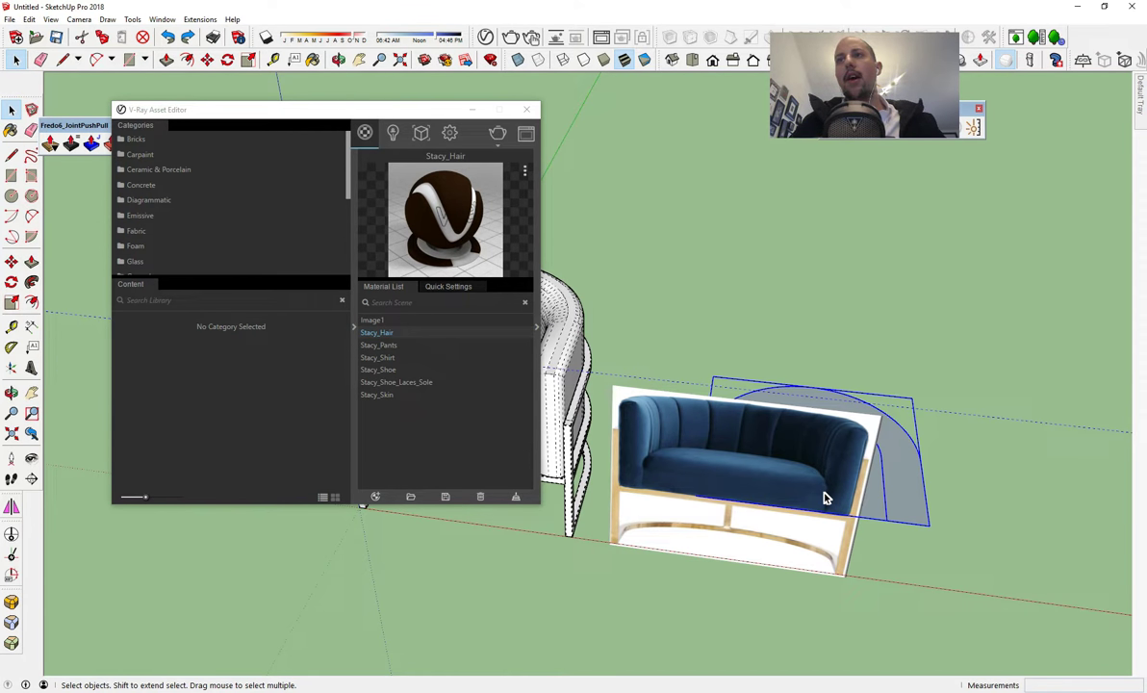
- Delete the flat plan outline behind the reference photo, keeping the photo
{"action": "key", "text": "Delete"}
{"action": "middle_click_drag", "start_coordinate": [742, 445], "coordinate": [536, 357]}
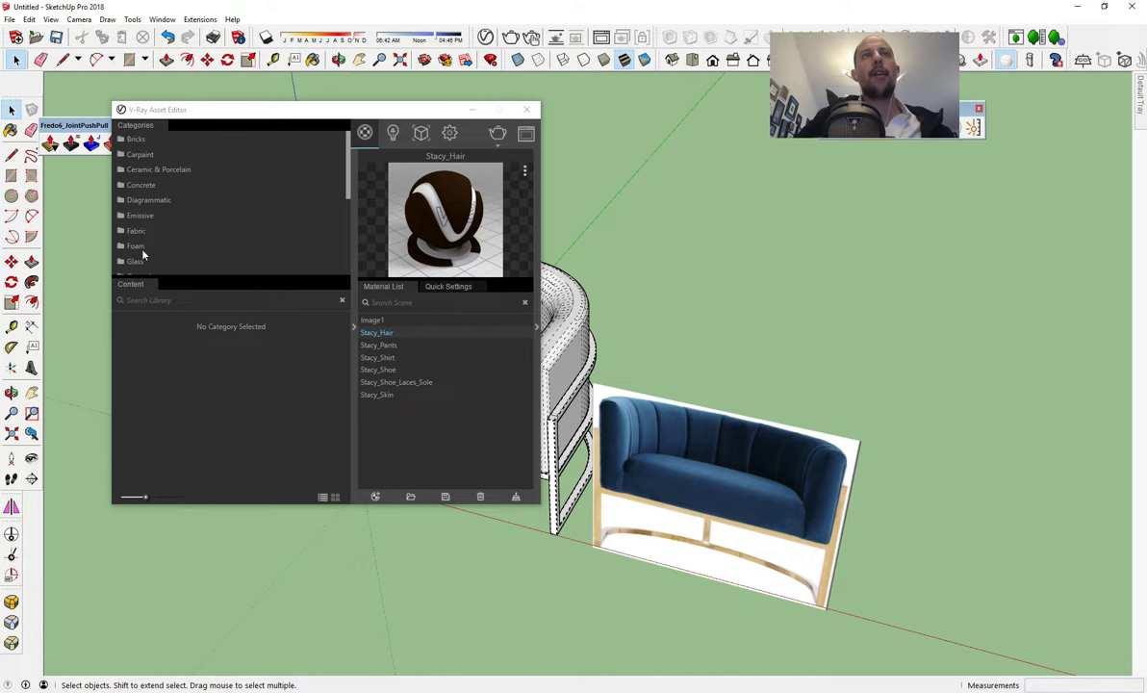
- Find Gold Blurry in the Metal category of the V-Ray material library and add it to the scene's materials
{"action": "scroll", "coordinate": [142, 254], "scroll_direction": "down", "scroll_amount": 3}
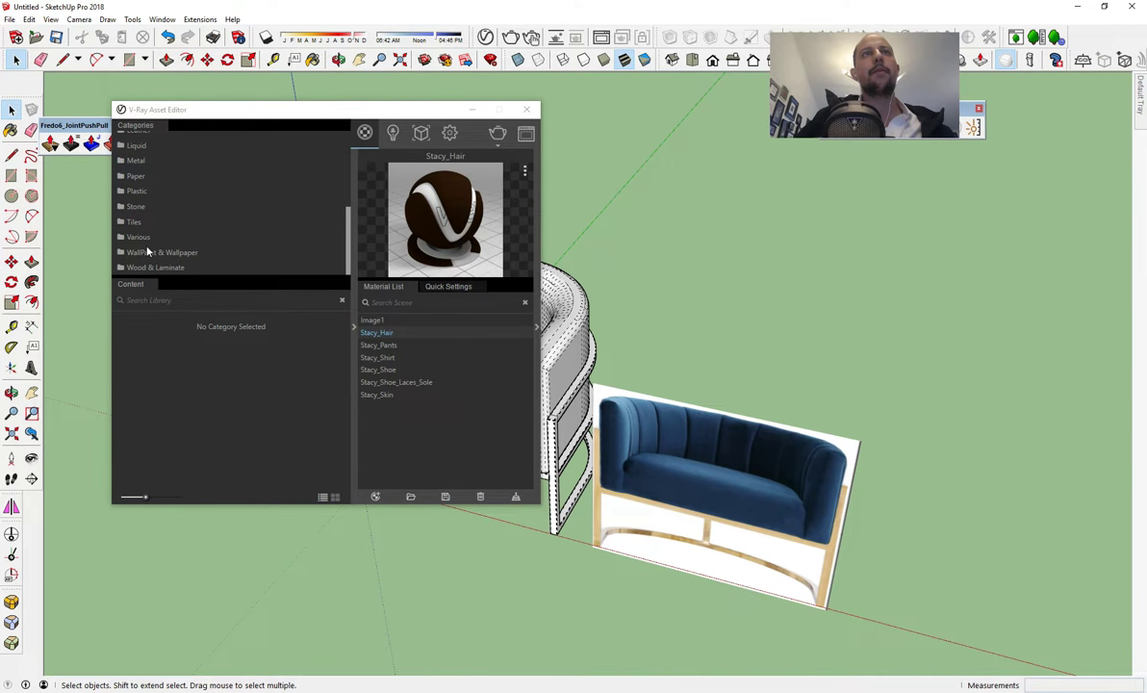
{"action": "scroll", "coordinate": [154, 235], "scroll_direction": "up", "scroll_amount": 3}
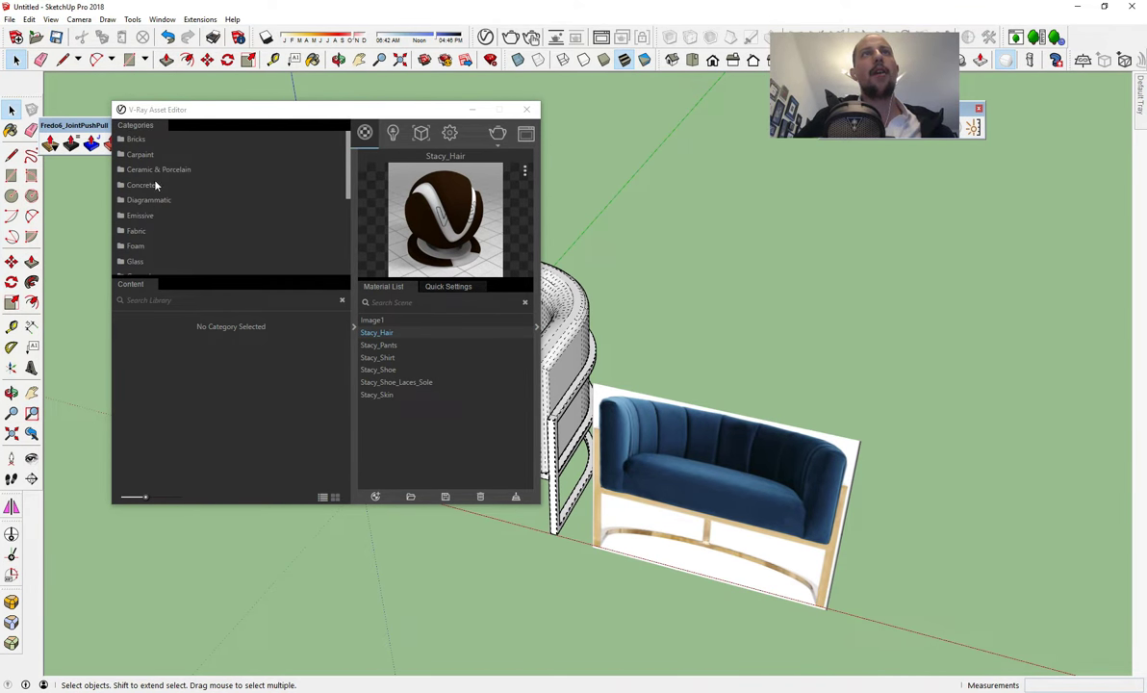
{"action": "left_click", "coordinate": [144, 246]}
{"action": "scroll", "coordinate": [147, 241], "scroll_direction": "down", "scroll_amount": 2}
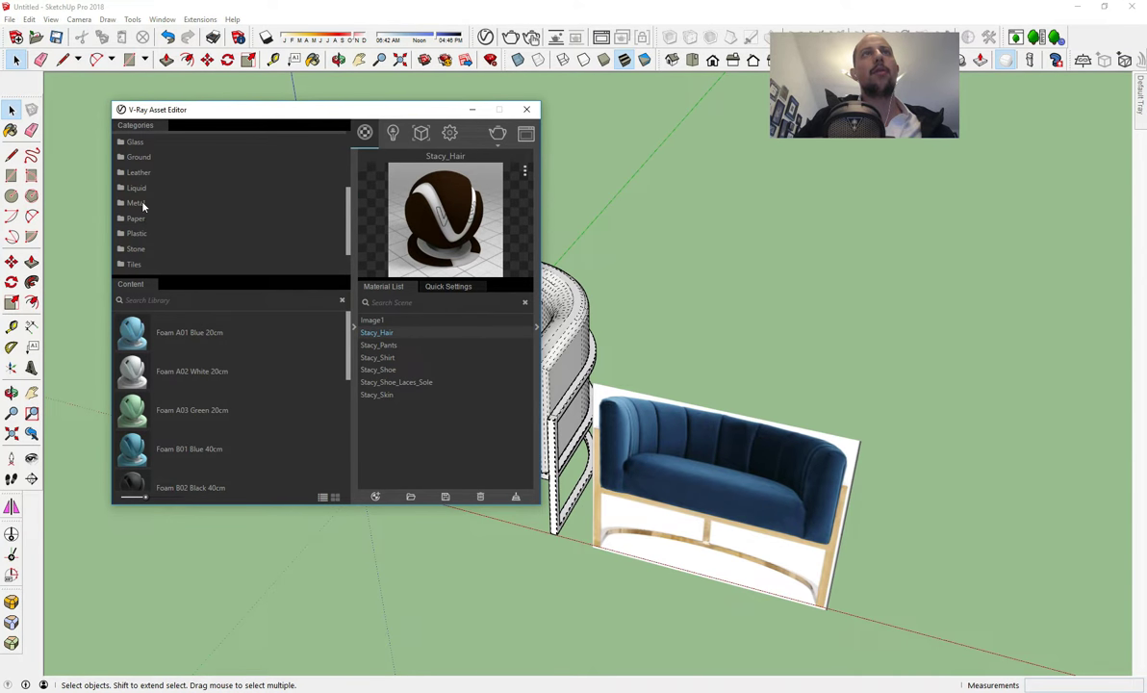
{"action": "left_click", "coordinate": [137, 203]}
{"action": "scroll", "coordinate": [170, 344], "scroll_direction": "down", "scroll_amount": 5}
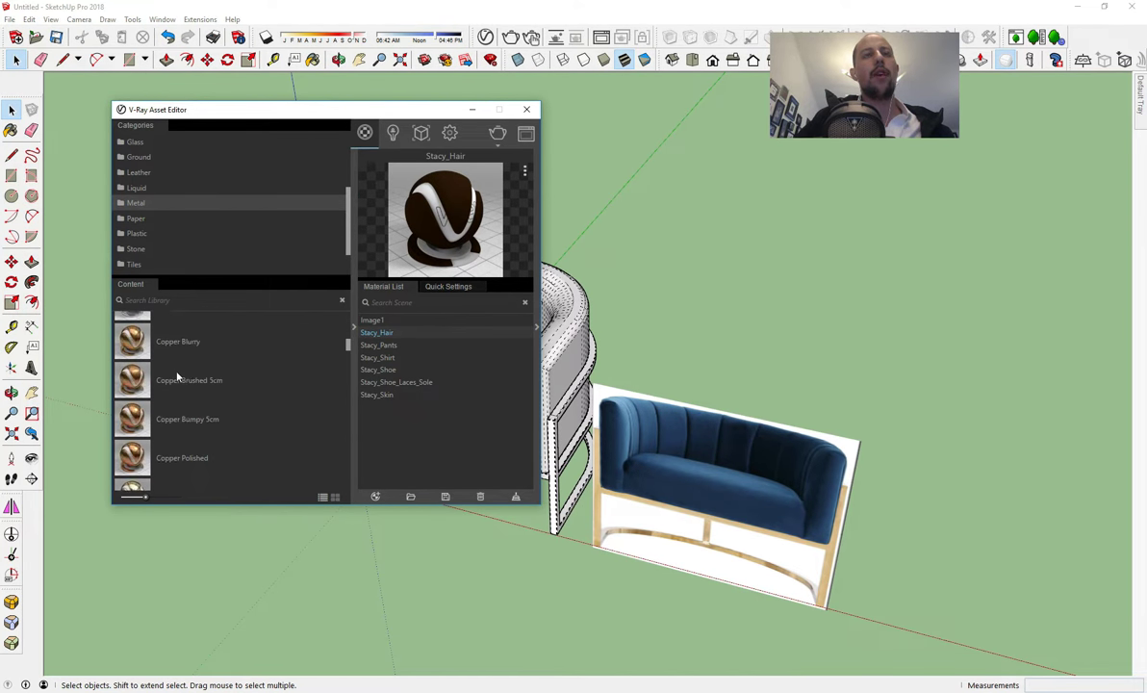
{"action": "scroll", "coordinate": [176, 381], "scroll_direction": "down", "scroll_amount": 5}
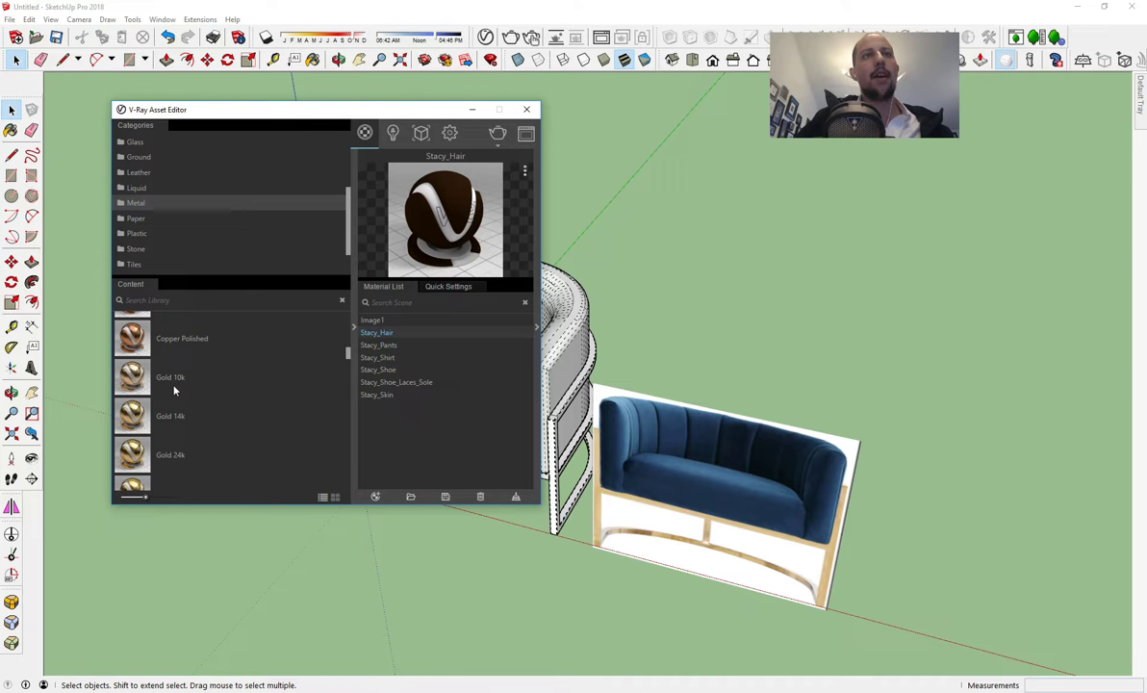
{"action": "left_click_drag", "start_coordinate": [138, 435], "coordinate": [461, 440]}
- Apply the Gold_Blurry material to the chair's metal frame group
{"action": "left_click", "coordinate": [567, 421]}
{"action": "right_click", "coordinate": [561, 422]}
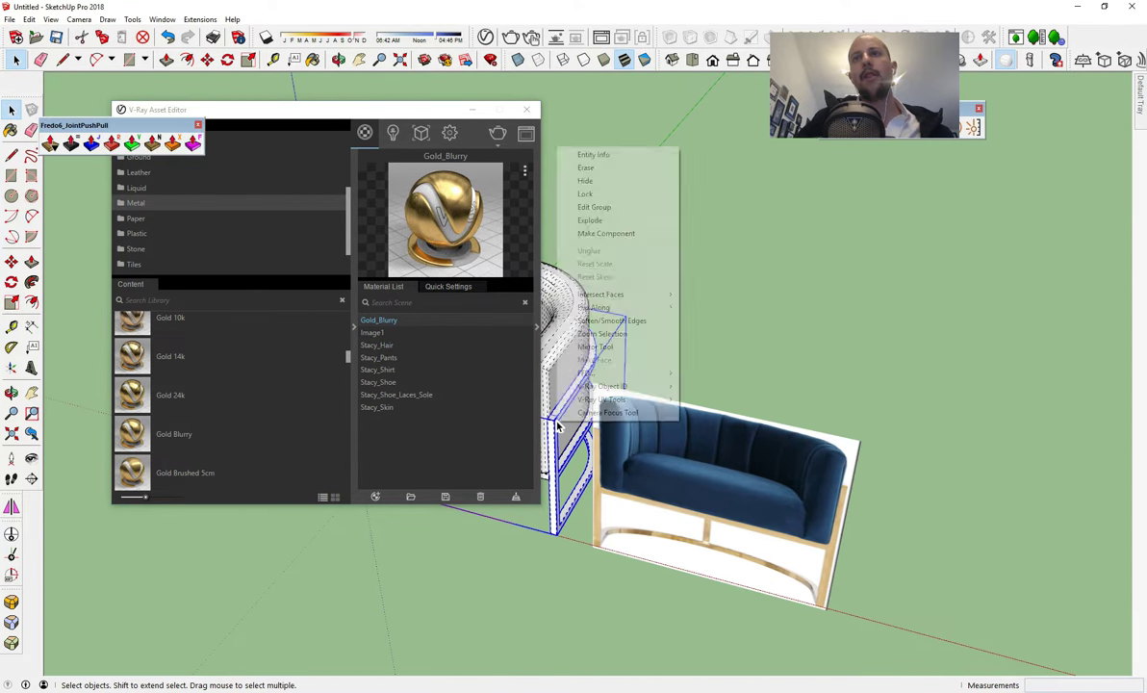
{"action": "right_click", "coordinate": [409, 328]}
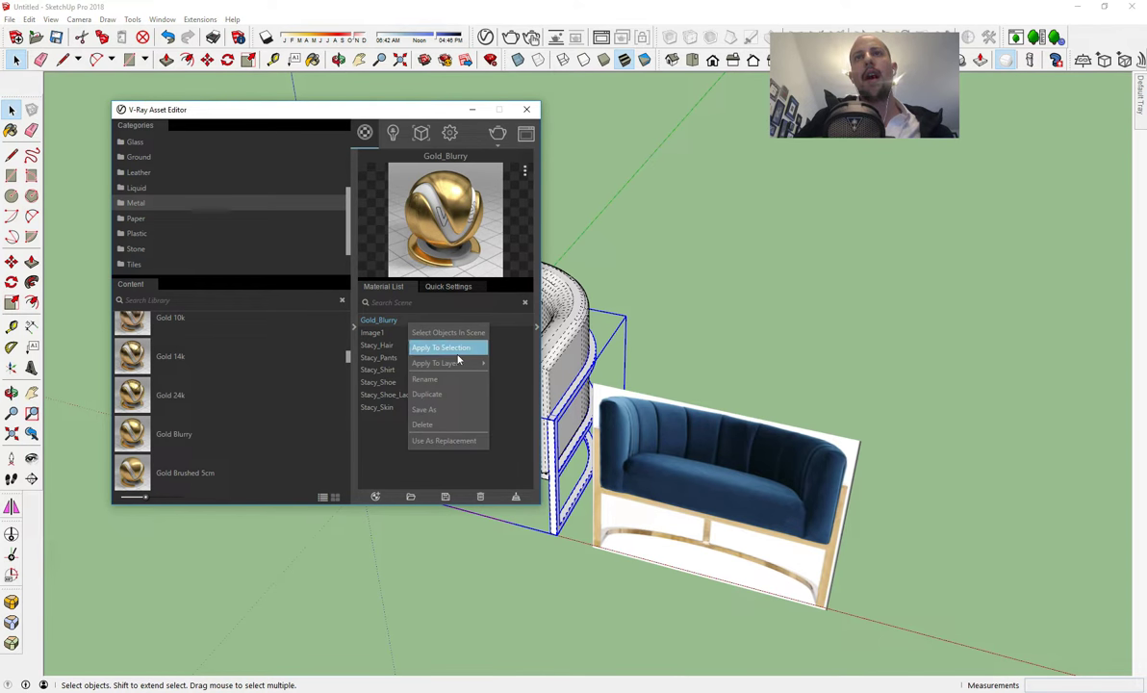
{"action": "left_click", "coordinate": [452, 348]}
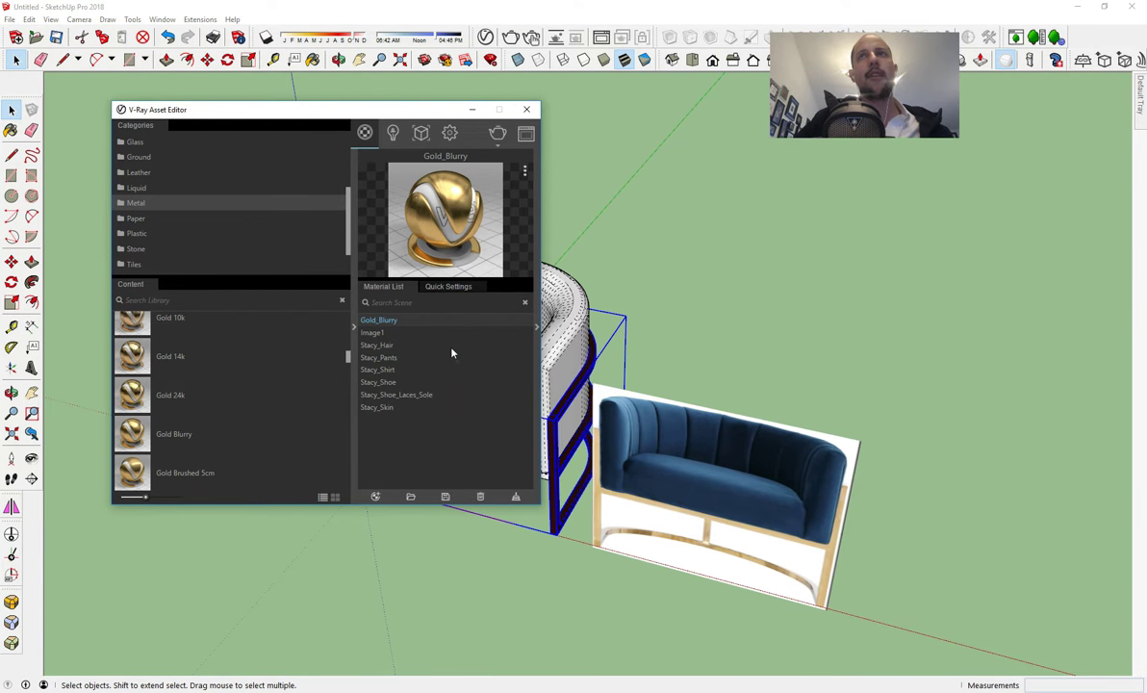
- Set Gold_Blurry's diffuse colour to a warm brown of about R 0.291, G 0.174, B 0.066
{"action": "scroll", "coordinate": [226, 380], "scroll_direction": "up", "scroll_amount": 3}
{"action": "scroll", "coordinate": [223, 388], "scroll_direction": "down", "scroll_amount": 2}
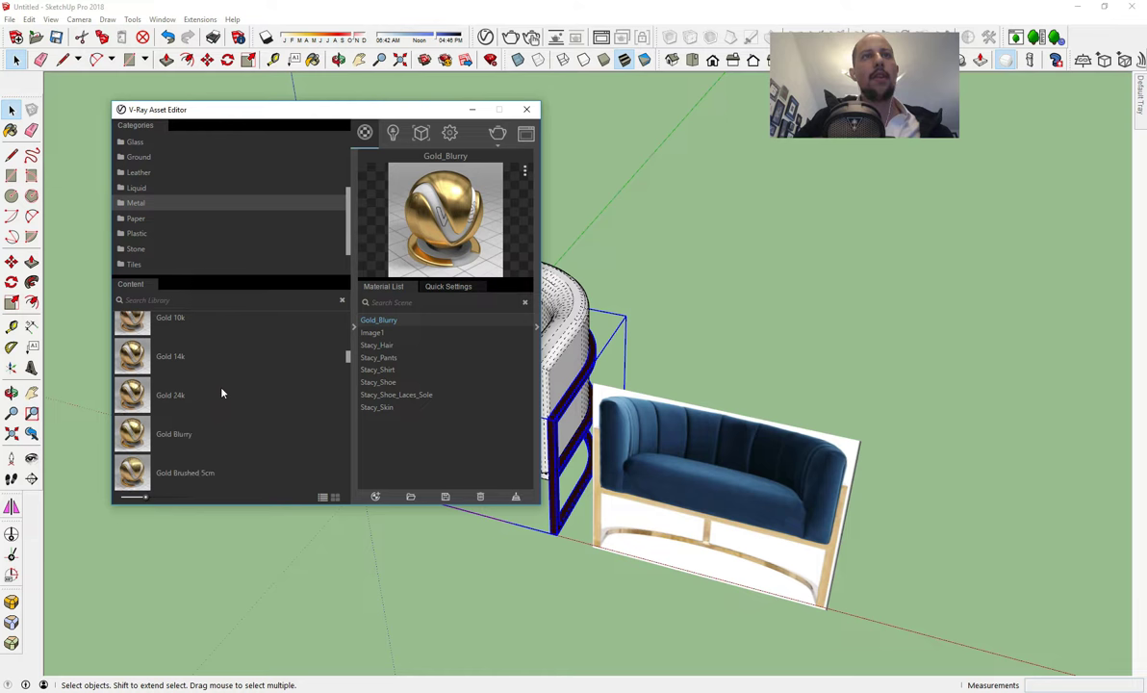
{"action": "scroll", "coordinate": [221, 393], "scroll_direction": "up", "scroll_amount": 1}
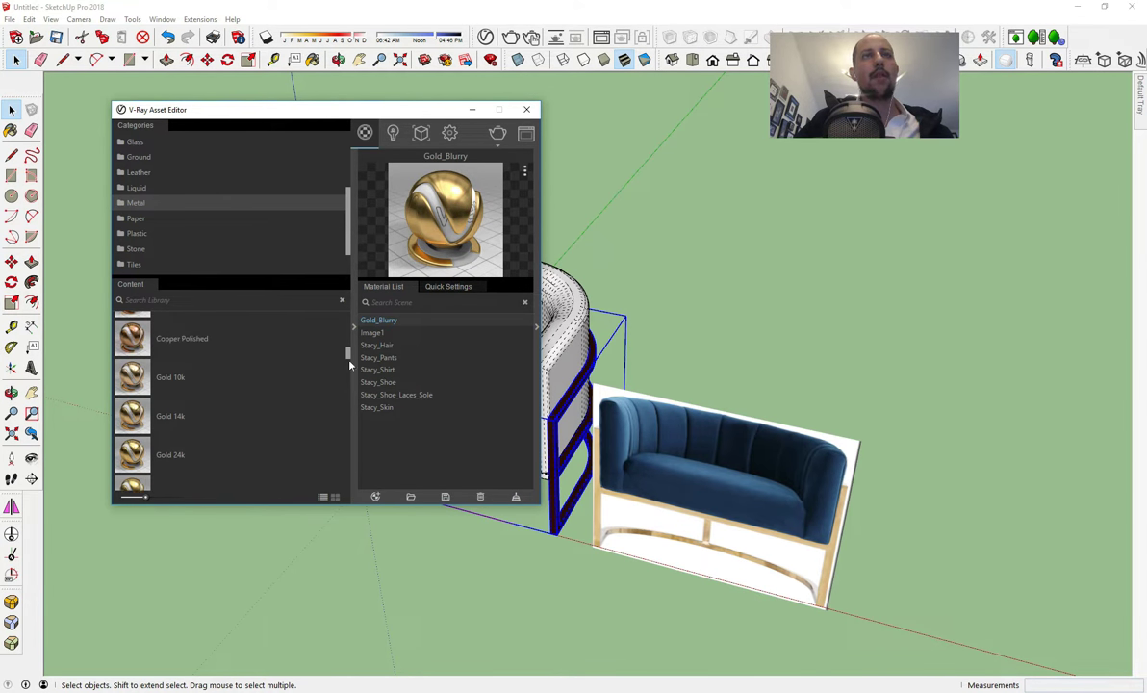
{"action": "left_click", "coordinate": [448, 287]}
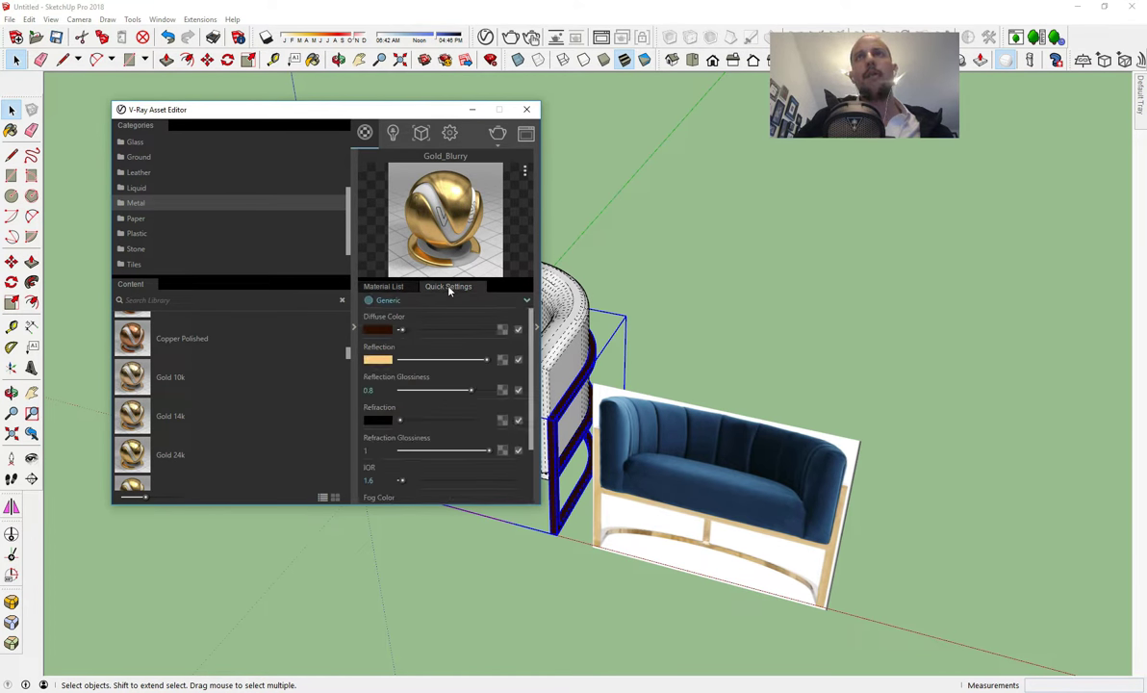
{"action": "left_click", "coordinate": [378, 330]}
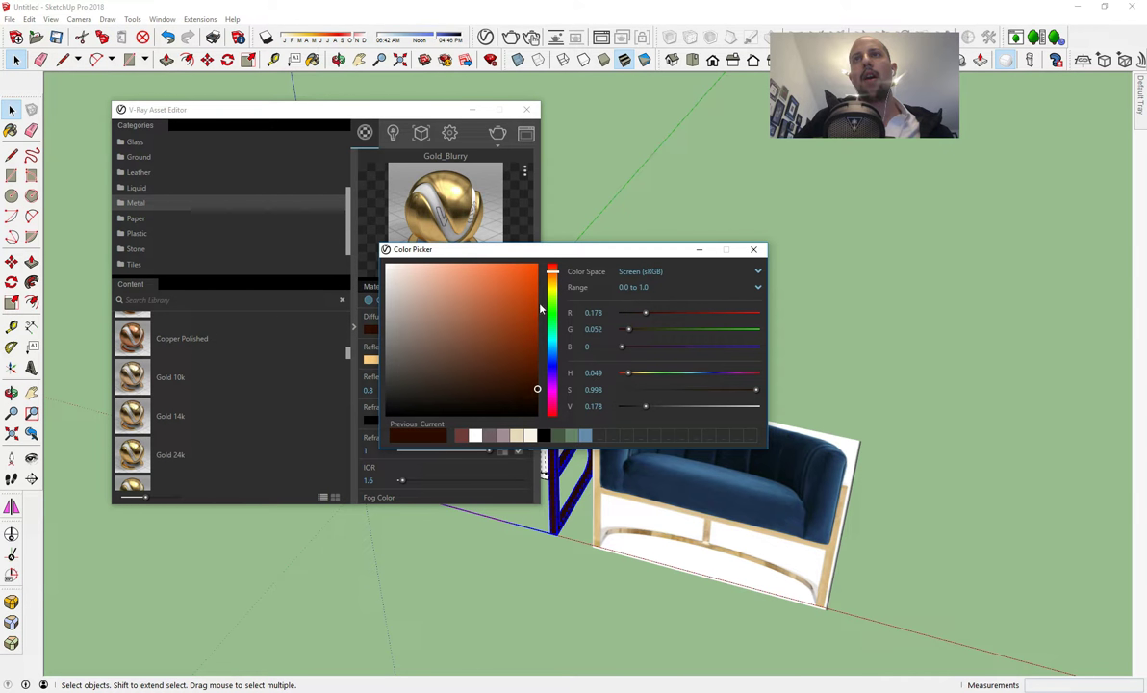
{"action": "left_click_drag", "start_coordinate": [552, 274], "coordinate": [553, 279]}
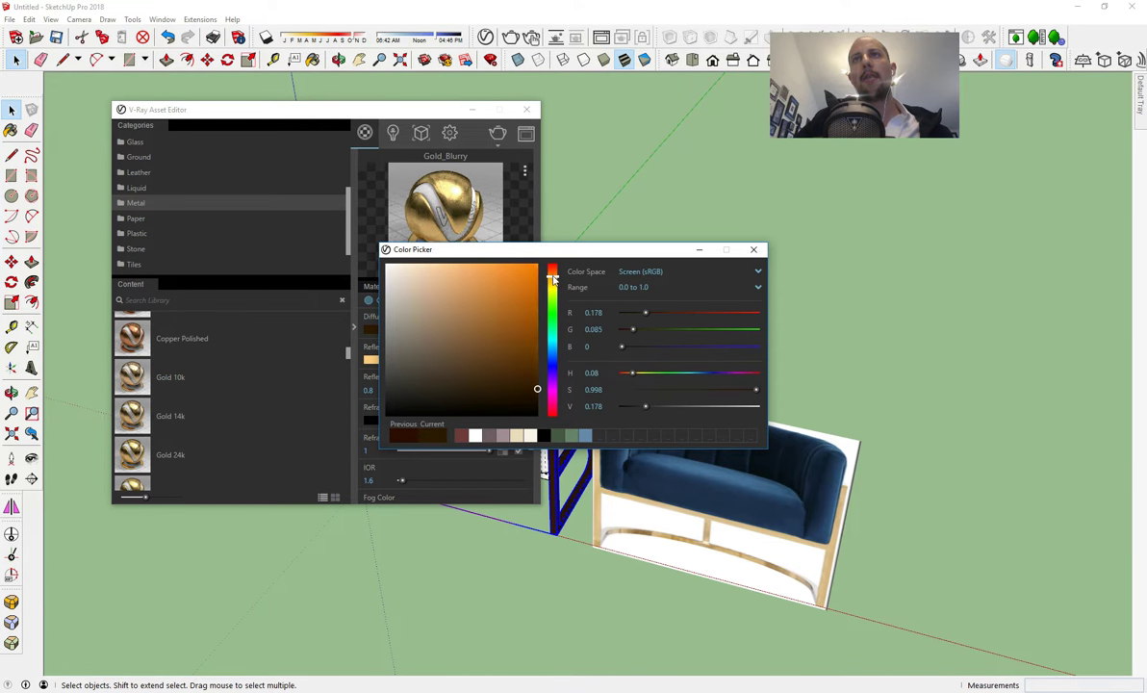
{"action": "left_click", "coordinate": [499, 364]}
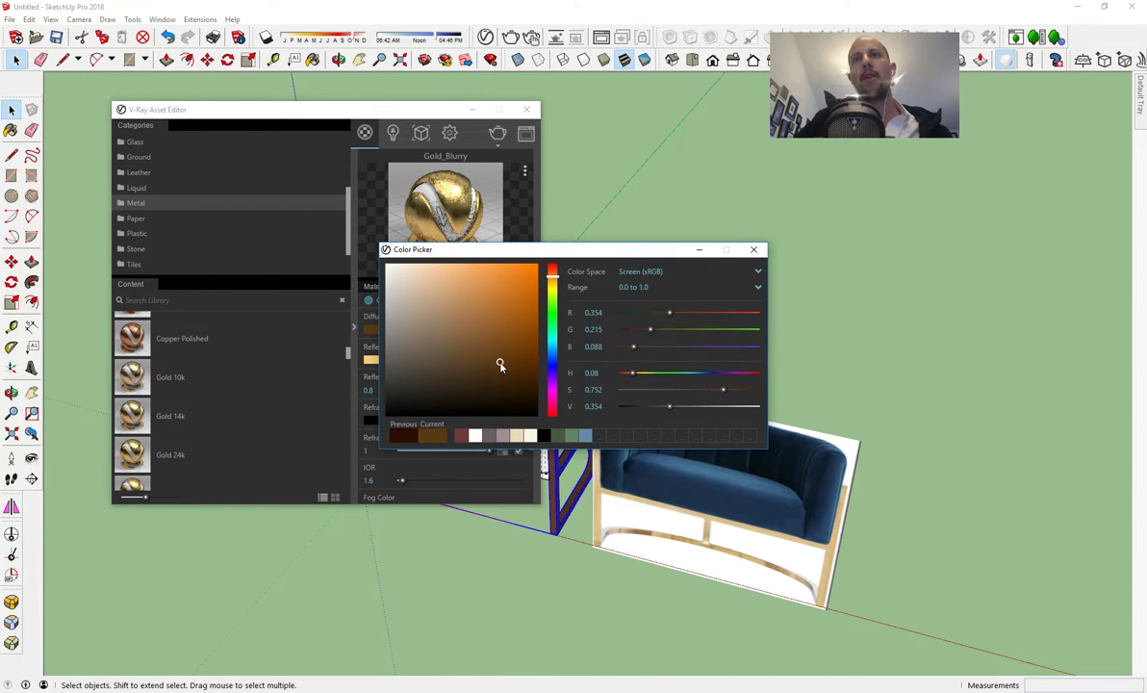
{"action": "left_click", "coordinate": [504, 372]}
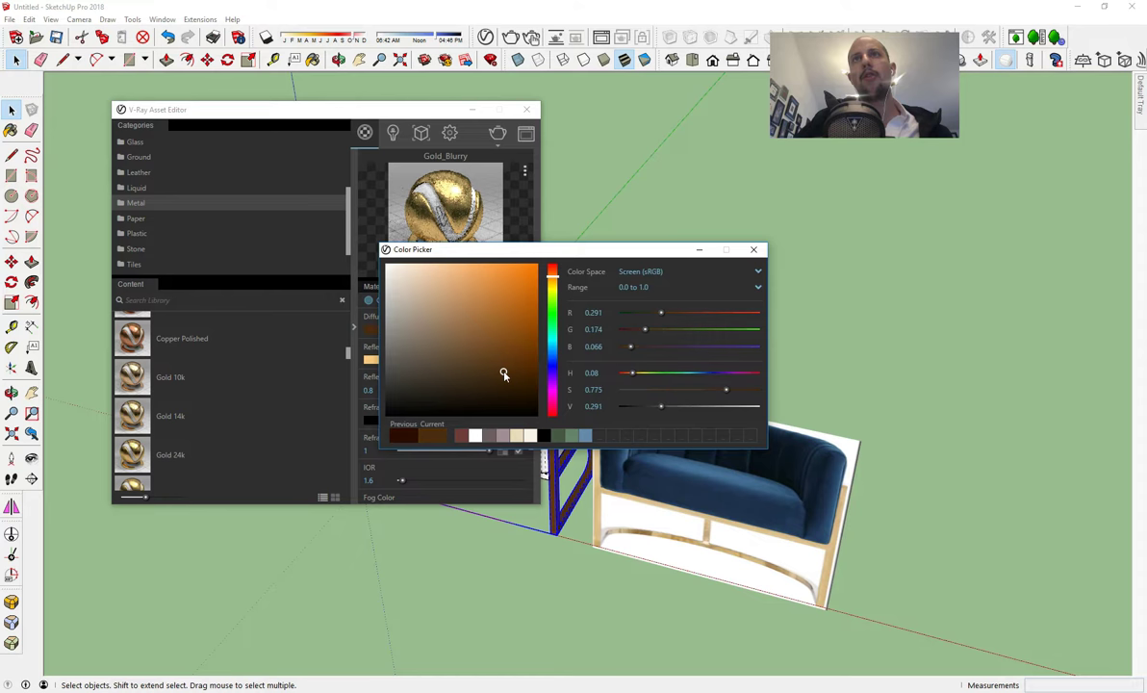
{"action": "left_click", "coordinate": [756, 251]}
- Change Gold_Blurry's reflection colour to a slightly muted light gold
{"action": "left_click", "coordinate": [379, 360]}
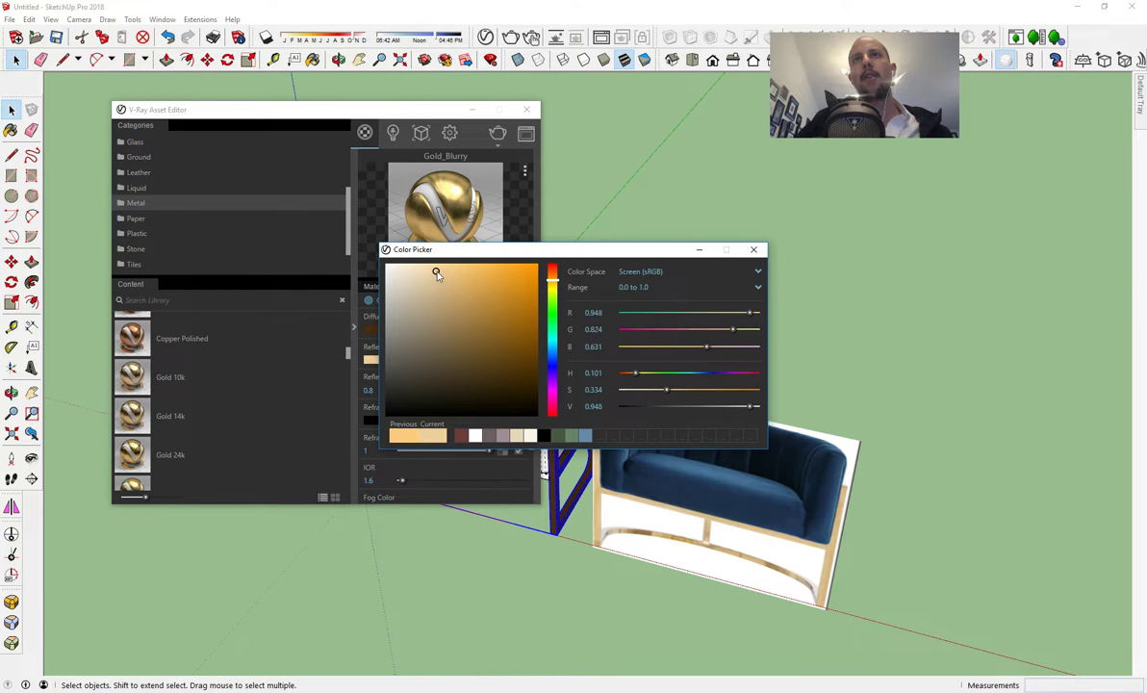
{"action": "left_click", "coordinate": [455, 277]}
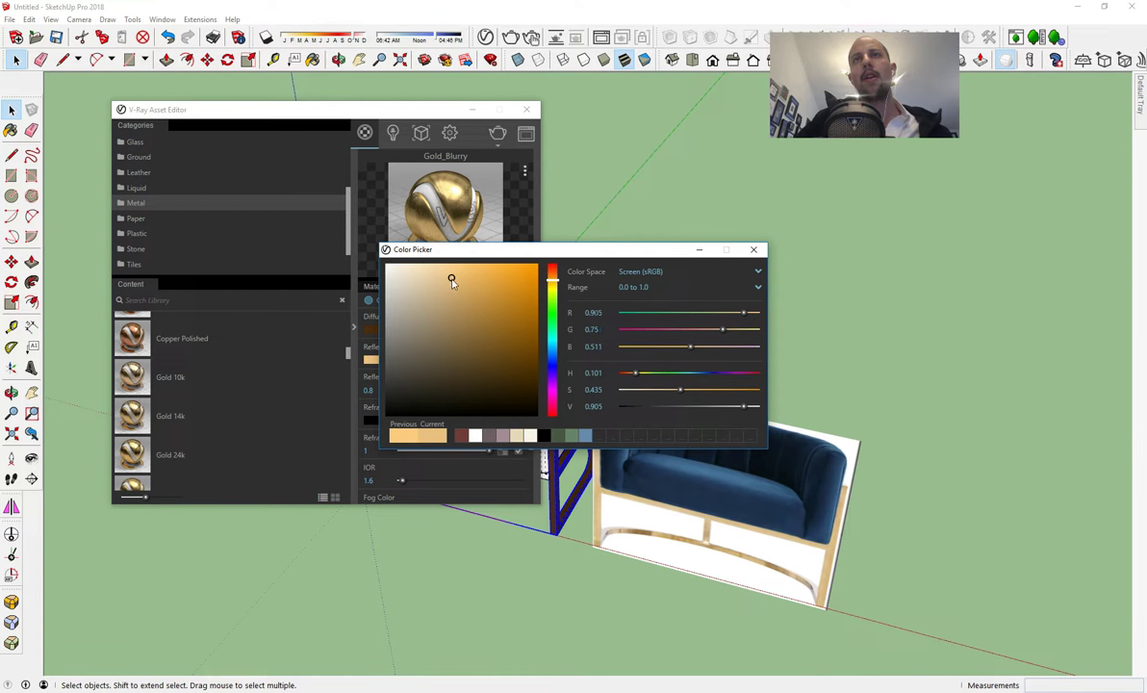
{"action": "left_click_drag", "start_coordinate": [446, 280], "coordinate": [447, 280]}
{"action": "left_click", "coordinate": [758, 252]}
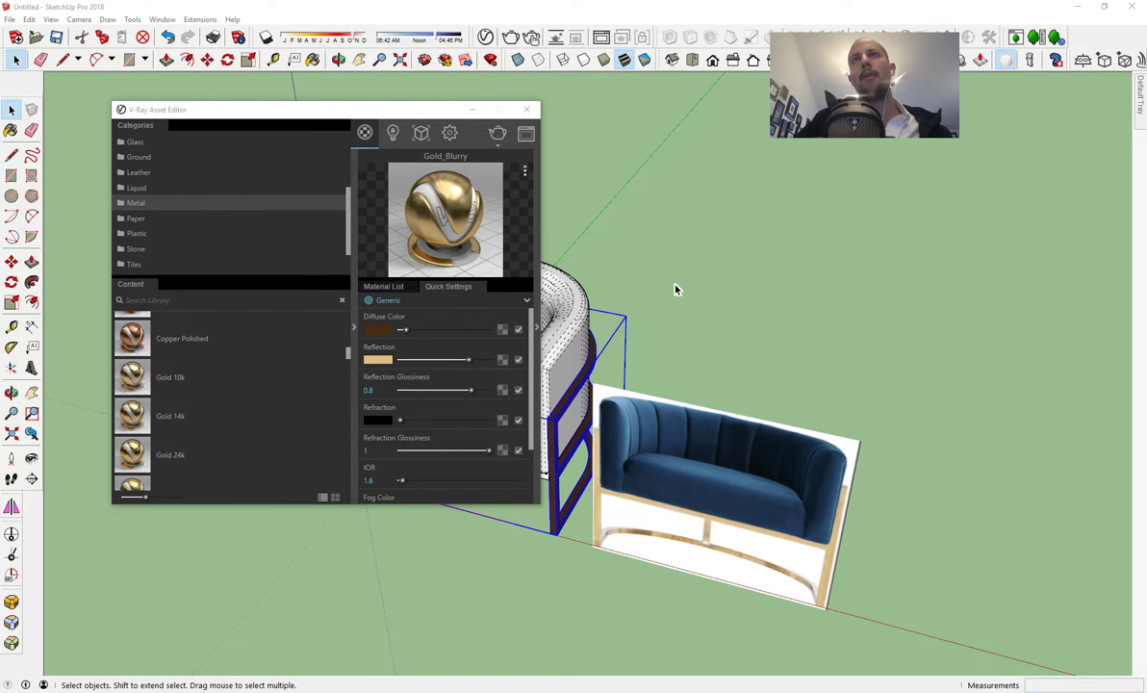
- Paint the unpainted front rail beneath the seat with the same Gold_Blurry material
{"action": "middle_click_drag", "start_coordinate": [582, 323], "coordinate": [562, 296]}
{"action": "scroll", "coordinate": [544, 443], "scroll_direction": "up", "scroll_amount": 2}
{"action": "scroll", "coordinate": [544, 443], "scroll_direction": "up", "scroll_amount": 5}
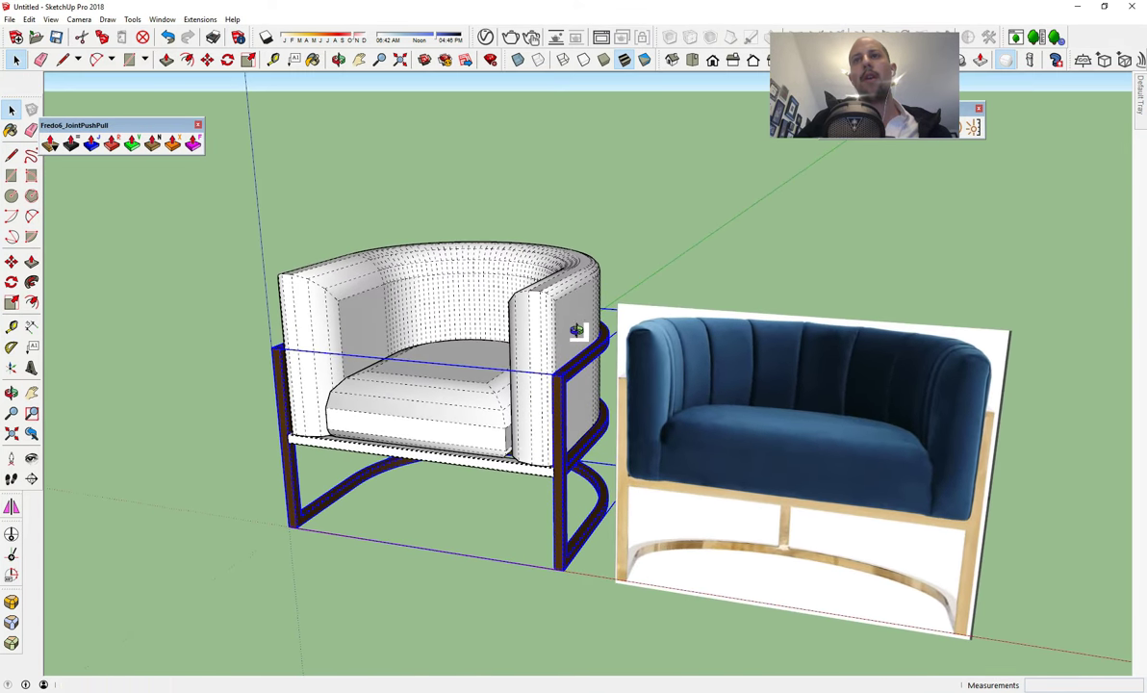
{"action": "left_click", "coordinate": [507, 468]}
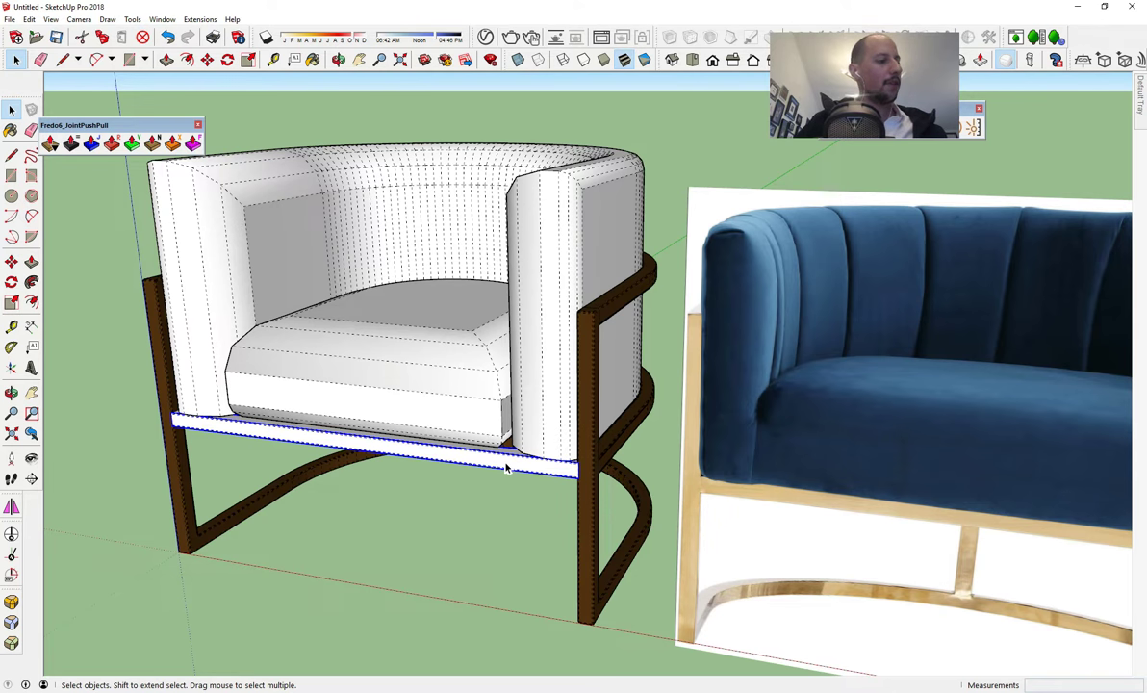
{"action": "key", "text": "b"}
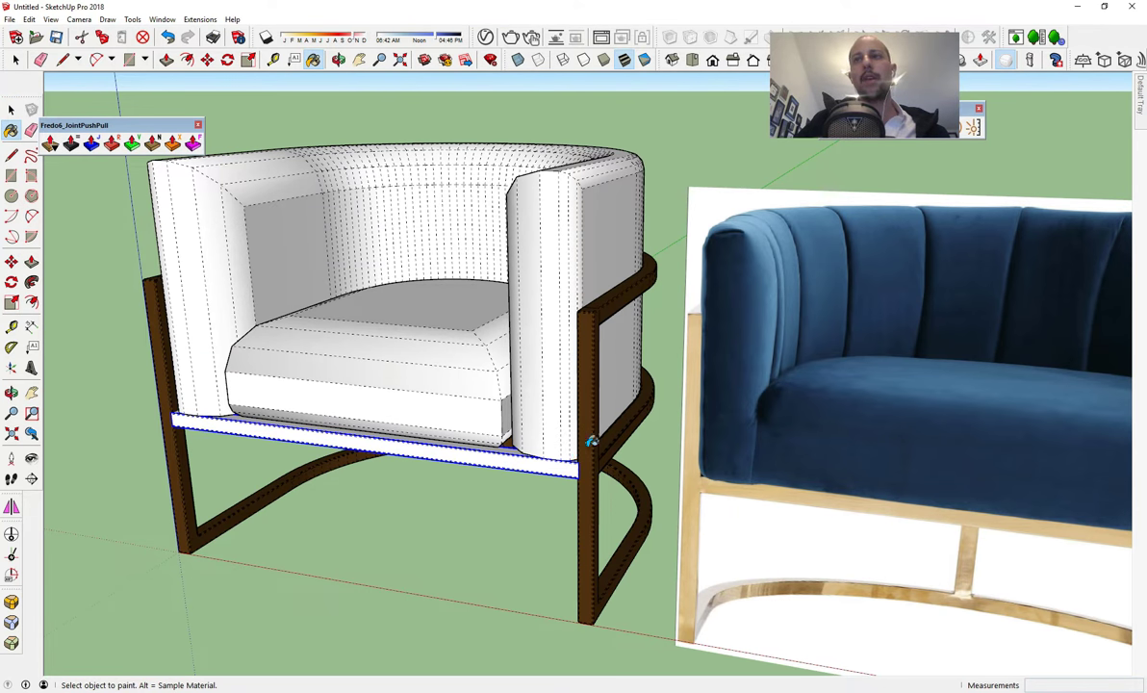
{"action": "left_click", "coordinate": [525, 455]}
{"action": "scroll", "coordinate": [512, 451], "scroll_direction": "down", "scroll_amount": 3}
{"action": "key", "text": "space"}
- Open the upholstery group and select both the seat cushion and the curved back with arms
{"action": "left_click", "coordinate": [432, 383]}
{"action": "middle_click_drag", "start_coordinate": [432, 383], "coordinate": [544, 356]}
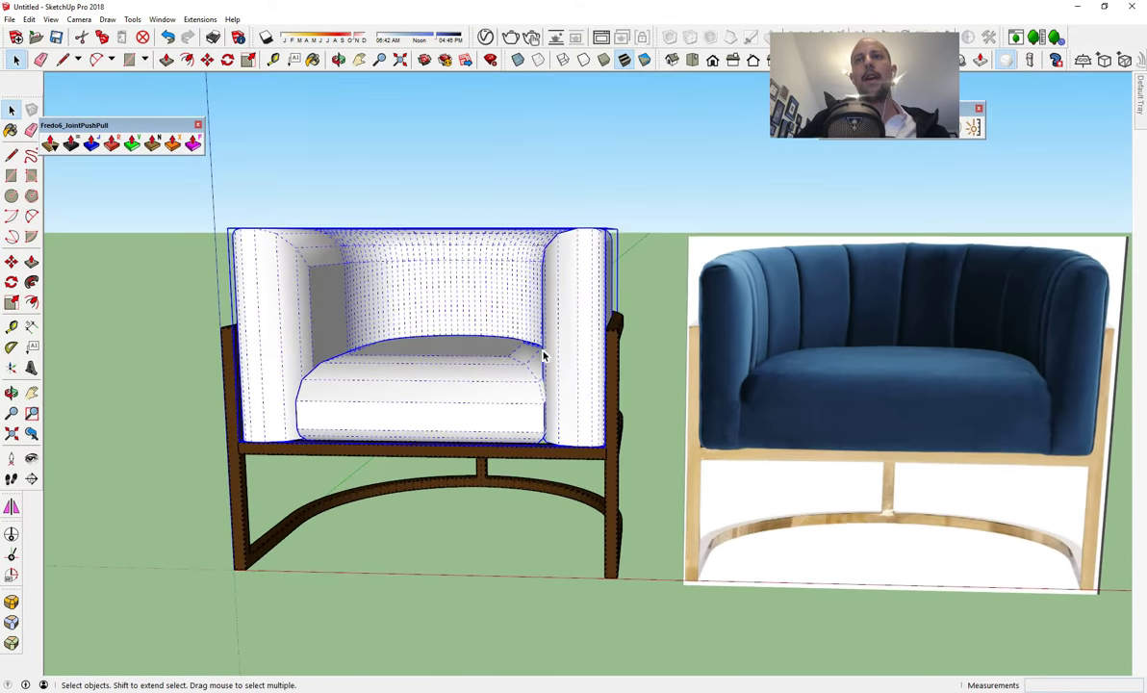
{"action": "double_click", "coordinate": [470, 394]}
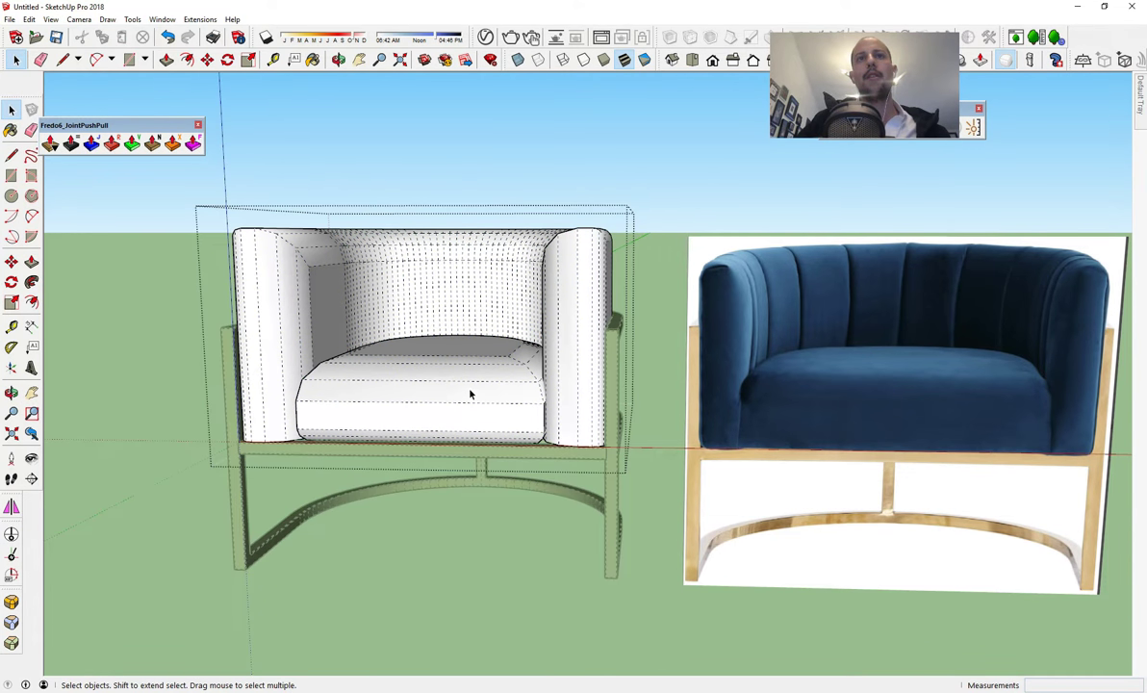
{"action": "left_click", "coordinate": [471, 394]}
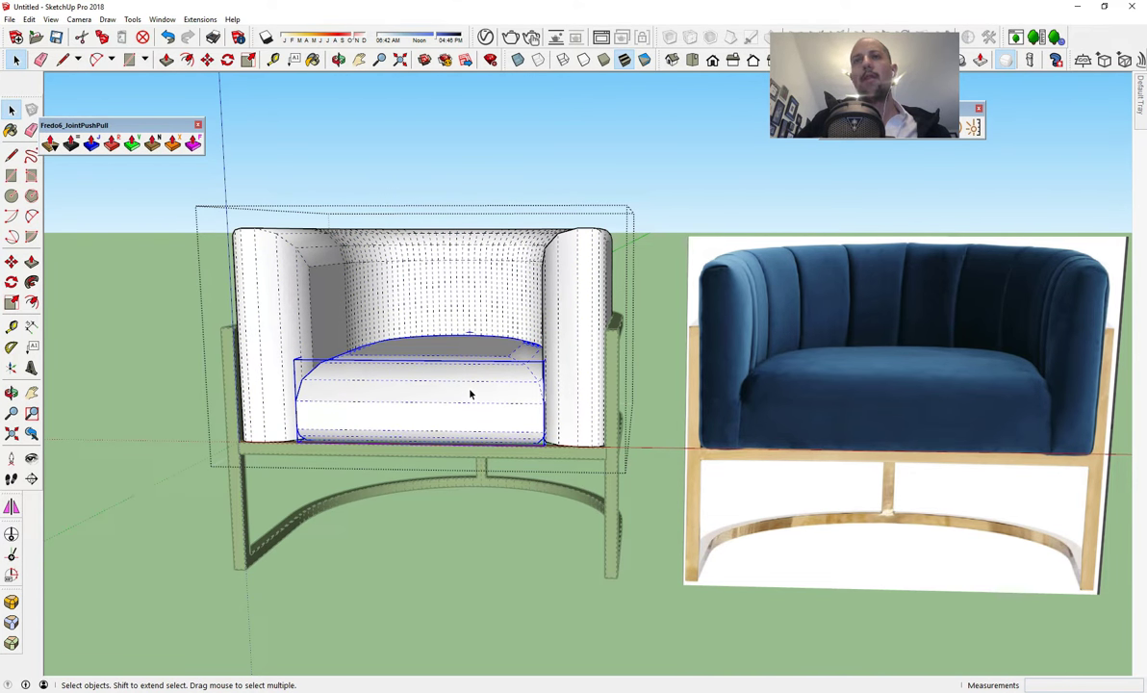
{"action": "left_click", "coordinate": [579, 330], "text": "shift"}
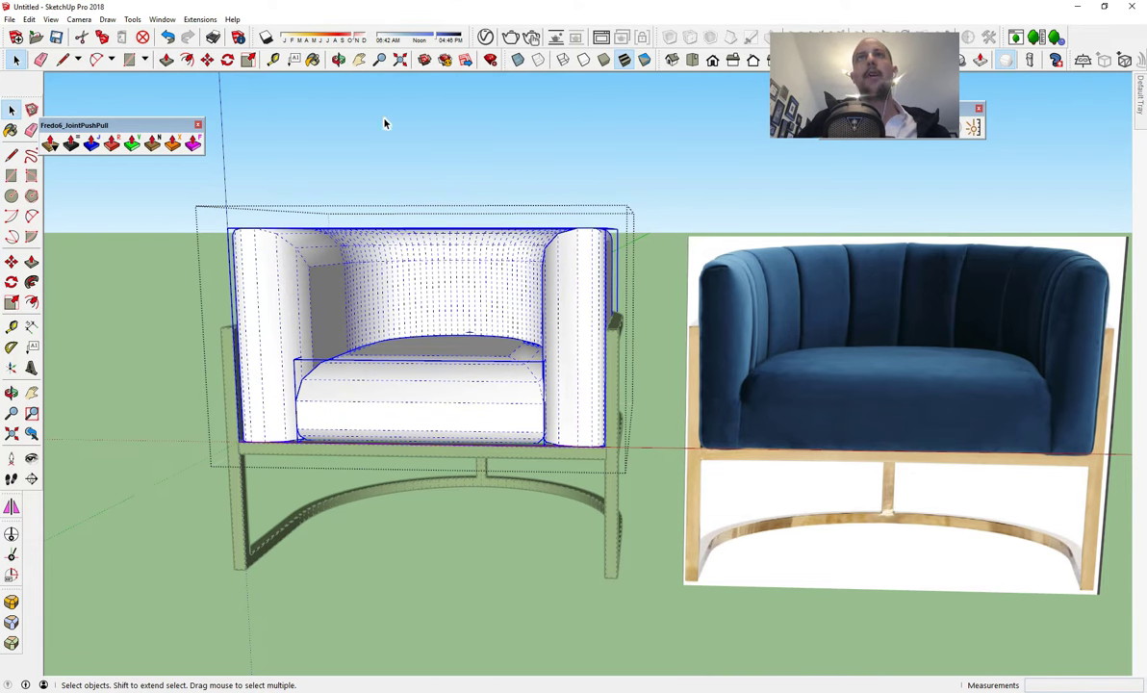
- Add the Velvet 03 Blue 6cm material from the V-Ray Fabric library to the scene's material list
{"action": "left_click", "coordinate": [486, 37]}
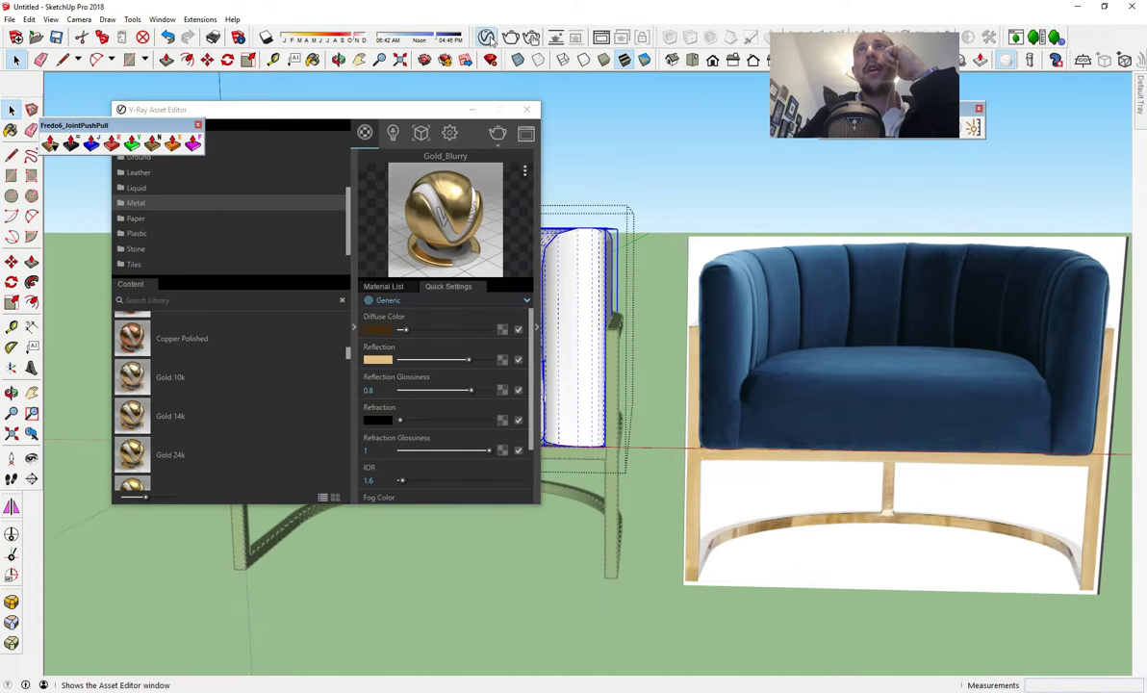
{"action": "left_click_drag", "start_coordinate": [403, 114], "coordinate": [549, 109]}
{"action": "scroll", "coordinate": [326, 215], "scroll_direction": "up", "scroll_amount": 3}
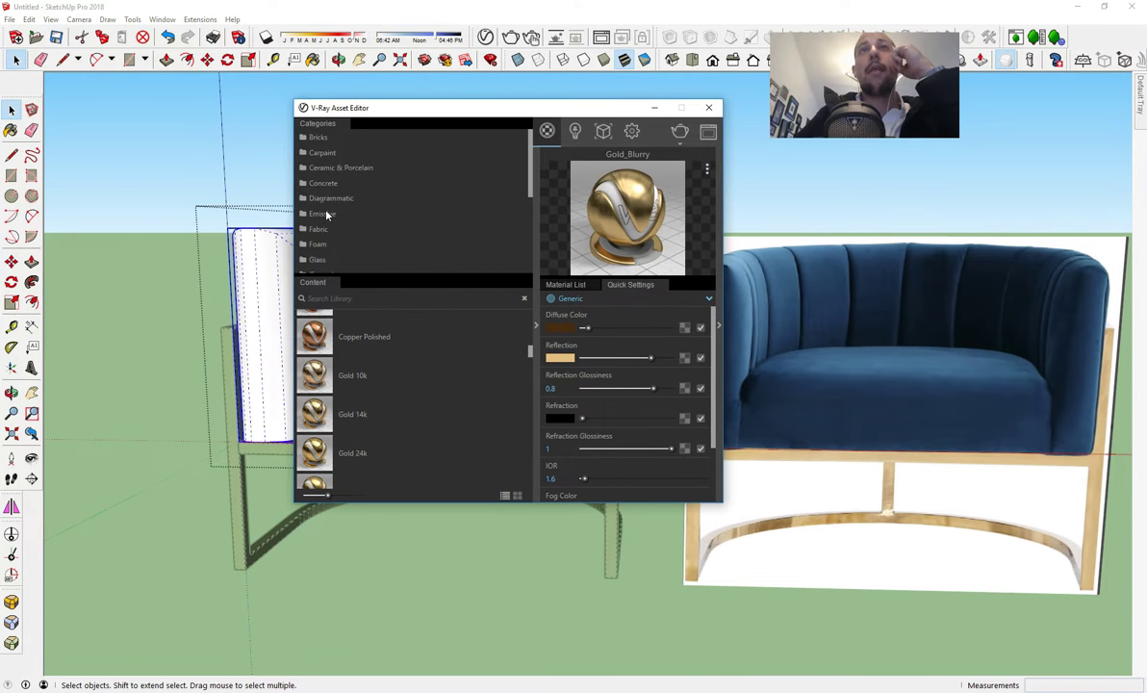
{"action": "left_click", "coordinate": [318, 229]}
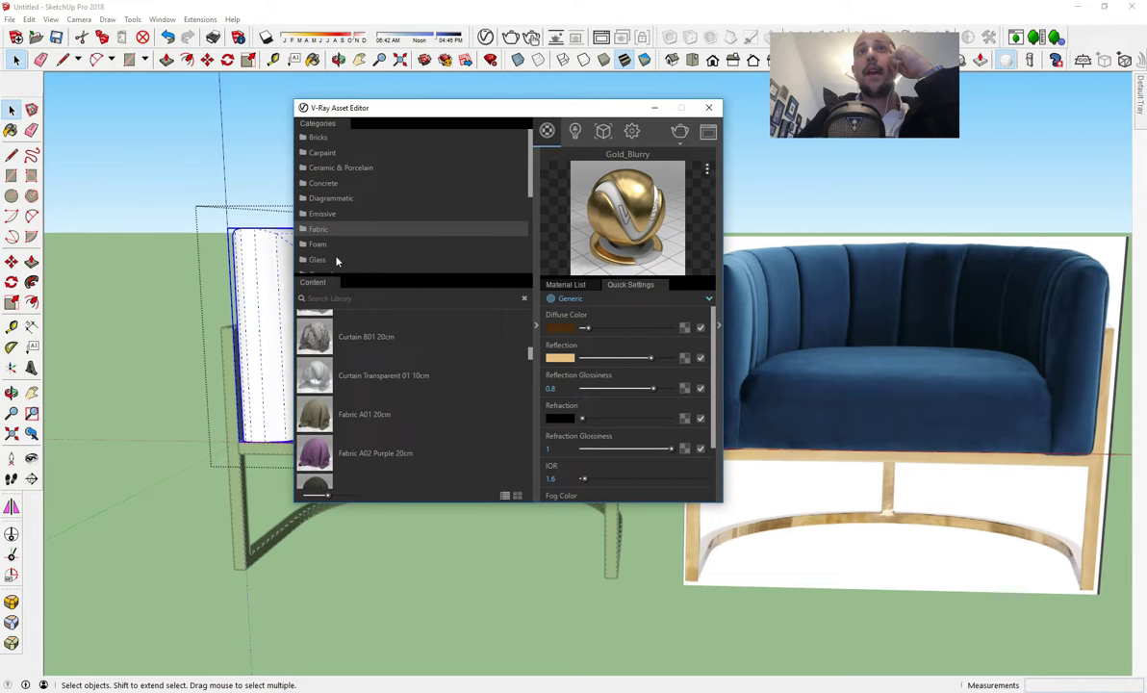
{"action": "scroll", "coordinate": [366, 424], "scroll_direction": "down", "scroll_amount": 3}
{"action": "scroll", "coordinate": [391, 430], "scroll_direction": "down", "scroll_amount": 5}
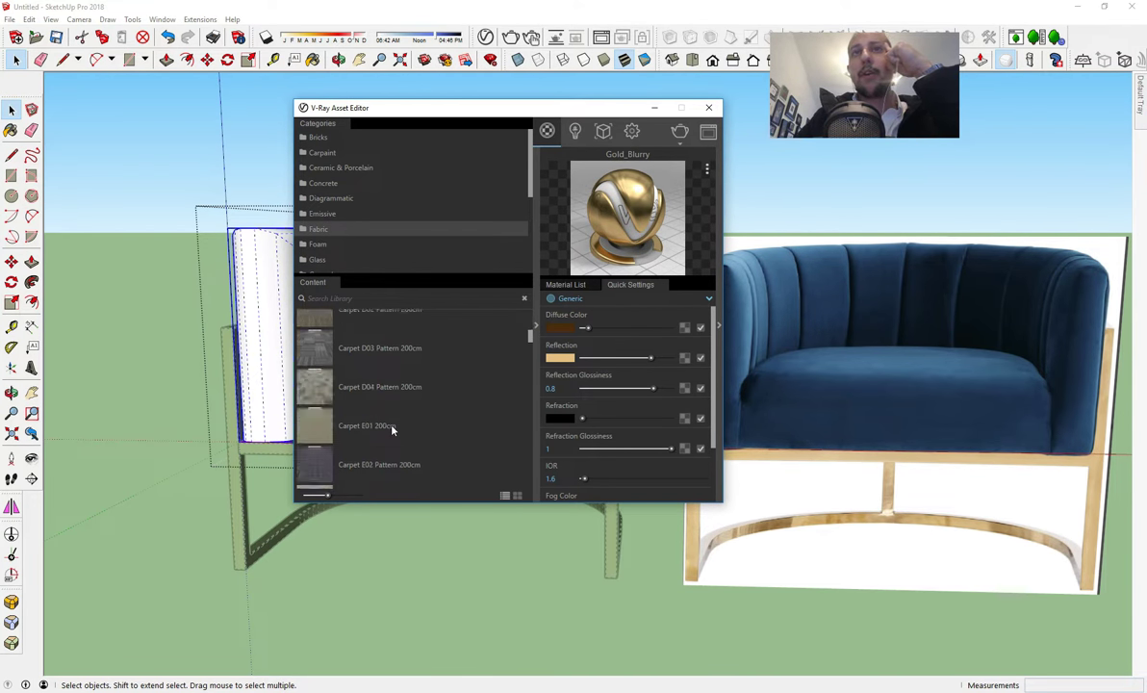
{"action": "scroll", "coordinate": [392, 430], "scroll_direction": "down", "scroll_amount": 10}
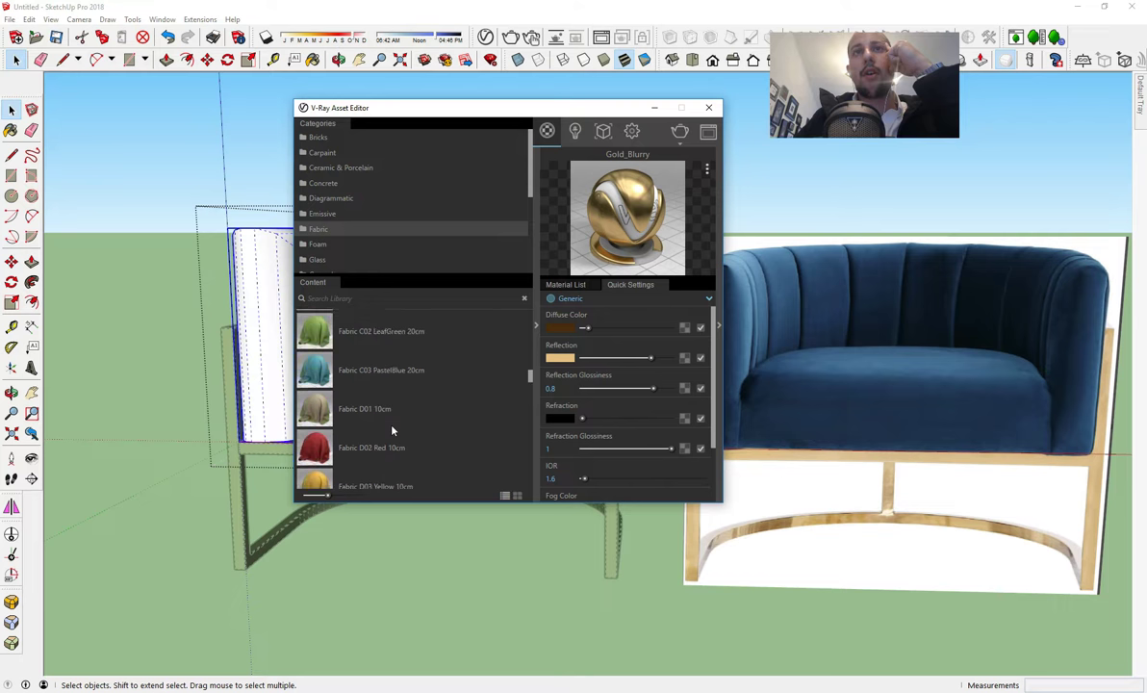
{"action": "scroll", "coordinate": [392, 430], "scroll_direction": "down", "scroll_amount": 2}
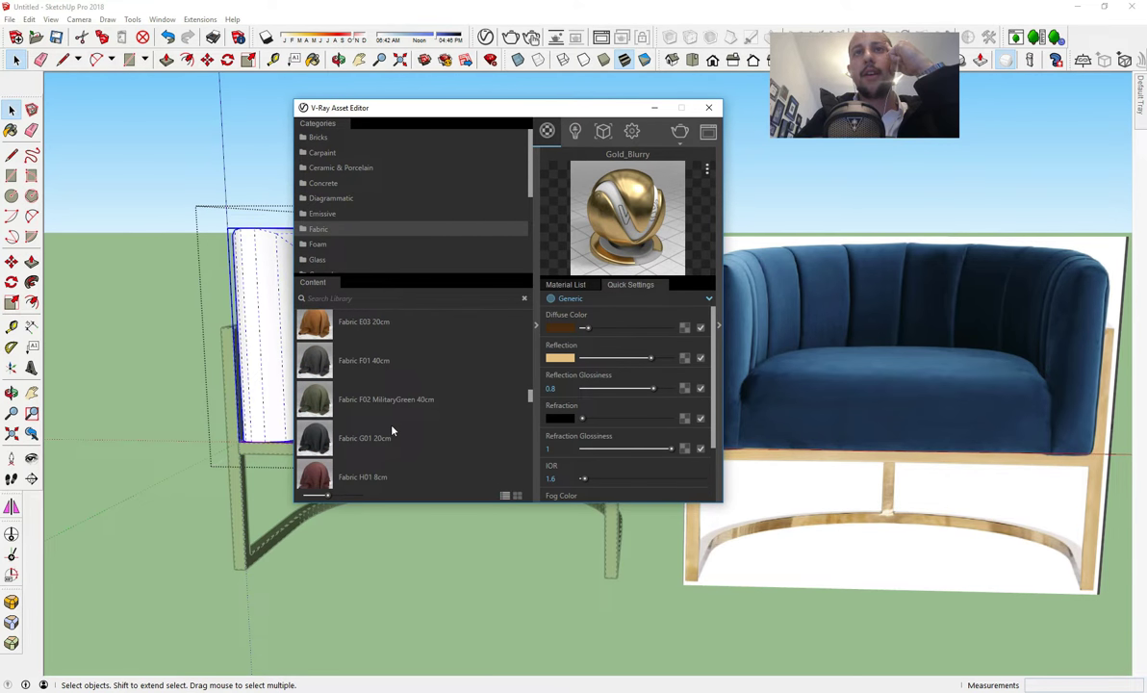
{"action": "scroll", "coordinate": [391, 430], "scroll_direction": "down", "scroll_amount": 8}
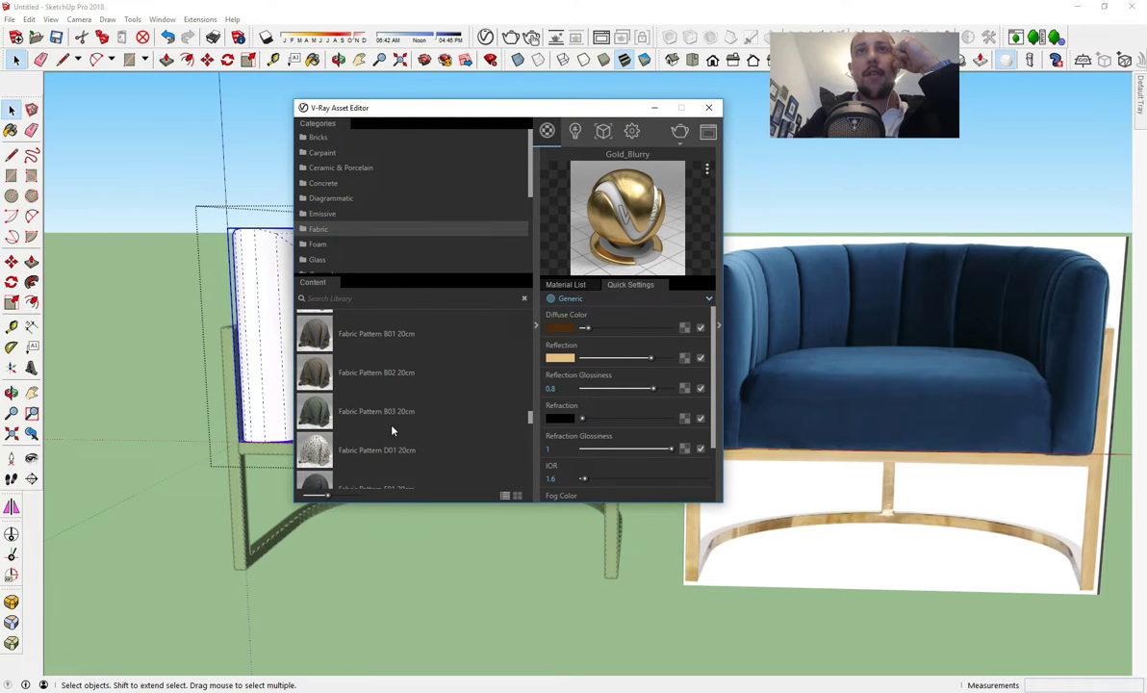
{"action": "scroll", "coordinate": [392, 431], "scroll_direction": "down", "scroll_amount": 10}
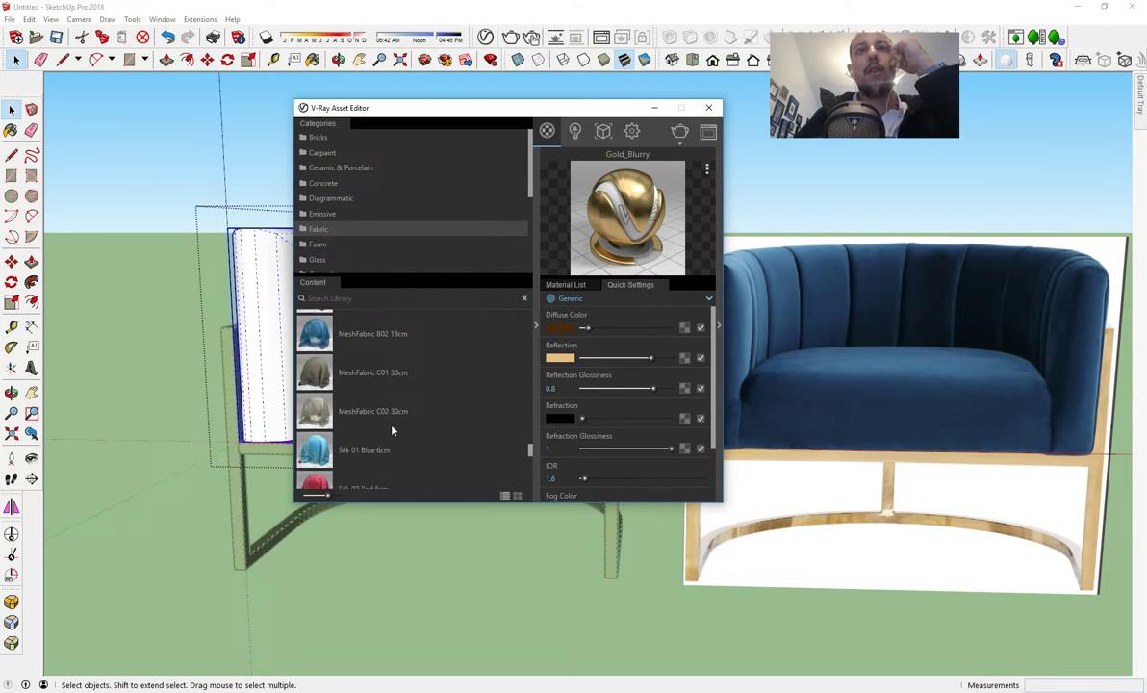
{"action": "scroll", "coordinate": [391, 430], "scroll_direction": "down", "scroll_amount": 2}
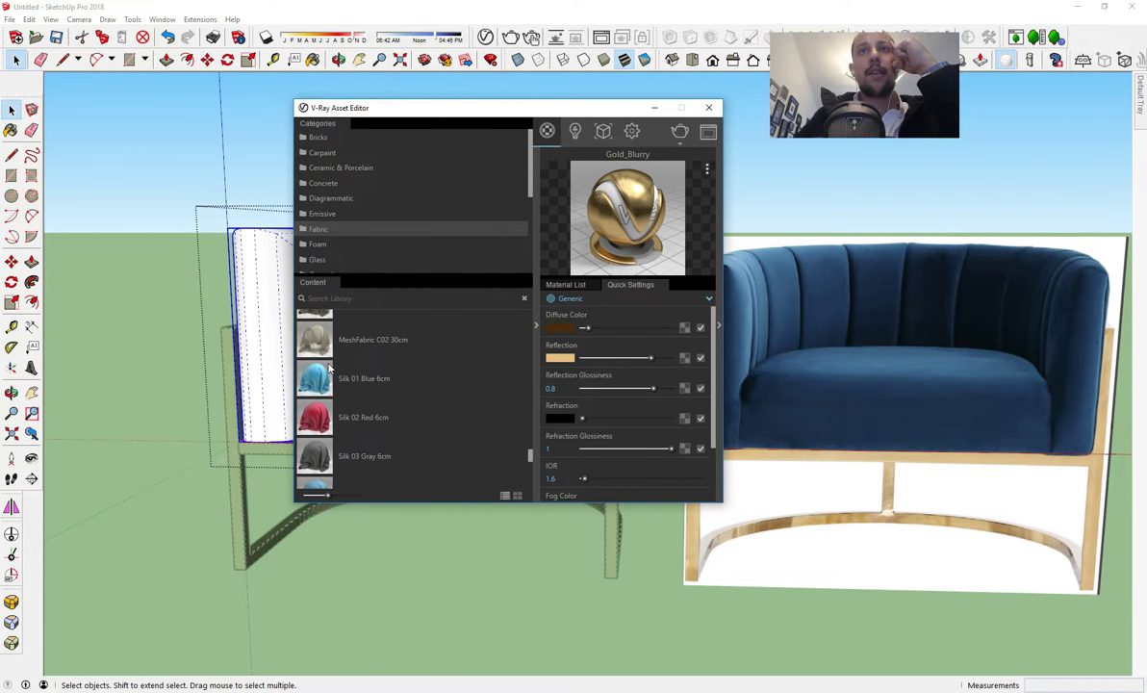
{"action": "scroll", "coordinate": [332, 369], "scroll_direction": "down", "scroll_amount": 3}
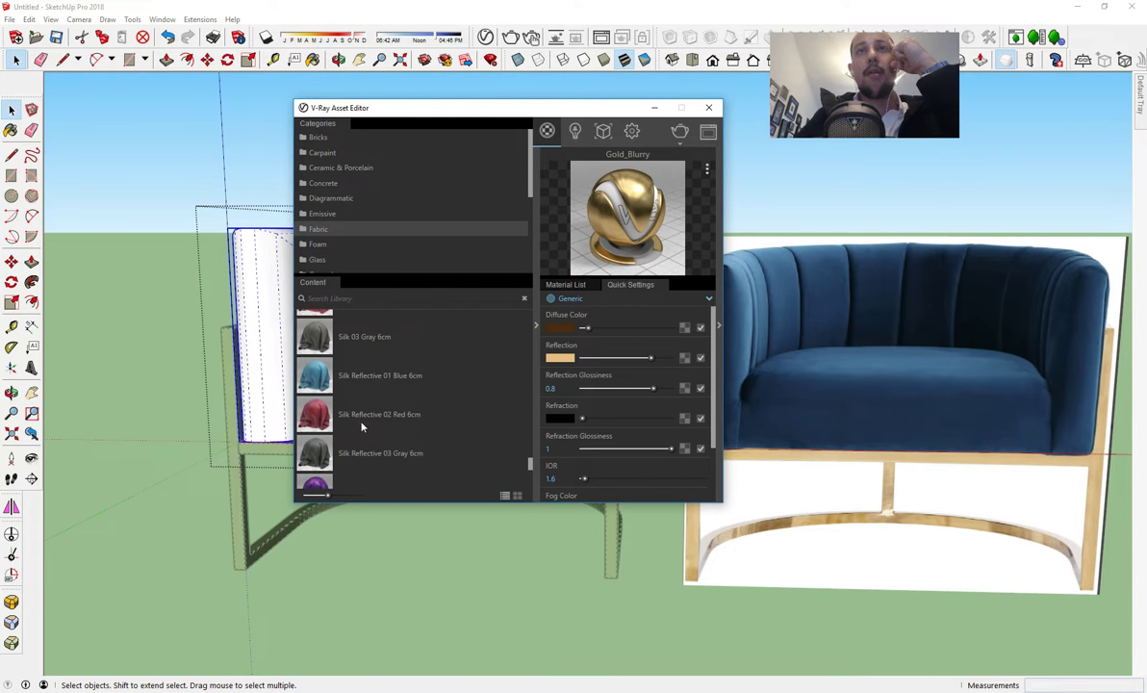
{"action": "scroll", "coordinate": [334, 452], "scroll_direction": "down", "scroll_amount": 2}
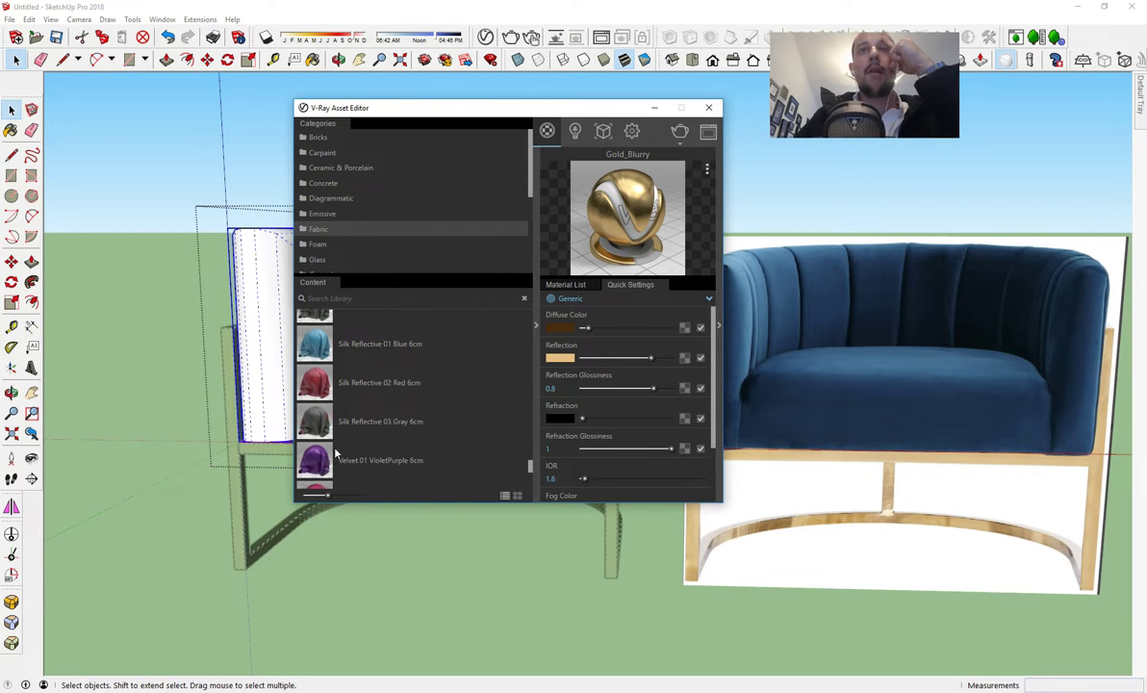
{"action": "scroll", "coordinate": [344, 441], "scroll_direction": "down", "scroll_amount": 3}
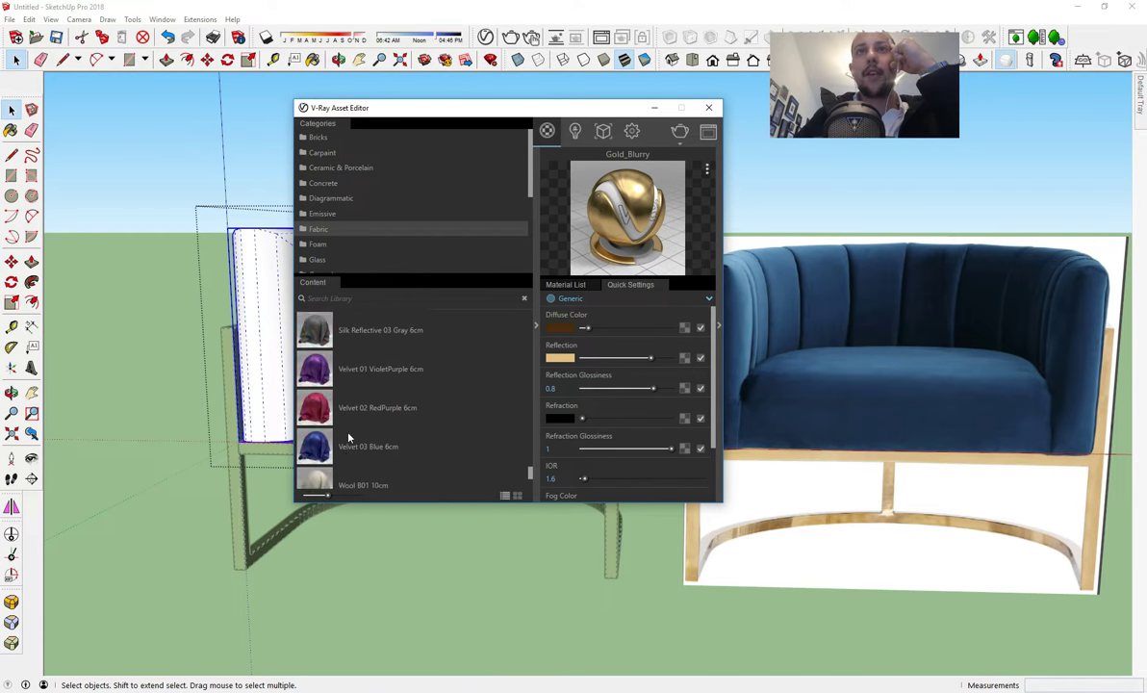
{"action": "left_click_drag", "start_coordinate": [326, 390], "coordinate": [580, 279]}
{"action": "left_click", "coordinate": [577, 284]}
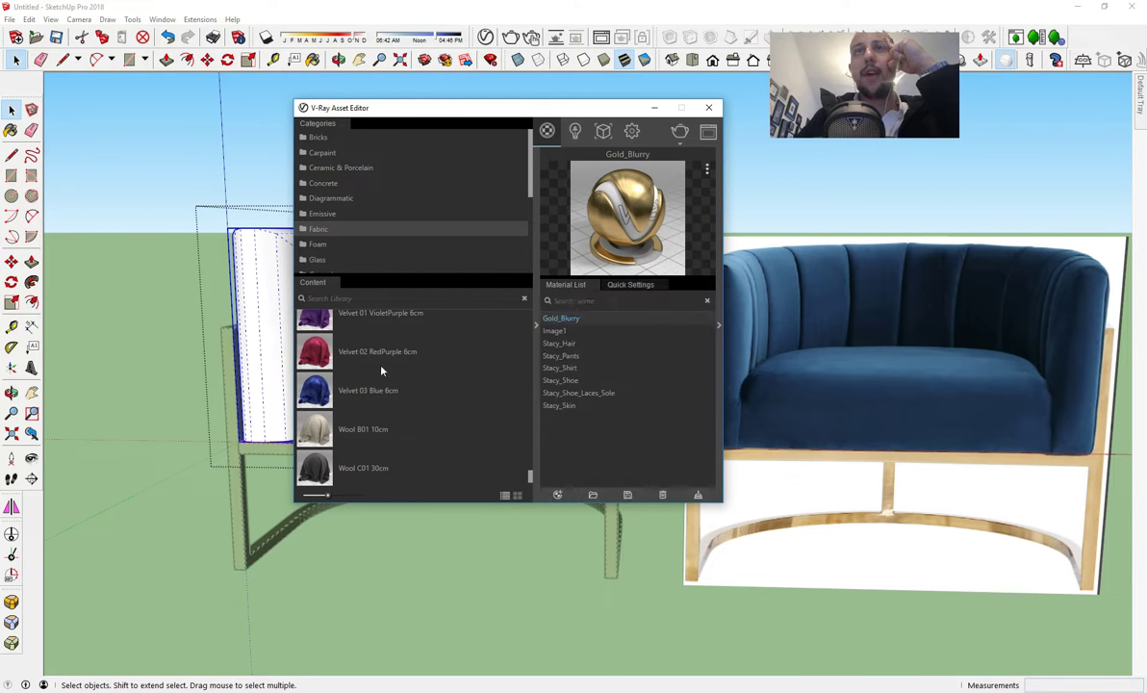
{"action": "left_click_drag", "start_coordinate": [327, 404], "coordinate": [621, 422]}
{"action": "left_click", "coordinate": [609, 424]}
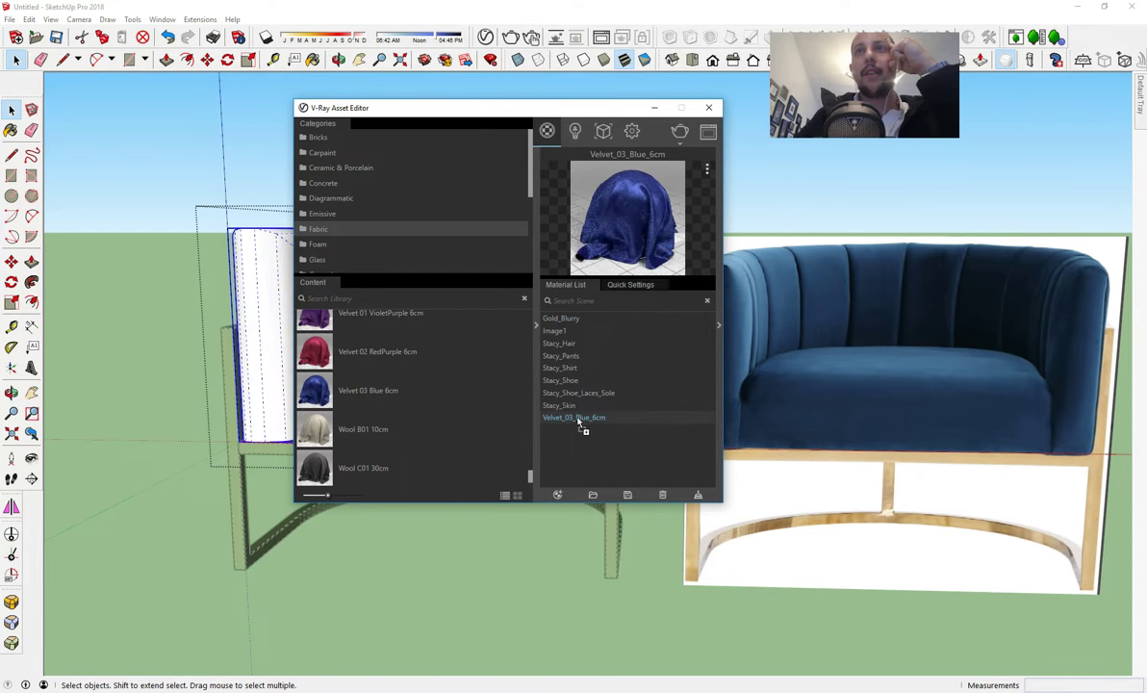
- Apply Velvet_03_Blue_6cm to the selected seat cushion and curved back with arms
{"action": "right_click", "coordinate": [596, 422]}
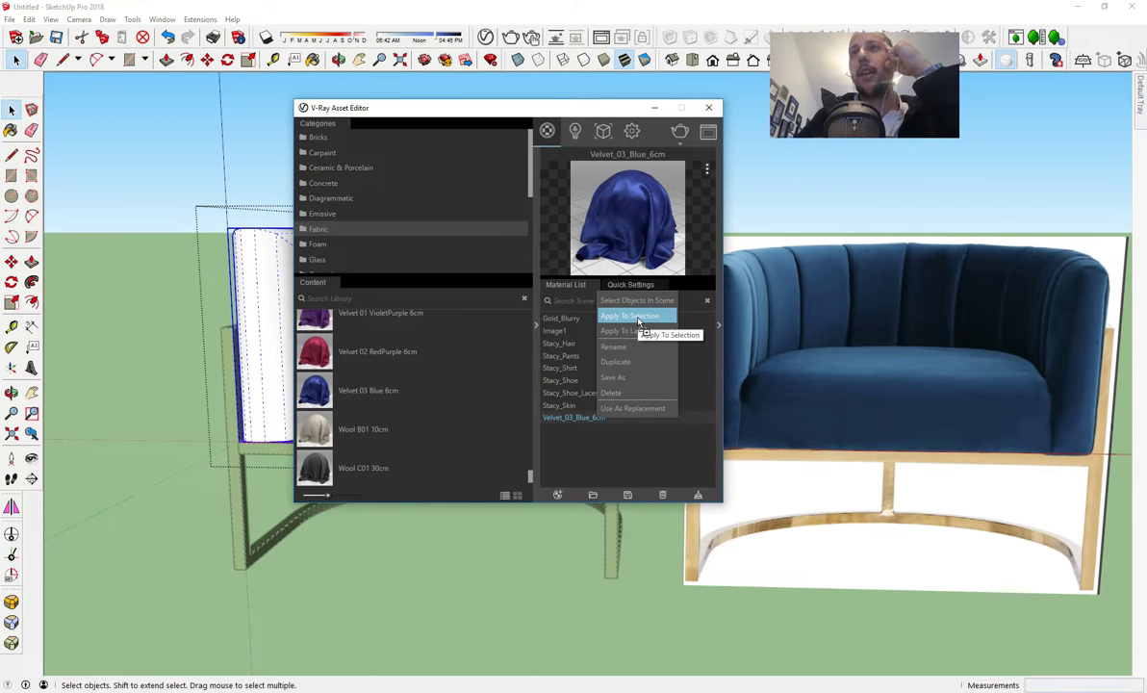
{"action": "left_click", "coordinate": [638, 322]}
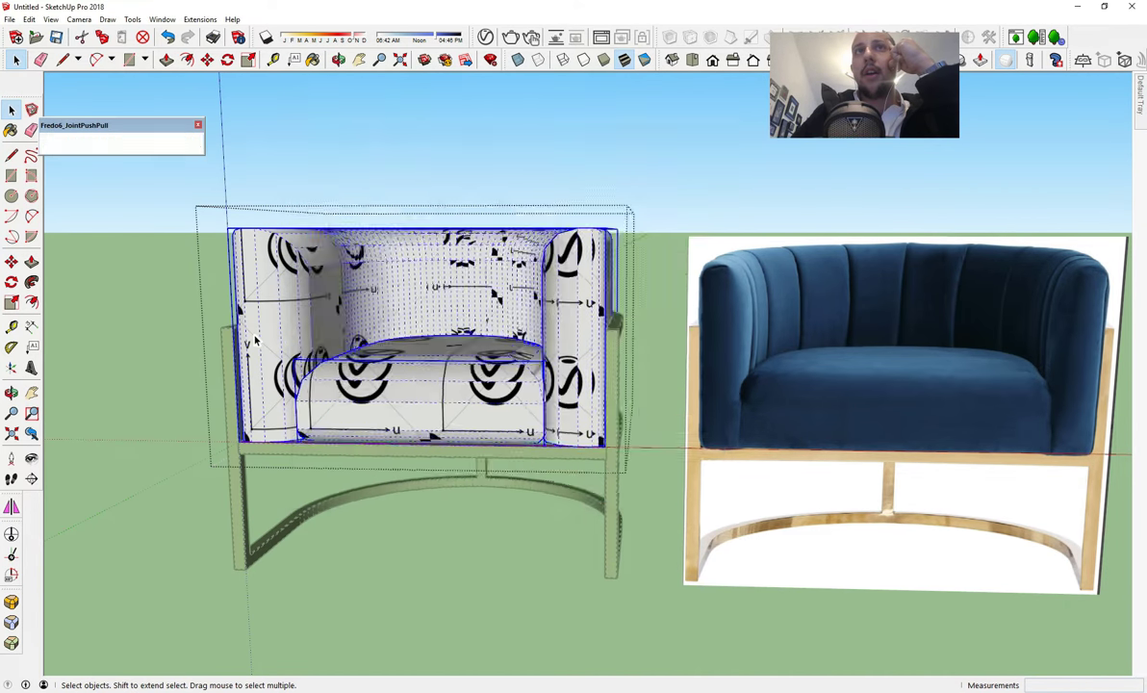
{"action": "middle_click_drag", "start_coordinate": [135, 346], "coordinate": [273, 368]}
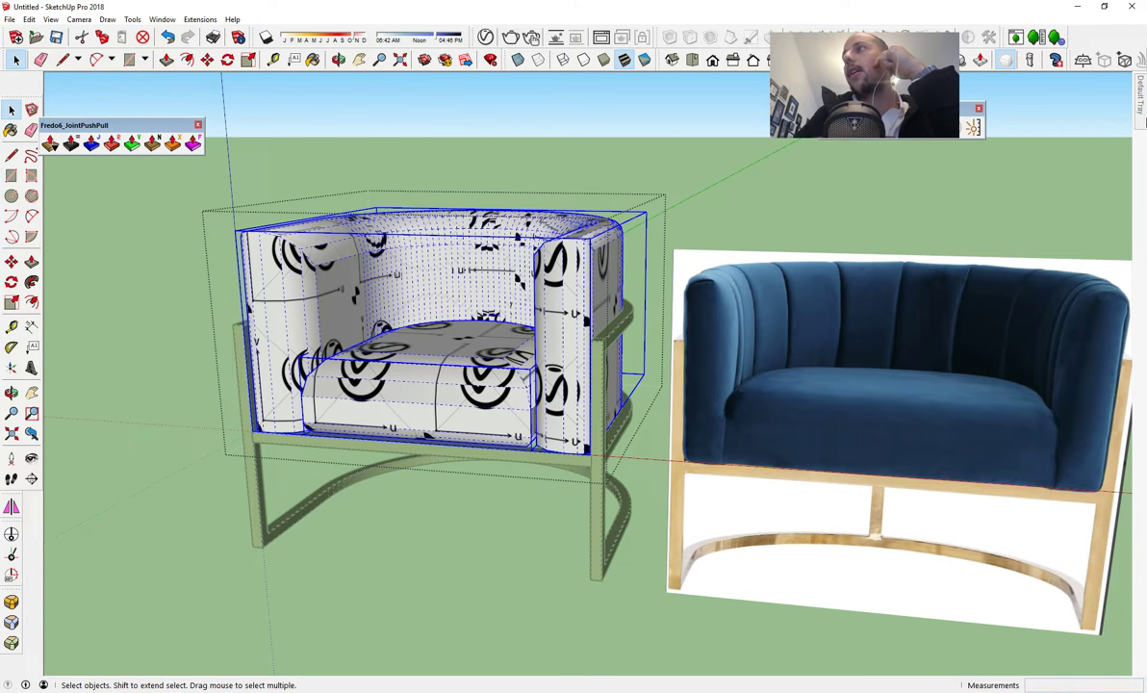
- Edit the in-model Stacy_Pants material and match its colour to the blue upholstery in the reference photo
{"action": "mouse_move", "coordinate": [1141, 96]}
{"action": "left_click", "coordinate": [998, 89]}
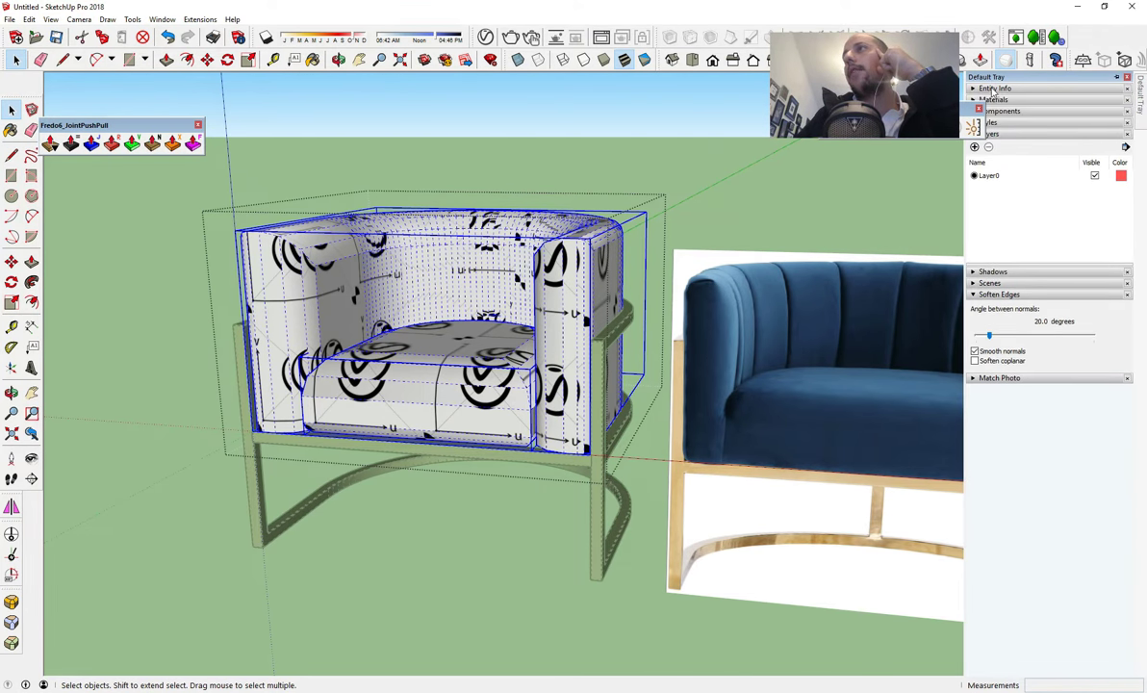
{"action": "left_click", "coordinate": [997, 100]}
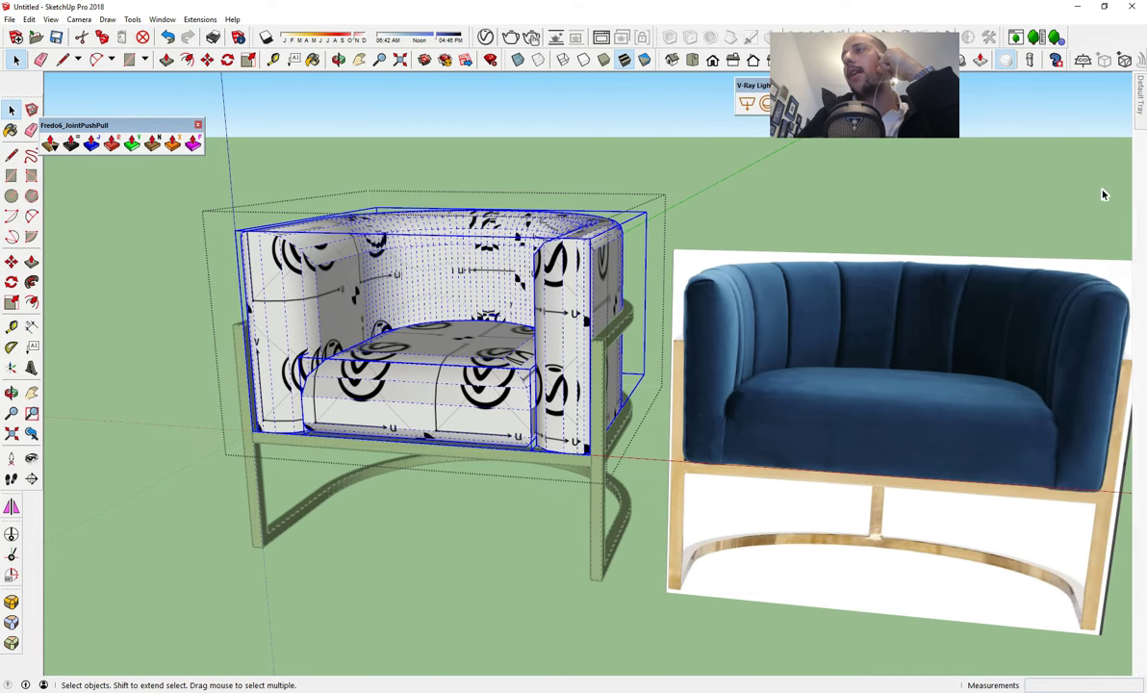
{"action": "mouse_move", "coordinate": [1141, 101]}
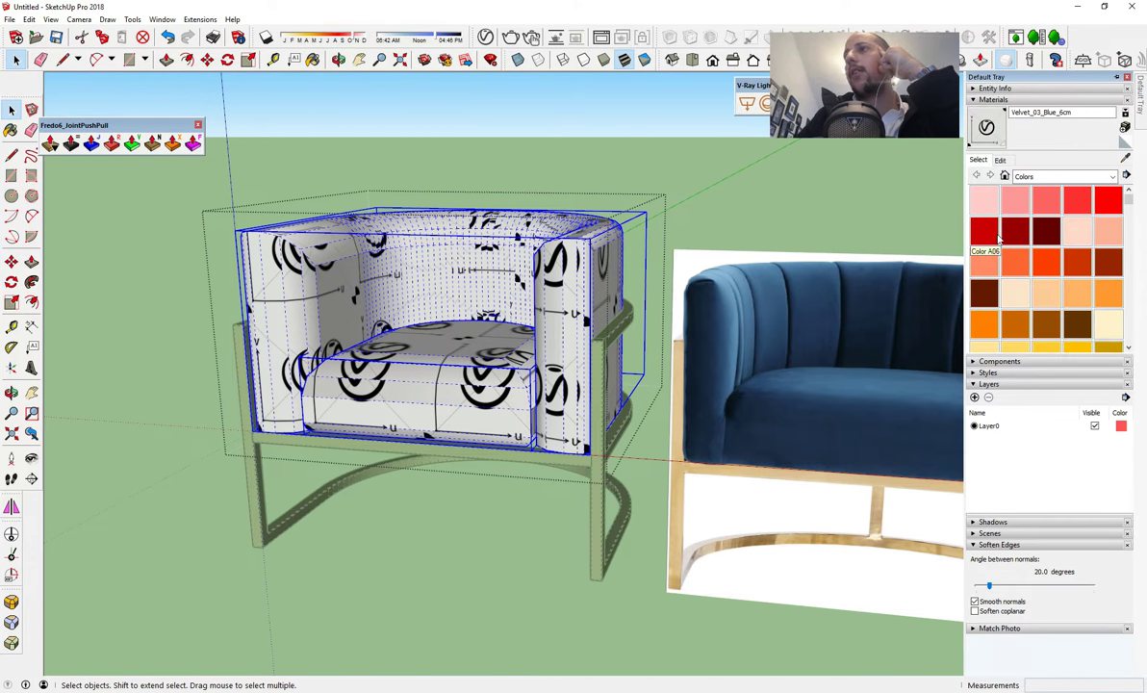
{"action": "left_click", "coordinate": [1001, 160]}
{"action": "left_click", "coordinate": [979, 161]}
{"action": "left_click", "coordinate": [1005, 176]}
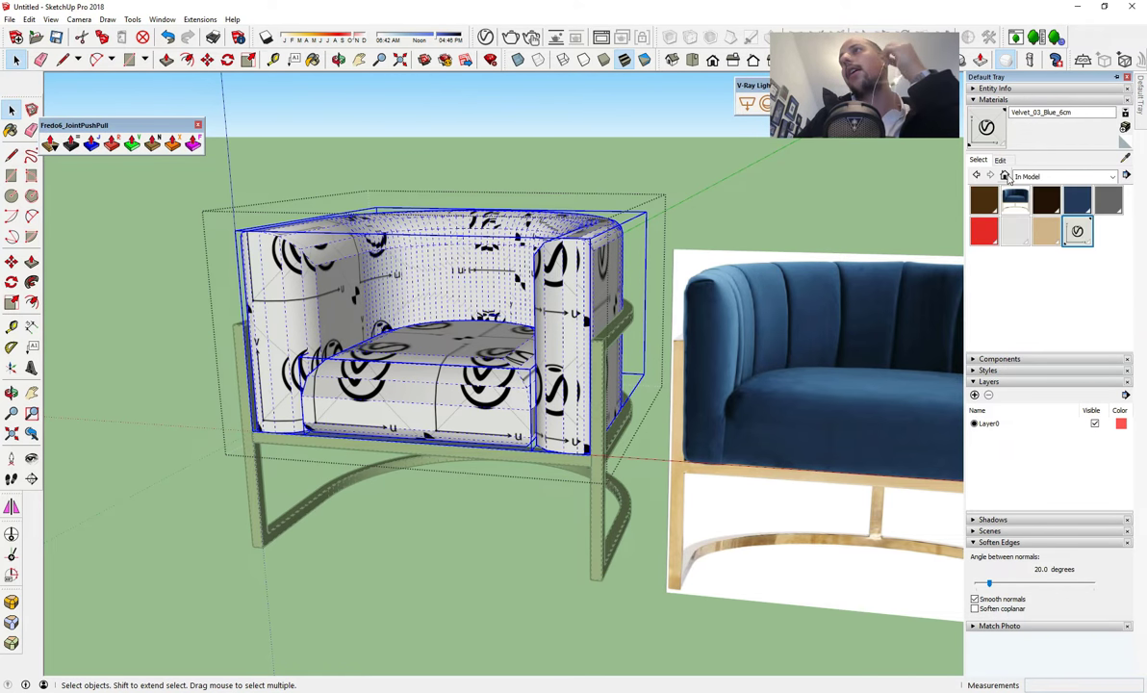
{"action": "left_click", "coordinate": [1077, 199]}
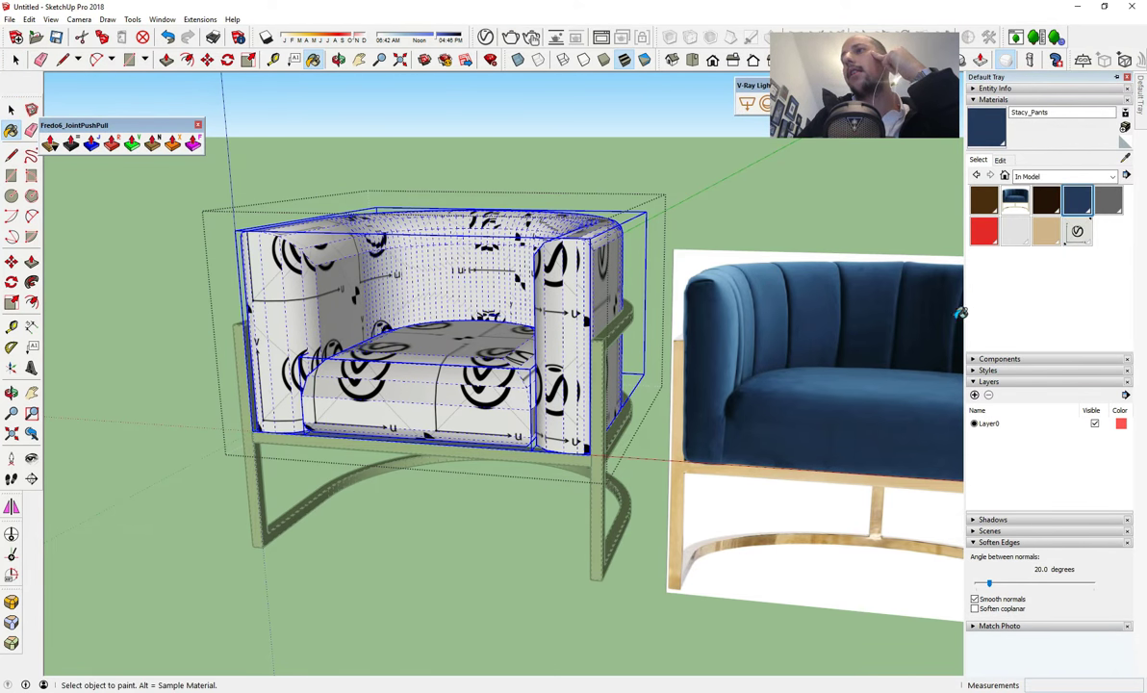
{"action": "left_click", "coordinate": [1001, 159]}
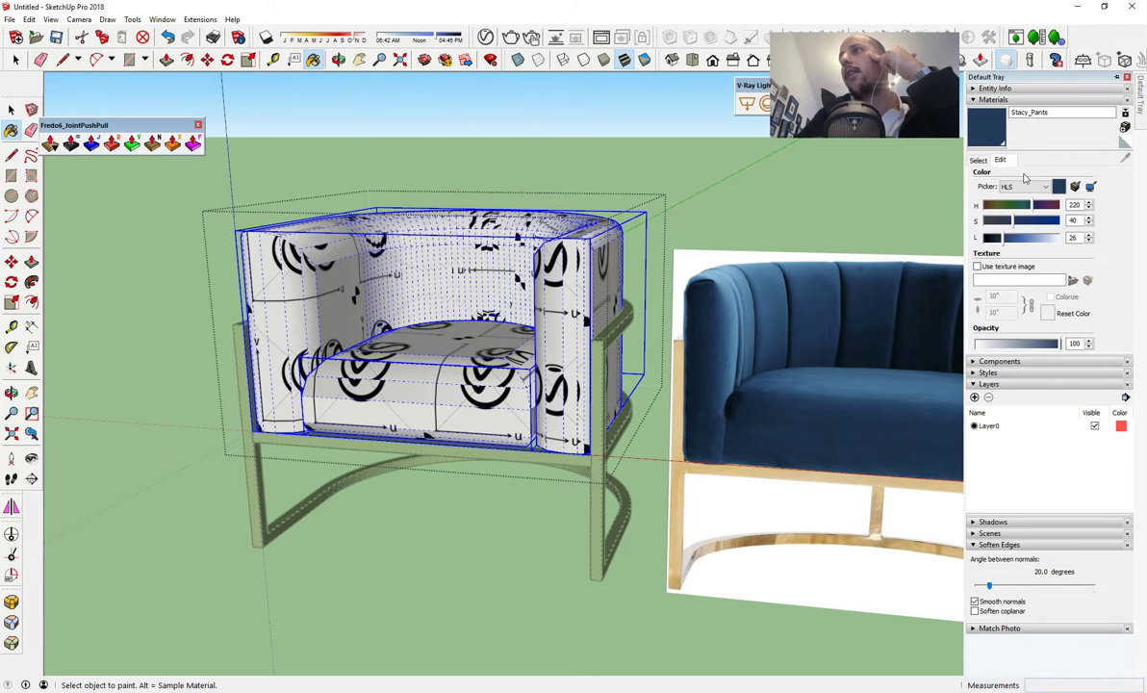
{"action": "left_click", "coordinate": [1091, 187]}
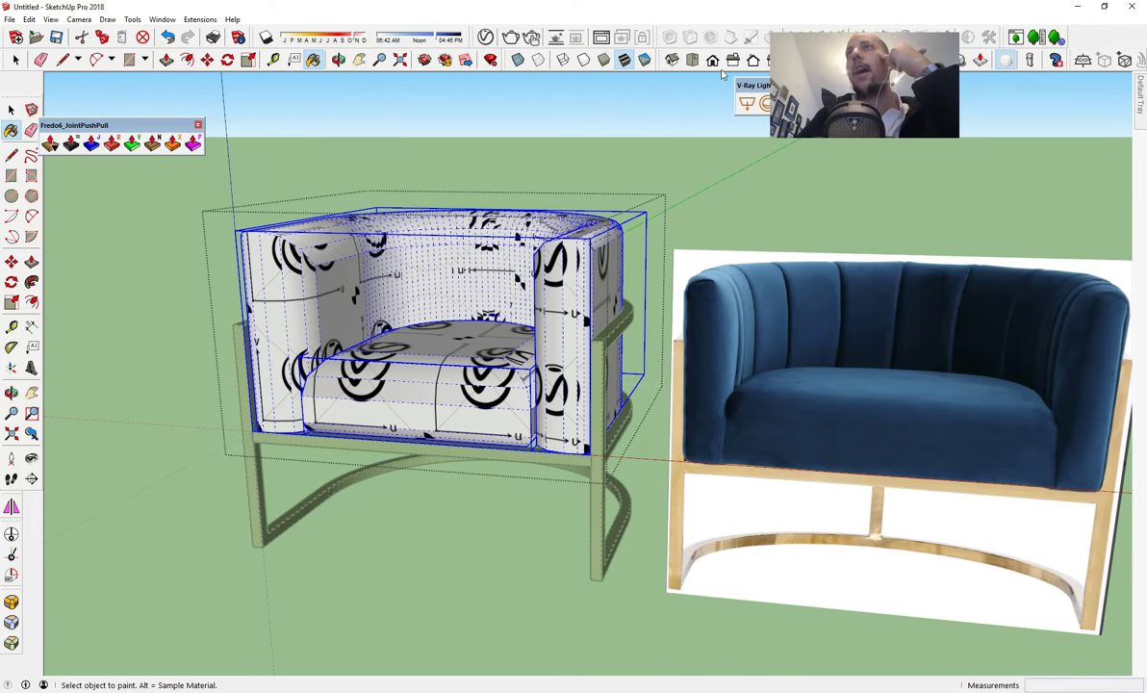
- Store Stacy_Pants's V-Ray diffuse blue as a custom swatch in the colour picker
{"action": "left_click", "coordinate": [486, 37]}
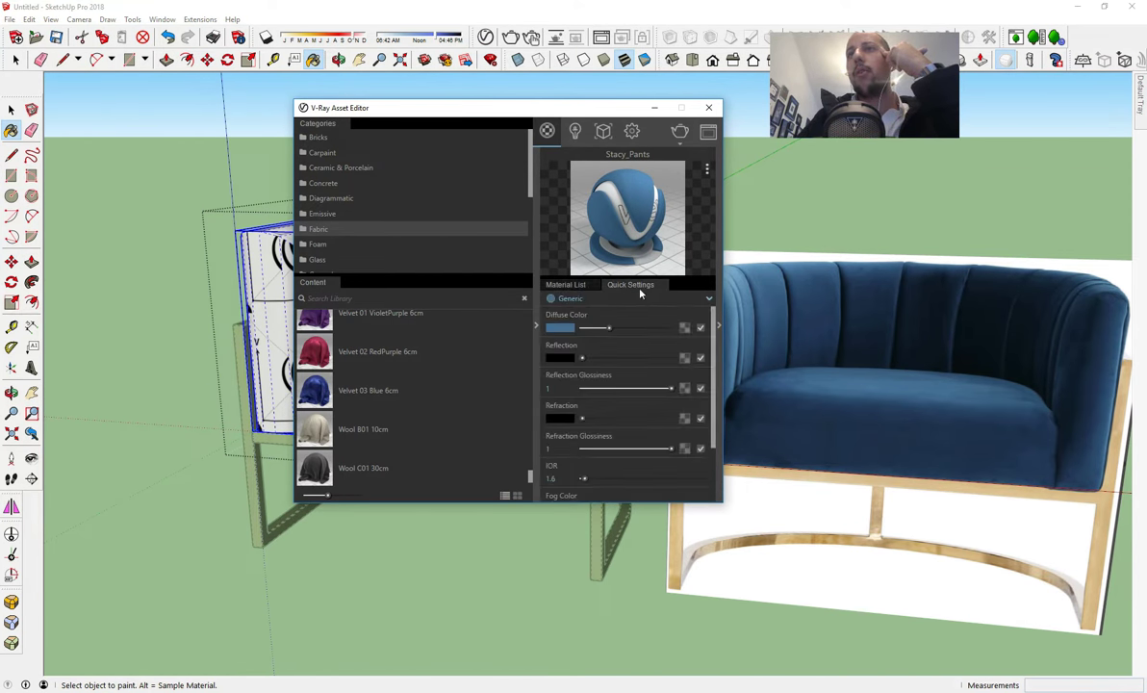
{"action": "left_click", "coordinate": [566, 329]}
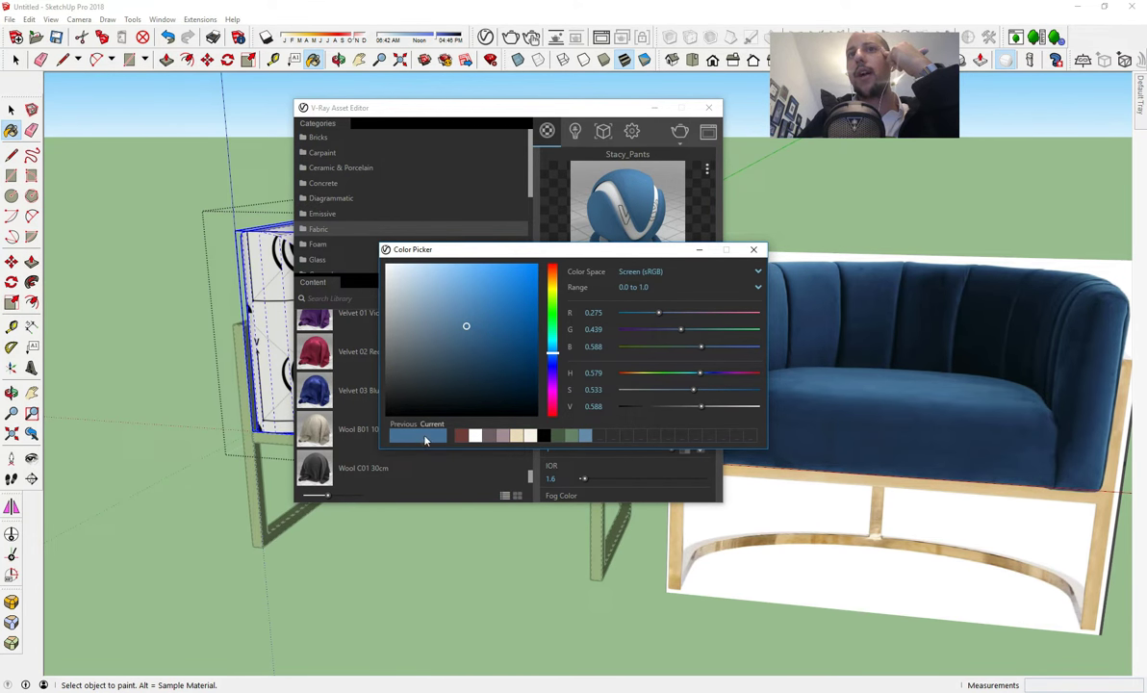
{"action": "left_click_drag", "start_coordinate": [441, 434], "coordinate": [598, 434]}
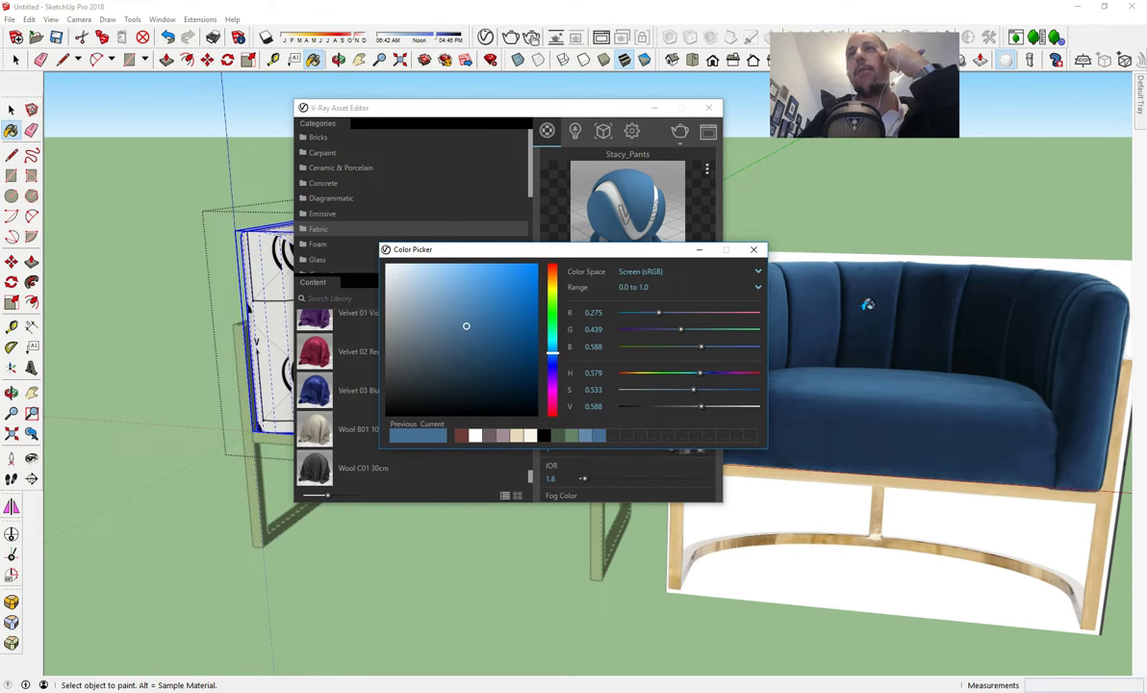
{"action": "left_click", "coordinate": [753, 250]}
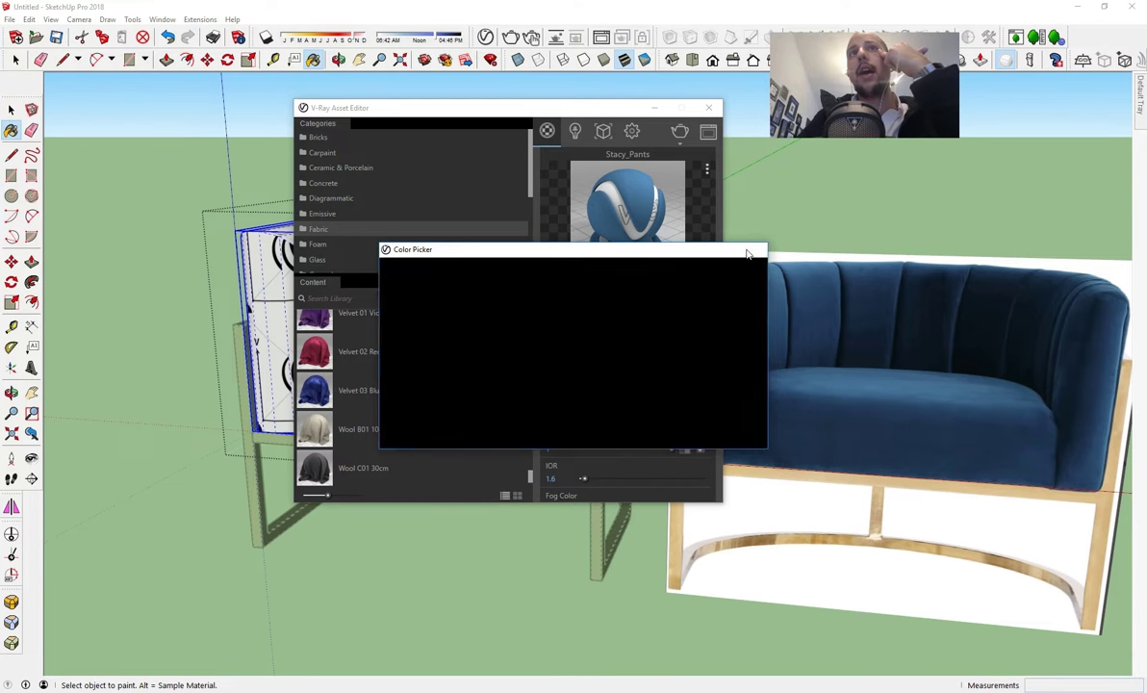
- Sample the velvet from the chair and set Velvet_03_Blue_6cm's reflection to the stored blue swatch, made slightly lighter and less saturated
{"action": "left_click", "coordinate": [282, 289], "text": "alt"}
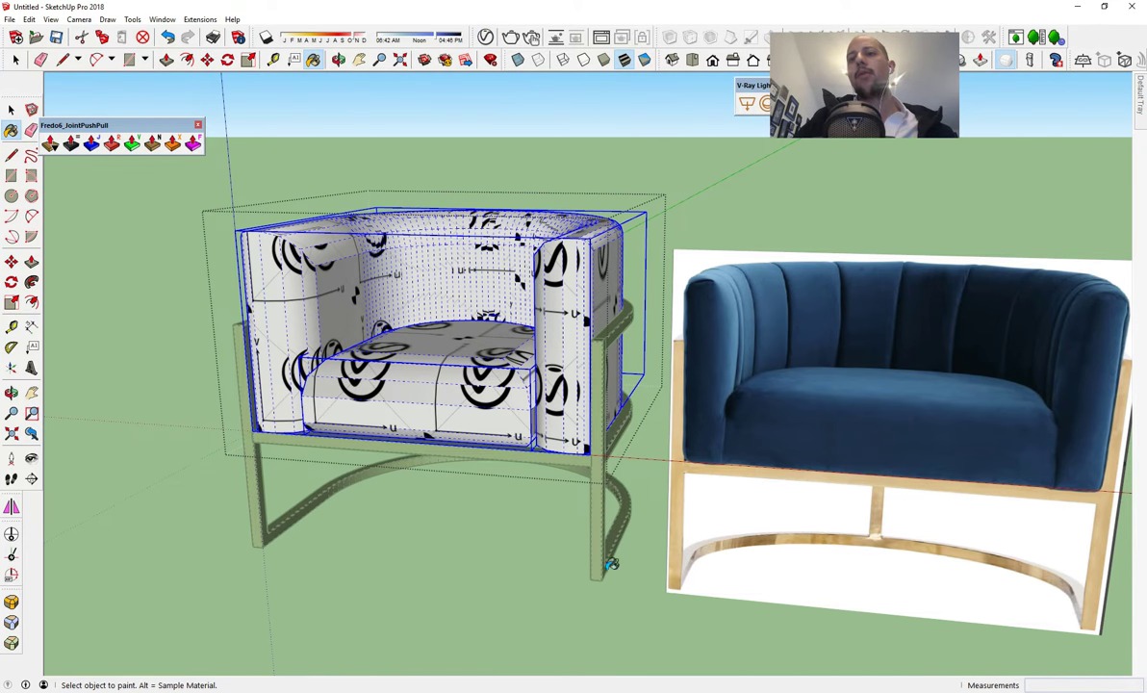
{"action": "left_click", "coordinate": [631, 690]}
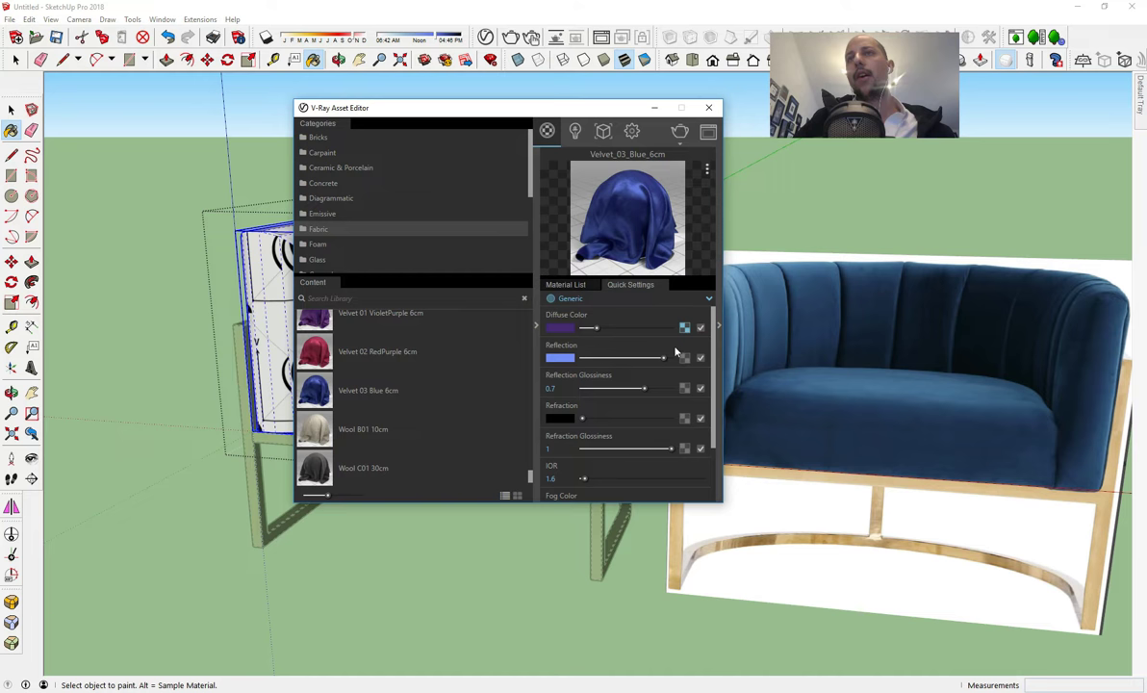
{"action": "left_click", "coordinate": [561, 358]}
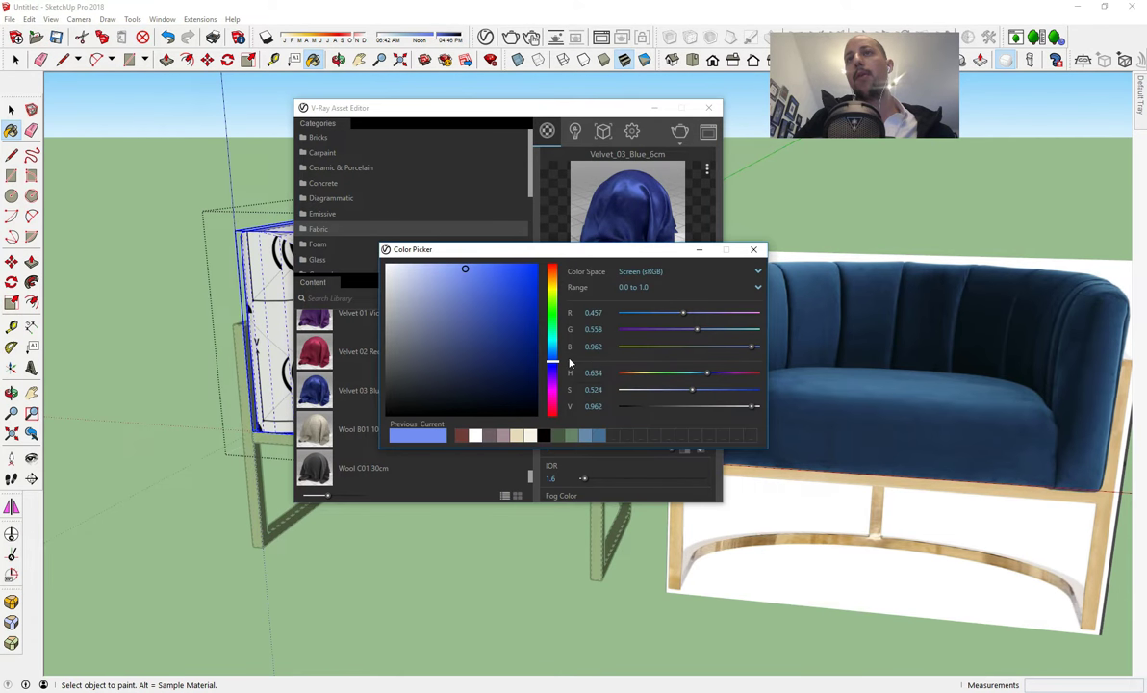
{"action": "left_click", "coordinate": [598, 436]}
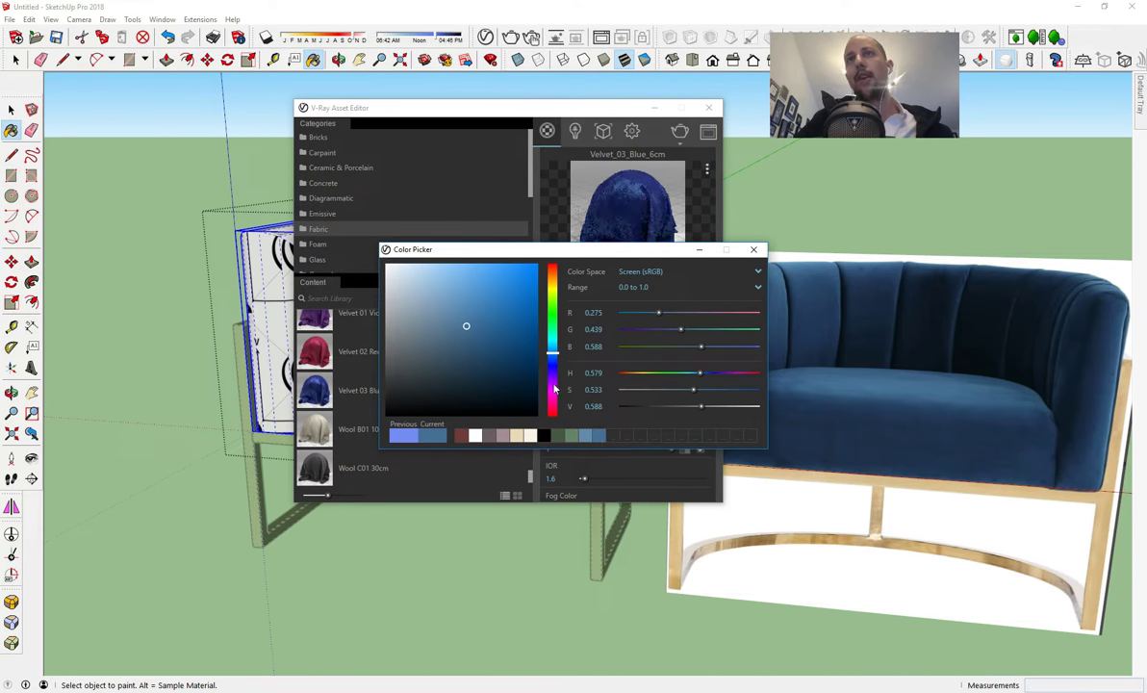
{"action": "left_click_drag", "start_coordinate": [454, 316], "coordinate": [446, 311]}
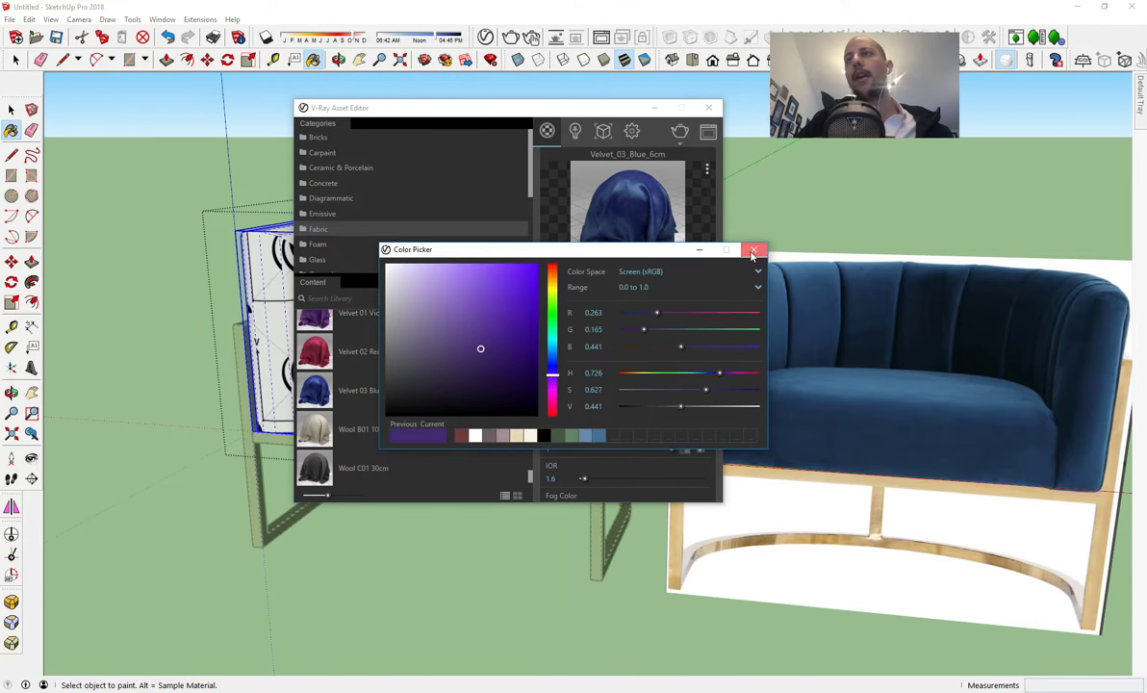
{"action": "left_click", "coordinate": [754, 249]}
- Set Color A (Front) of the velvet's diffuse falloff to the stored blue swatch, darkened to RGB 0.064, 0.179, 0.284
{"action": "left_click", "coordinate": [684, 328]}
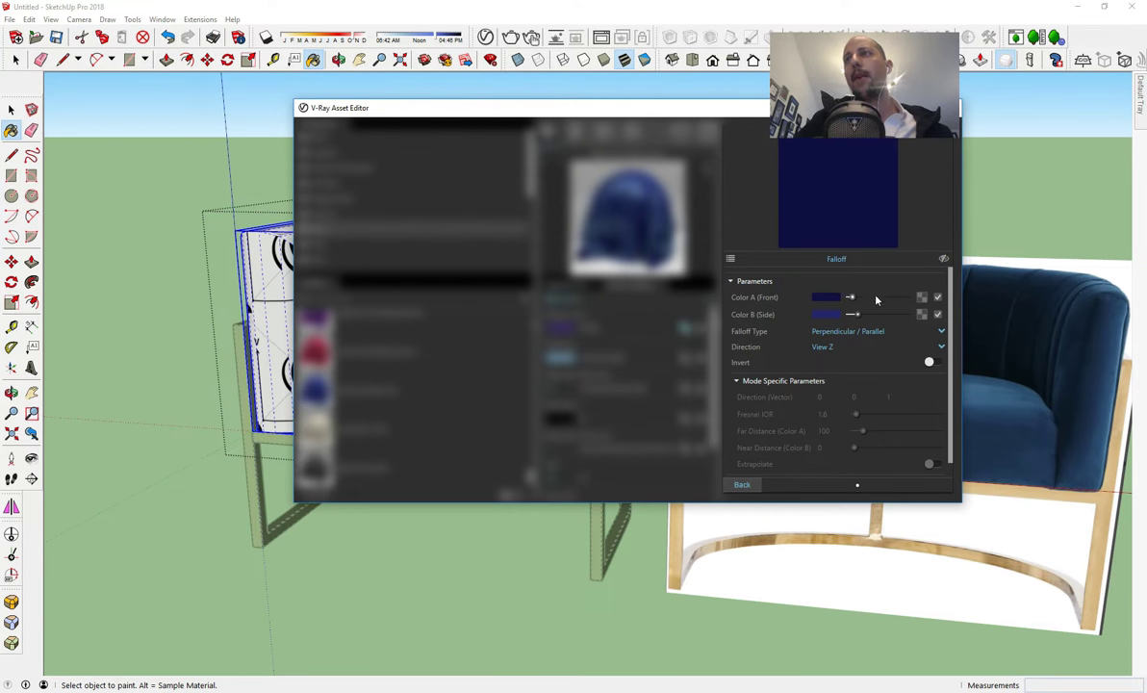
{"action": "left_click", "coordinate": [825, 298]}
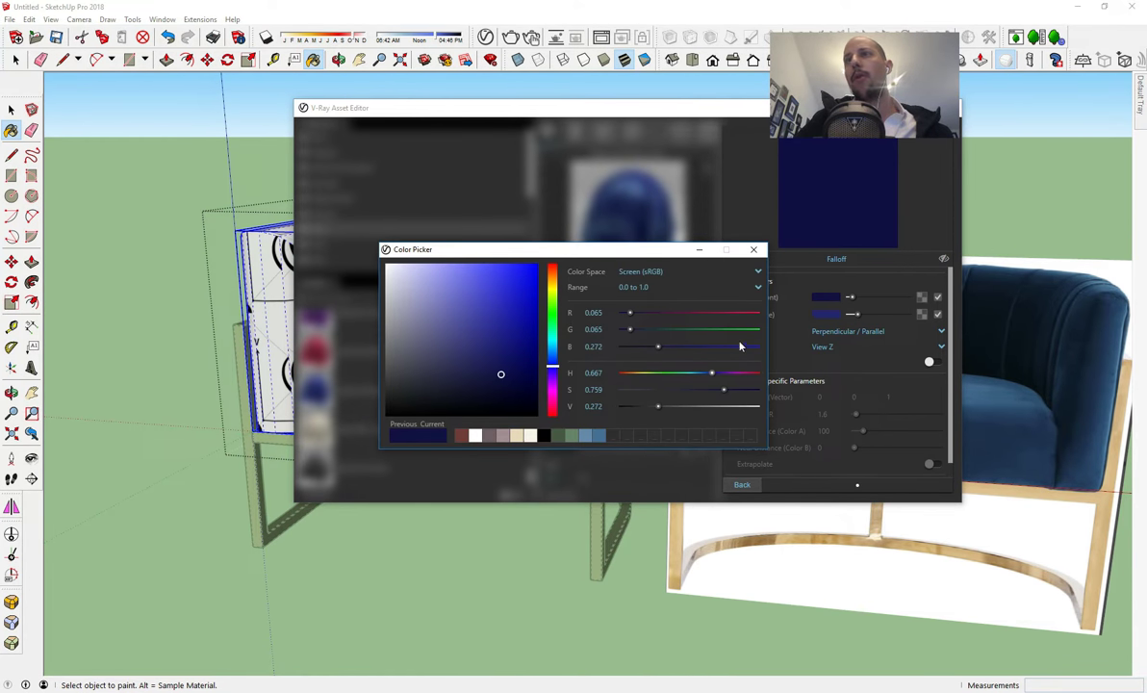
{"action": "left_click", "coordinate": [601, 436]}
{"action": "left_click", "coordinate": [503, 373]}
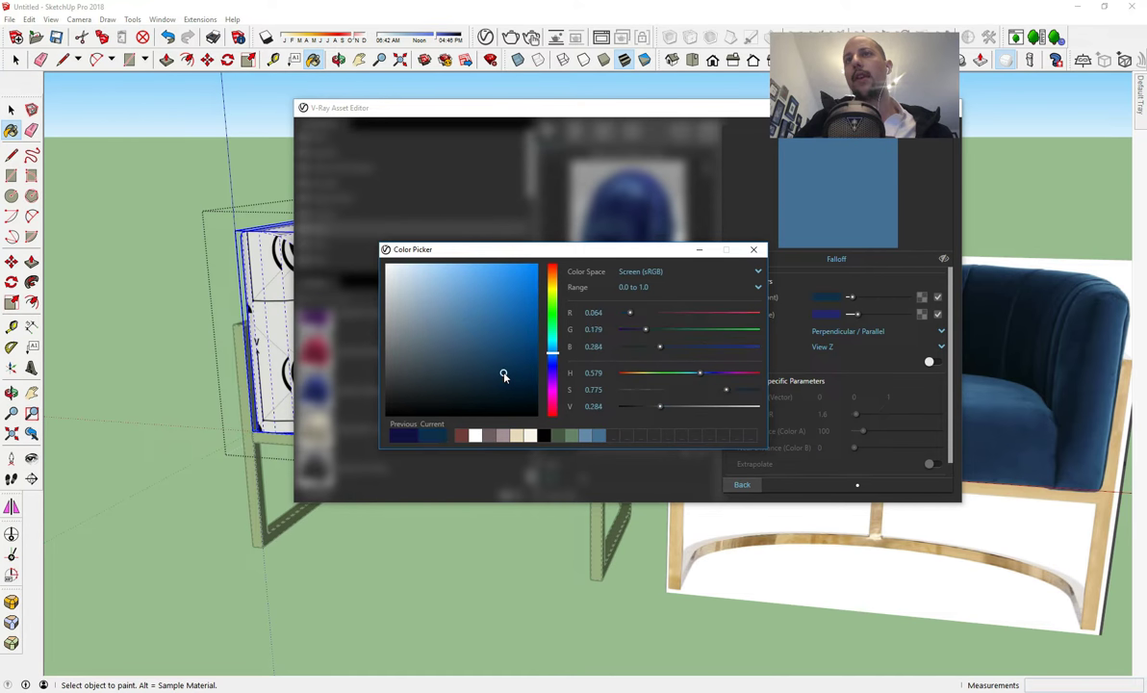
{"action": "left_click", "coordinate": [753, 249]}
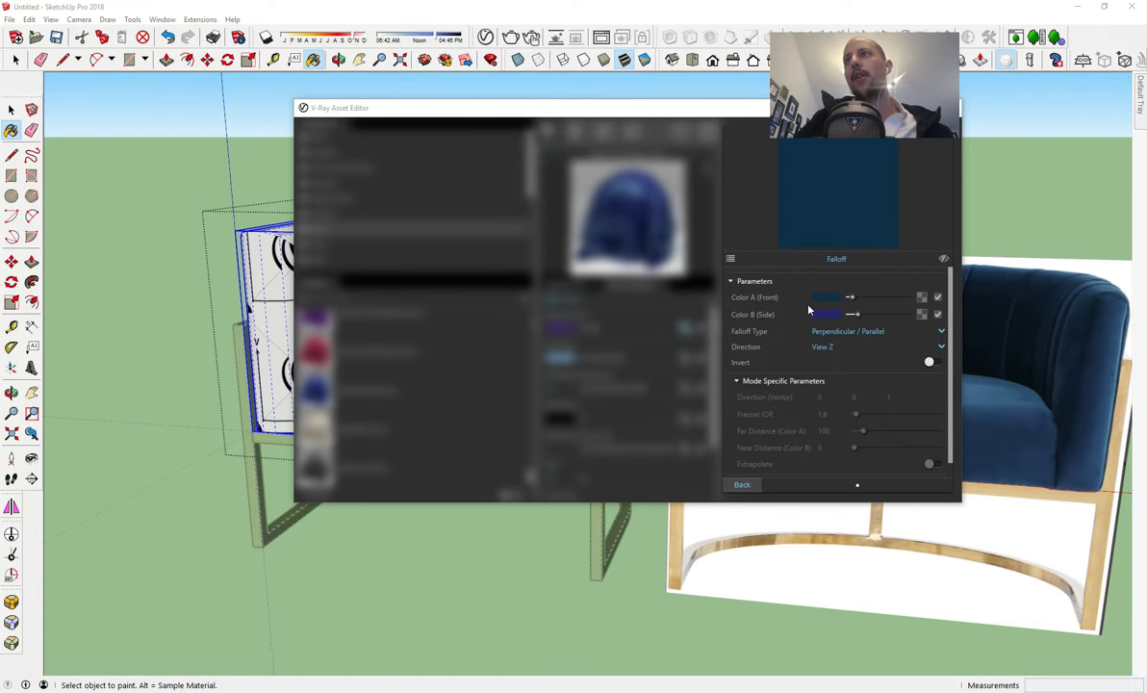
- Set the falloff's Color B (Side) to the stored blue swatch and return to the velvet's main settings
{"action": "left_click", "coordinate": [820, 316]}
{"action": "left_click", "coordinate": [600, 436]}
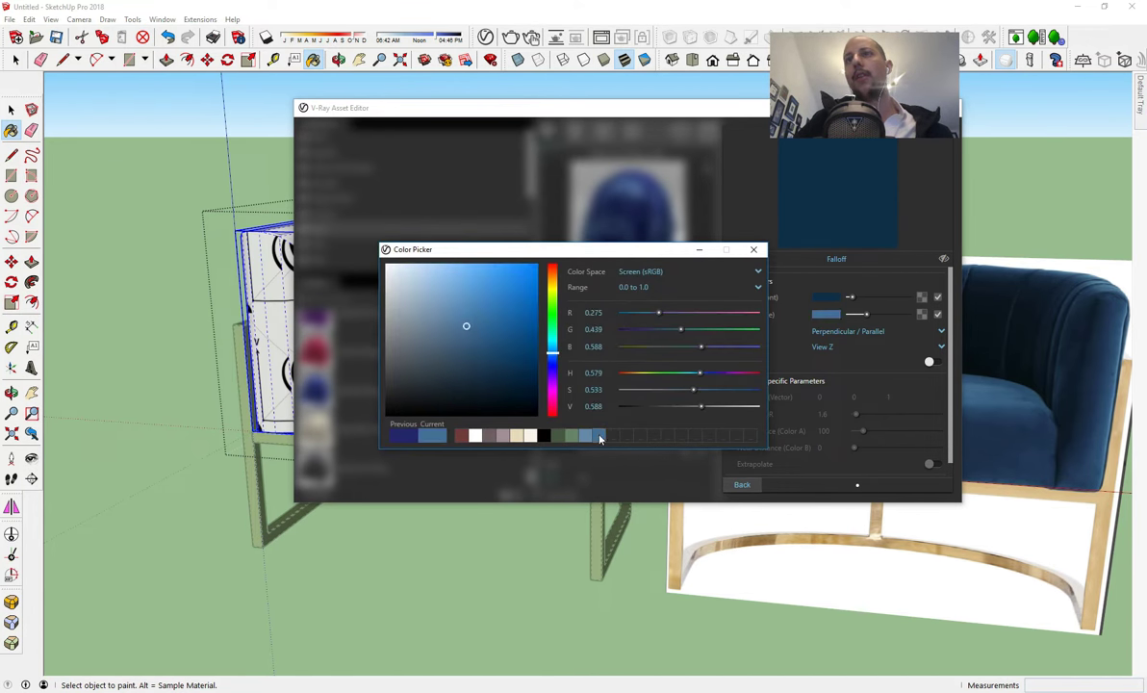
{"action": "left_click", "coordinate": [754, 250]}
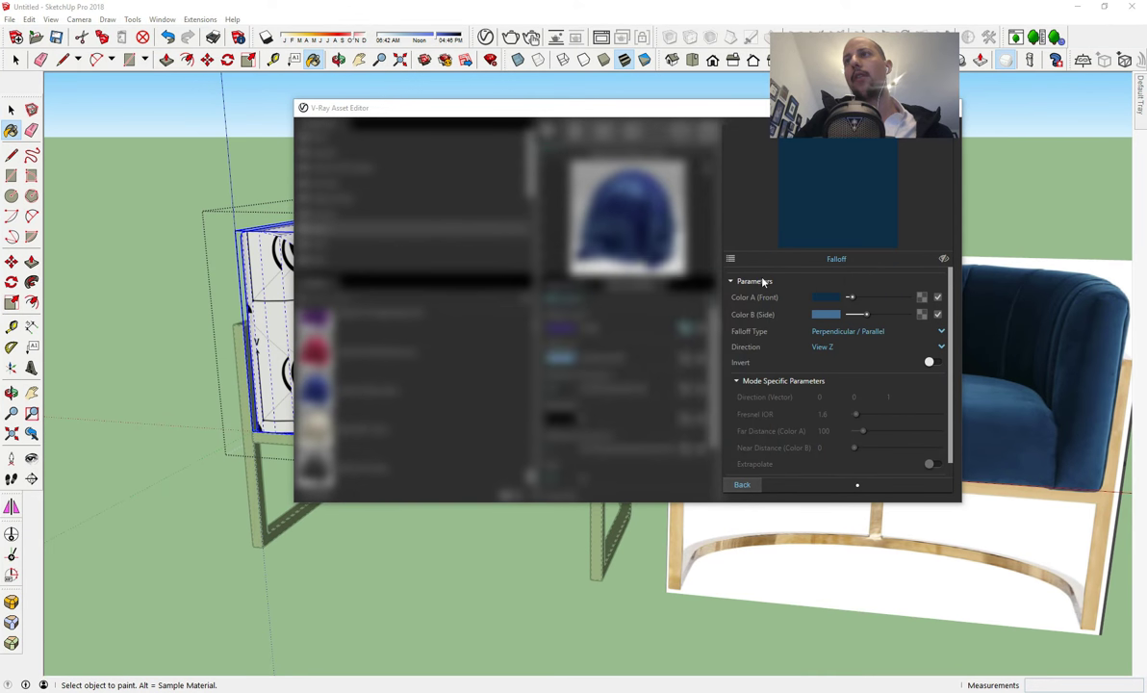
{"action": "left_click", "coordinate": [742, 484]}
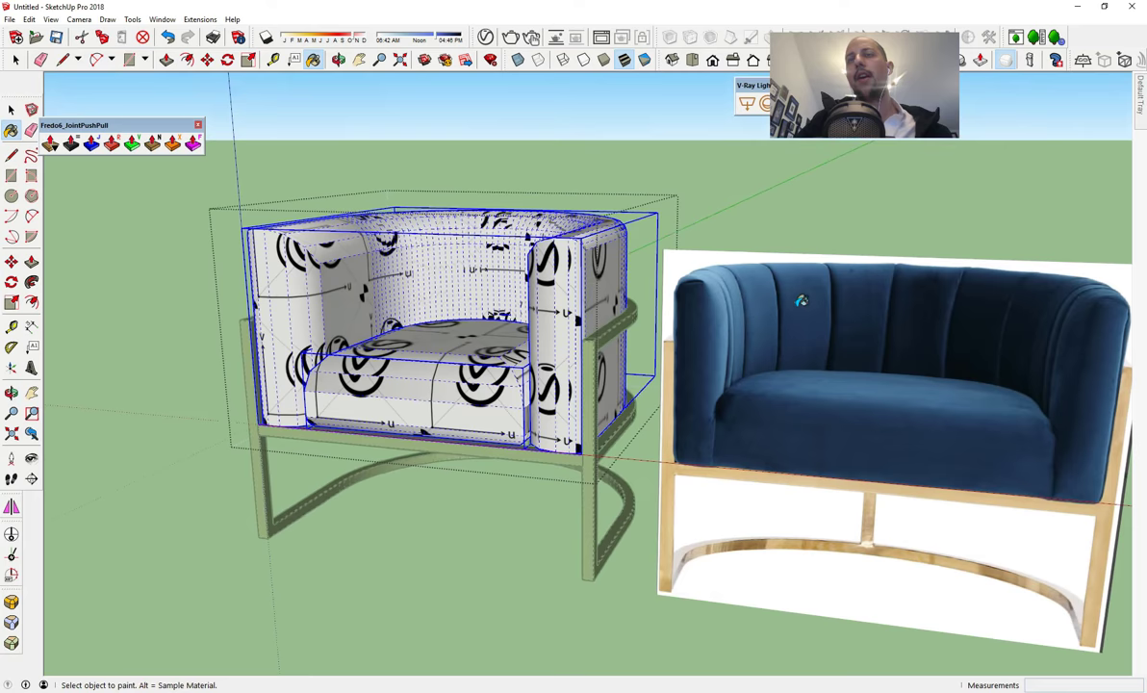
- Move the reference photo along the red axis, far away from the chair and out of view
{"action": "key", "text": "space"}
{"action": "mouse_move", "coordinate": [814, 322]}
{"action": "middle_mouse_down"}
{"action": "mouse_move", "coordinate": [775, 249]}
{"action": "mouse_move", "coordinate": [616, 286]}
{"action": "mouse_move", "coordinate": [519, 456]}
{"action": "middle_mouse_up"}
{"action": "scroll", "coordinate": [578, 376], "scroll_direction": "down", "scroll_amount": 5}
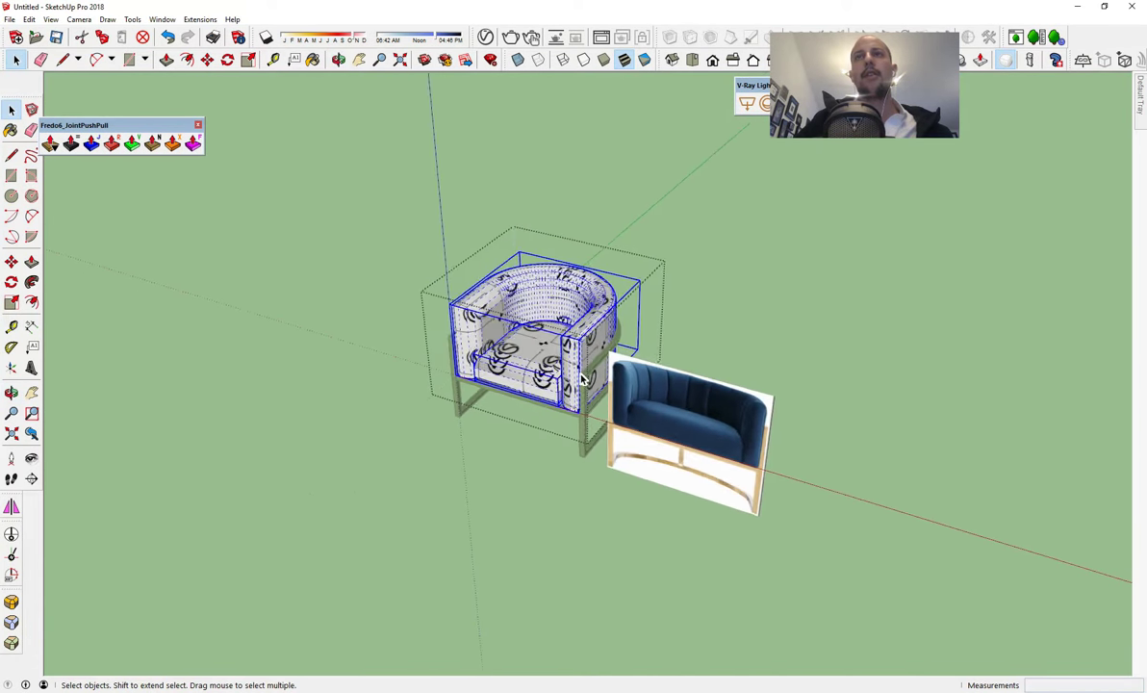
{"action": "middle_click_drag", "start_coordinate": [734, 282], "coordinate": [736, 364]}
{"action": "left_click", "coordinate": [689, 466]}
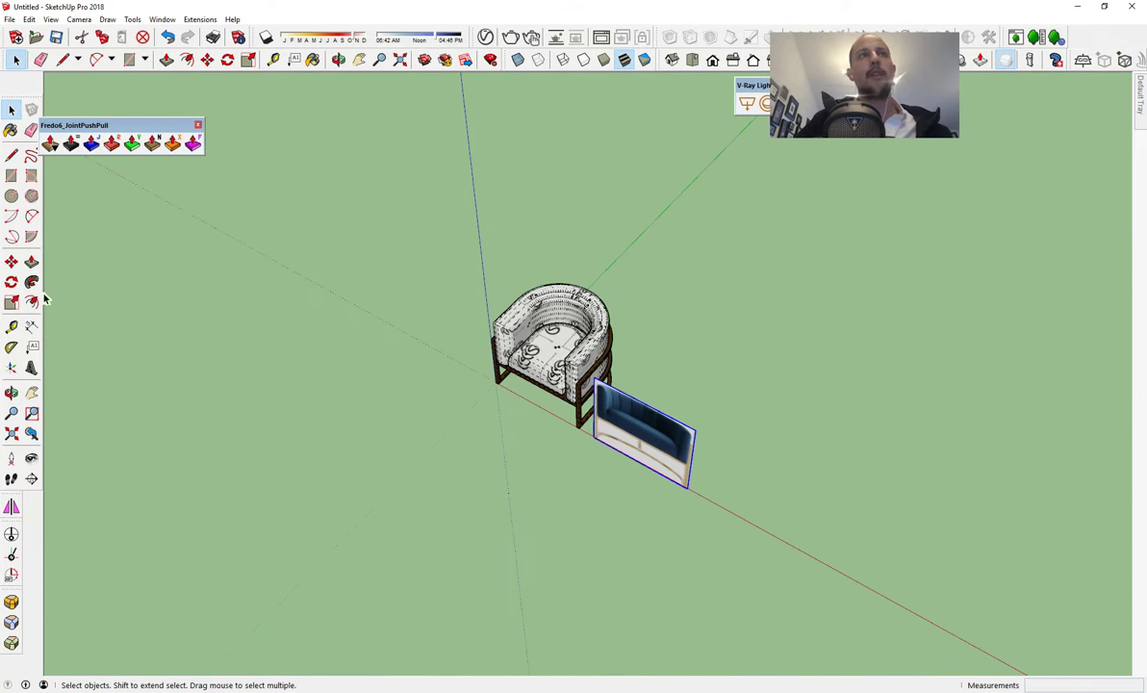
{"action": "left_click", "coordinate": [11, 260]}
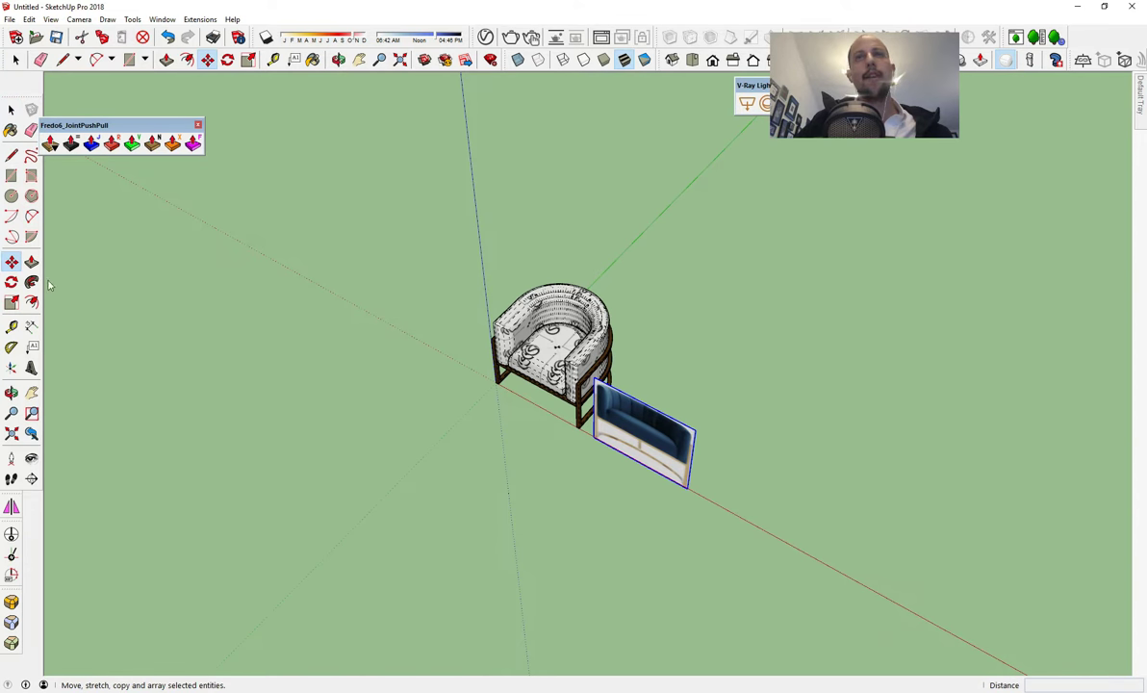
{"action": "left_click", "coordinate": [602, 439]}
{"action": "left_click", "coordinate": [1039, 470]}
{"action": "middle_click_drag", "start_coordinate": [1032, 466], "coordinate": [458, 283]}
{"action": "key", "text": "space"}
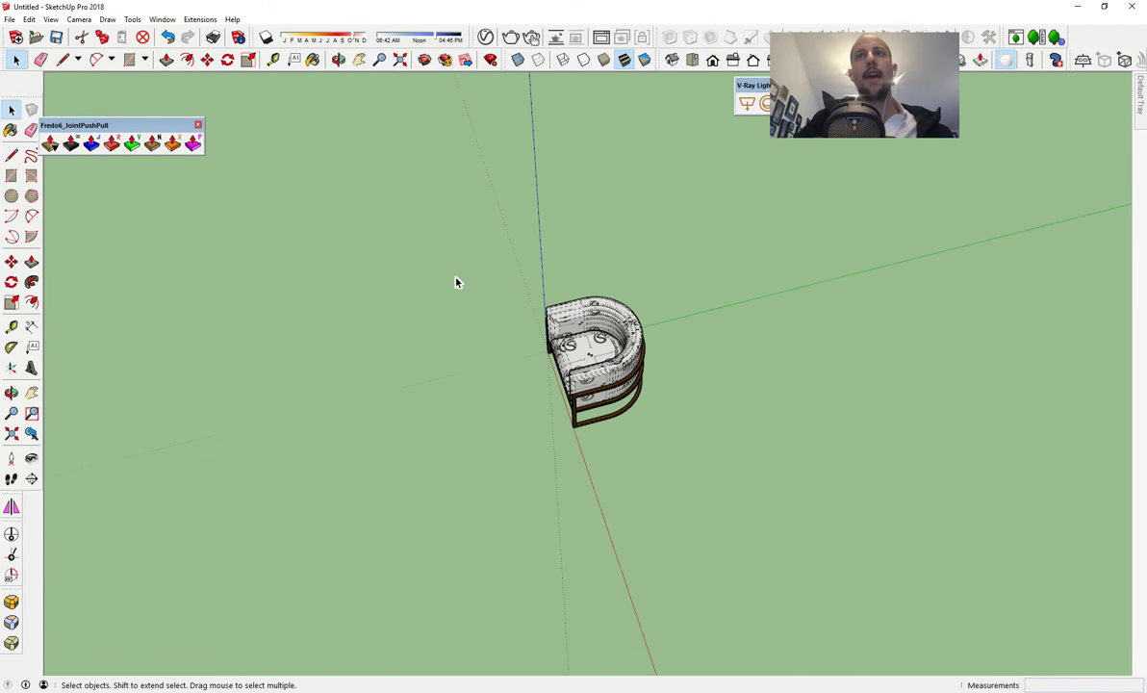
- Build a round studio backdrop by sweeping a tall, thin profile with a rounded bottom corner around a large ground circle enclosing the chair
{"action": "left_click", "coordinate": [11, 196]}
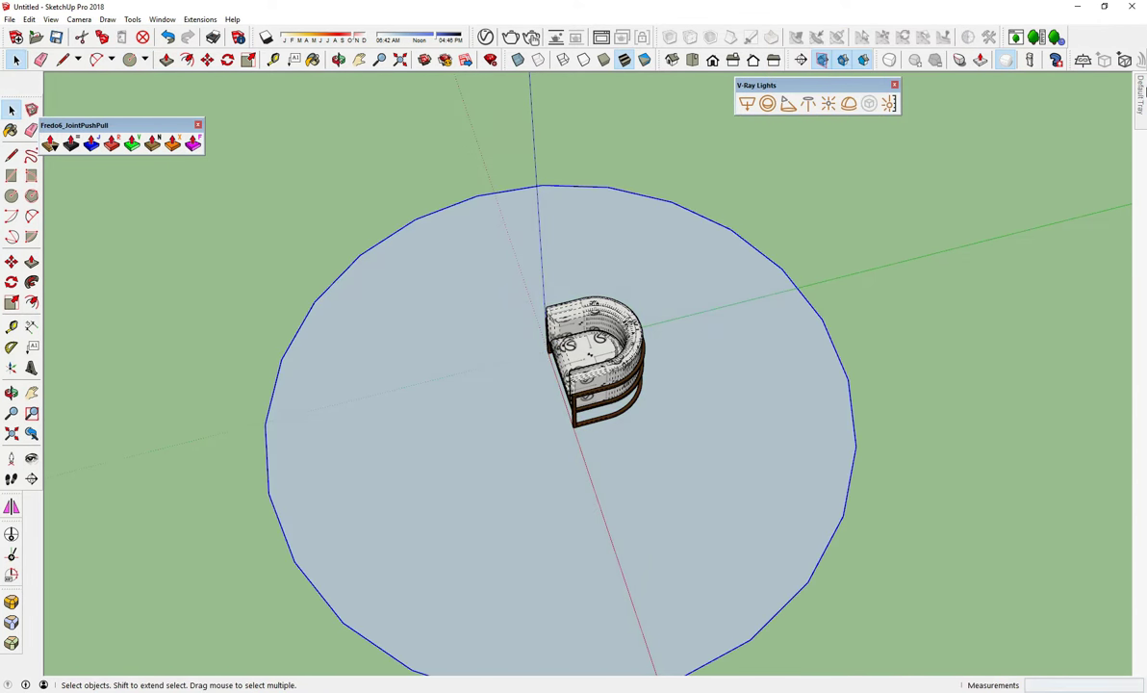
{"action": "mouse_move", "coordinate": [968, 154]}
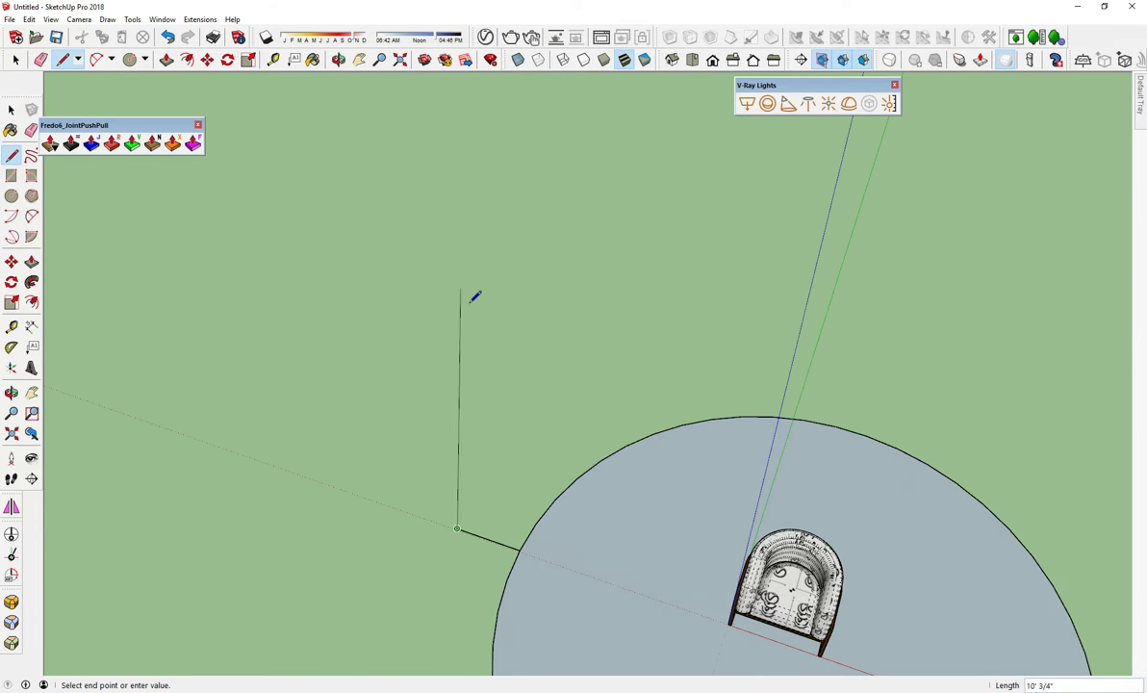
{"action": "left_click", "coordinate": [396, 228]}
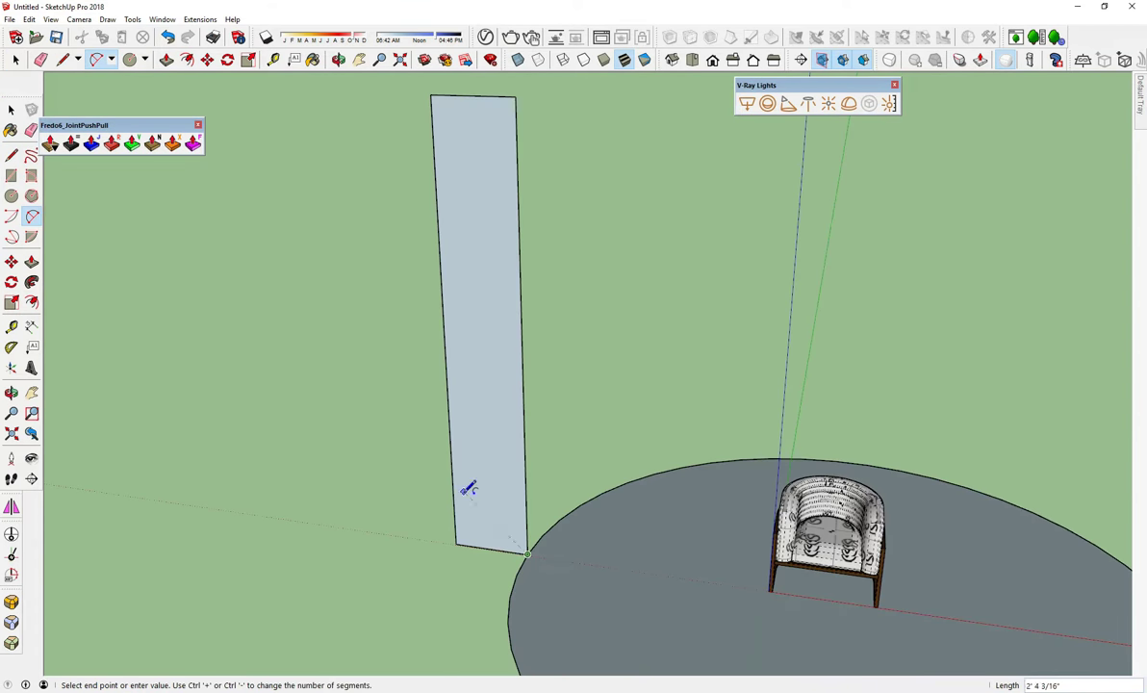
{"action": "left_click", "coordinate": [468, 548]}
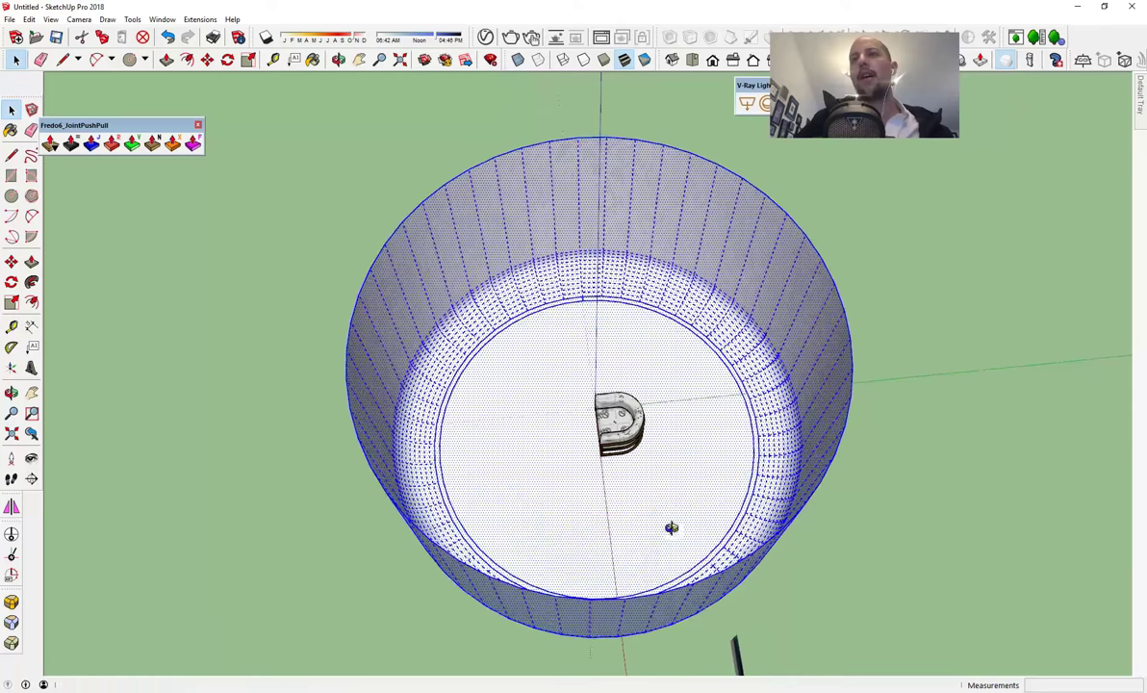
- Frame the chair in a low three-quarter view inside the backdrop and save it as a scene, keeping the style changes as a new style
{"action": "left_click", "coordinate": [690, 432]}
{"action": "scroll", "coordinate": [691, 432], "scroll_direction": "down", "scroll_amount": 1}
{"action": "scroll", "coordinate": [664, 404], "scroll_direction": "up", "scroll_amount": 8}
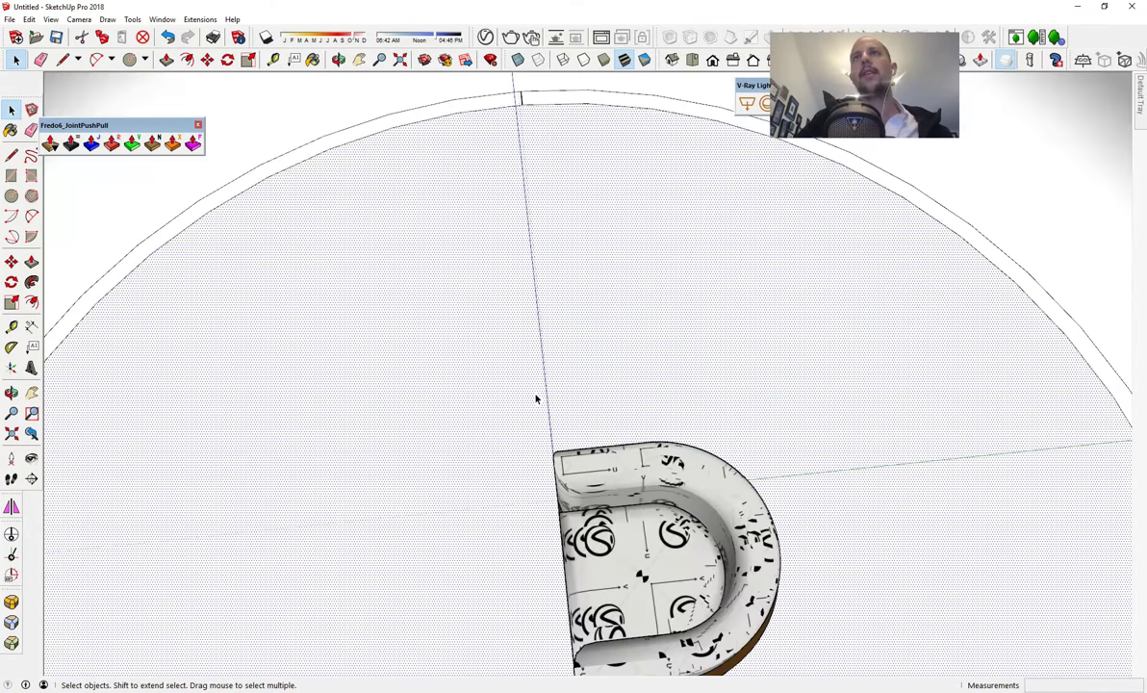
{"action": "middle_click_drag", "start_coordinate": [535, 397], "coordinate": [871, 200]}
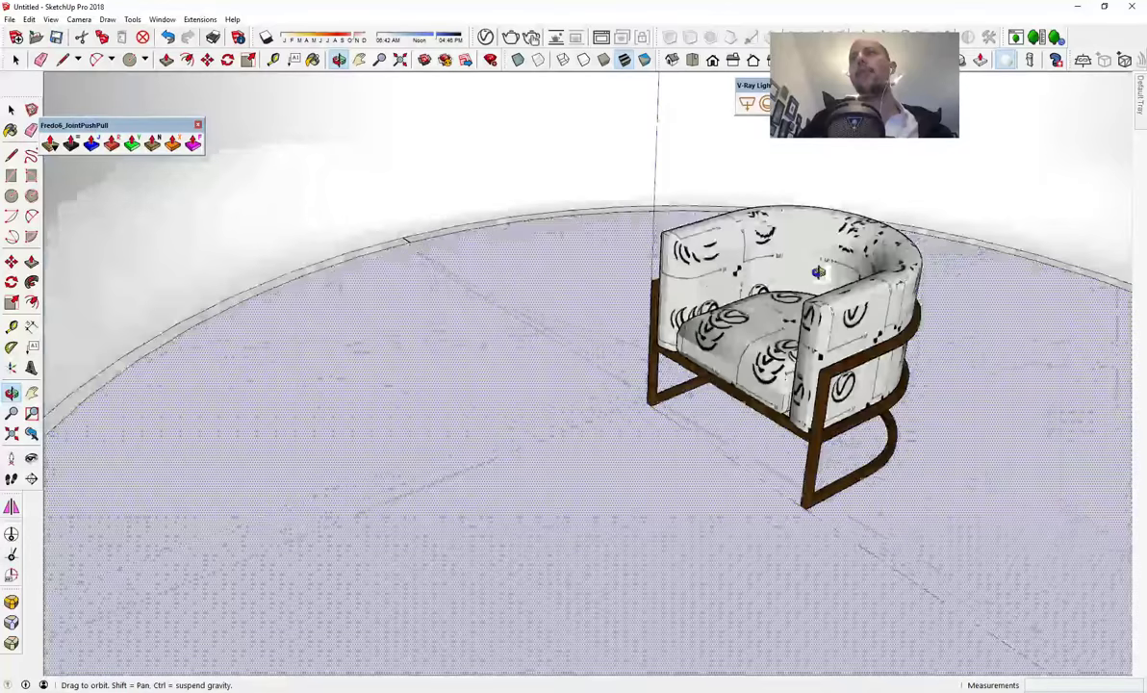
{"action": "middle_click_drag", "start_coordinate": [818, 271], "coordinate": [637, 358], "text": "shift"}
{"action": "key", "text": "space"}
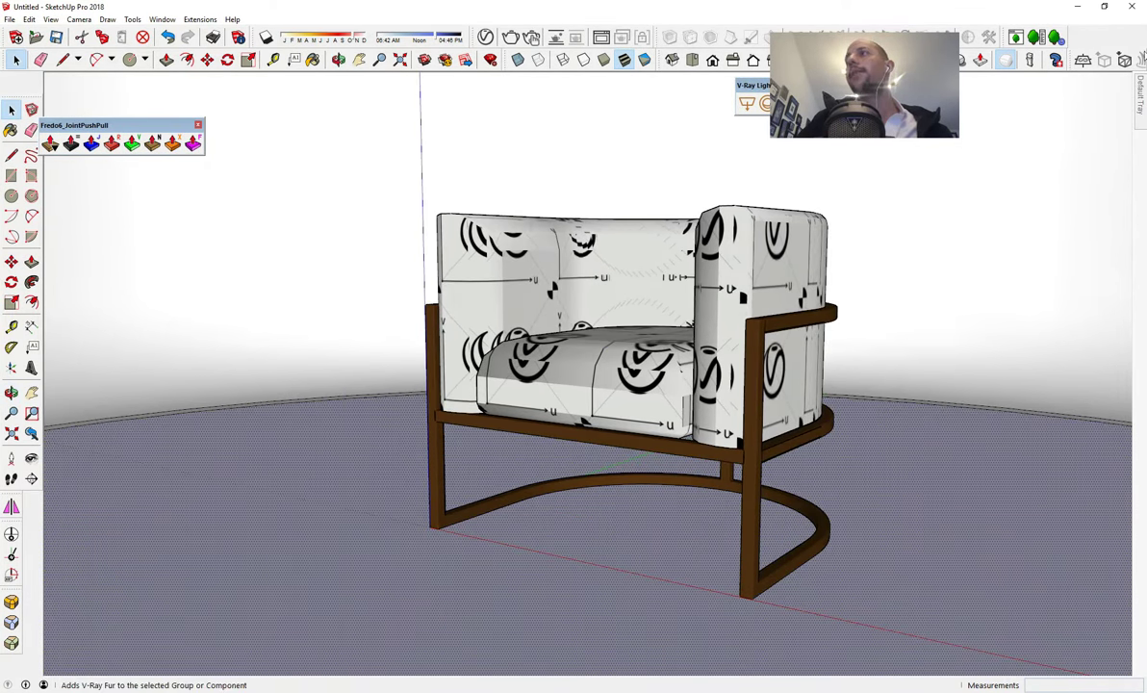
{"action": "mouse_move", "coordinate": [1140, 106]}
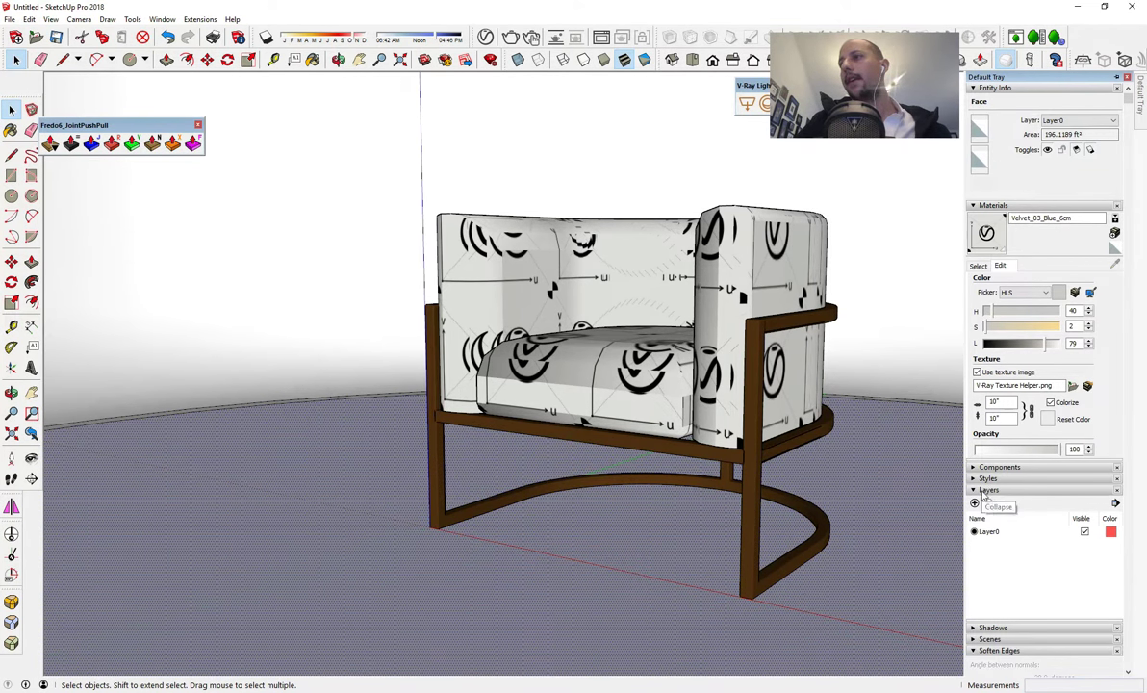
{"action": "left_click", "coordinate": [994, 491]}
{"action": "left_click", "coordinate": [991, 513]}
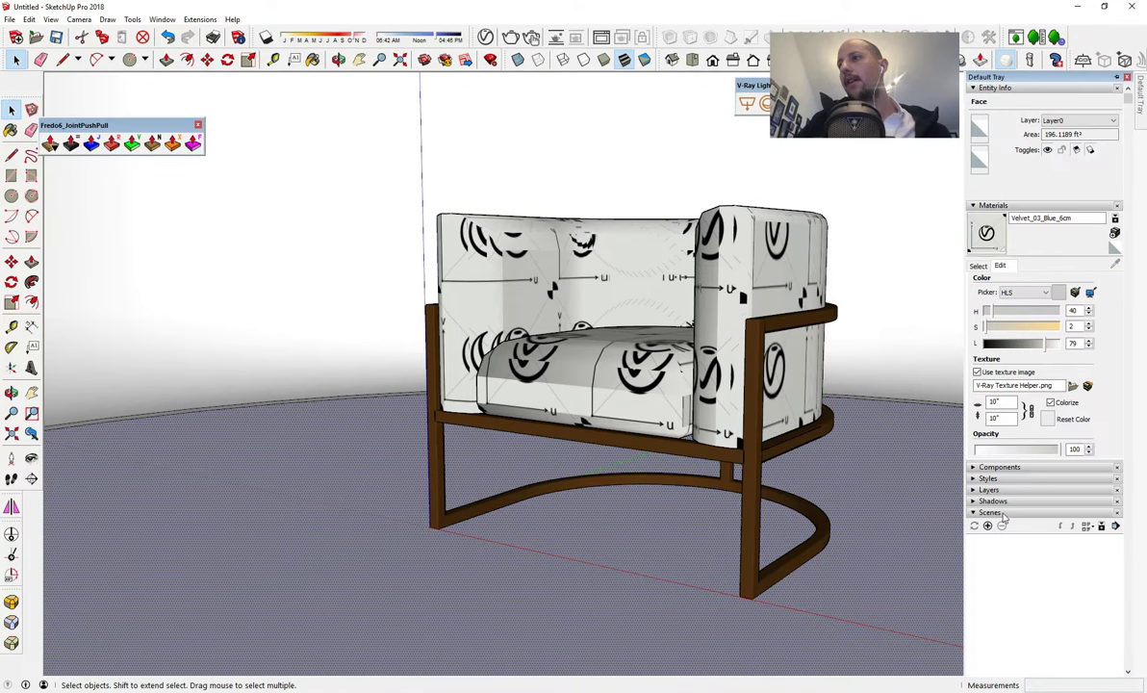
{"action": "left_click", "coordinate": [987, 525]}
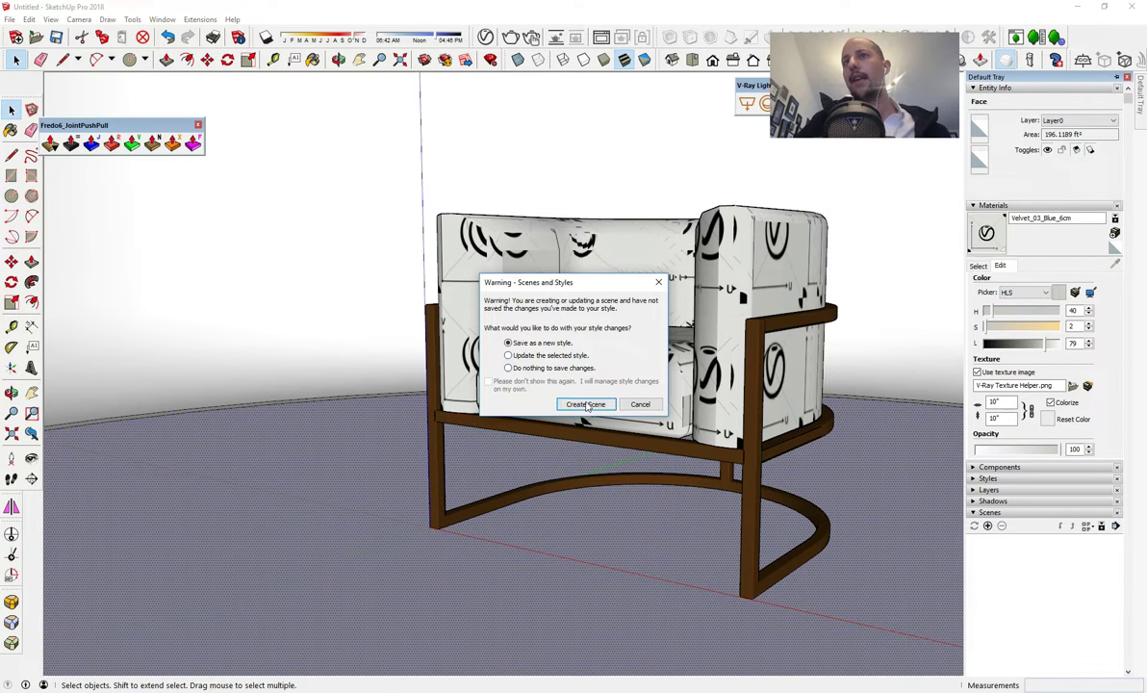
{"action": "left_click", "coordinate": [584, 403]}
- Adjust the chair view slightly and update Scene 1 with it
{"action": "middle_click_drag", "start_coordinate": [530, 299], "coordinate": [559, 328]}
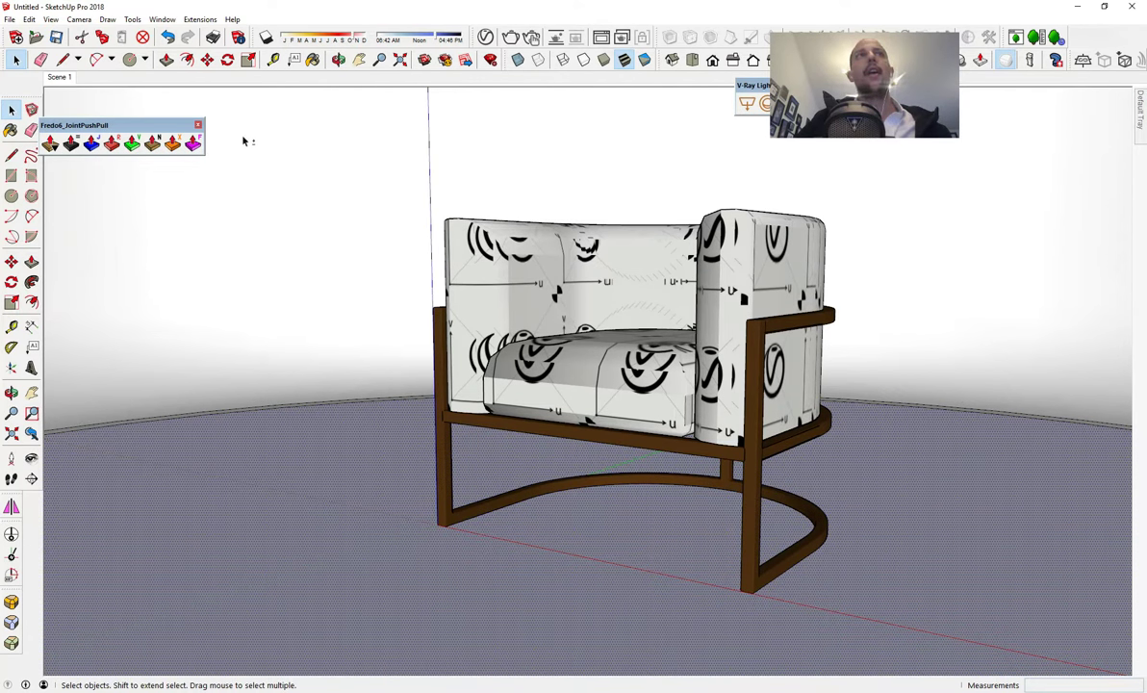
{"action": "right_click", "coordinate": [55, 77]}
{"action": "left_click", "coordinate": [102, 130]}
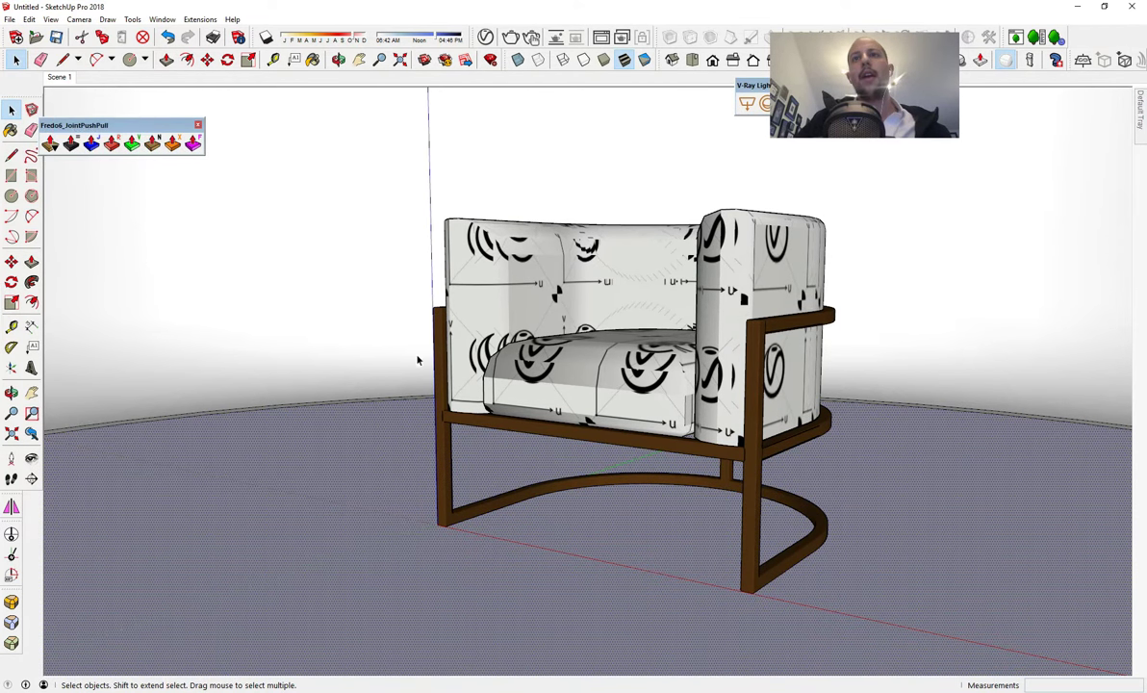
- Group the chair's frame and upholstery together
{"action": "left_click", "coordinate": [447, 395]}
{"action": "left_click", "coordinate": [470, 377], "text": "shift"}
{"action": "right_click", "coordinate": [467, 369]}
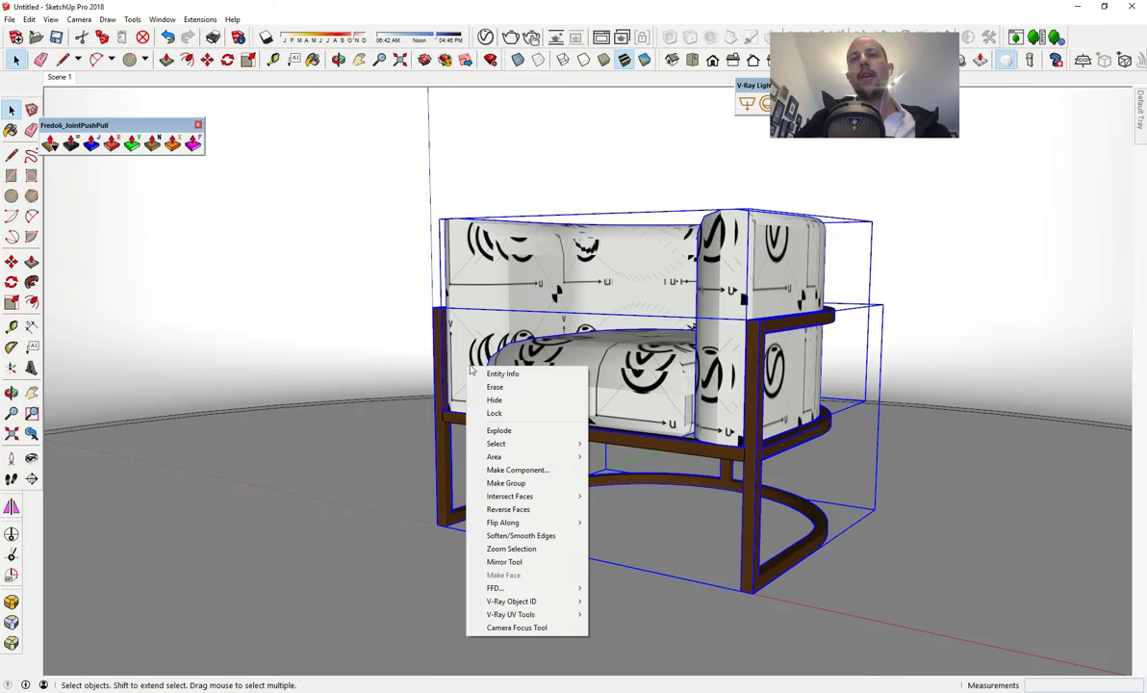
{"action": "left_click", "coordinate": [520, 485]}
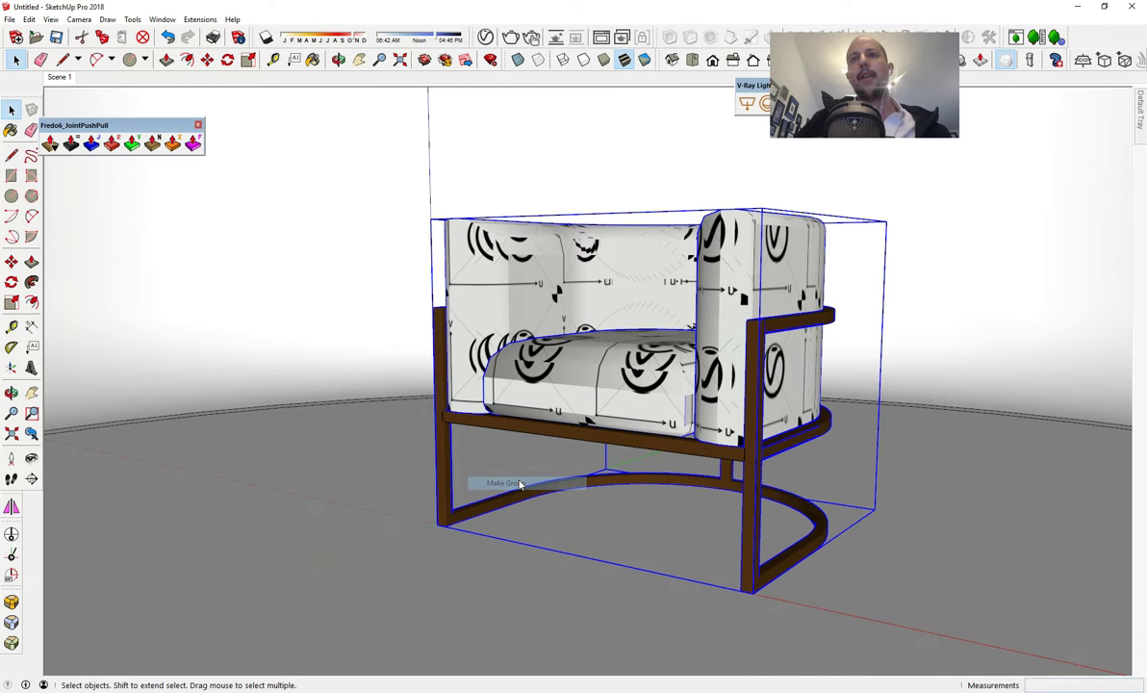
- Raise the chair group 0.1" above the backdrop floor along the blue axis
{"action": "left_click", "coordinate": [11, 261]}
{"action": "left_click", "coordinate": [439, 524]}
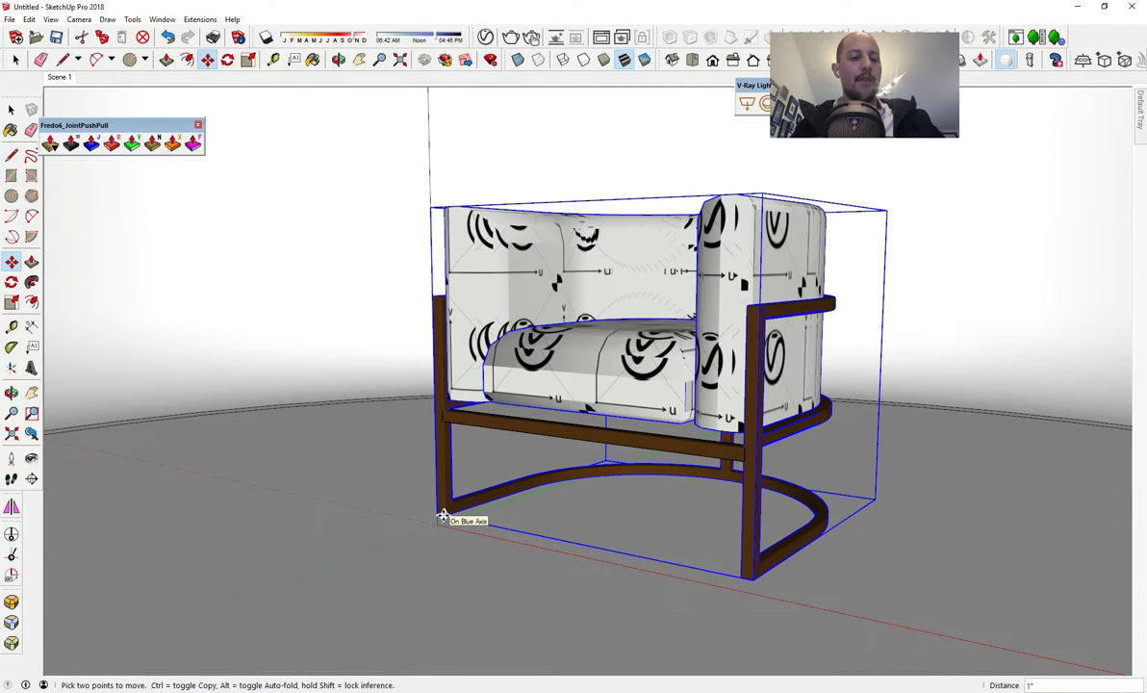
{"action": "type", "text": "0.1"}
{"action": "key", "text": "Return"}
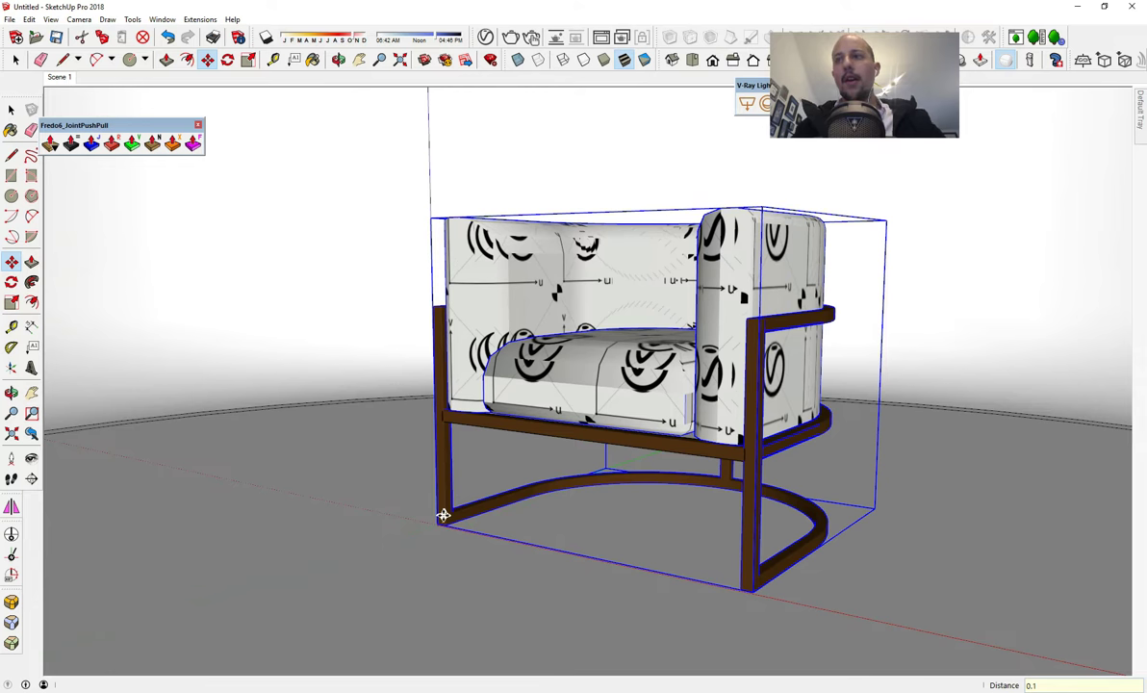
{"action": "key", "text": "space"}
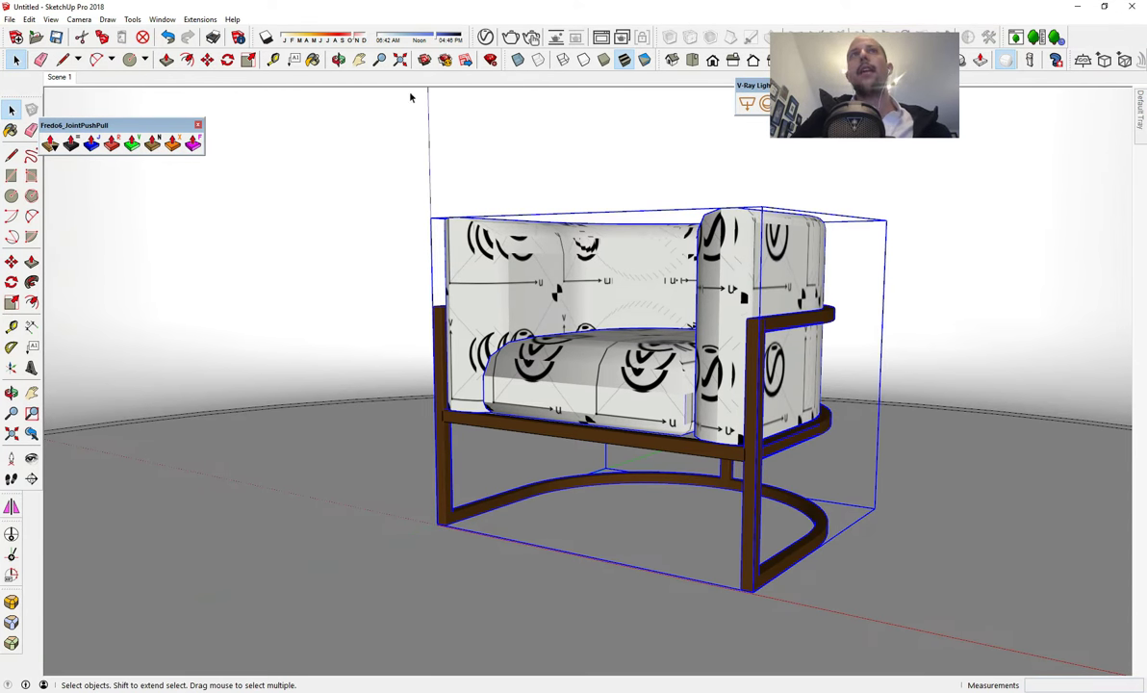
- Check the scene's V-Ray light list, run a test render of the chair, and close the frame buffer
{"action": "left_click", "coordinate": [485, 36]}
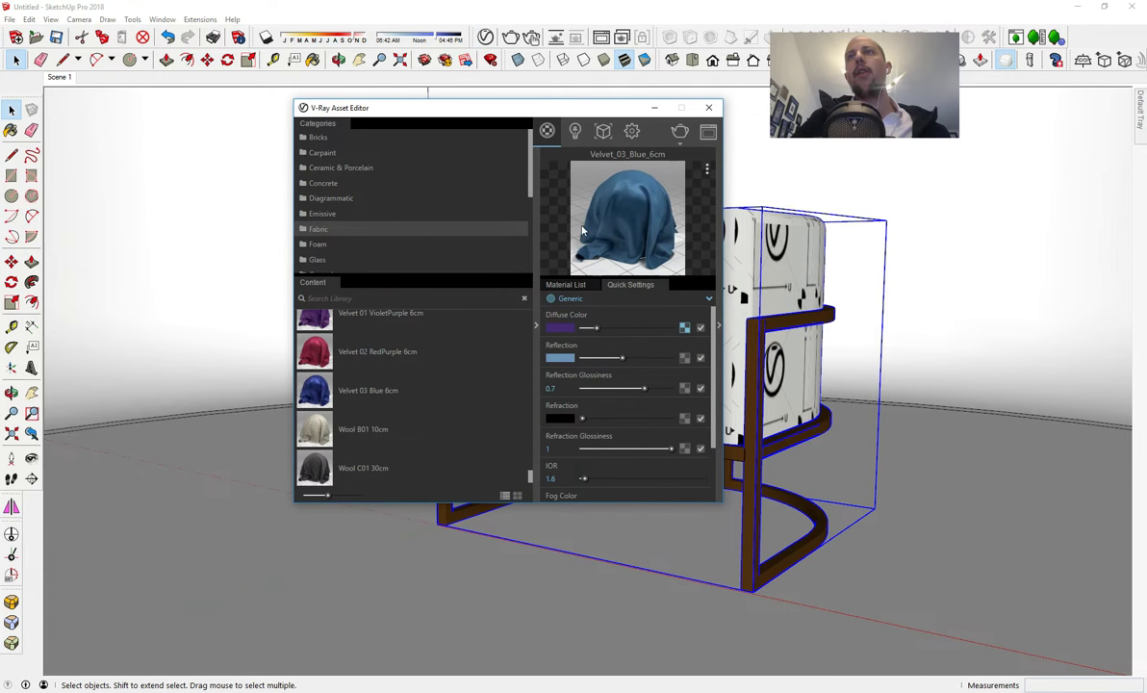
{"action": "left_click", "coordinate": [575, 131]}
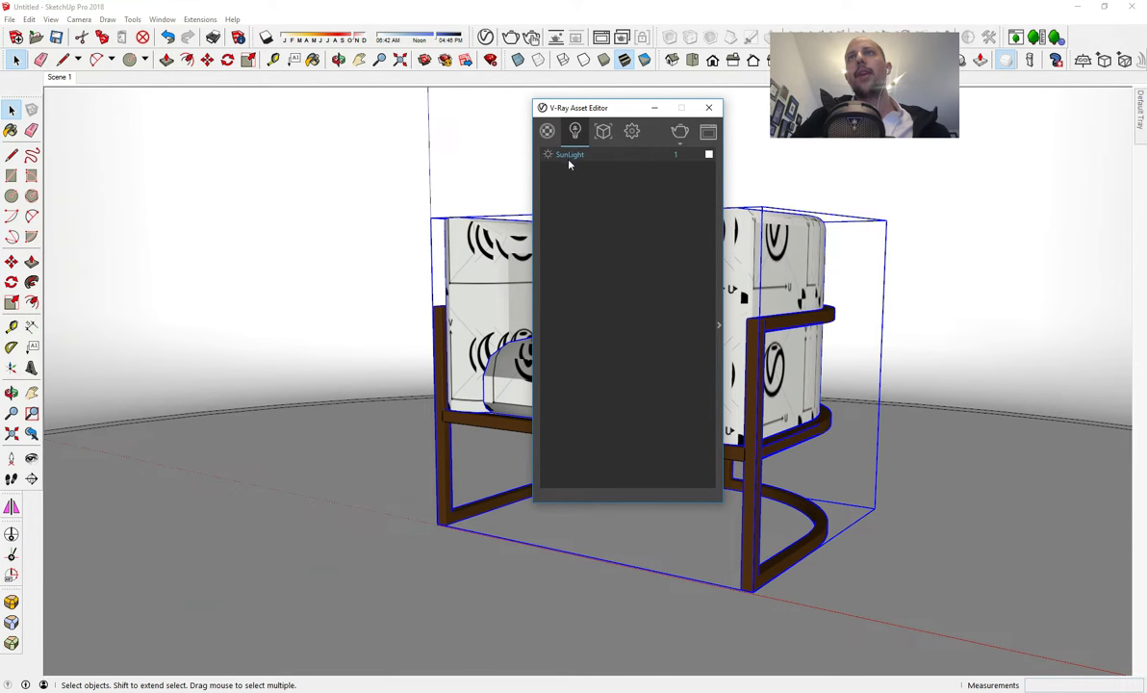
{"action": "left_click", "coordinate": [679, 132]}
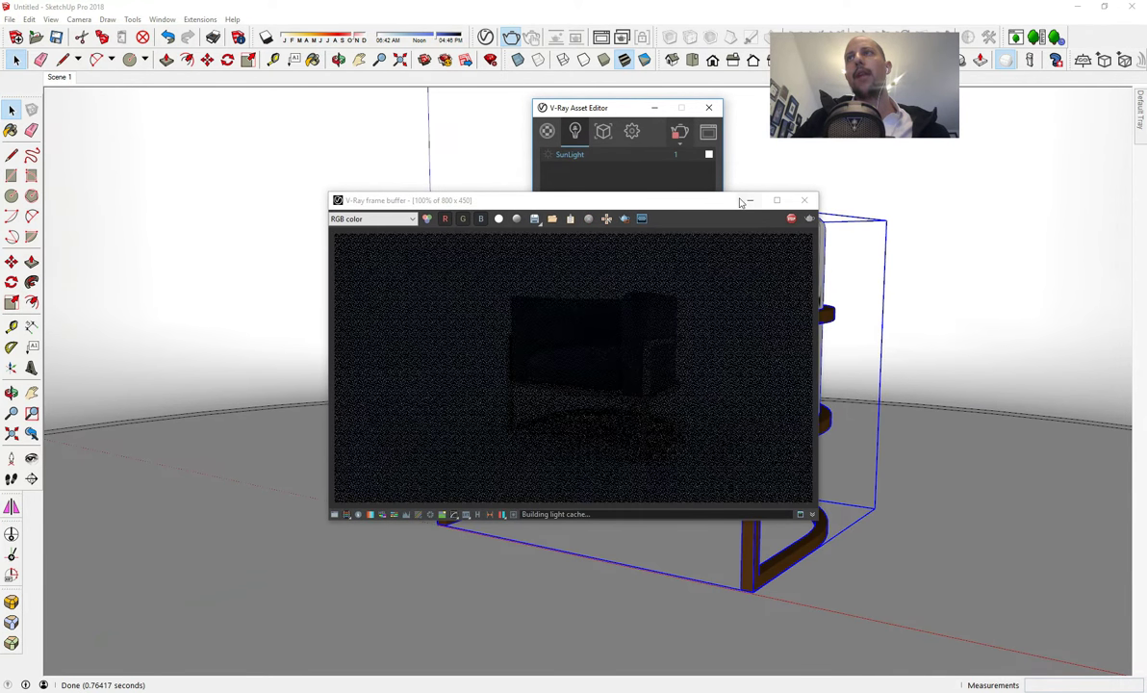
{"action": "left_click", "coordinate": [805, 200]}
- Set V-Ray's environment background to plain white with its texture disabled
{"action": "left_click", "coordinate": [632, 132]}
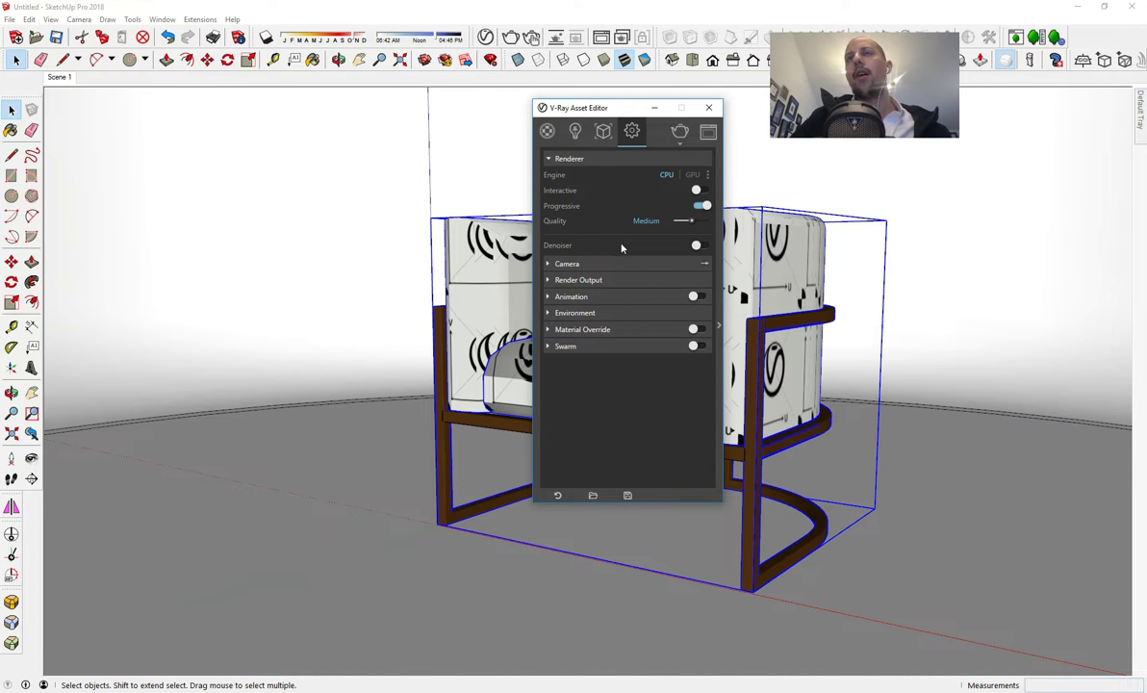
{"action": "left_click", "coordinate": [616, 313]}
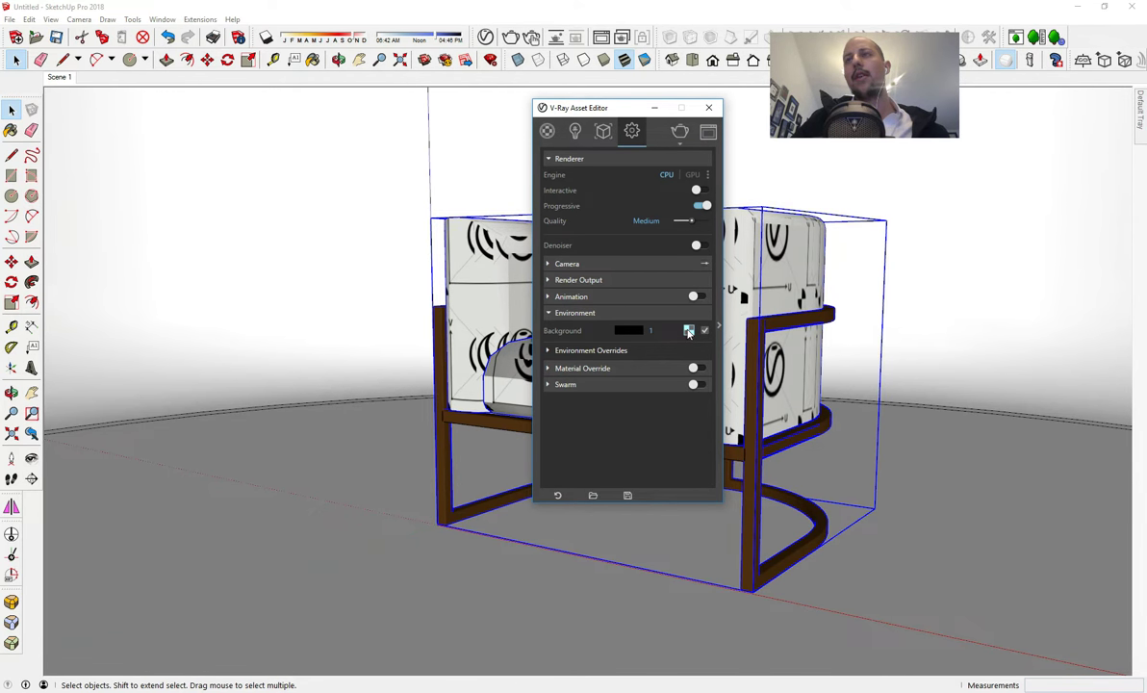
{"action": "left_click", "coordinate": [637, 331]}
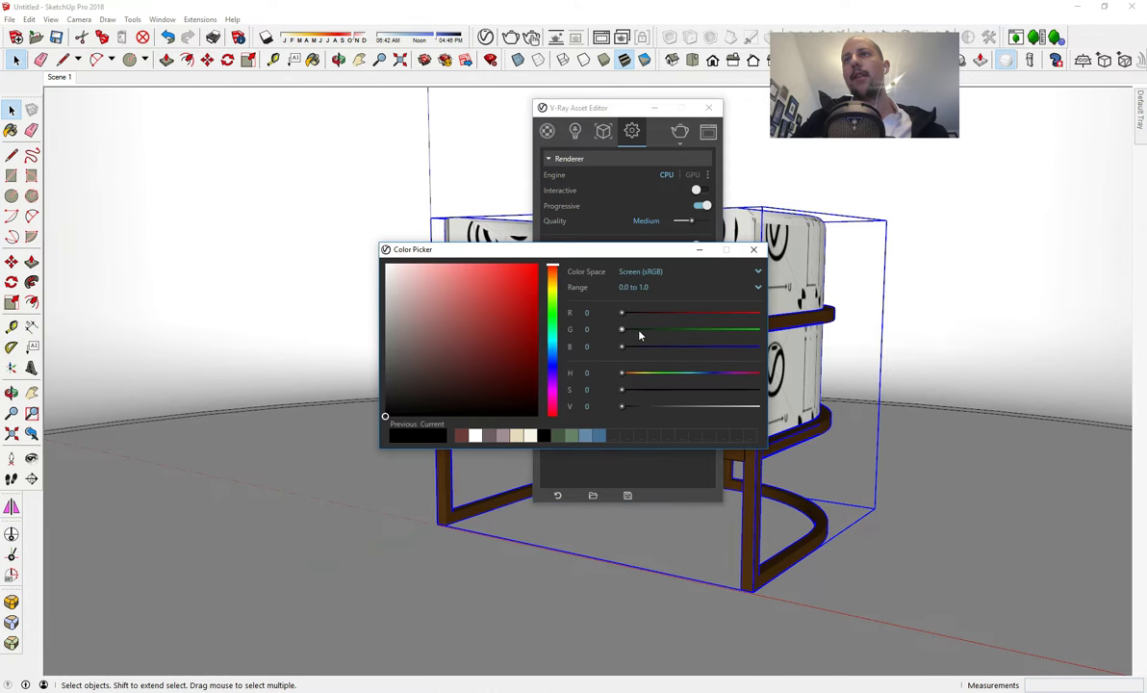
{"action": "left_click", "coordinate": [364, 273]}
{"action": "left_click_drag", "start_coordinate": [397, 277], "coordinate": [377, 249]}
{"action": "left_click", "coordinate": [754, 249]}
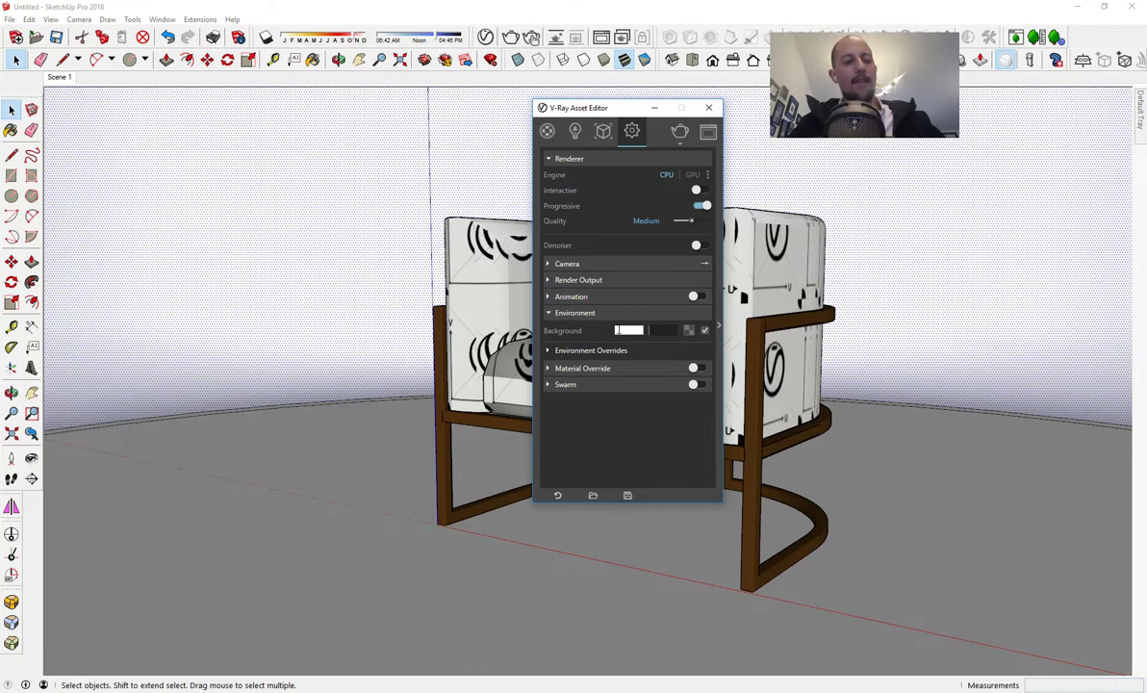
- Set the V-Ray environment background intensity to 5, run a test render of the chair, and stop it
{"action": "left_click", "coordinate": [679, 131]}
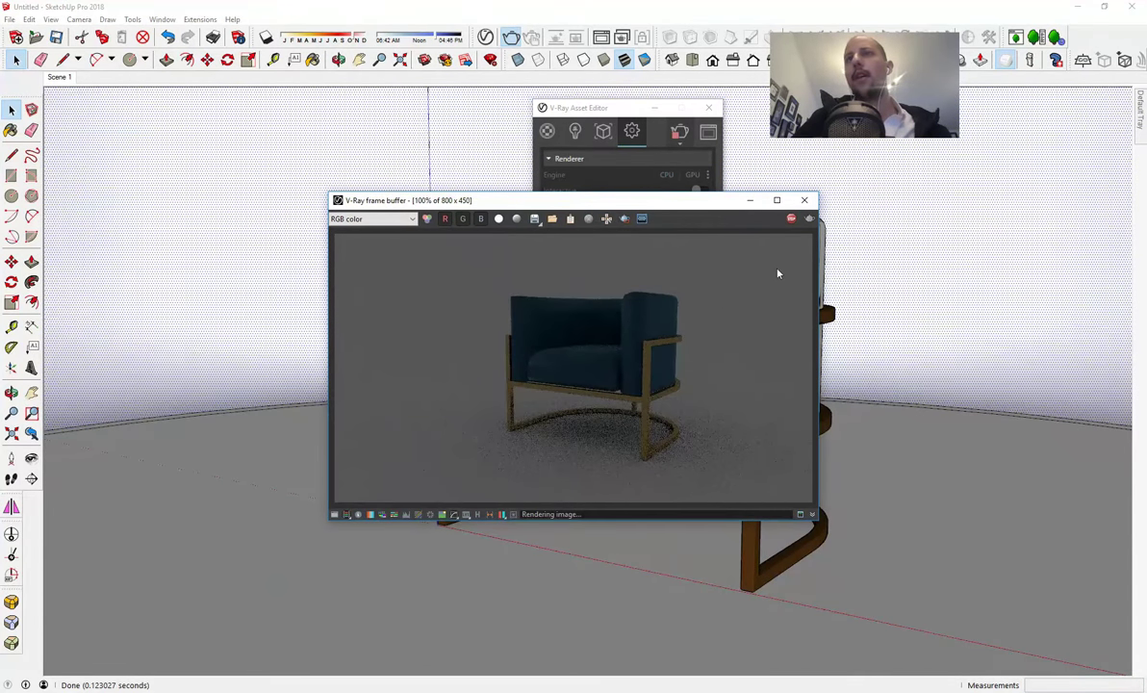
{"action": "left_click", "coordinate": [795, 222]}
{"action": "left_click", "coordinate": [751, 200]}
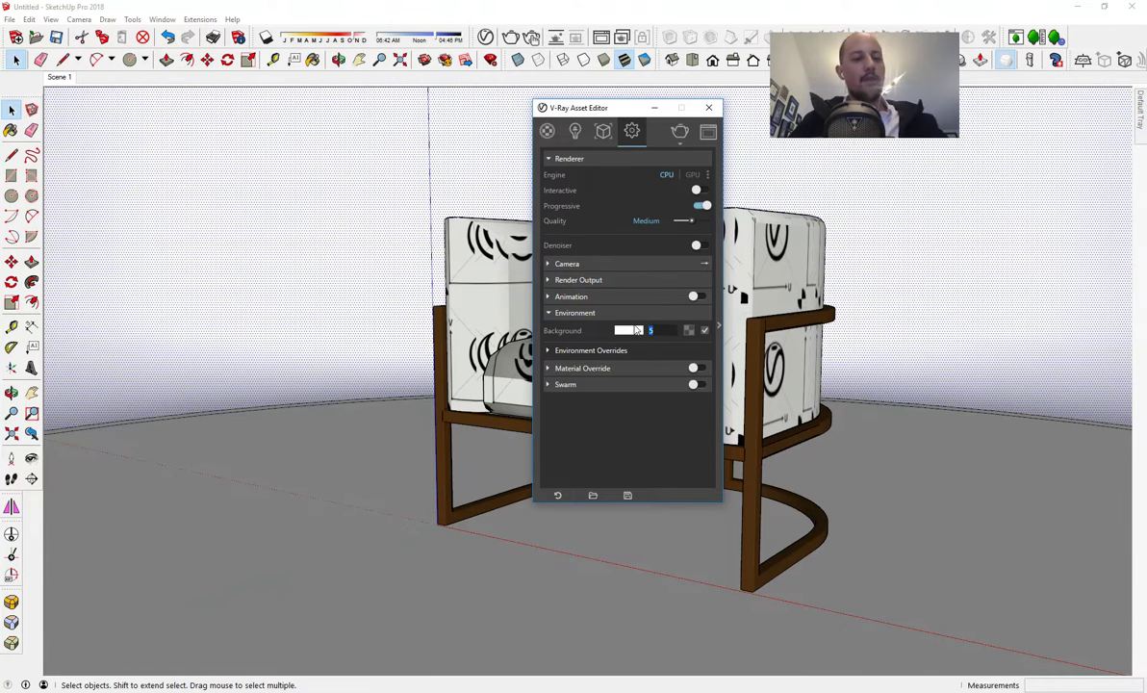
- Set the environment background intensity to 10, test render the chair, and close the frame buffer and Asset Editor
{"action": "left_click", "coordinate": [680, 131]}
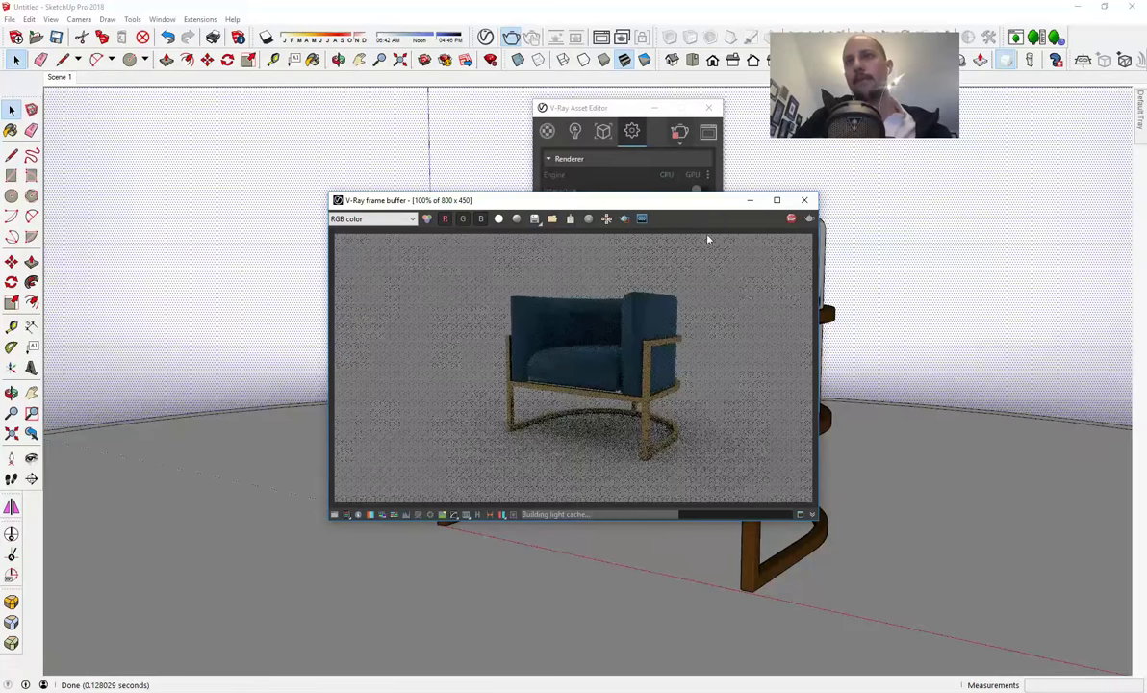
{"action": "left_click", "coordinate": [791, 219]}
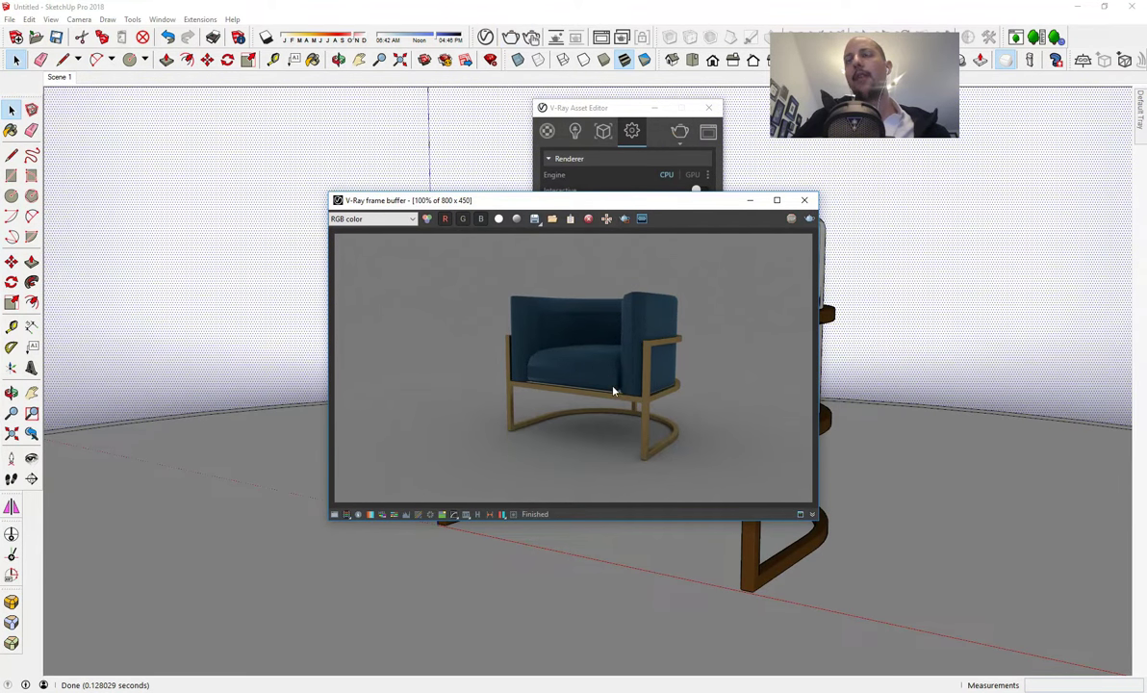
{"action": "left_click", "coordinate": [804, 200]}
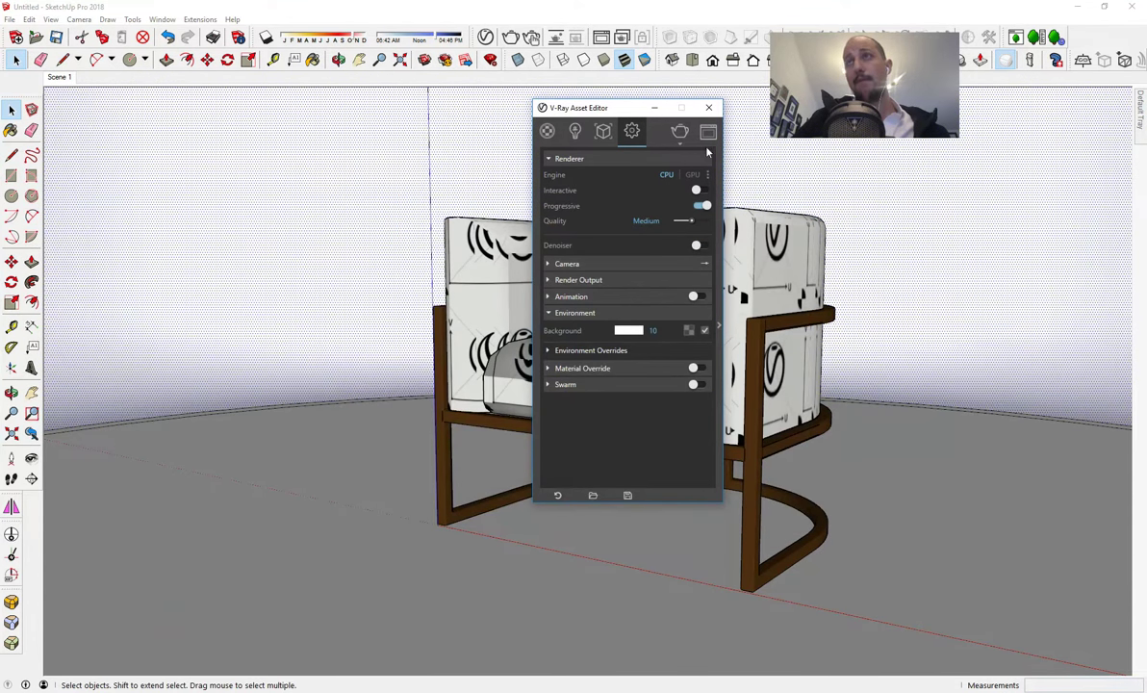
{"action": "left_click", "coordinate": [708, 107]}
- Inside the chair group, raise the upholstery about 1/8" above the frame's front seat rail
{"action": "left_click", "coordinate": [580, 429]}
{"action": "middle_click_drag", "start_coordinate": [585, 382], "coordinate": [624, 460]}
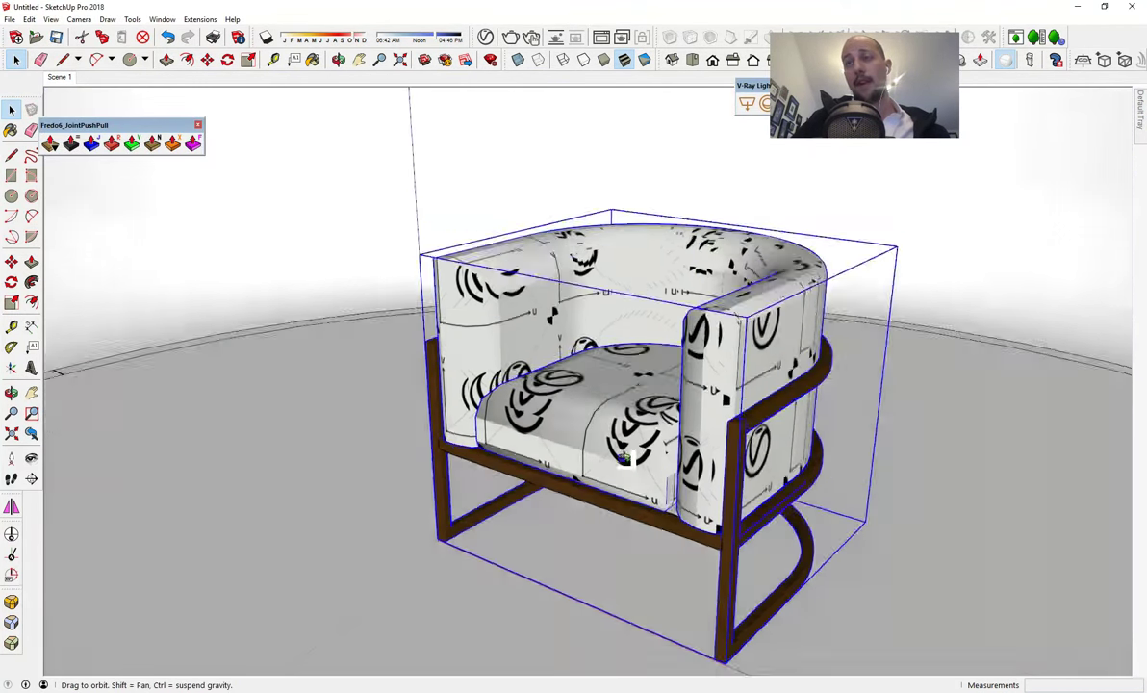
{"action": "scroll", "coordinate": [624, 510], "scroll_direction": "up", "scroll_amount": 3}
{"action": "scroll", "coordinate": [658, 526], "scroll_direction": "up", "scroll_amount": 3}
{"action": "middle_click_drag", "start_coordinate": [657, 527], "coordinate": [700, 568]}
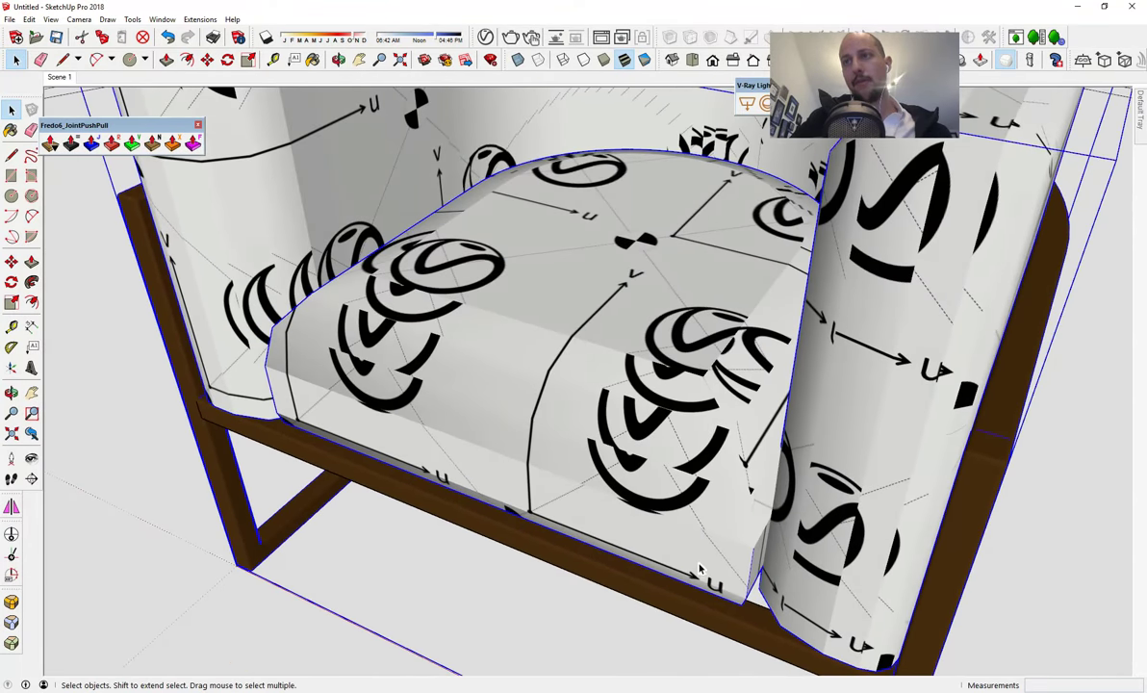
{"action": "left_click", "coordinate": [11, 262]}
{"action": "middle_click_drag", "start_coordinate": [646, 510], "coordinate": [657, 312]}
{"action": "scroll", "coordinate": [655, 389], "scroll_direction": "up", "scroll_amount": 2}
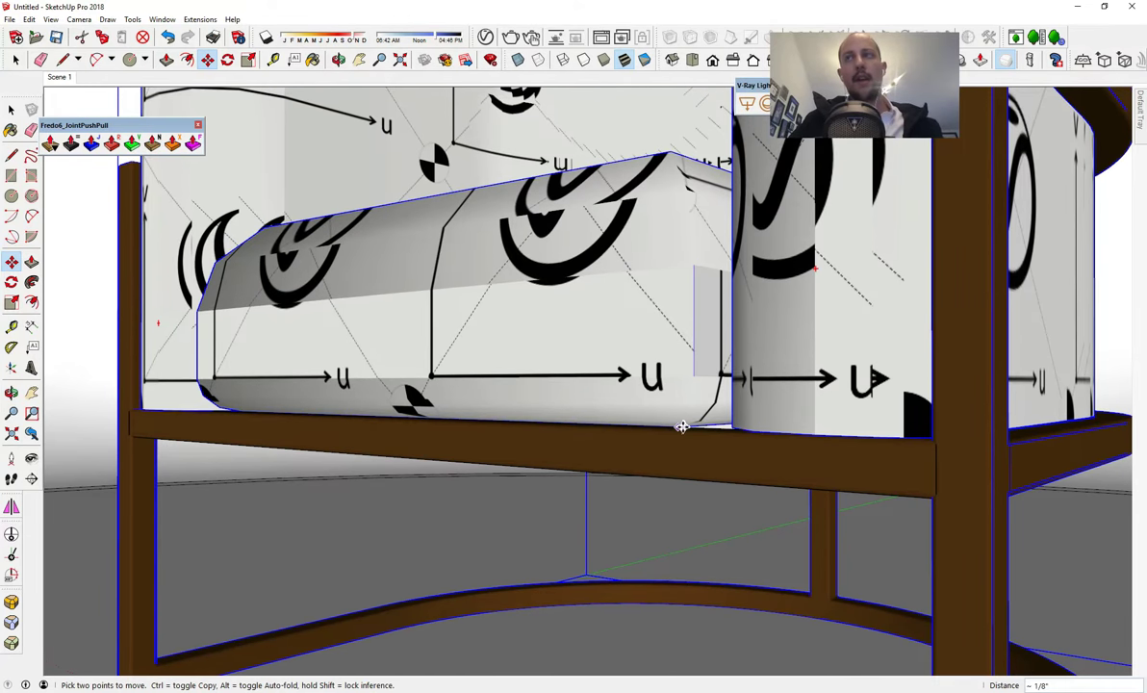
{"action": "key", "text": "space"}
{"action": "double_click", "coordinate": [662, 386]}
{"action": "left_click", "coordinate": [658, 372]}
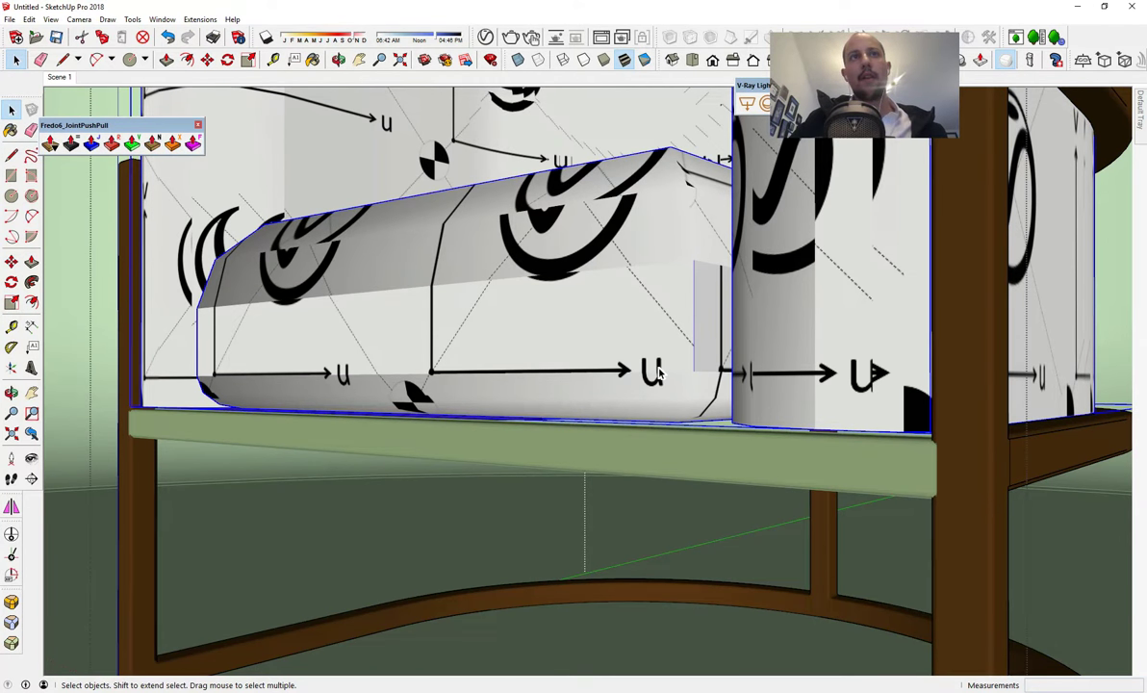
{"action": "key", "text": "m"}
{"action": "scroll", "coordinate": [626, 409], "scroll_direction": "up", "scroll_amount": 2}
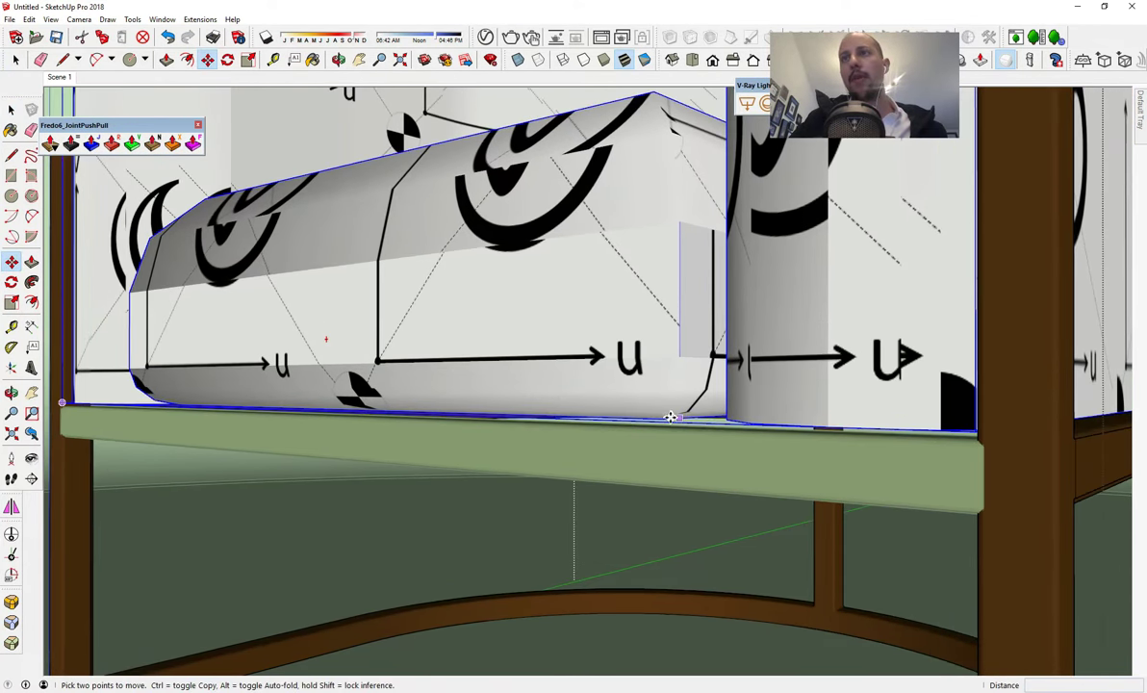
{"action": "left_click", "coordinate": [663, 419]}
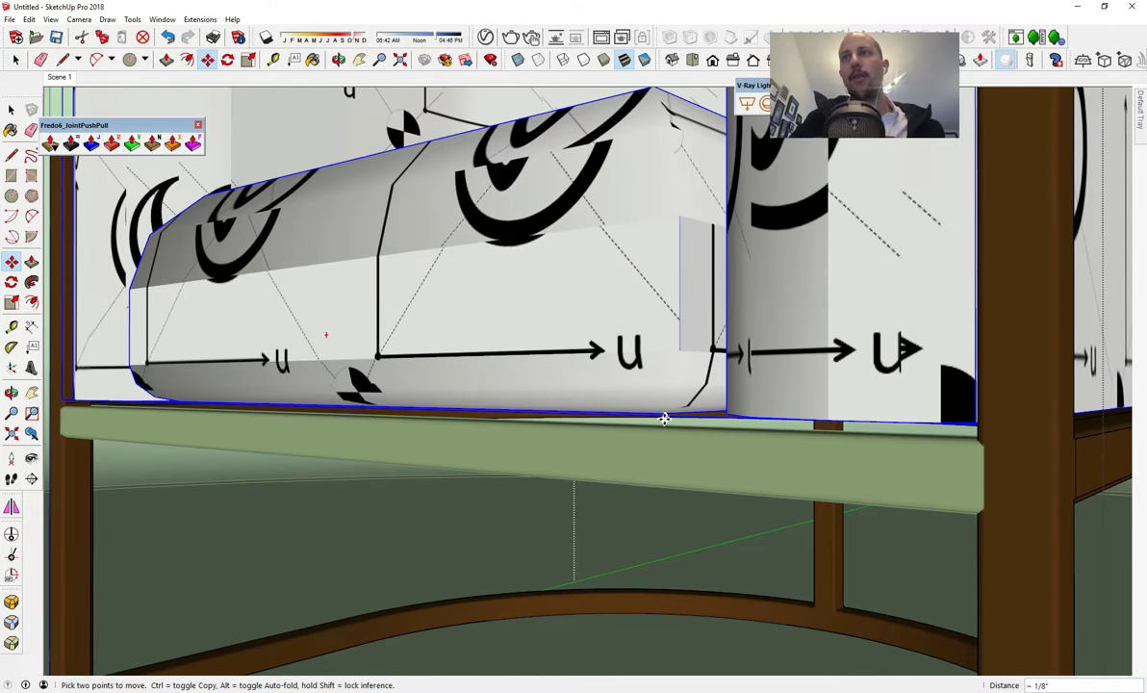
{"action": "middle_click_drag", "start_coordinate": [668, 429], "coordinate": [776, 443]}
{"action": "left_click", "coordinate": [712, 480]}
{"action": "scroll", "coordinate": [712, 480], "scroll_direction": "down", "scroll_amount": 3}
{"action": "key", "text": "space"}
- Select all the seat cushion's geometry and apply the V-Ray Tri-Planar projection (World) to it
{"action": "scroll", "coordinate": [770, 438], "scroll_direction": "down", "scroll_amount": 4}
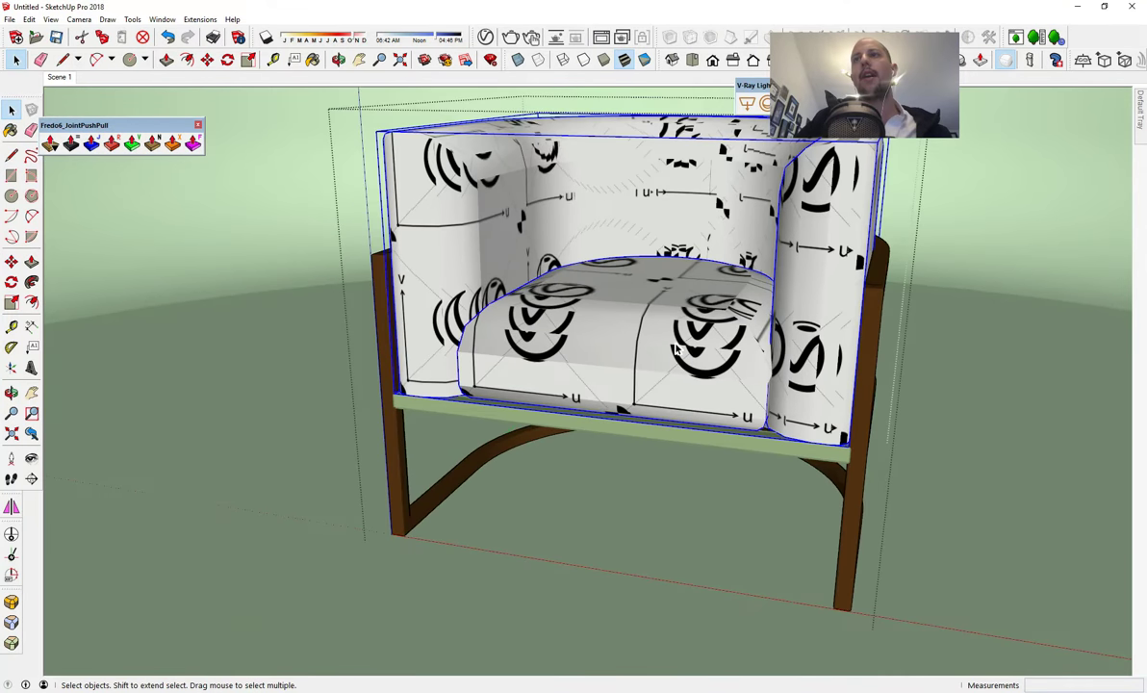
{"action": "double_click", "coordinate": [677, 352]}
{"action": "double_click", "coordinate": [676, 349]}
{"action": "left_click", "coordinate": [677, 351]}
{"action": "right_click", "coordinate": [673, 347]}
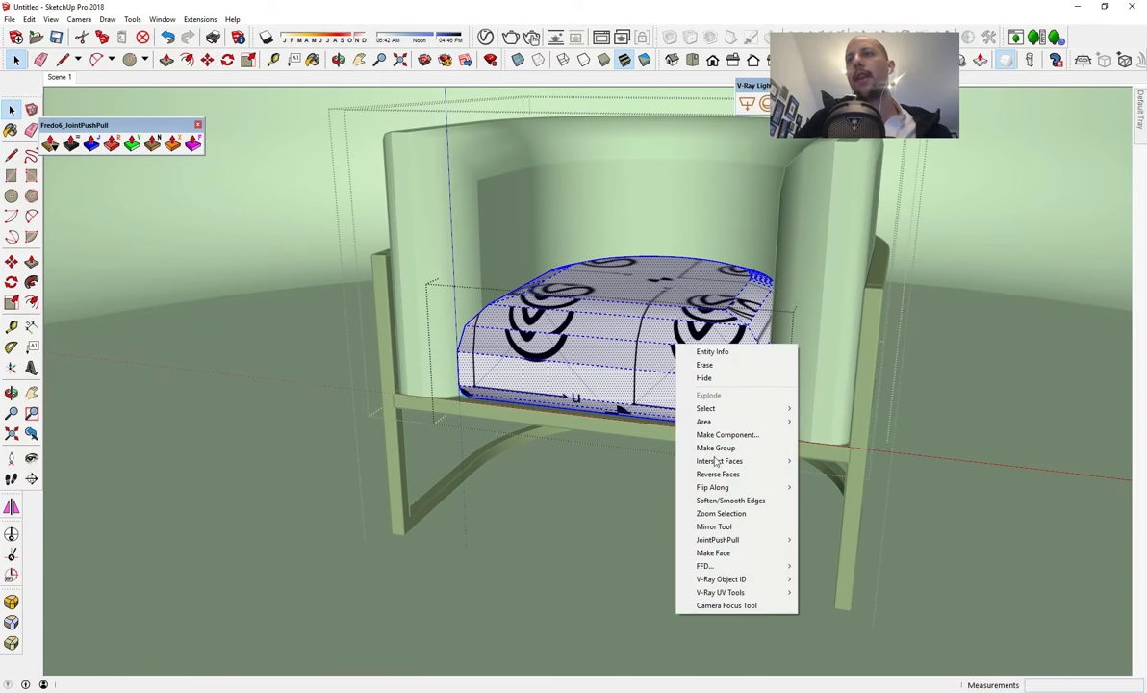
{"action": "mouse_move", "coordinate": [752, 552]}
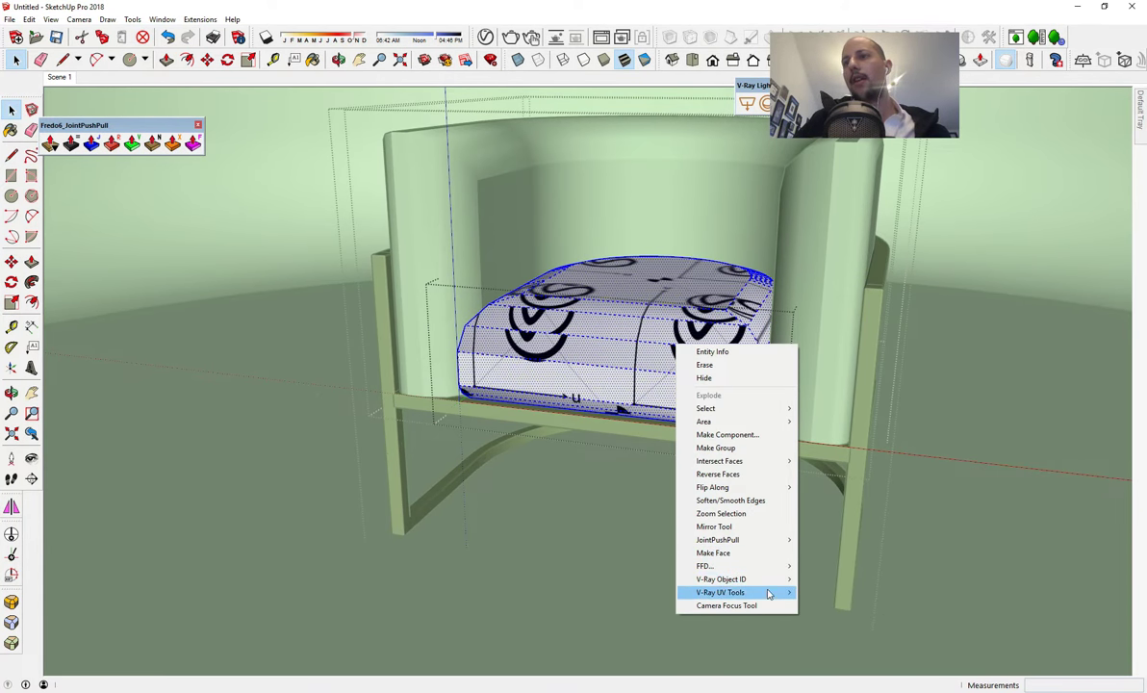
{"action": "mouse_move", "coordinate": [769, 597]}
{"action": "left_click", "coordinate": [833, 593]}
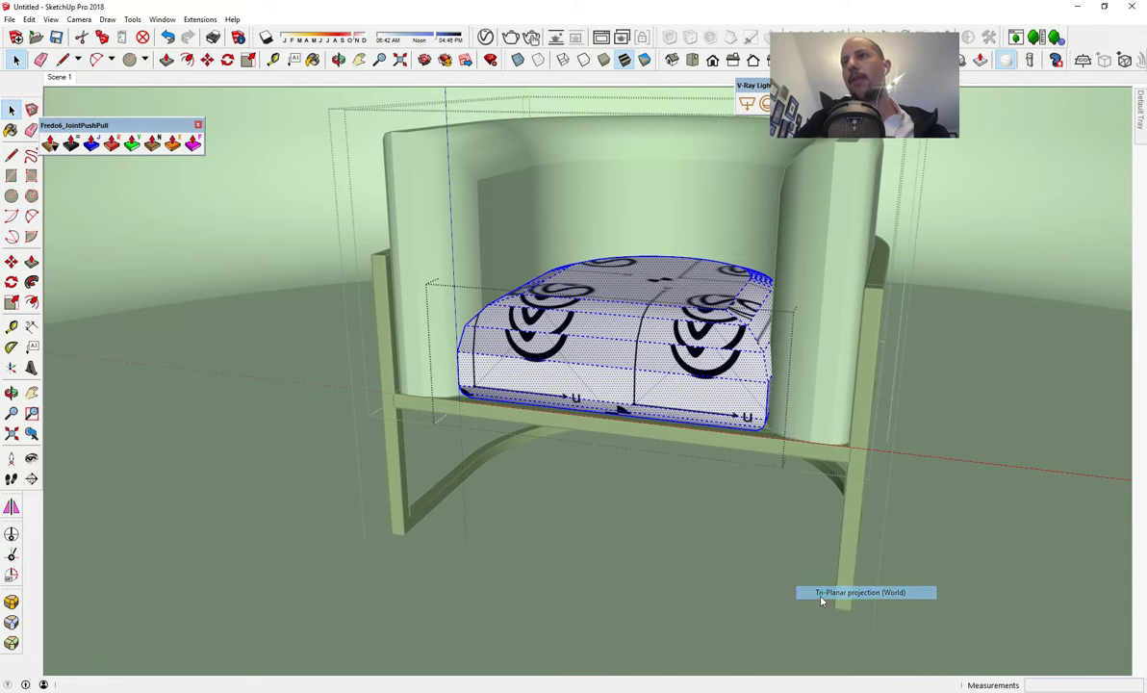
- Try the V-Ray Tri-Planar projection (Fit) on the seat cushion
{"action": "middle_click_drag", "start_coordinate": [807, 589], "coordinate": [695, 433]}
{"action": "right_click", "coordinate": [661, 406]}
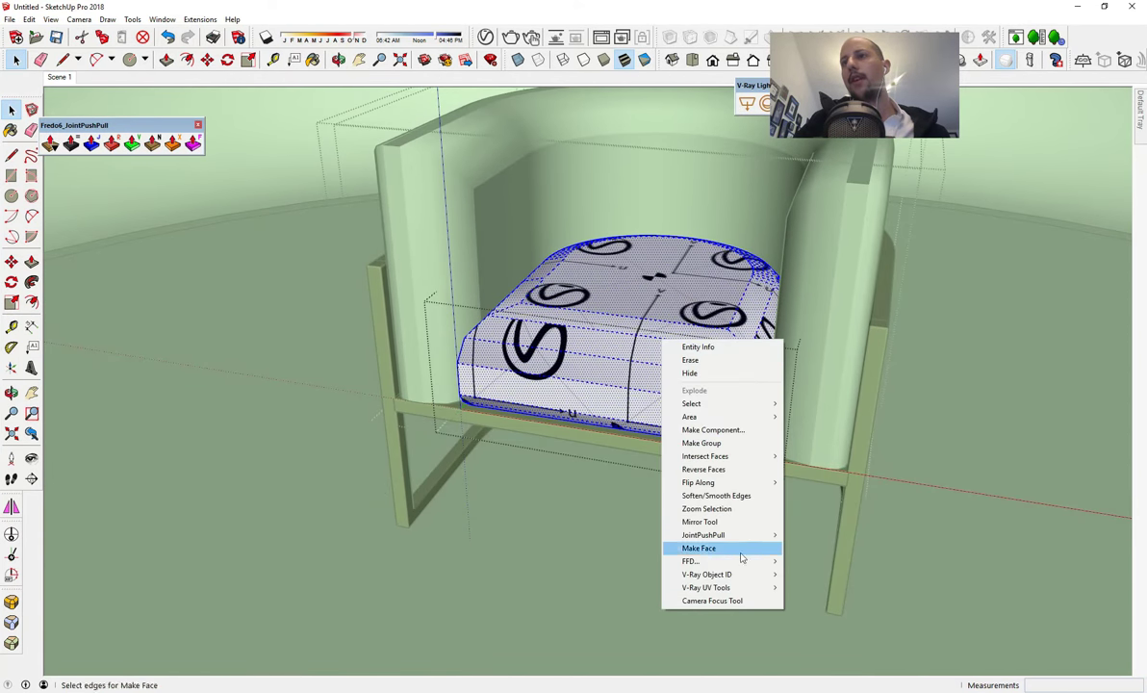
{"action": "mouse_move", "coordinate": [762, 591]}
{"action": "left_click", "coordinate": [833, 600]}
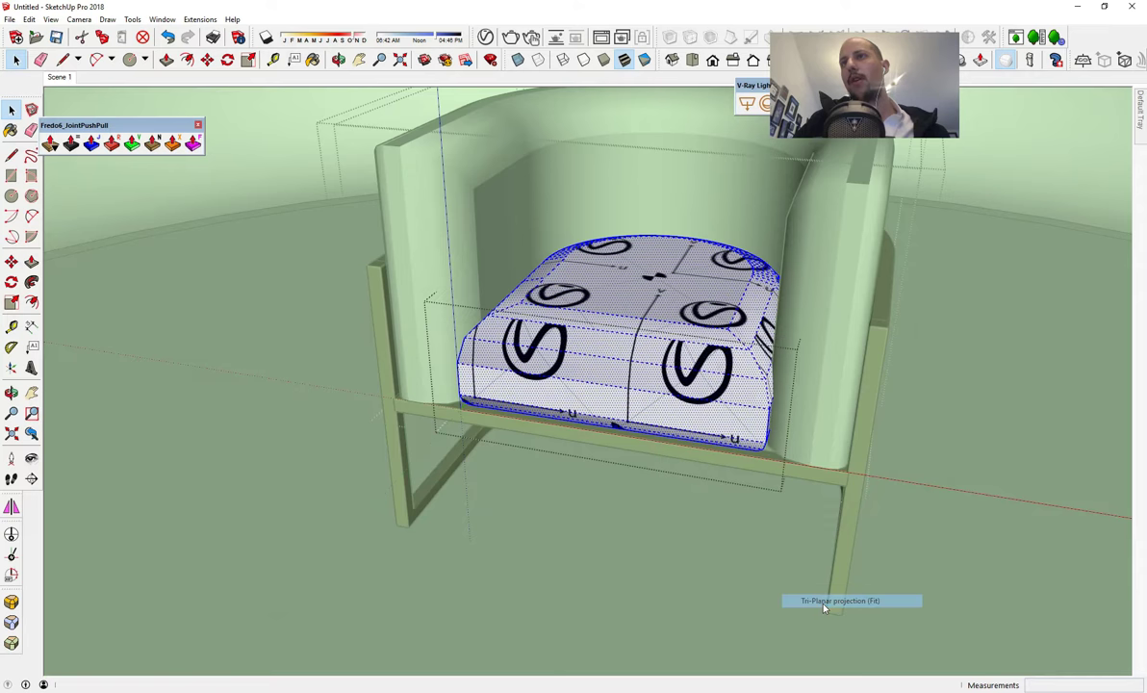
- Try the V-Ray Spherical projections, World and Fit, on the seat cushion
{"action": "right_click", "coordinate": [698, 378]}
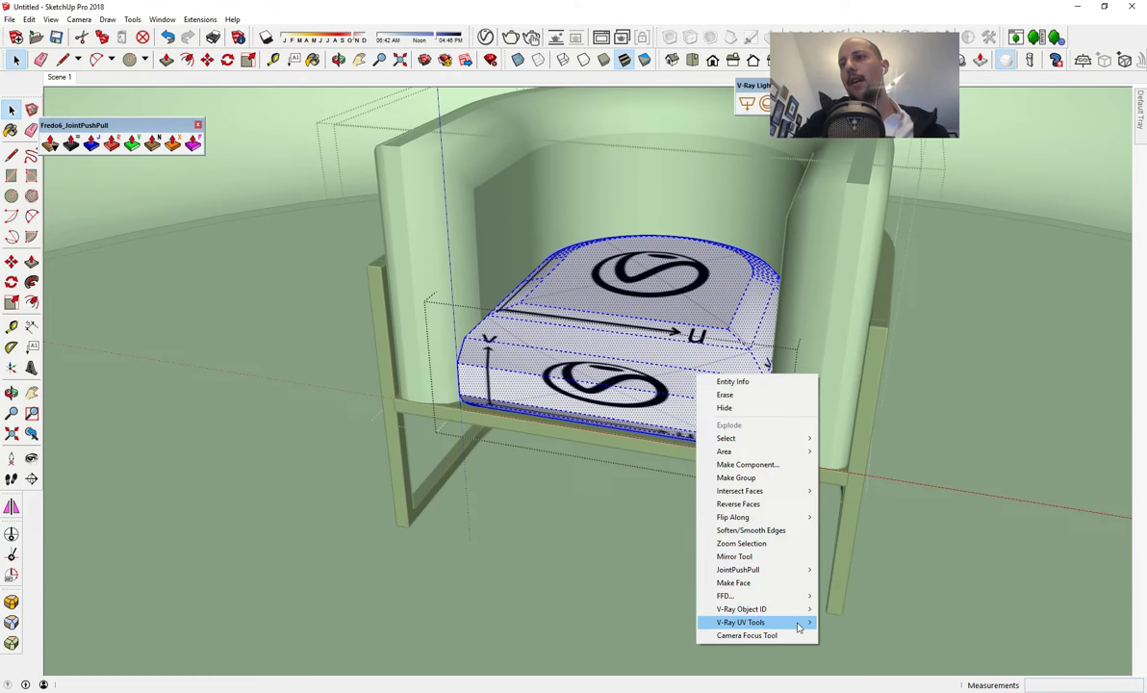
{"action": "mouse_move", "coordinate": [774, 622]}
{"action": "left_click", "coordinate": [883, 649]}
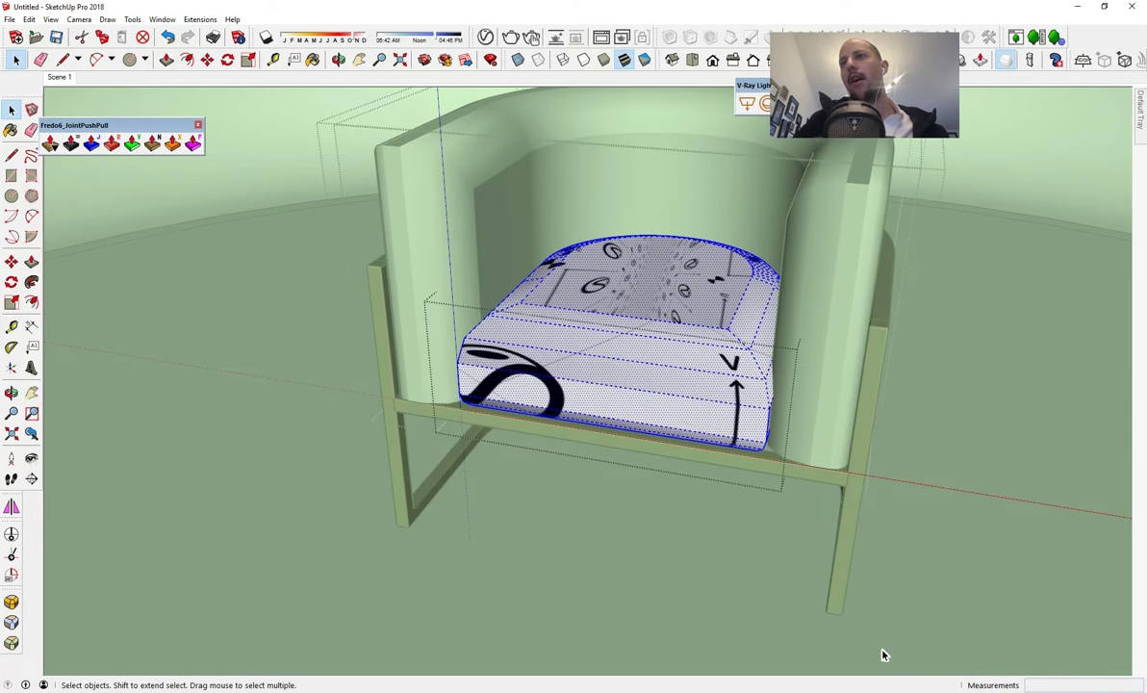
{"action": "right_click", "coordinate": [642, 353]}
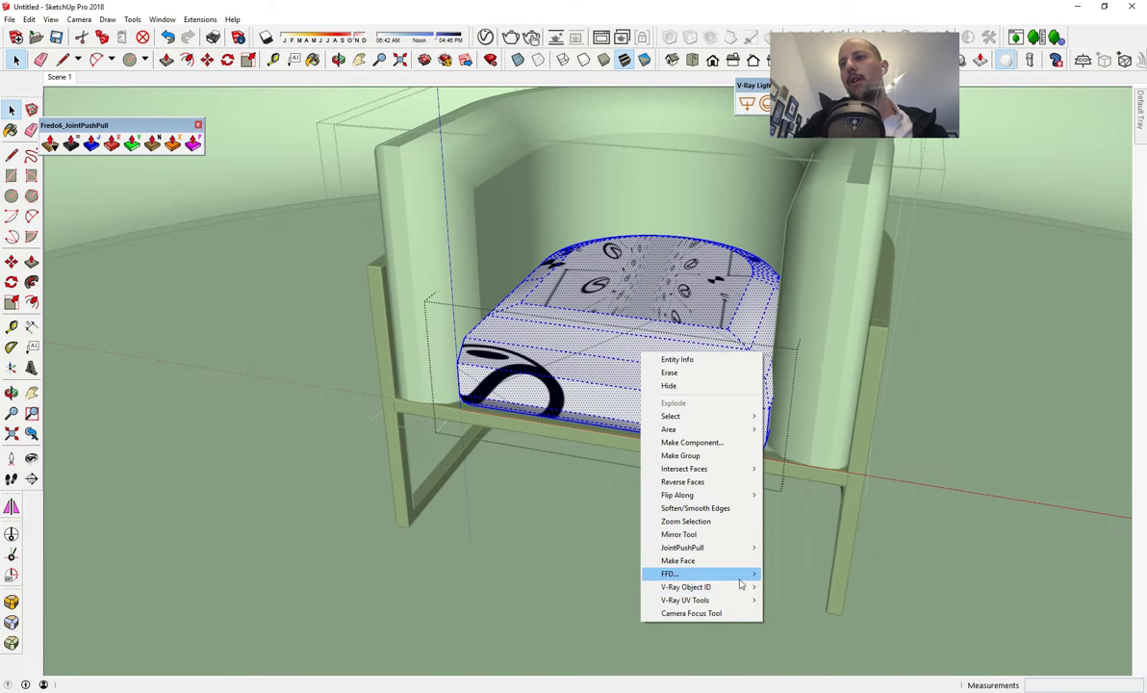
{"action": "mouse_move", "coordinate": [746, 600]}
{"action": "left_click", "coordinate": [838, 629]}
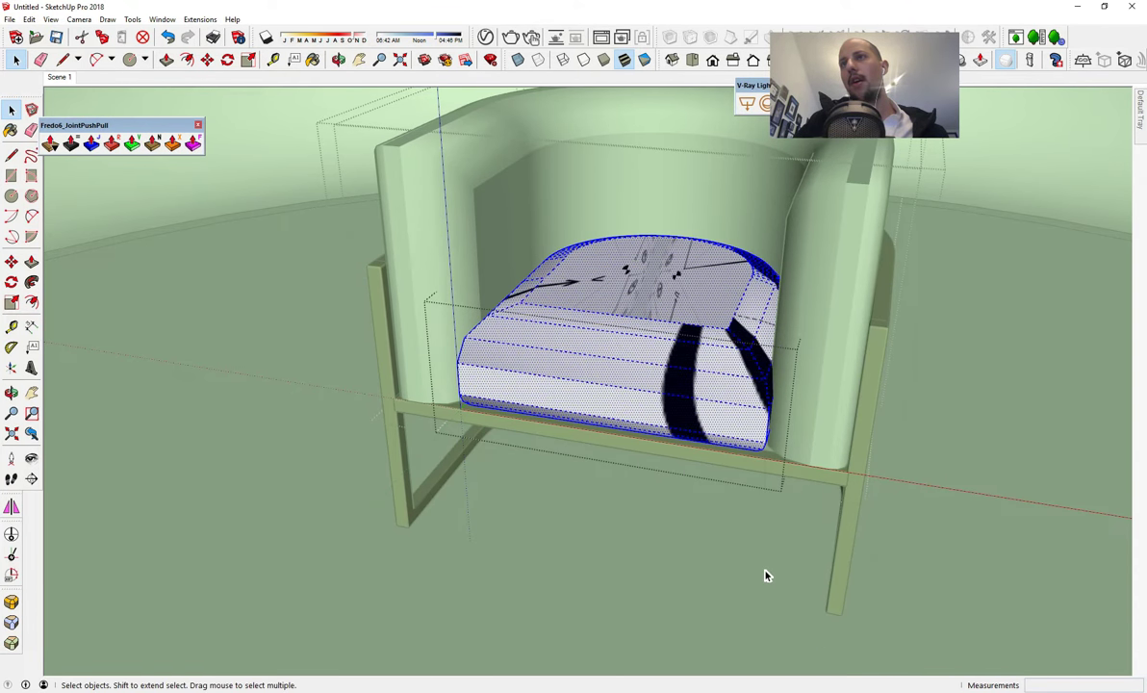
- Reapply Tri-Planar projection (World) to the seat cushion and give the barrel backrest the same projection
{"action": "right_click", "coordinate": [672, 382]}
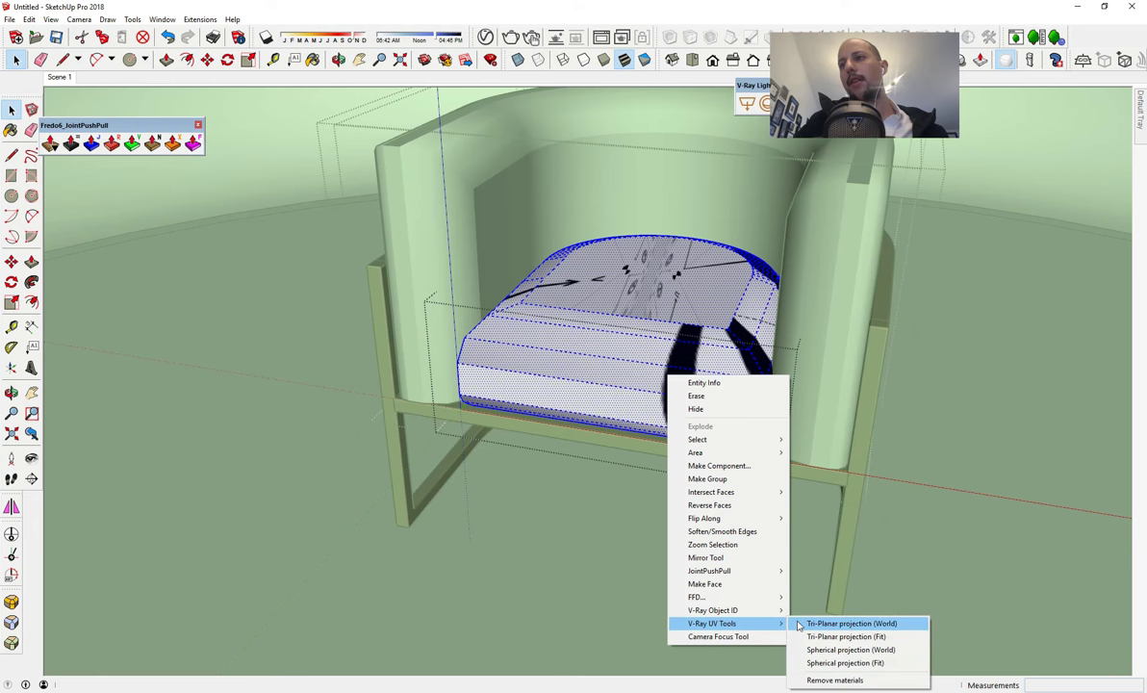
{"action": "left_click", "coordinate": [798, 624]}
{"action": "left_click", "coordinate": [797, 418]}
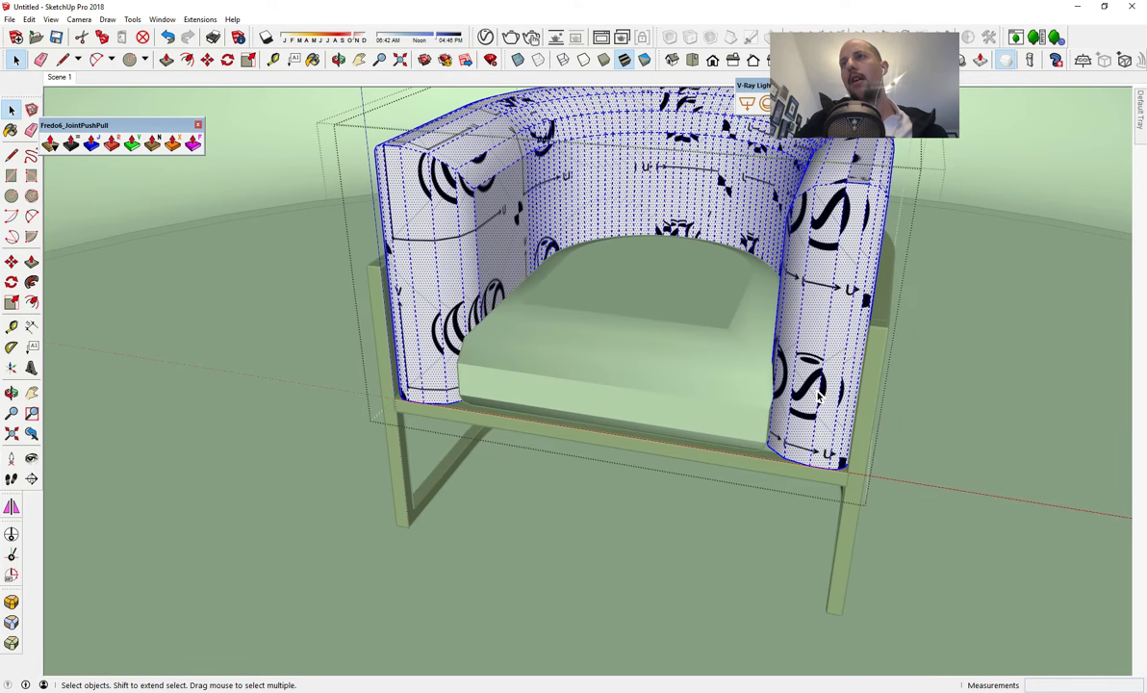
{"action": "right_click", "coordinate": [818, 393]}
{"action": "mouse_move", "coordinate": [895, 640]}
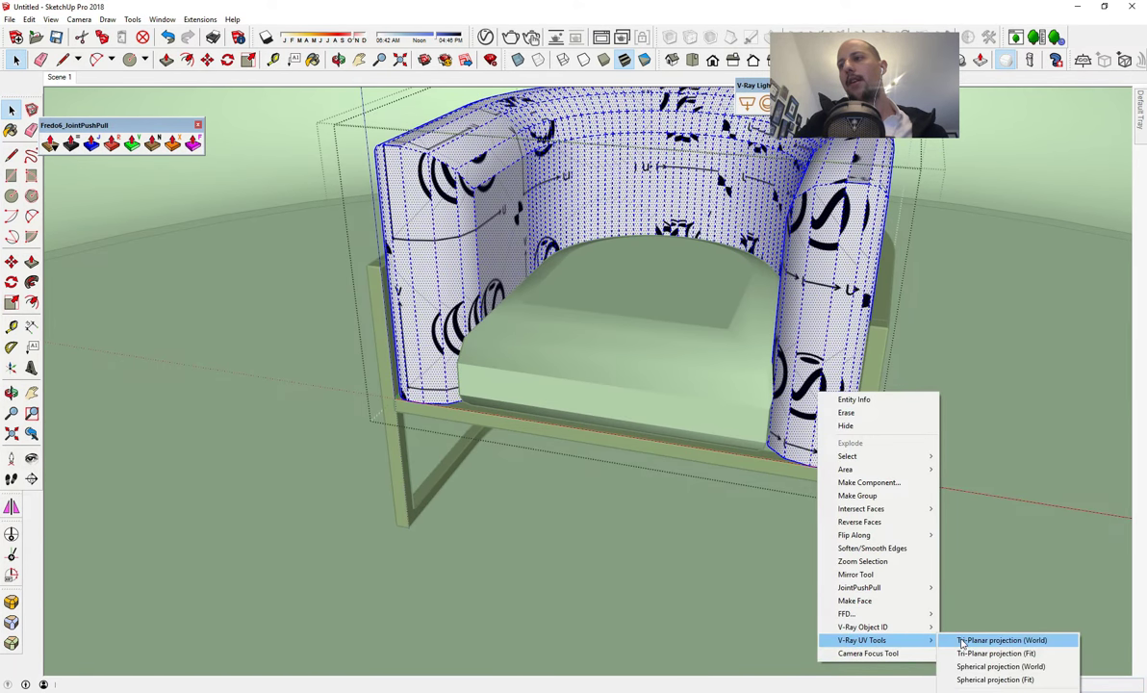
{"action": "left_click", "coordinate": [962, 641]}
{"action": "left_click", "coordinate": [979, 443]}
- Leave the chair group and restore the saved Scene 1 camera view
{"action": "middle_click_drag", "start_coordinate": [979, 444], "coordinate": [722, 276]}
{"action": "scroll", "coordinate": [888, 414], "scroll_direction": "down", "scroll_amount": 2}
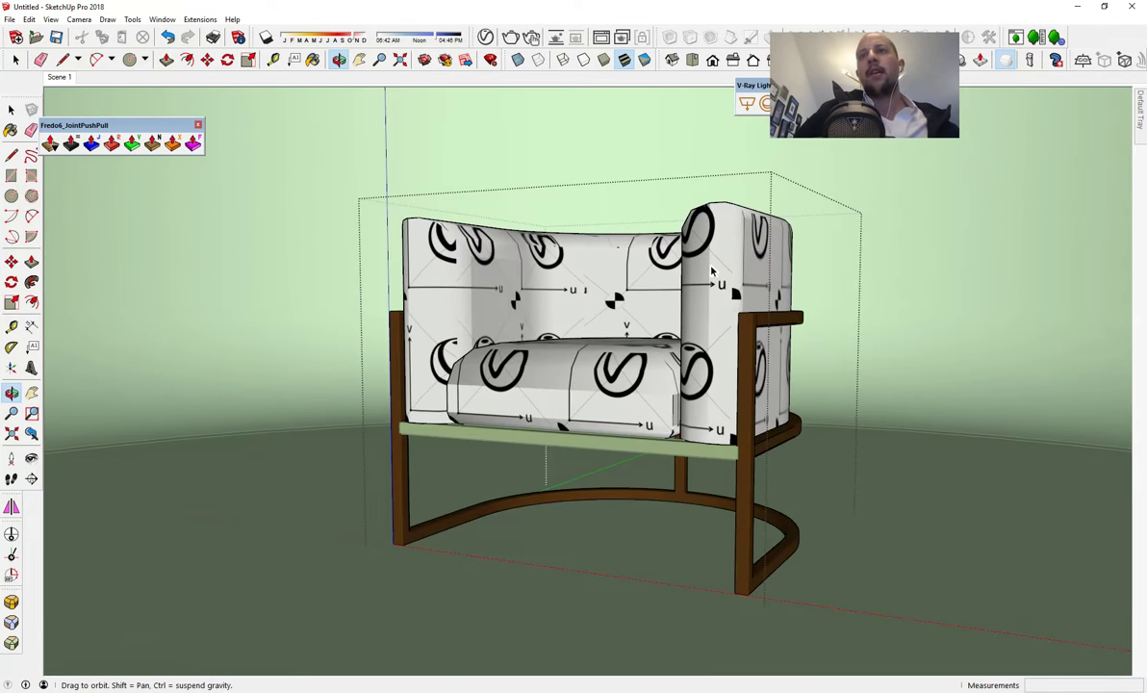
{"action": "left_click", "coordinate": [365, 141]}
{"action": "left_click", "coordinate": [59, 76]}
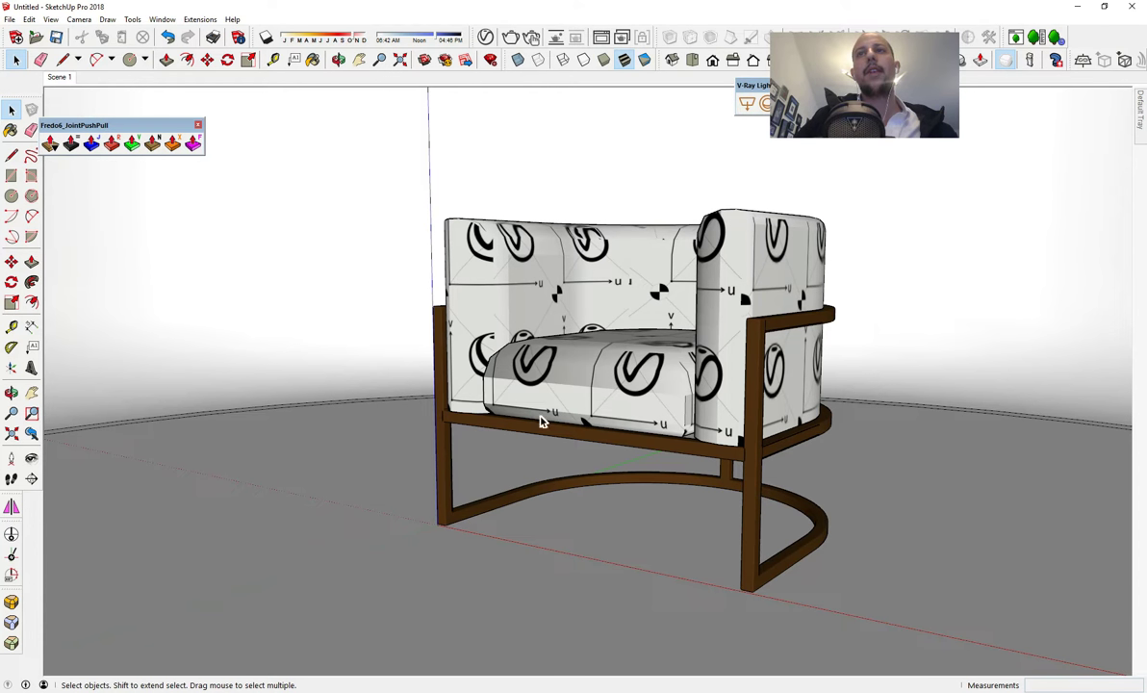
- Draw a V-Ray rectangle light on the backdrop floor beside the chair's arm
{"action": "middle_click_drag", "start_coordinate": [239, 387], "coordinate": [235, 458]}
{"action": "left_click", "coordinate": [746, 103]}
{"action": "scroll", "coordinate": [244, 466], "scroll_direction": "down", "scroll_amount": 2}
{"action": "left_click", "coordinate": [230, 390]}
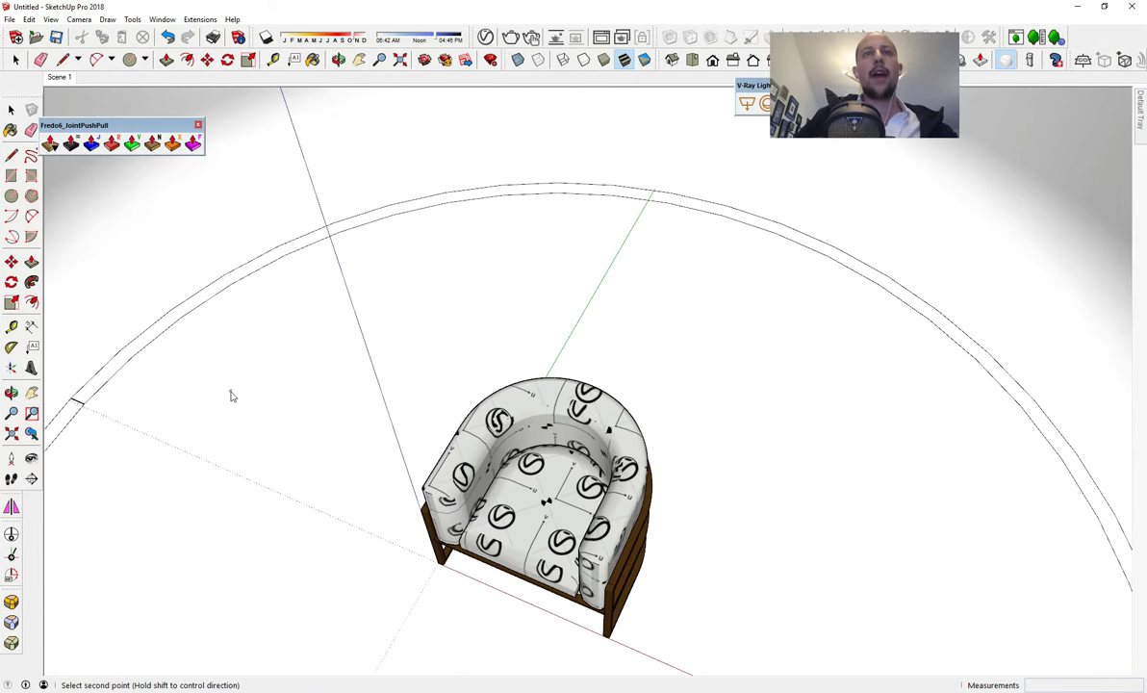
{"action": "left_click", "coordinate": [259, 657]}
- Move the rectangle light straight up along the blue axis so it hangs well above the chair
{"action": "middle_click_drag", "start_coordinate": [260, 550], "coordinate": [234, 279]}
{"action": "left_click", "coordinate": [12, 261]}
{"action": "middle_click_drag", "start_coordinate": [314, 362], "coordinate": [397, 432], "text": "shift"}
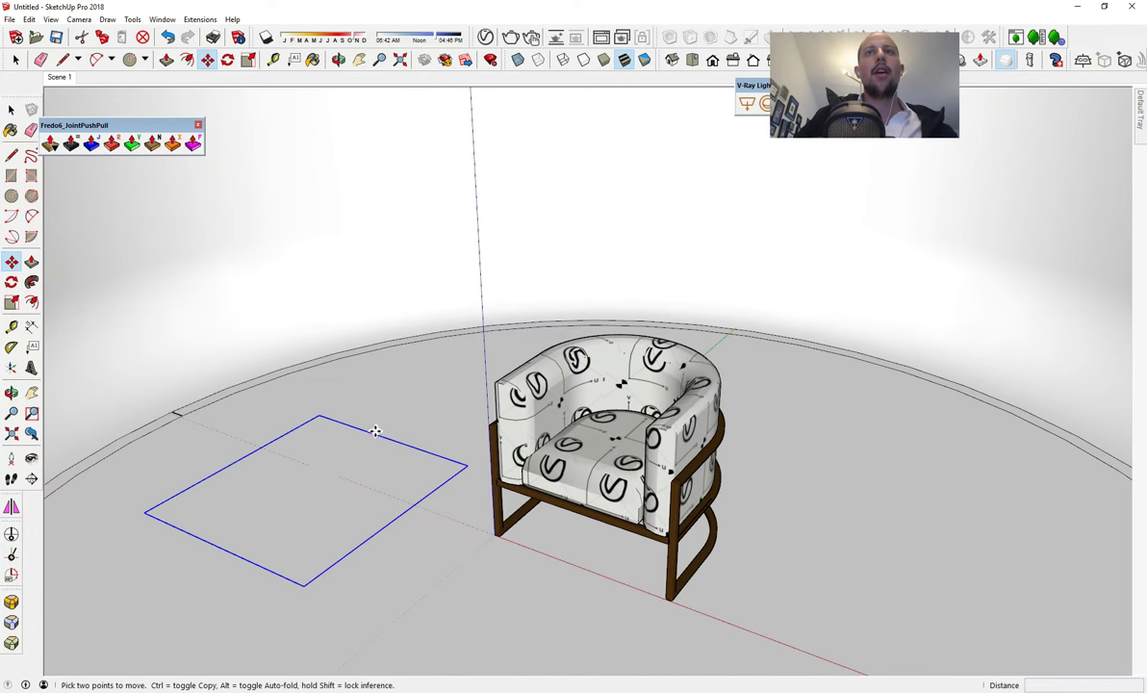
{"action": "left_click", "coordinate": [373, 434]}
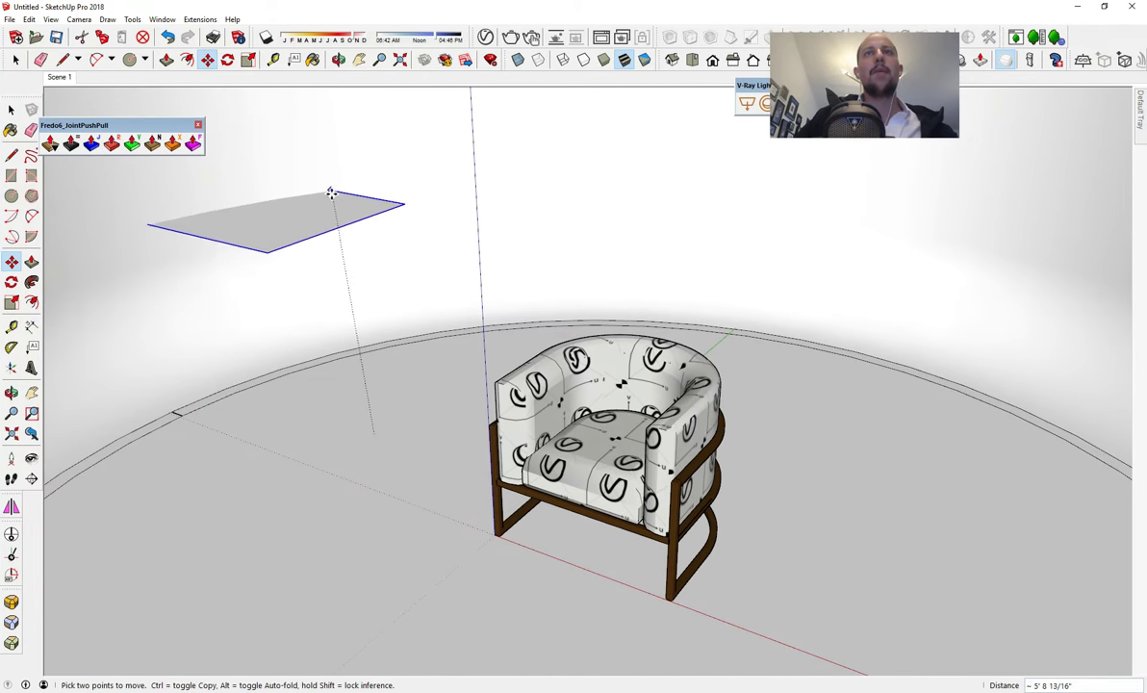
{"action": "left_click", "coordinate": [363, 95]}
{"action": "middle_click_drag", "start_coordinate": [332, 203], "coordinate": [746, 407], "text": "shift"}
{"action": "scroll", "coordinate": [883, 287], "scroll_direction": "up", "scroll_amount": 2}
{"action": "middle_click_drag", "start_coordinate": [886, 287], "coordinate": [614, 326], "text": "shift"}
{"action": "key", "text": "space"}
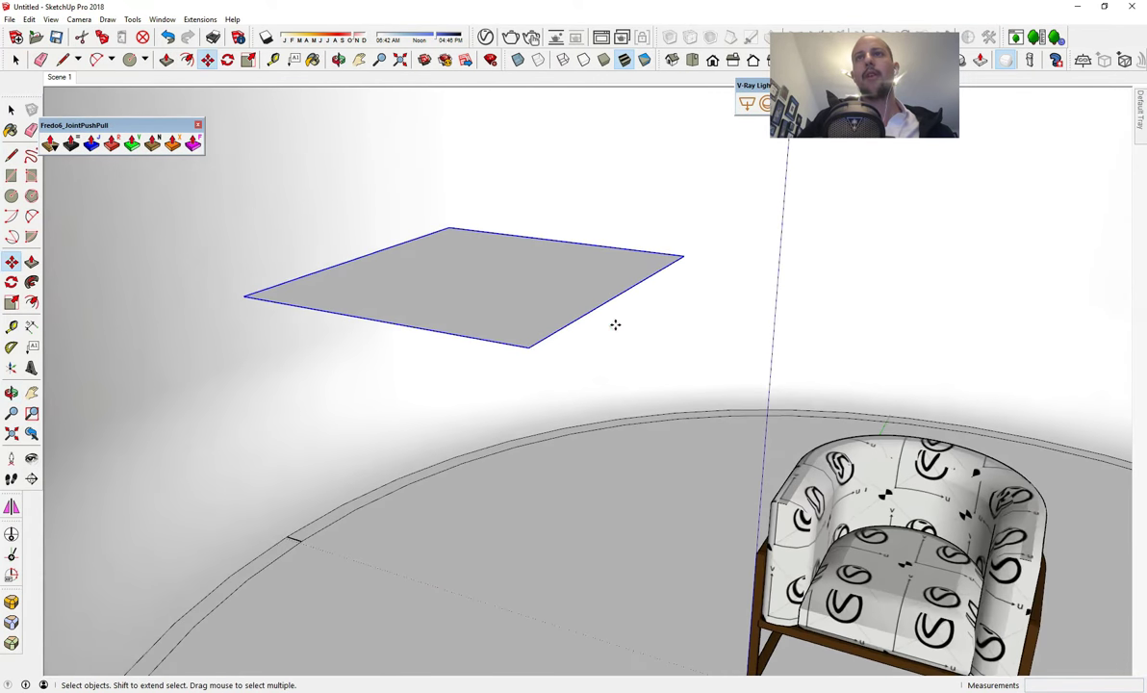
- Tilt the rectangle light about 130° so that it slants beside the chair
{"action": "scroll", "coordinate": [611, 324], "scroll_direction": "up", "scroll_amount": 3}
{"action": "left_click", "coordinate": [12, 261]}
{"action": "middle_click_drag", "start_coordinate": [422, 248], "coordinate": [544, 370]}
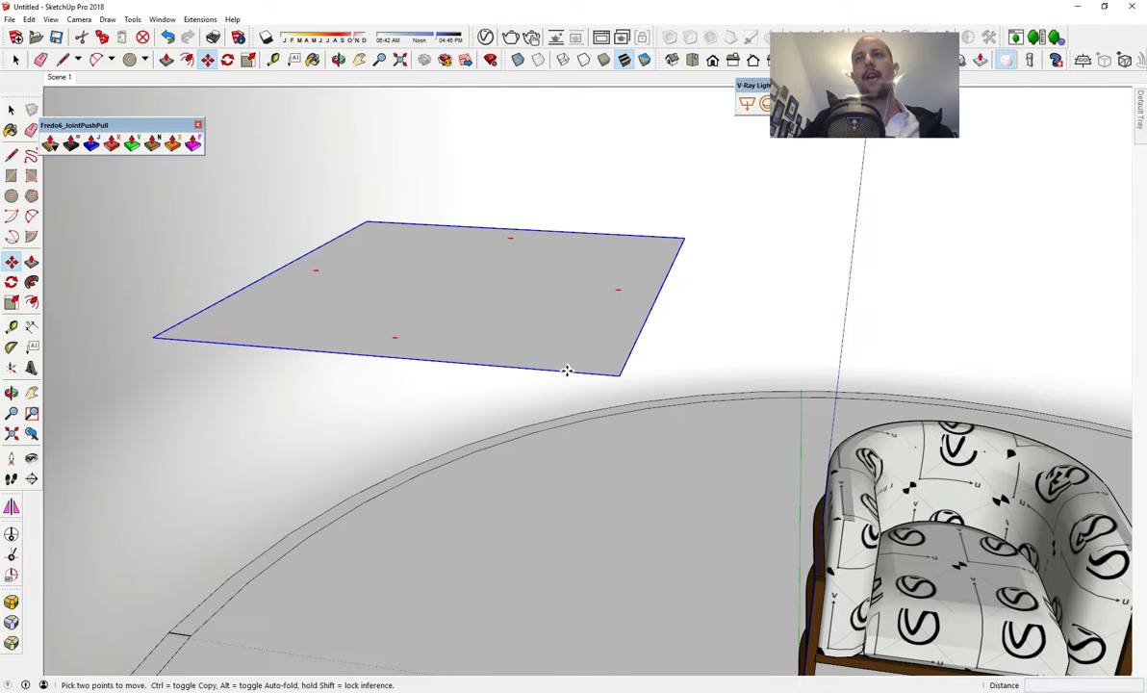
{"action": "left_click", "coordinate": [565, 368]}
{"action": "left_click", "coordinate": [566, 374]}
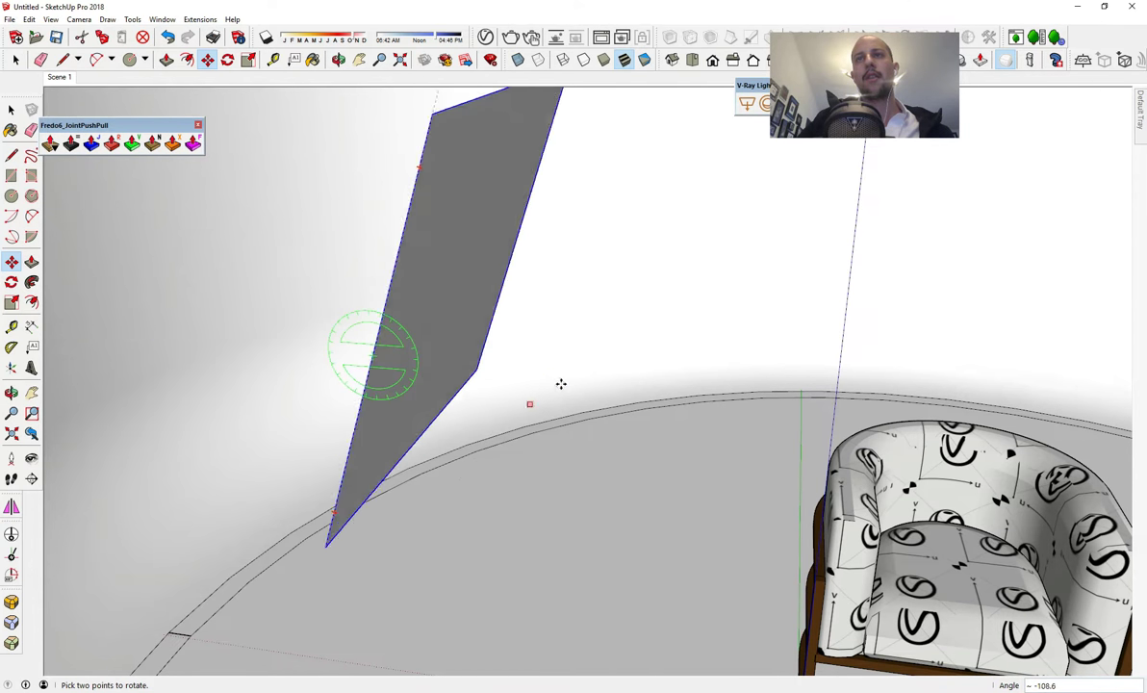
{"action": "left_click", "coordinate": [299, 441]}
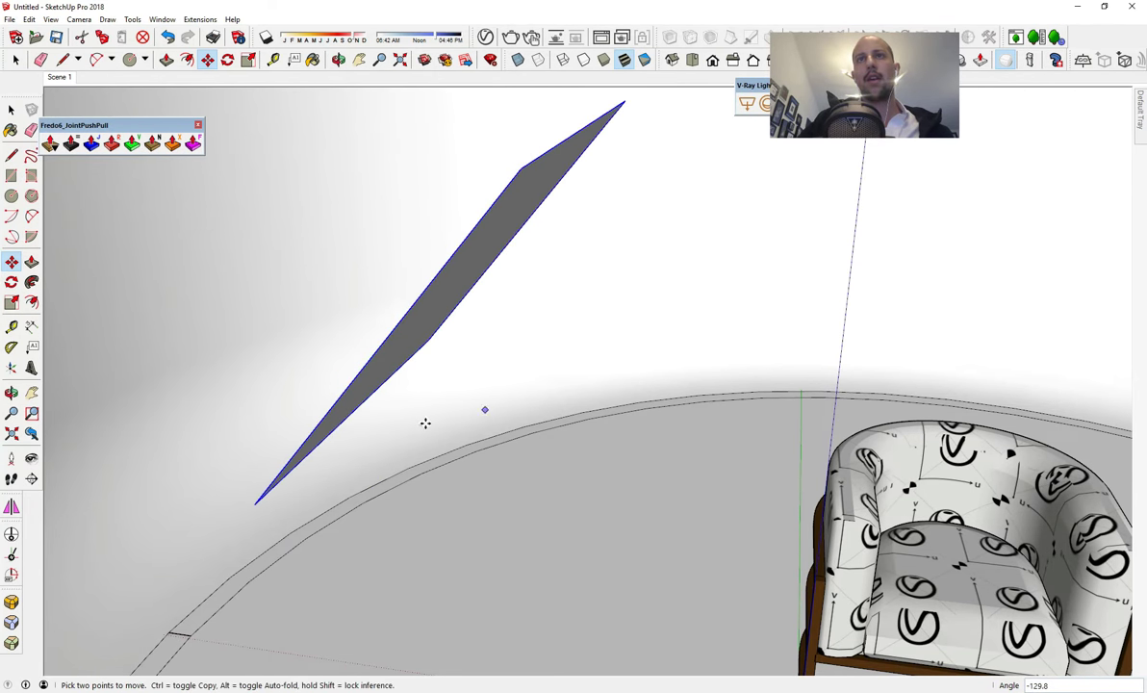
- Rotate-copy the tilted rectangle light around the front of the chair in 129.5° steps to make two copies
{"action": "middle_click_drag", "start_coordinate": [426, 422], "coordinate": [400, 425]}
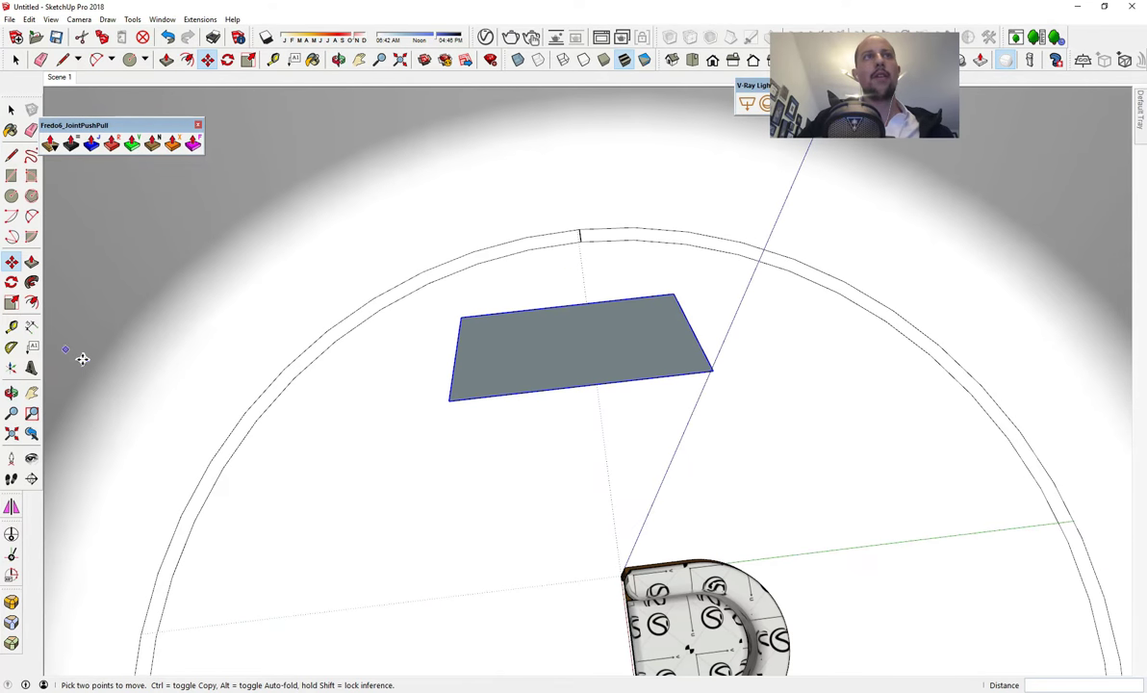
{"action": "left_click", "coordinate": [12, 282]}
{"action": "middle_click_drag", "start_coordinate": [452, 516], "coordinate": [618, 338], "text": "shift"}
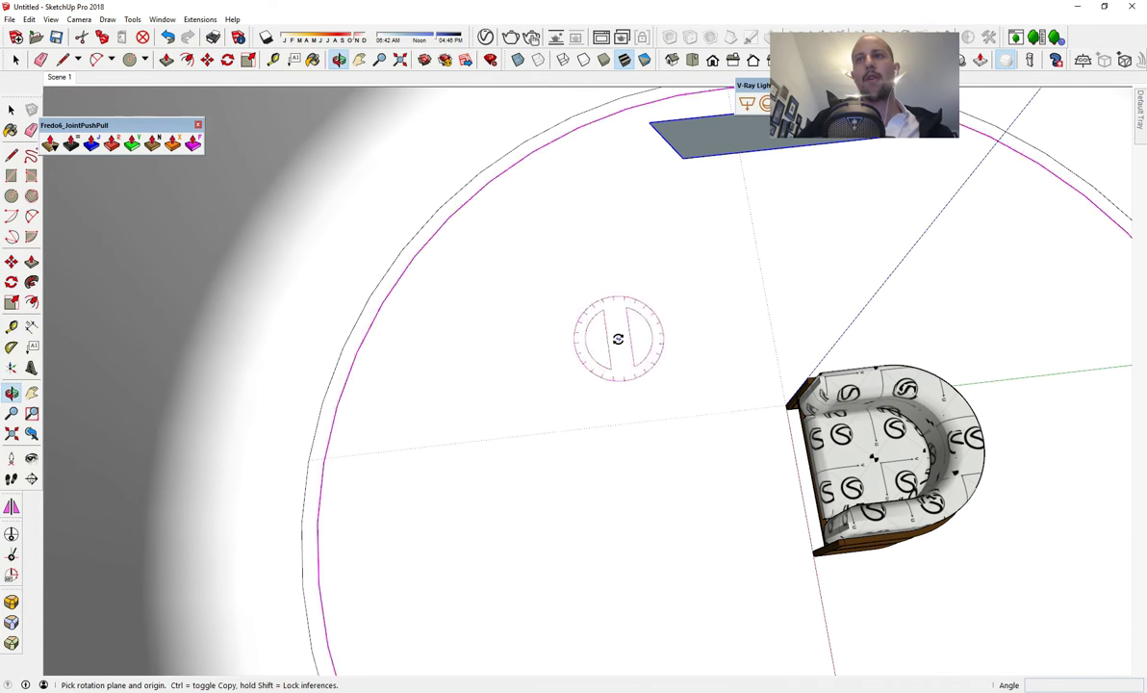
{"action": "left_click", "coordinate": [799, 473]}
{"action": "left_click", "coordinate": [773, 309]}
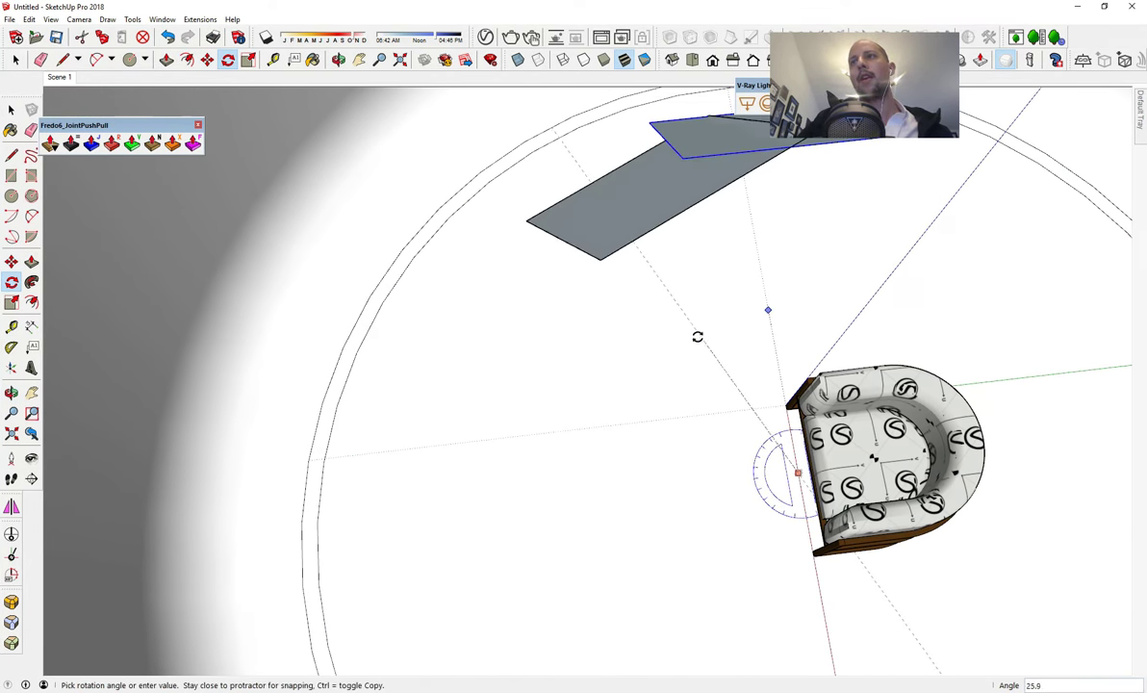
{"action": "key", "text": "ctrl"}
{"action": "scroll", "coordinate": [643, 537], "scroll_direction": "down", "scroll_amount": 1}
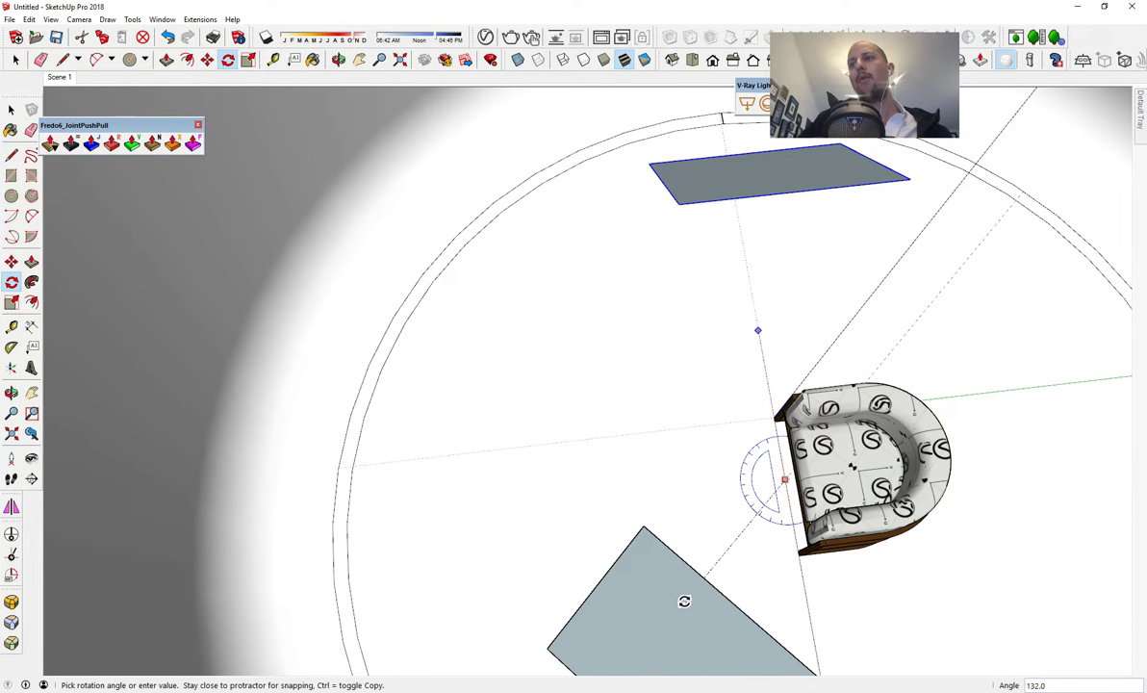
{"action": "left_click", "coordinate": [683, 592]}
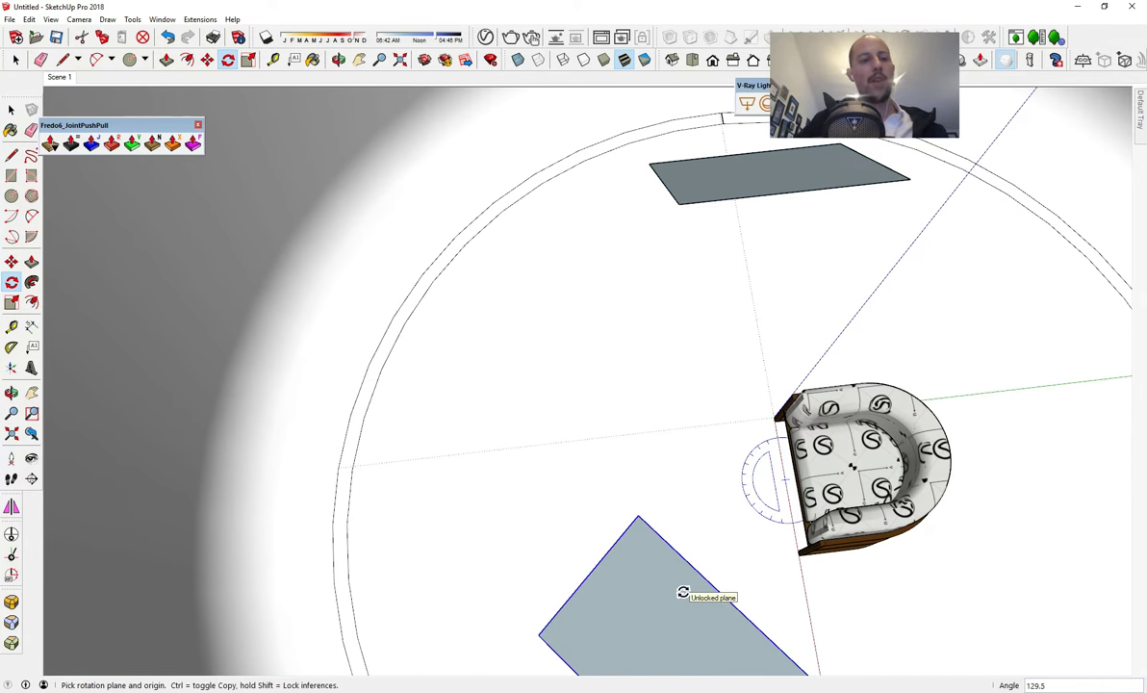
{"action": "key", "text": "Return"}
- Select the original rectangle light together with the copy in front of the chair and make them unique
{"action": "scroll", "coordinate": [686, 591], "scroll_direction": "down", "scroll_amount": 1}
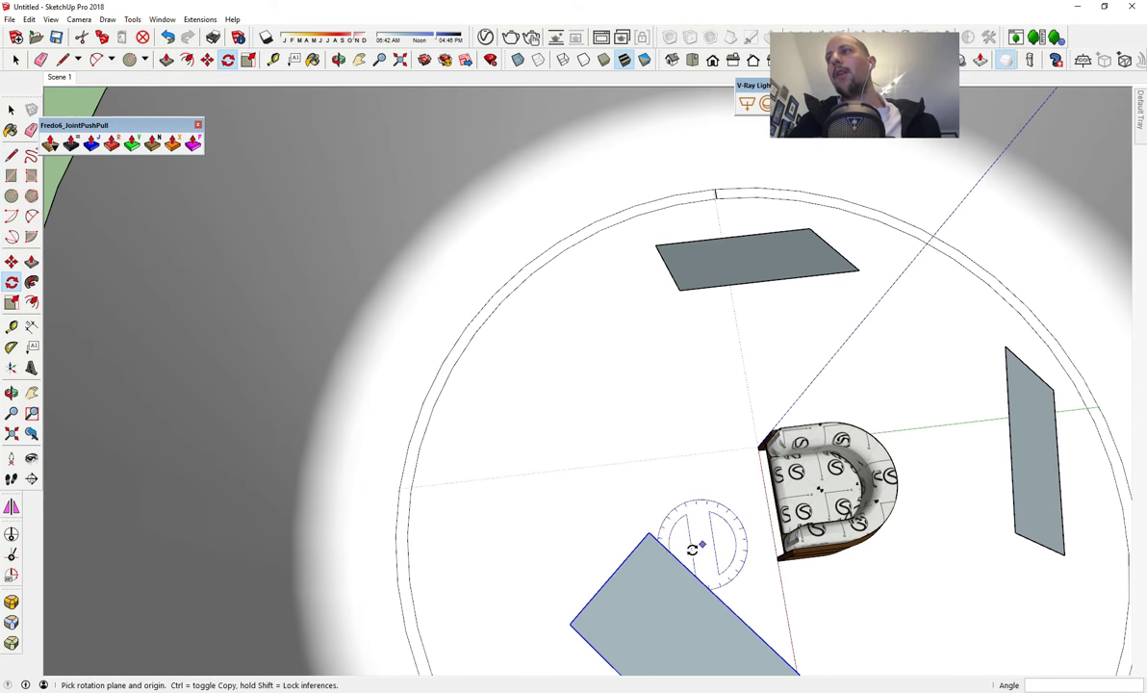
{"action": "middle_click_drag", "start_coordinate": [966, 572], "coordinate": [836, 411]}
{"action": "key", "text": "space"}
{"action": "left_click", "coordinate": [640, 220]}
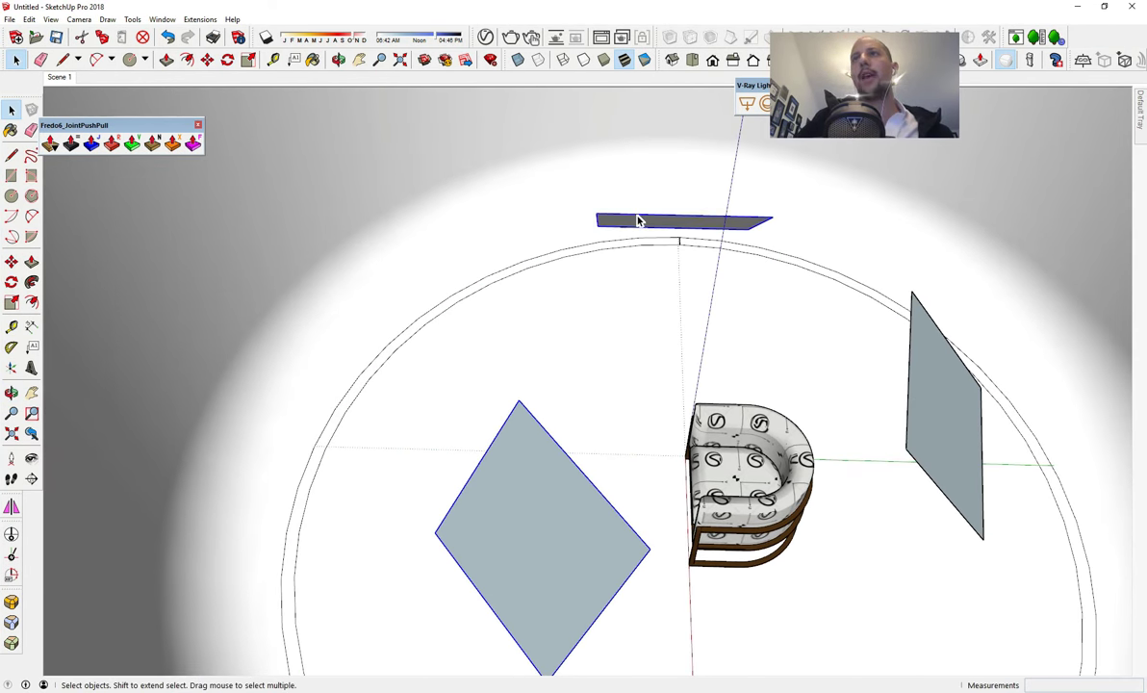
{"action": "right_click", "coordinate": [640, 219]}
{"action": "left_click", "coordinate": [674, 296]}
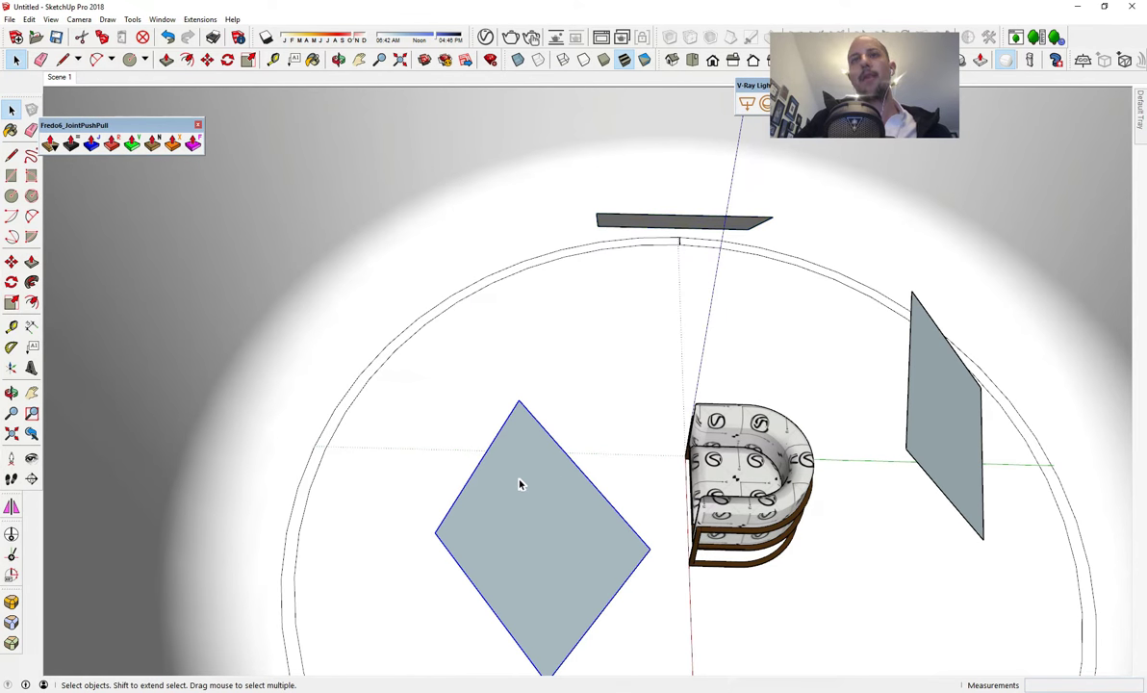
- Try scaling the light in front of the chair down about its centre, and undo the scaling
{"action": "left_click", "coordinate": [10, 303]}
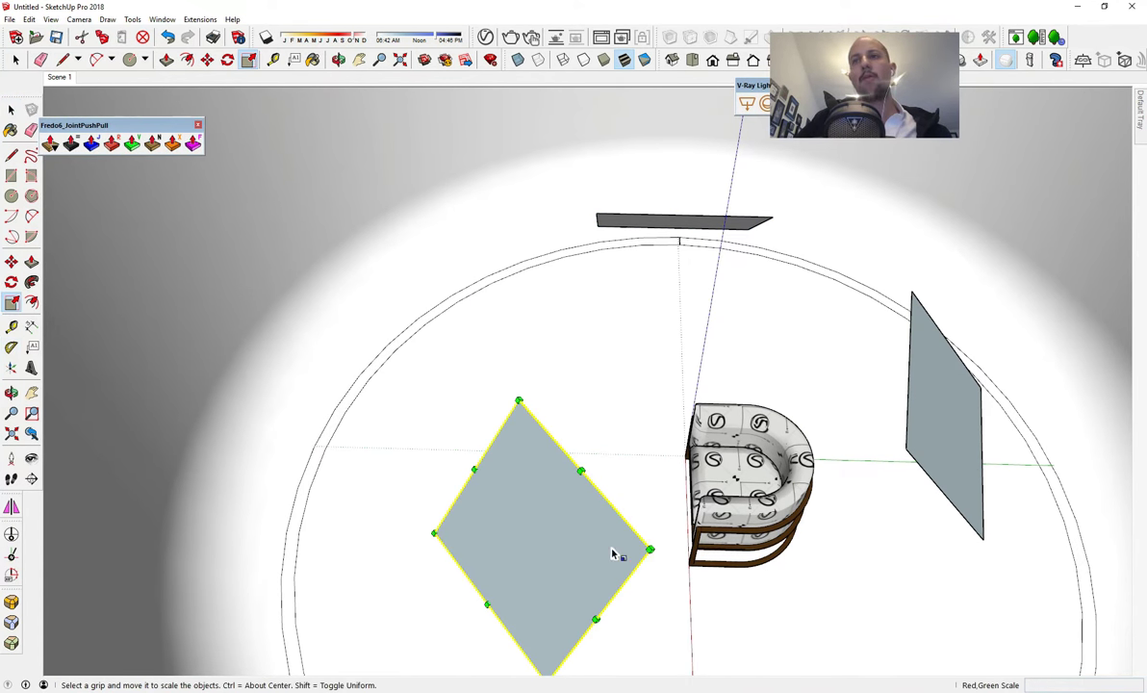
{"action": "left_click", "coordinate": [652, 547]}
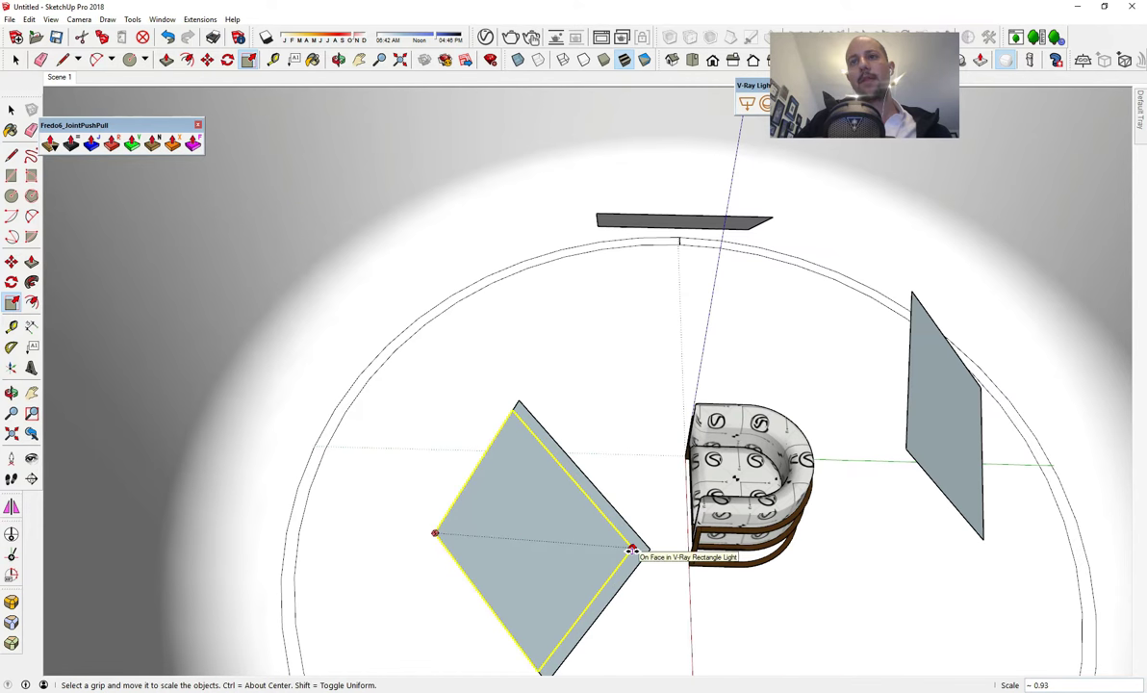
{"action": "key", "text": "ctrl"}
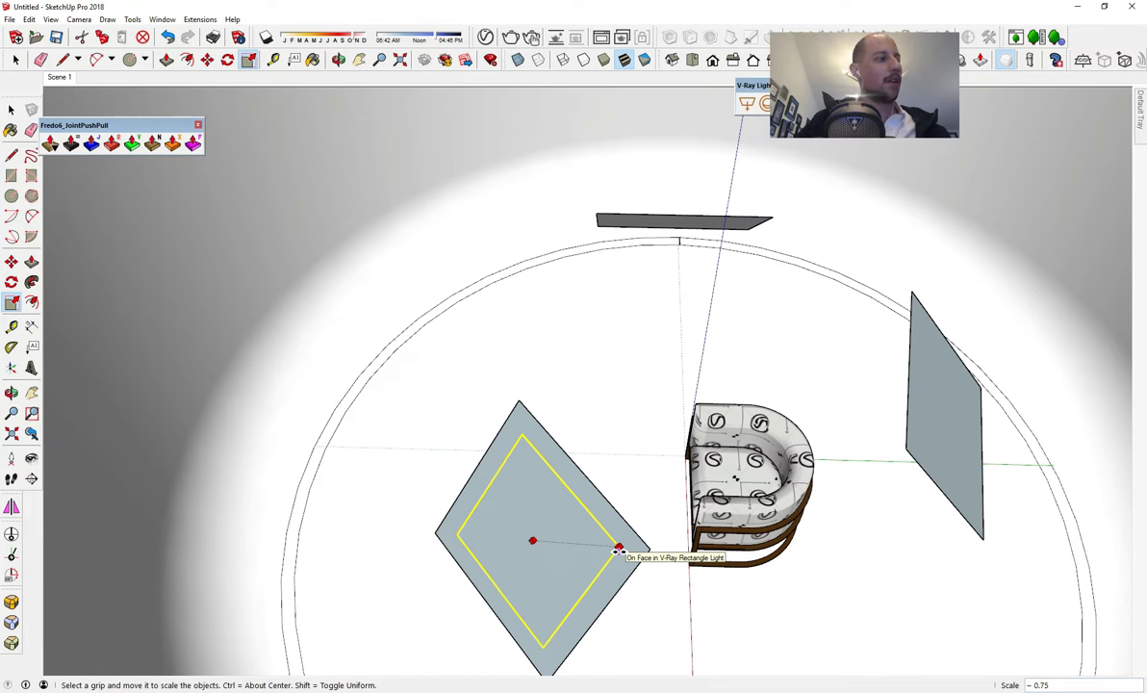
{"action": "left_click", "coordinate": [609, 549]}
{"action": "key", "text": "ctrl+z"}
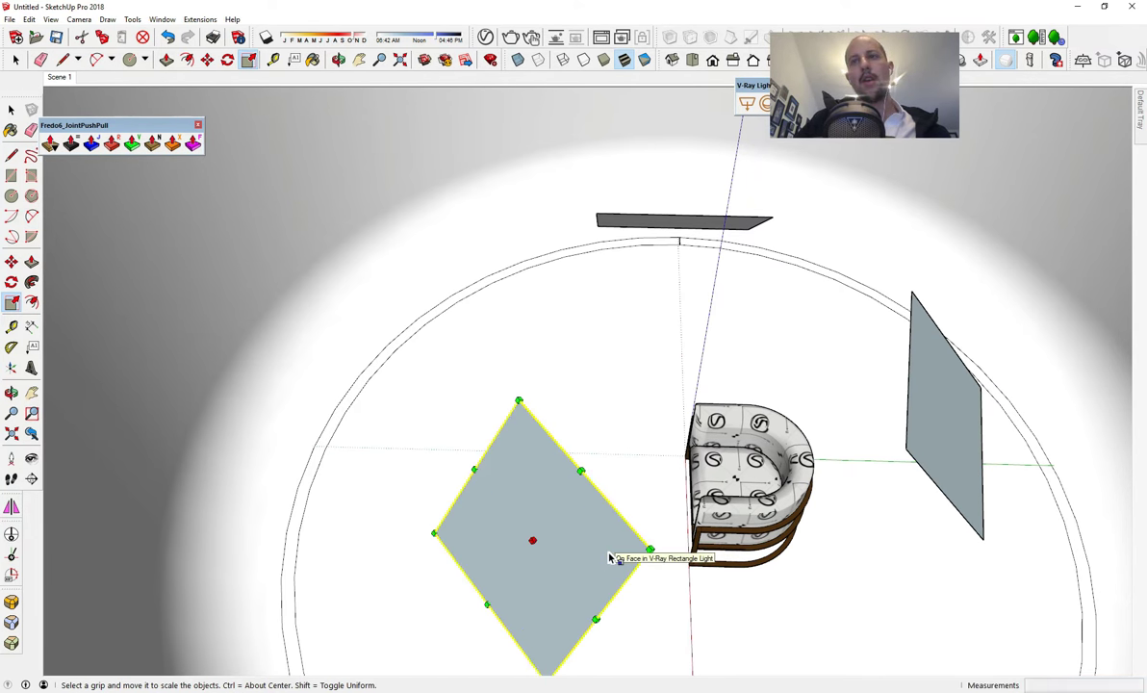
{"action": "key", "text": "space"}
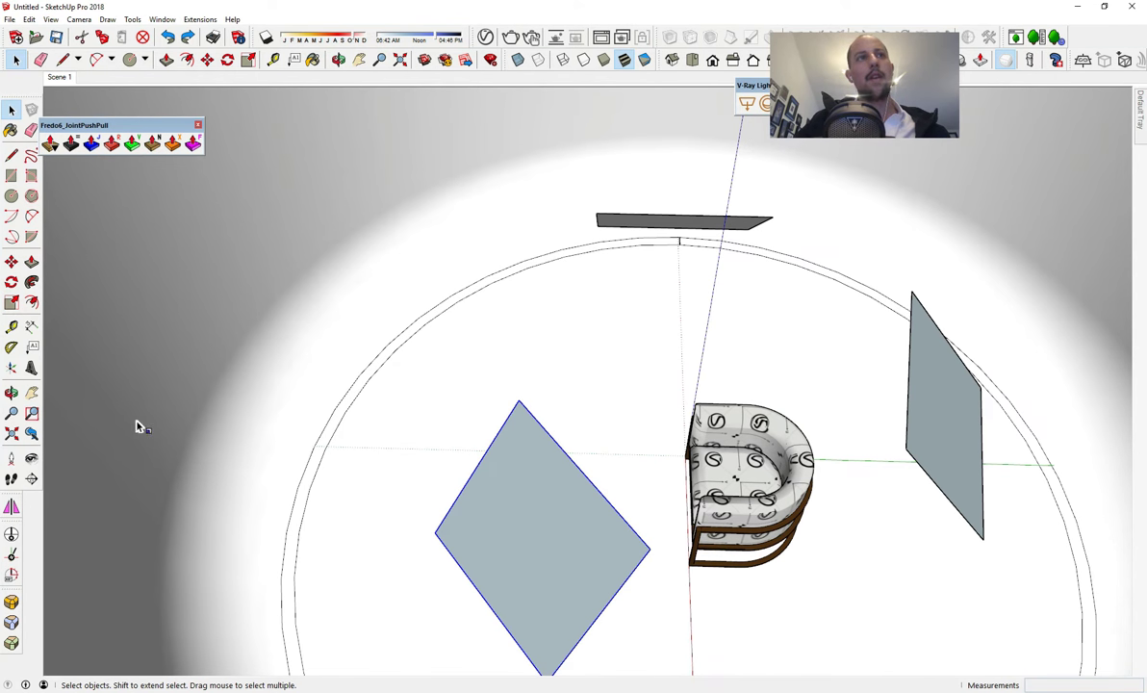
- Scale the front light to about 0.73 from a corner and delete this scaled piece from the overlapping pair
{"action": "left_click", "coordinate": [12, 302]}
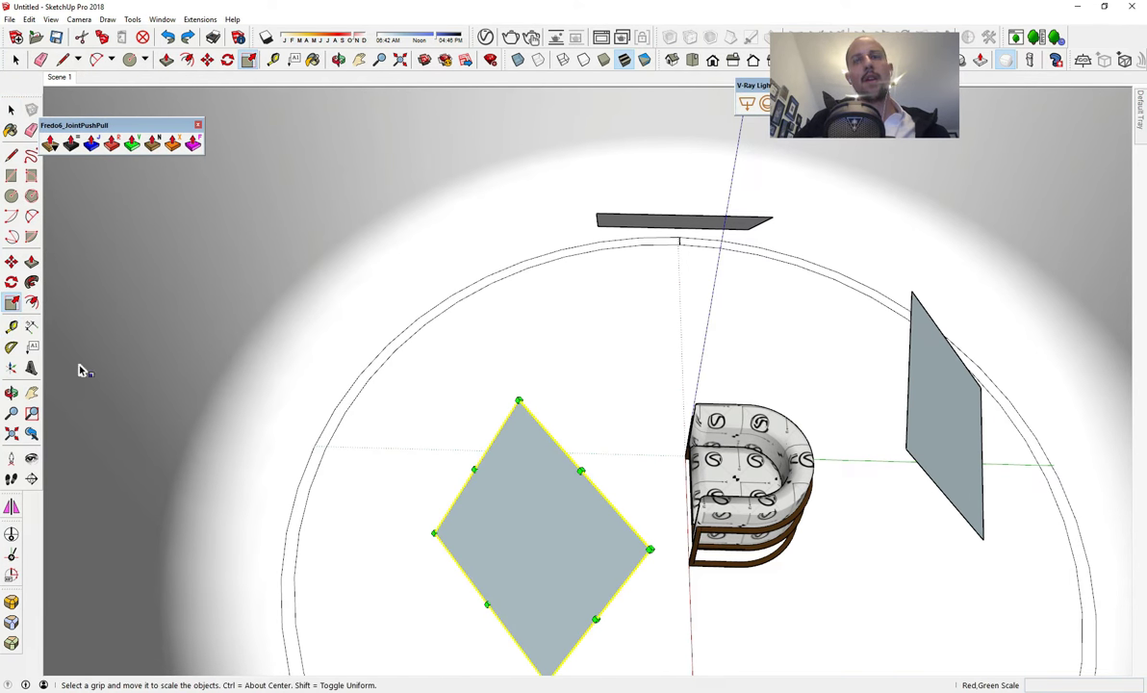
{"action": "left_click_drag", "start_coordinate": [650, 548], "coordinate": [589, 553]}
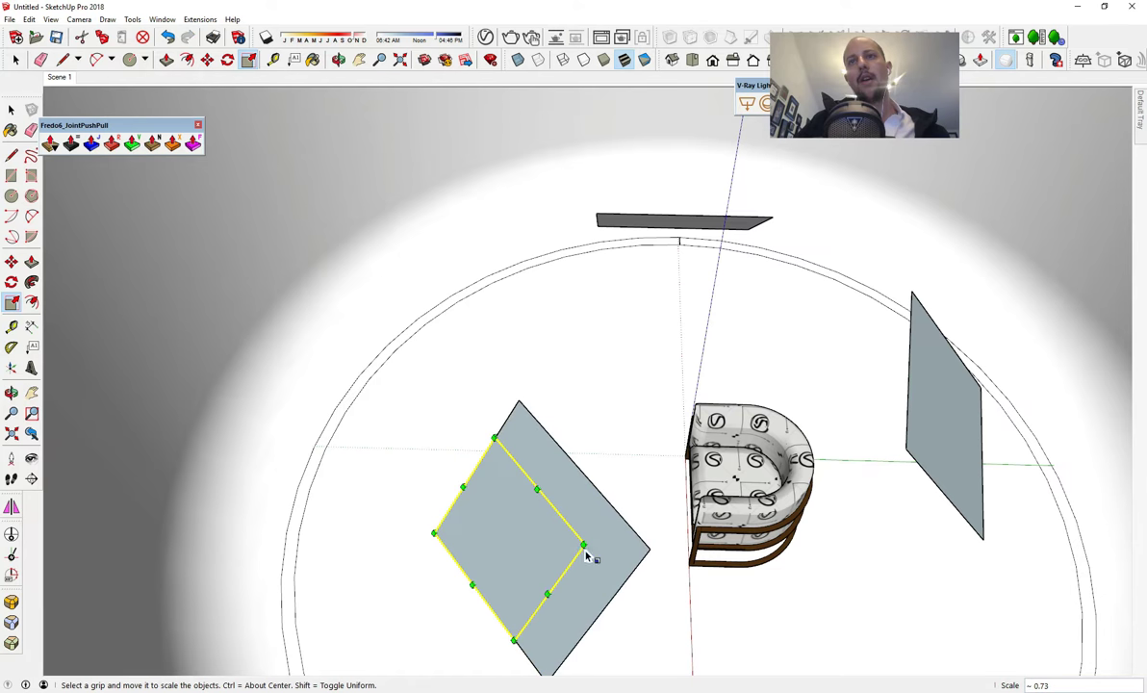
{"action": "middle_click_drag", "start_coordinate": [589, 553], "coordinate": [517, 563]}
{"action": "key", "text": "space"}
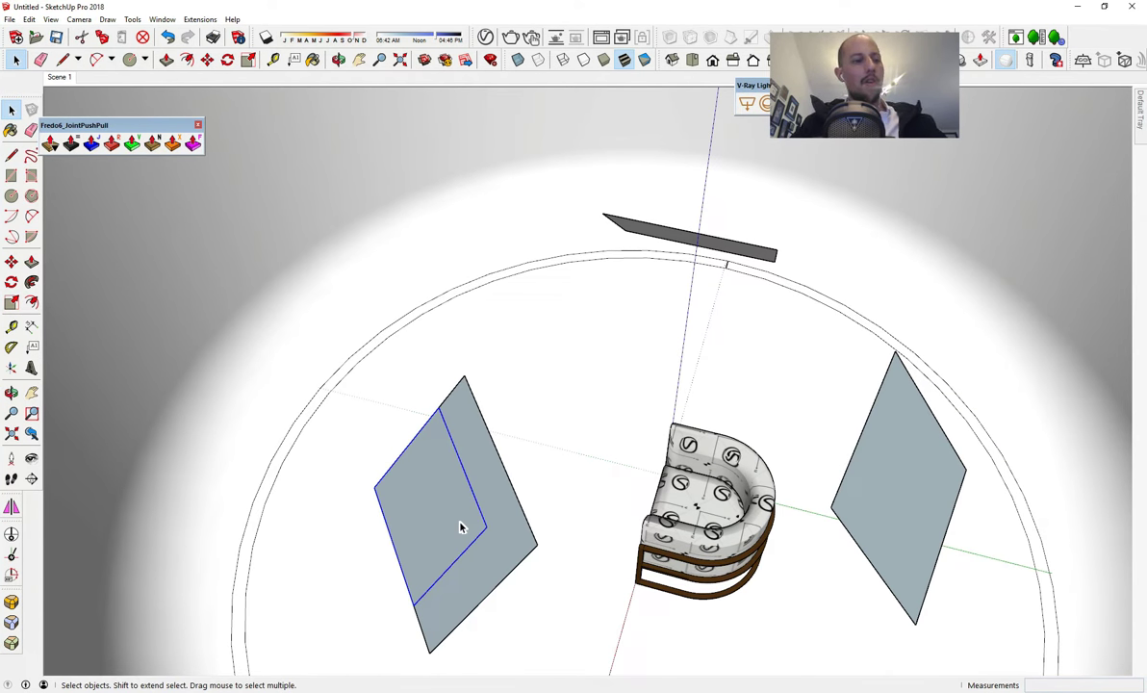
{"action": "key", "text": "Delete"}
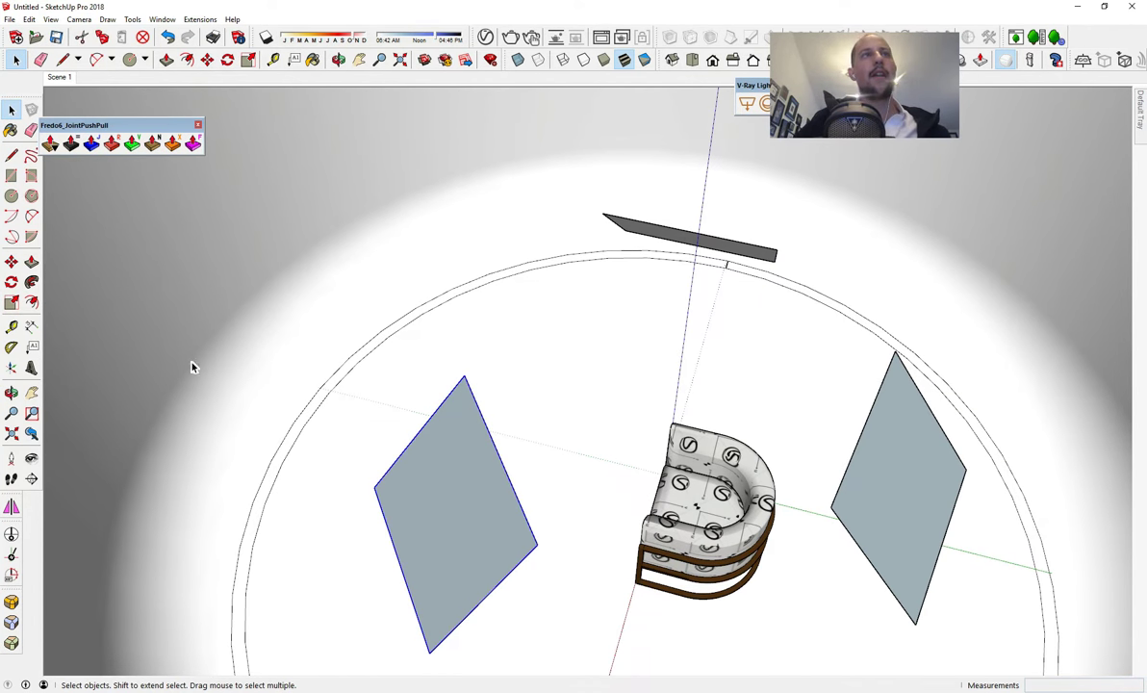
- Scale the remaining front light down uniformly from its corner nearest the chair
{"action": "left_click", "coordinate": [12, 302]}
{"action": "left_click_drag", "start_coordinate": [535, 544], "coordinate": [488, 532]}
{"action": "key", "text": "space"}
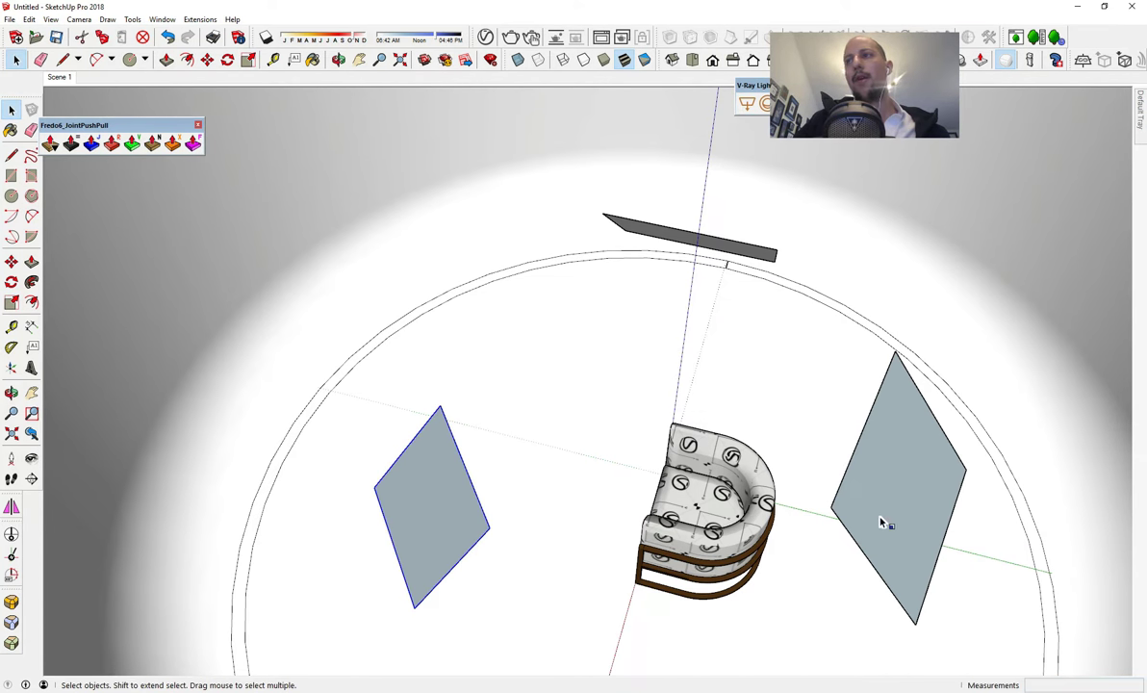
- Lower the rectangle light behind the chair's back along the blue axis
{"action": "middle_click_drag", "start_coordinate": [910, 518], "coordinate": [866, 317]}
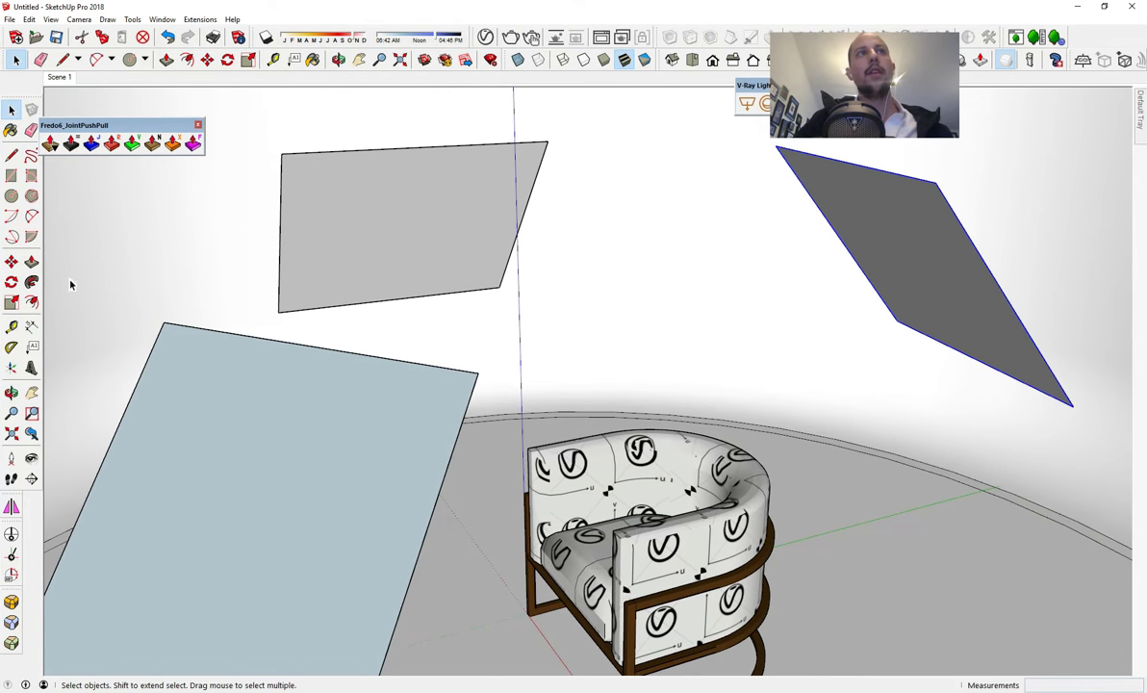
{"action": "key", "text": "m"}
{"action": "left_click_drag", "start_coordinate": [1044, 190], "coordinate": [1032, 291]}
{"action": "key", "text": "space"}
- Rotate the rectangle light beyond the far arm around the chair by a little over 20° toward the open front
{"action": "middle_click_drag", "start_coordinate": [436, 190], "coordinate": [526, 400]}
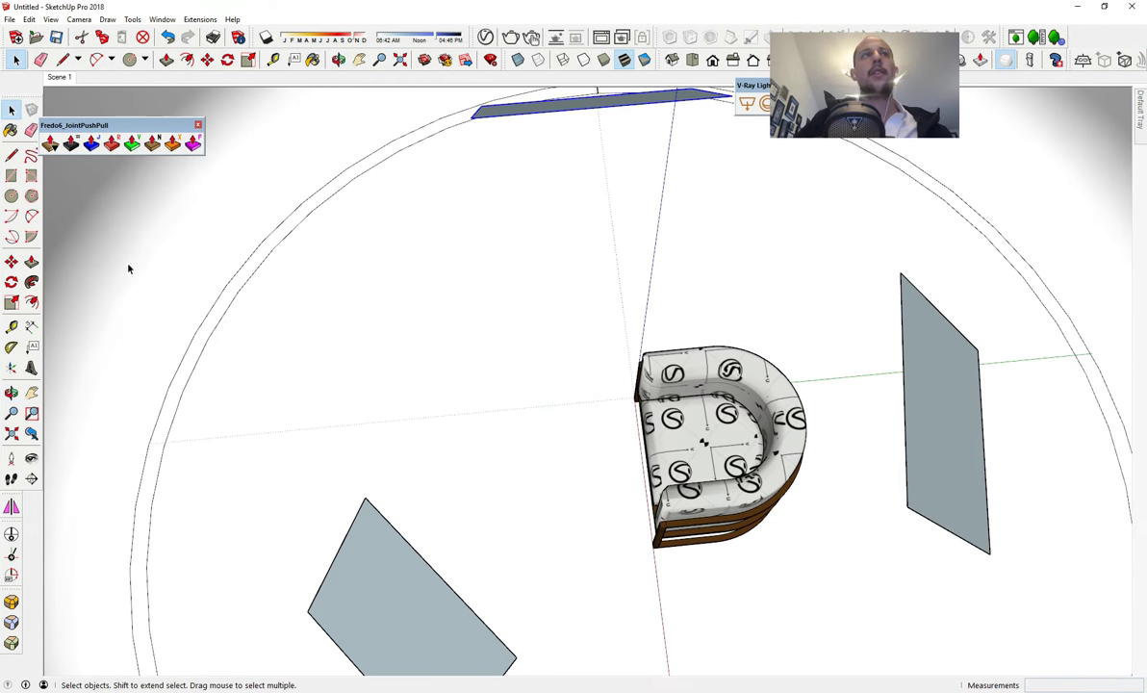
{"action": "key", "text": "q"}
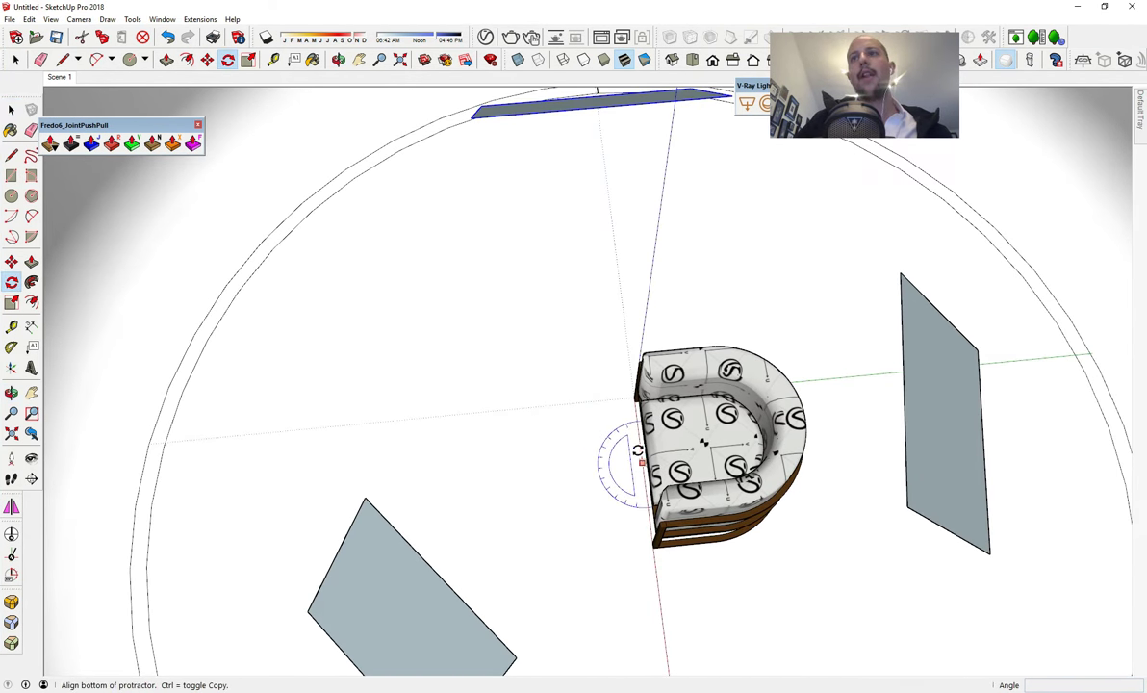
{"action": "left_click", "coordinate": [625, 328]}
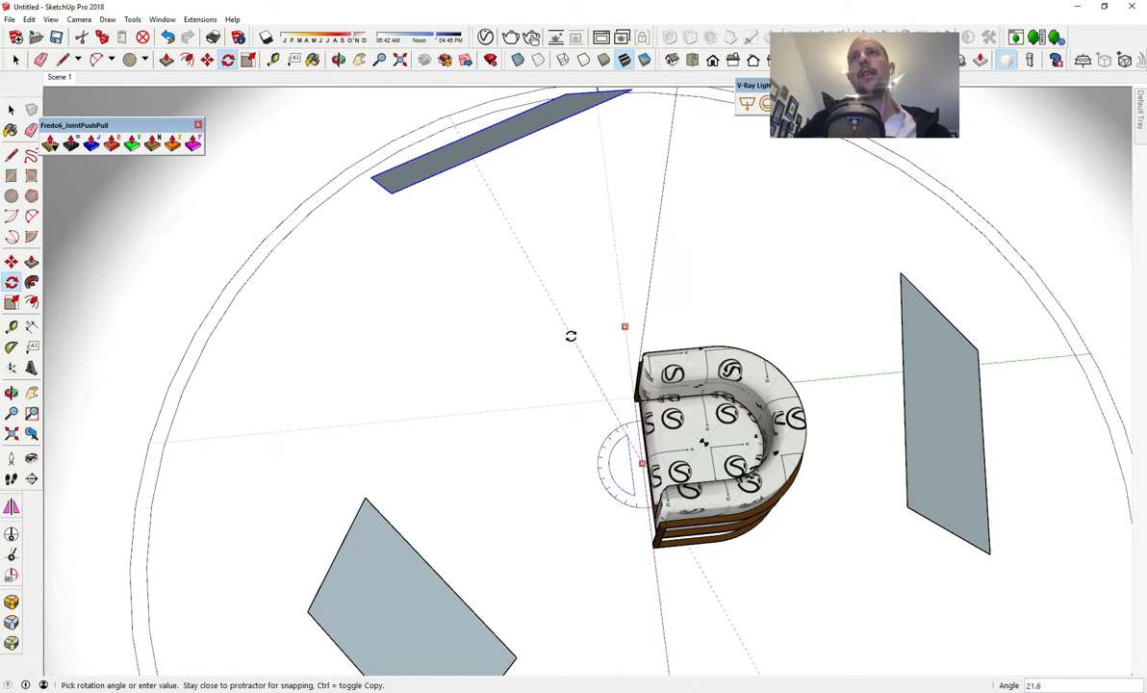
{"action": "left_click", "coordinate": [566, 339]}
{"action": "middle_click_drag", "start_coordinate": [616, 356], "coordinate": [694, 302]}
{"action": "key", "text": "space"}
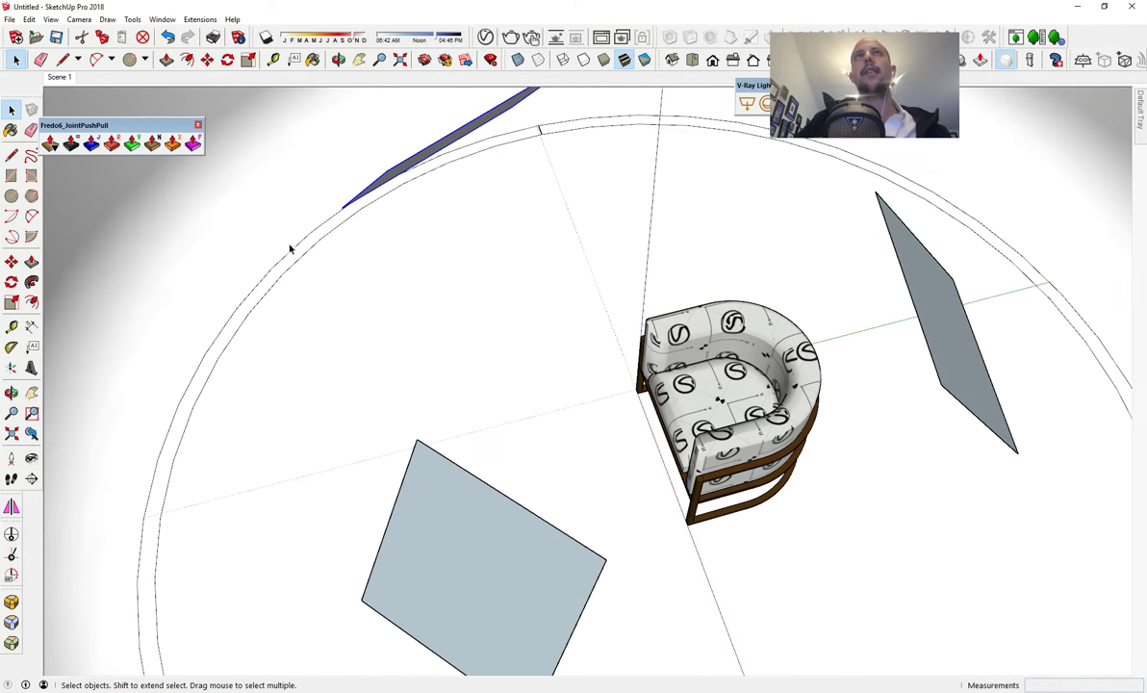
- Make both V-Ray rectangle light assets invisible with Affect Reflections off, and set V-Ray Rectangle Light's intensity to 5
{"action": "left_click", "coordinate": [485, 37]}
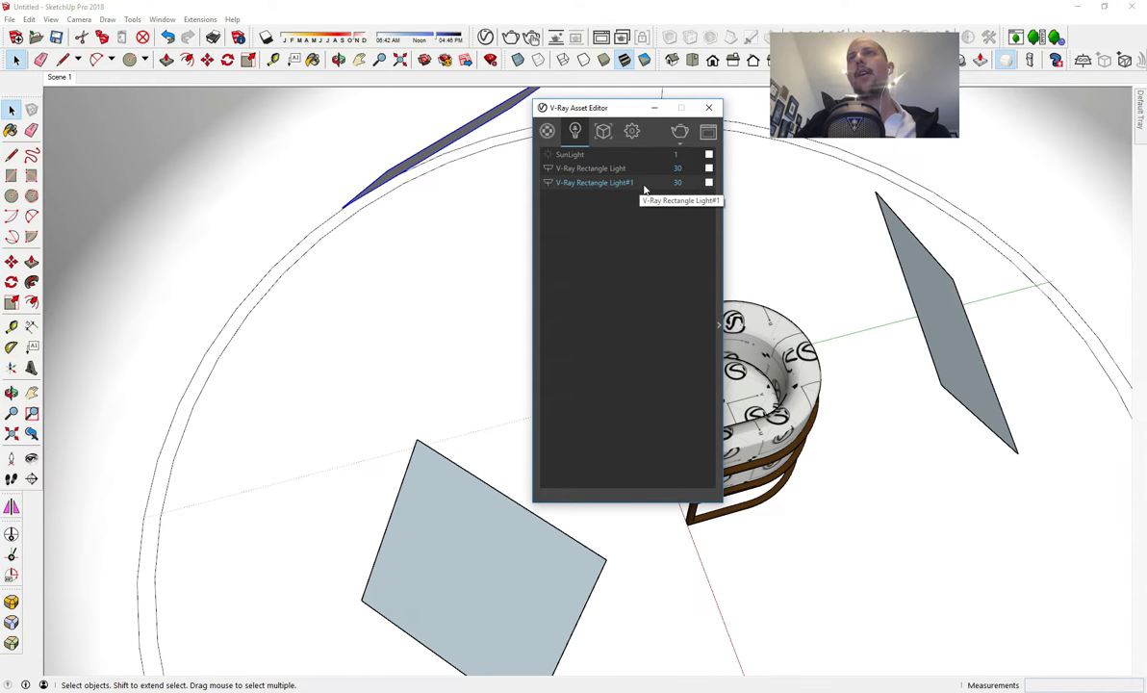
{"action": "left_click", "coordinate": [720, 211]}
{"action": "left_click", "coordinate": [776, 274]}
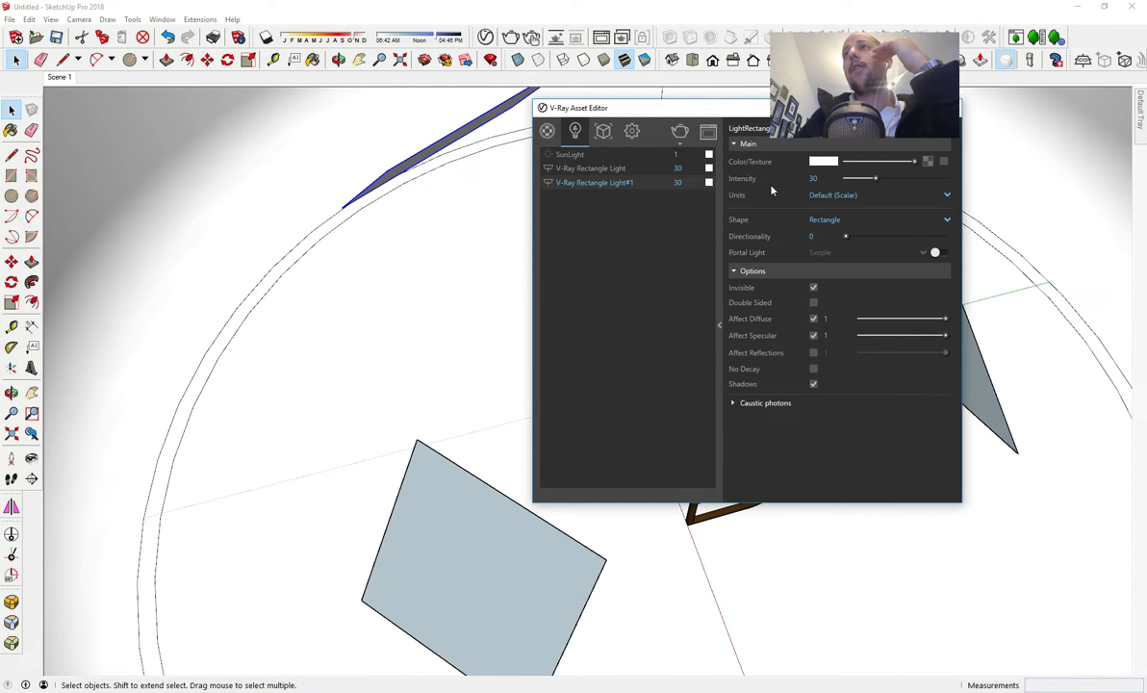
{"action": "left_click", "coordinate": [644, 170]}
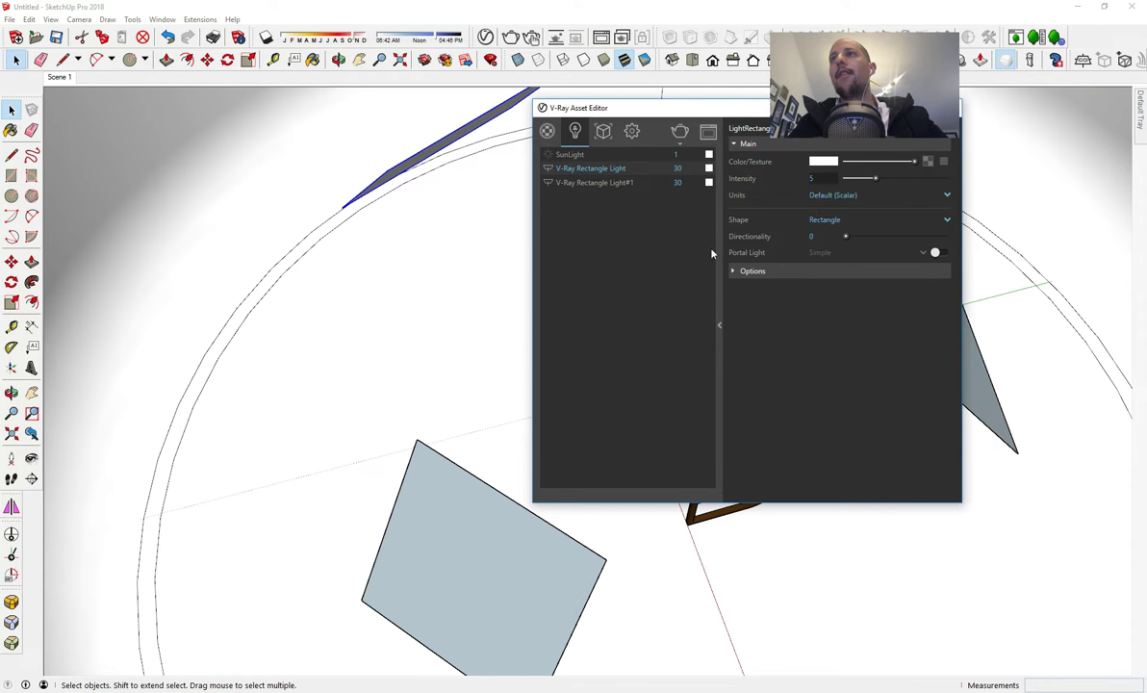
{"action": "left_click", "coordinate": [808, 272]}
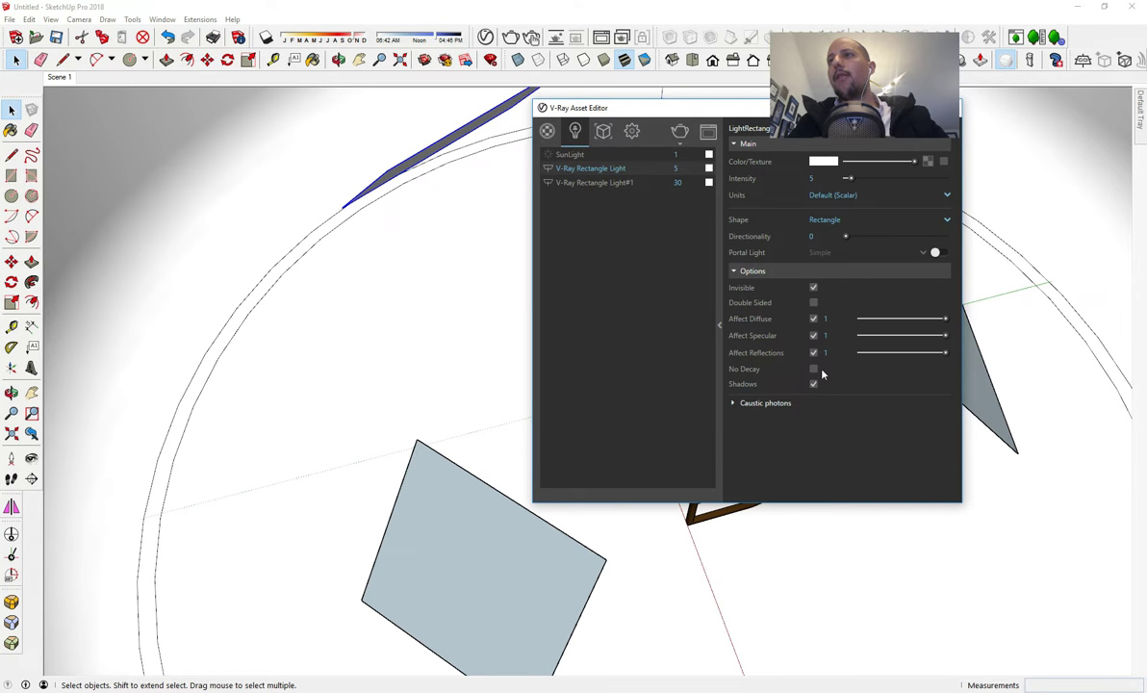
- Restore the Scene 1 view, render the chair with V-Ray, inspect the cushion up close and close the frame buffer
{"action": "left_click", "coordinate": [63, 77]}
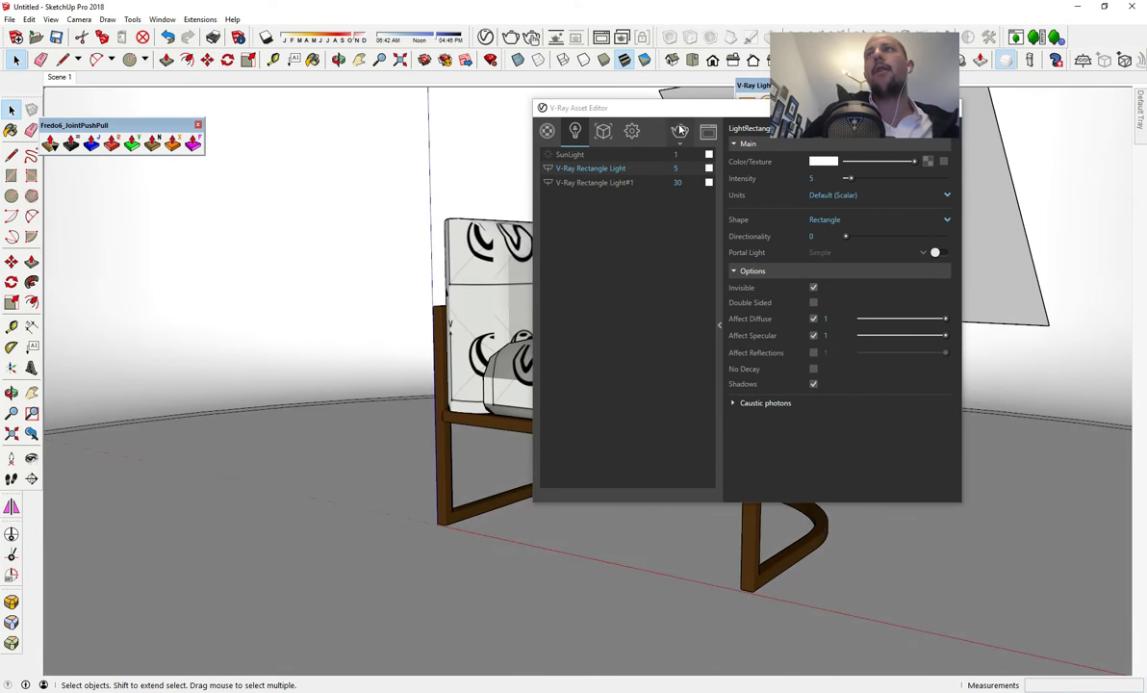
{"action": "left_click", "coordinate": [680, 131]}
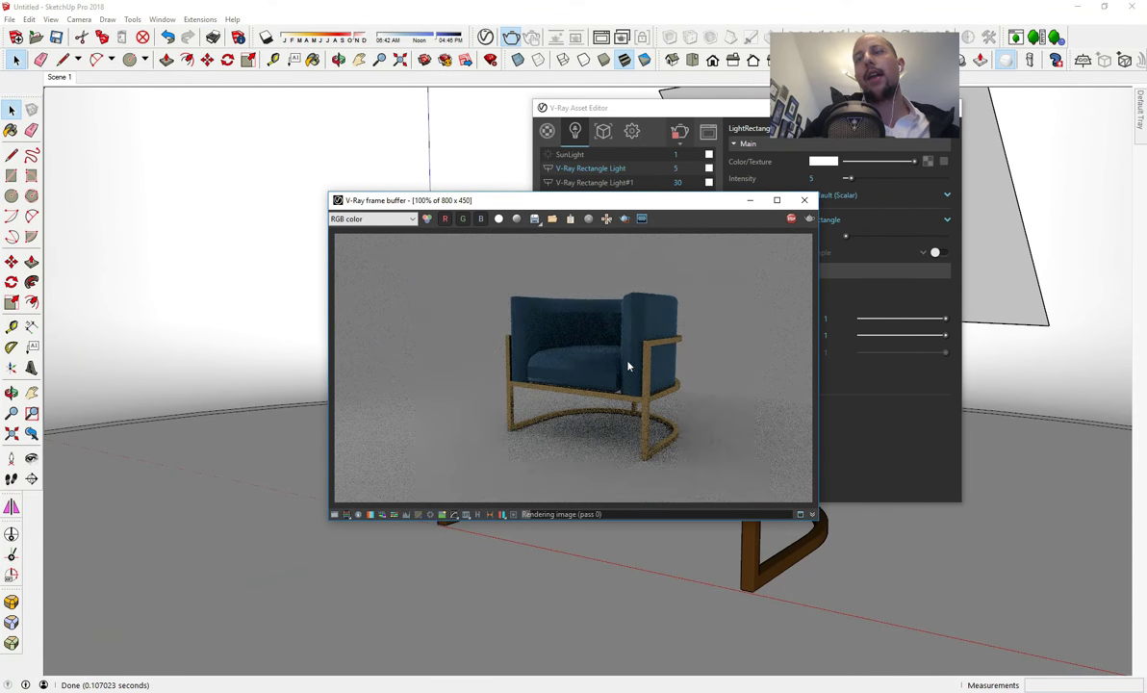
{"action": "scroll", "coordinate": [627, 366], "scroll_direction": "up", "scroll_amount": 4}
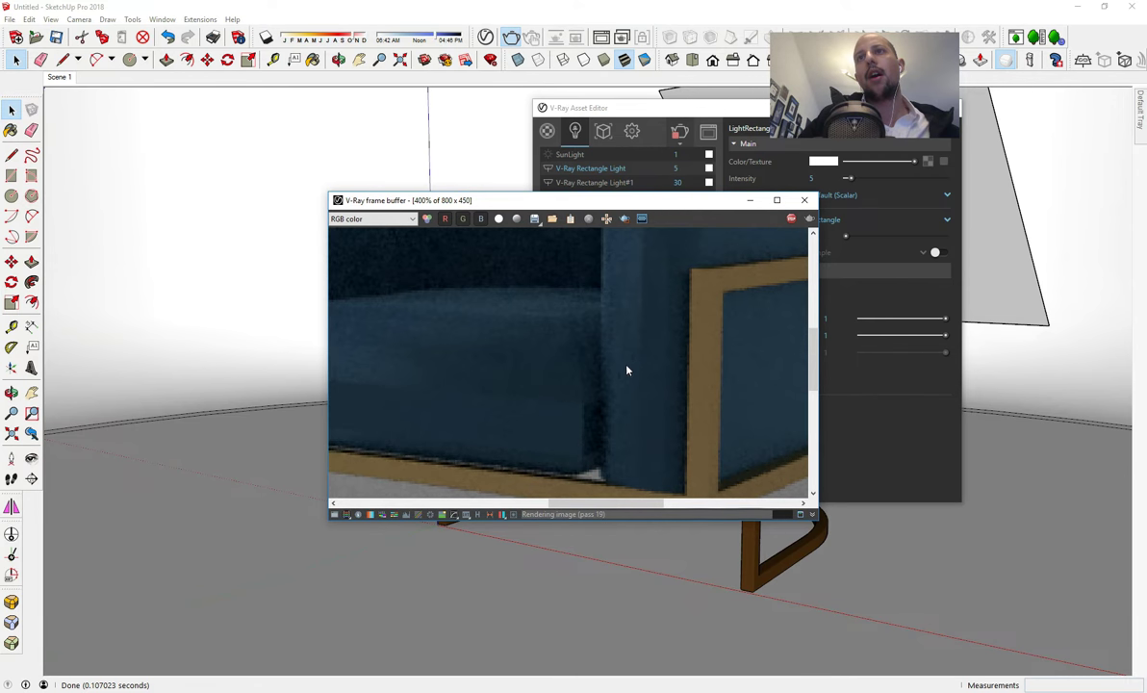
{"action": "scroll", "coordinate": [606, 390], "scroll_direction": "down", "scroll_amount": 2}
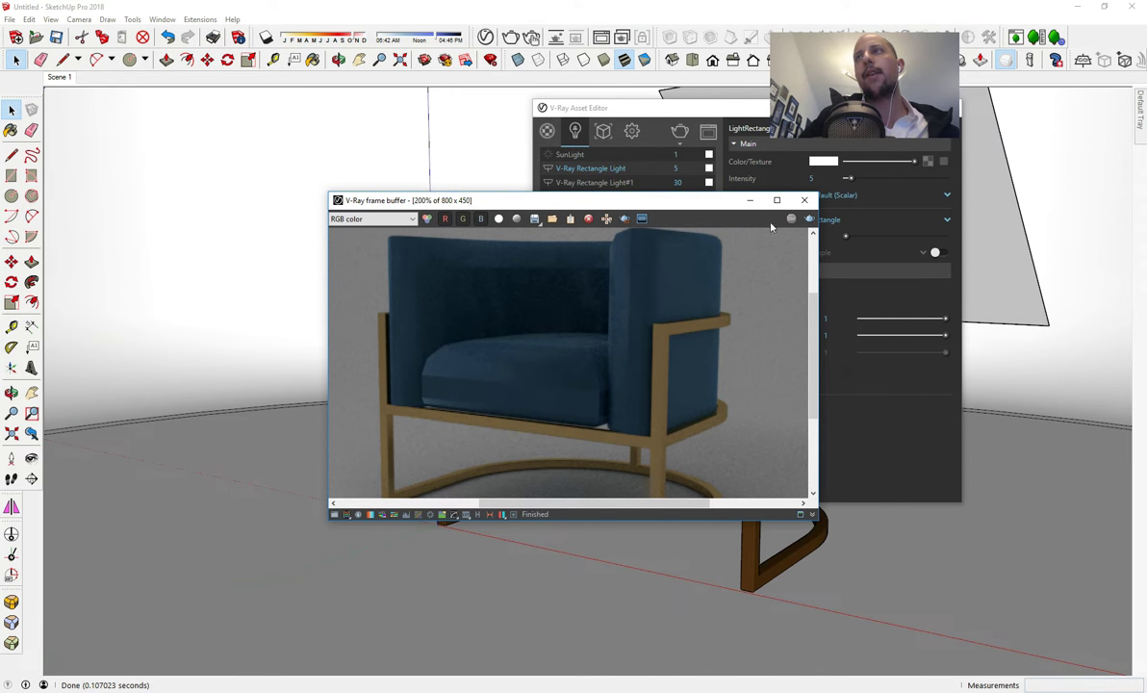
{"action": "left_click", "coordinate": [804, 200]}
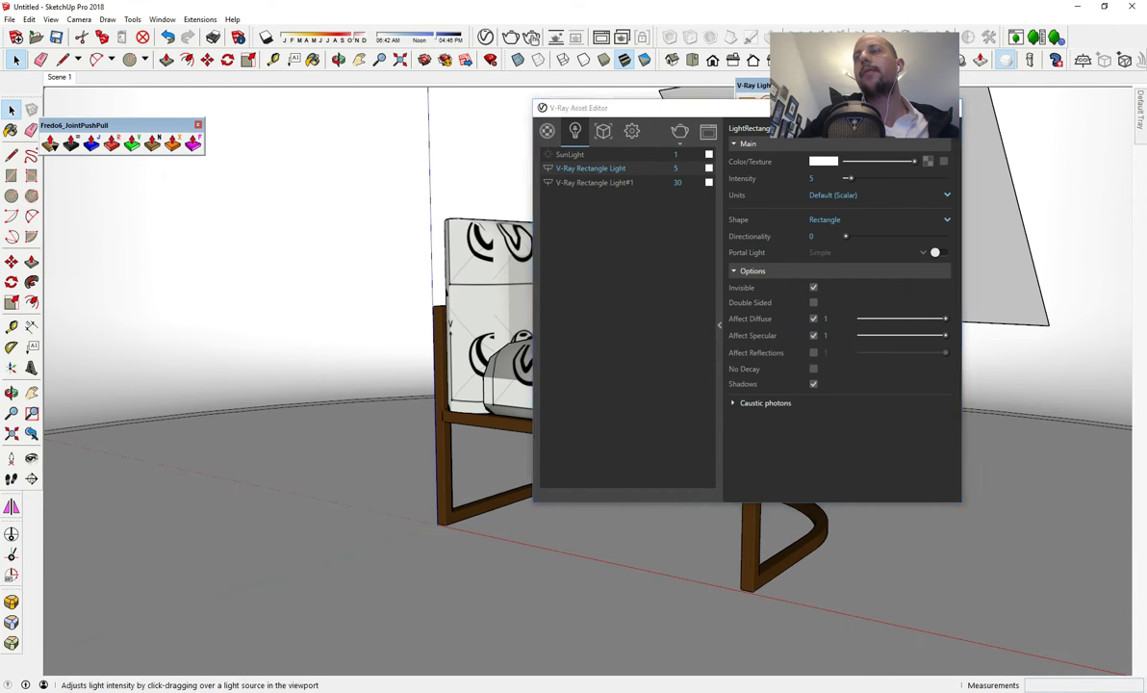
- Open the chair group, select the seat cushion and shift it slightly along the blue axis at the front rail
{"action": "left_click", "coordinate": [688, 267]}
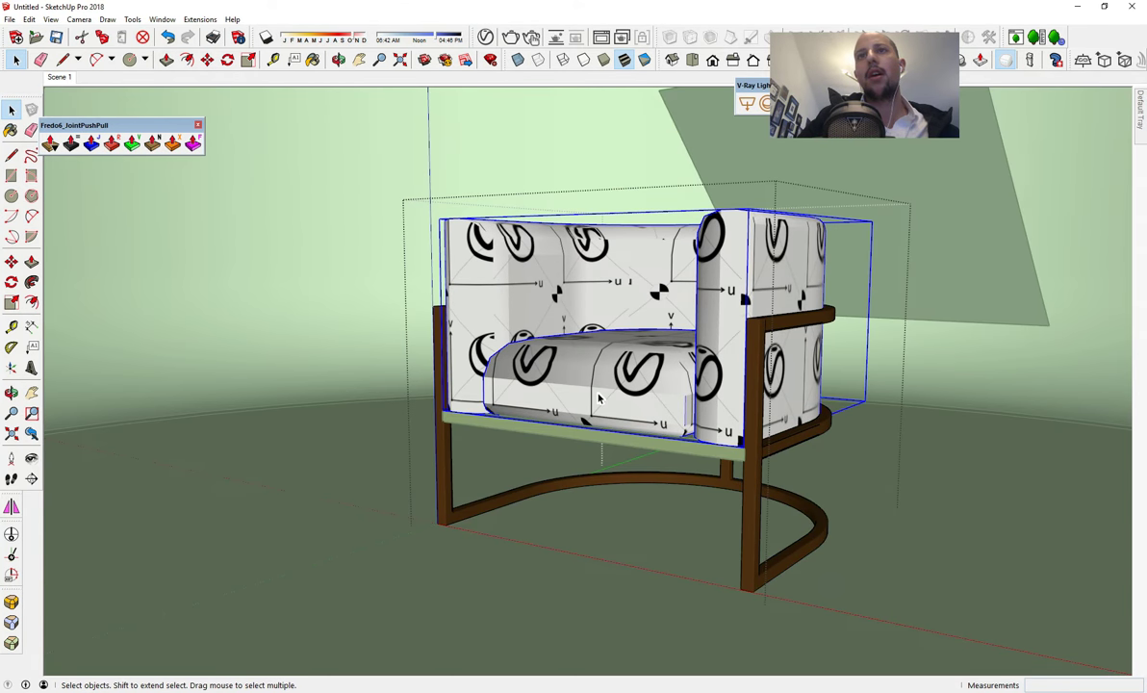
{"action": "scroll", "coordinate": [645, 416], "scroll_direction": "up", "scroll_amount": 4}
{"action": "middle_click_drag", "start_coordinate": [645, 416], "coordinate": [604, 299]}
{"action": "double_click", "coordinate": [606, 310]}
{"action": "left_click", "coordinate": [605, 312]}
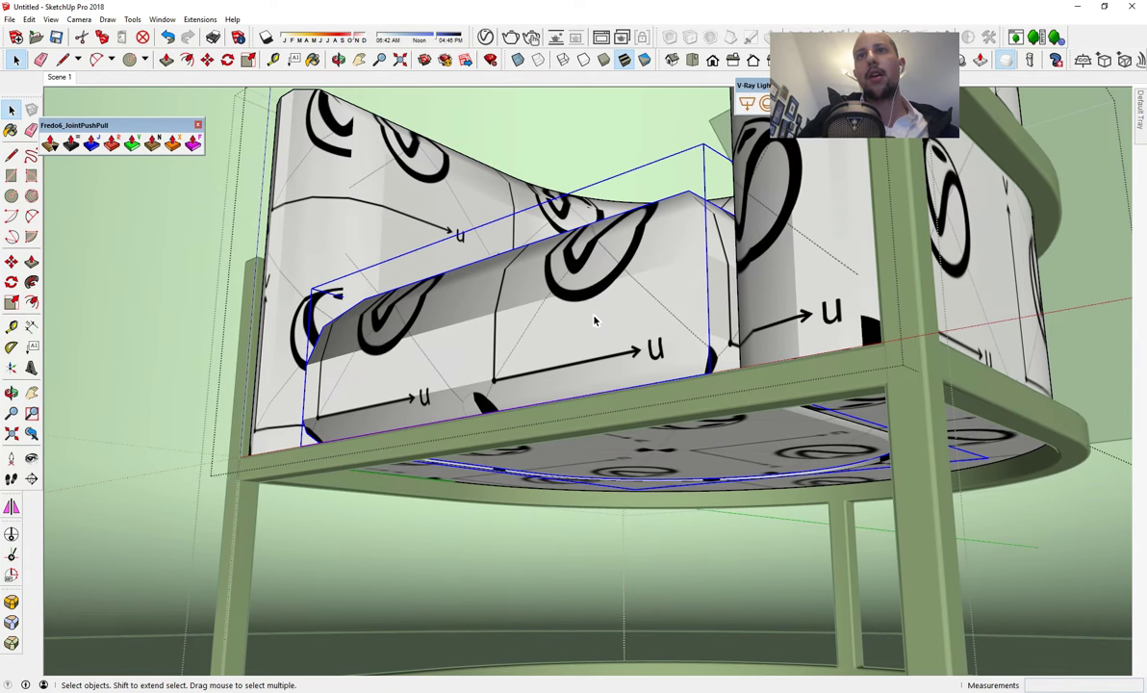
{"action": "left_click", "coordinate": [10, 261]}
{"action": "left_click", "coordinate": [614, 464]}
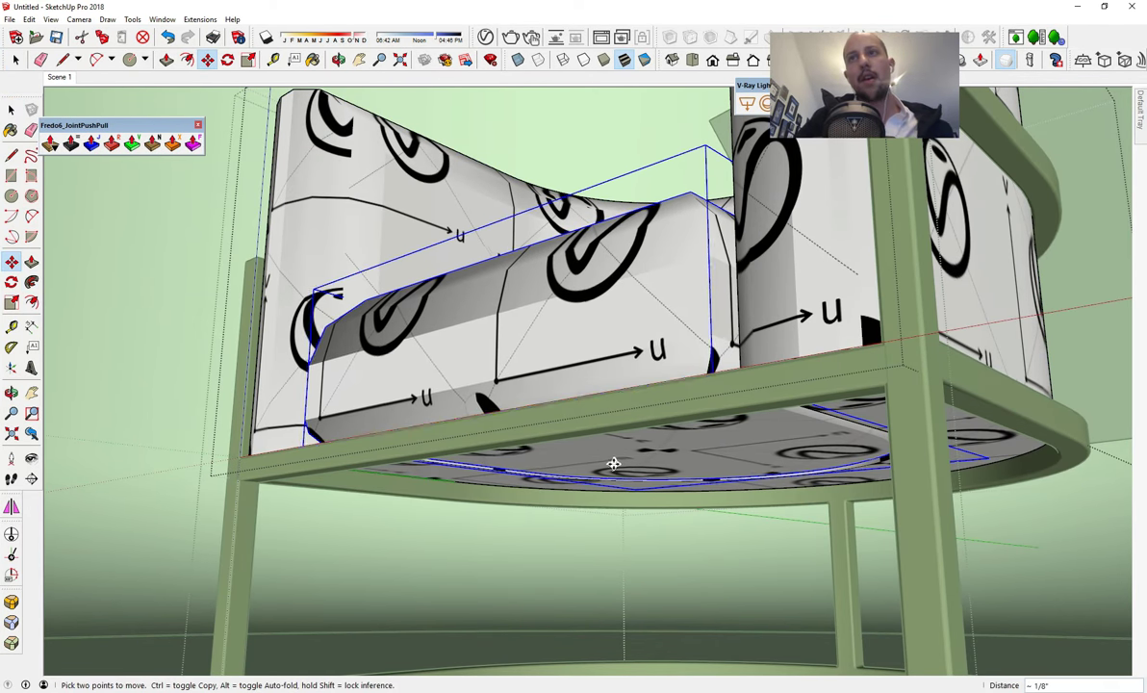
{"action": "key", "text": "Up"}
{"action": "middle_click_drag", "start_coordinate": [676, 380], "coordinate": [737, 489]}
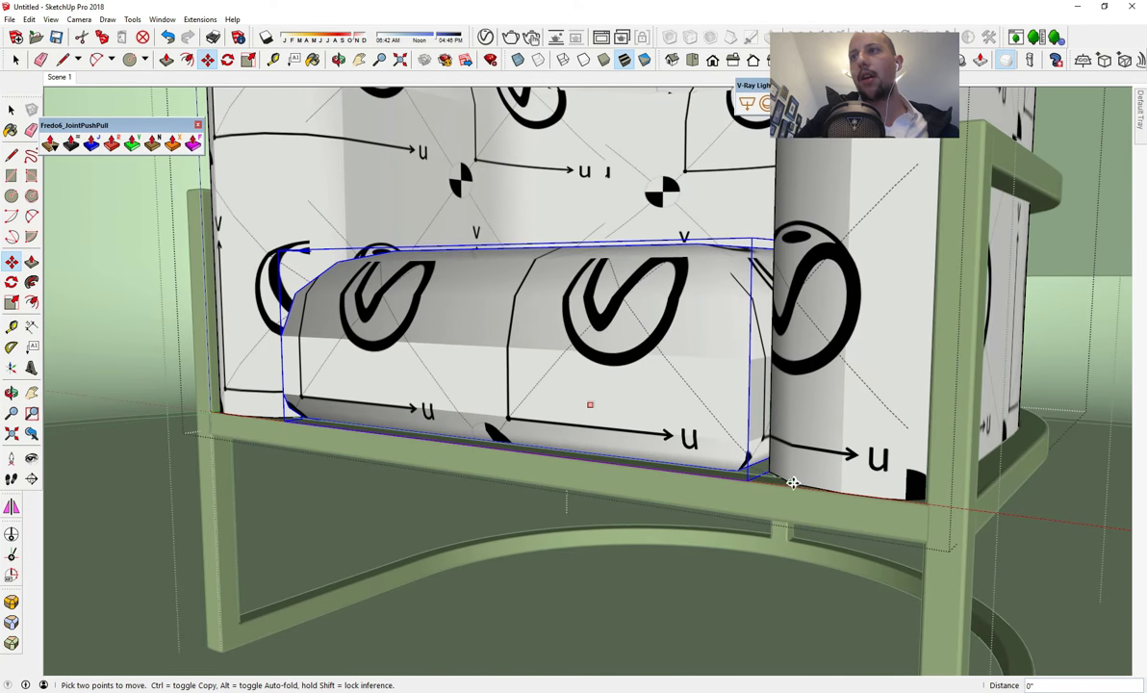
{"action": "middle_click_drag", "start_coordinate": [789, 481], "coordinate": [435, 497]}
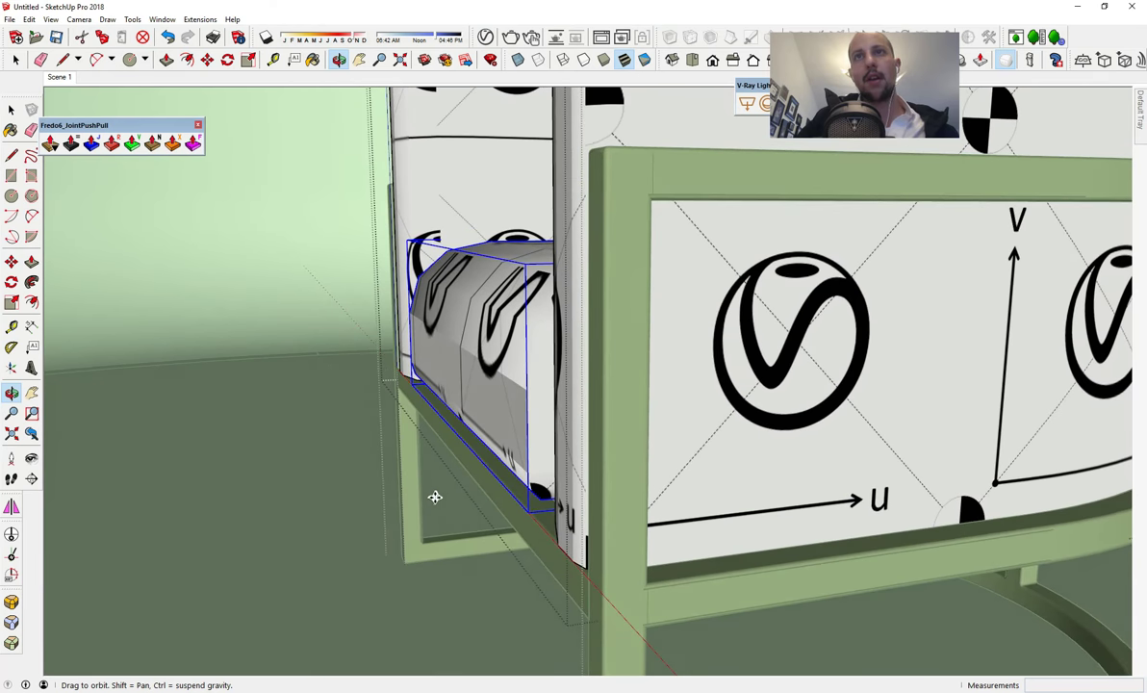
- Scale the seat cushion along the green axis to about 1.01
{"action": "left_click", "coordinate": [12, 304]}
{"action": "middle_click_drag", "start_coordinate": [241, 317], "coordinate": [373, 260]}
{"action": "left_click", "coordinate": [470, 363]}
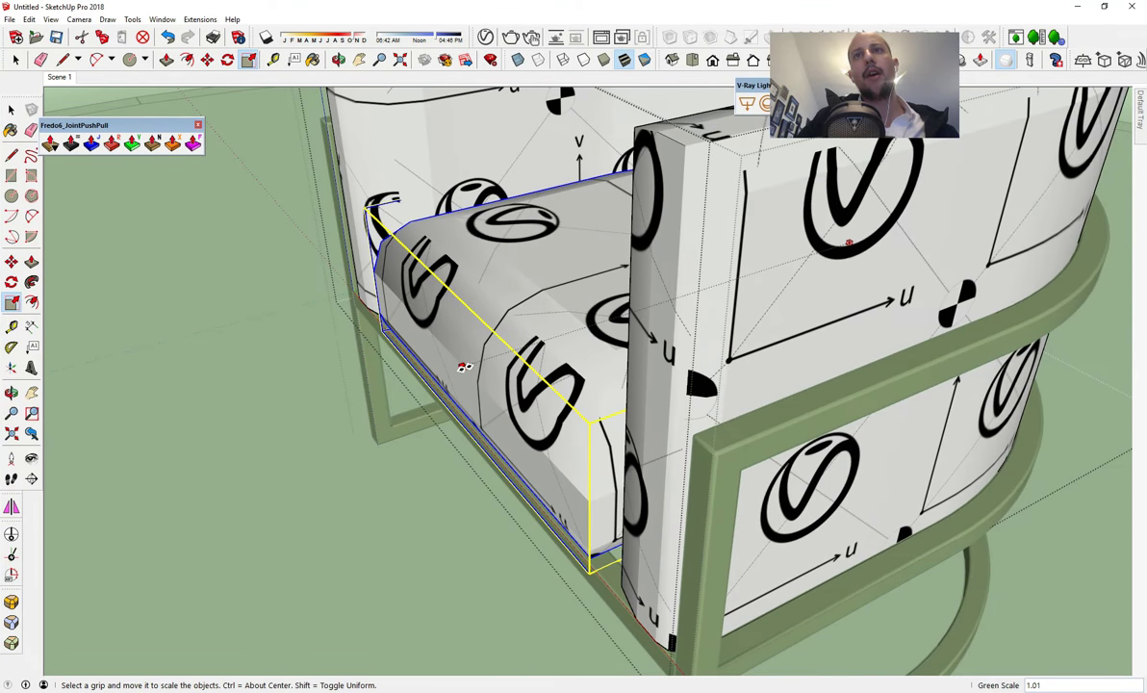
{"action": "middle_click_drag", "start_coordinate": [463, 367], "coordinate": [444, 235]}
{"action": "key", "text": "space"}
{"action": "left_click", "coordinate": [259, 273]}
{"action": "middle_click_drag", "start_coordinate": [628, 382], "coordinate": [257, 243]}
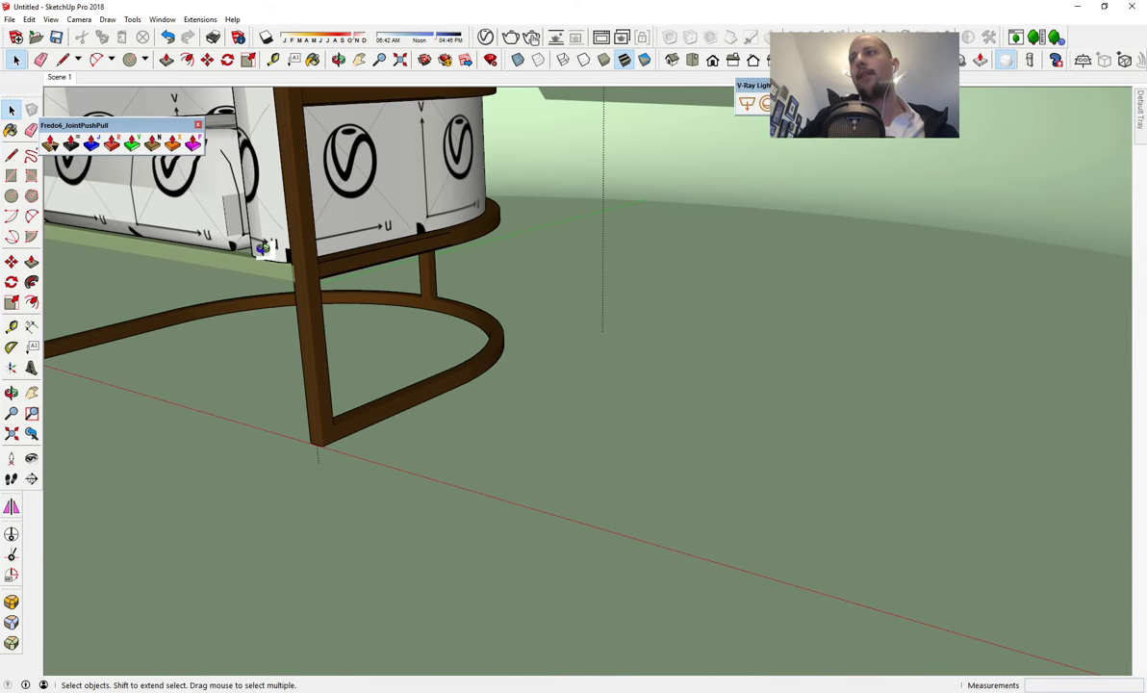
{"action": "middle_click_drag", "start_coordinate": [353, 255], "coordinate": [598, 371]}
{"action": "double_click", "coordinate": [546, 363]}
{"action": "left_click", "coordinate": [548, 366]}
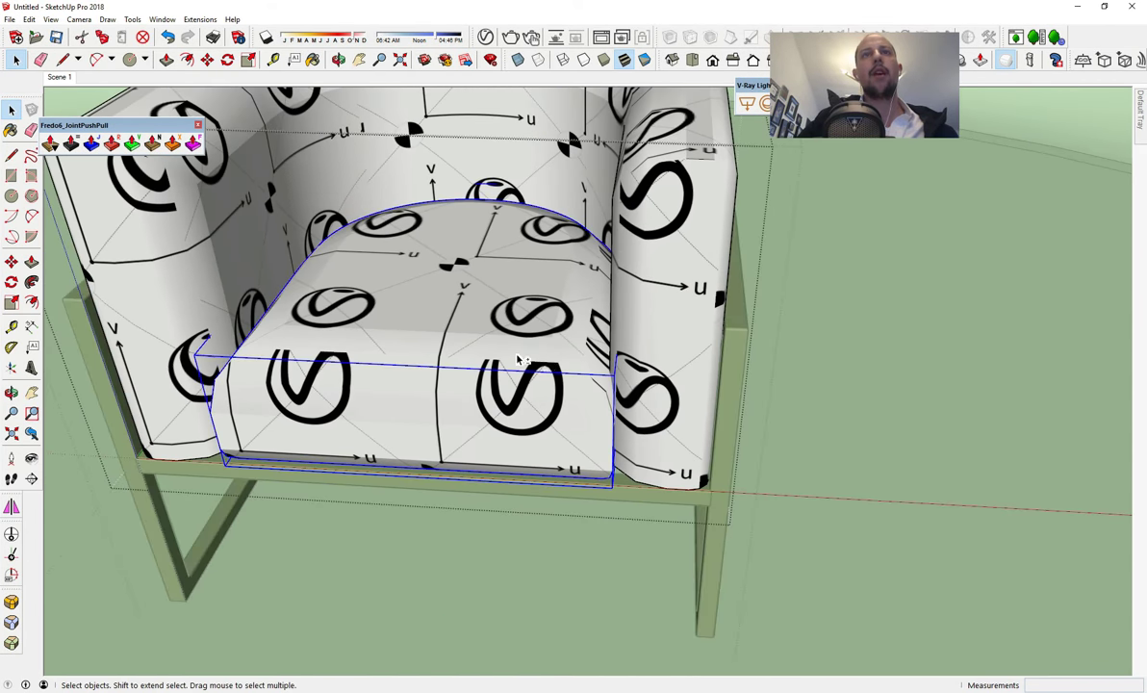
{"action": "double_click", "coordinate": [486, 337]}
{"action": "triple_click", "coordinate": [486, 337]}
{"action": "right_click", "coordinate": [517, 360]}
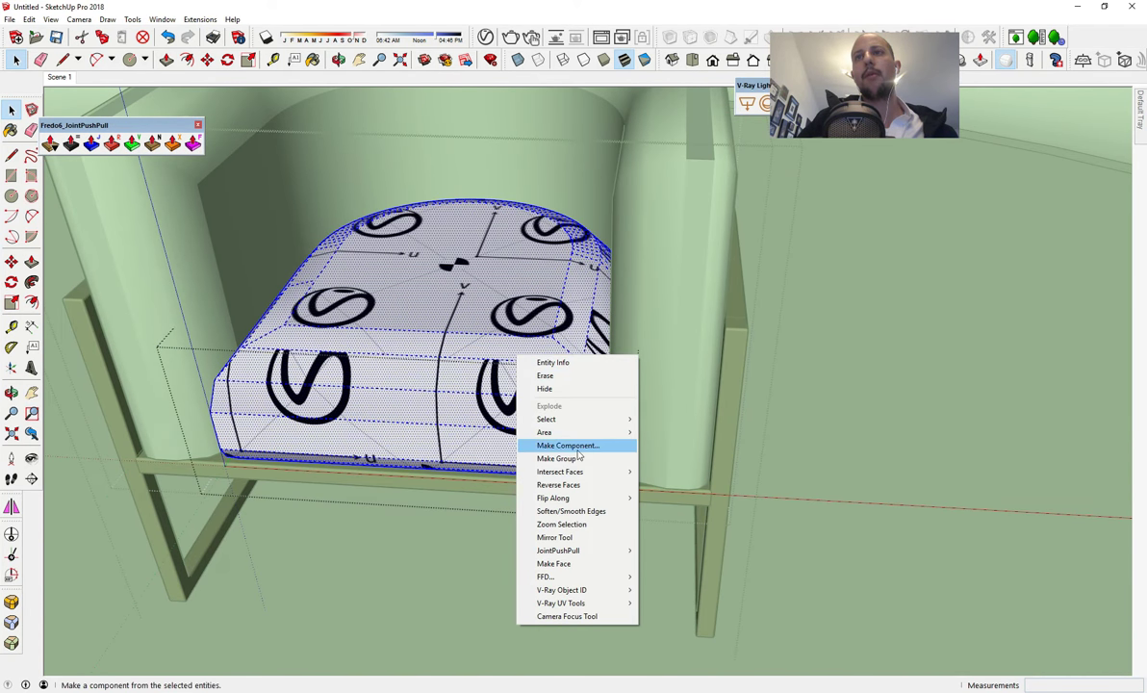
{"action": "mouse_move", "coordinate": [591, 497]}
{"action": "left_click", "coordinate": [398, 492]}
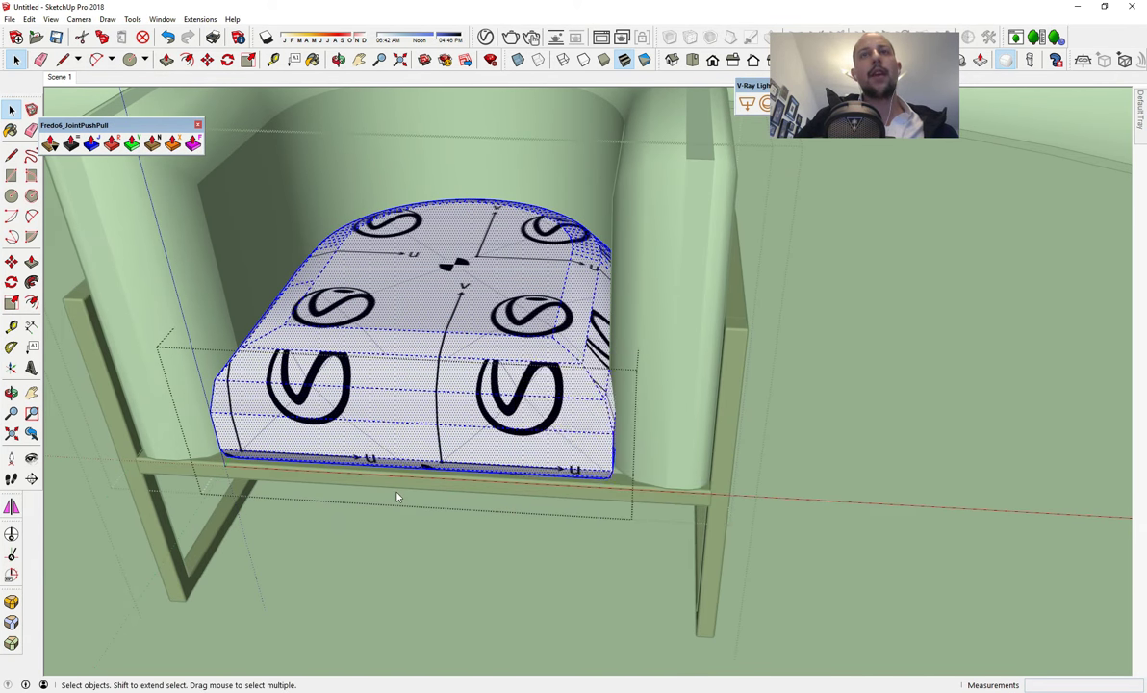
{"action": "left_click", "coordinate": [397, 496]}
{"action": "middle_click_drag", "start_coordinate": [397, 495], "coordinate": [310, 431]}
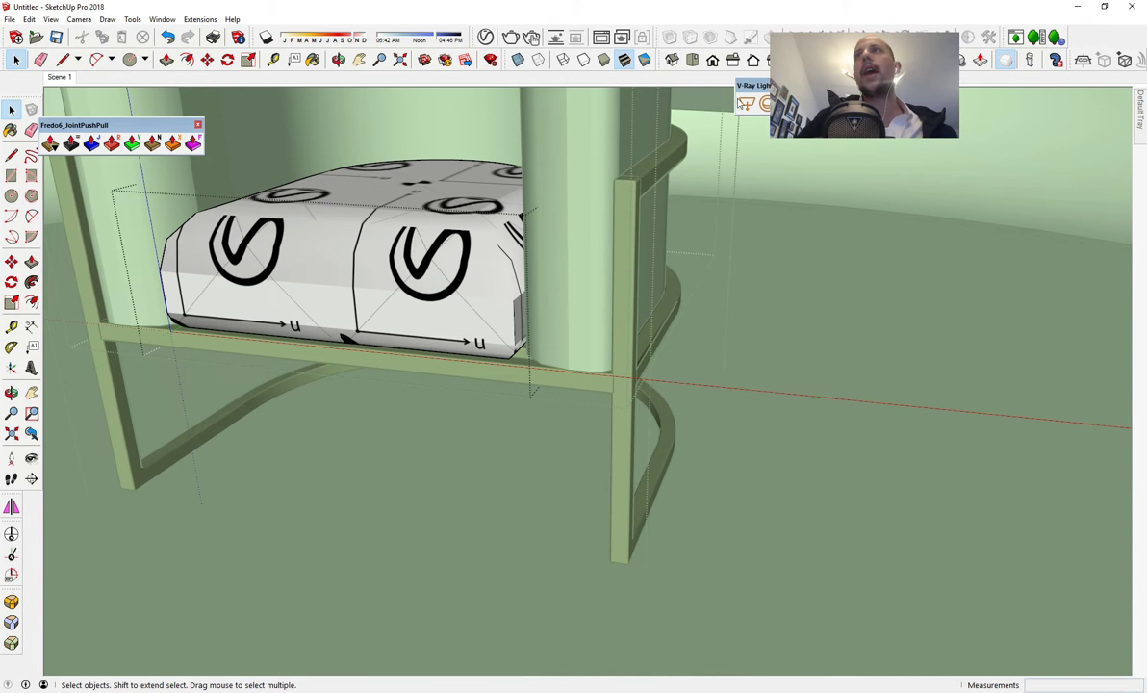
{"action": "left_click", "coordinate": [10, 555]}
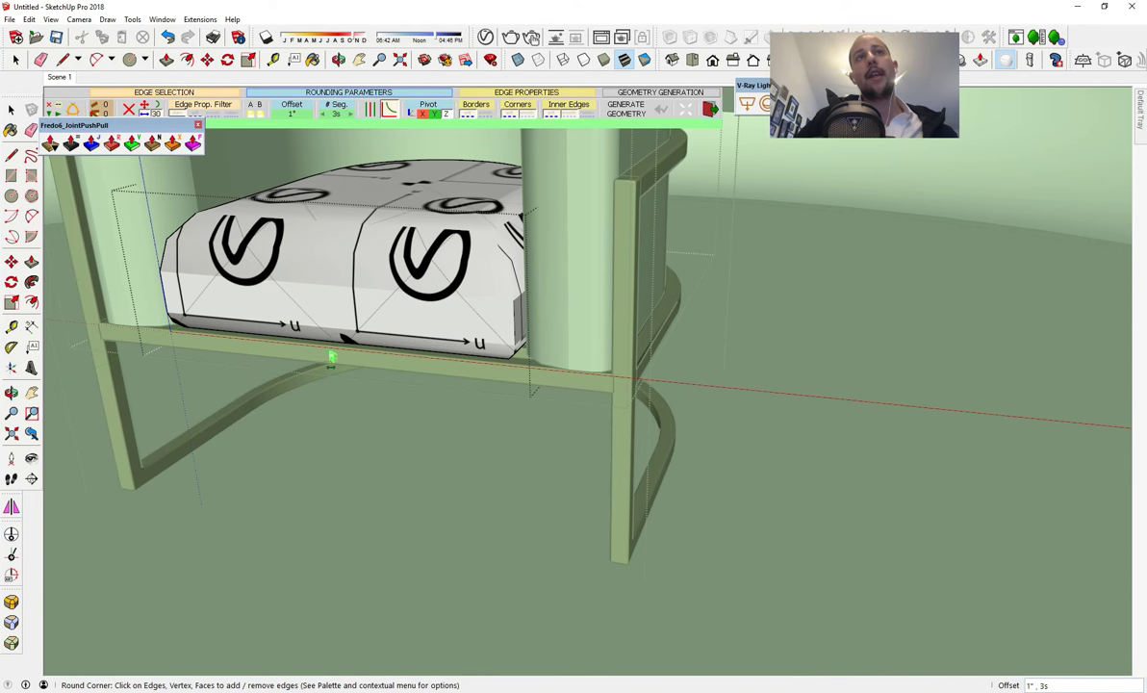
{"action": "middle_click_drag", "start_coordinate": [322, 351], "coordinate": [284, 198]}
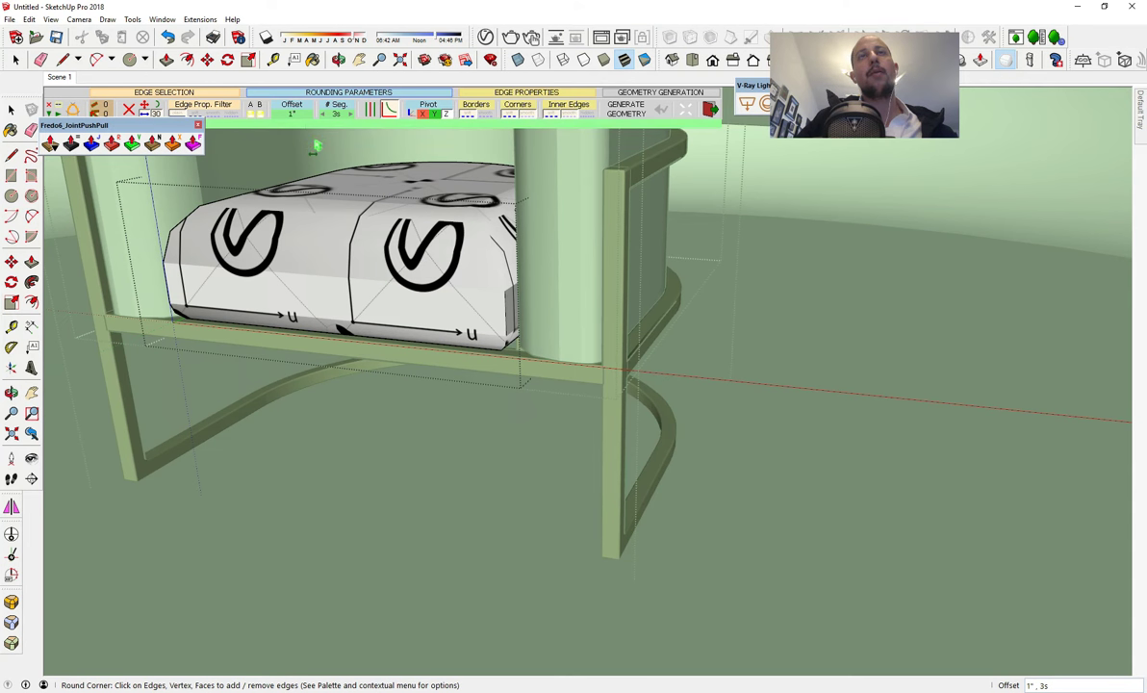
{"action": "middle_click_drag", "start_coordinate": [298, 139], "coordinate": [410, 330]}
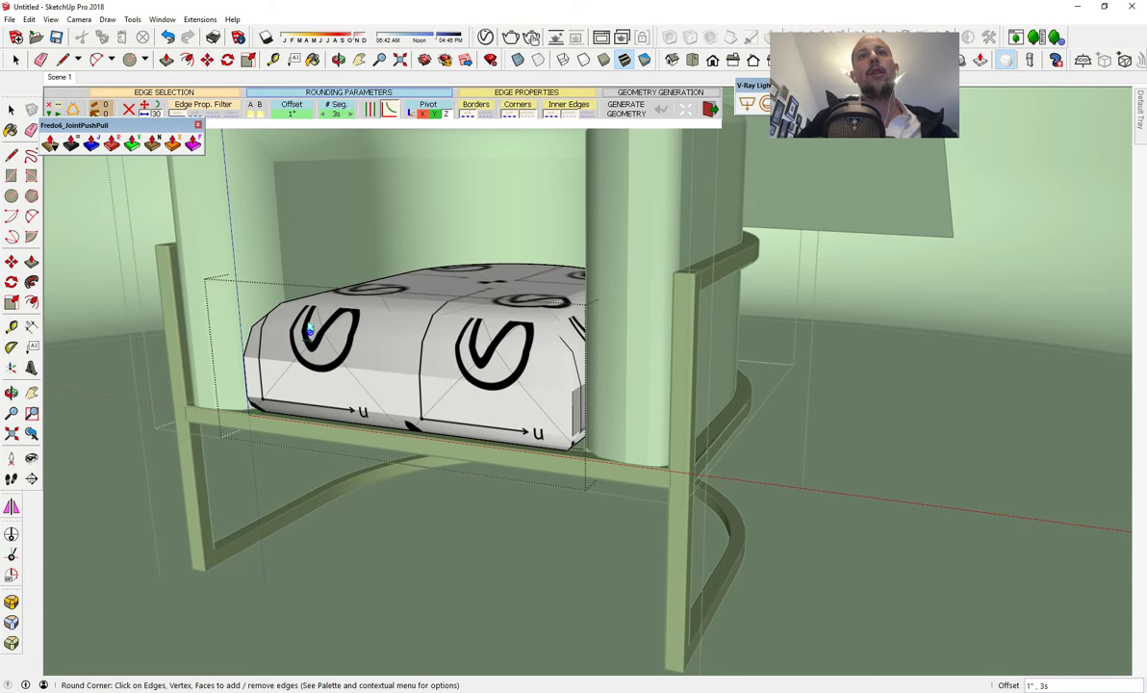
{"action": "key", "text": "space"}
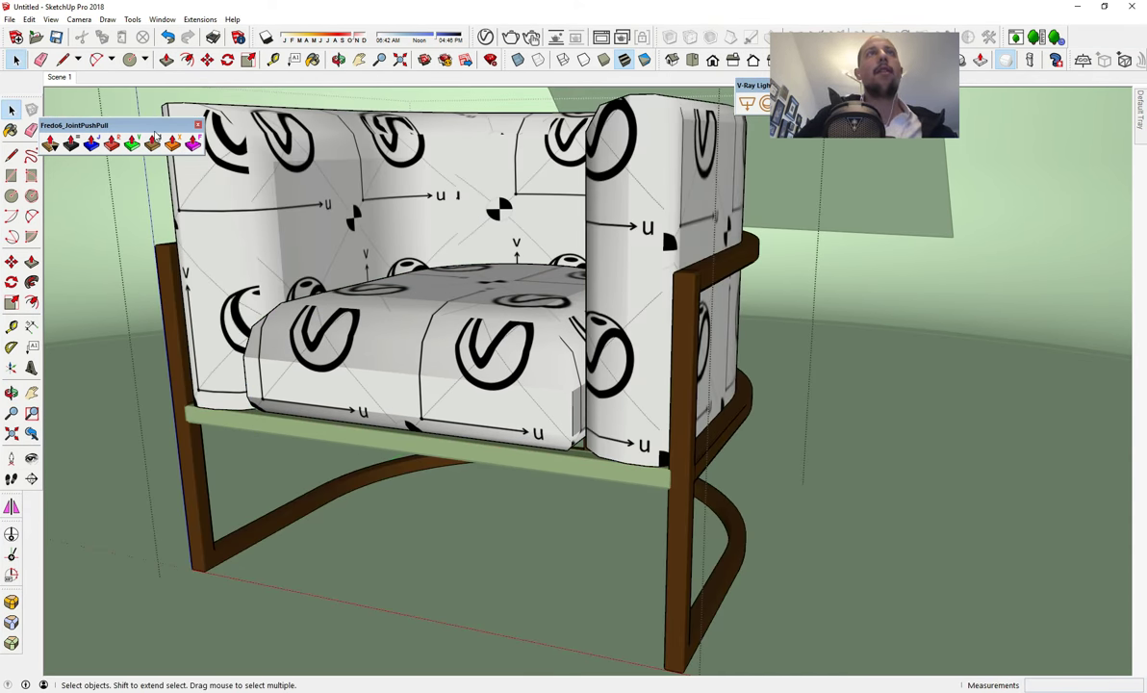
- Restore the Scene 1 view, test-render the adjusted cushion with V-Ray and close the frame buffer
{"action": "left_click", "coordinate": [58, 77]}
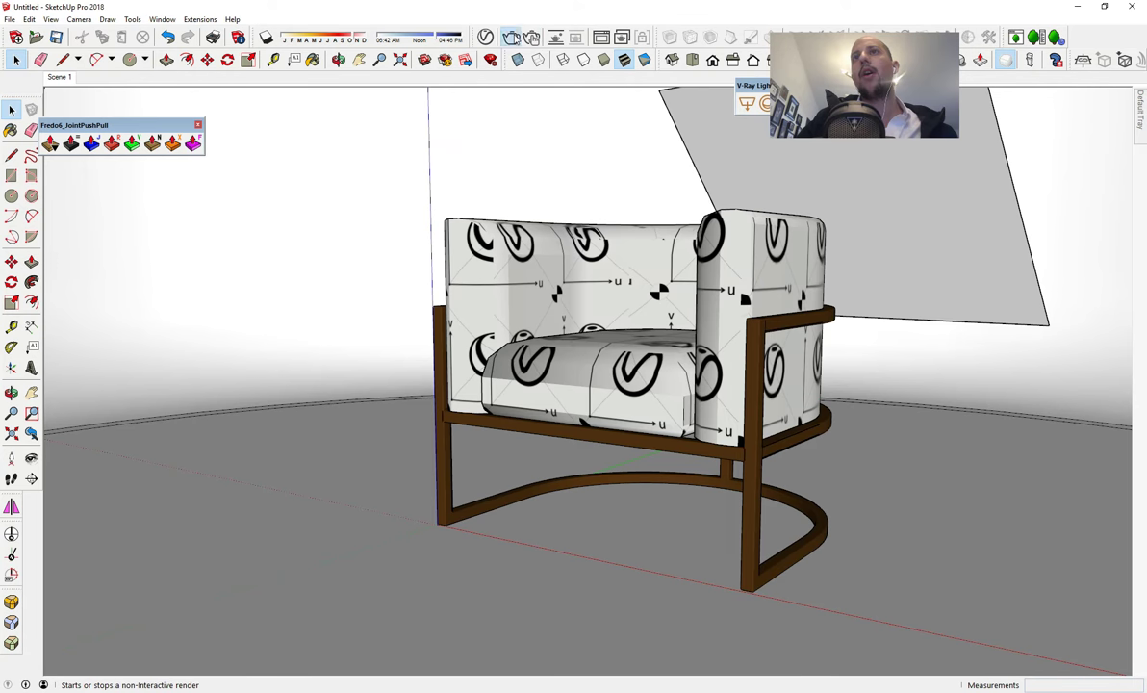
{"action": "left_click", "coordinate": [511, 37]}
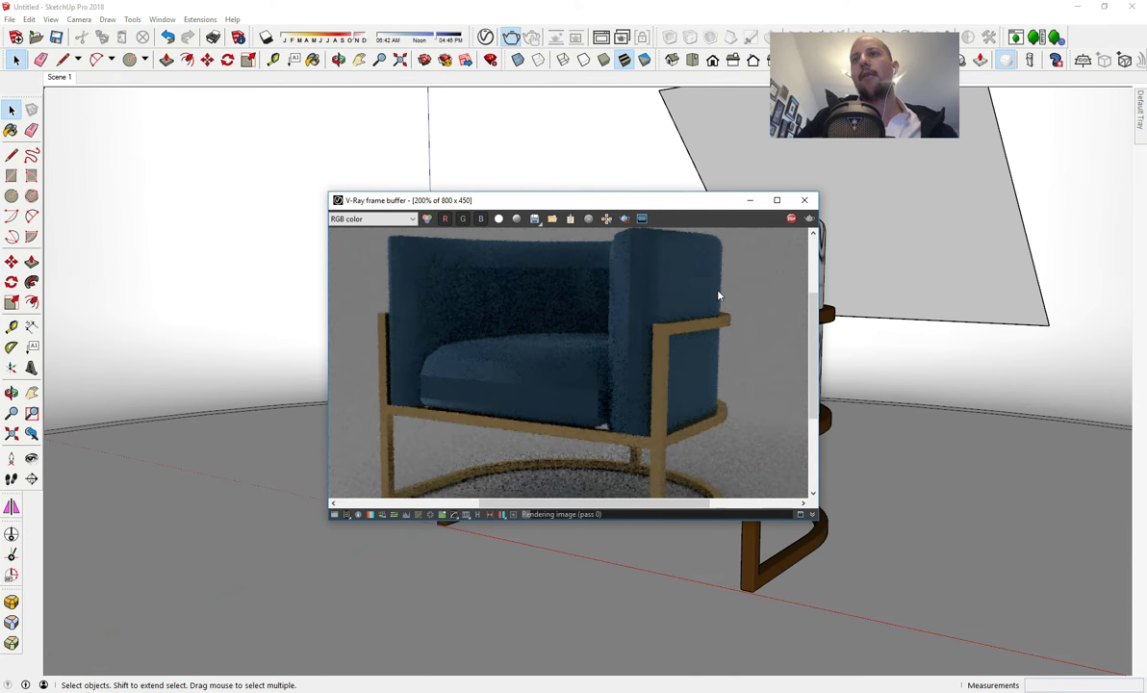
{"action": "left_click", "coordinate": [796, 206]}
- Orbit to a more frontal view of the chair, render it, inspect the cushion's lower edge and close the frame buffer
{"action": "mouse_move", "coordinate": [580, 362]}
{"action": "middle_mouse_down"}
{"action": "mouse_move", "coordinate": [648, 367]}
{"action": "mouse_move", "coordinate": [677, 402]}
{"action": "mouse_move", "coordinate": [648, 410]}
{"action": "mouse_move", "coordinate": [670, 402]}
{"action": "middle_mouse_up"}
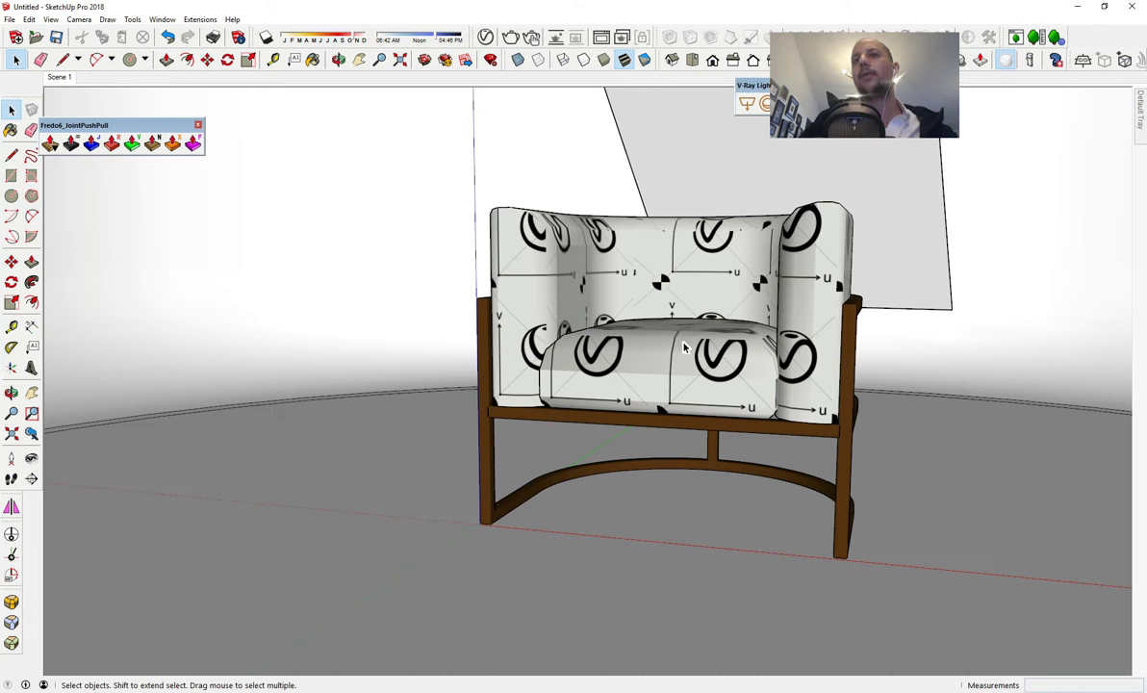
{"action": "left_click", "coordinate": [513, 40]}
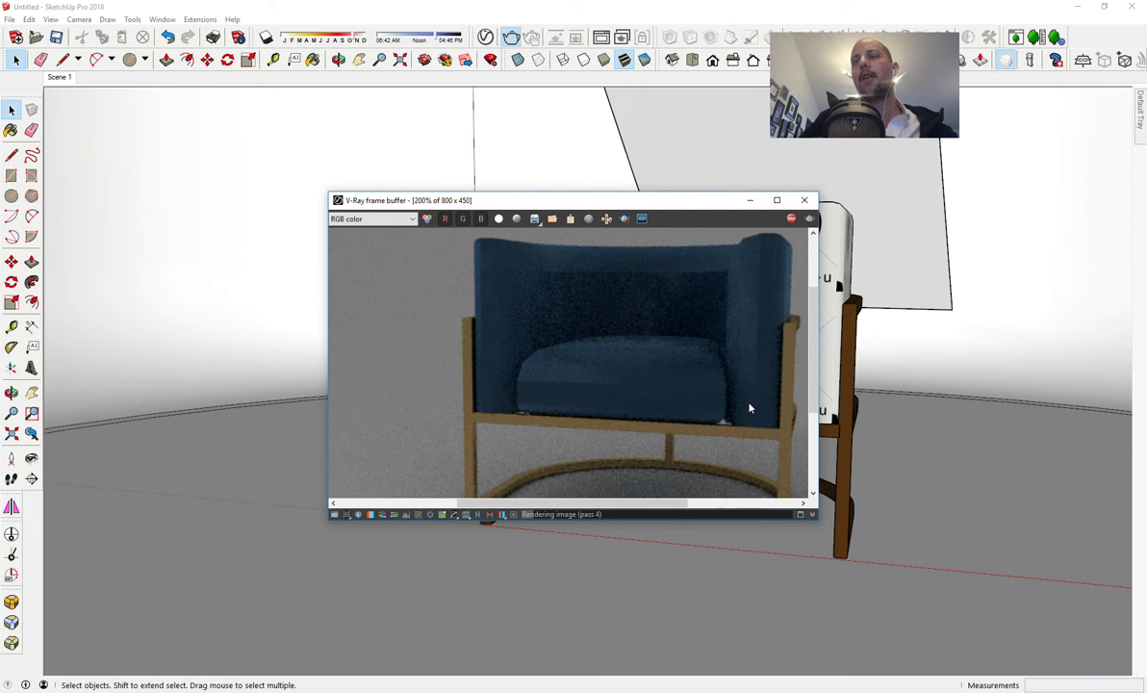
{"action": "scroll", "coordinate": [736, 394], "scroll_direction": "down", "scroll_amount": 3}
{"action": "scroll", "coordinate": [717, 373], "scroll_direction": "up", "scroll_amount": 2}
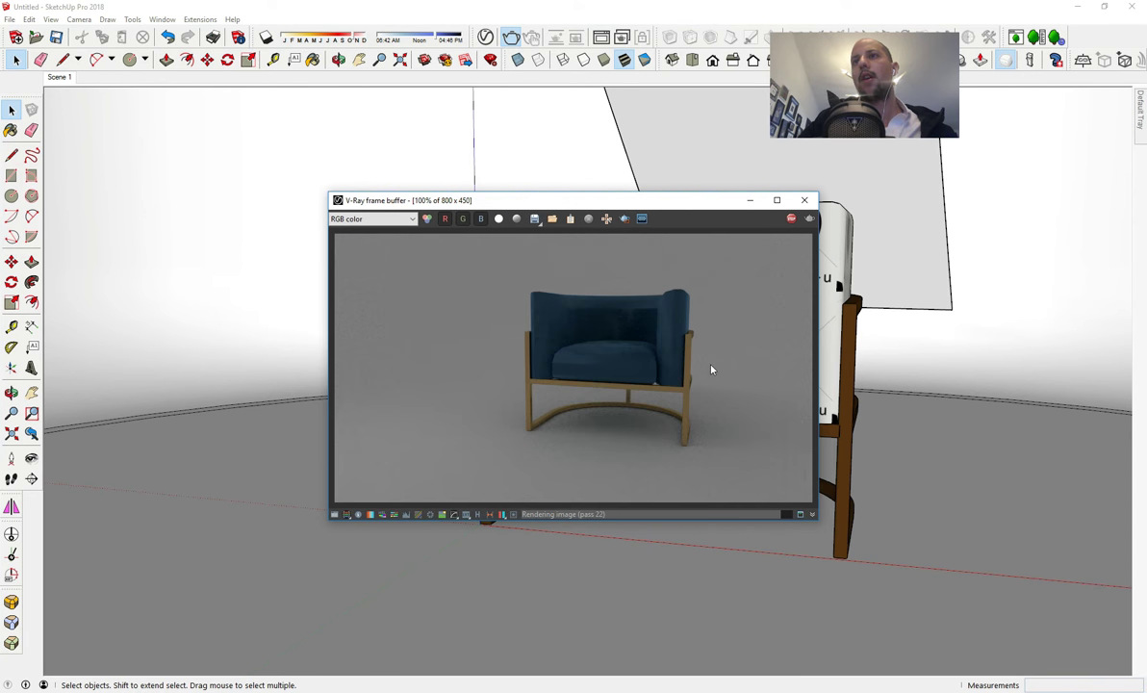
{"action": "left_click", "coordinate": [805, 200]}
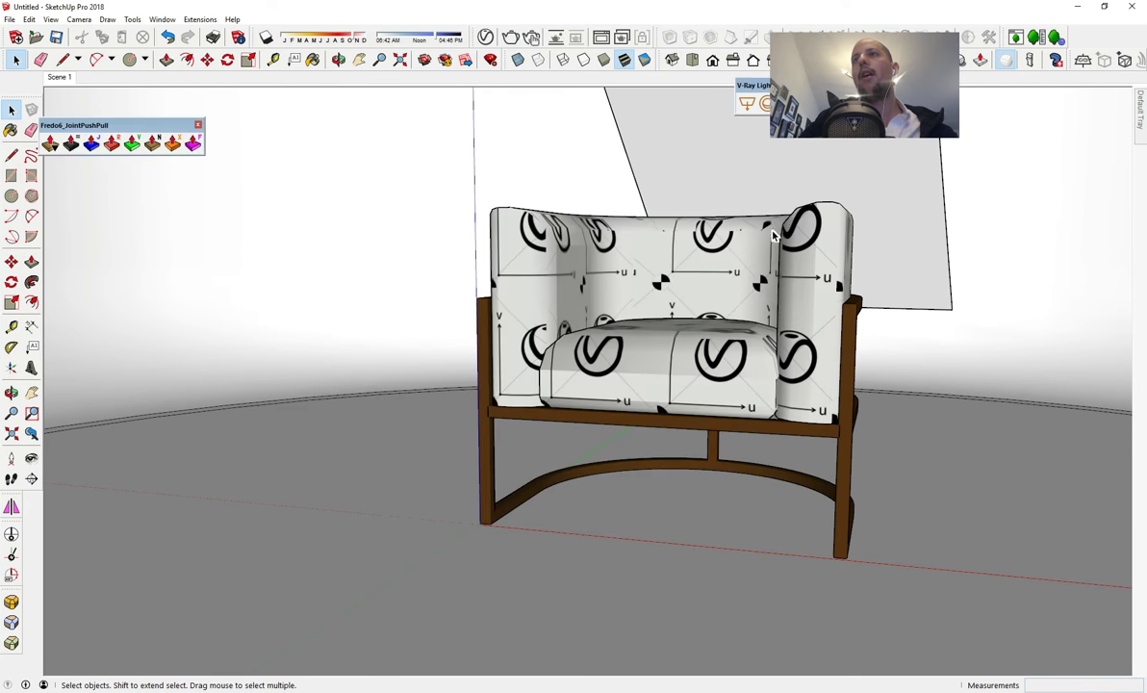
- Set the intensity of V-Ray Rectangle Light#1 to 50 in the V-Ray Asset Editor
{"action": "left_click", "coordinate": [425, 59]}
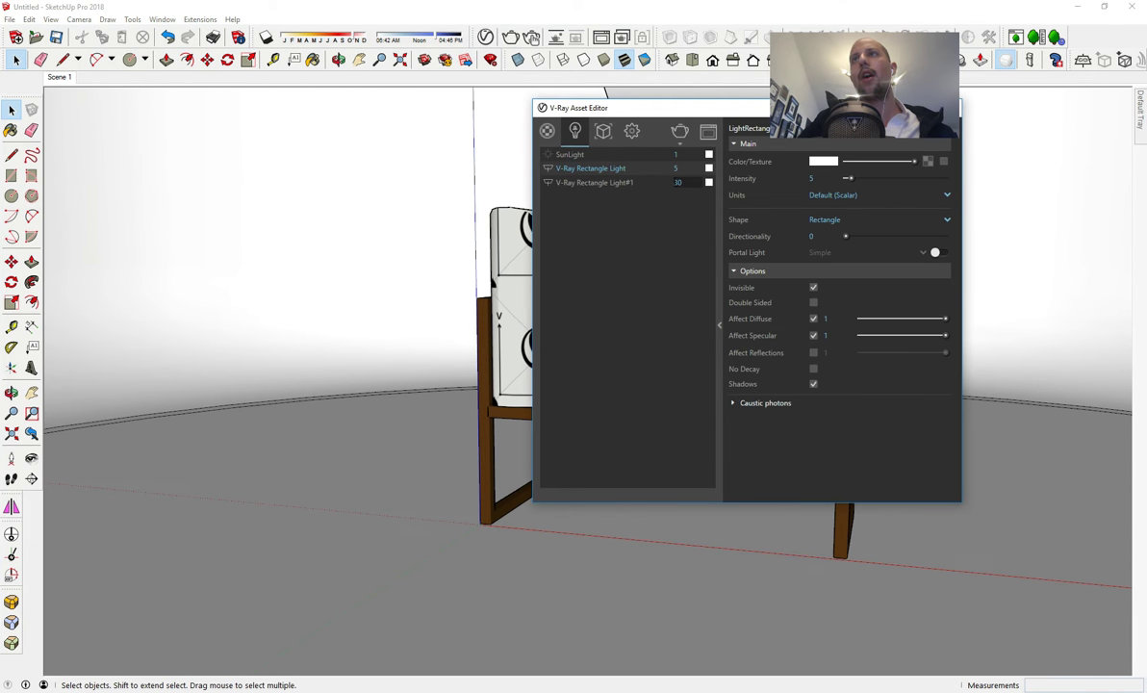
{"action": "left_click", "coordinate": [677, 182]}
{"action": "type", "text": "50"}
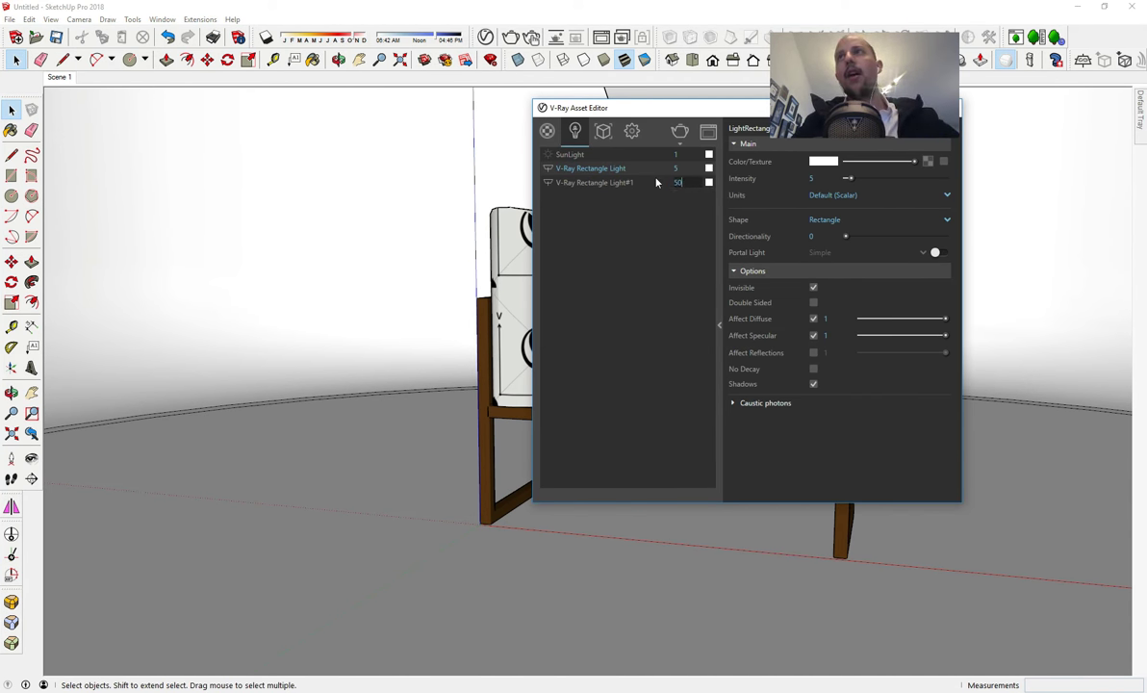
- Render the chair with the stronger light, examine the cushion's front corners up close and put the frame buffer away
{"action": "left_click", "coordinate": [676, 134]}
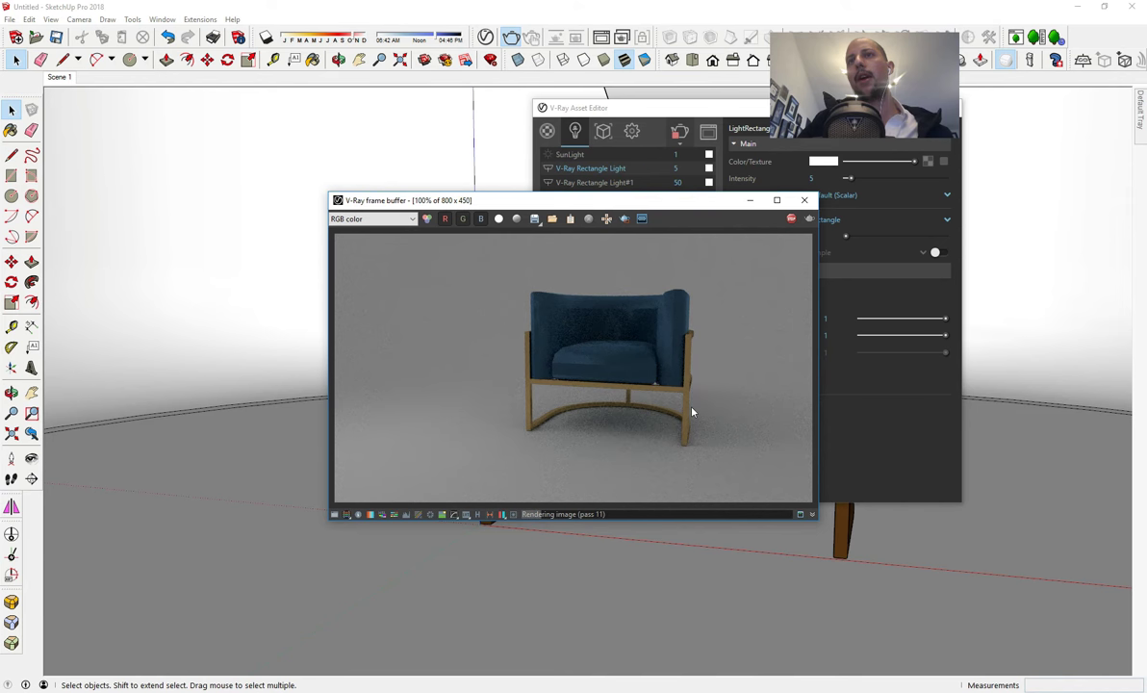
{"action": "scroll", "coordinate": [667, 398], "scroll_direction": "up", "scroll_amount": 3}
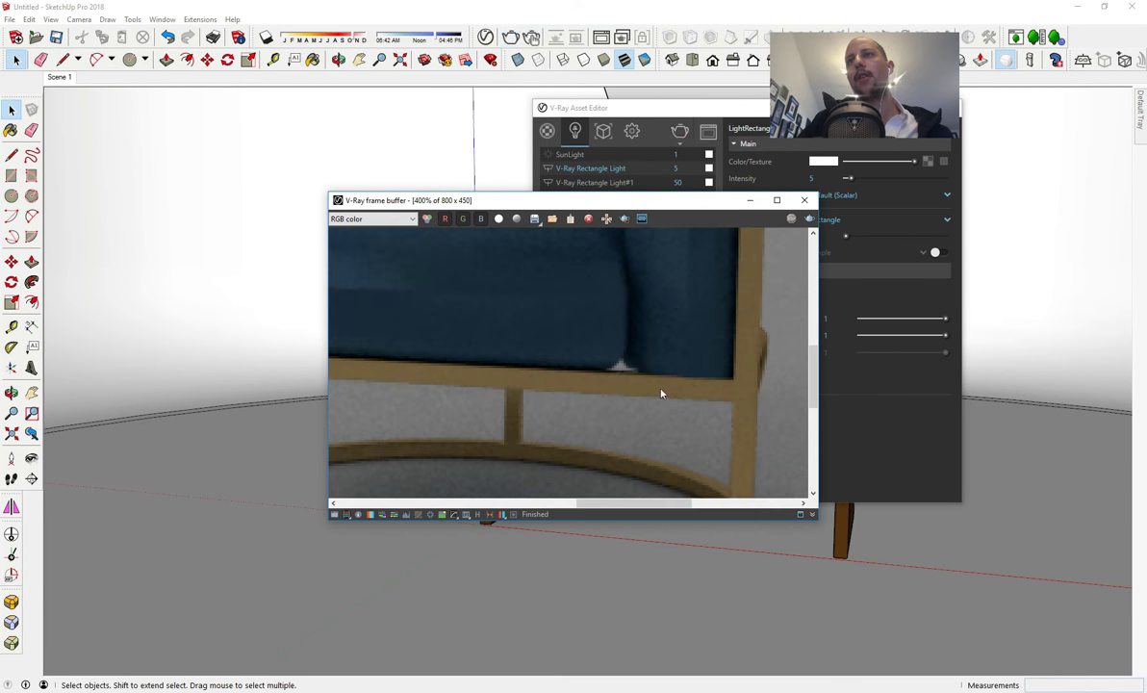
{"action": "scroll", "coordinate": [619, 371], "scroll_direction": "down", "scroll_amount": 1}
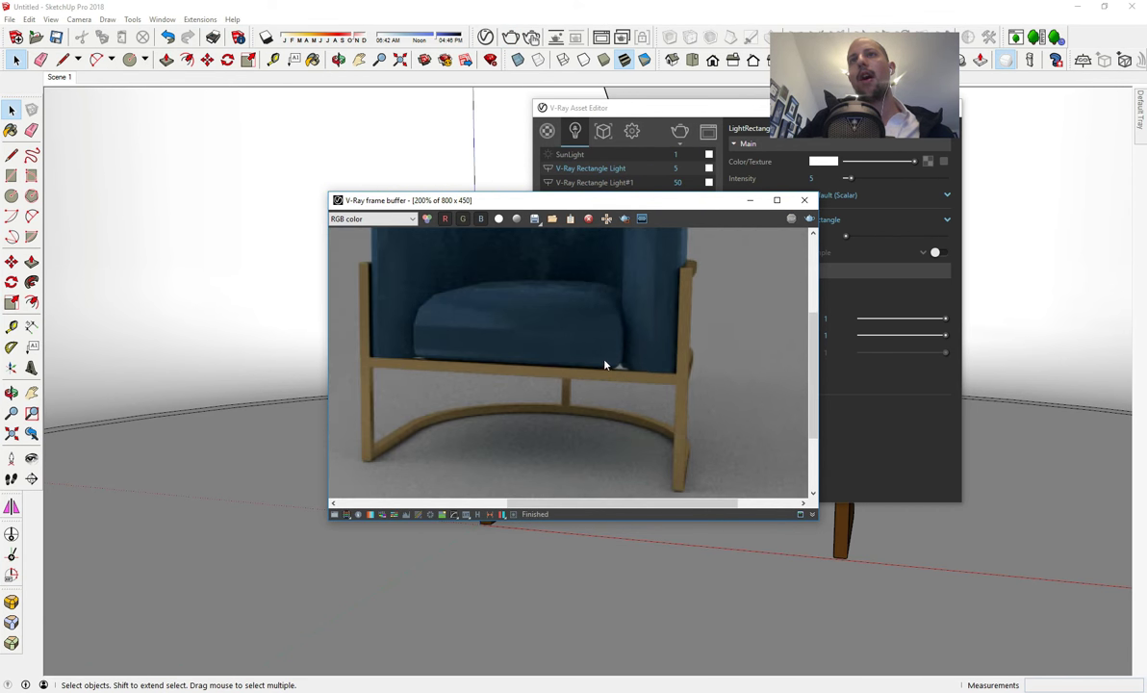
{"action": "middle_click_drag", "start_coordinate": [566, 367], "coordinate": [550, 424]}
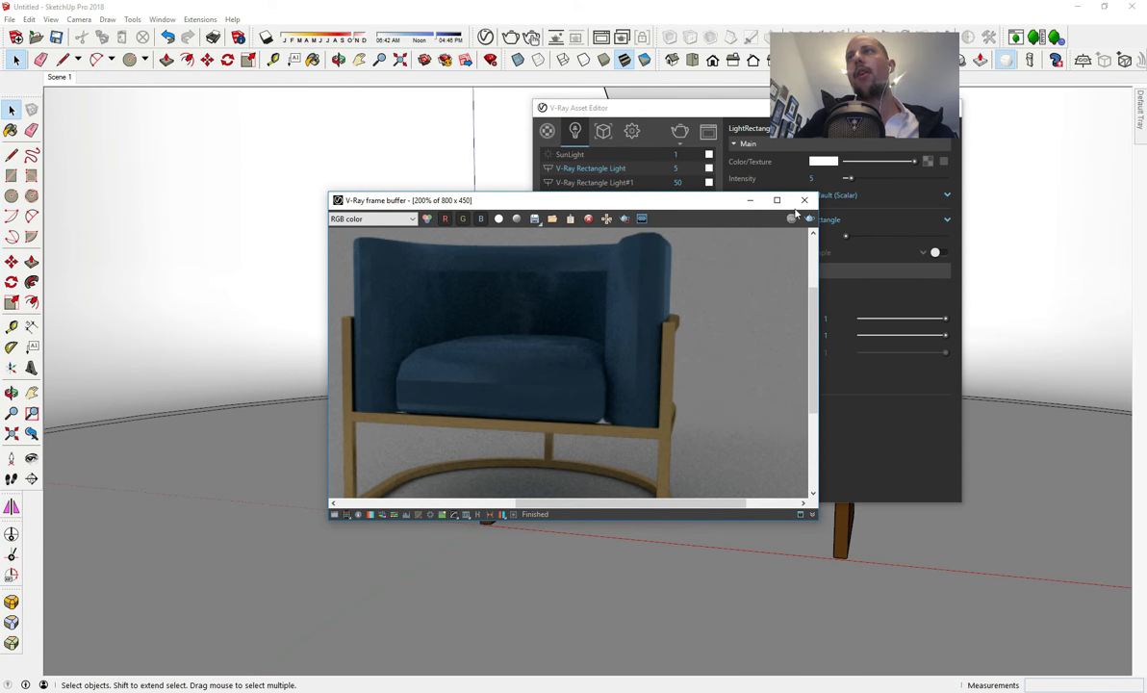
{"action": "left_click", "coordinate": [748, 200]}
- Set the V-Ray render quality to High with Progressive off, and turn on Safe Frame for the 800 × 450 widescreen output
{"action": "left_click", "coordinate": [632, 132]}
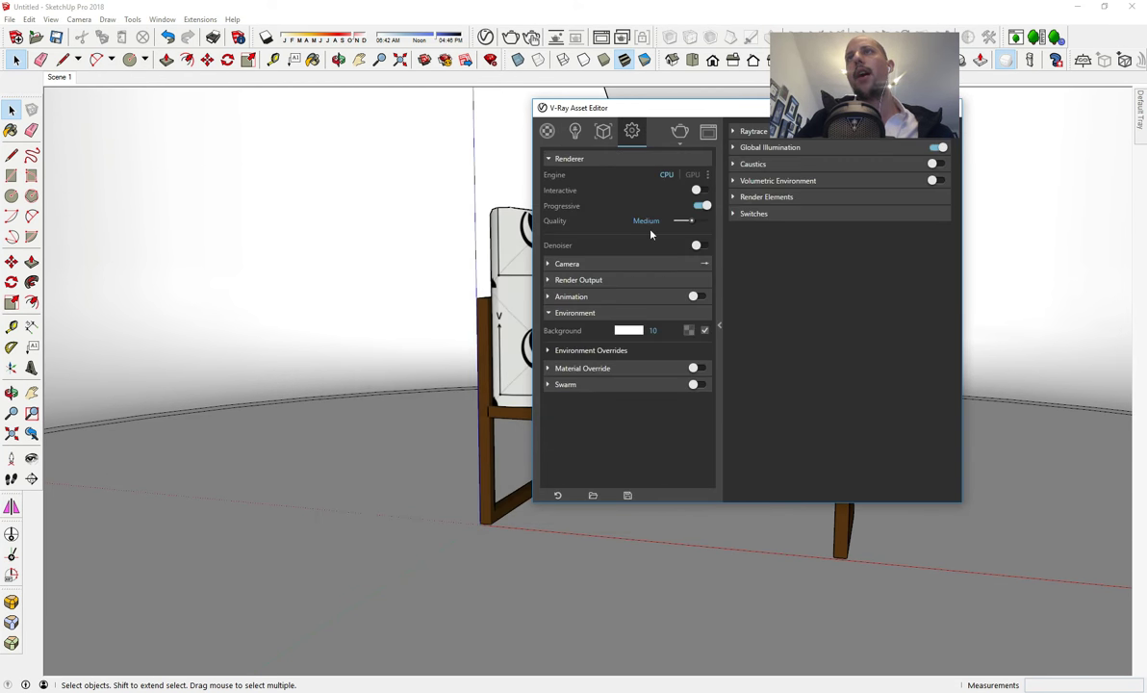
{"action": "left_click_drag", "start_coordinate": [703, 221], "coordinate": [701, 223]}
{"action": "left_click", "coordinate": [701, 207]}
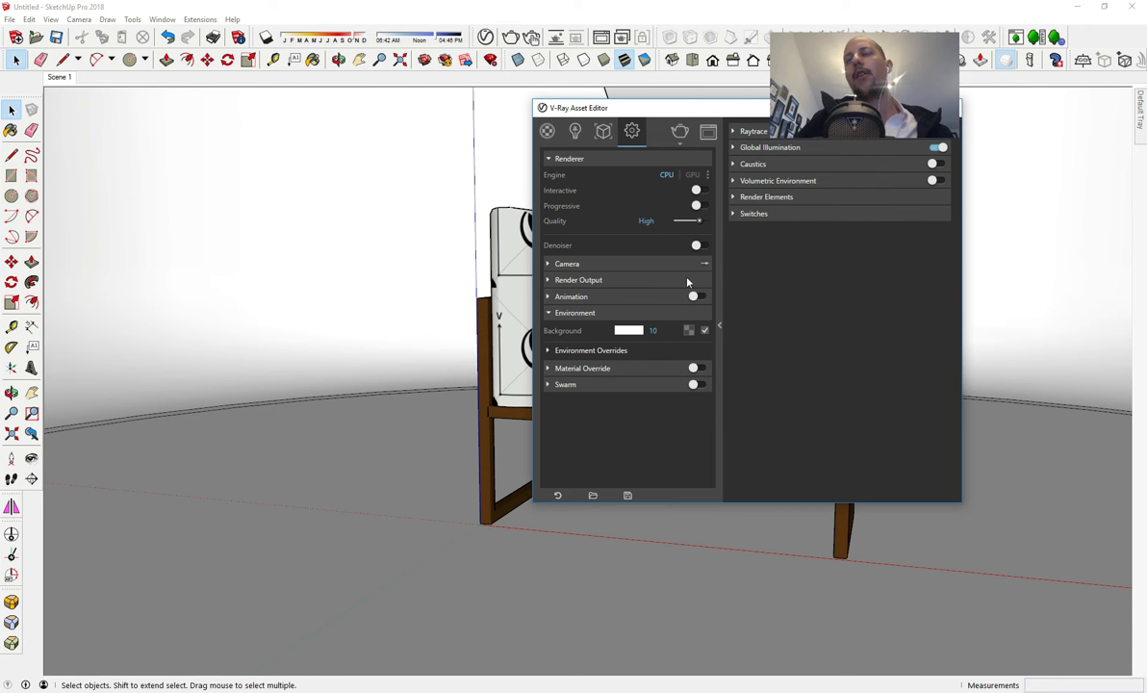
{"action": "left_click", "coordinate": [625, 262]}
{"action": "left_click", "coordinate": [612, 263]}
{"action": "left_click", "coordinate": [608, 279]}
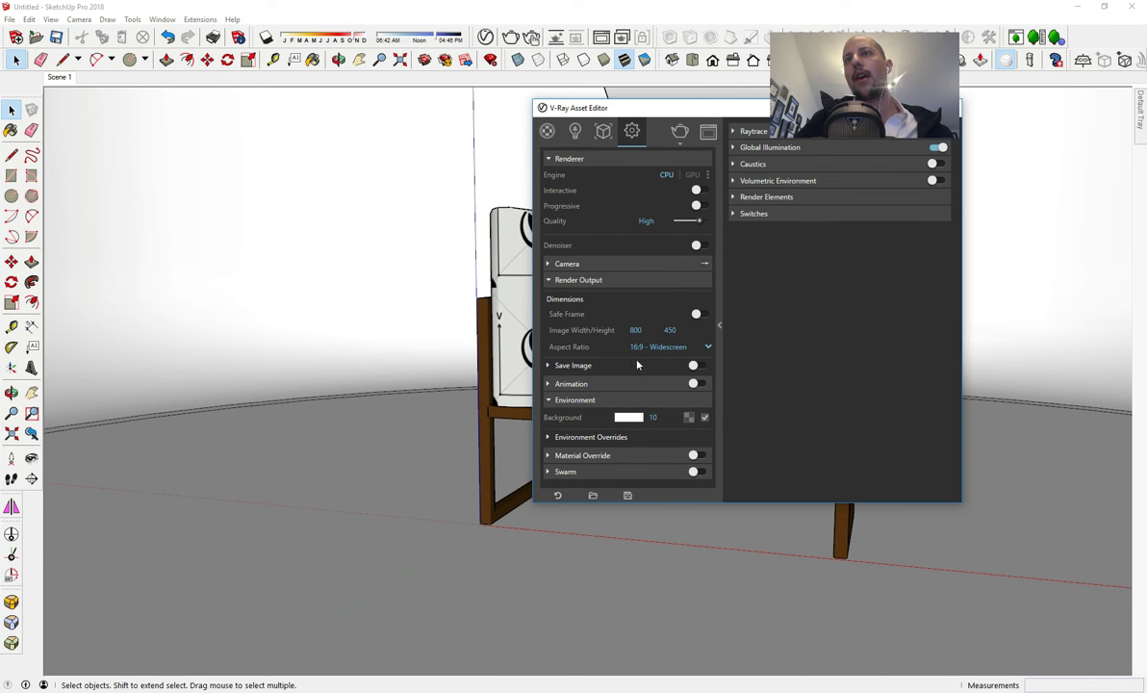
{"action": "left_click", "coordinate": [699, 315]}
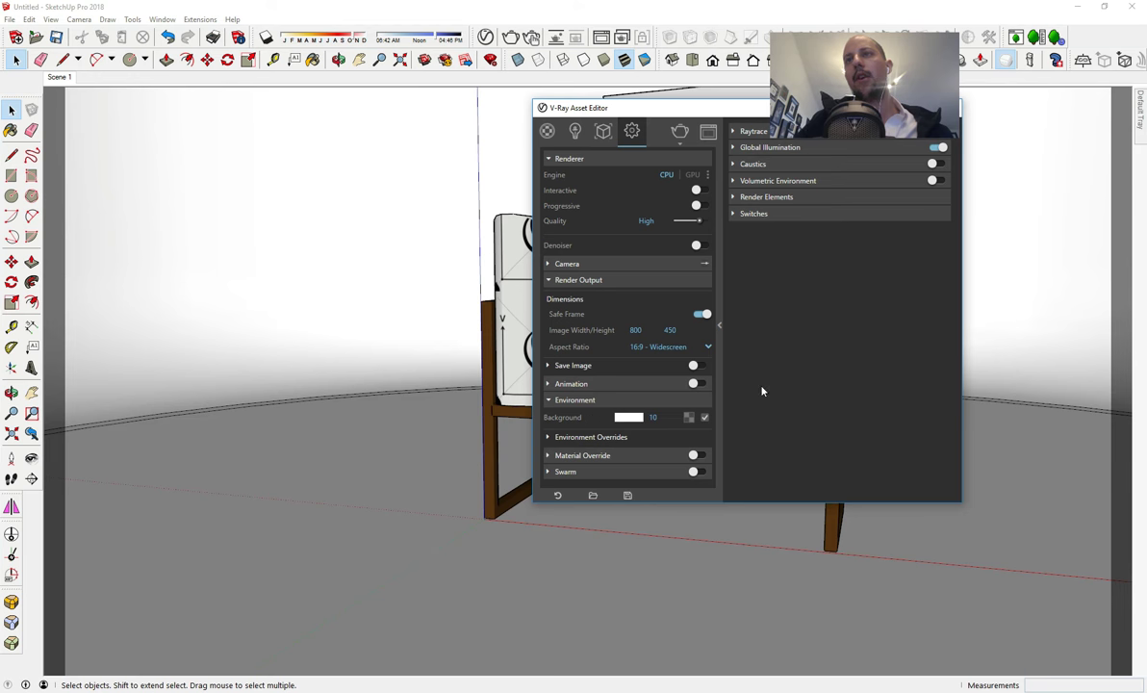
- Frame the chair closer and more frontally, render it with V-Ray and inspect the cushion, backrest and frame in the image
{"action": "middle_click_drag", "start_coordinate": [466, 415], "coordinate": [415, 360]}
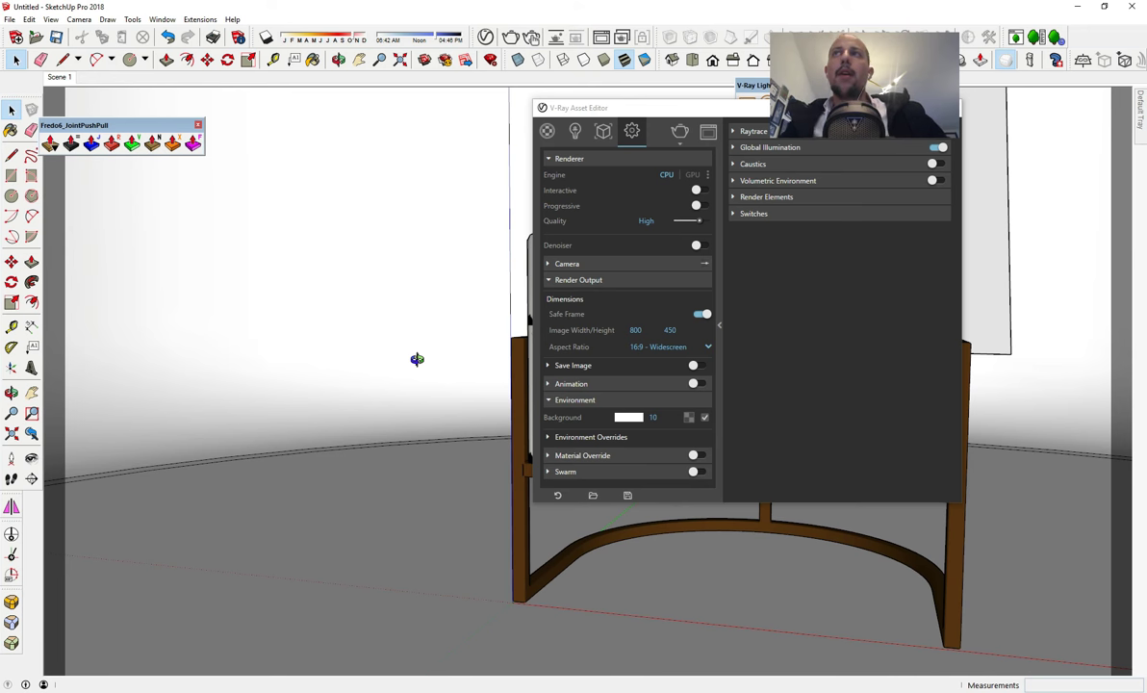
{"action": "left_click", "coordinate": [679, 131]}
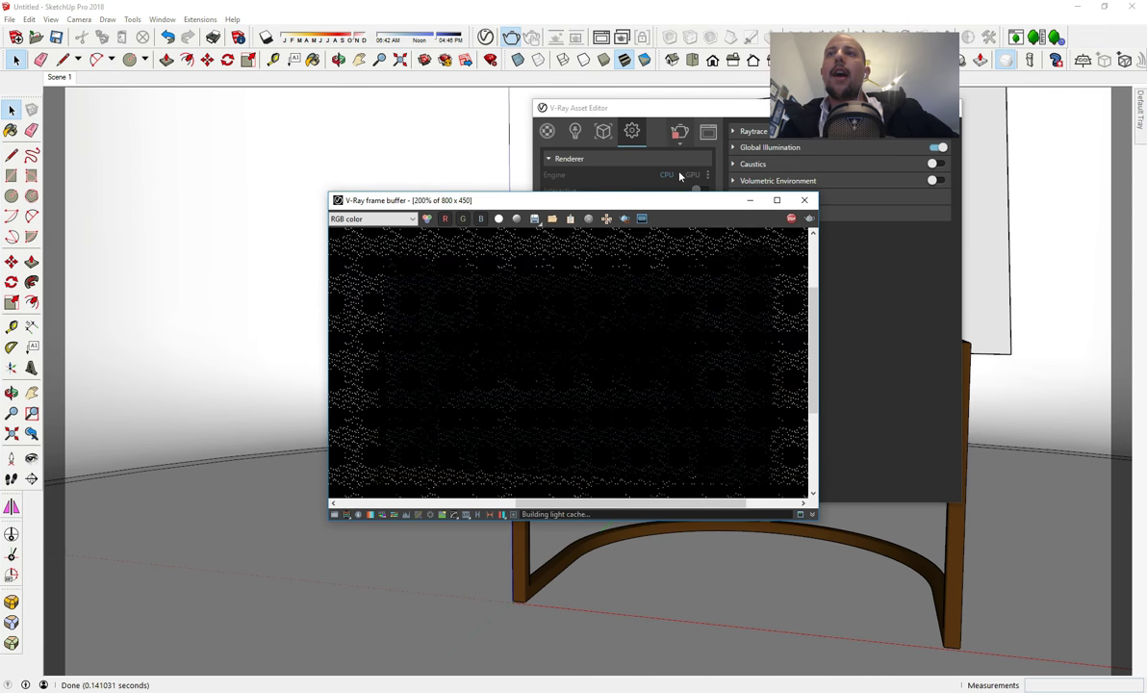
{"action": "scroll", "coordinate": [688, 443], "scroll_direction": "down", "scroll_amount": 1}
{"action": "scroll", "coordinate": [694, 441], "scroll_direction": "up", "scroll_amount": 1}
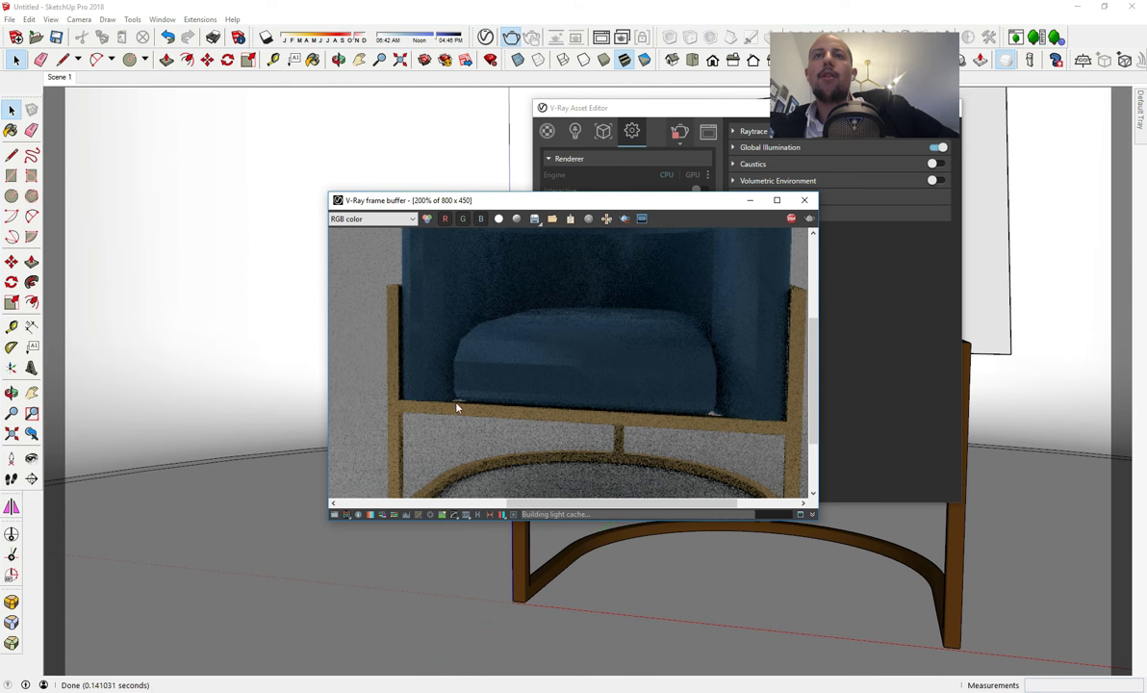
{"action": "scroll", "coordinate": [458, 405], "scroll_direction": "down", "scroll_amount": 2}
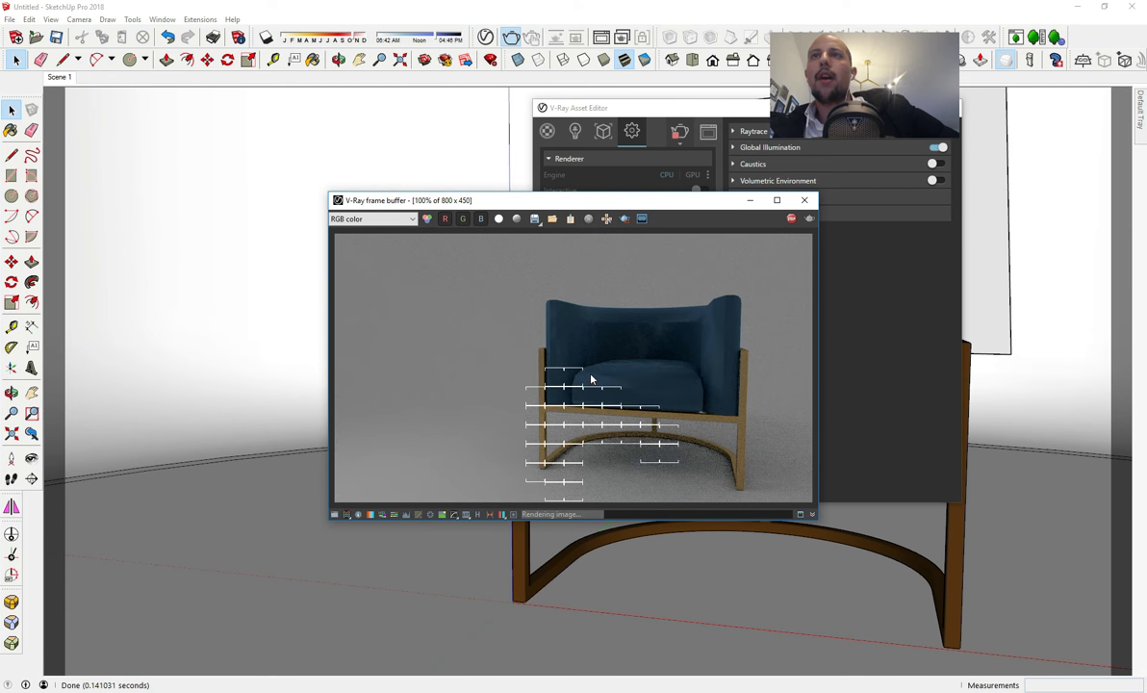
{"action": "scroll", "coordinate": [577, 395], "scroll_direction": "up", "scroll_amount": 2}
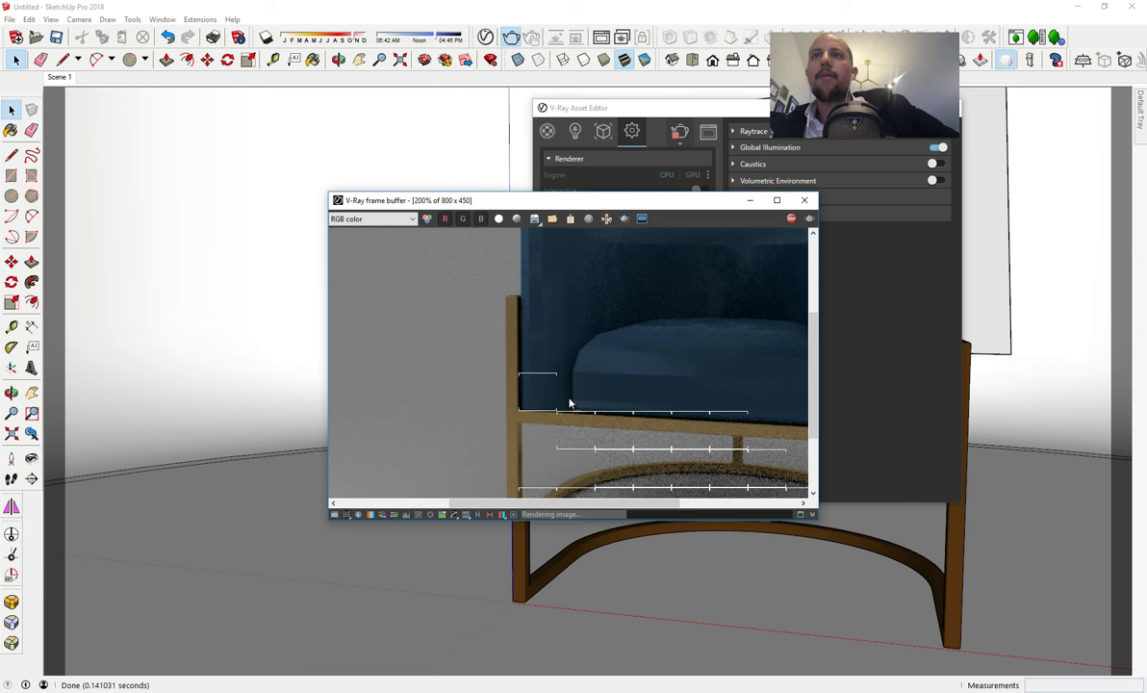
{"action": "scroll", "coordinate": [541, 332], "scroll_direction": "down", "scroll_amount": 2}
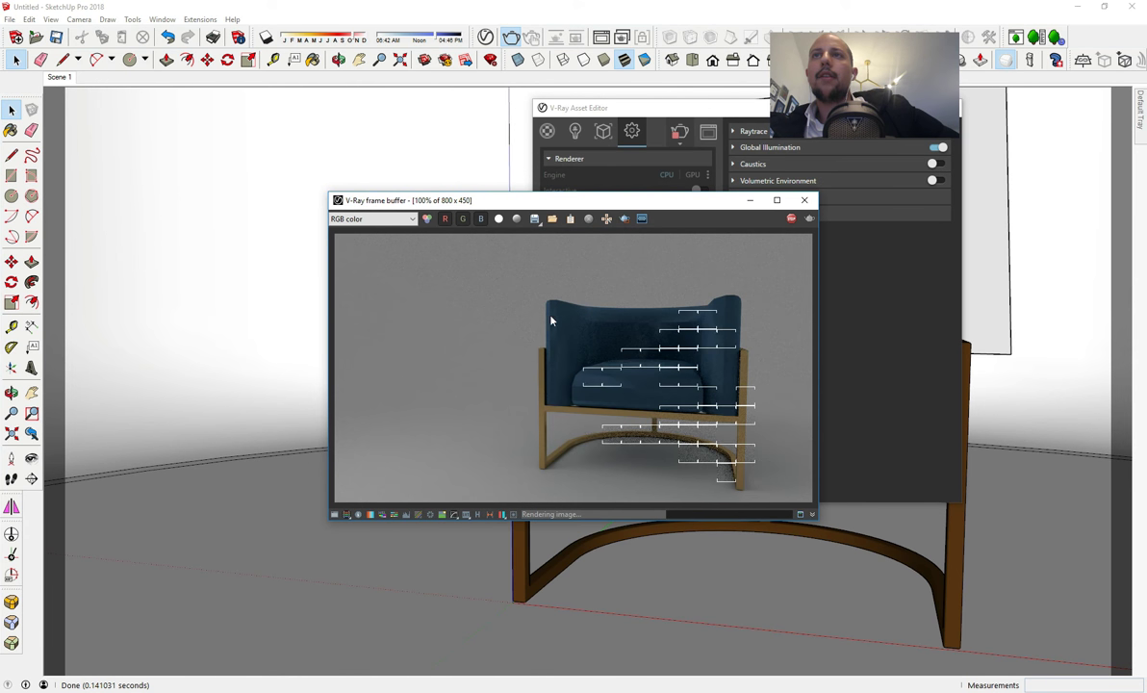
{"action": "scroll", "coordinate": [679, 327], "scroll_direction": "up", "scroll_amount": 2}
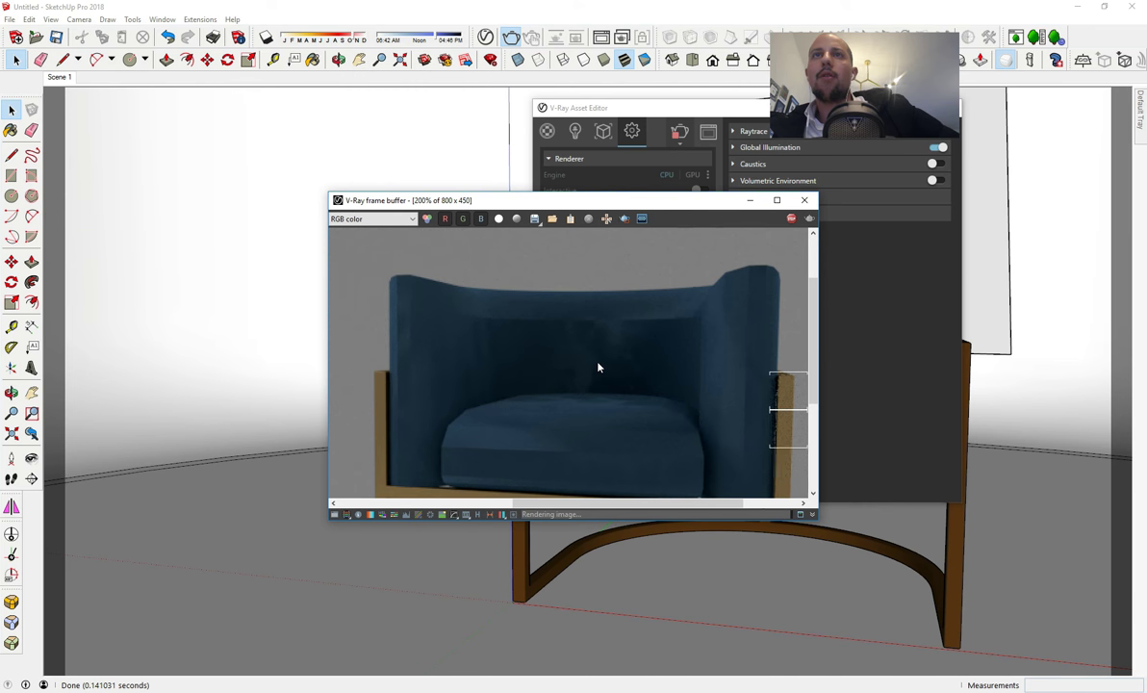
{"action": "scroll", "coordinate": [614, 410], "scroll_direction": "down", "scroll_amount": 2}
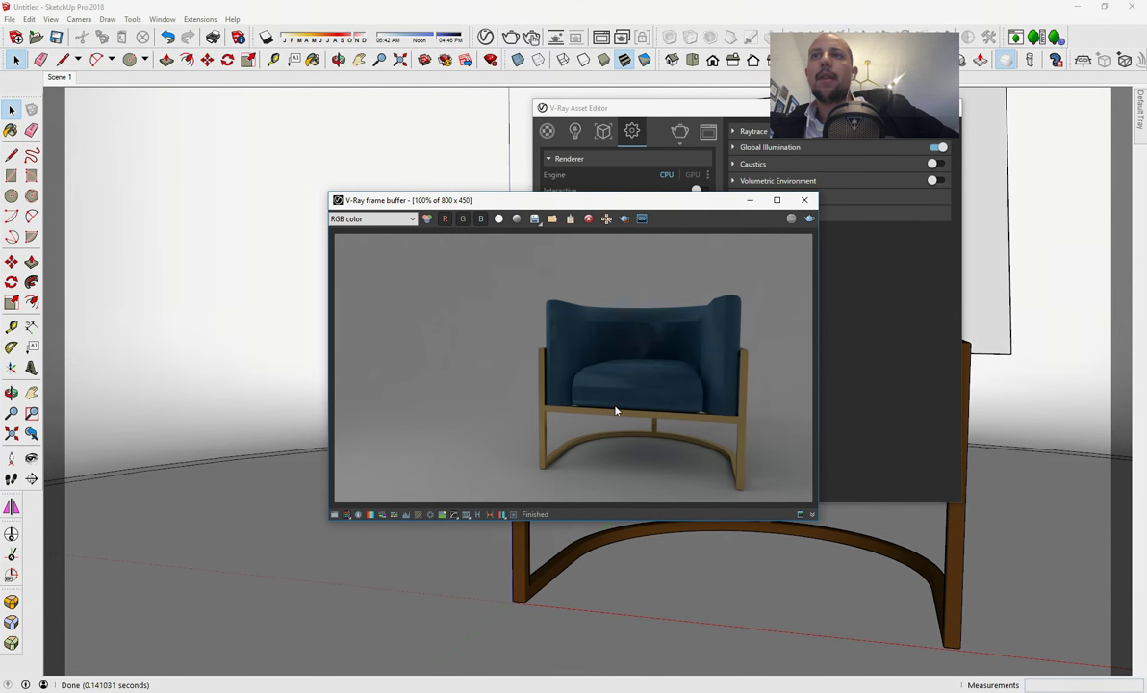